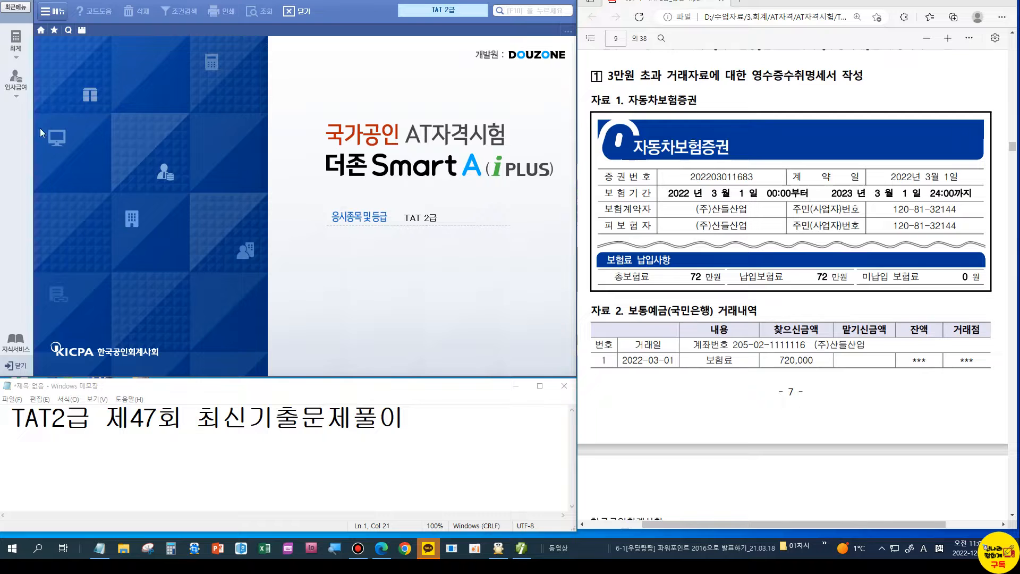
# Step: Open 일반전표입력 and start a voucher dated March 1
pyautogui.click(15, 41)
pyautogui.click(791, 332)
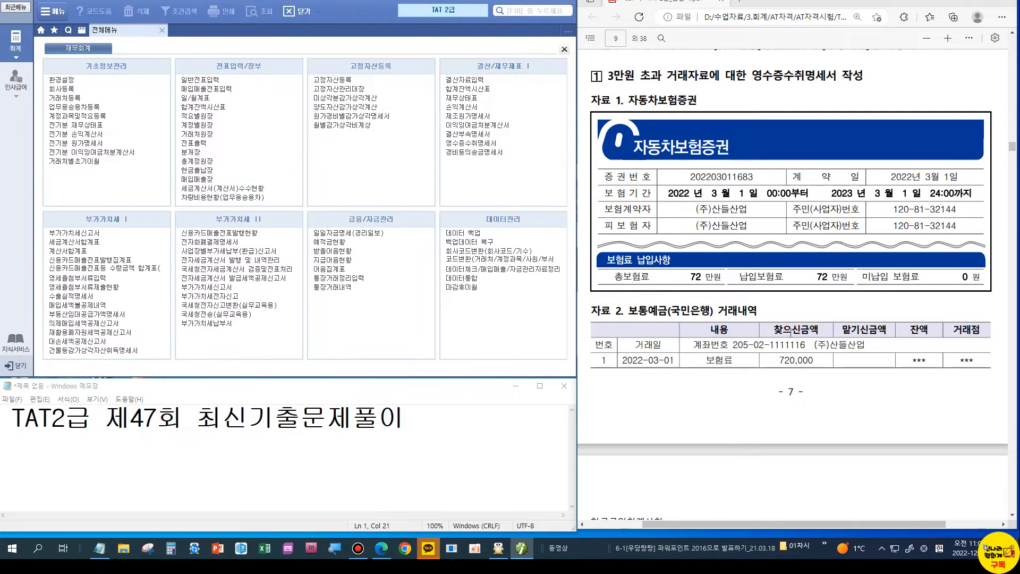
pyautogui.click(200, 79)
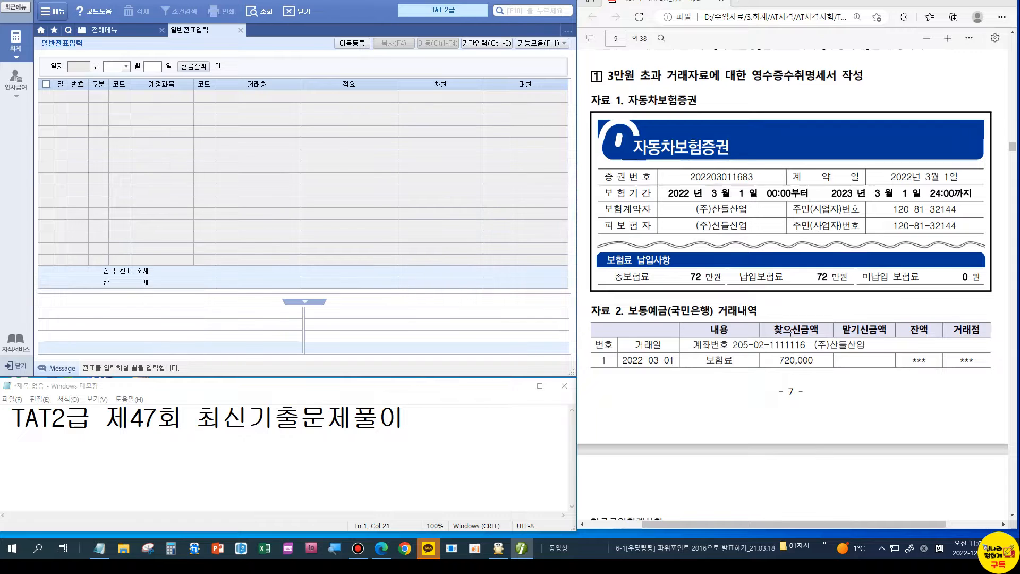
pyautogui.scroll(-3, 790, 333)
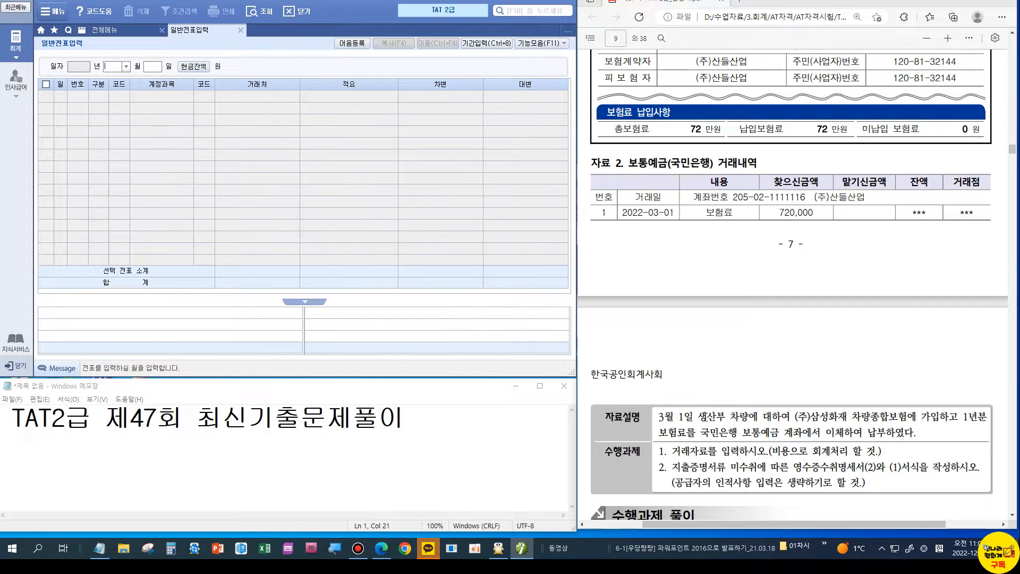
pyautogui.write('03')
pyautogui.press('Return')
pyautogui.write('01')
pyautogui.press('Return')
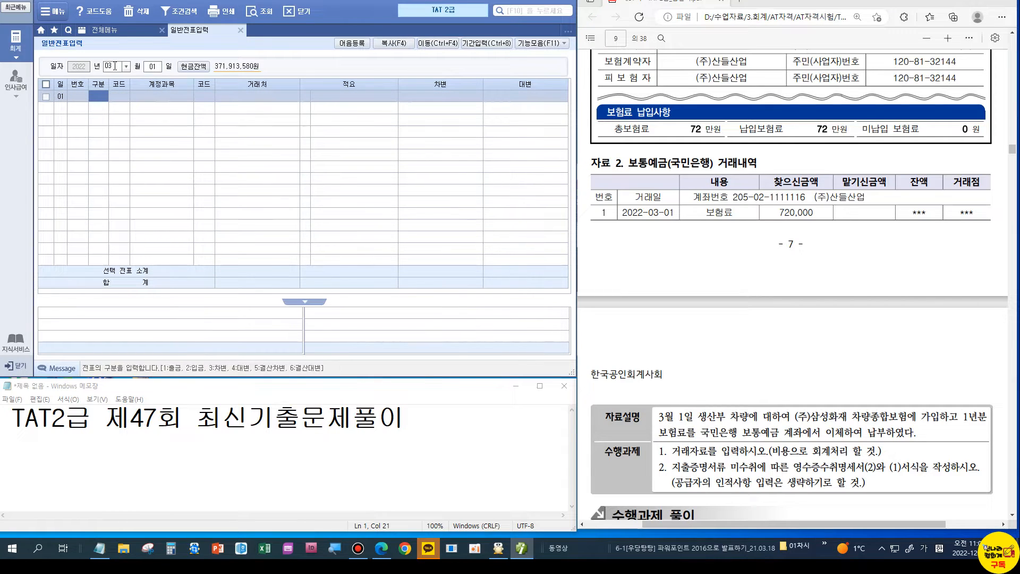
# Step: Enter the debit line: account 521 보험료 for 720,000
pyautogui.write('3')
pyautogui.press('Return')
pyautogui.write('521')
pyautogui.press('Return')
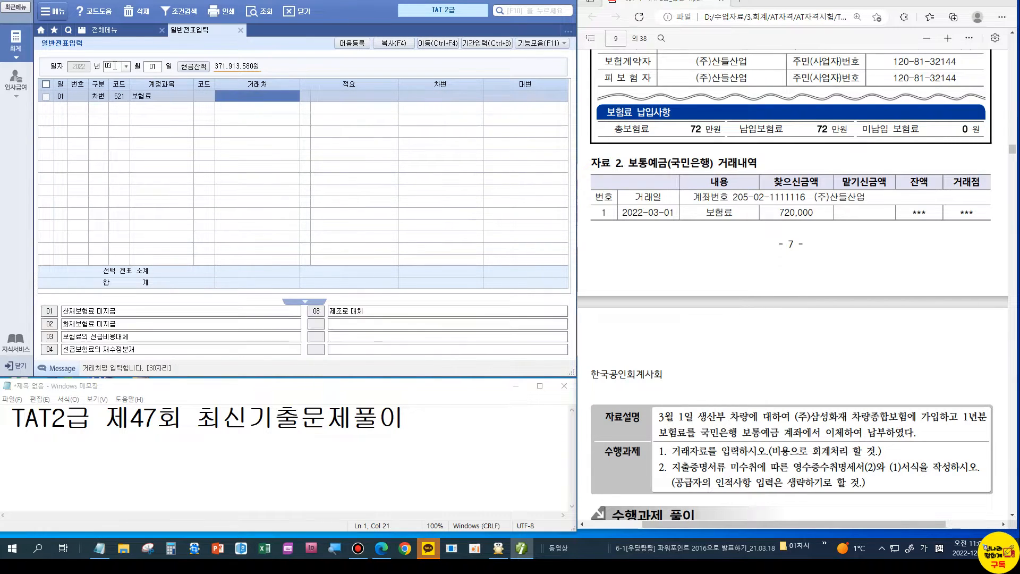
pyautogui.press('Return')
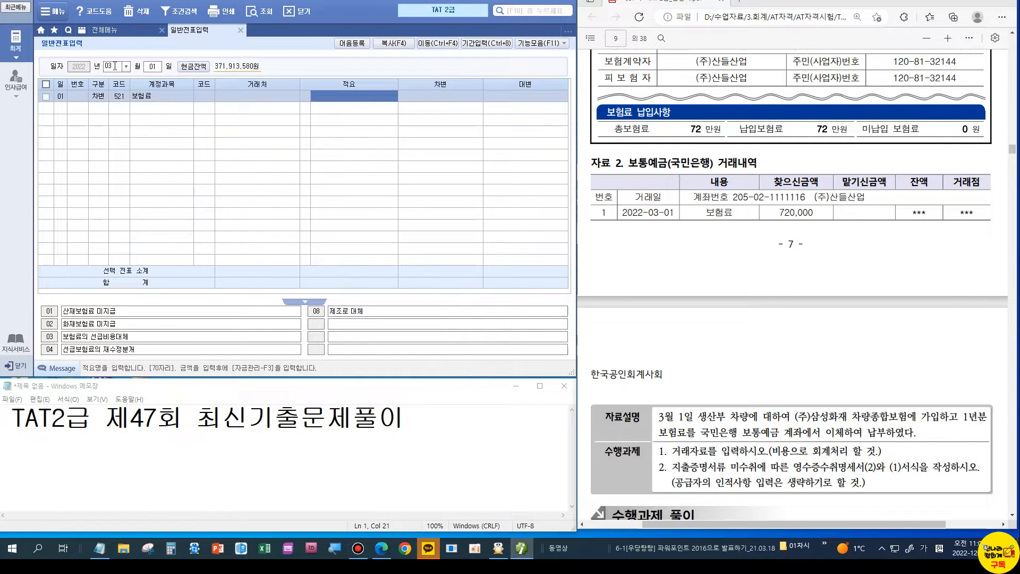
pyautogui.press('Return')
pyautogui.write('7200000')
pyautogui.press('Return')
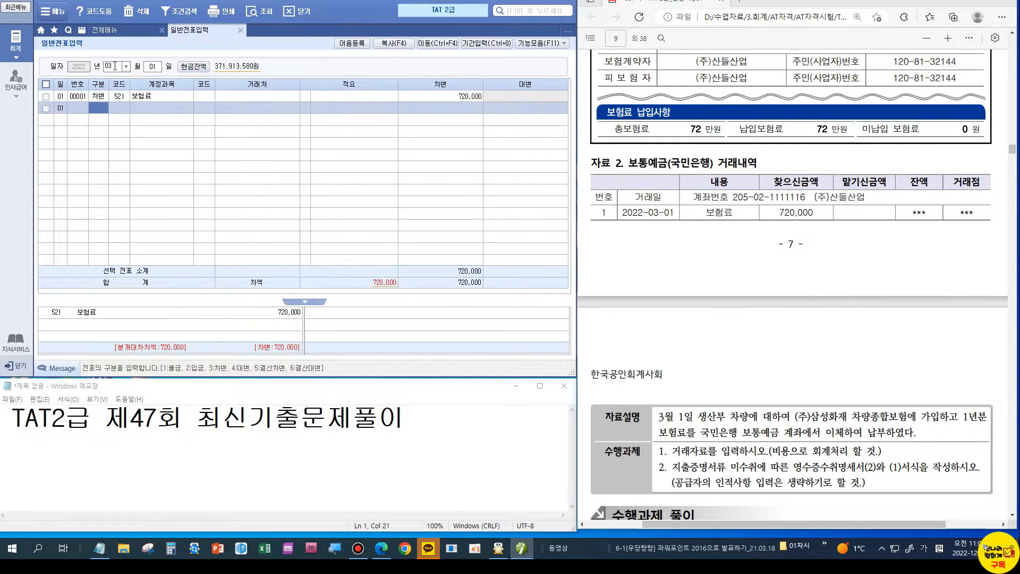
# Step: Enter the 720,000 credit line to 103 보통예금 with counterparty 98000 국민은행
pyautogui.write('4')
pyautogui.press('Return')
pyautogui.write('103')
pyautogui.press('Return')
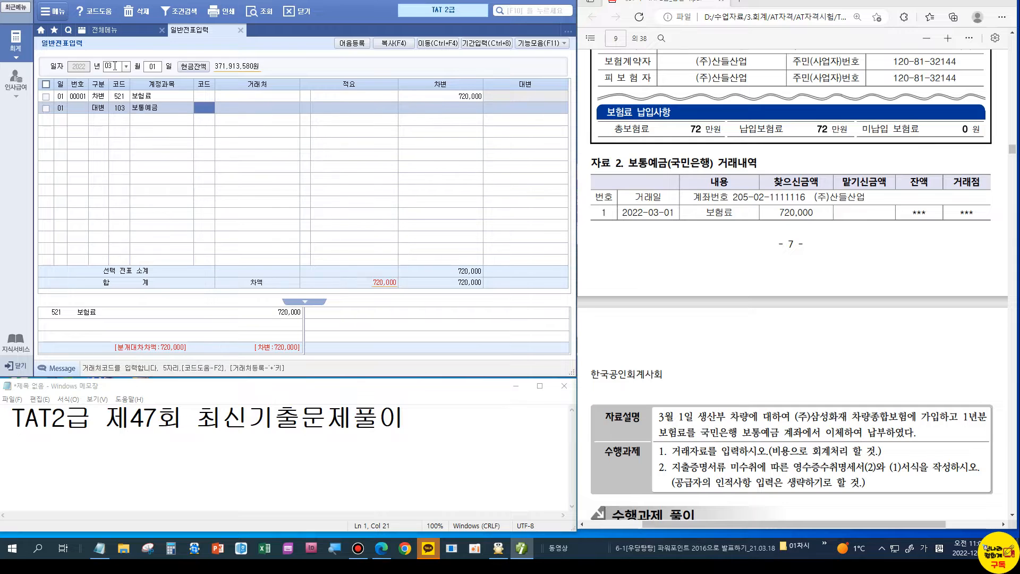
pyautogui.write('98000')
pyautogui.press('Return')
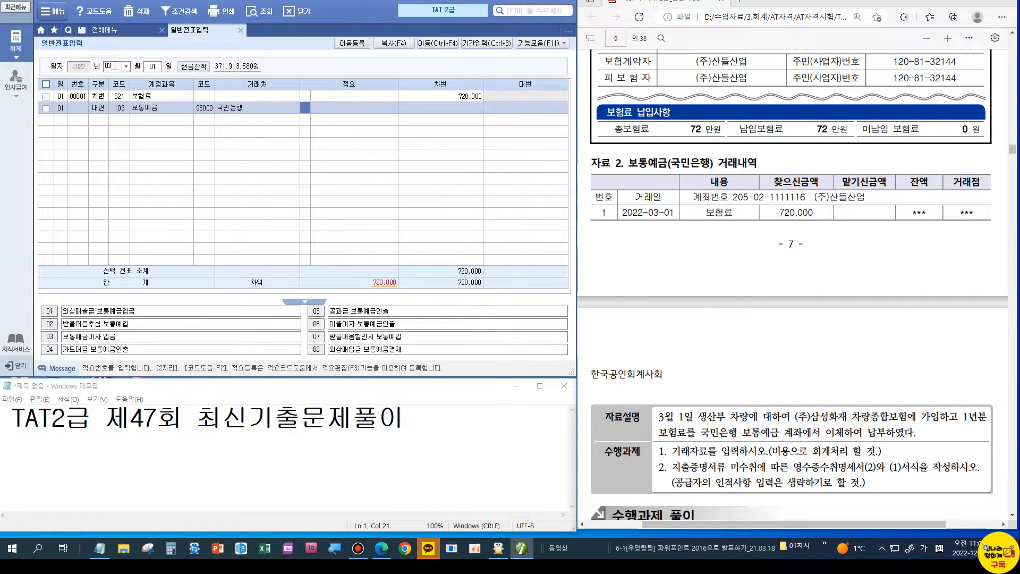
pyautogui.press('Return')
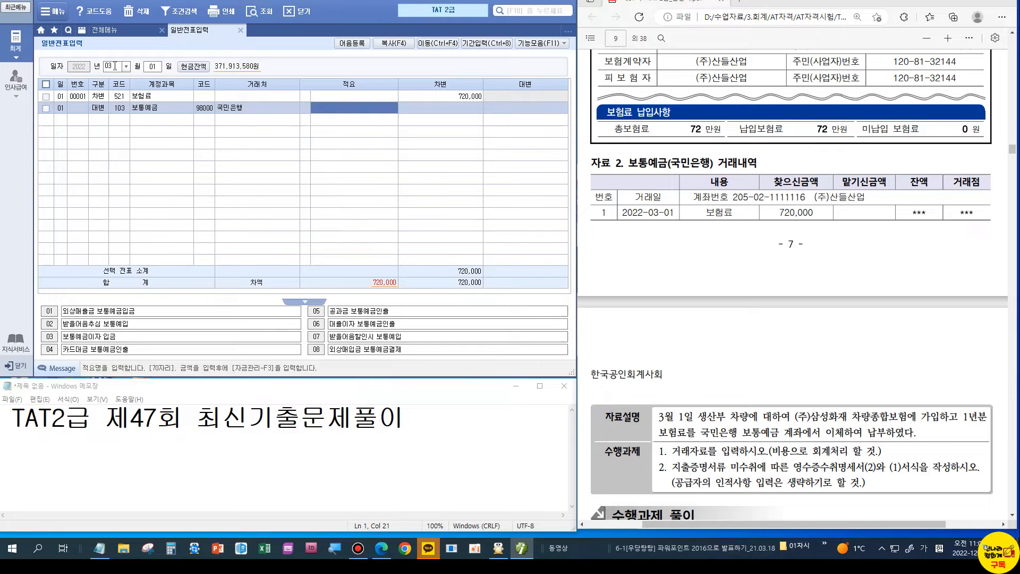
pyautogui.press('Return')
pyautogui.press('Return')
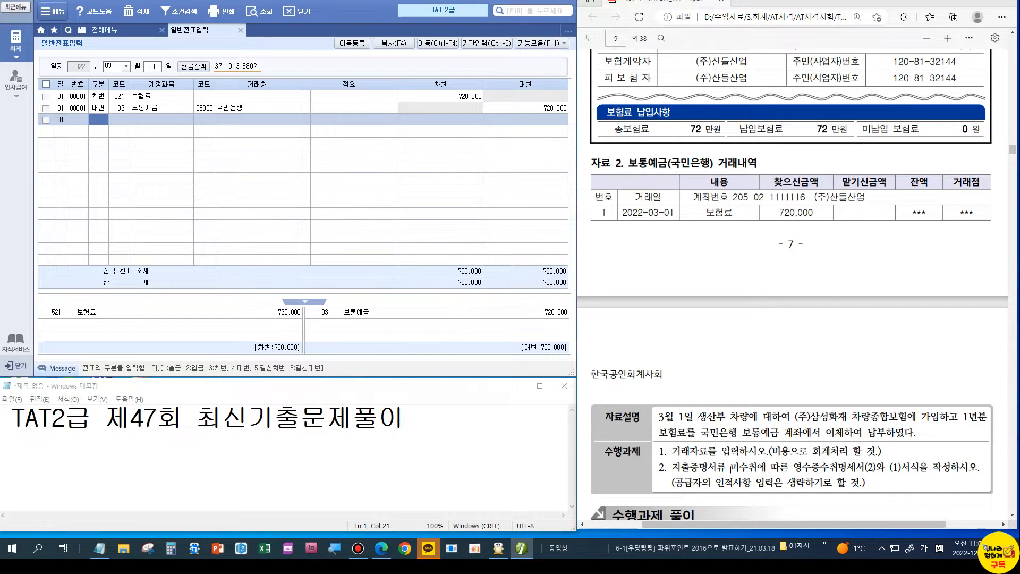
# Step: Open 영수증수취명세서 and add a 2022-03-01 row for (주)삼성화재
pyautogui.click(115, 32)
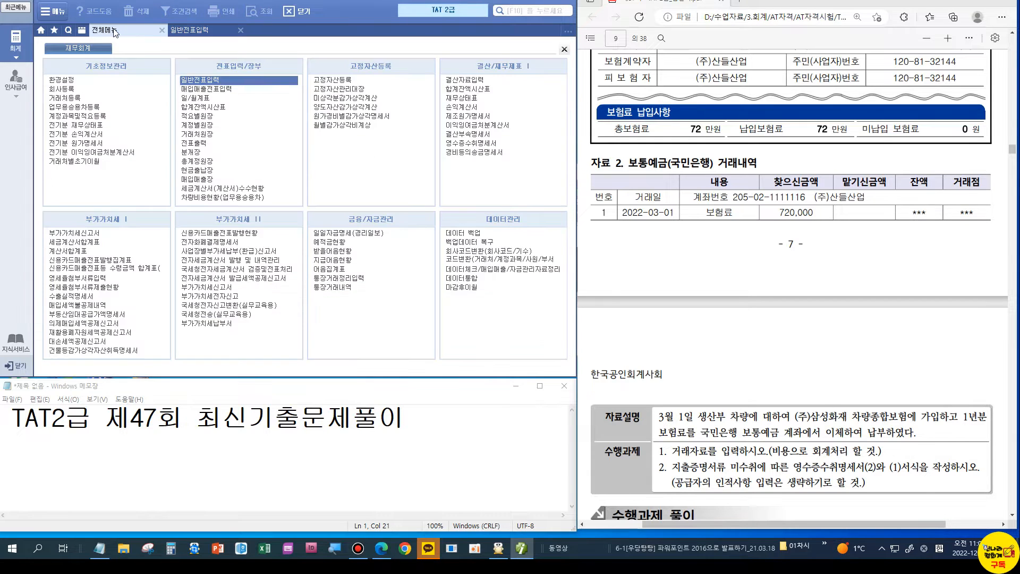
pyautogui.click(482, 143)
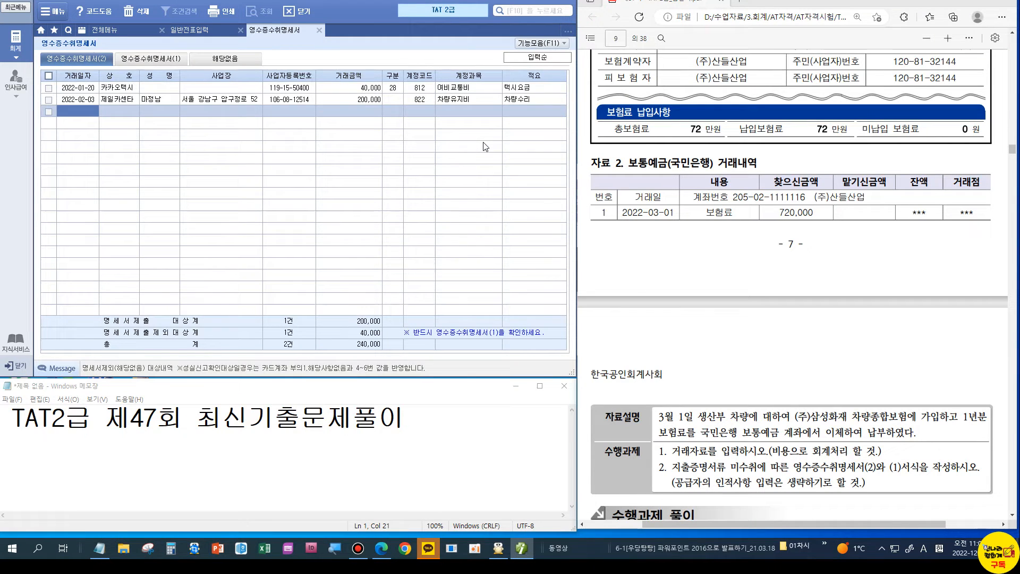
pyautogui.click(68, 110)
pyautogui.write('2022-03-01')
pyautogui.press('Return')
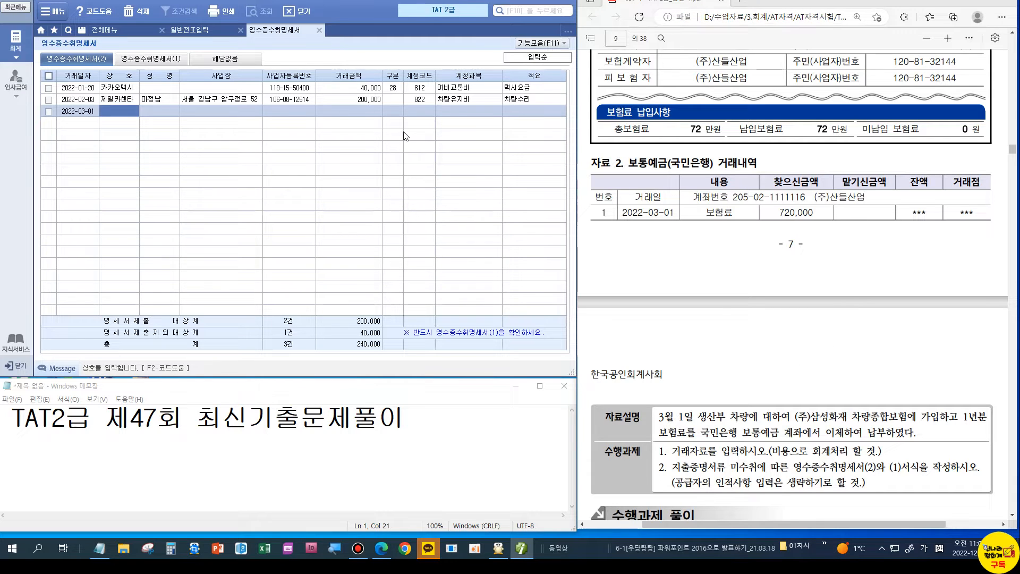
pyautogui.write('(주)새')
pyautogui.write('성화재')
pyautogui.press('Return')
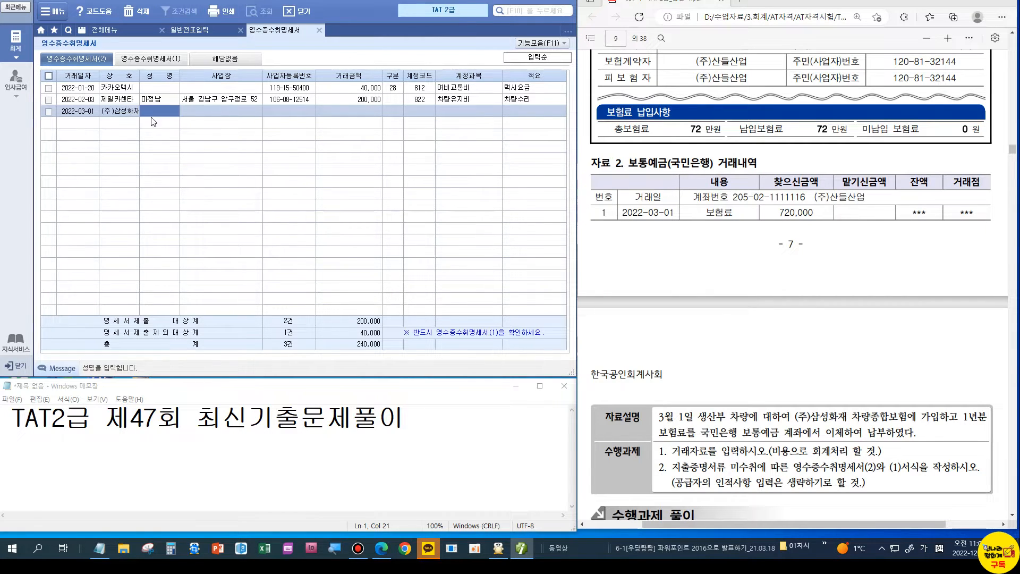
pyautogui.click(299, 106)
# Step: Fill the row with amount 720,000, 구분 16, account 521 and 적요 차량보험
pyautogui.scroll(4, 839, 287)
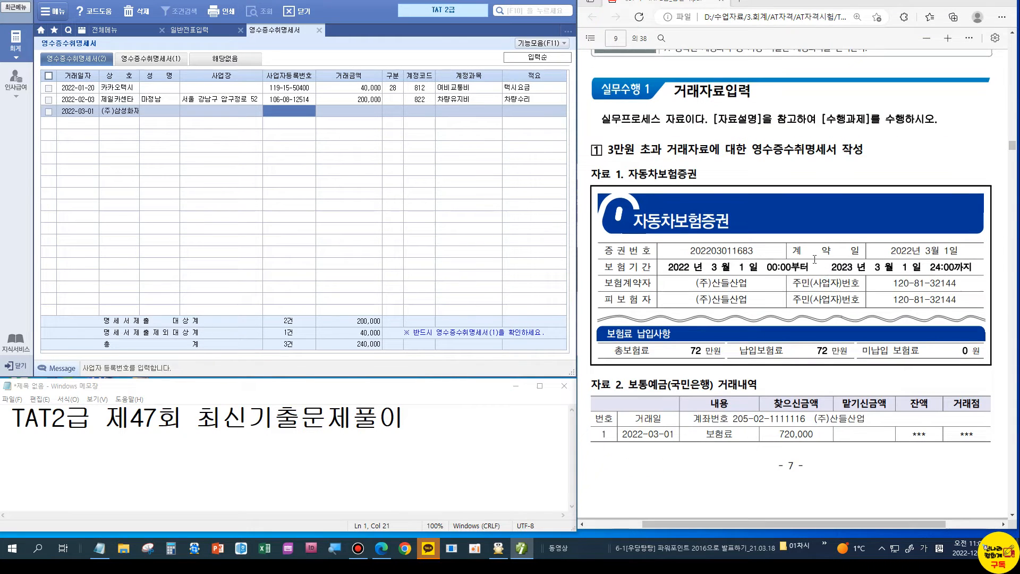
pyautogui.scroll(-4, 814, 259)
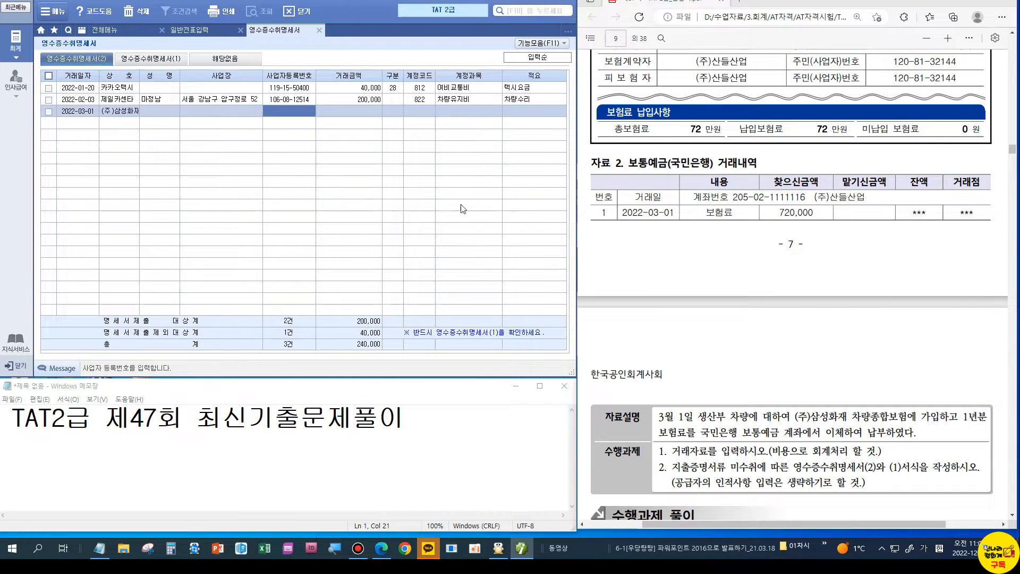
pyautogui.click(343, 117)
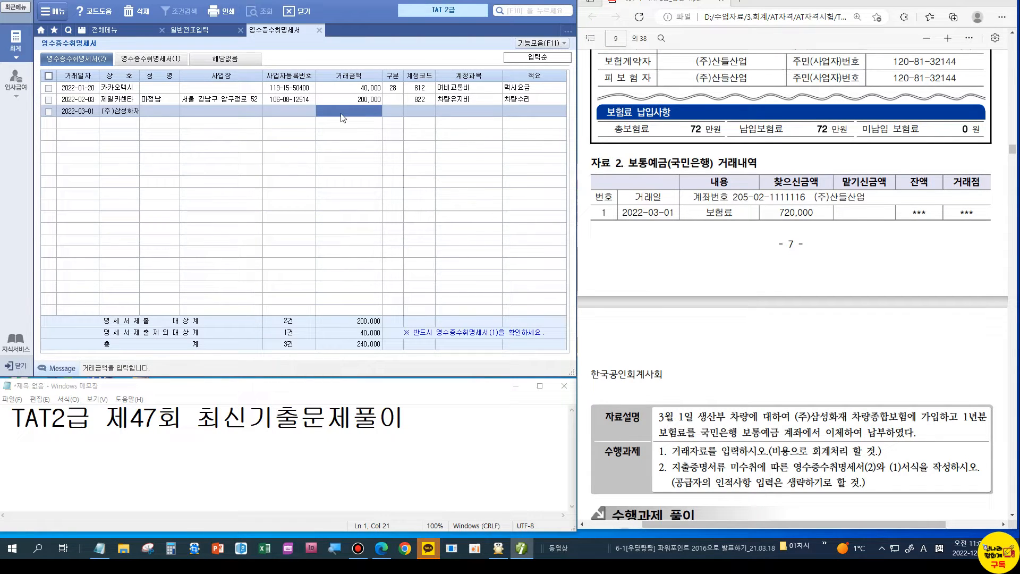
pyautogui.write('720000')
pyautogui.press('Return')
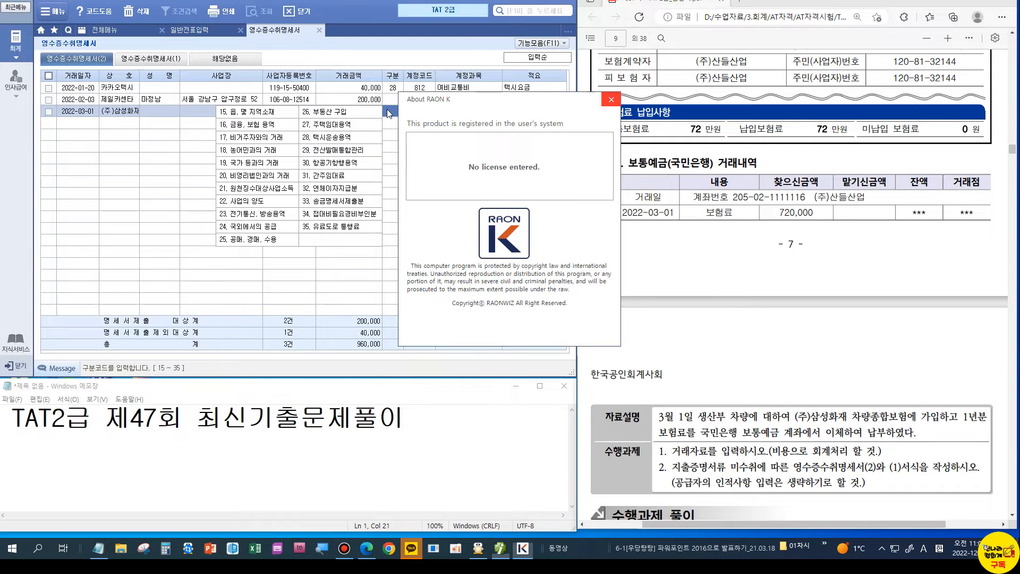
pyautogui.write('16')
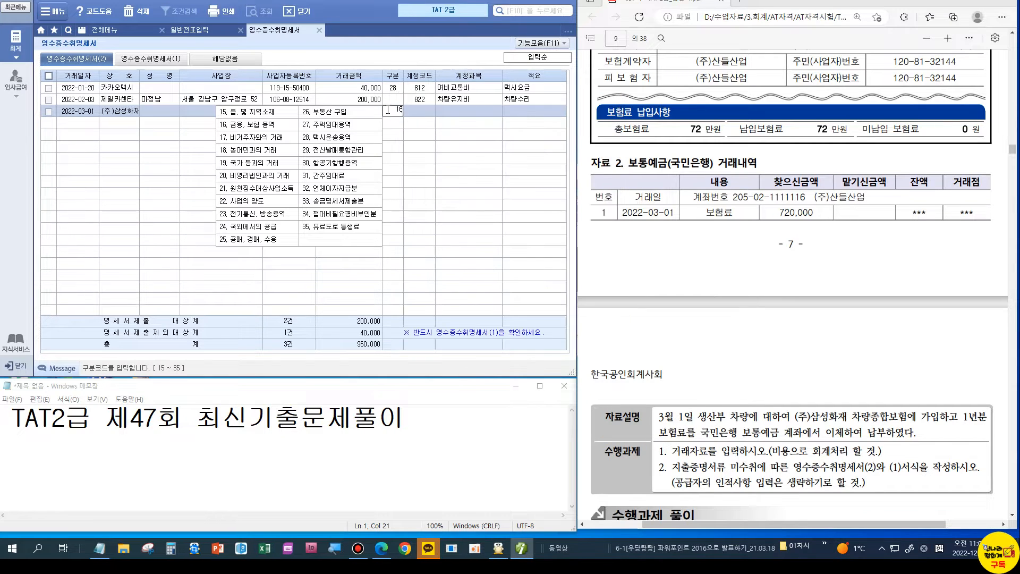
pyautogui.press('Return')
pyautogui.write('521')
pyautogui.press('Return')
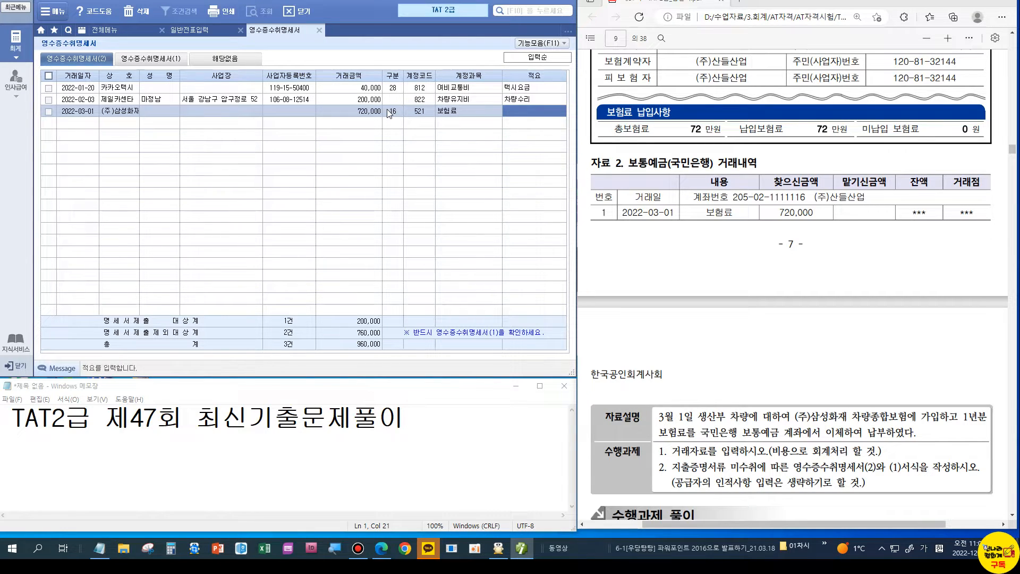
pyautogui.write('차량보험')
pyautogui.press('Return')
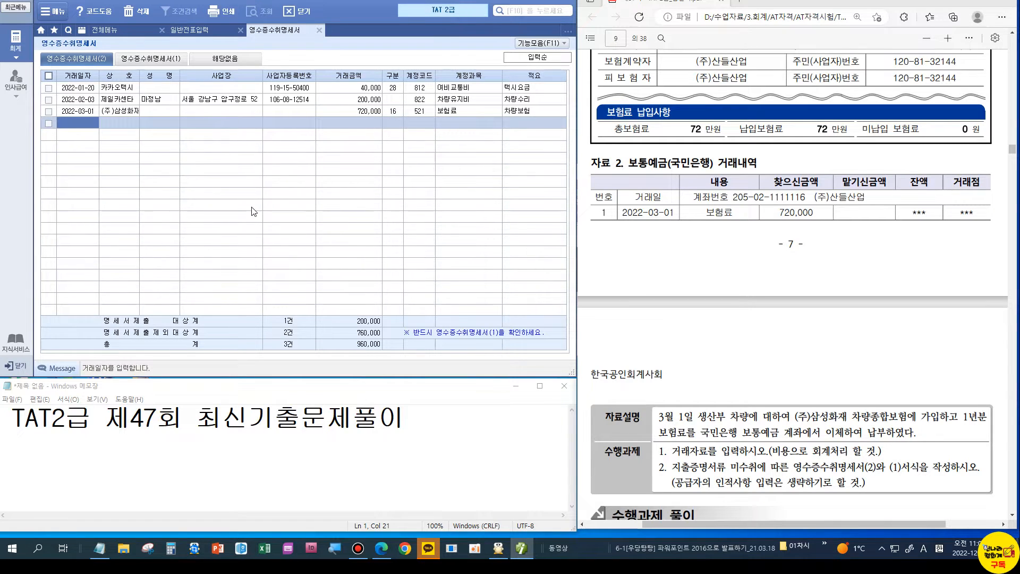
pyautogui.press('Tab')
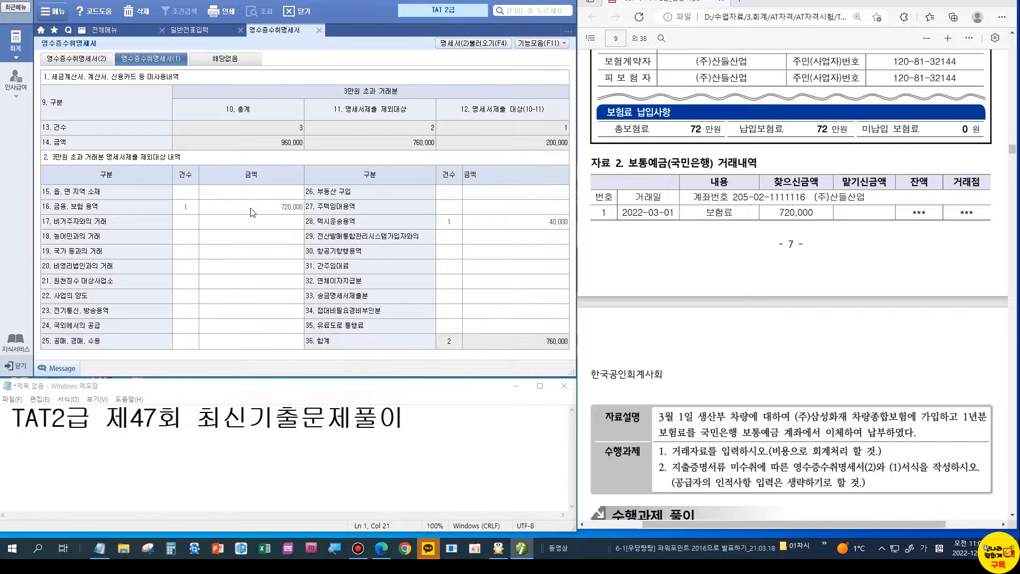
# Step: Load statement (2) into the summary with 명세서(2)불러오기 and check the 720,000 insurance item
pyautogui.click(478, 46)
pyautogui.press('Tab')
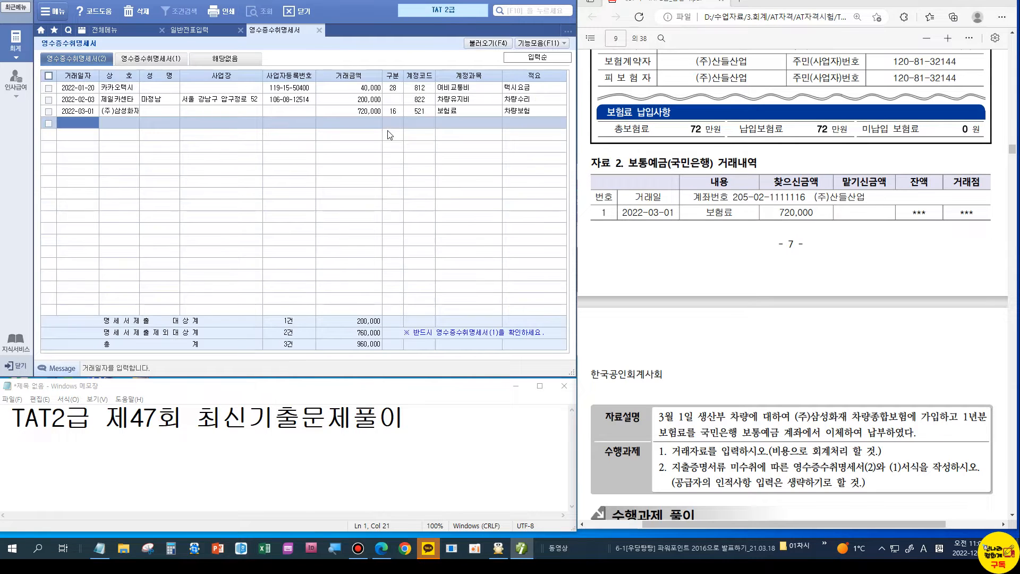
pyautogui.click(157, 61)
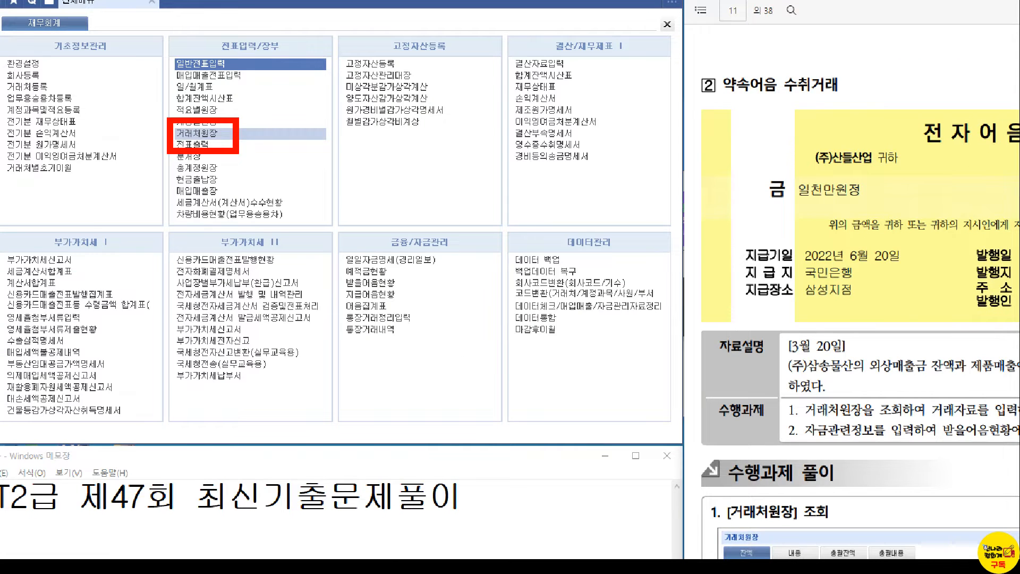
# Step: Check the customer ledger for 108 외상매출금 to March 20: (주)삼송물산 owes 5,500,000
pyautogui.click(197, 133)
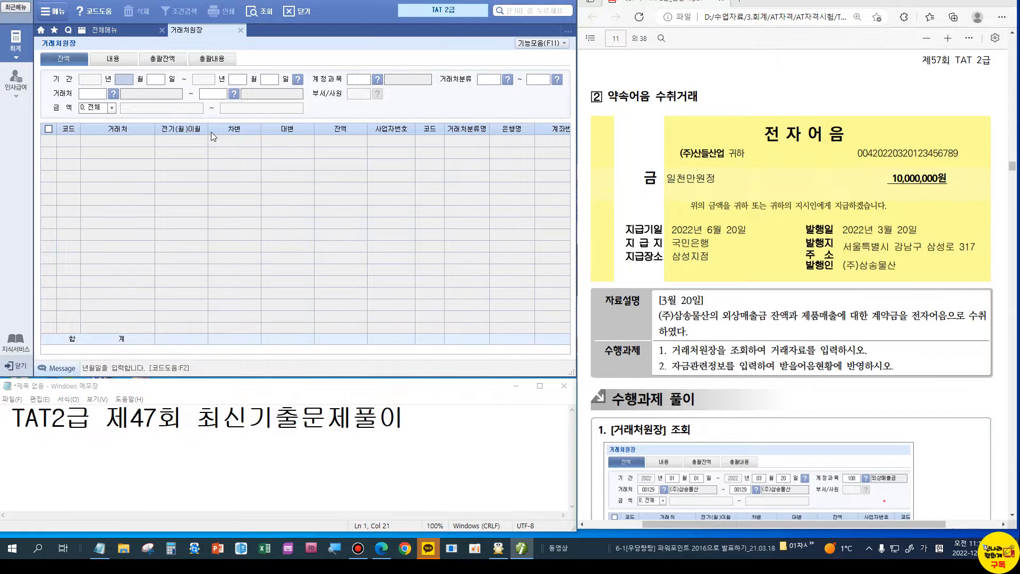
pyautogui.write('03 월 2')
pyautogui.write('0')
pyautogui.press('Return')
pyautogui.write('108')
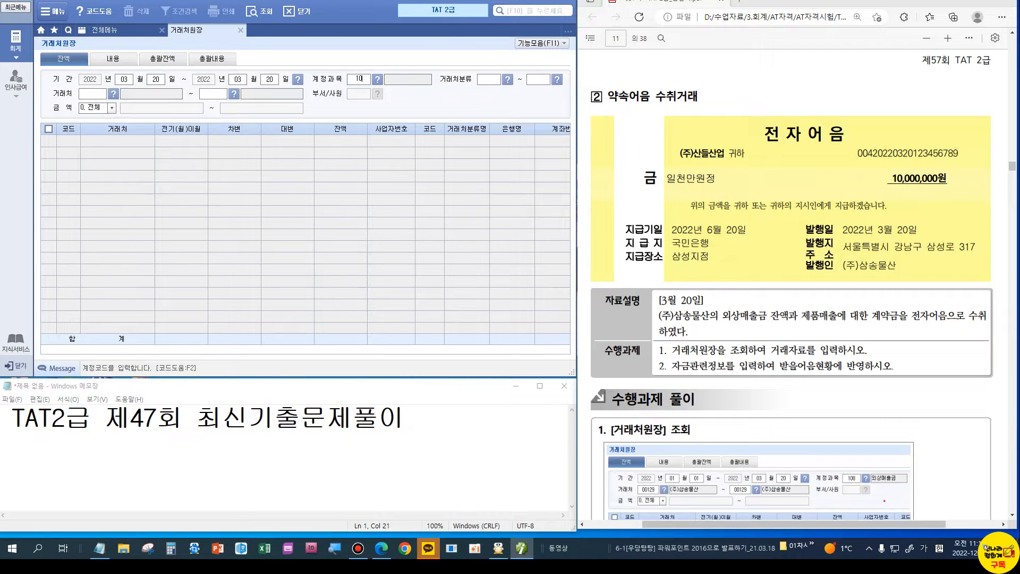
pyautogui.press('Return')
pyautogui.press('Return')
pyautogui.press('Return')
pyautogui.press('Return')
pyautogui.press('Return')
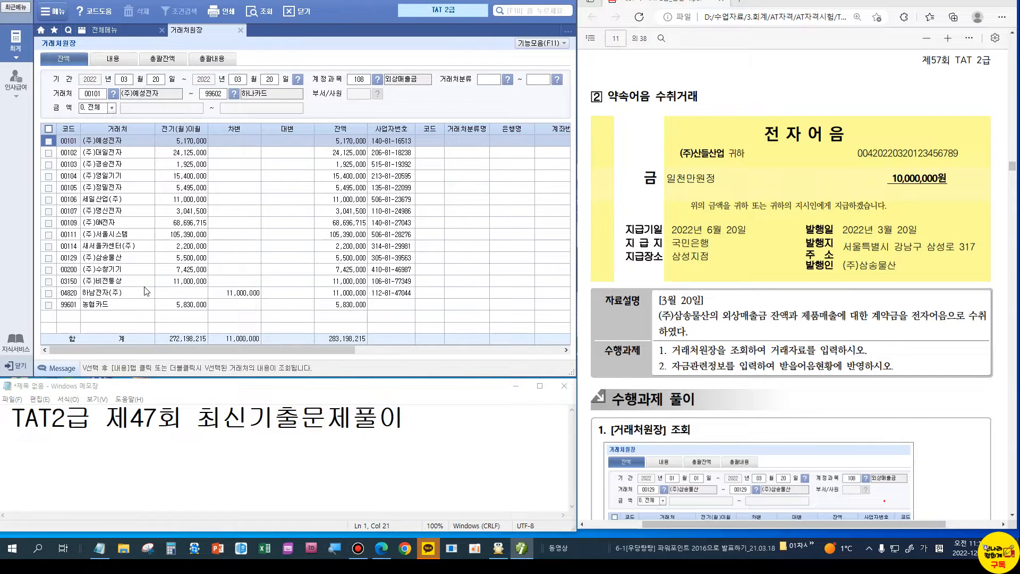
pyautogui.click(338, 262)
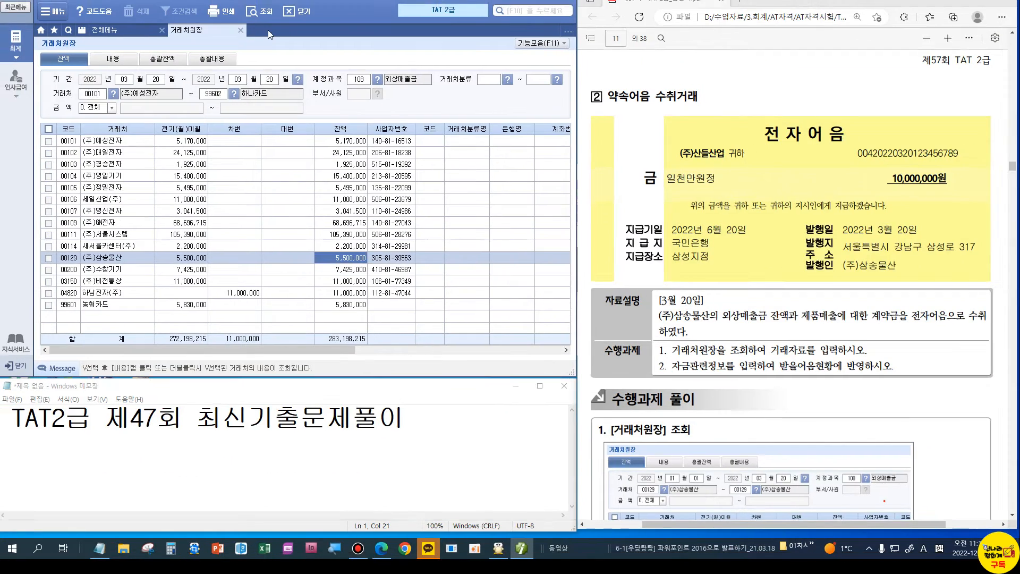
pyautogui.click(240, 29)
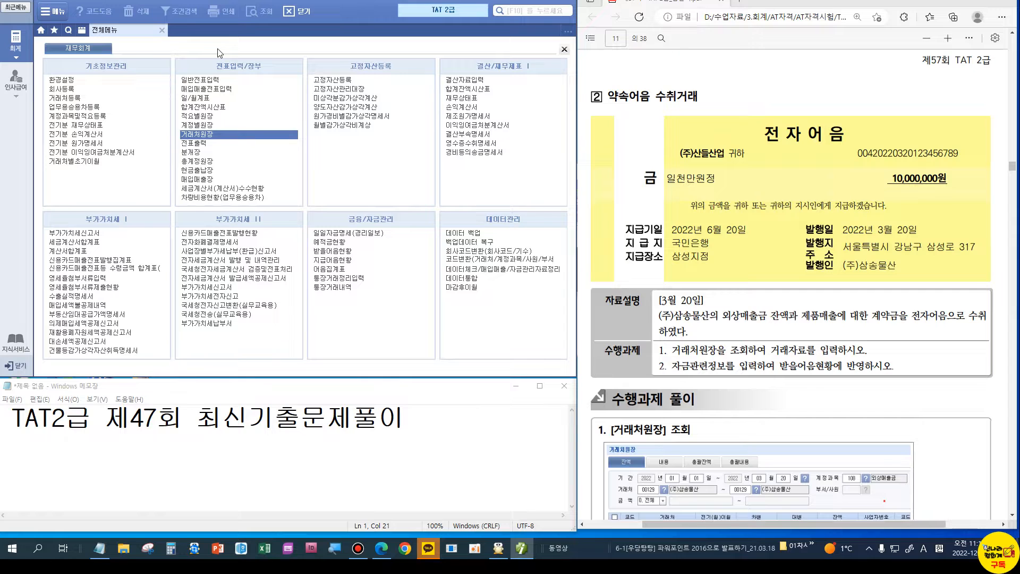
# Step: Open 일반전표입력 and credit 108 외상매출금 5,500,000 for customer (주)삼송물산
pyautogui.click(218, 79)
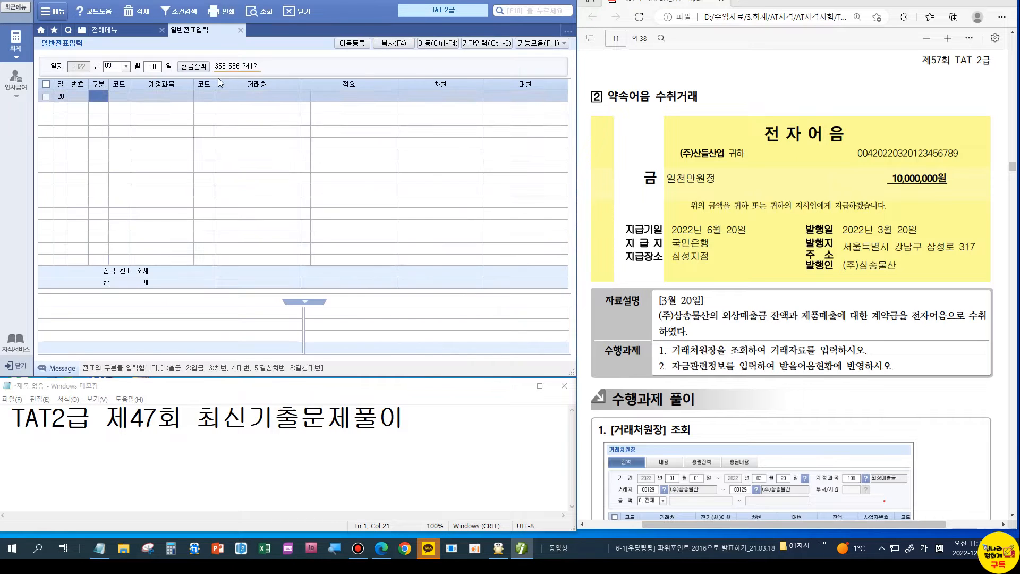
pyautogui.write('4')
pyautogui.press('Return')
pyautogui.write('108')
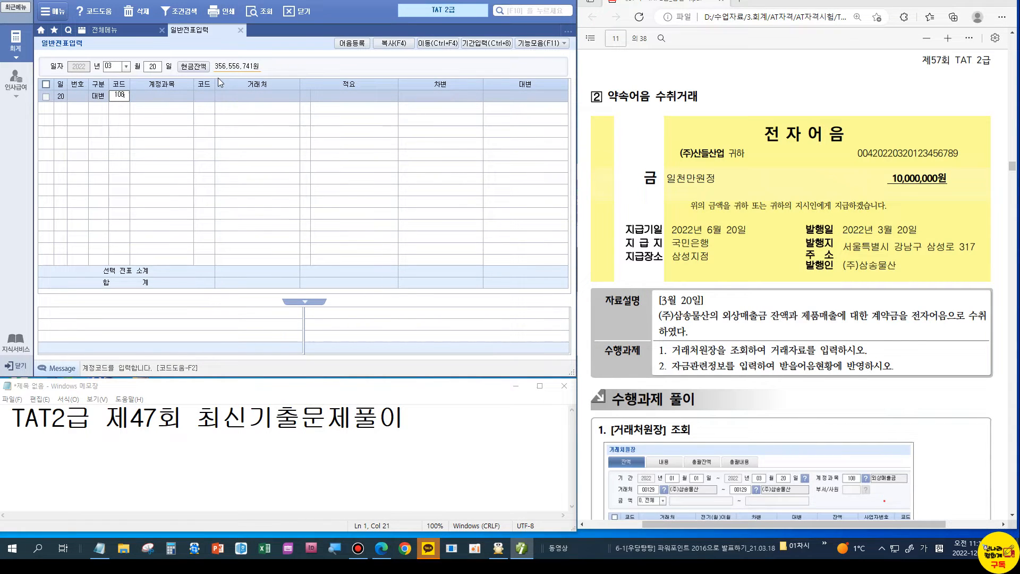
pyautogui.press('Return')
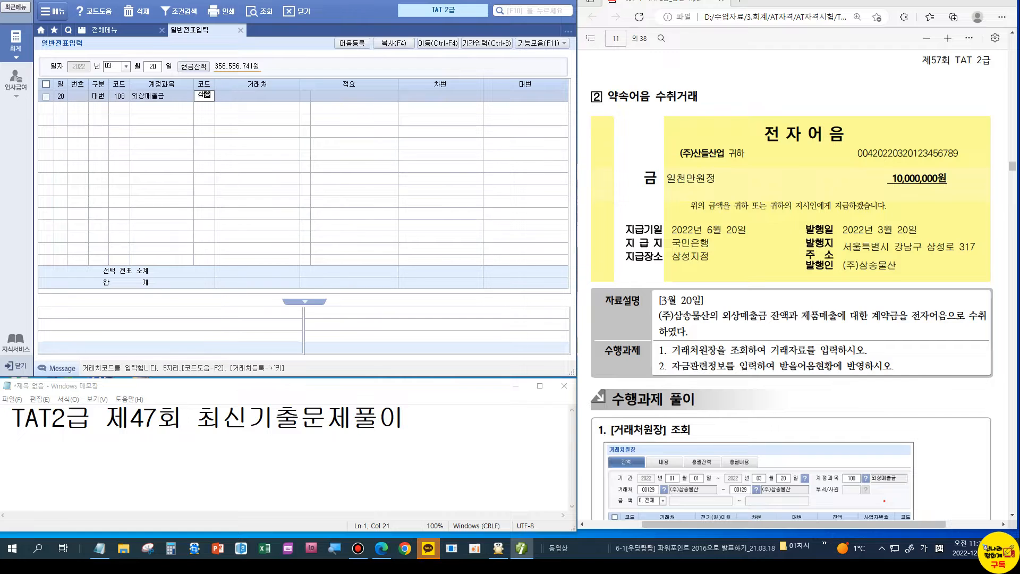
pyautogui.write('삼송')
pyautogui.press('Return')
pyautogui.press('Return')
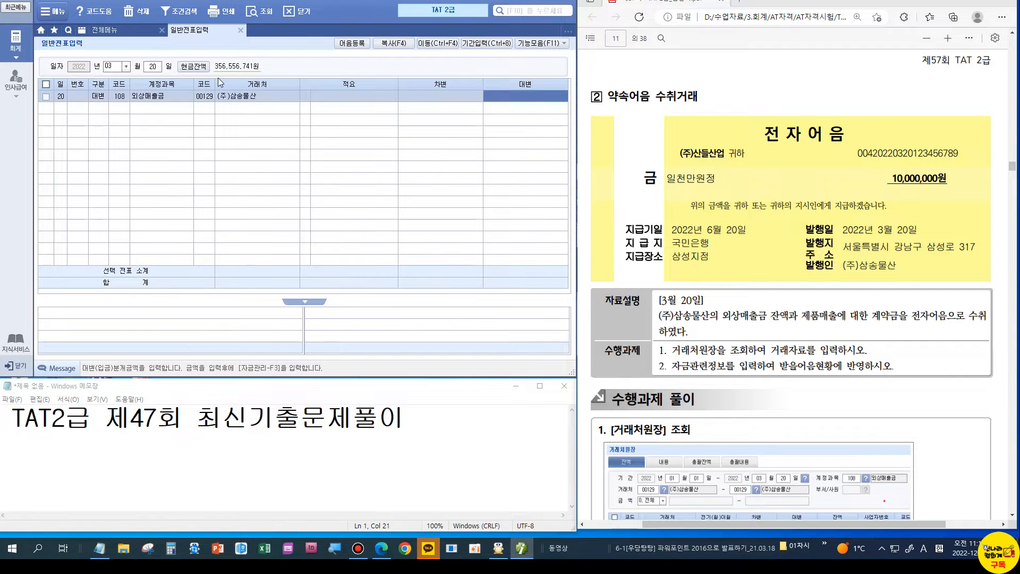
pyautogui.write('5500000')
pyautogui.press('Return')
pyautogui.write('4')
# Step: Add a 259 선수금 credit line and a 110 받을어음 debit line
pyautogui.press('Return')
pyautogui.write('259')
pyautogui.press('Return')
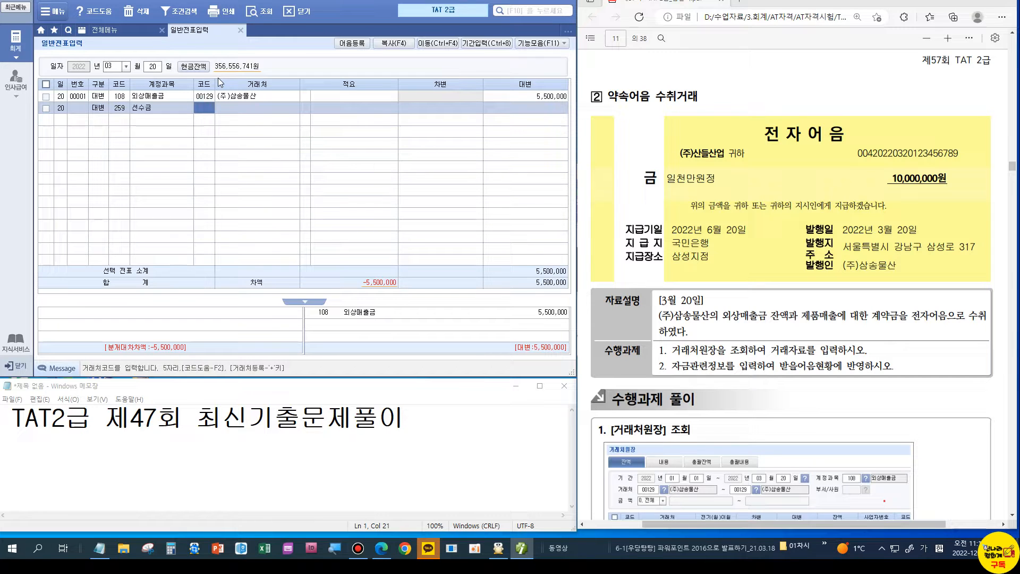
pyautogui.press('Return')
pyautogui.press('Return')
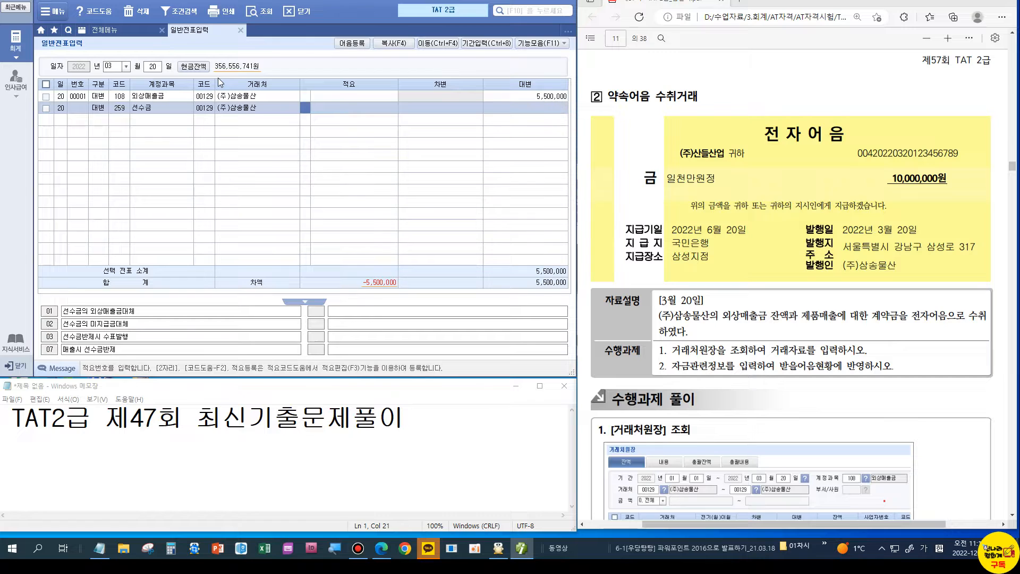
pyautogui.press('Return')
pyautogui.write('10000000')
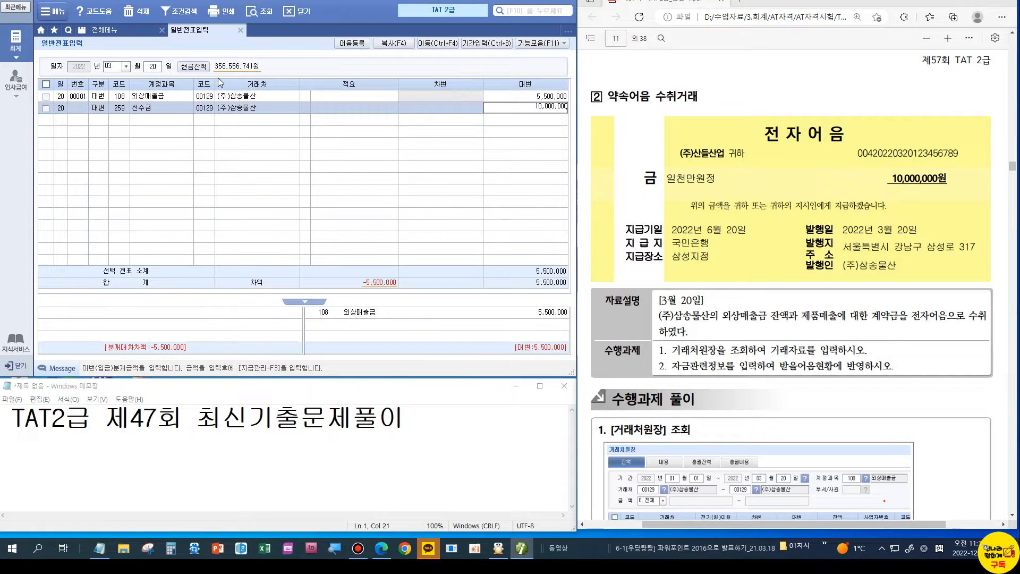
pyautogui.press('Return')
pyautogui.write('3')
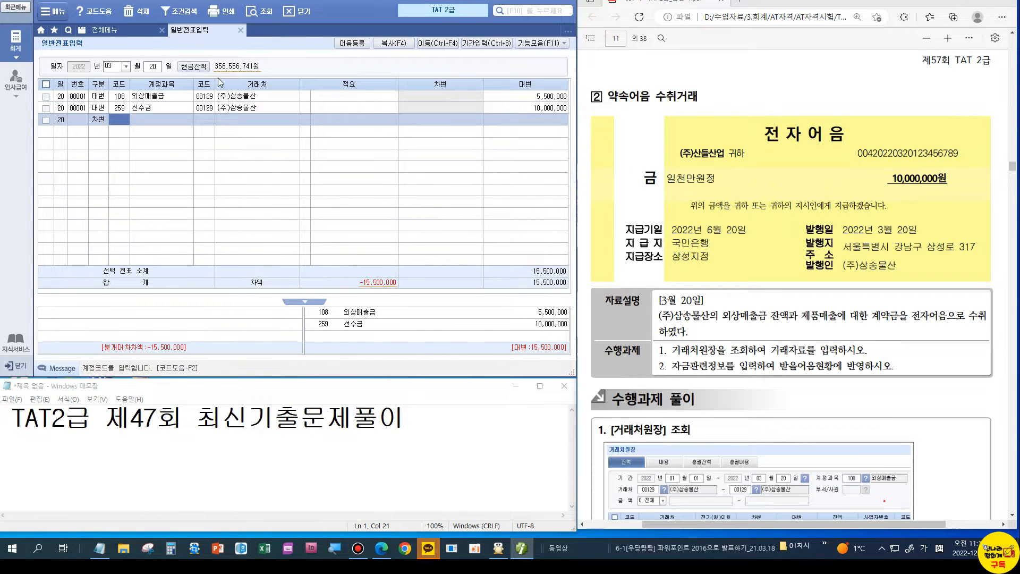
pyautogui.write('110')
pyautogui.press('Return')
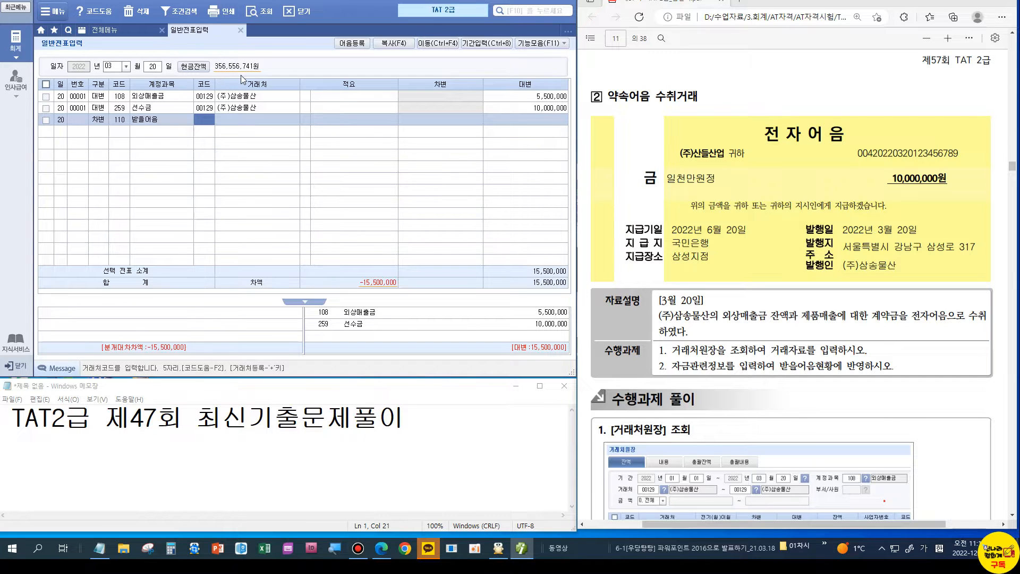
# Step: Correct the 선수금 credit amount to 4,500,000
pyautogui.click(557, 107)
pyautogui.write('4500000')
pyautogui.press('Return')
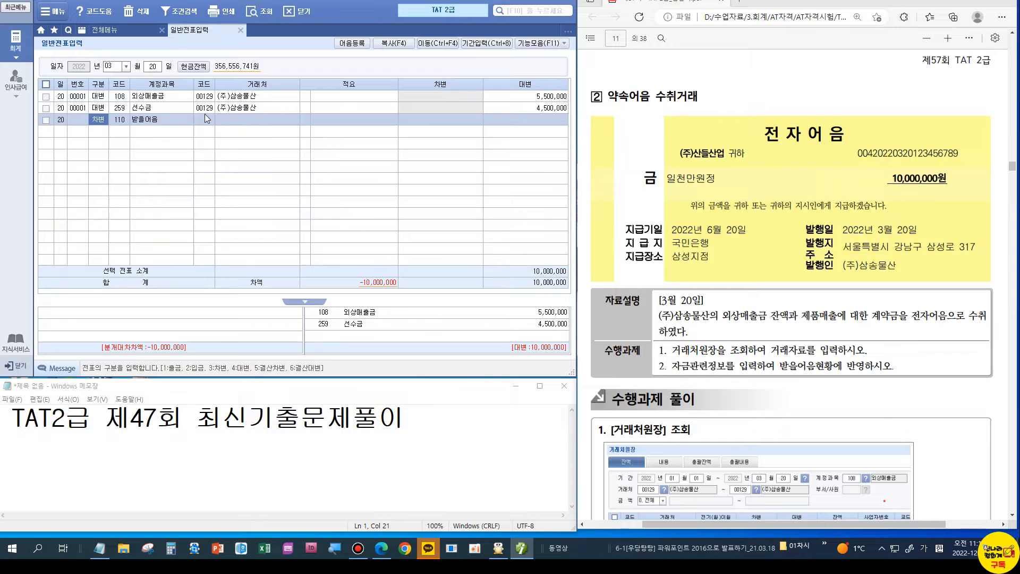
pyautogui.press('Return')
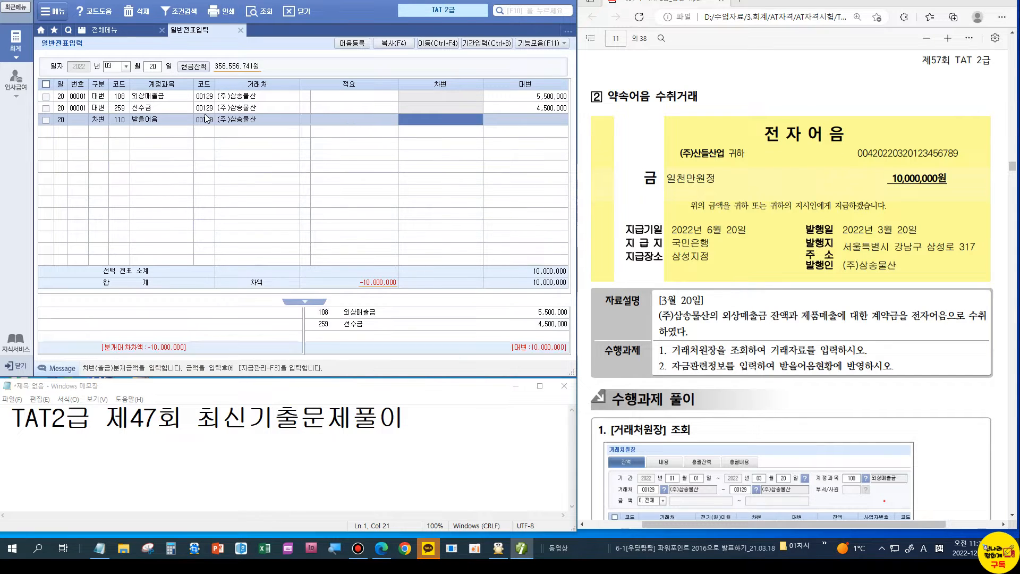
# Step: Debit 받을어음 10,000,000 on the note line
pyautogui.write('10000000')
pyautogui.press('Return')
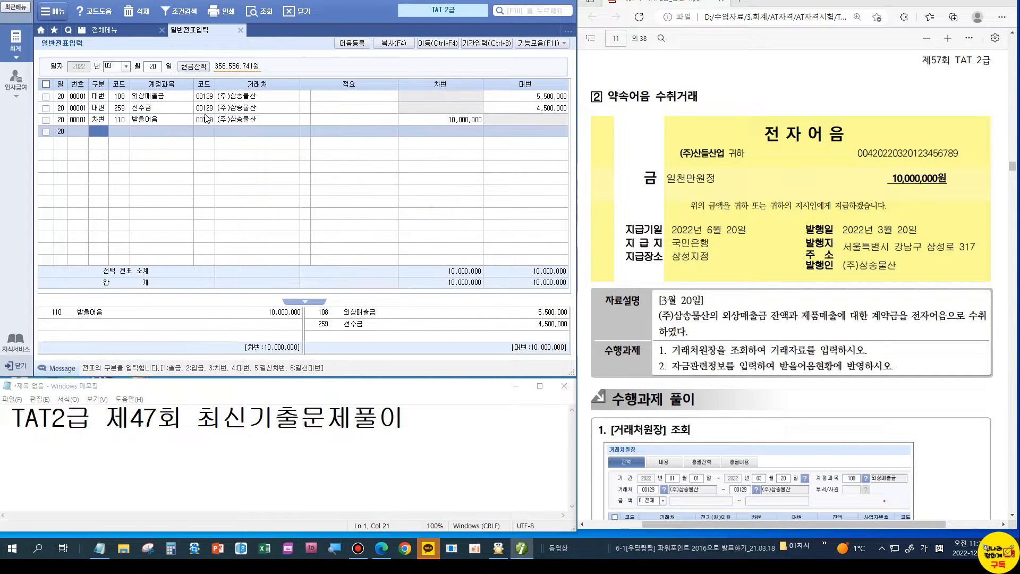
pyautogui.click(113, 119)
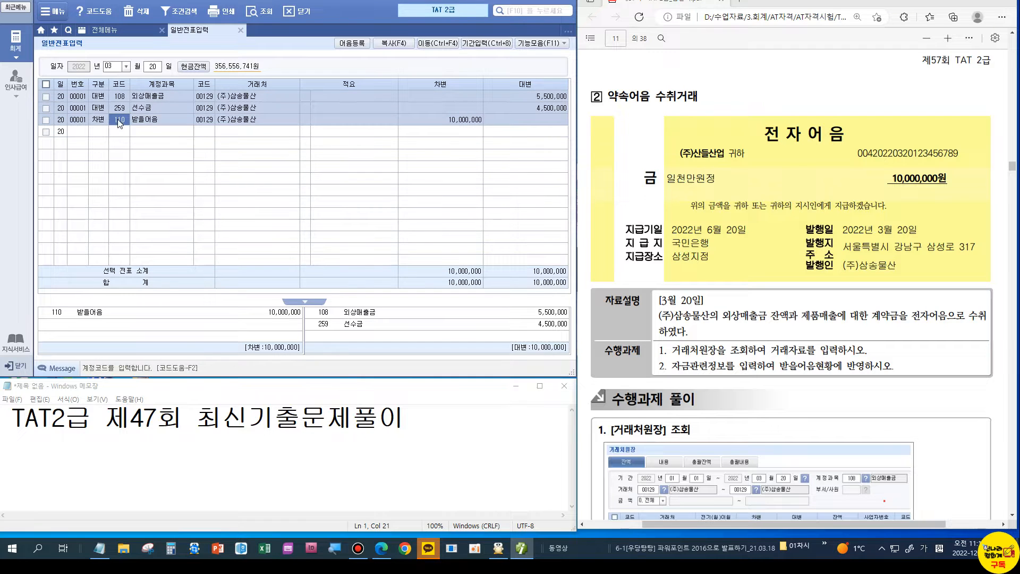
pyautogui.press('Return')
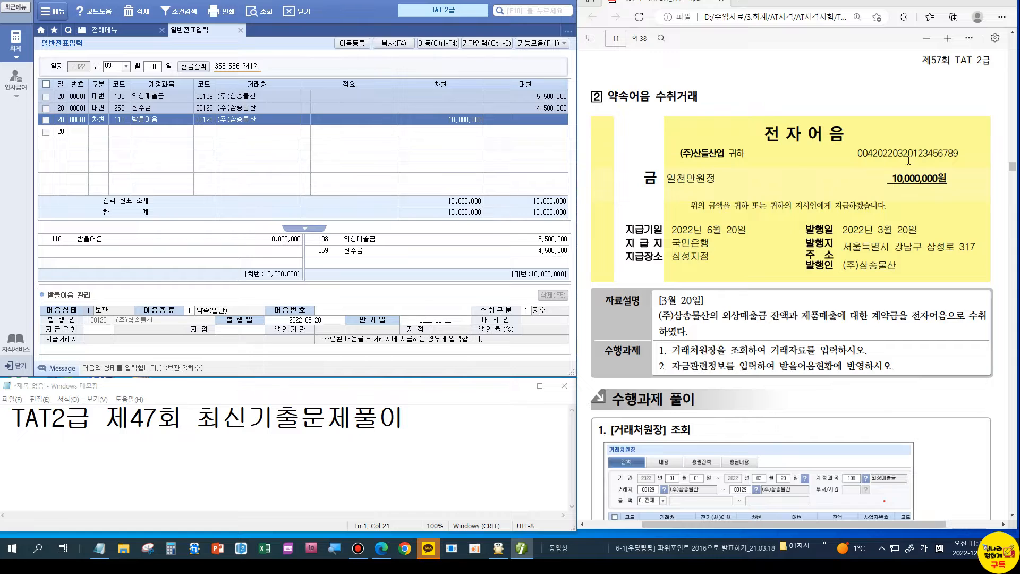
pyautogui.click(191, 311)
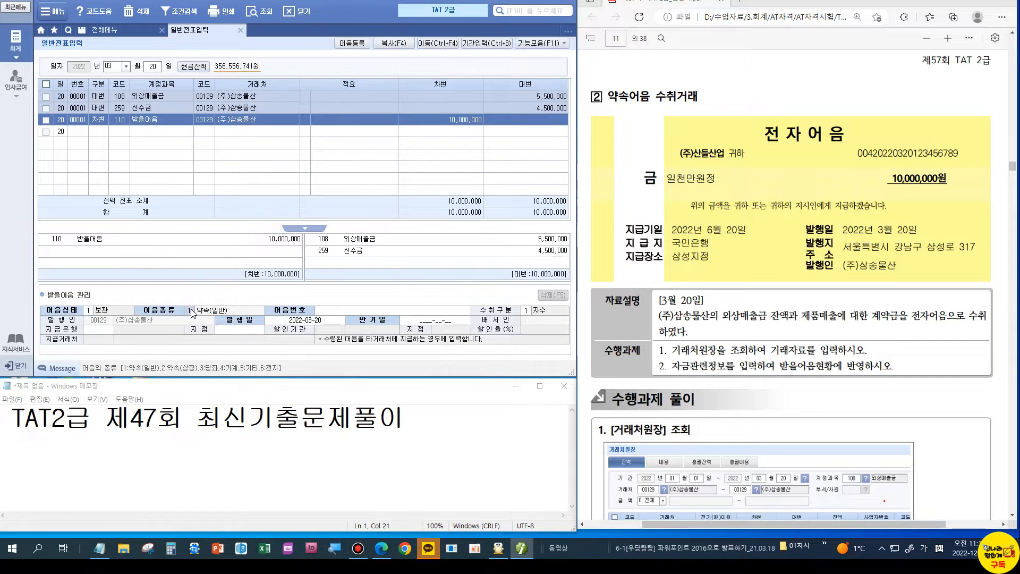
pyautogui.write('6')
pyautogui.press('Return')
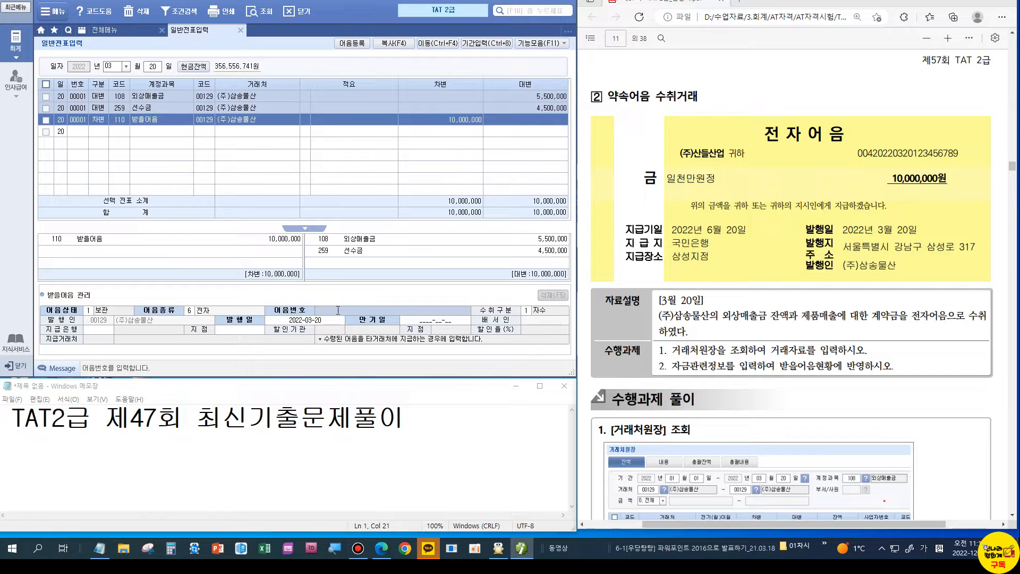
pyautogui.write('004')
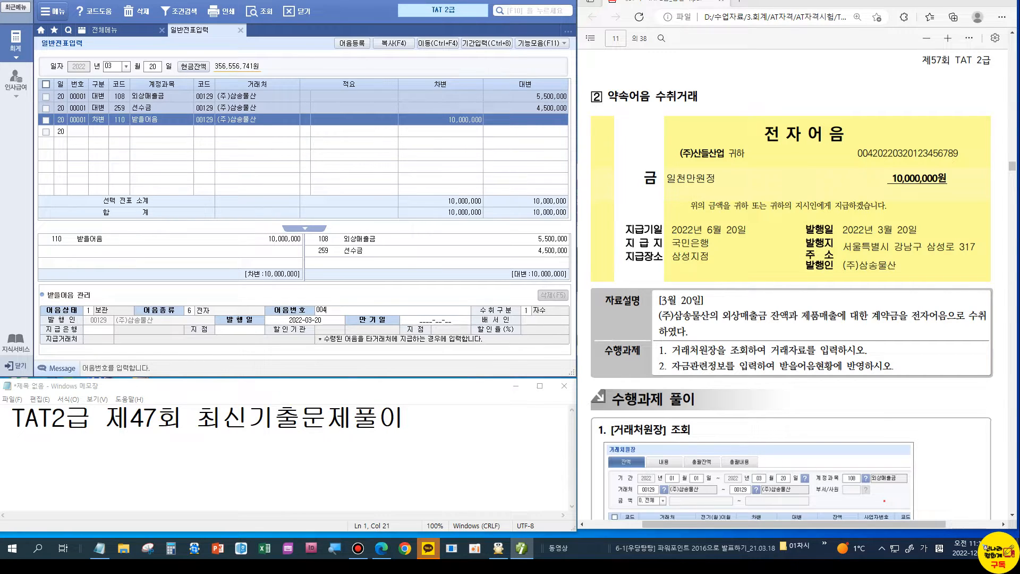
pyautogui.write('20220320123456789')
pyautogui.press('Return')
pyautogui.press('Return')
pyautogui.write('2022-06-20')
pyautogui.press('Return')
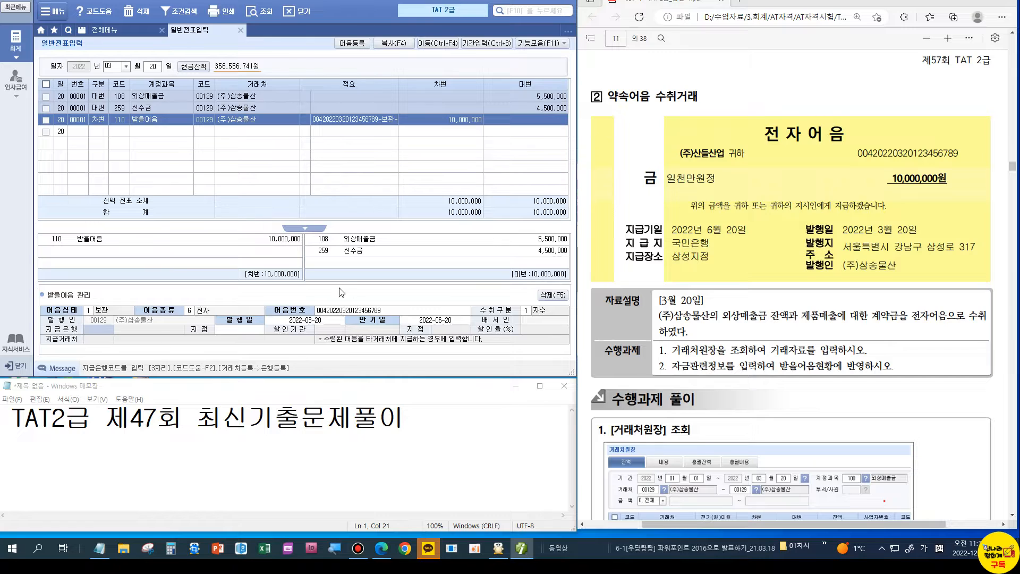
pyautogui.doubleClick(91, 331)
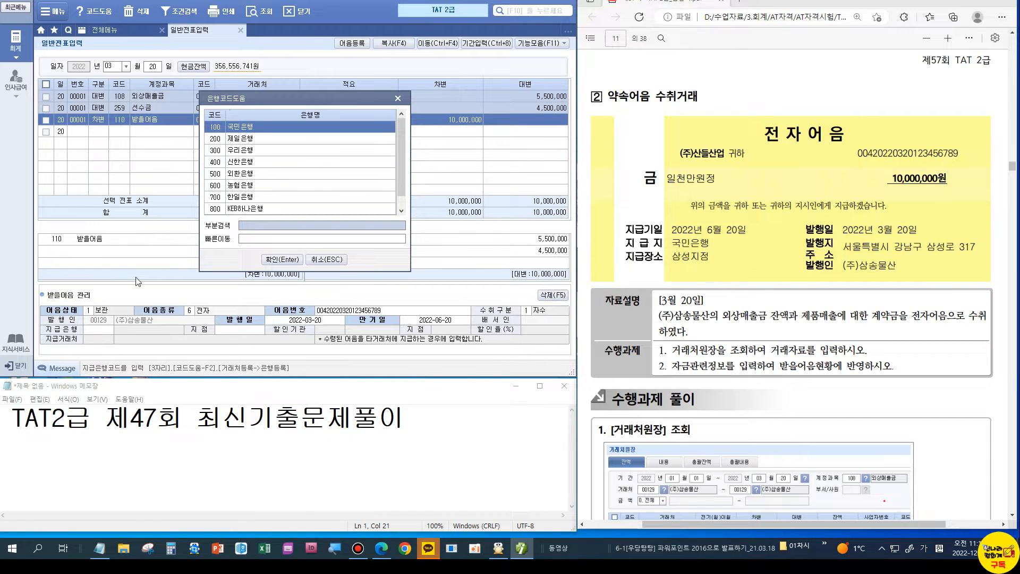
pyautogui.press('Return')
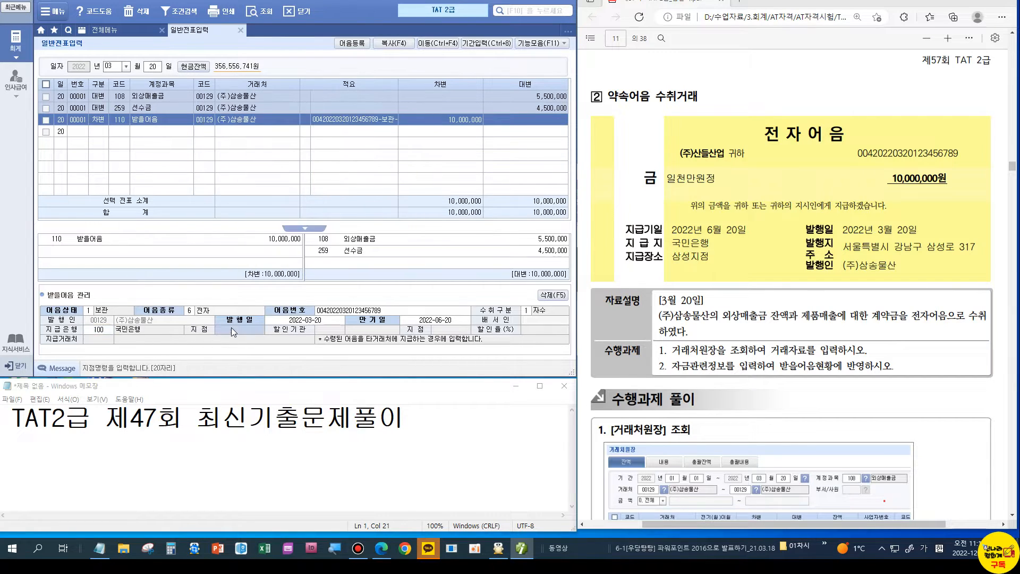
pyautogui.write('삼성')
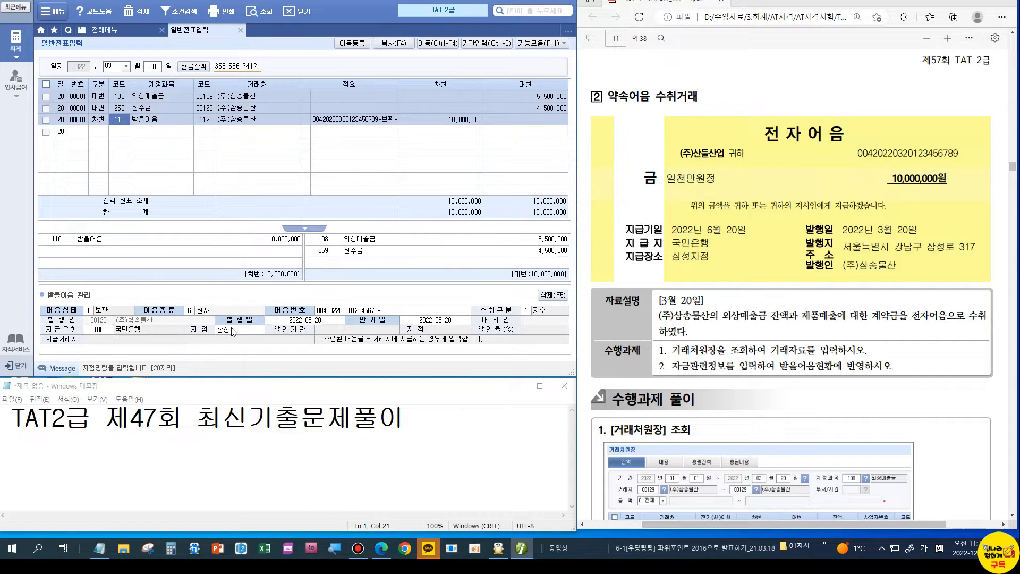
pyautogui.scroll(-4, 834, 338)
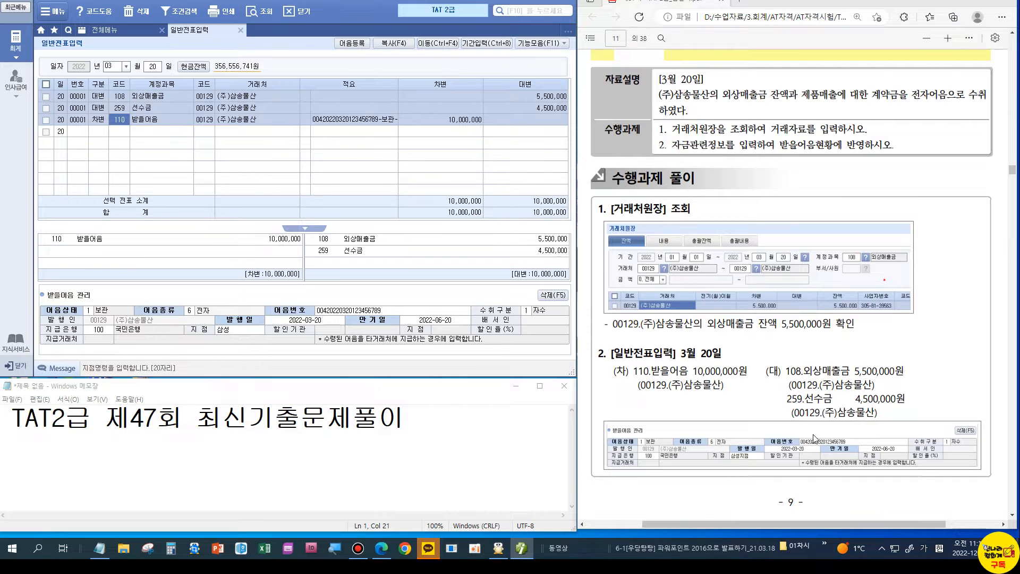
pyautogui.scroll(-8, 812, 437)
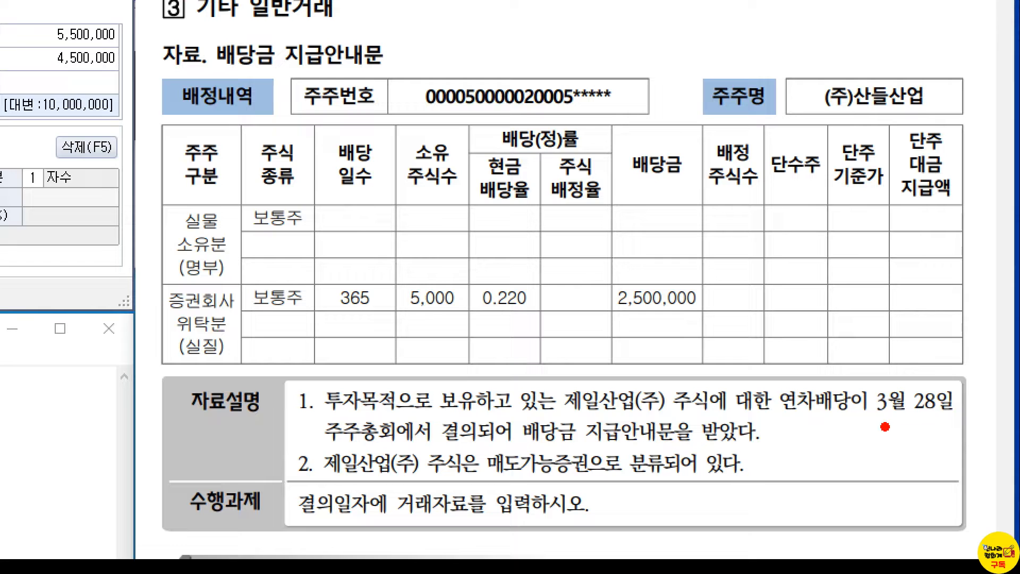
pyautogui.moveTo(866, 419); pyautogui.dragTo(919, 424)
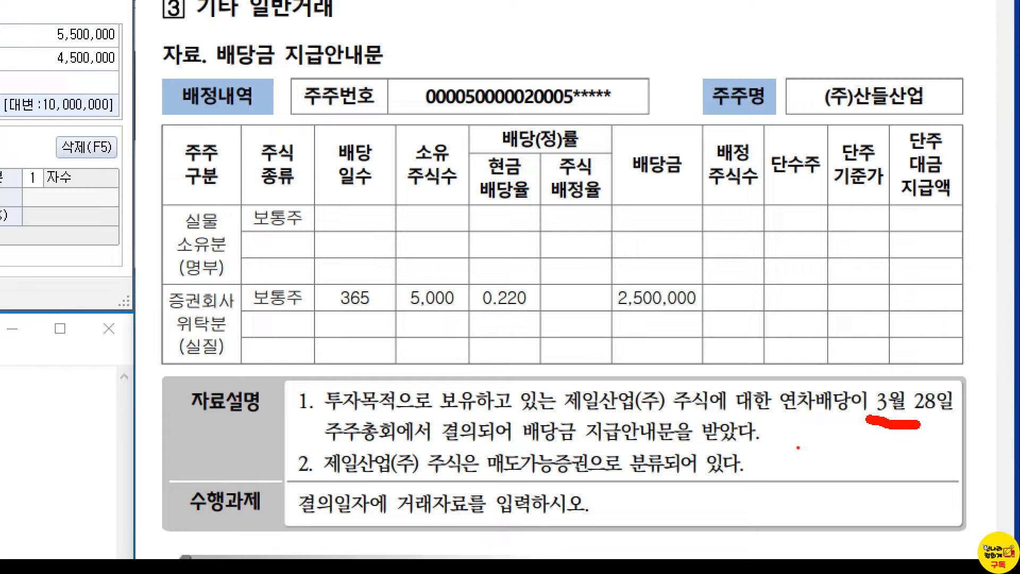
pyautogui.moveTo(572, 450); pyautogui.dragTo(633, 452)
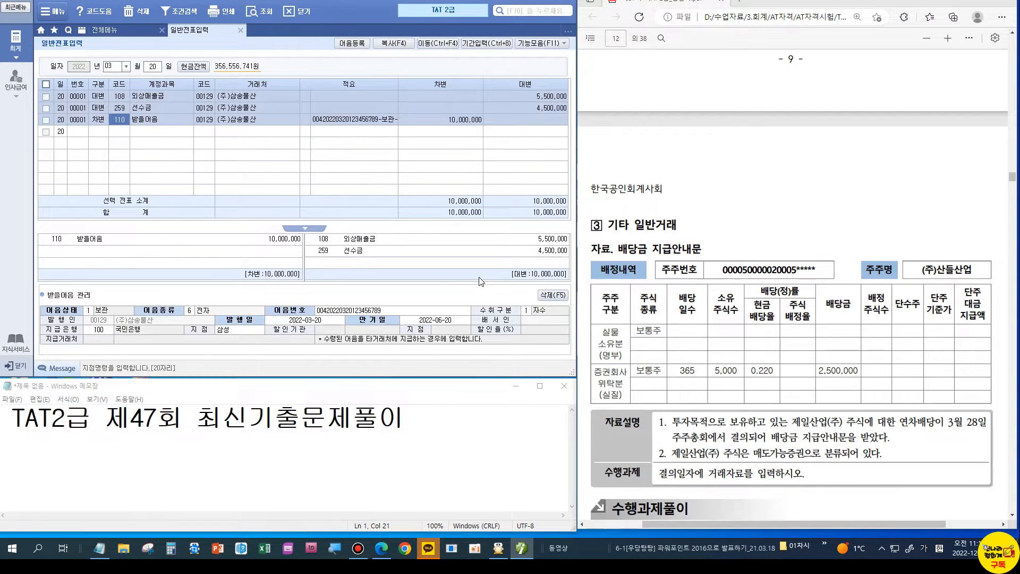
# Step: Start a March 28 voucher debiting 120 미수금 2,500,000 for 제일산업(주)
pyautogui.click(152, 67)
pyautogui.write('28')
pyautogui.press('Return')
pyautogui.write('3')
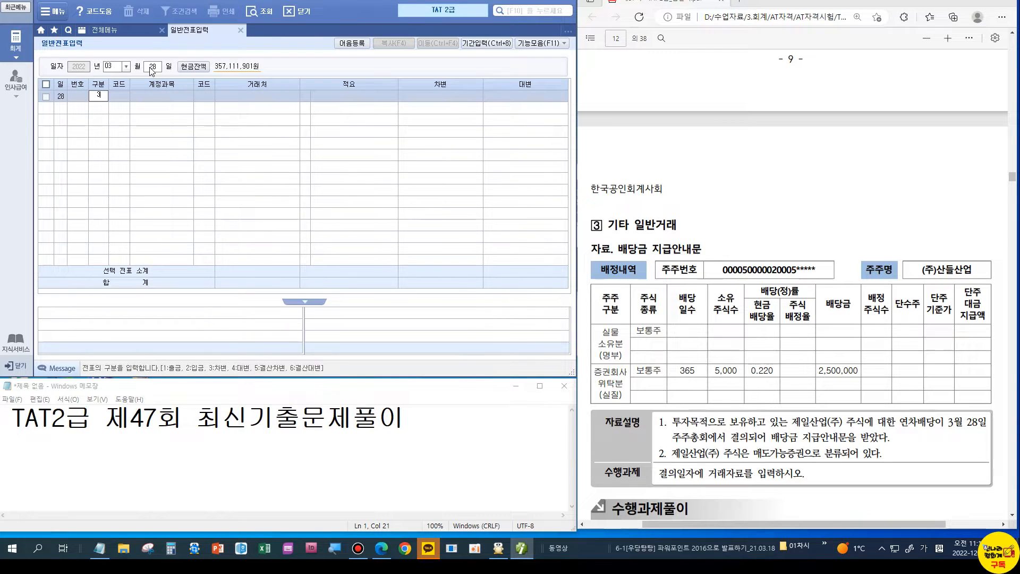
pyautogui.press('Return')
pyautogui.write('120')
pyautogui.press('Return')
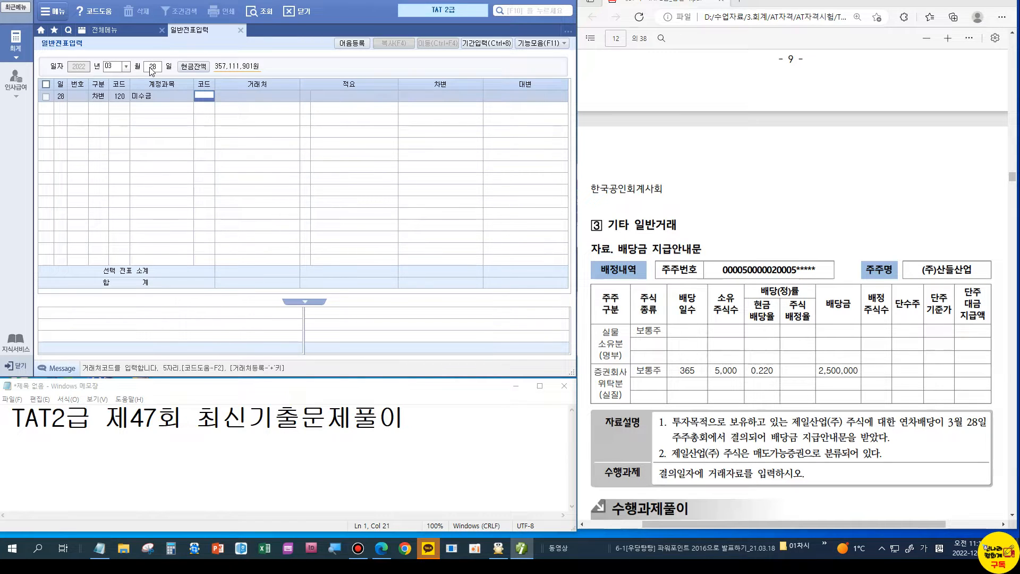
pyautogui.write('00112')
pyautogui.press('Return')
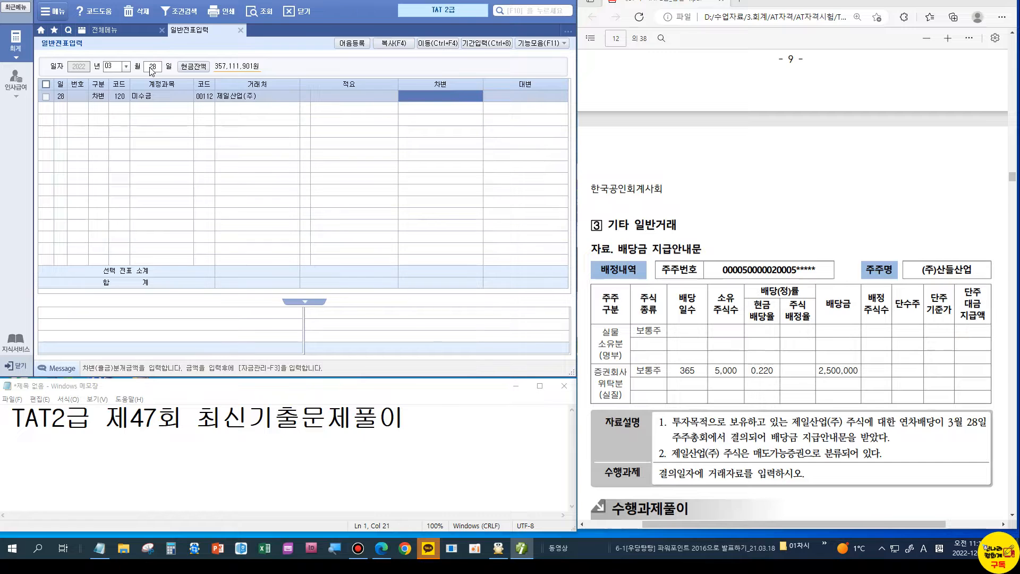
pyautogui.write('2500000')
pyautogui.press('Return')
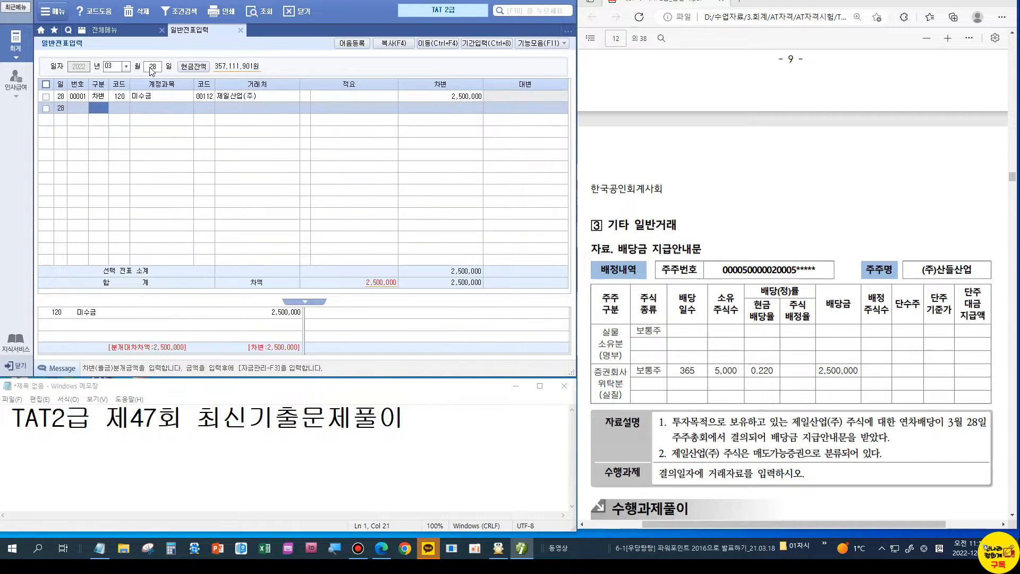
# Step: Credit 903 배당금수익 2,500,000 to balance the voucher
pyautogui.write('4')
pyautogui.press('Return')
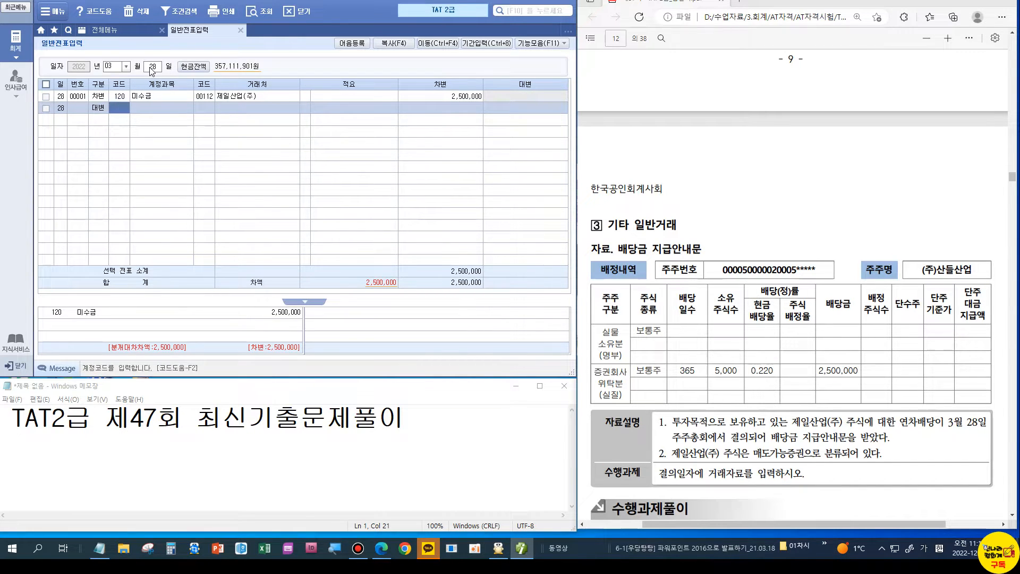
pyautogui.write('배당')
pyautogui.press('Return')
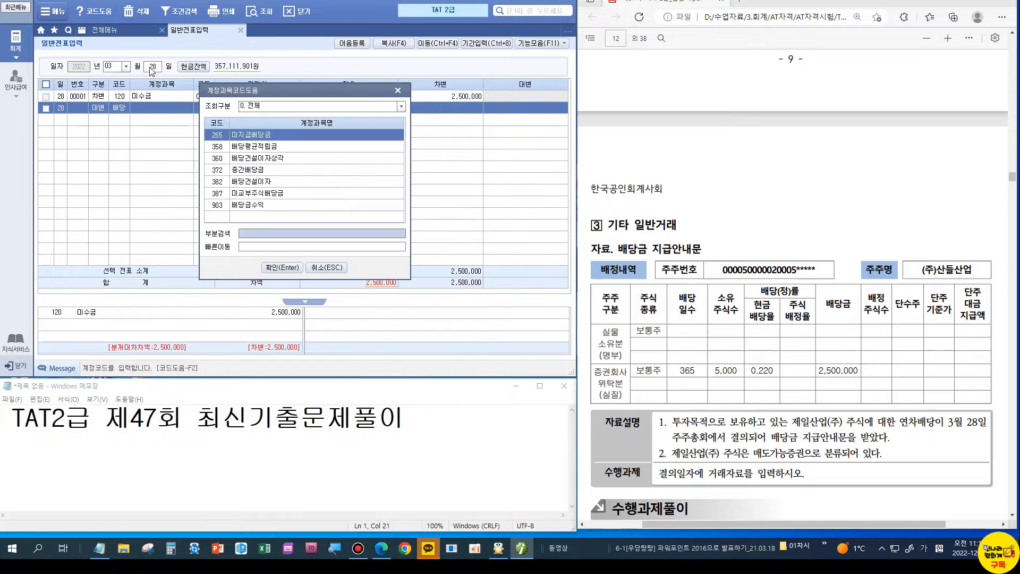
pyautogui.press('Down')
pyautogui.press('Down')
pyautogui.press('Down')
pyautogui.press('Down')
pyautogui.press('Down')
pyautogui.press('Down')
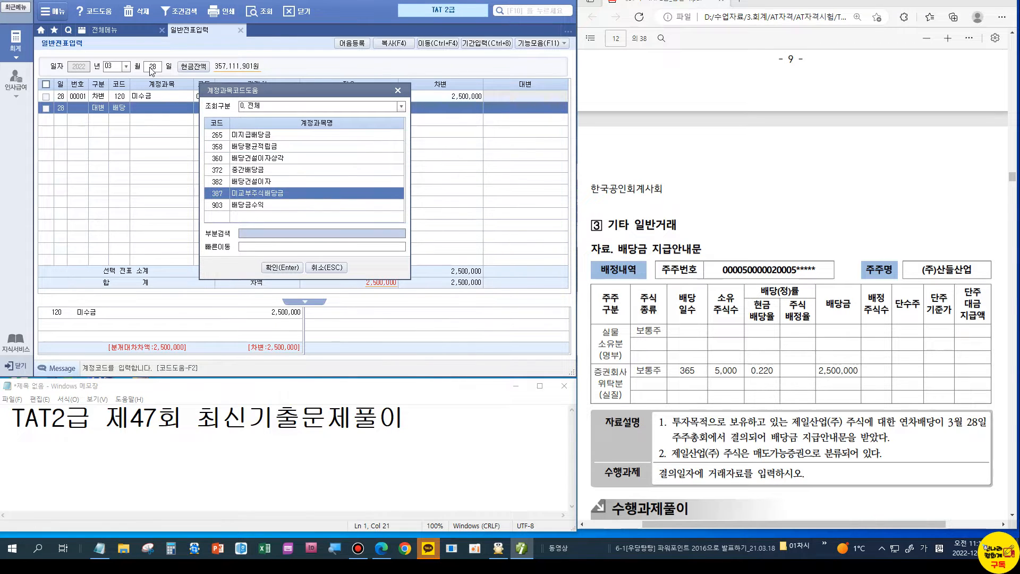
pyautogui.press('Return')
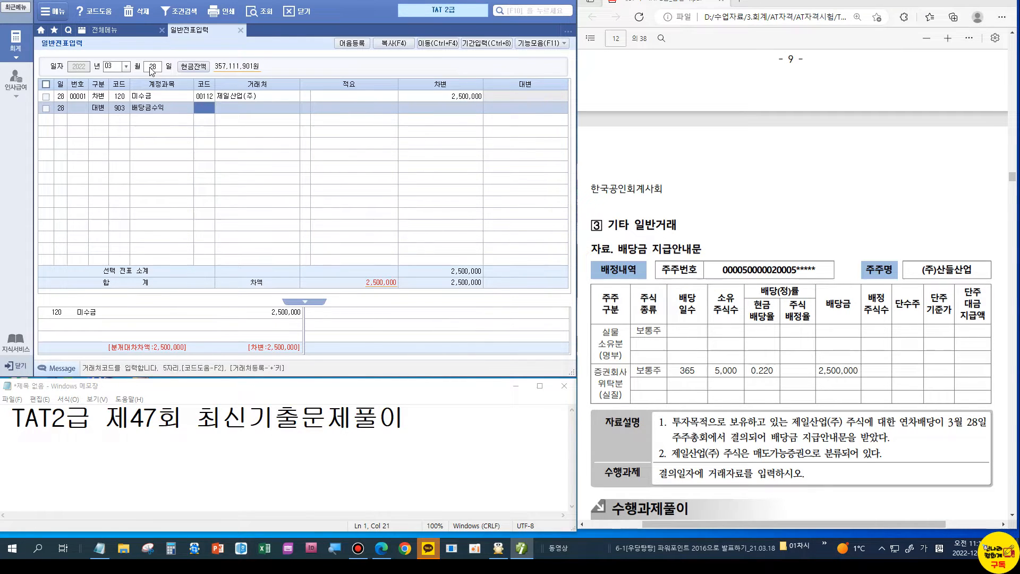
pyautogui.press('Return')
pyautogui.write('2500000')
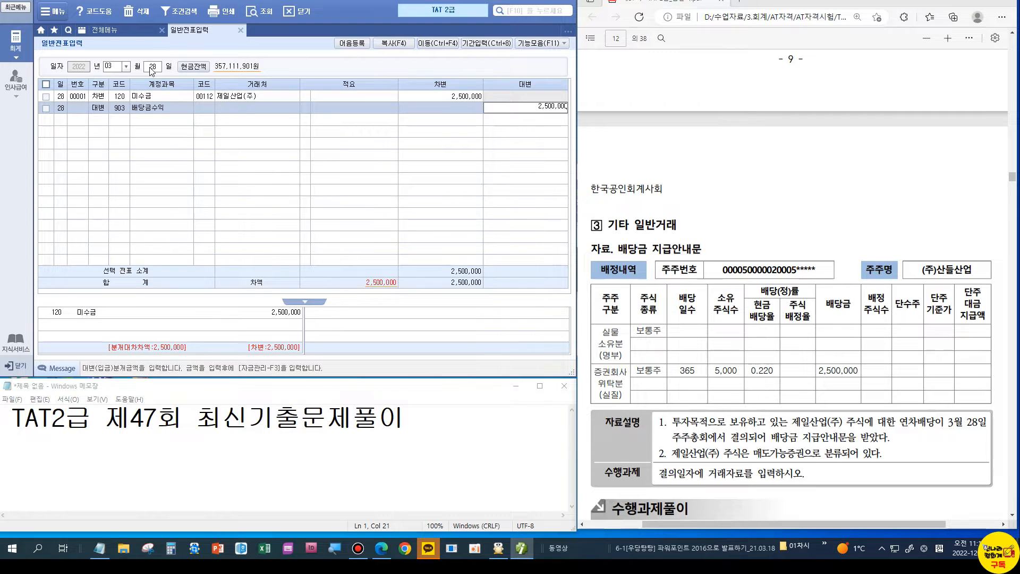
pyautogui.press('Return')
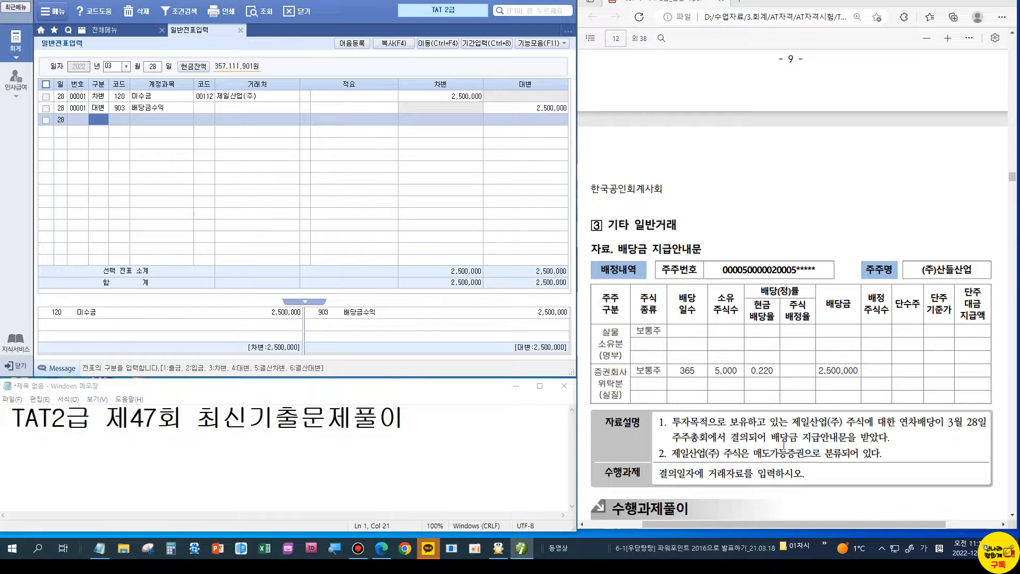
pyautogui.scroll(-1, 783, 445)
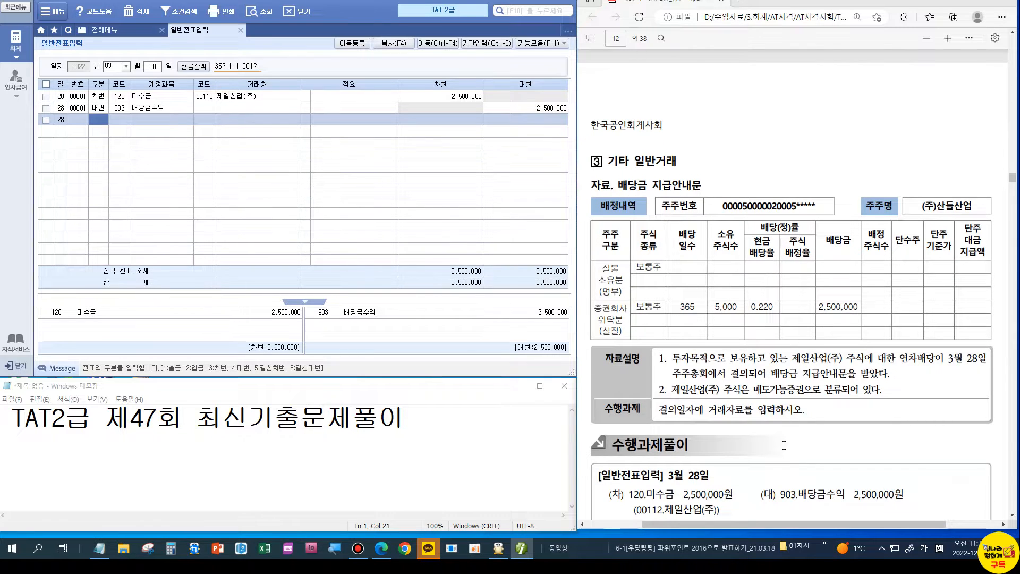
pyautogui.scroll(-1, 784, 445)
pyautogui.click(807, 405)
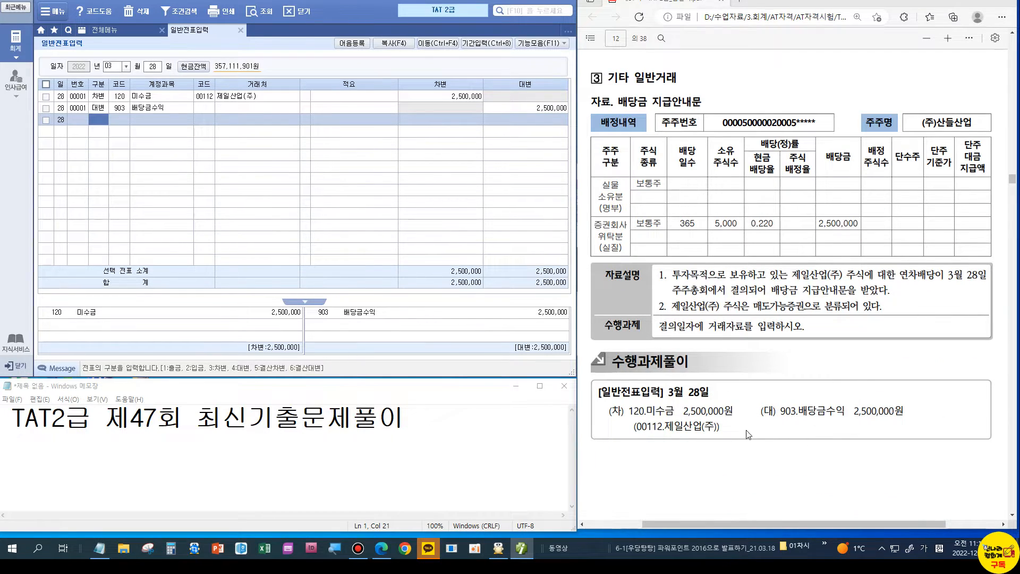
pyautogui.scroll(-1, 807, 416)
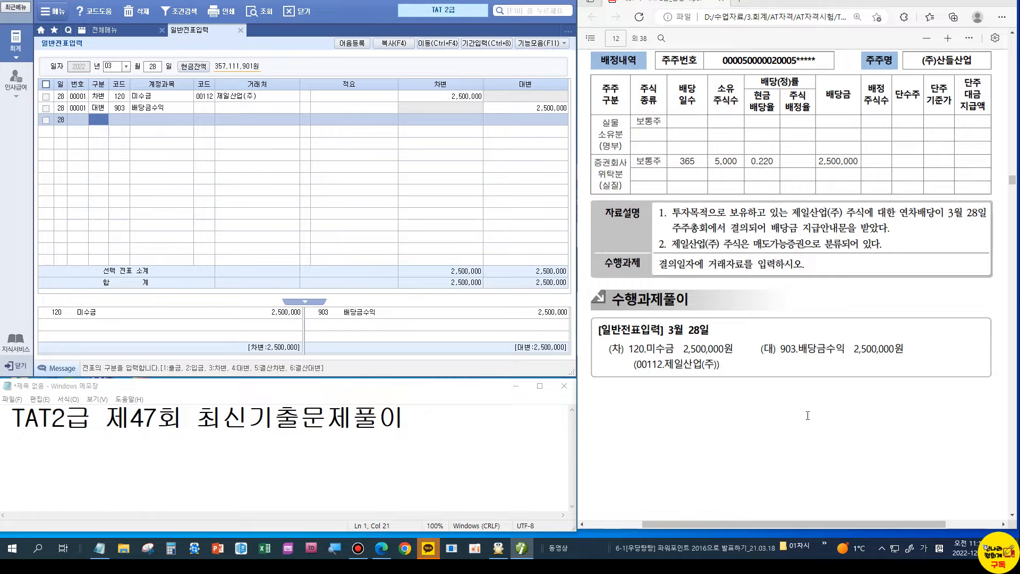
pyautogui.scroll(-5, 807, 415)
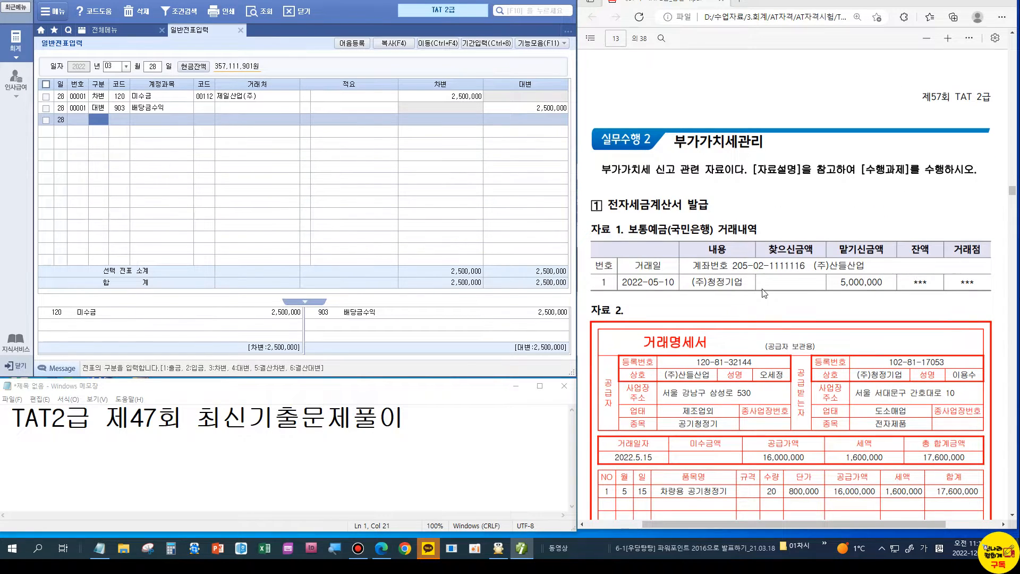
pyautogui.scroll(-1, 764, 292)
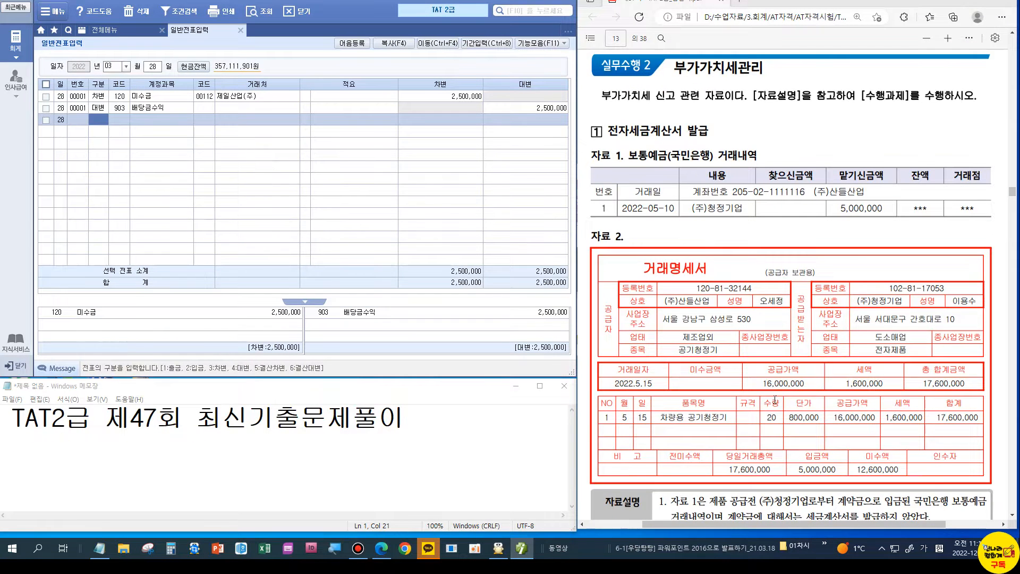
pyautogui.scroll(-8, 793, 362)
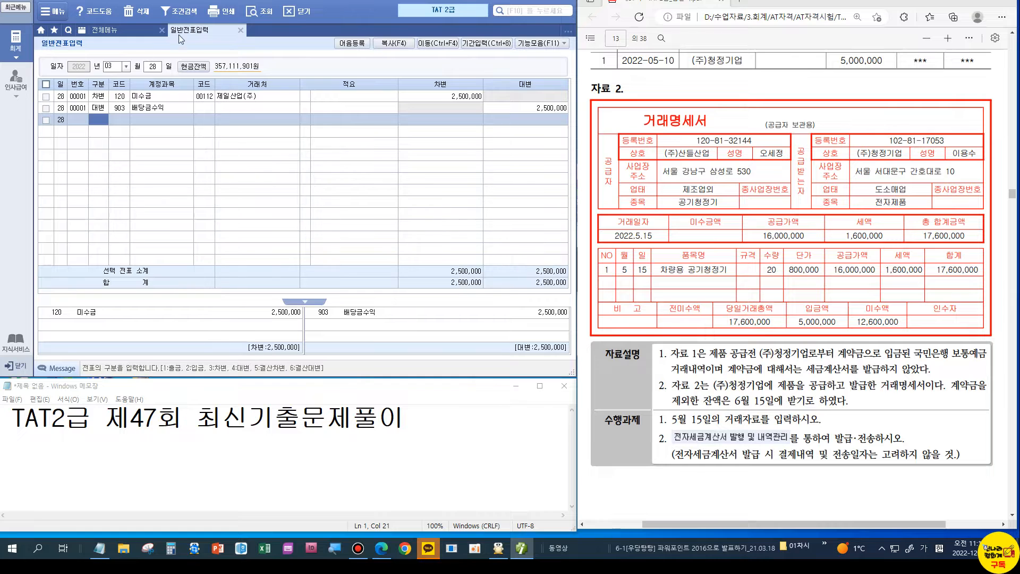
pyautogui.click(240, 29)
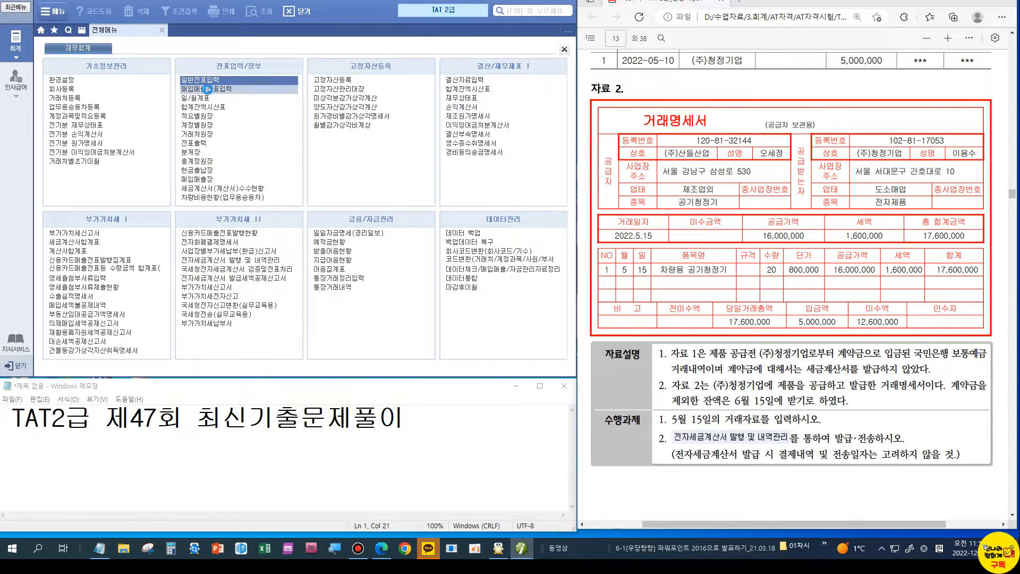
# Step: Start a May 15 sale voucher for 20 차량용 공기청정기 at 800,000 each
pyautogui.click(207, 89)
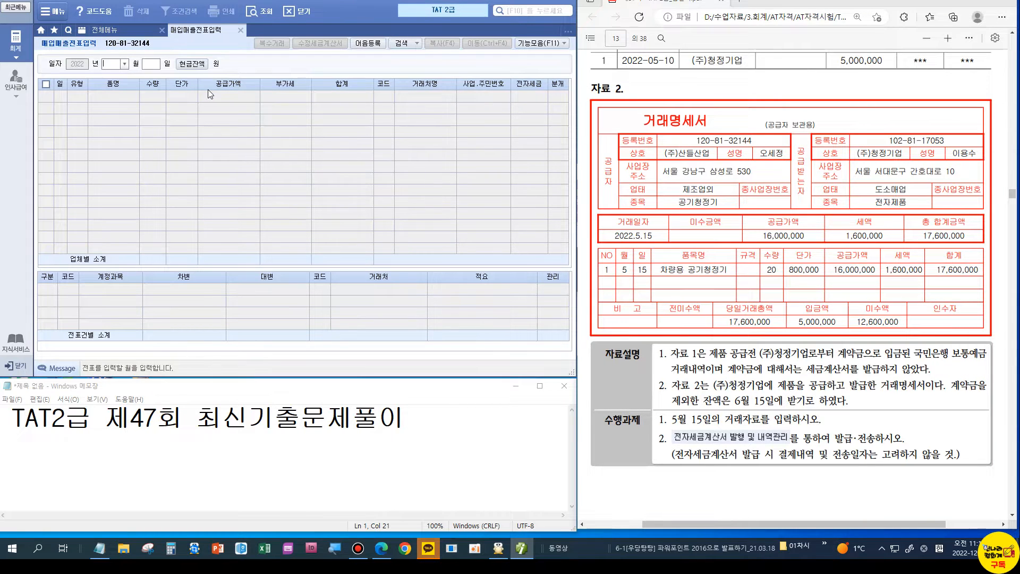
pyautogui.write('05')
pyautogui.press('Return')
pyautogui.write('15')
pyautogui.press('Return')
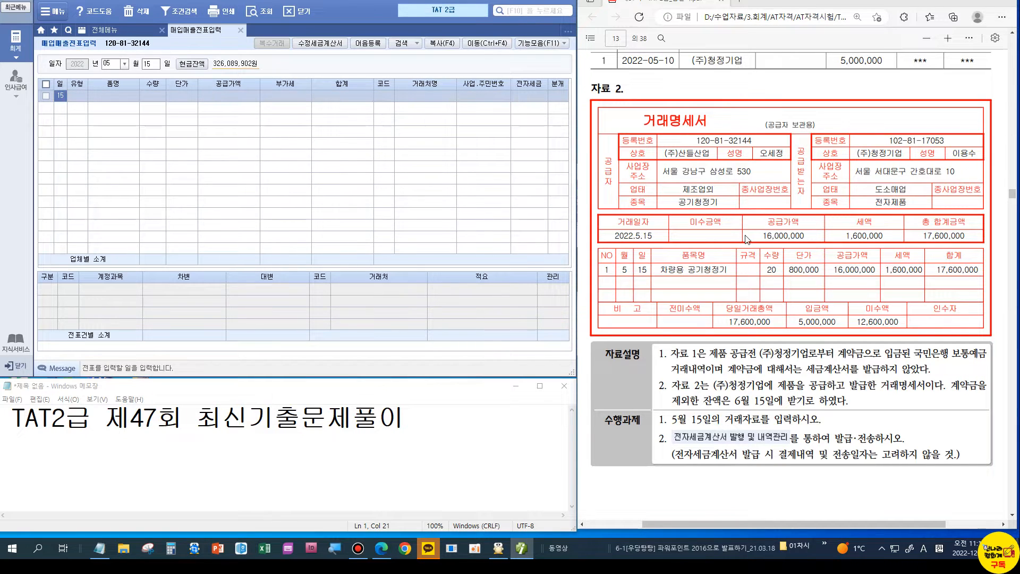
pyautogui.click(82, 92)
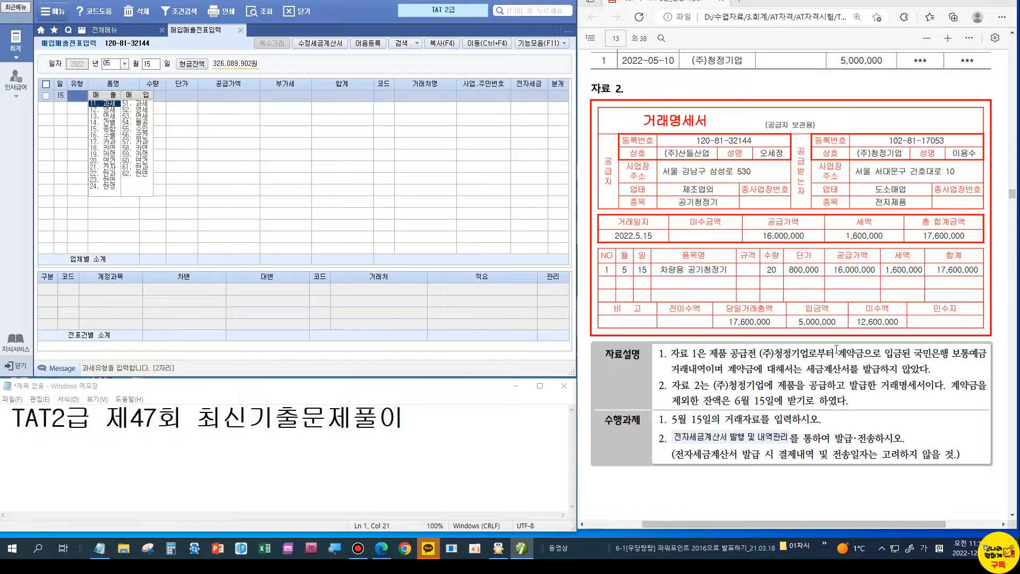
pyautogui.write('11')
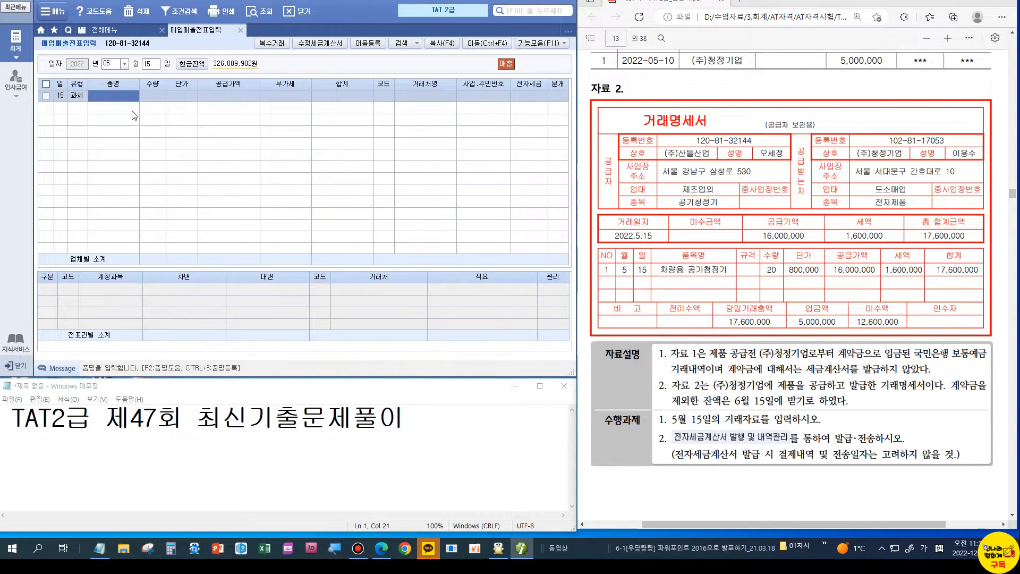
pyautogui.write('차량ㅇ')
pyautogui.write(' 공기')
pyautogui.write('청정기')
pyautogui.press('Return')
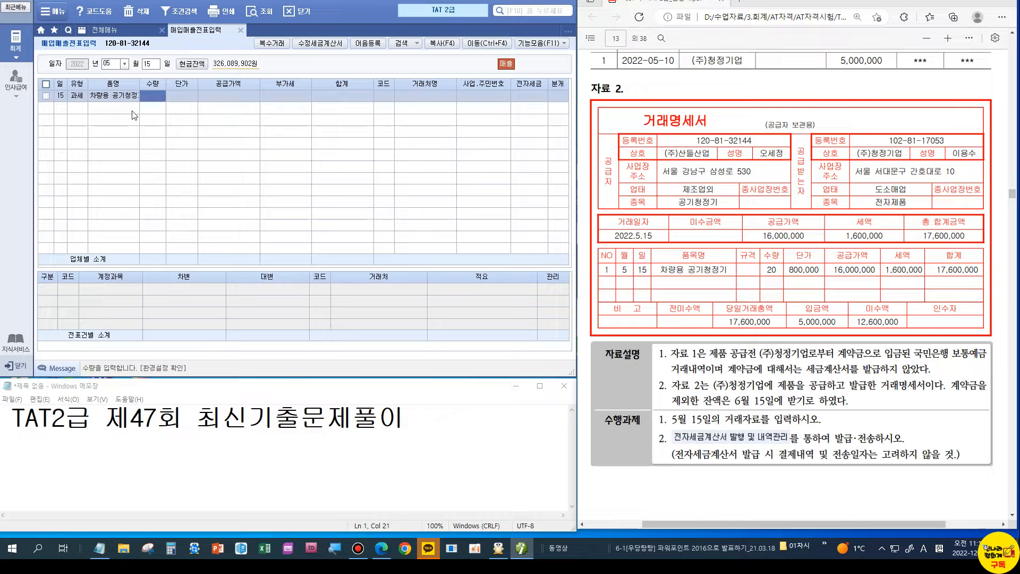
pyautogui.write('20')
pyautogui.press('Return')
pyautogui.write('8000000')
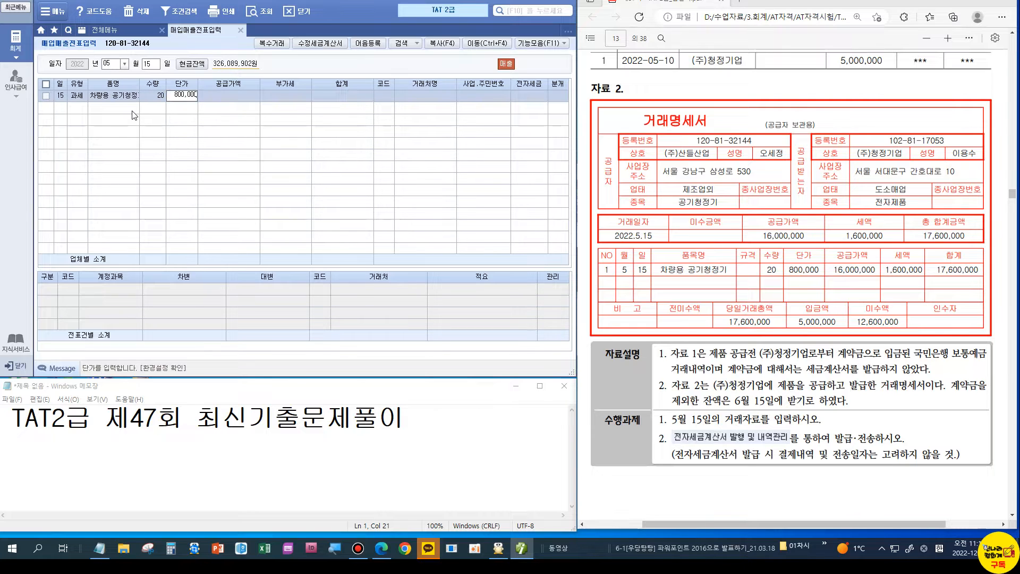
pyautogui.press('Return')
pyautogui.press('Return')
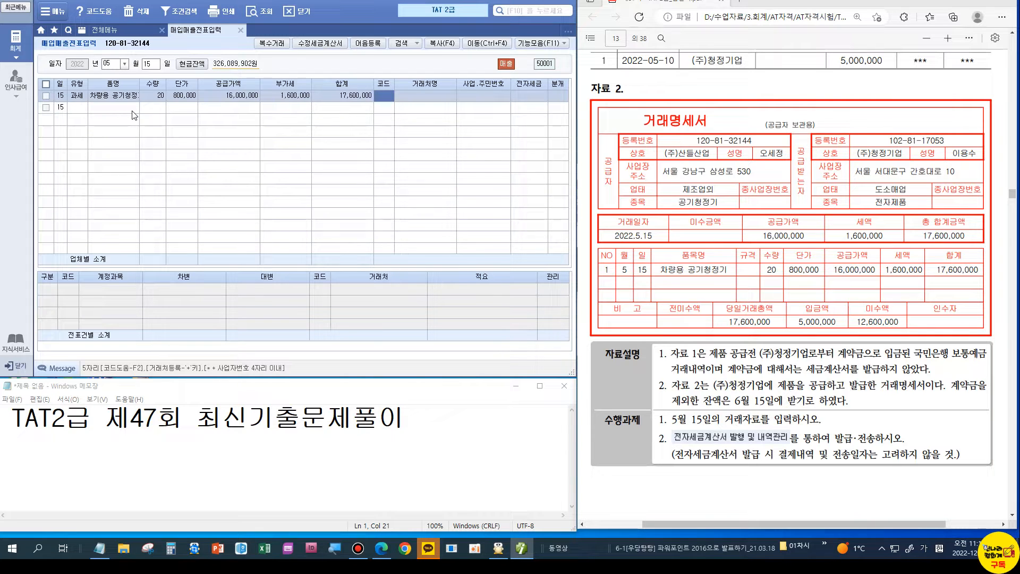
# Step: Set the customer to (주)청정기업 and choose 3 mixed (혼합) journalizing
pyautogui.write('청정')
pyautogui.press('Return')
pyautogui.press('Return')
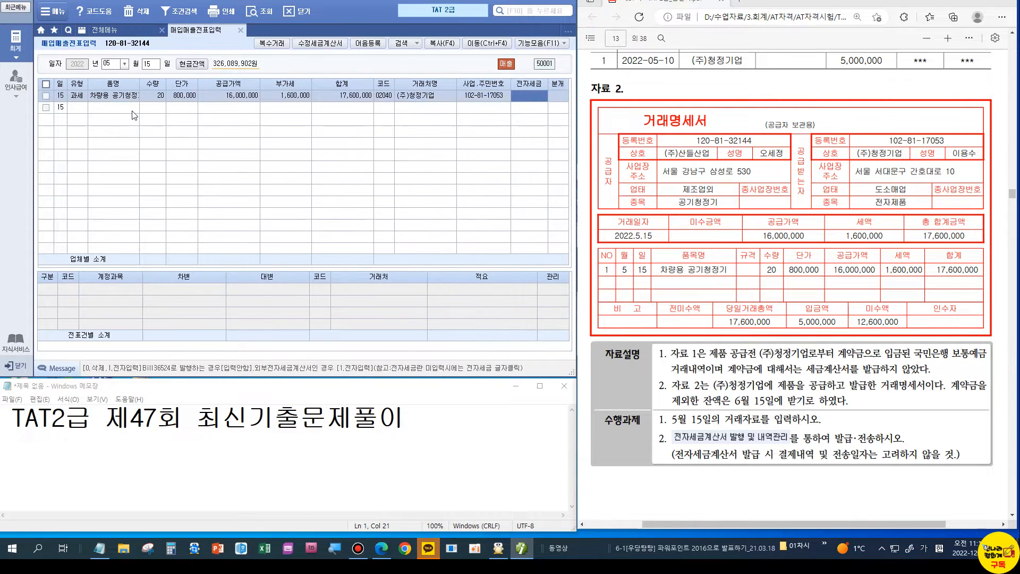
pyautogui.press('Return')
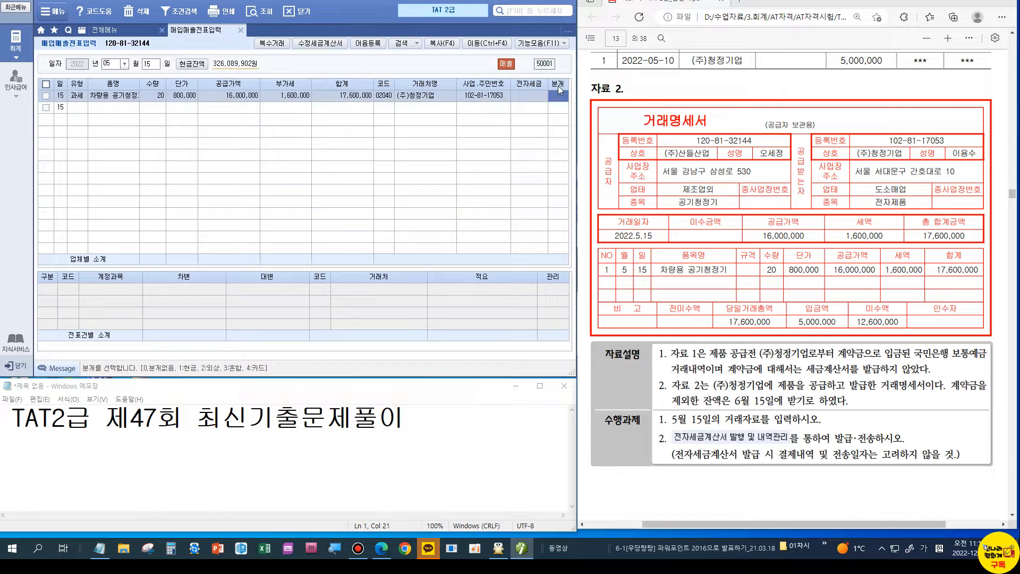
pyautogui.write('3')
pyautogui.press('Return')
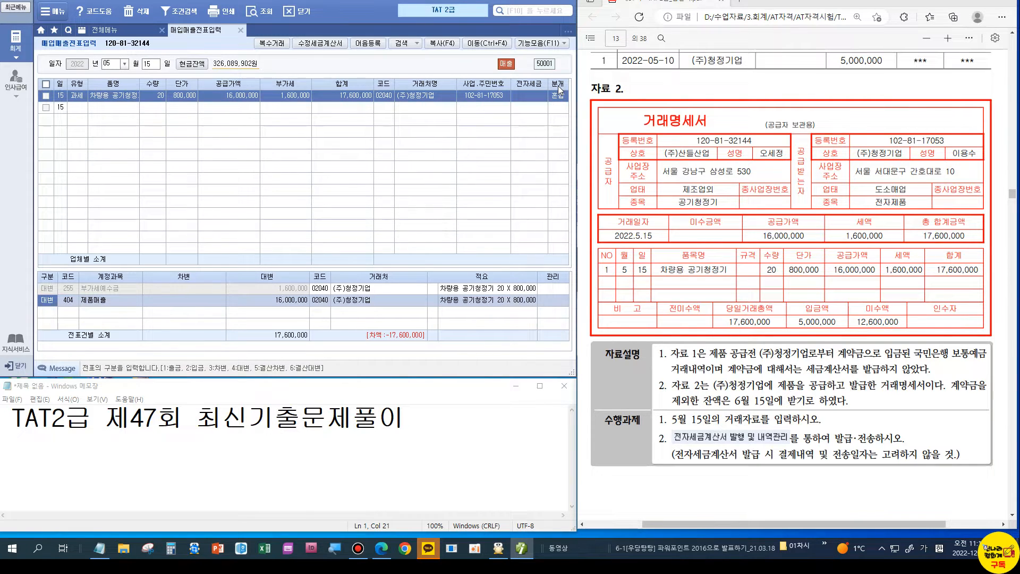
# Step: Add a debit journal line with account 103 보통예금
pyautogui.press('Down')
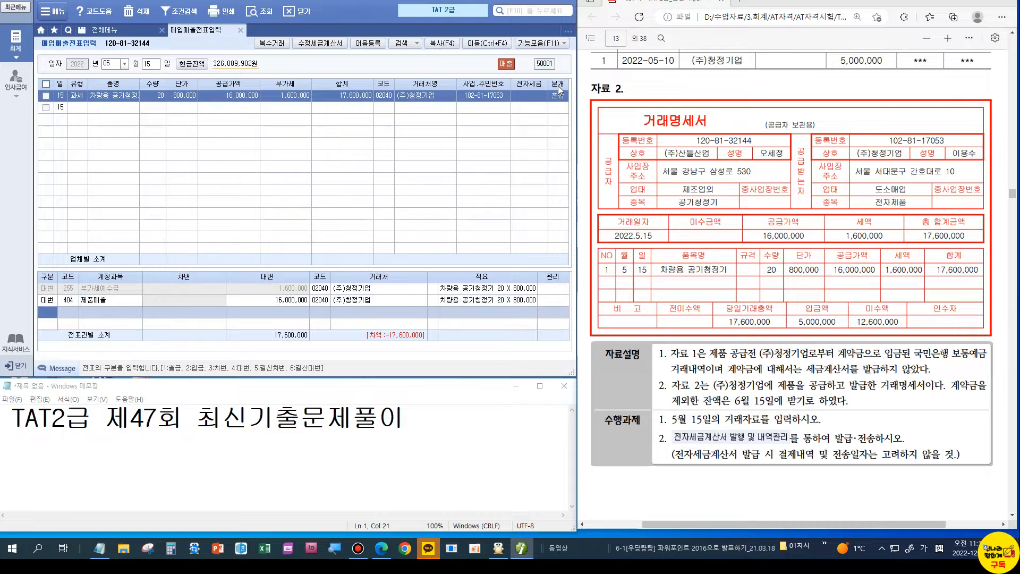
pyautogui.write('3')
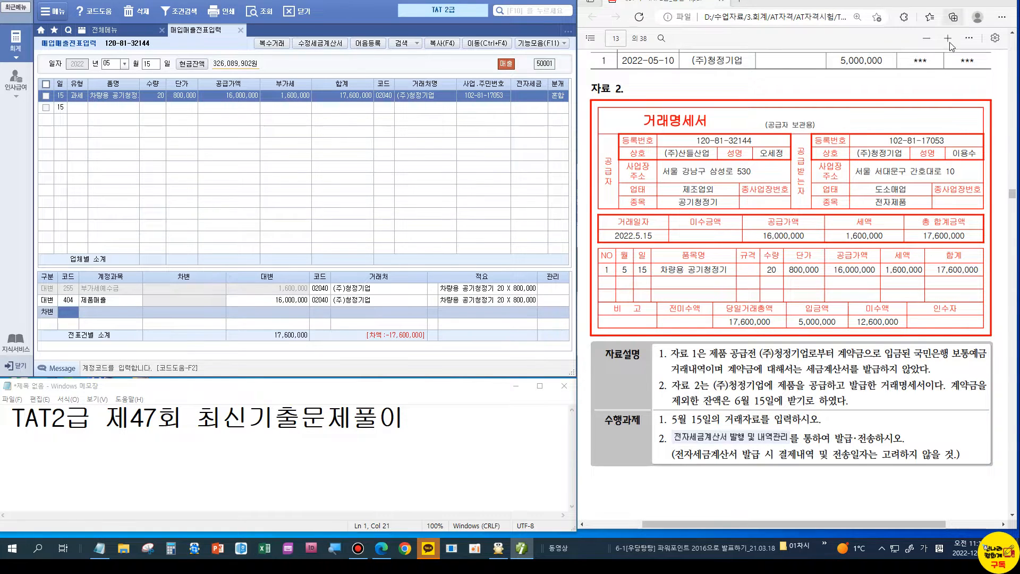
pyautogui.scroll(3, 791, 265)
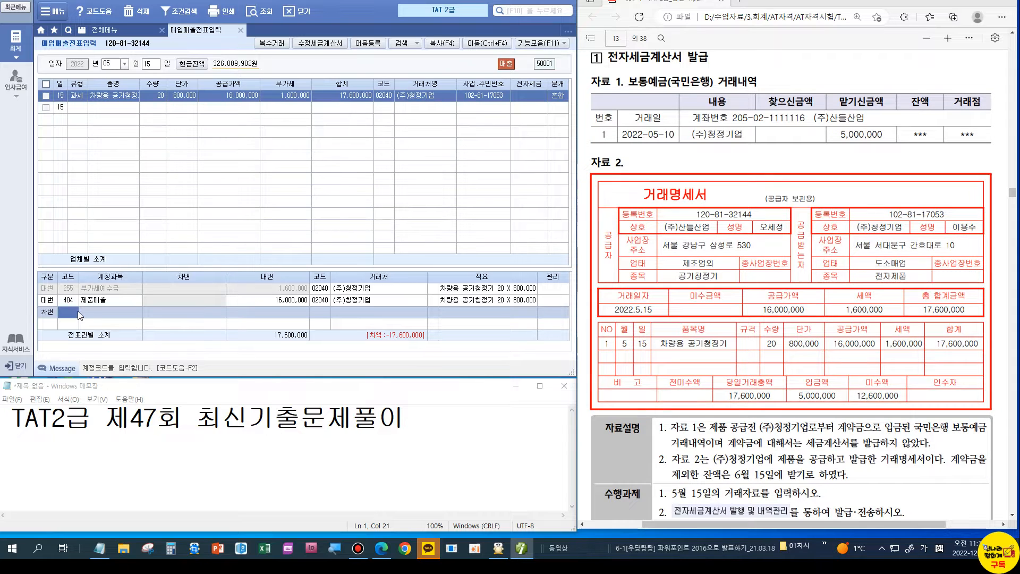
pyautogui.write('103')
pyautogui.press('Return')
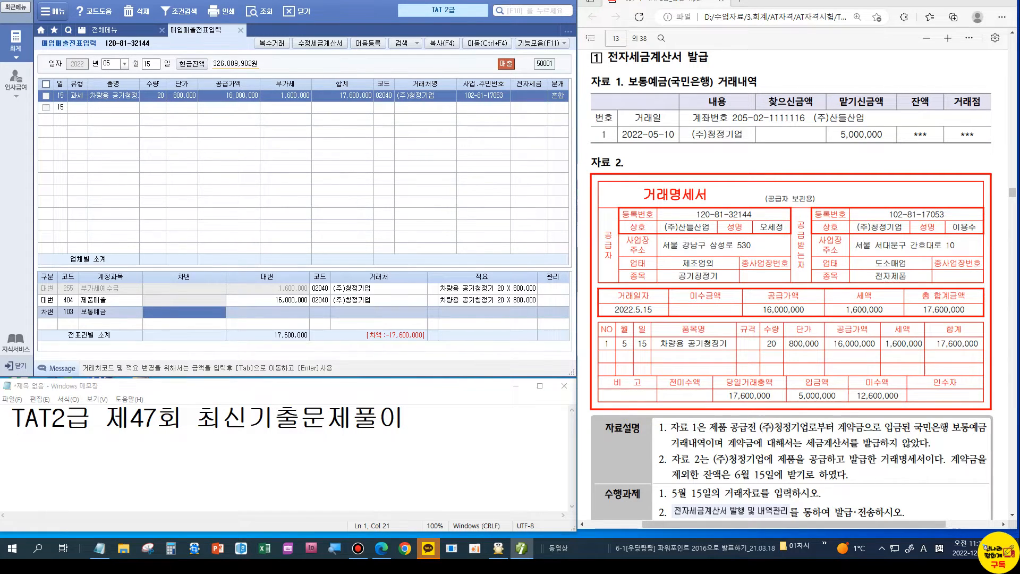
# Step: Check the existing May 10 entries in general journal entry, then return to the sales voucher
pyautogui.click(128, 16)
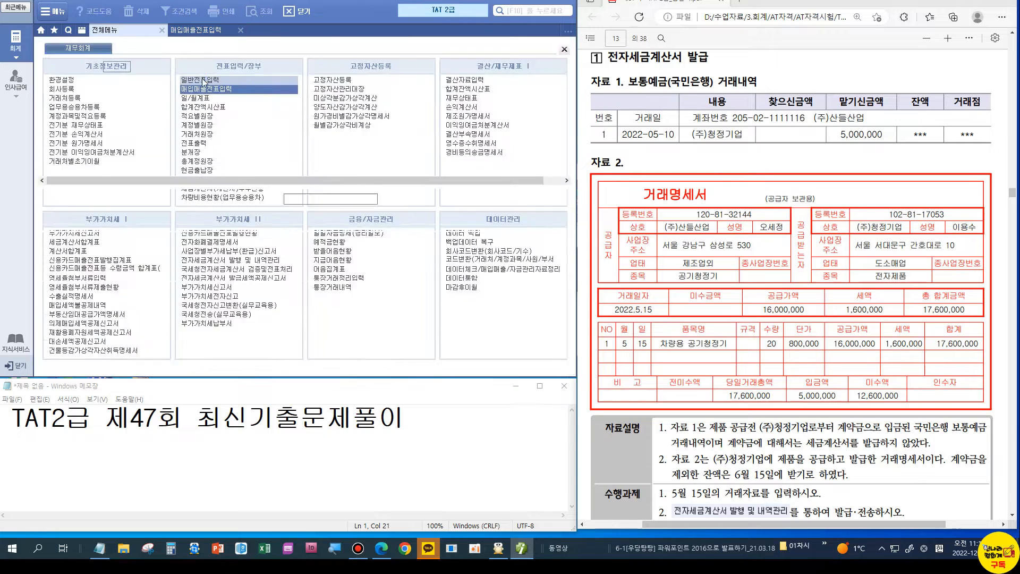
pyautogui.click(203, 83)
pyautogui.write('10')
pyautogui.press('Return')
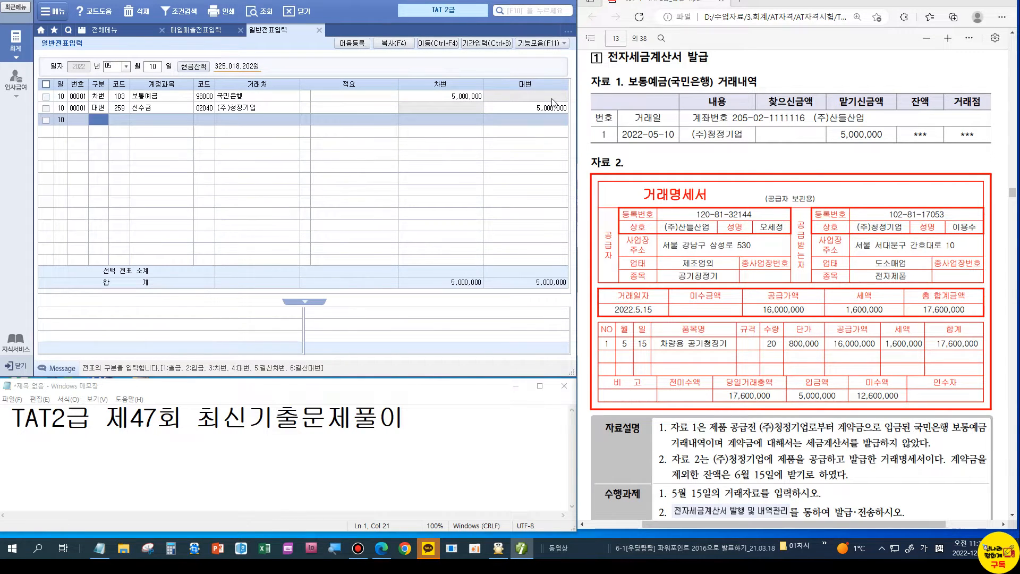
pyautogui.click(198, 31)
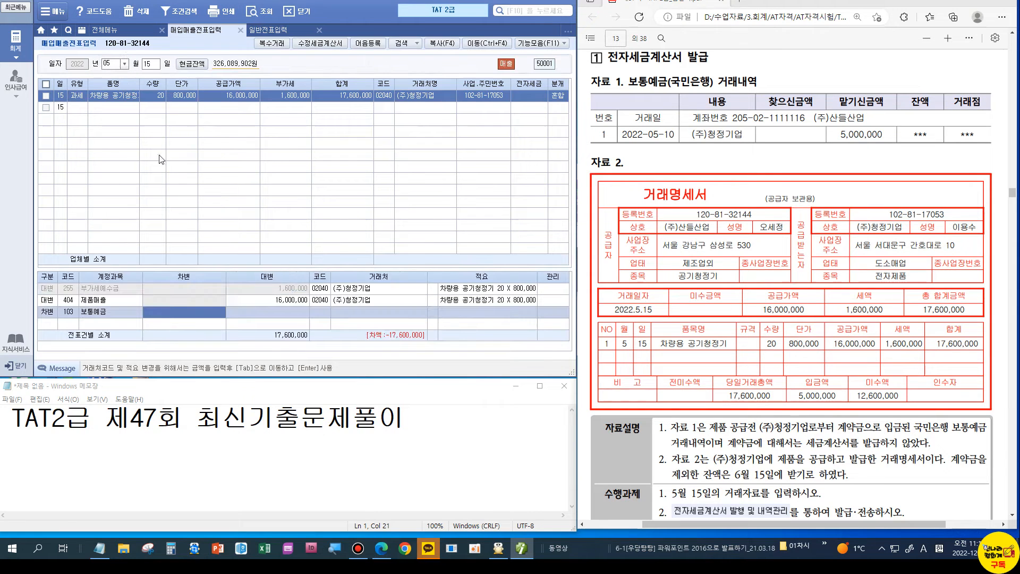
# Step: Debit 259 선수금 5,000,000 and 108 외상매출금 12,600,000 to balance the May 15 sale
pyautogui.click(69, 312)
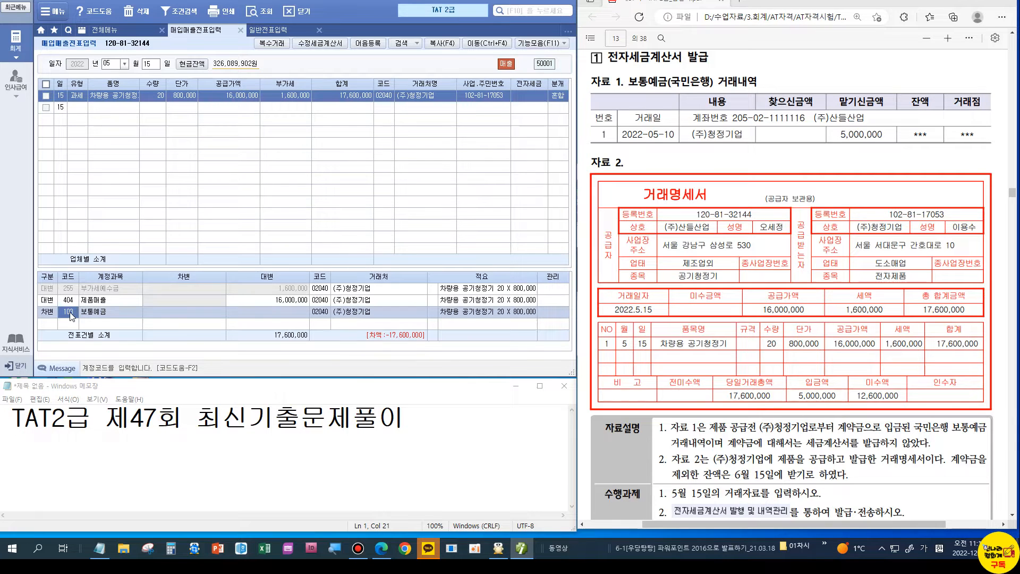
pyautogui.write('259')
pyautogui.press('Return')
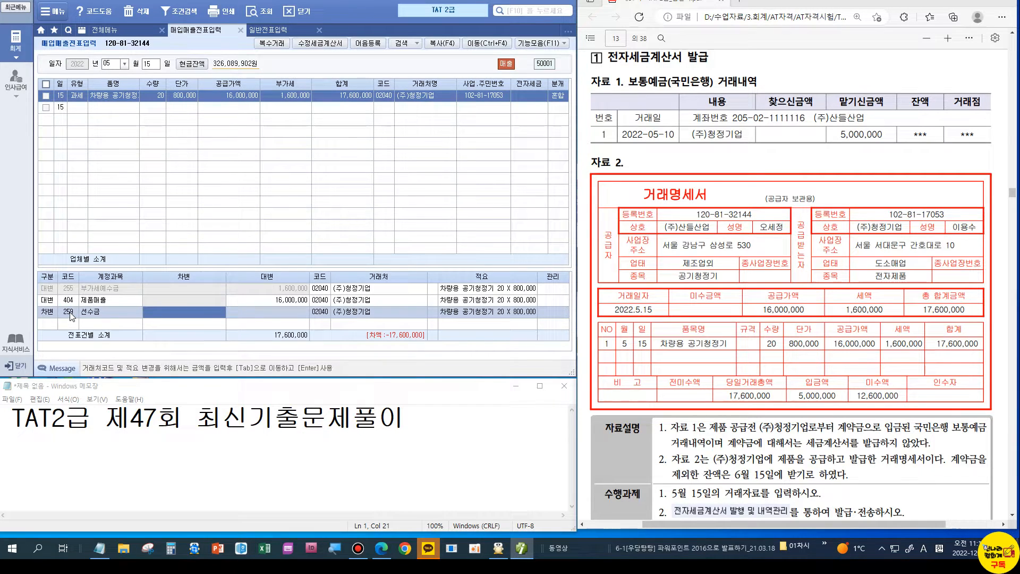
pyautogui.write('5000000')
pyautogui.press('Return')
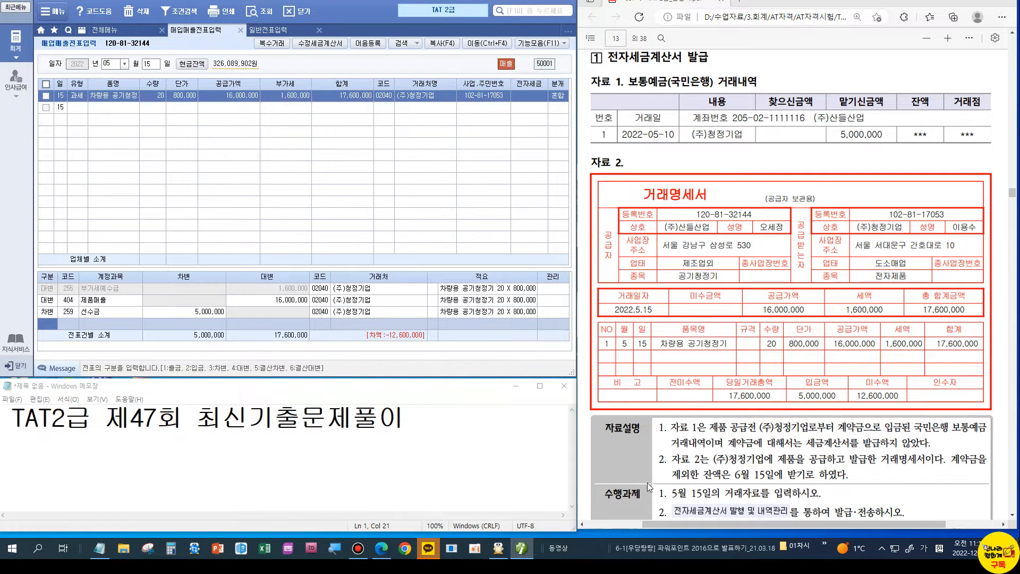
pyautogui.write('310')
pyautogui.write('8')
pyautogui.press('Return')
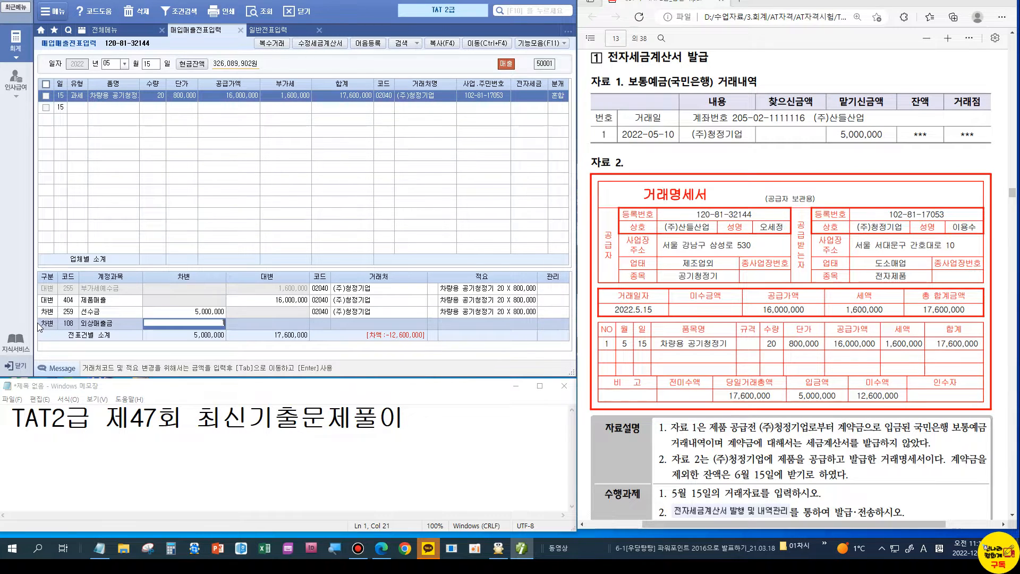
pyautogui.press('Return')
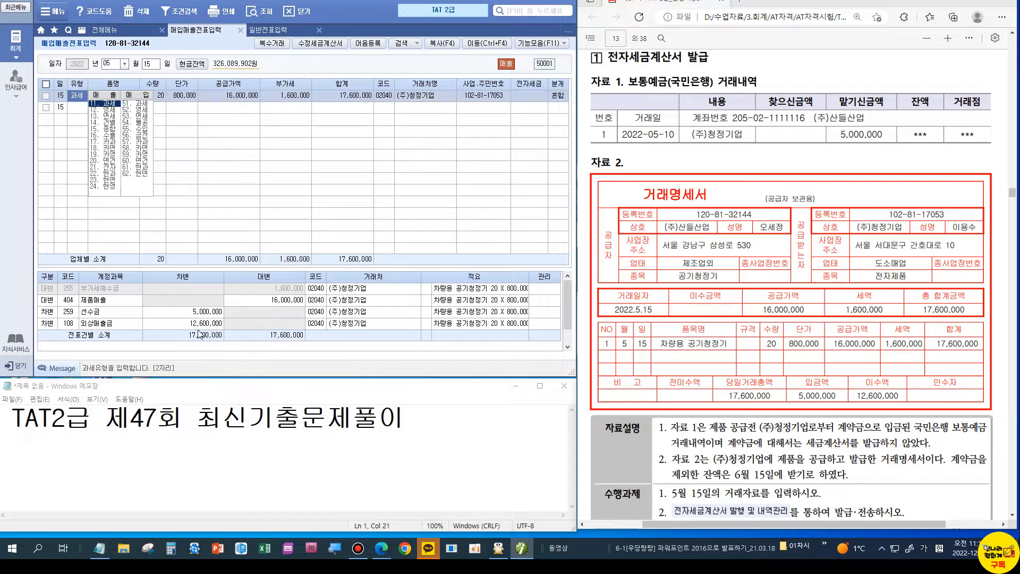
pyautogui.click(319, 31)
pyautogui.click(89, 30)
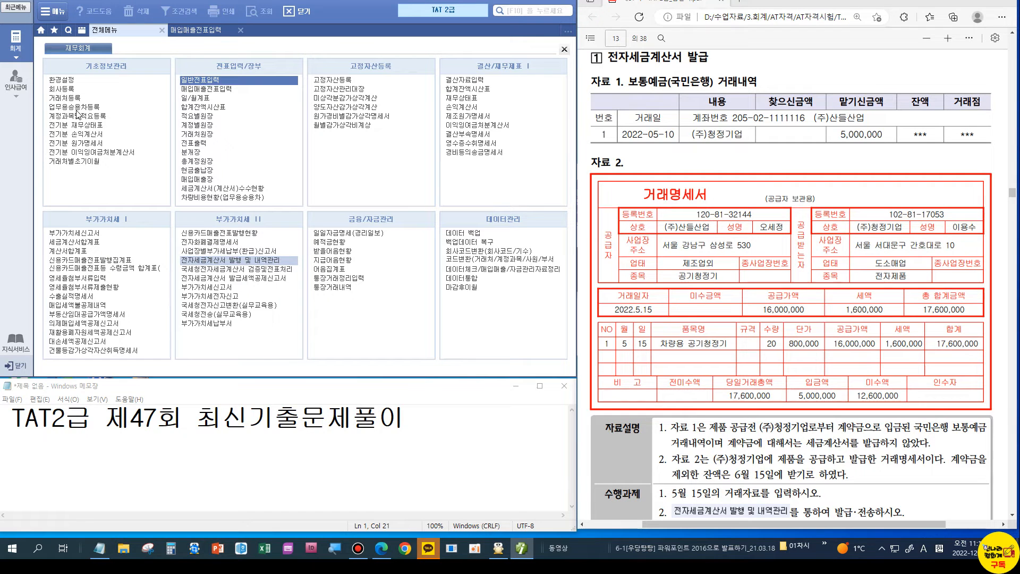
# Step: Search invoices for 05/15 and electronically issue the (주)청정기업 tax invoice
pyautogui.write('0')
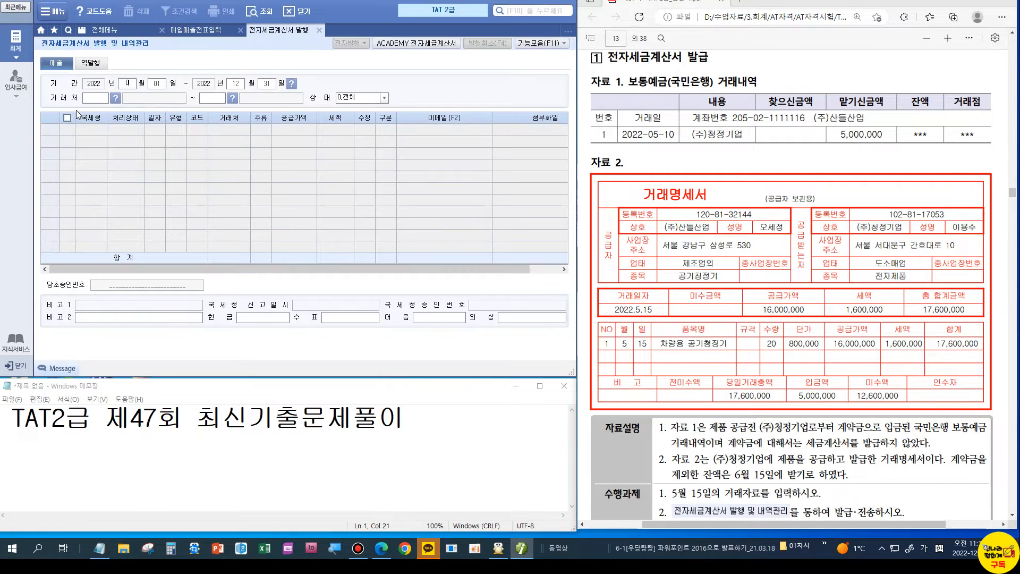
pyautogui.write('5150515')
pyautogui.press('Return')
pyautogui.press('Return')
pyautogui.press('Return')
pyautogui.click(67, 130)
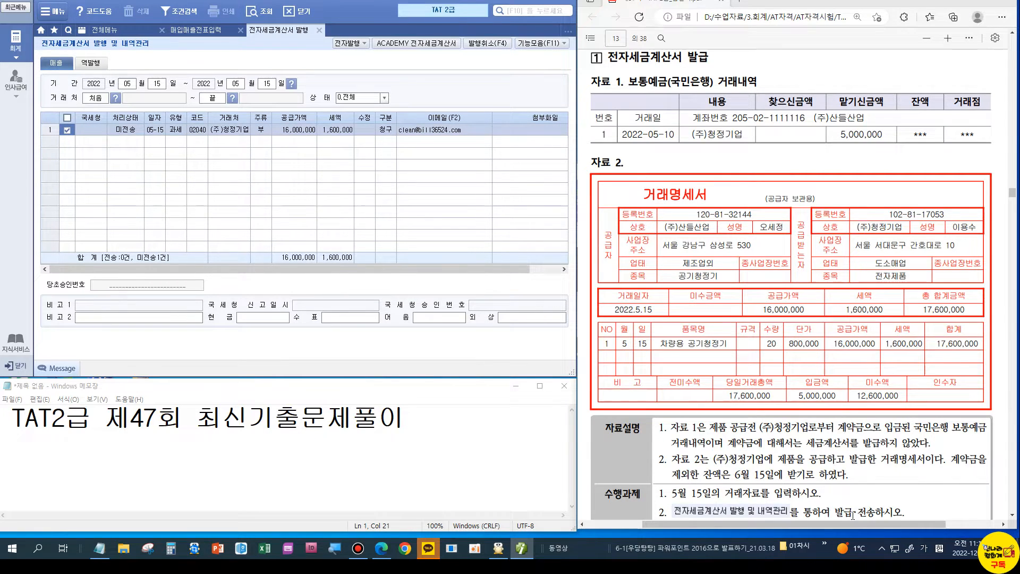
pyautogui.scroll(-3, 852, 514)
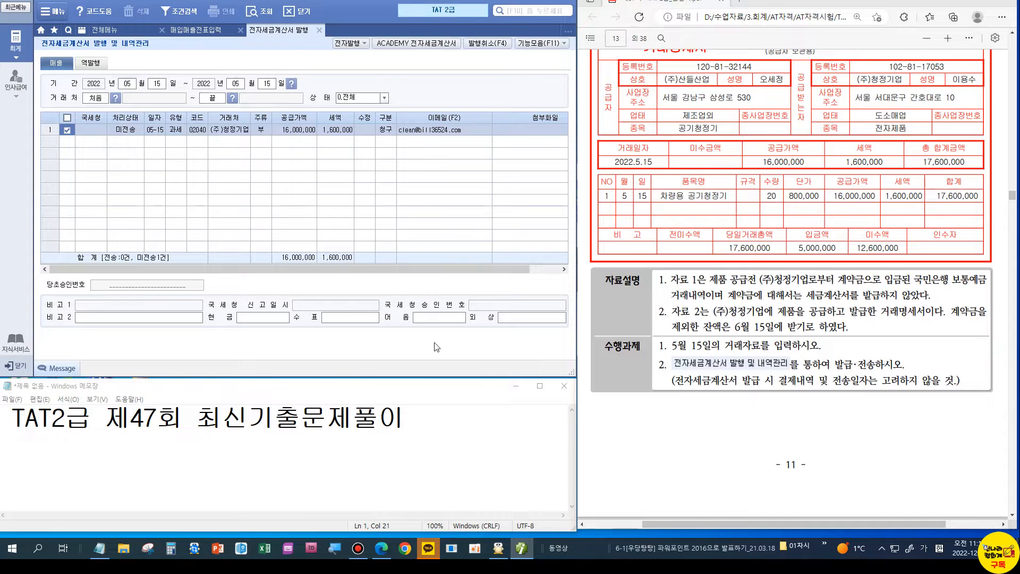
pyautogui.click(352, 49)
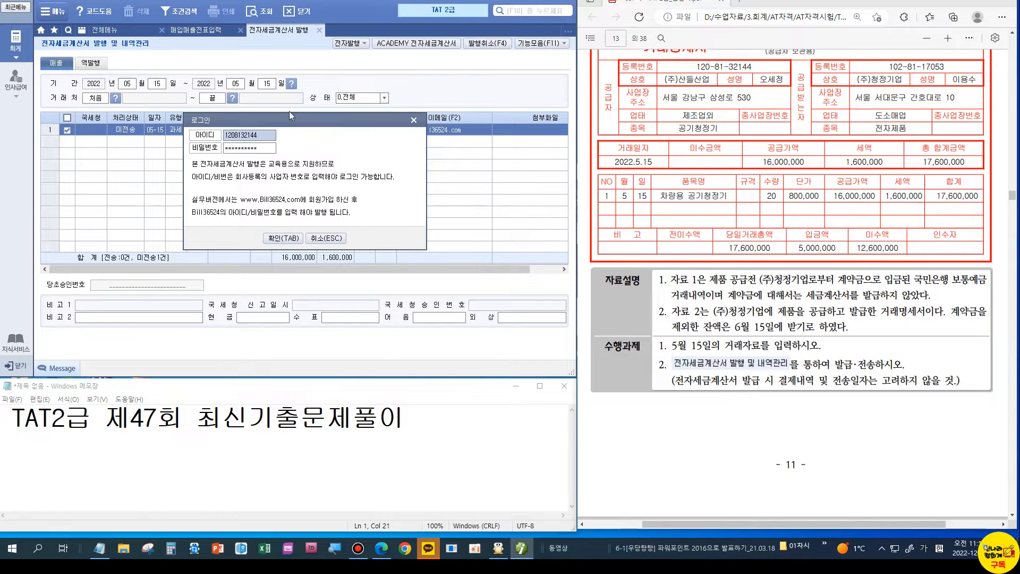
pyautogui.click(266, 243)
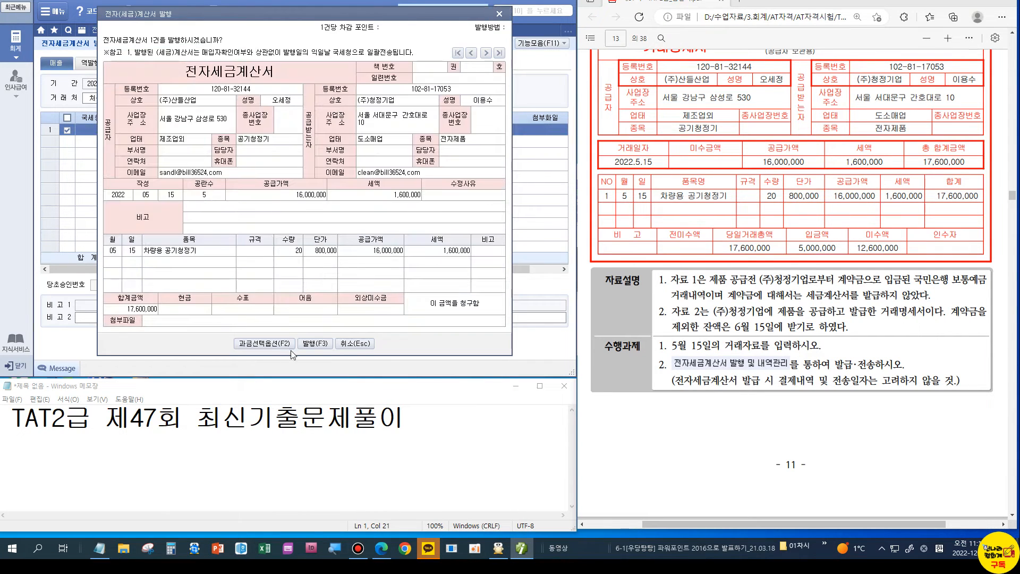
pyautogui.click(321, 345)
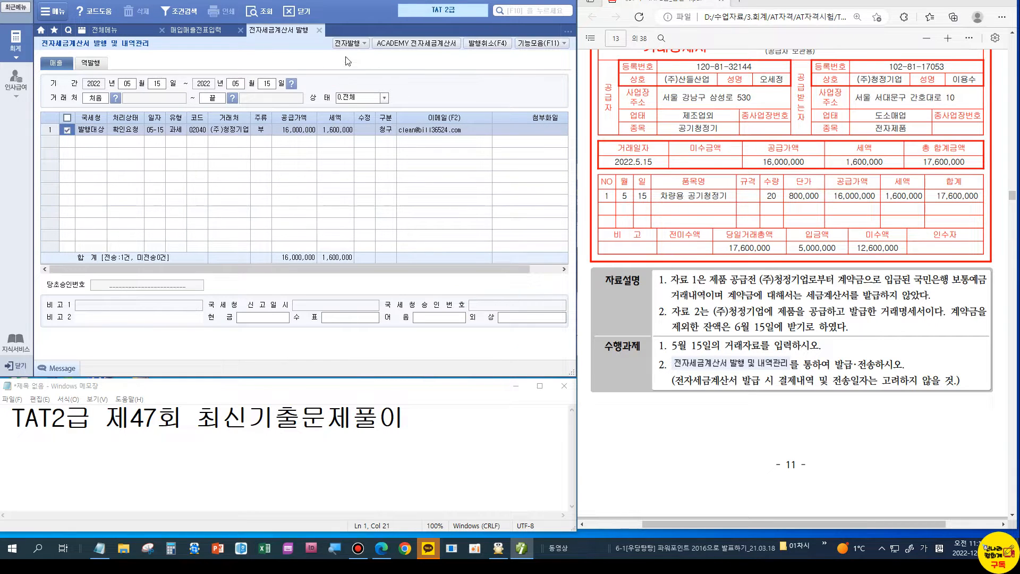
# Step: Issue the unsent May 15 청정기업 invoice on the Bill36524 ACADEMY practice site
pyautogui.click(421, 44)
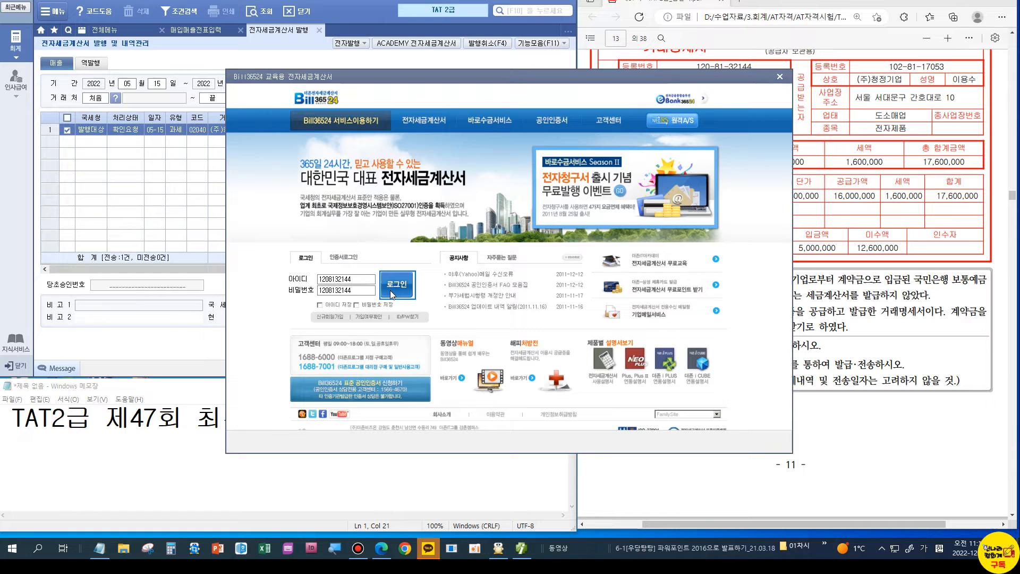
pyautogui.click(396, 284)
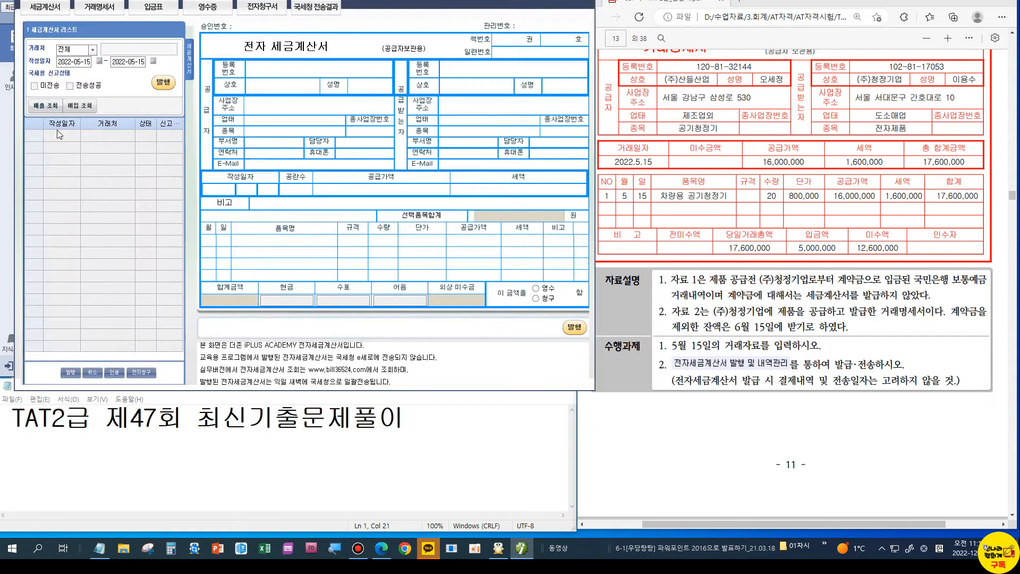
pyautogui.click(42, 106)
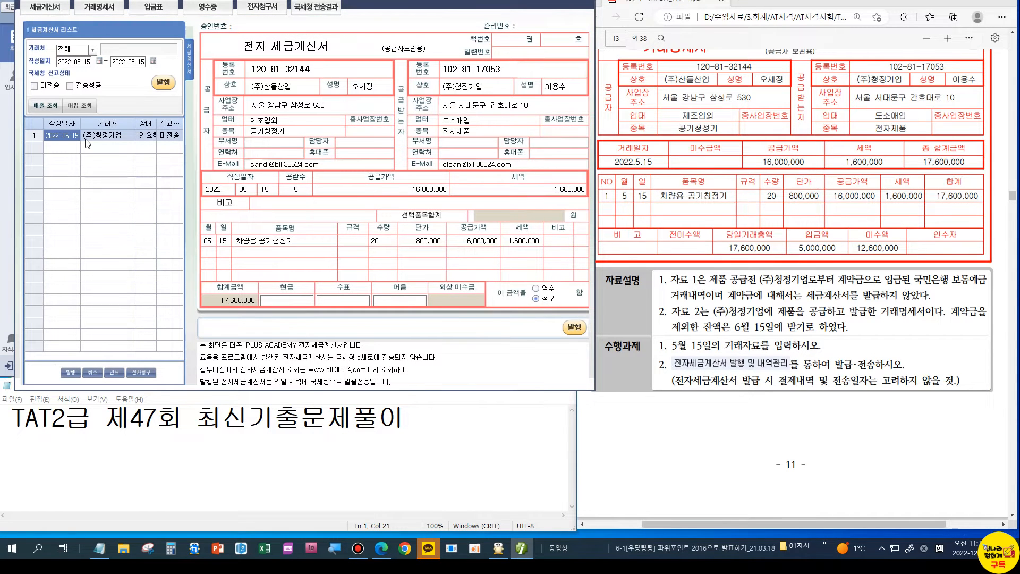
pyautogui.click(71, 372)
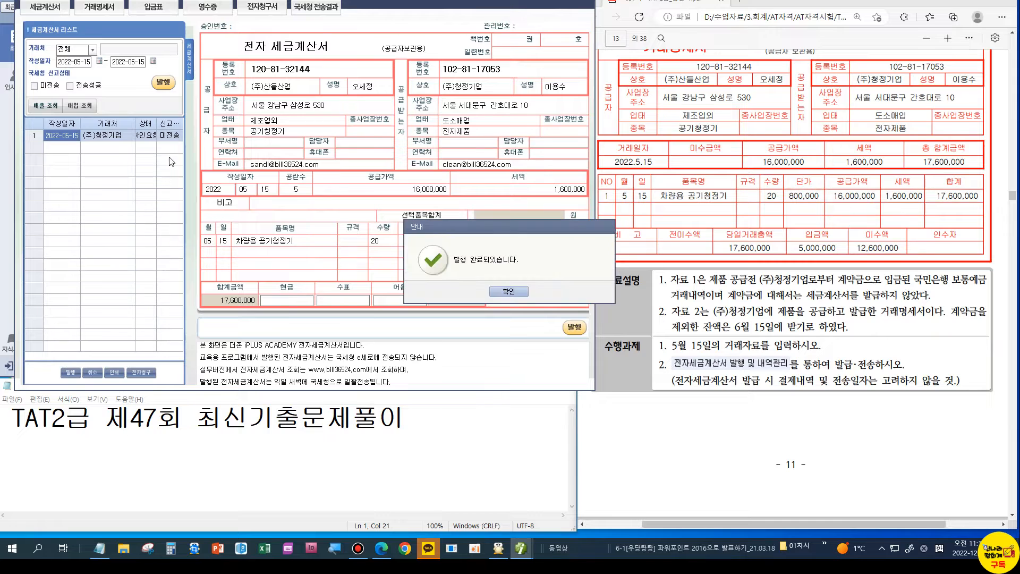
pyautogui.click(520, 293)
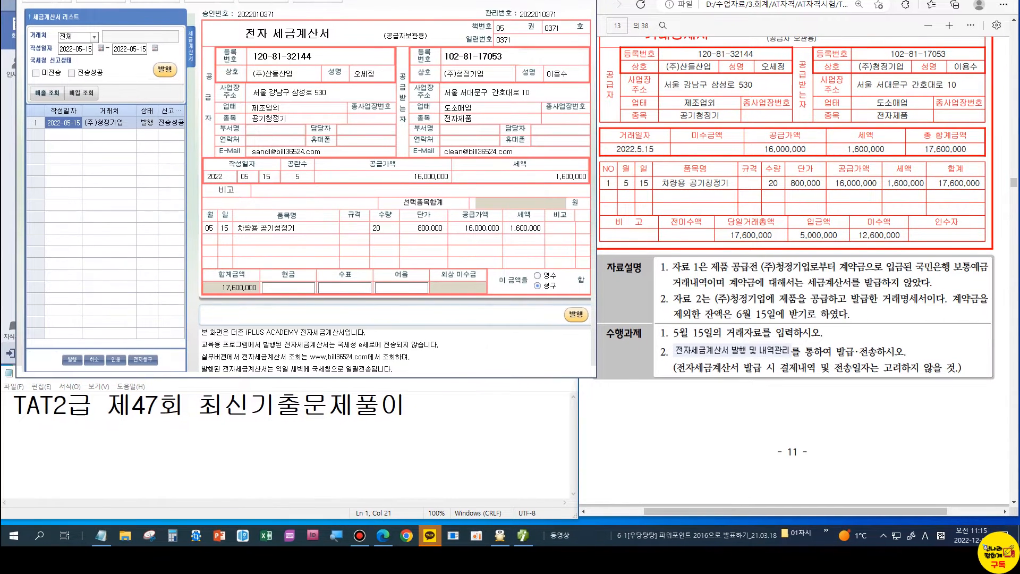
pyautogui.click(587, 1)
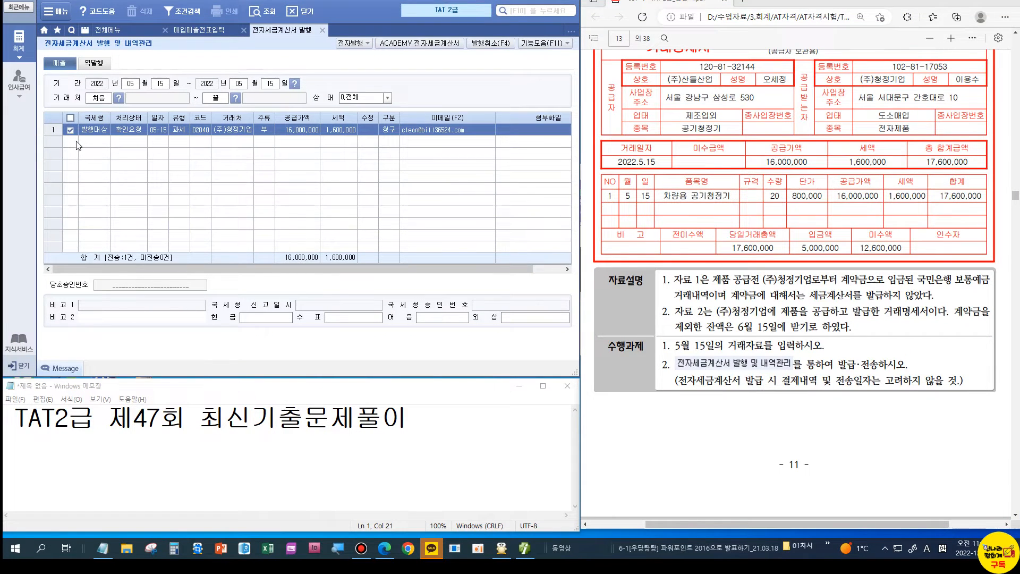
# Step: Reopen the Bill36524 practice site to verify the May 15 invoice shows as issued
pyautogui.click(402, 48)
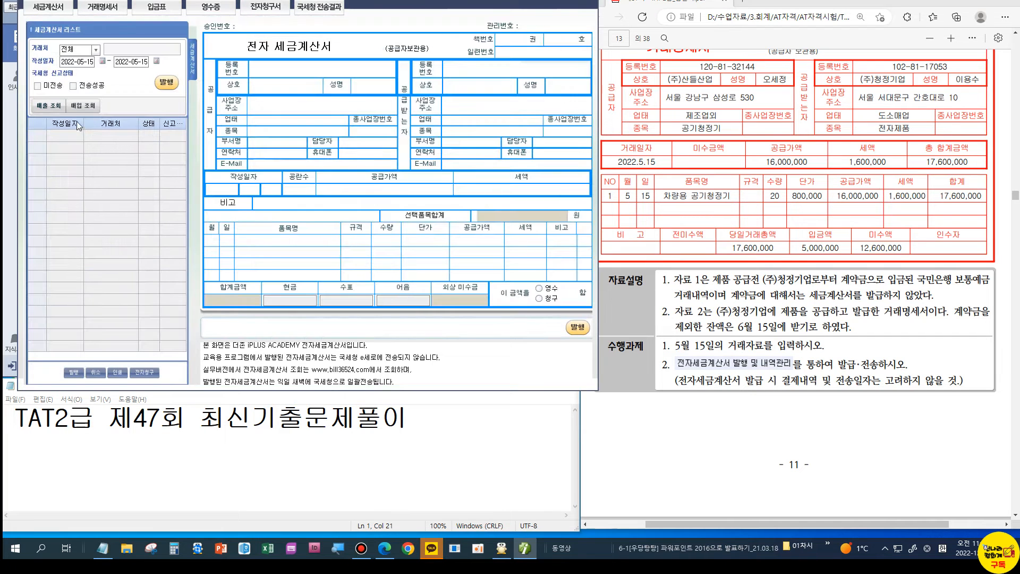
pyautogui.click(63, 113)
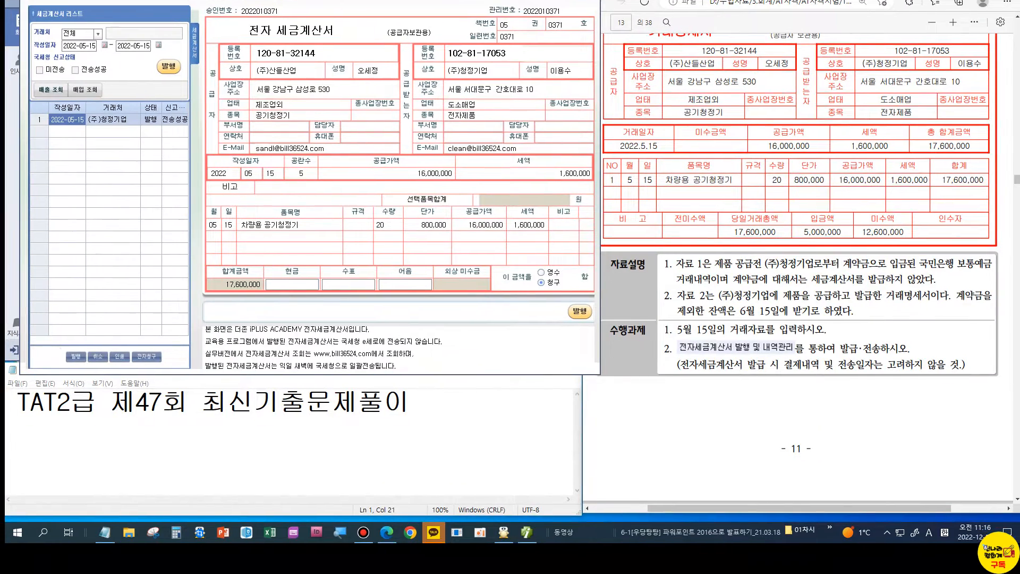
pyautogui.click(588, 1)
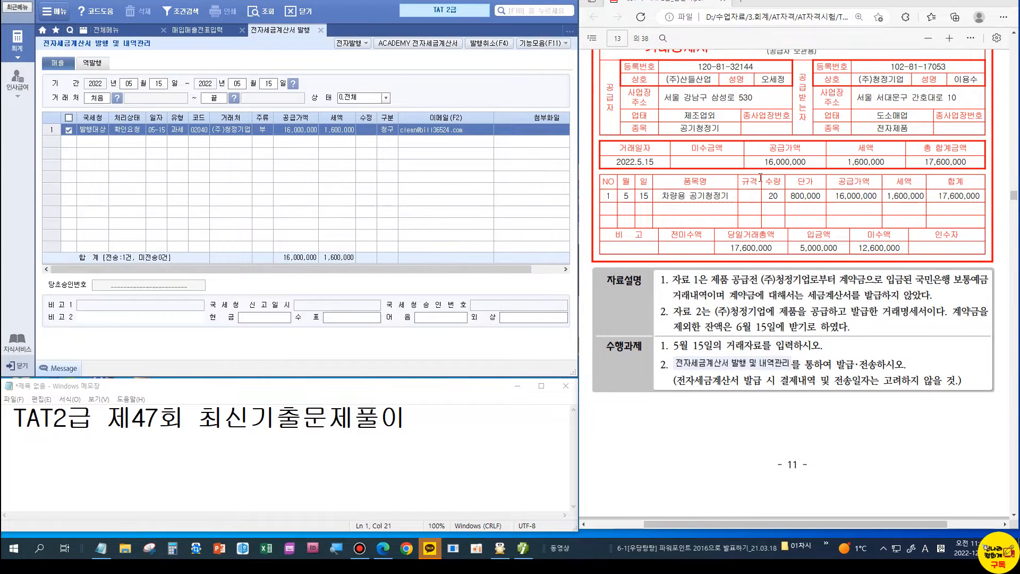
pyautogui.scroll(-8, 760, 178)
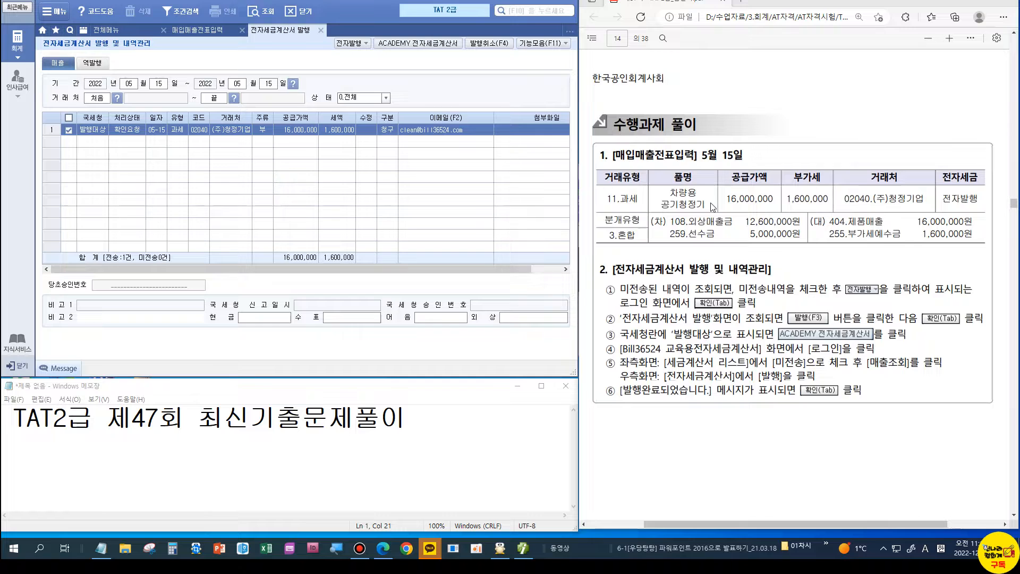
pyautogui.scroll(-5, 810, 295)
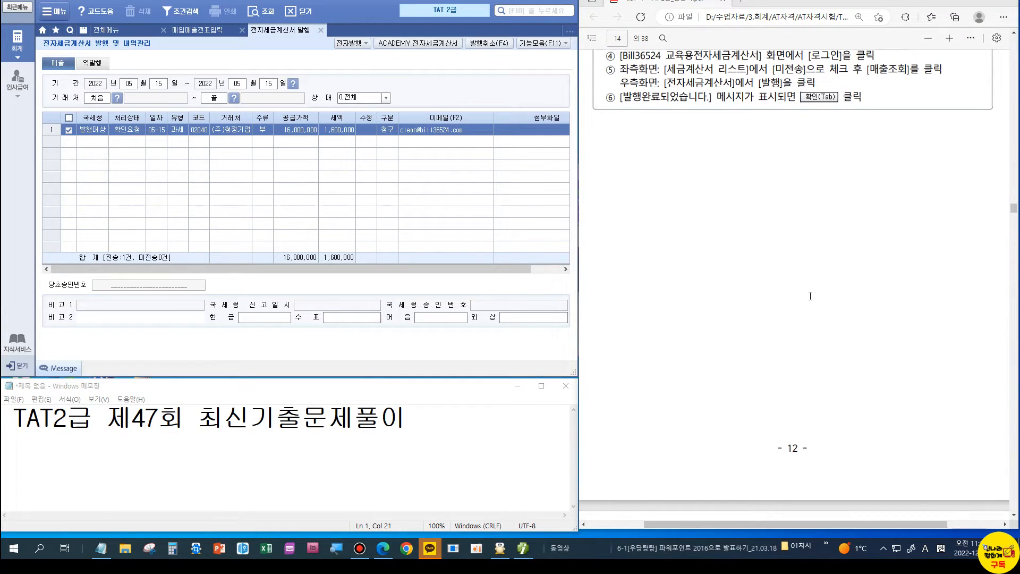
pyautogui.scroll(-8, 810, 296)
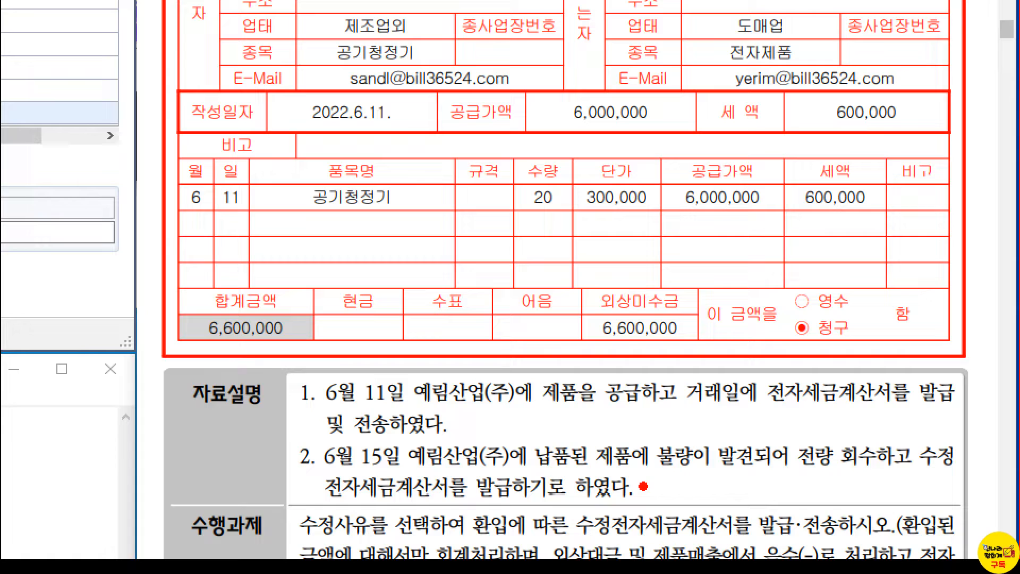
pyautogui.moveTo(800, 476); pyautogui.dragTo(846, 473)
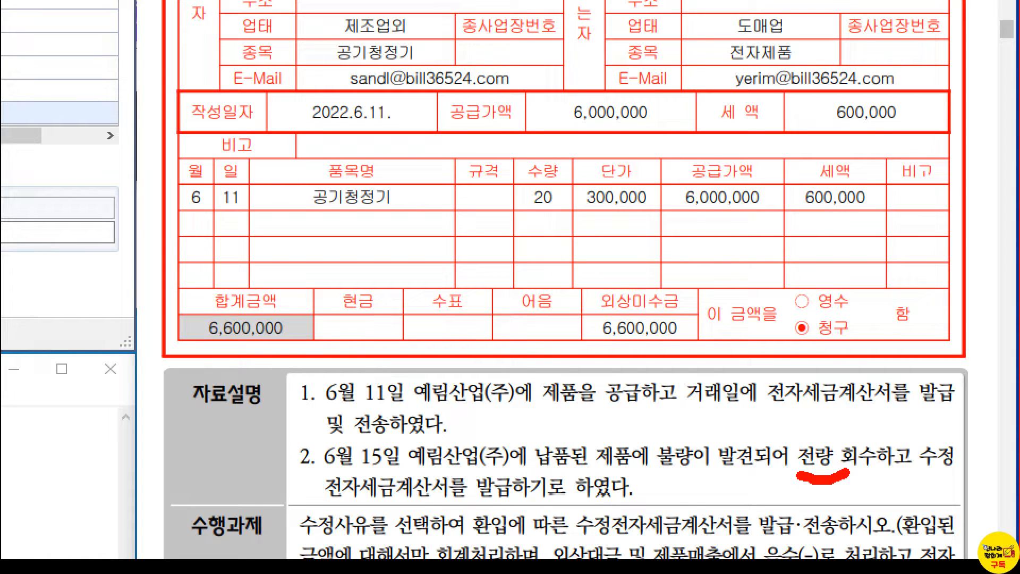
pyautogui.press('Escape')
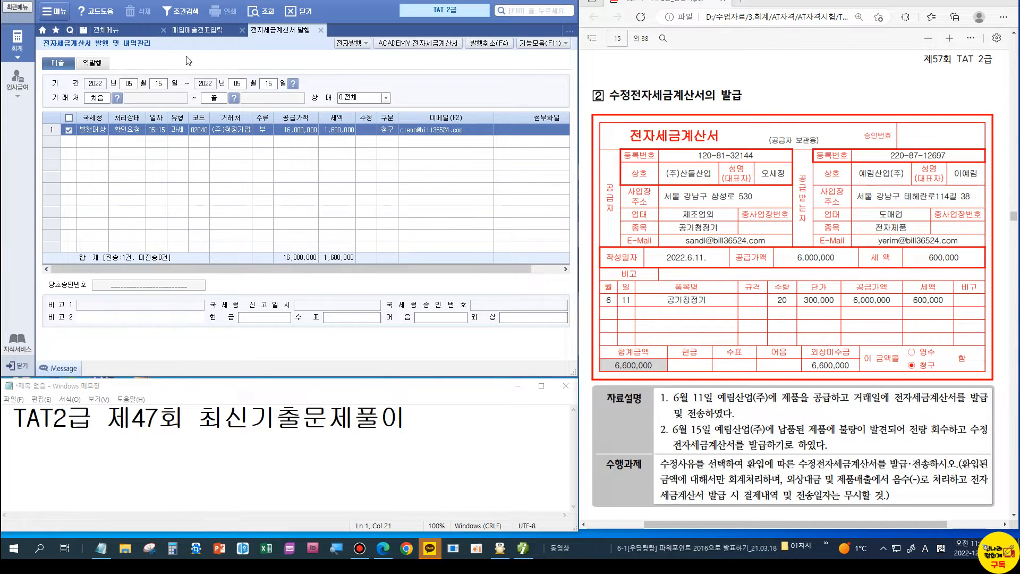
# Step: Start an amended tax invoice for the June 11 예림산업(주) sale with reason 3.환입
pyautogui.click(320, 30)
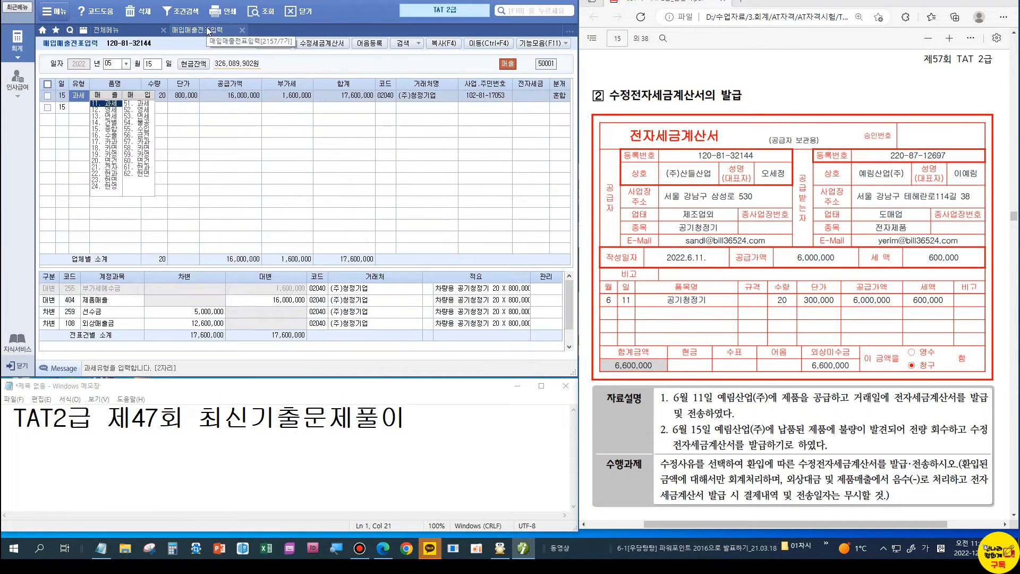
pyautogui.click(110, 61)
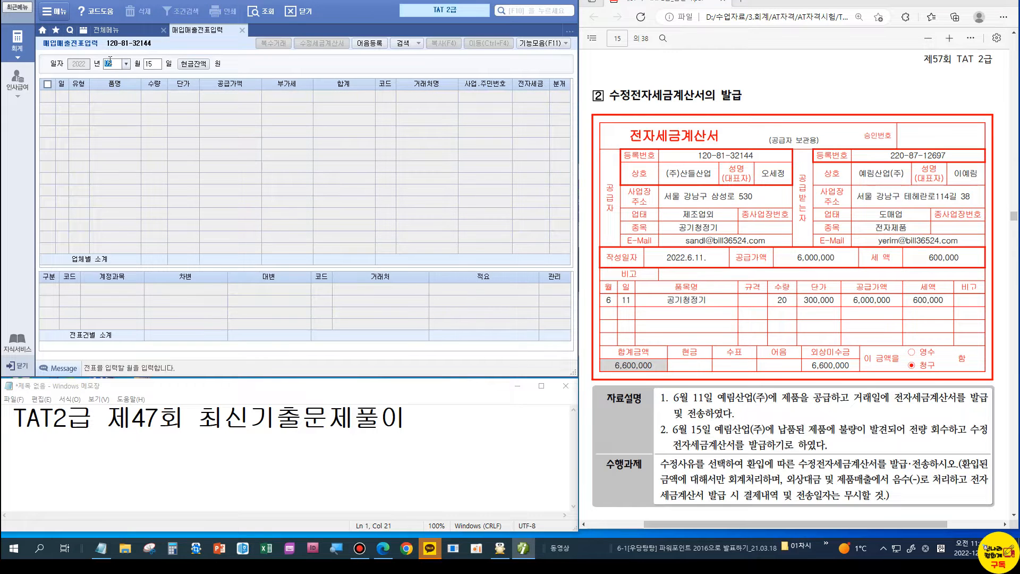
pyautogui.press('Return')
pyautogui.write('11')
pyautogui.press('Return')
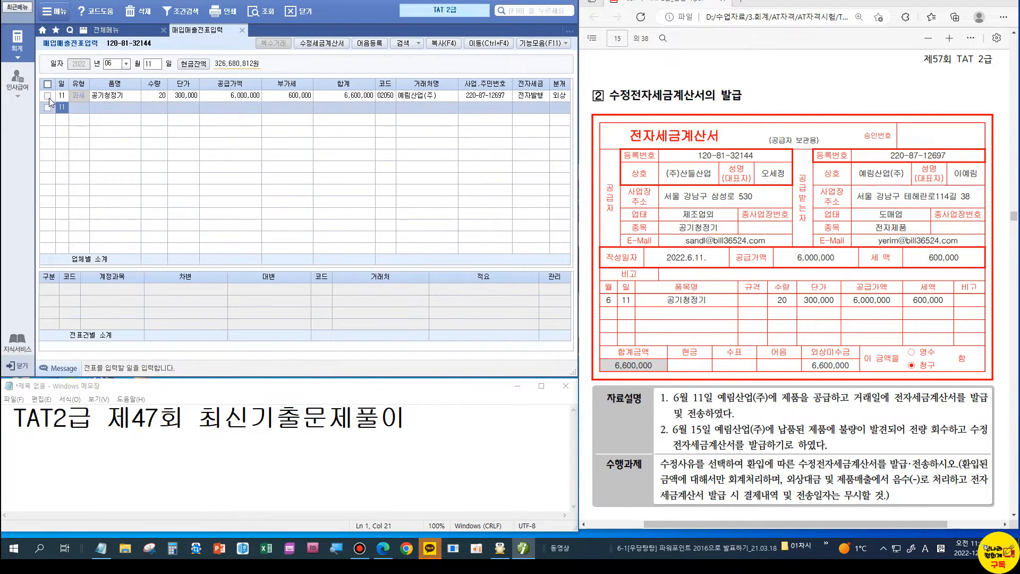
pyautogui.click(48, 97)
pyautogui.click(314, 44)
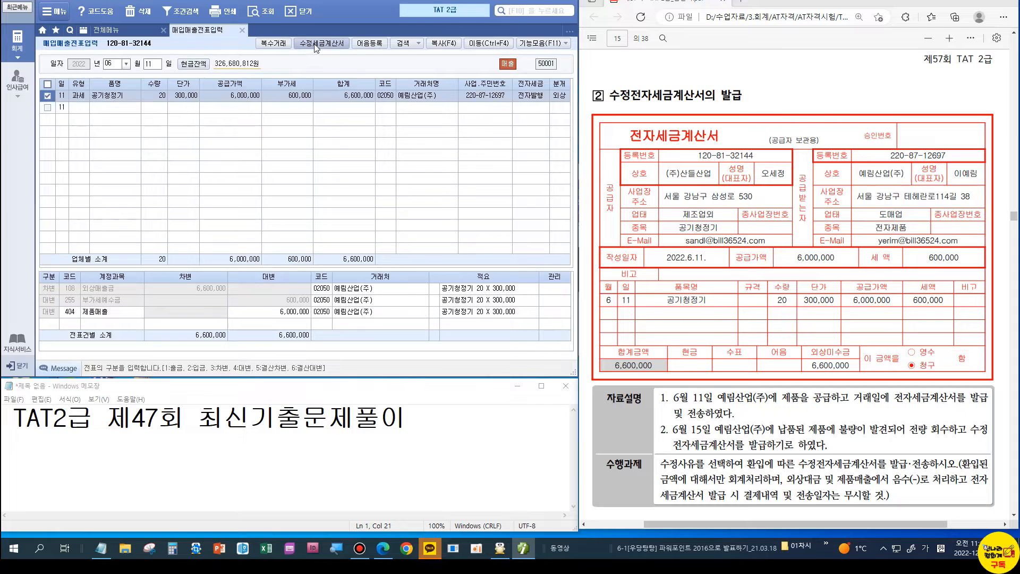
pyautogui.click(313, 83)
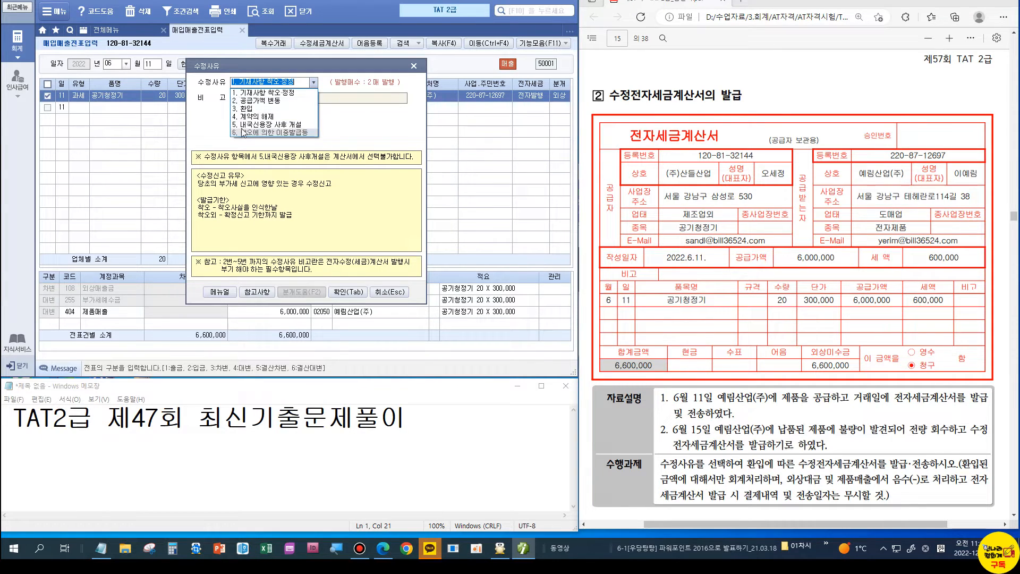
pyautogui.click(245, 109)
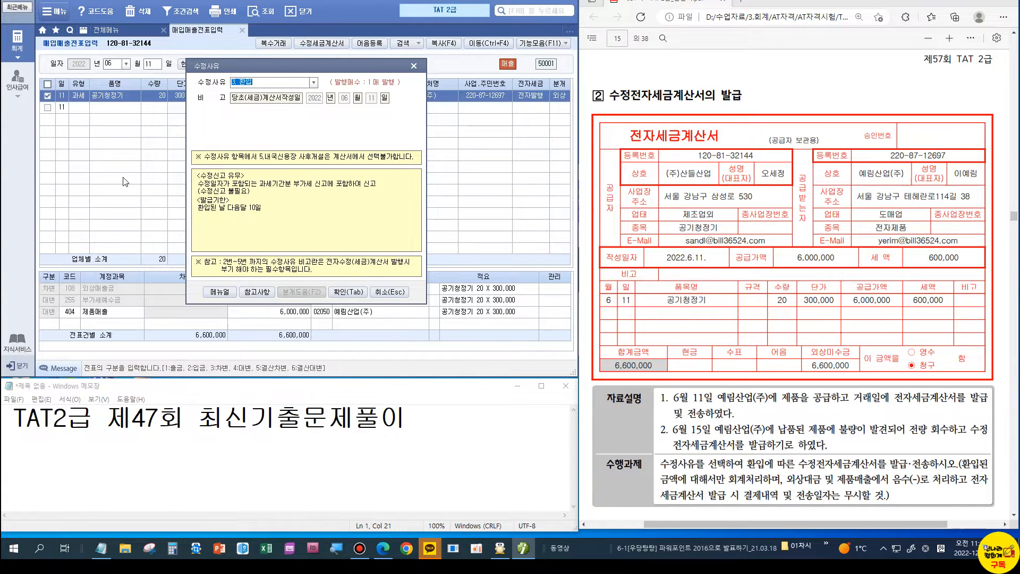
pyautogui.press('Tab')
# Step: Enter the June 15 correction line: item 환입, quantity -20 at 300,000, and save it
pyautogui.write('15')
pyautogui.press('Return')
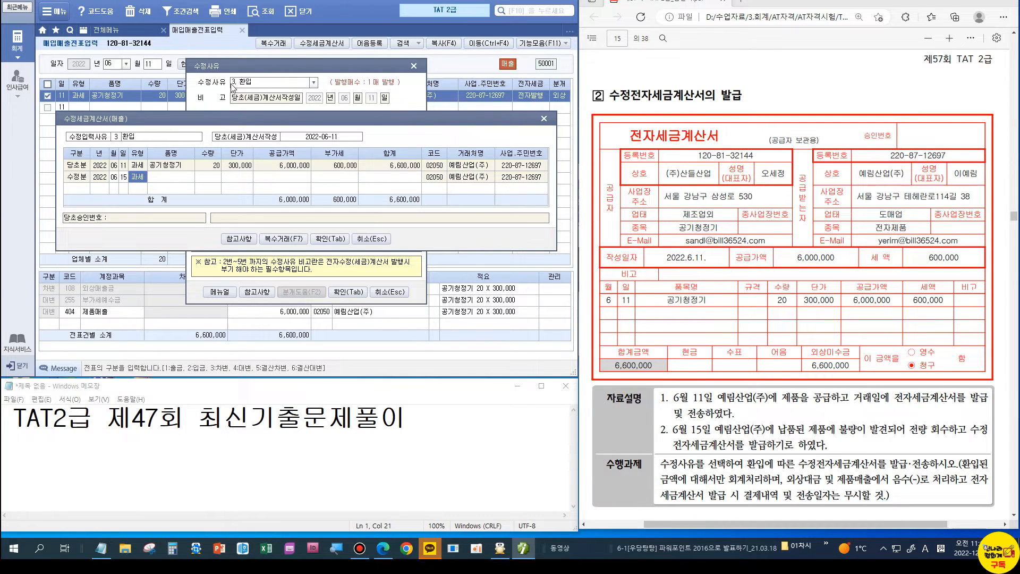
pyautogui.click(162, 179)
pyautogui.write('GHKSDL')
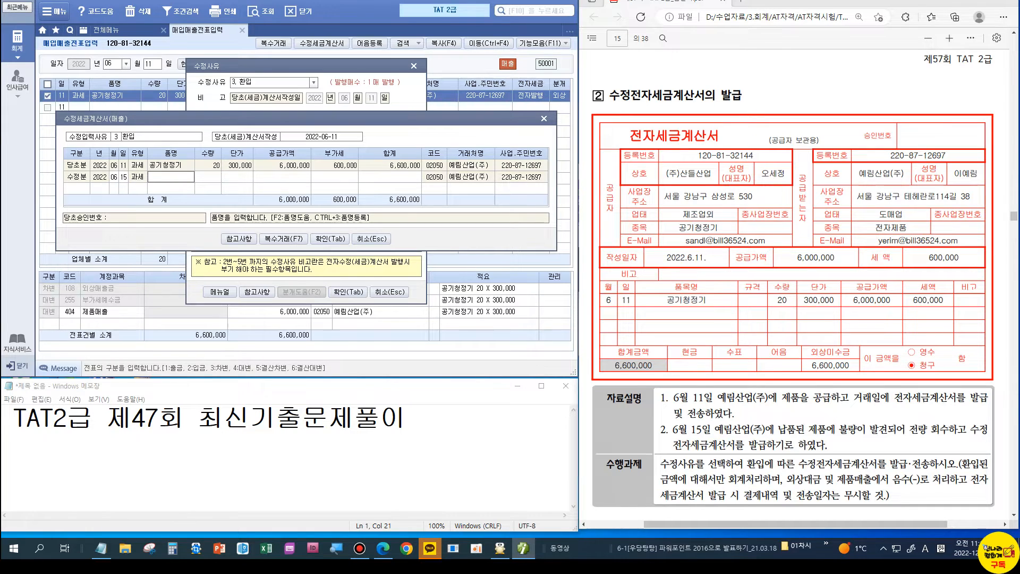
pyautogui.write('q')
pyautogui.press('Return')
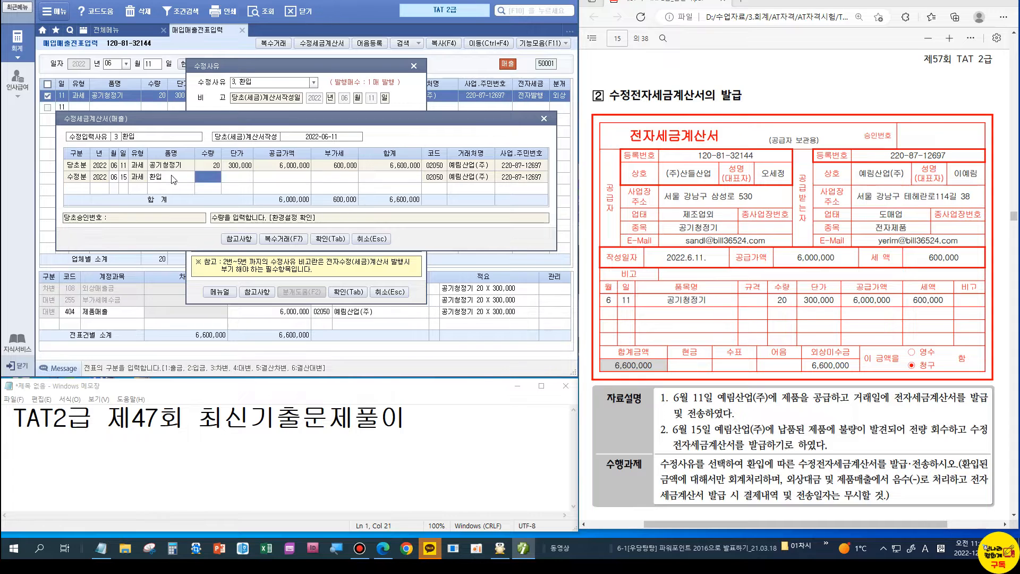
pyautogui.write('-20')
pyautogui.press('Return')
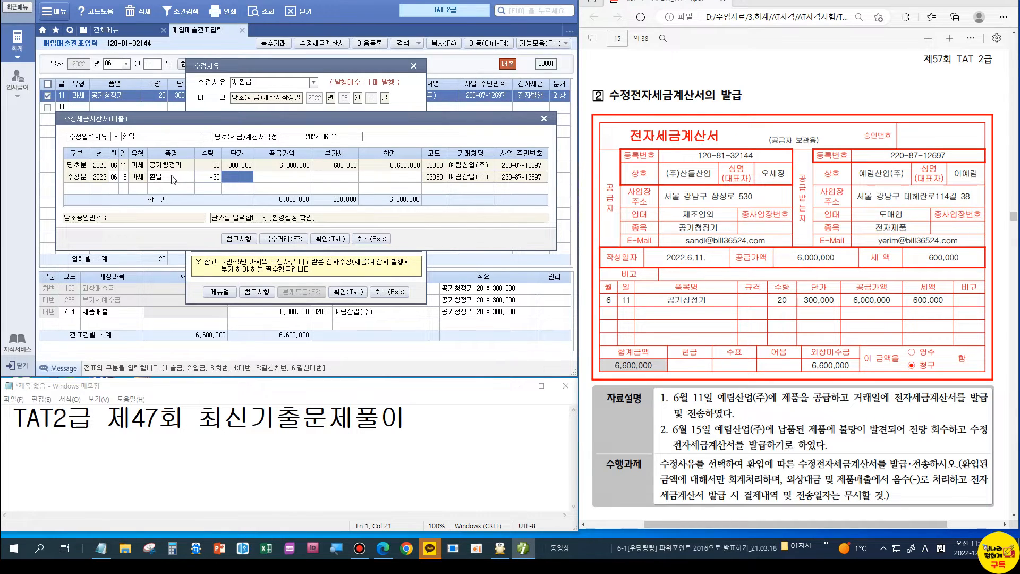
pyautogui.press('Return')
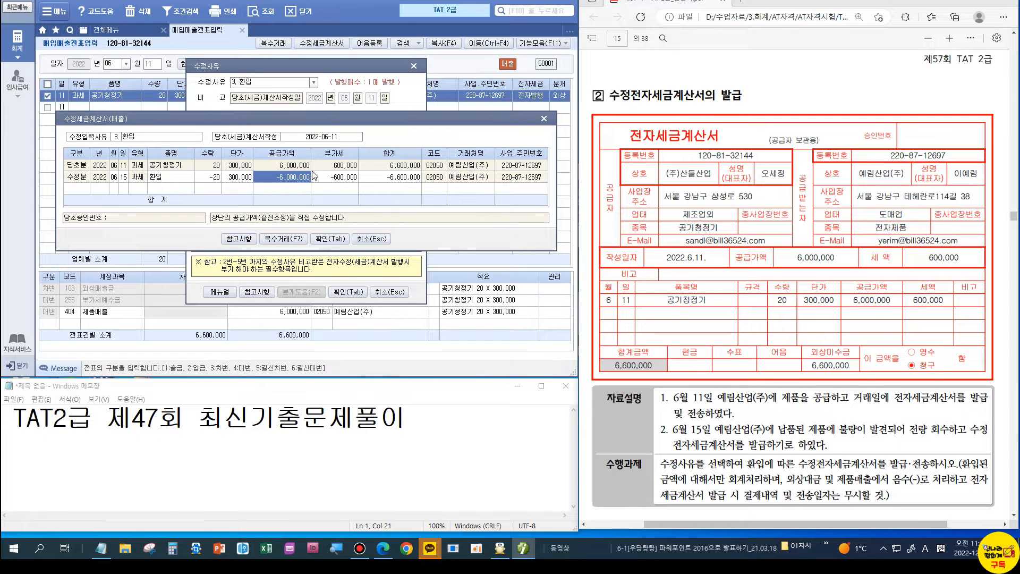
pyautogui.press('Tab')
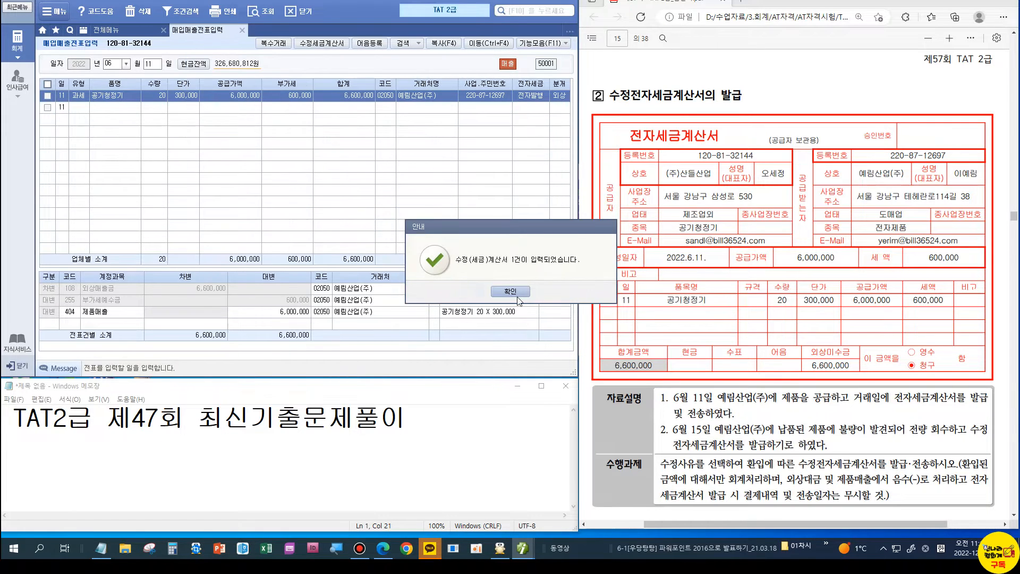
pyautogui.click(518, 301)
pyautogui.click(135, 31)
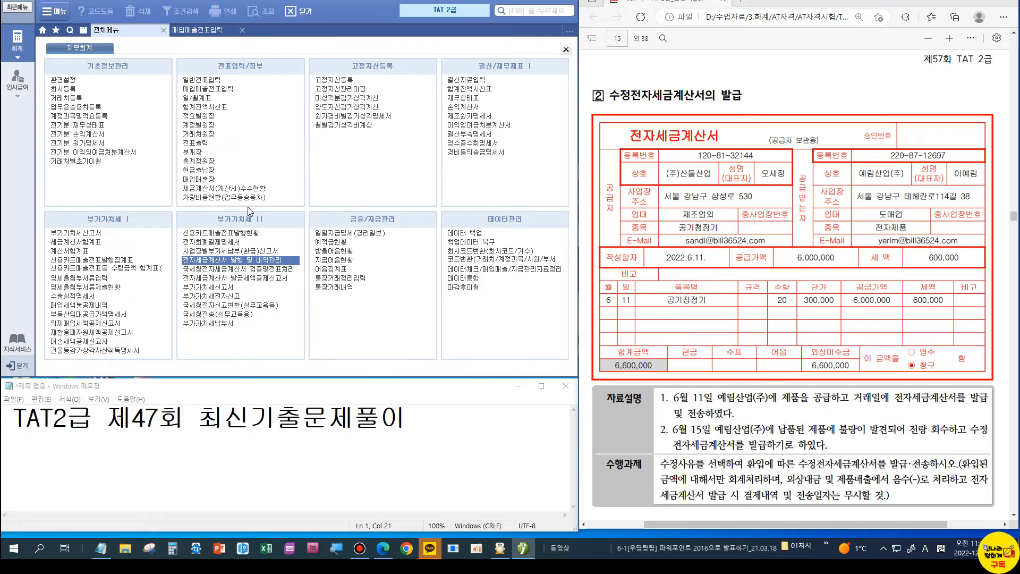
# Step: Load invoices for 06/15~06/15 and electronically issue the correction tax invoice
pyautogui.click(240, 260)
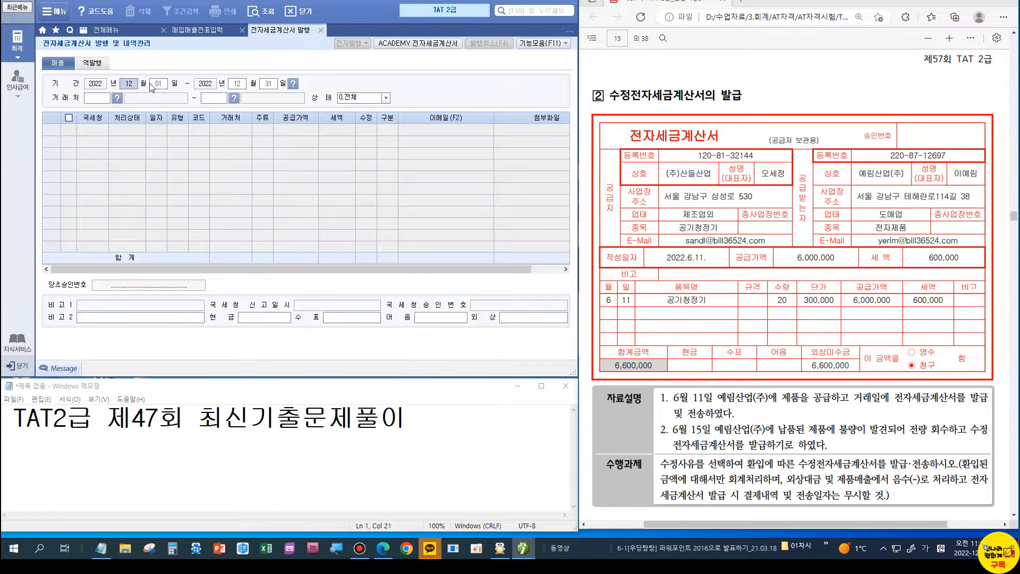
pyautogui.write('06150615')
pyautogui.press('Return')
pyautogui.press('Return')
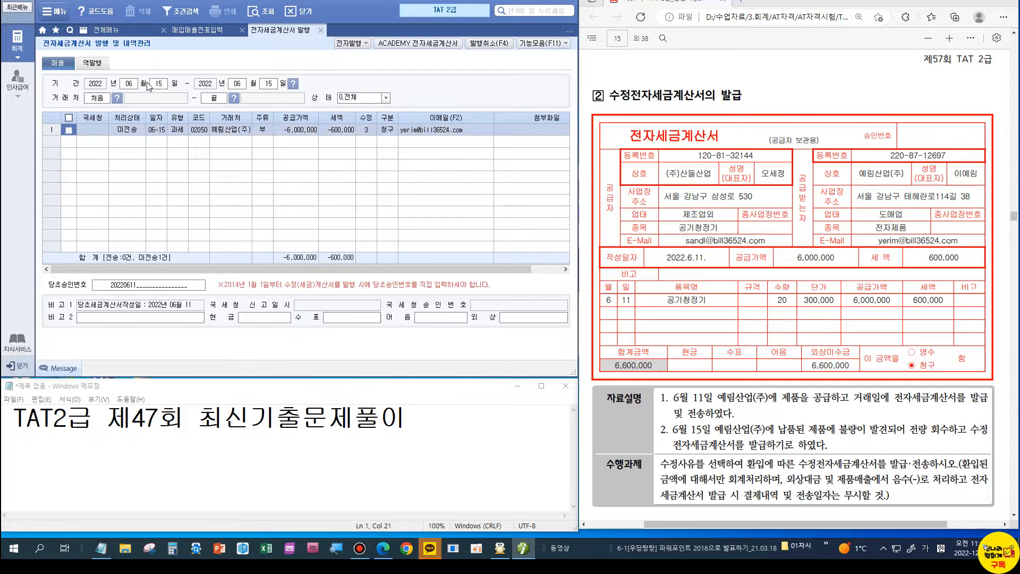
pyautogui.click(350, 43)
pyautogui.click(287, 242)
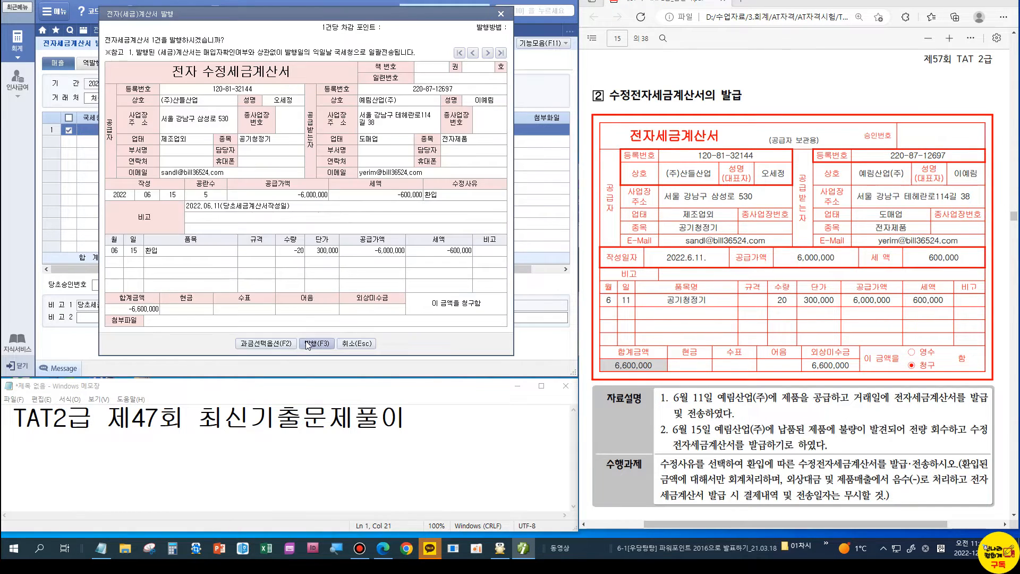
pyautogui.click(307, 344)
pyautogui.click(507, 292)
# Step: View the issued June 15 correction invoice on the ACADEMY e-tax invoice site
pyautogui.click(378, 43)
pyautogui.hotkey('alt', 'F4')
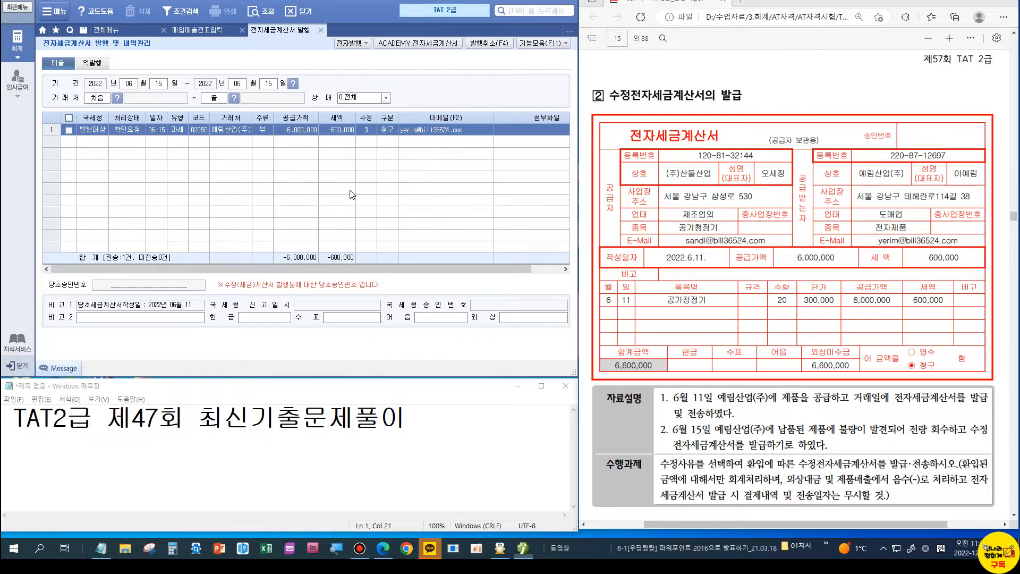
pyautogui.click(508, 291)
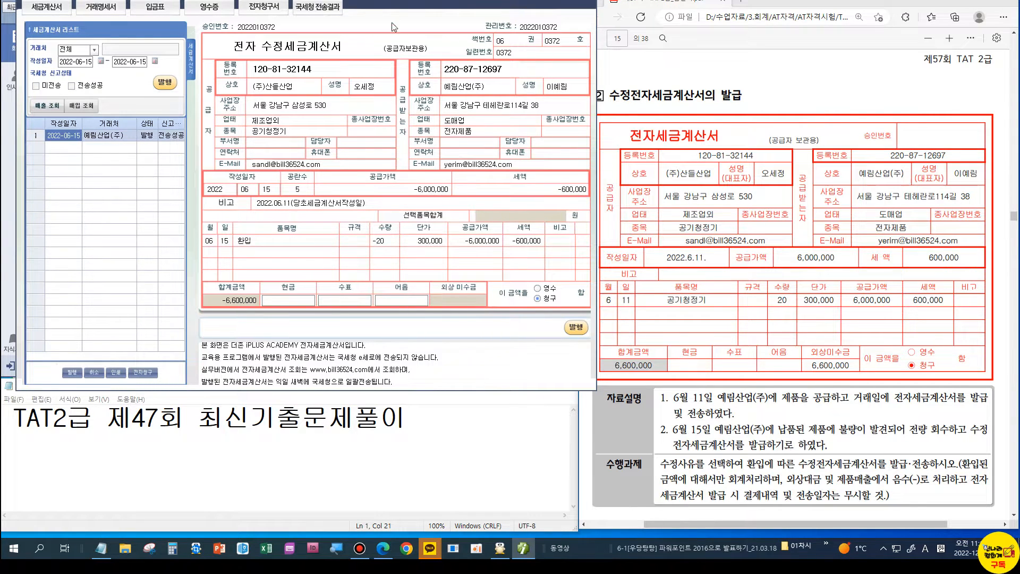
pyautogui.press('Escape')
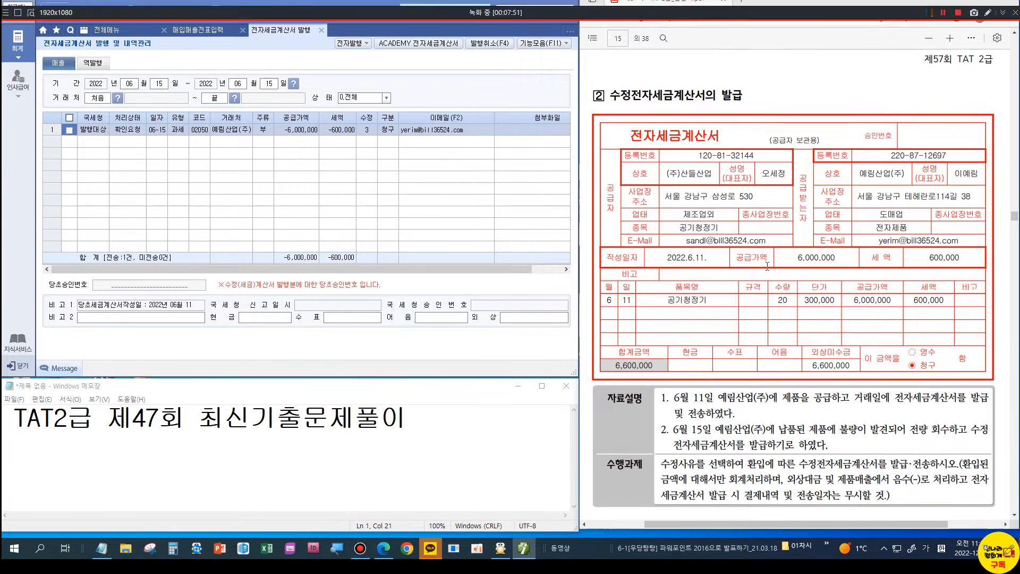
# Step: Scroll the exam PDF to the 의제매입세액공제 task and close the e-tax invoice issuing tab
pyautogui.scroll(-15, 769, 253)
pyautogui.scroll(-8, 769, 273)
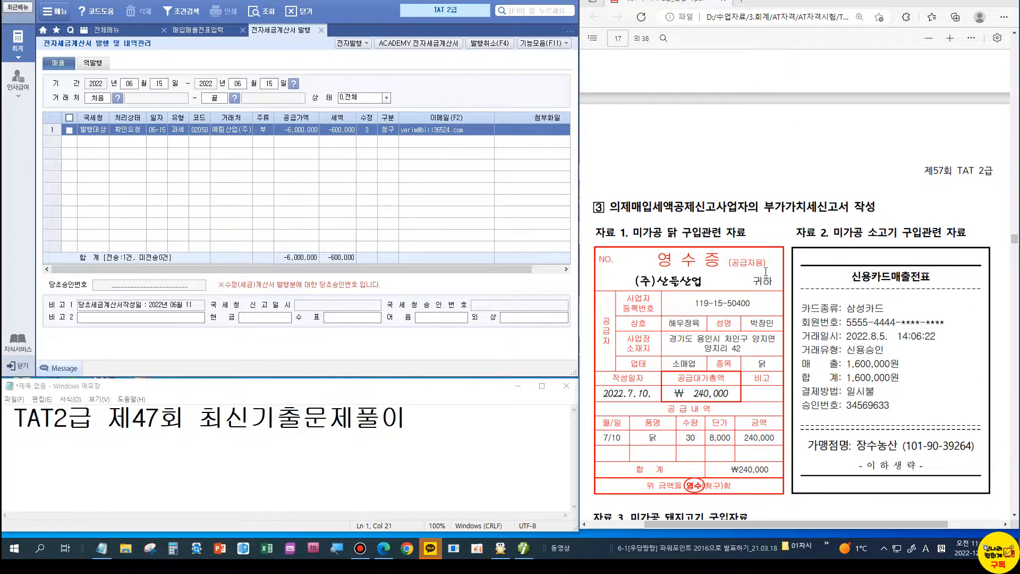
pyautogui.scroll(-3, 766, 270)
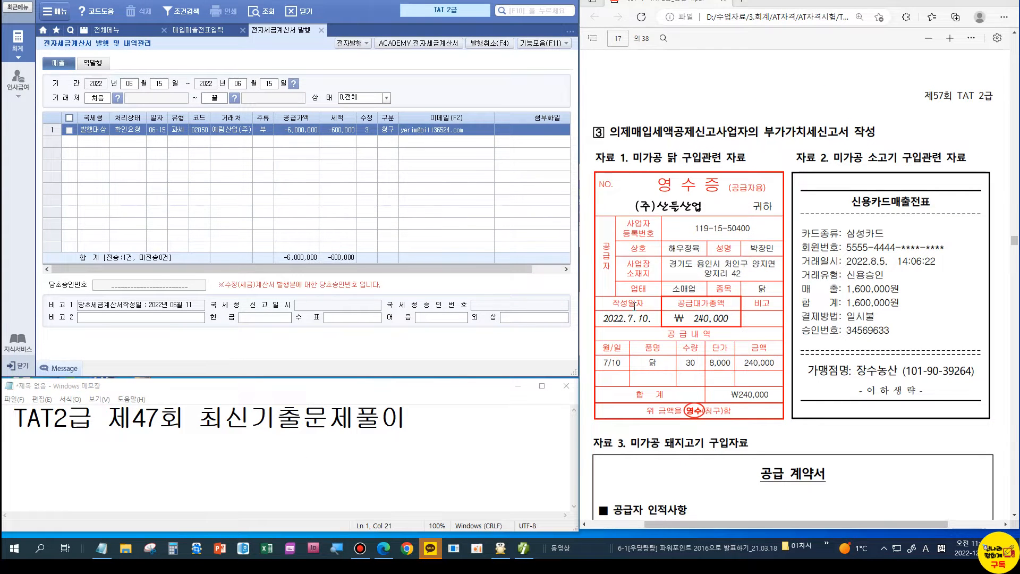
pyautogui.scroll(-10, 634, 306)
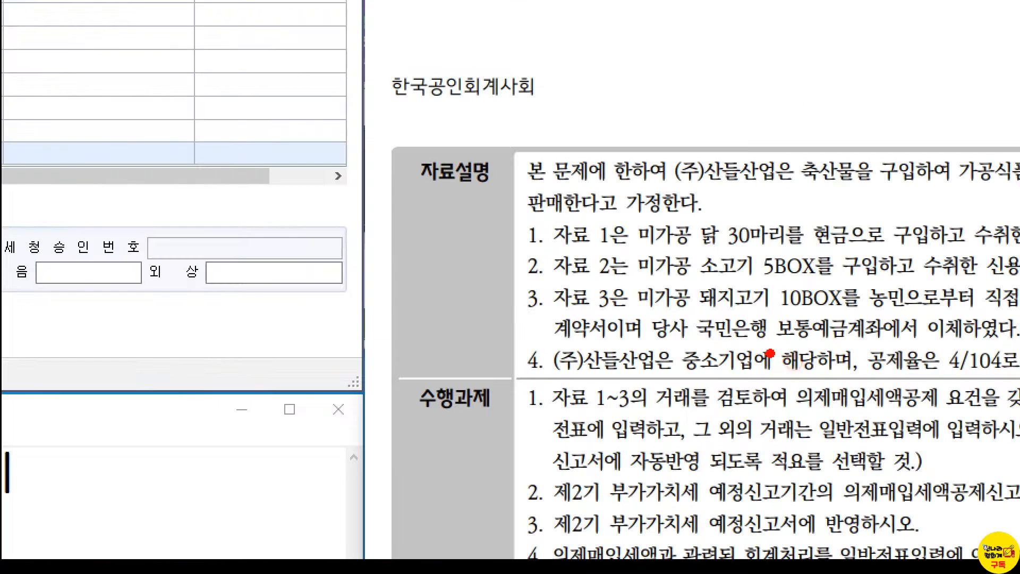
pyautogui.moveTo(844, 317); pyautogui.dragTo(896, 269)
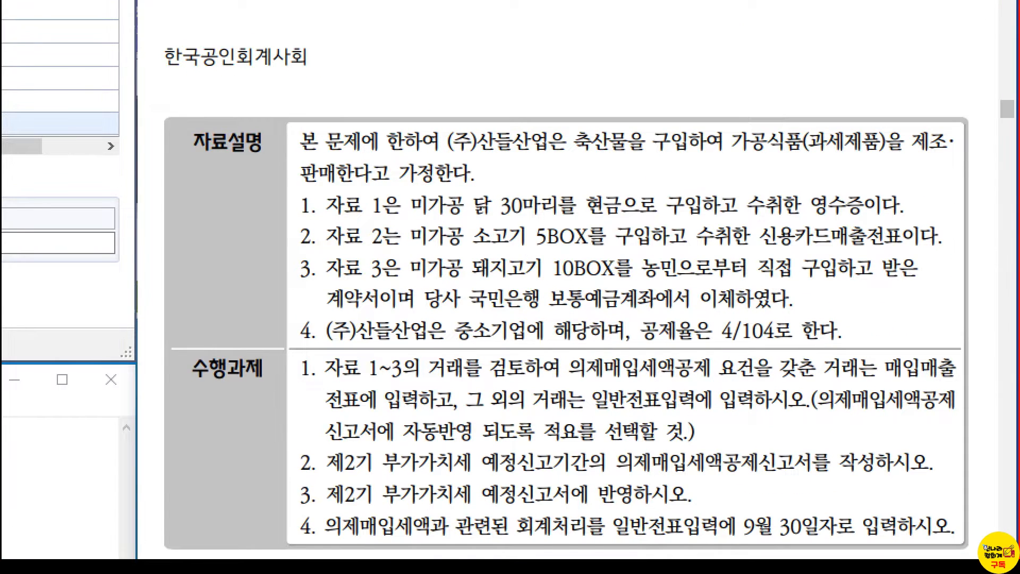
pyautogui.moveTo(907, 343); pyautogui.dragTo(941, 322)
pyautogui.moveTo(577, 402); pyautogui.dragTo(679, 415)
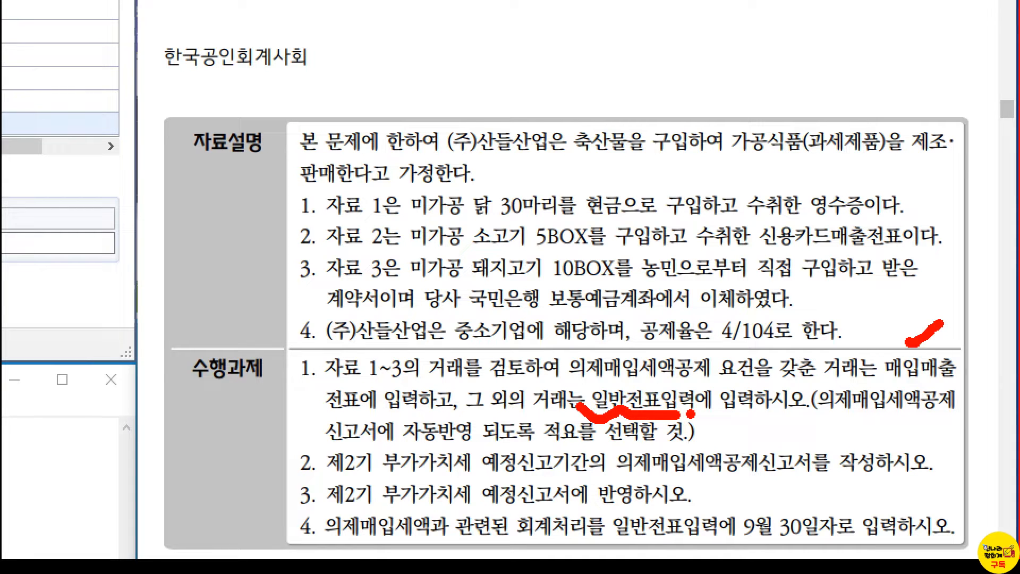
pyautogui.press('Escape')
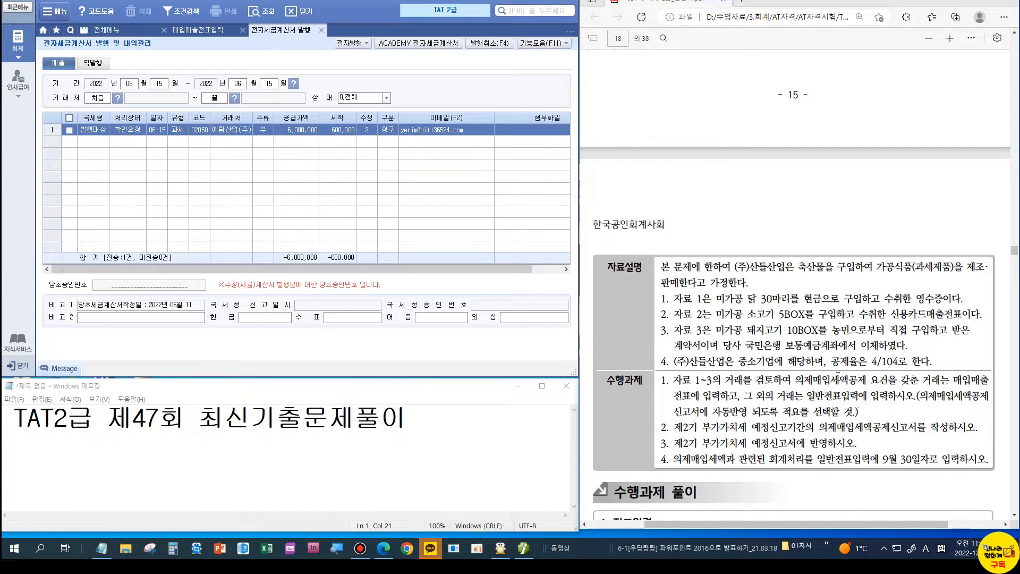
pyautogui.scroll(4, 837, 376)
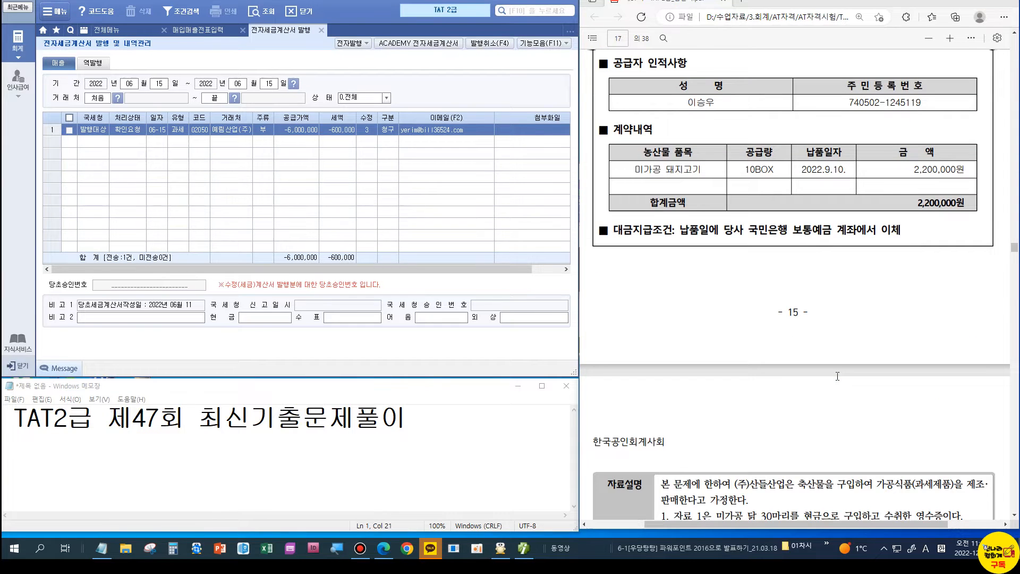
pyautogui.scroll(7, 837, 376)
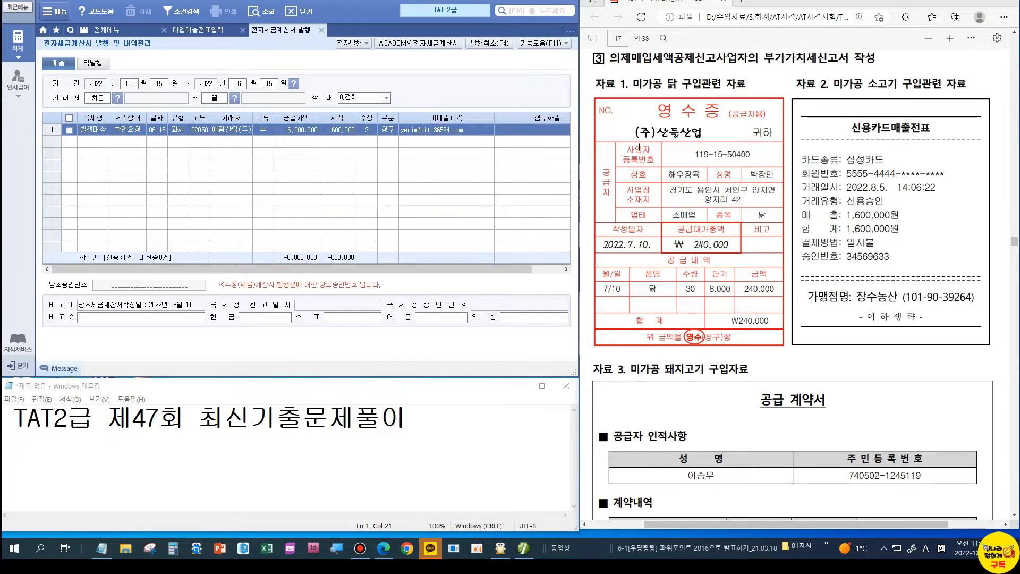
pyautogui.click(321, 31)
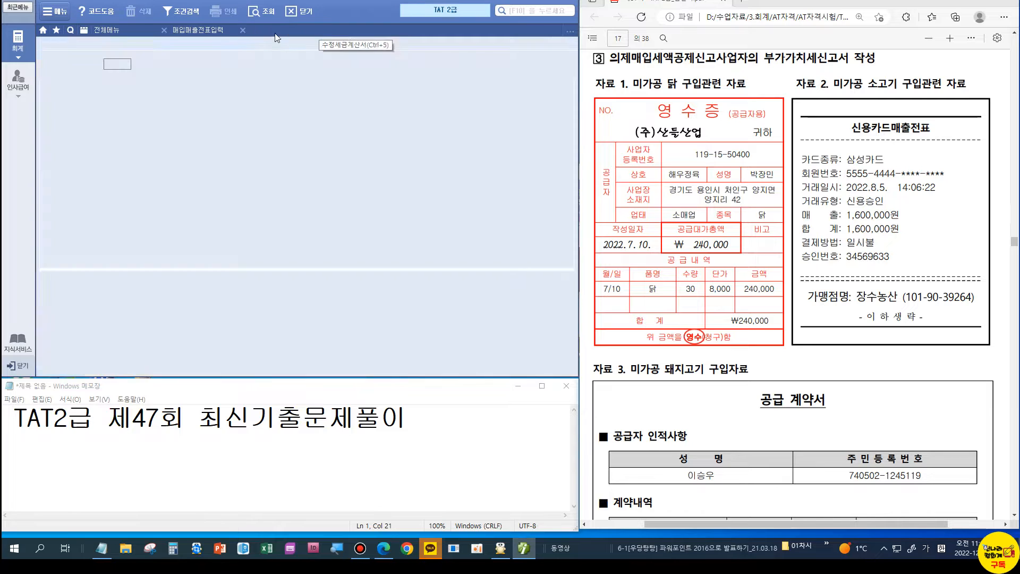
# Step: Open general voucher entry dated 07/10
pyautogui.click(240, 31)
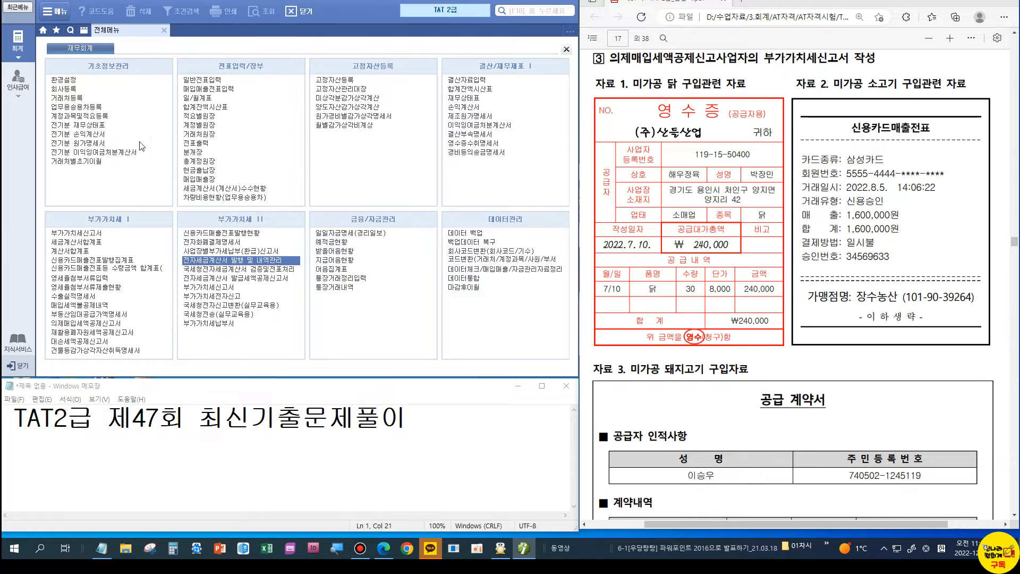
pyautogui.click(196, 80)
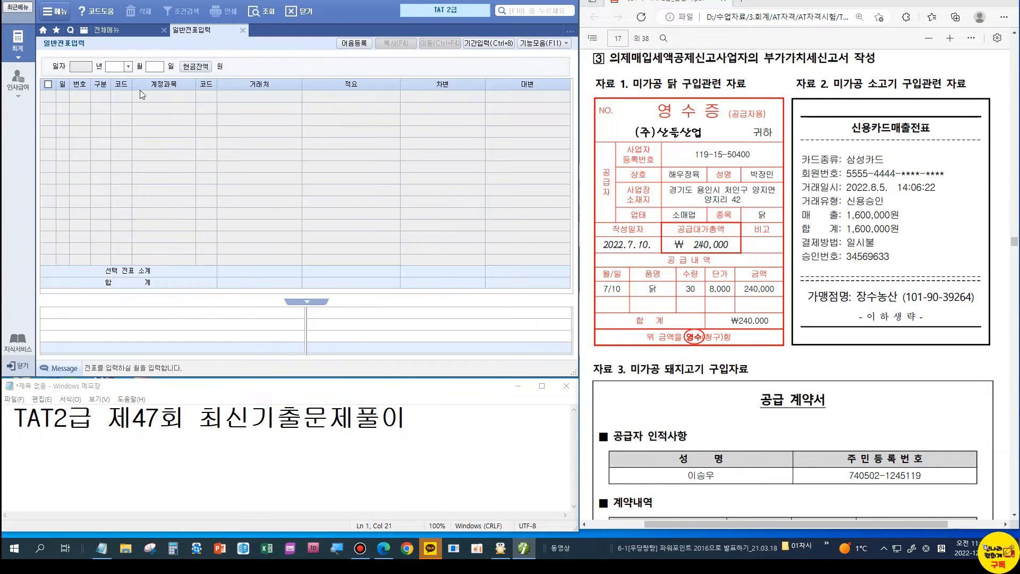
pyautogui.write('07')
pyautogui.press('Return')
pyautogui.write('10')
pyautogui.press('Return')
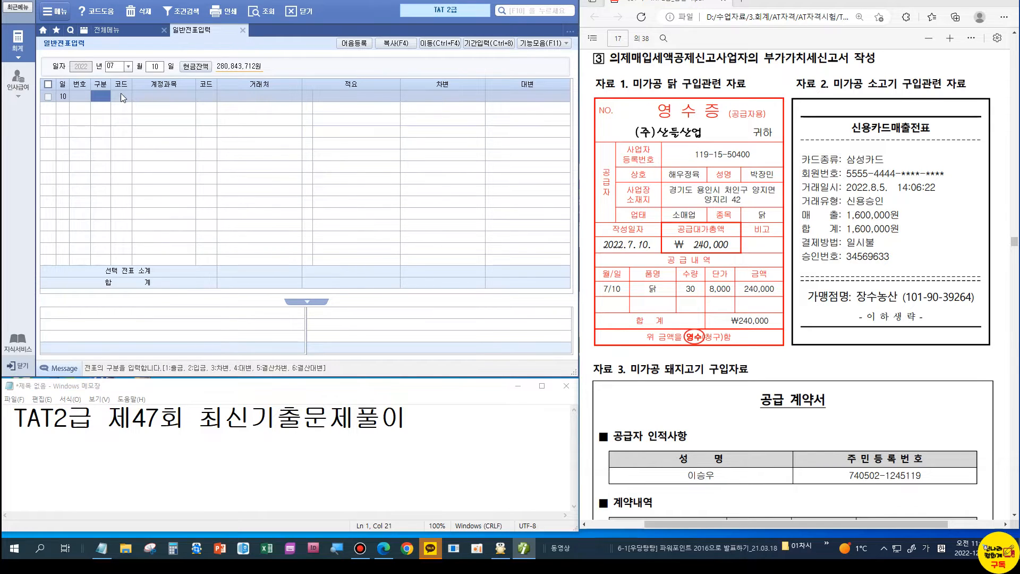
# Step: Record a 1 출금 cash payment debiting 153 원재료 240,000
pyautogui.scroll(-10, 823, 373)
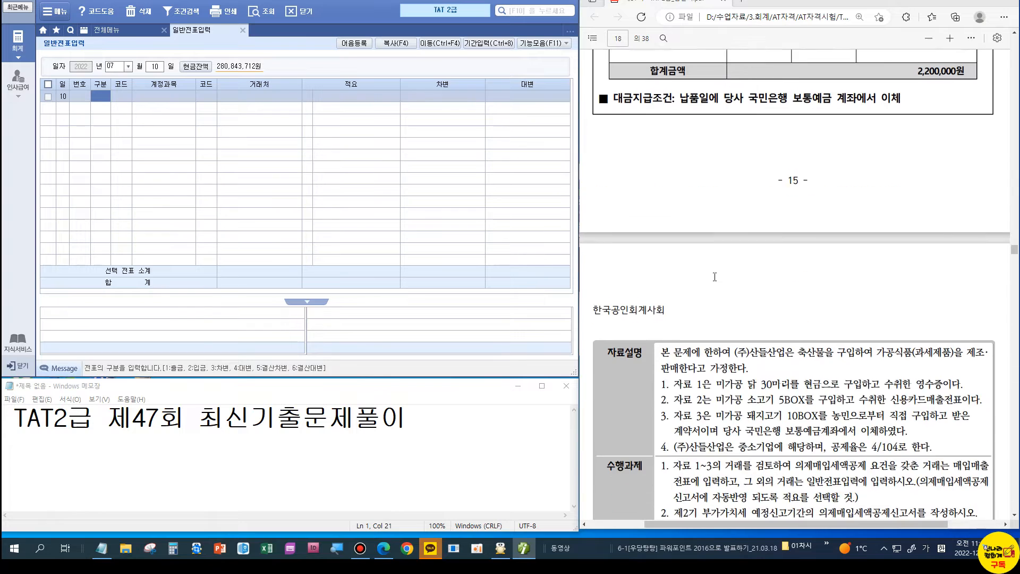
pyautogui.scroll(4, 644, 229)
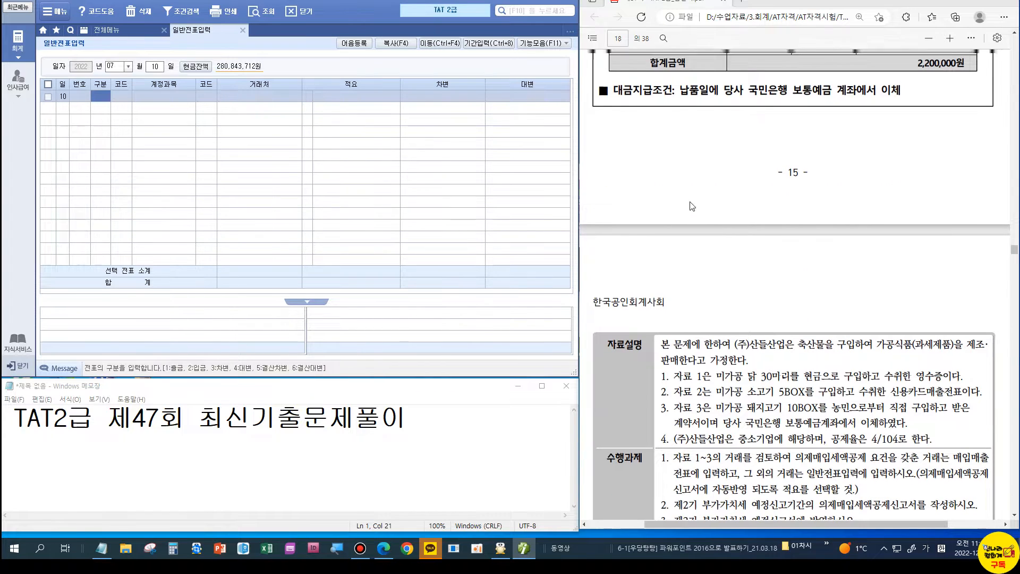
pyautogui.scroll(6, 692, 206)
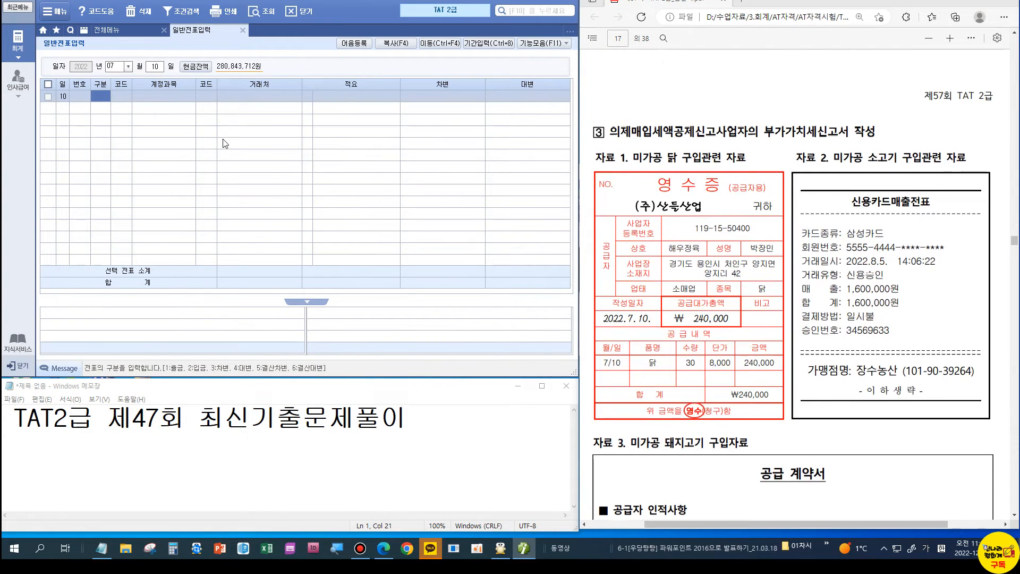
pyautogui.write('1')
pyautogui.press('Return')
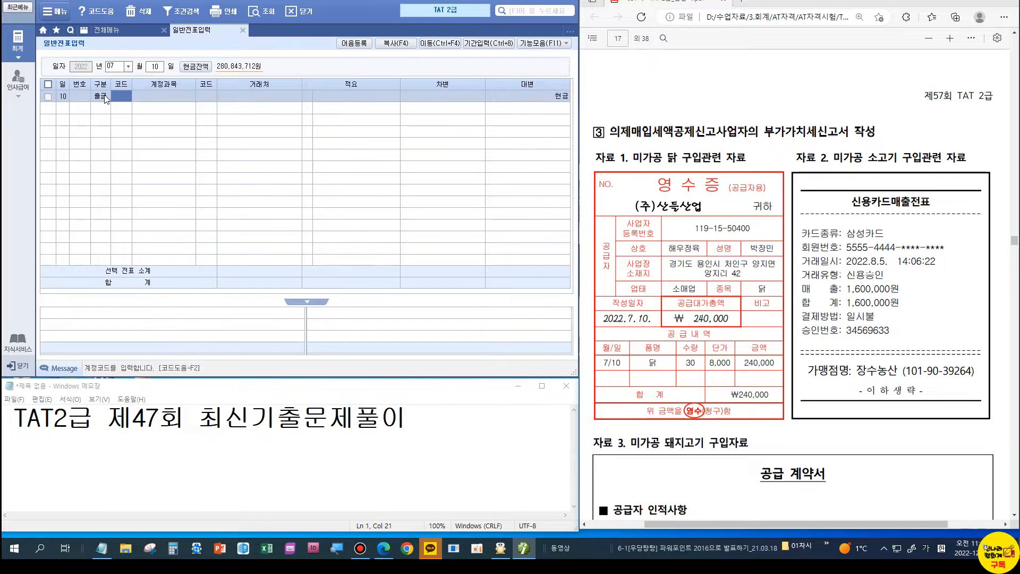
pyautogui.write('153')
pyautogui.press('Return')
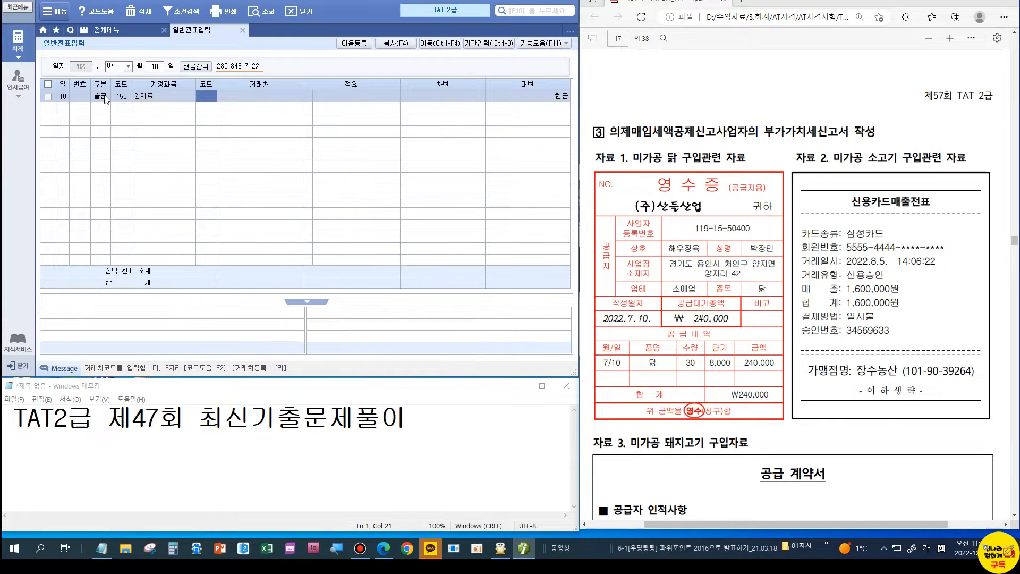
pyautogui.press('Return')
pyautogui.press('Return')
pyautogui.press('Return')
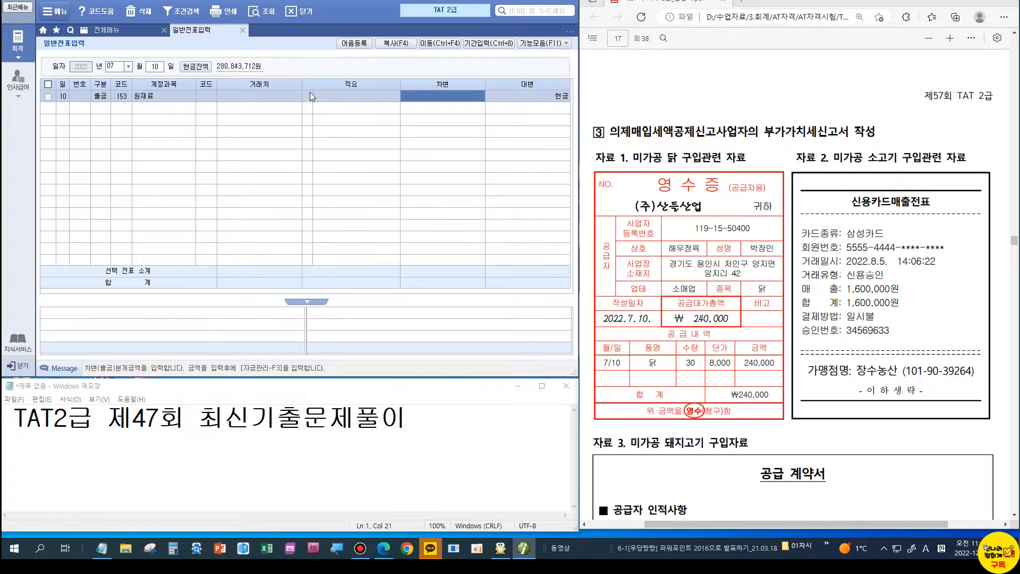
pyautogui.write('240')
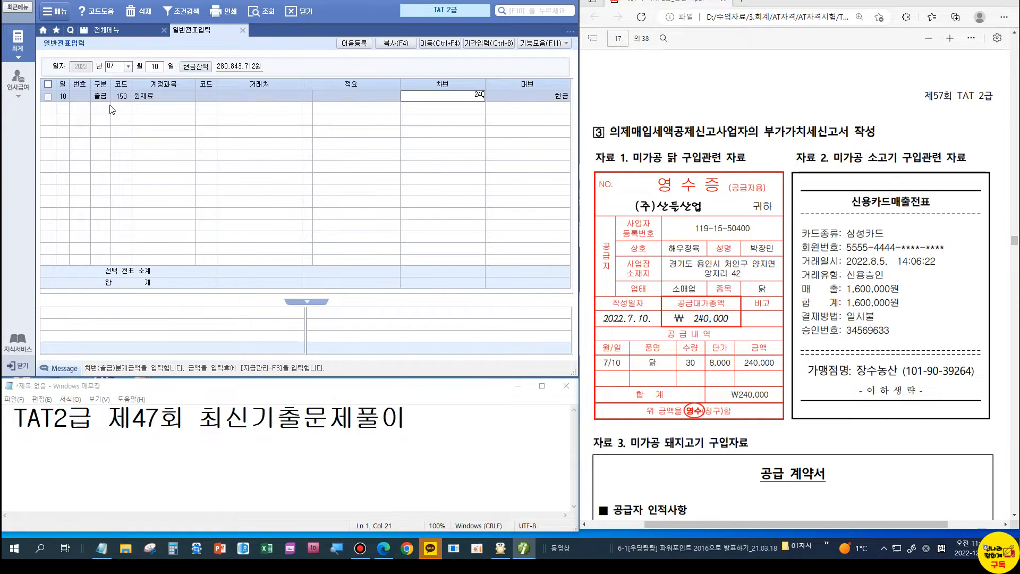
pyautogui.press('+')
pyautogui.press('Return')
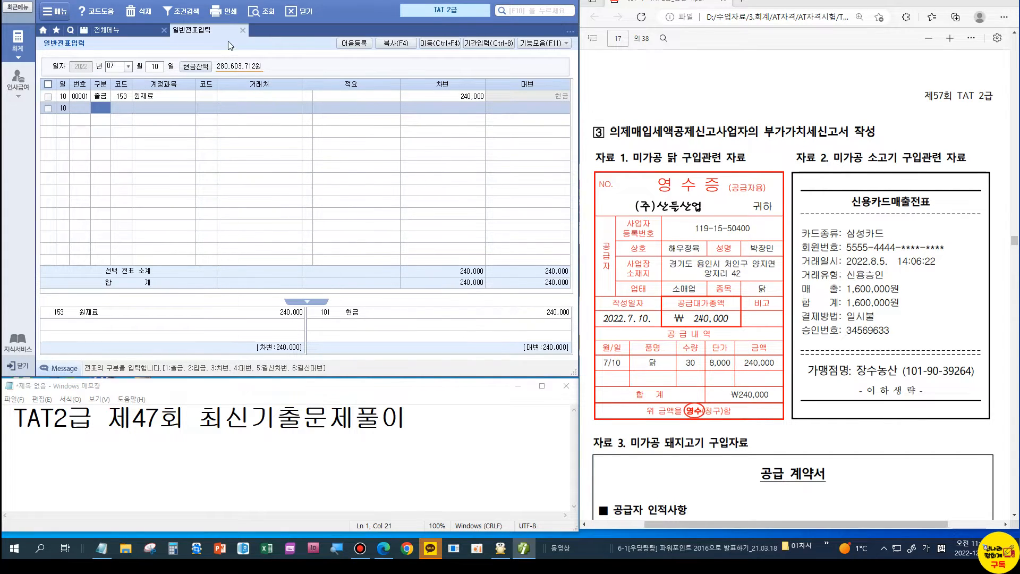
pyautogui.click(243, 30)
pyautogui.click(195, 88)
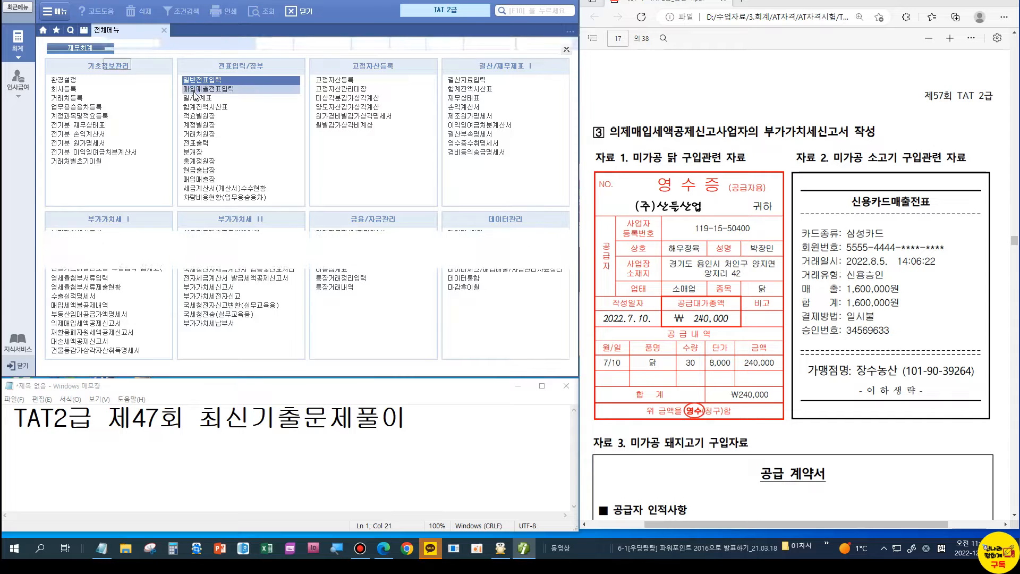
# Step: Start a new purchase voucher row dated 08/05
pyautogui.write('08')
pyautogui.press('Return')
pyautogui.write('05')
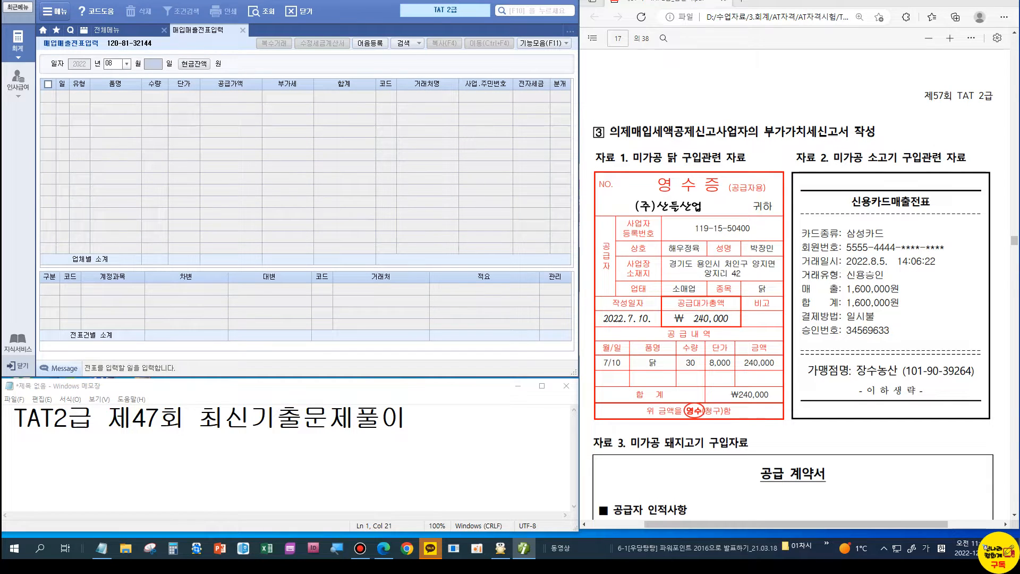
pyautogui.press('Return')
pyautogui.press('Return')
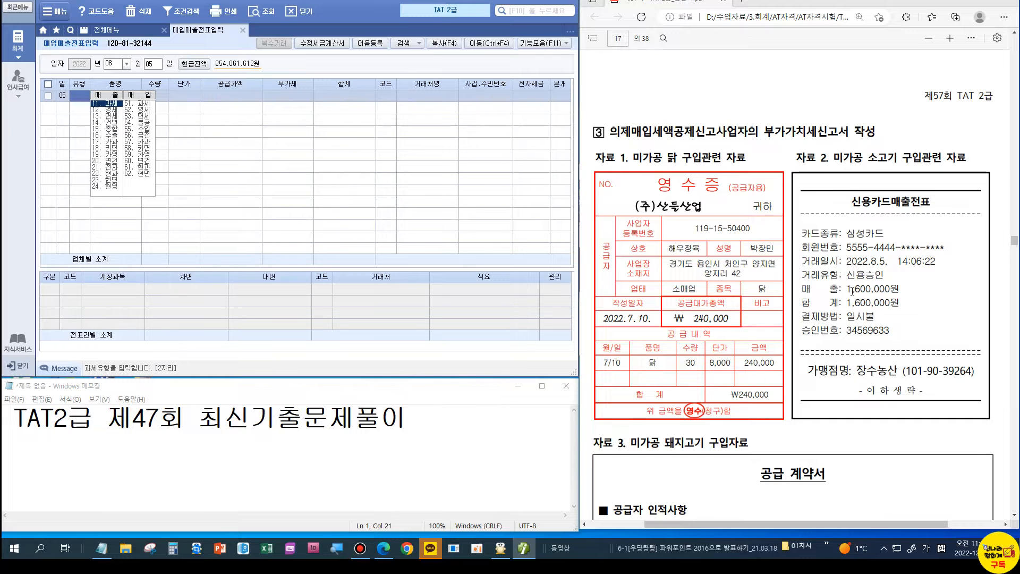
# Step: Set the voucher type to 58 카면 with 삼성카드 as the card company
pyautogui.scroll(-3, 852, 291)
pyautogui.scroll(-5, 852, 291)
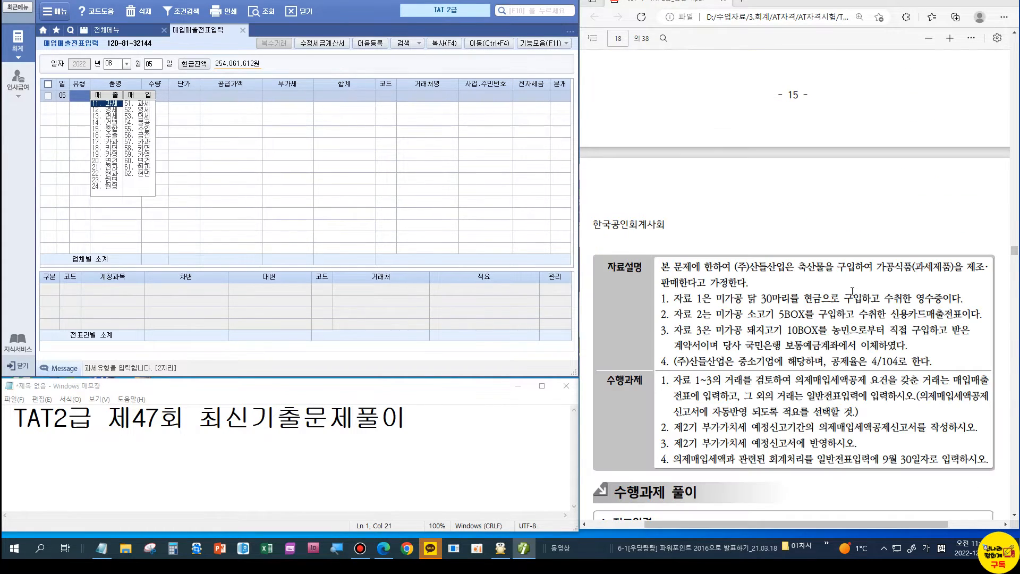
pyautogui.scroll(6, 852, 291)
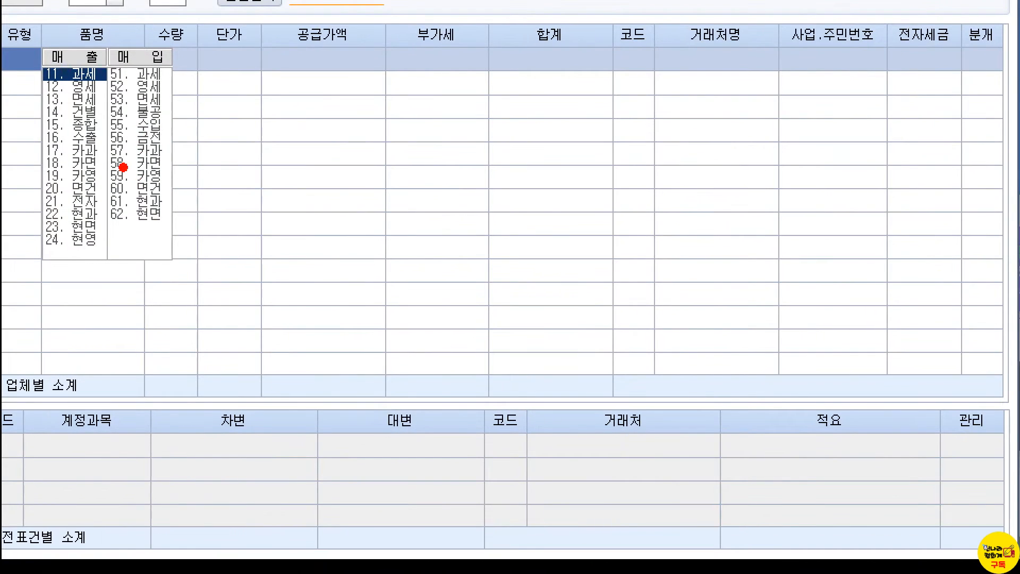
pyautogui.moveTo(107, 151); pyautogui.dragTo(183, 188)
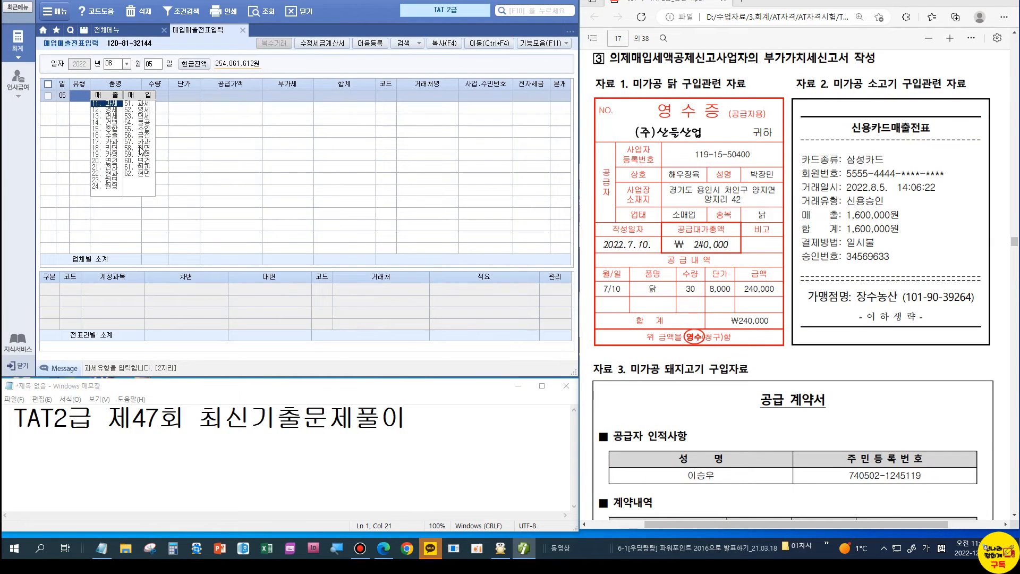
pyautogui.click(141, 149)
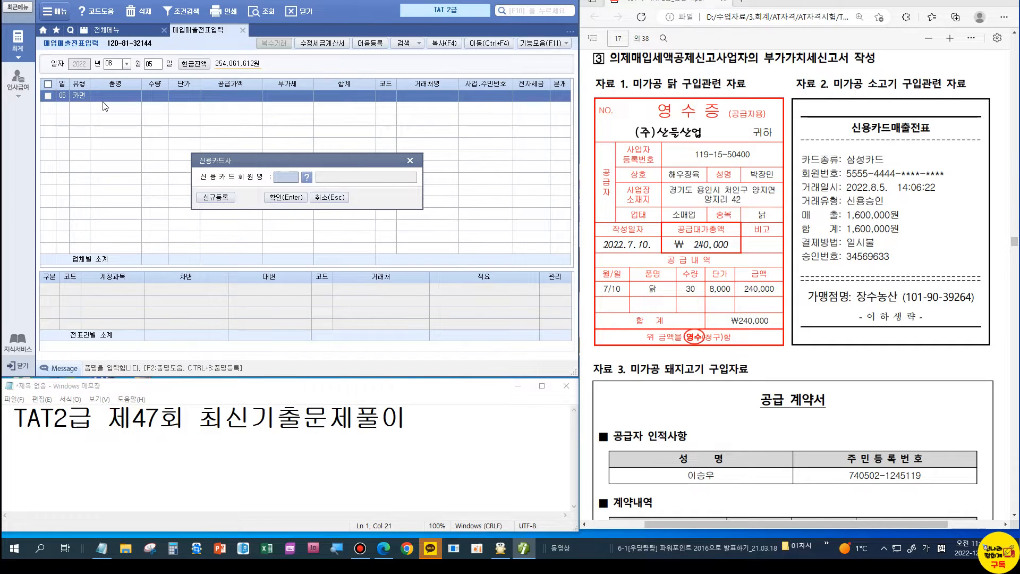
pyautogui.press('F2')
pyautogui.click(284, 277)
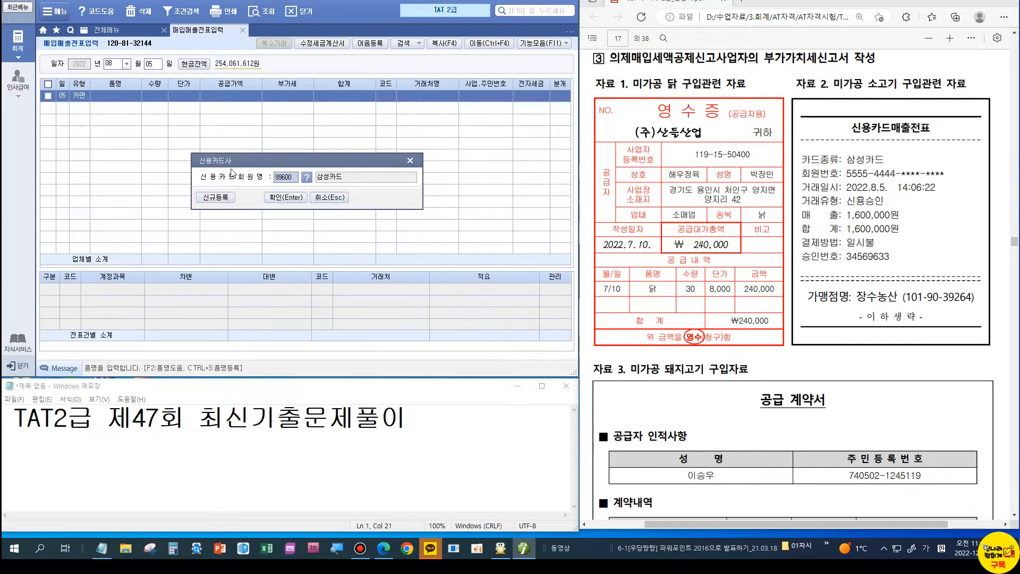
pyautogui.click(275, 197)
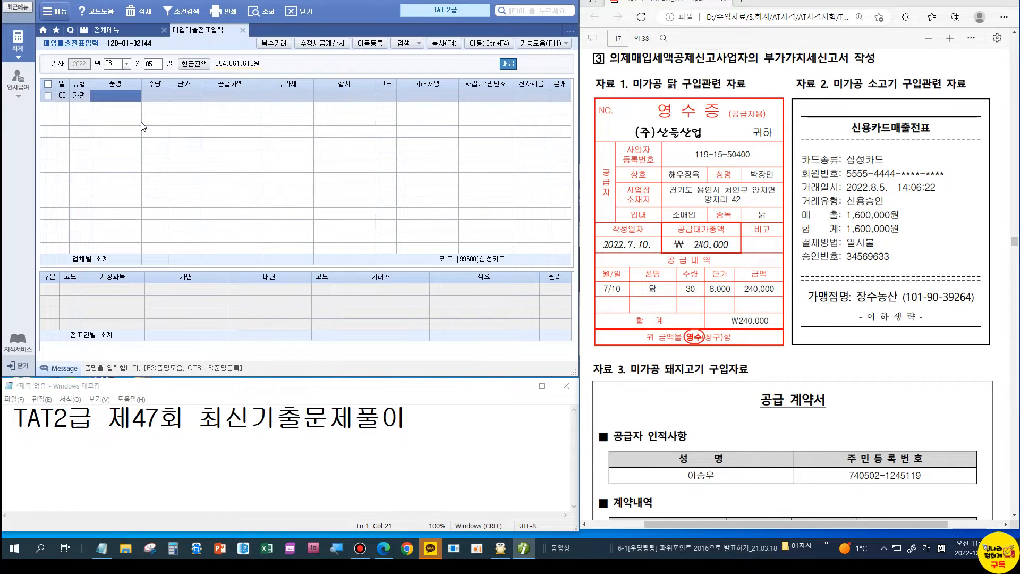
# Step: Enter item 소고기 with a supply amount of 1,600,000
pyautogui.write('소고ㄱ')
pyautogui.press('BackSpace')
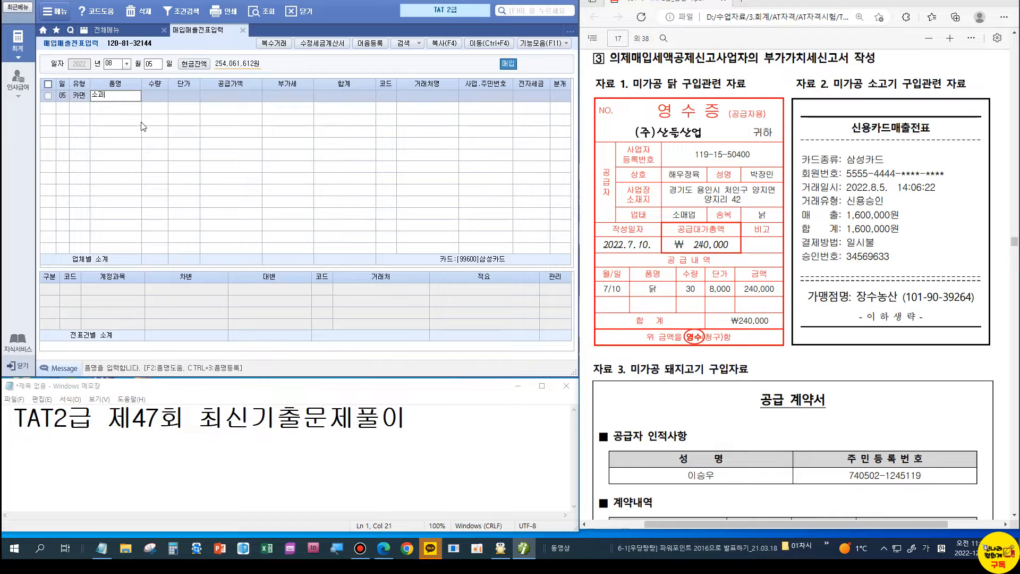
pyautogui.press('BackSpace')
pyautogui.write('기')
pyautogui.press('Return')
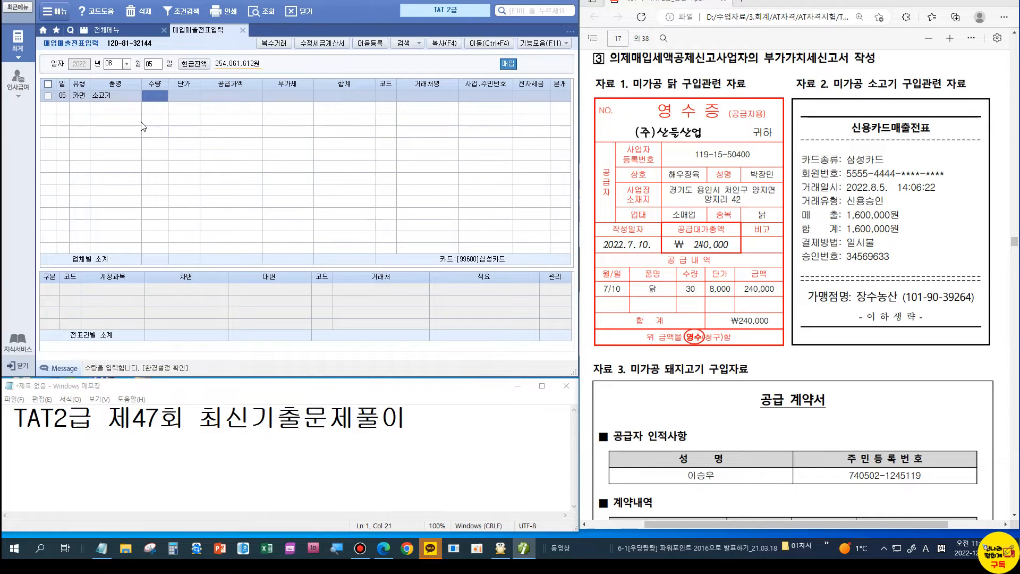
pyautogui.press('Return')
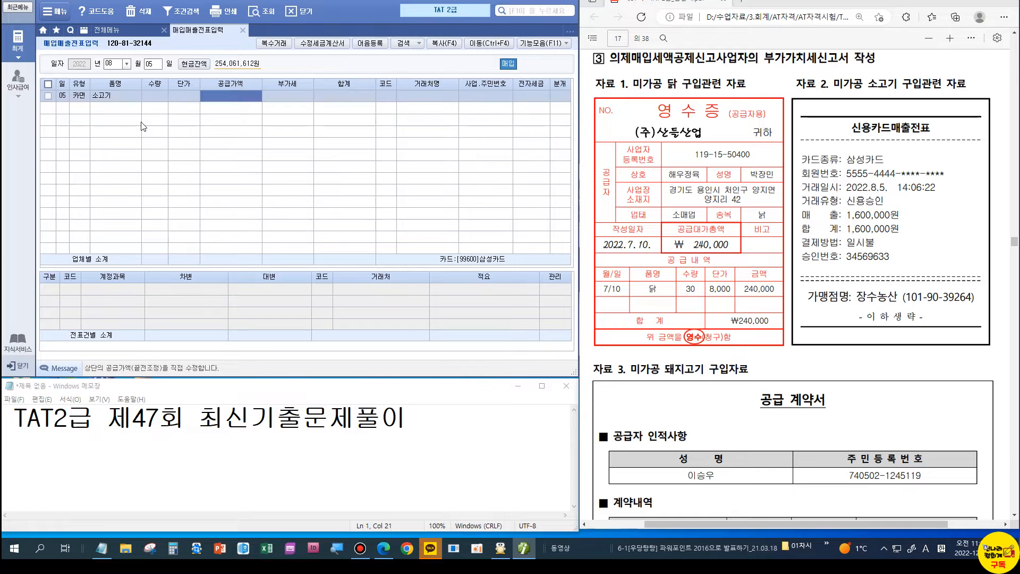
pyautogui.write('1600000')
pyautogui.press('Return')
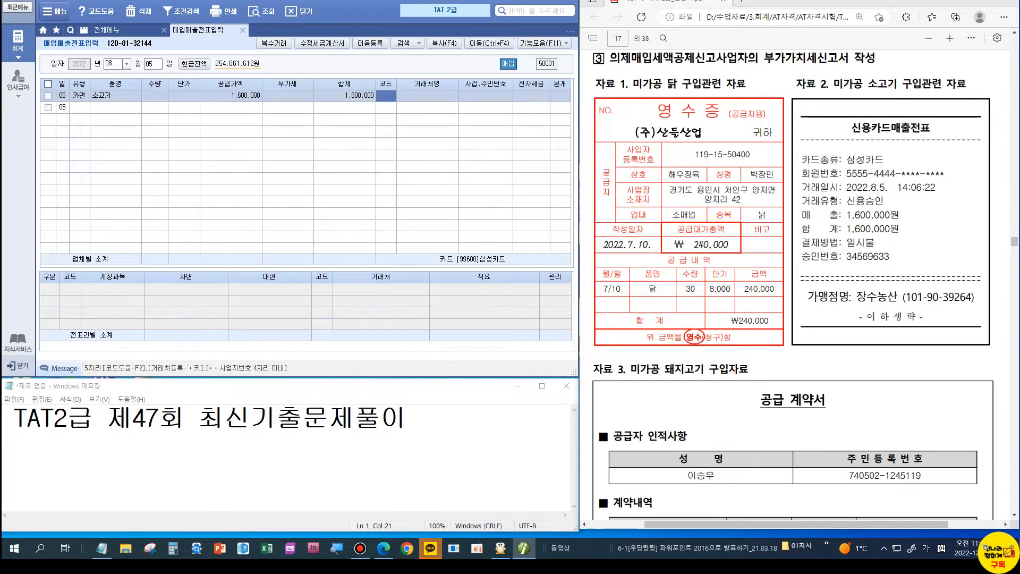
# Step: Set the supplier to 장수농산 and generate the journal lines
pyautogui.write('장수')
pyautogui.press('Return')
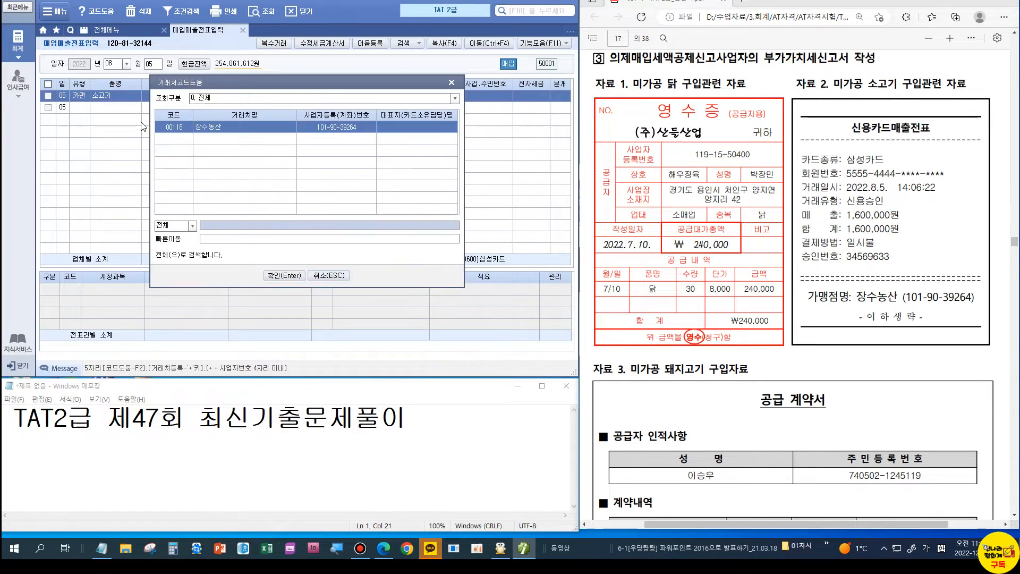
pyautogui.doubleClick(144, 126)
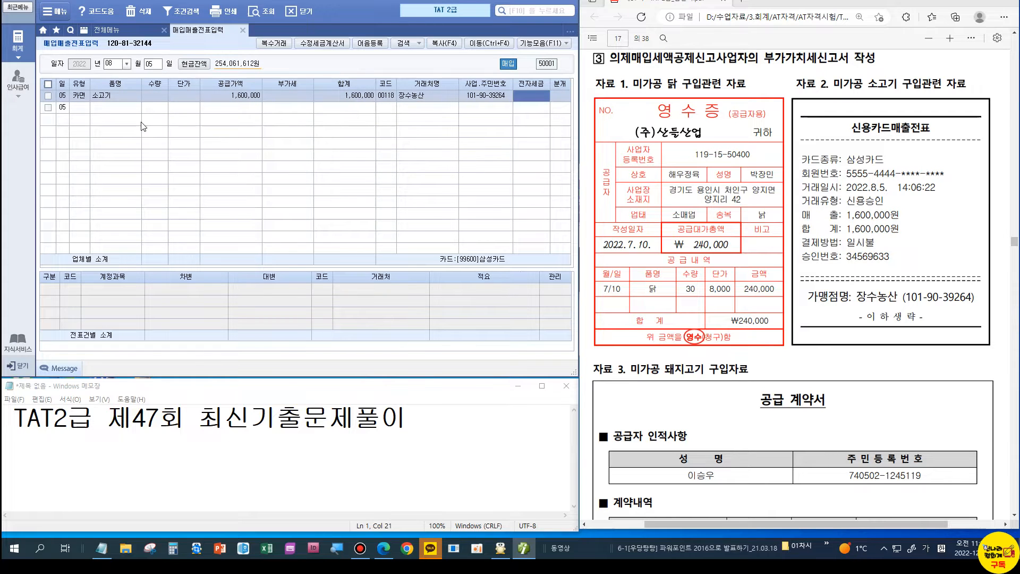
pyautogui.press('Return')
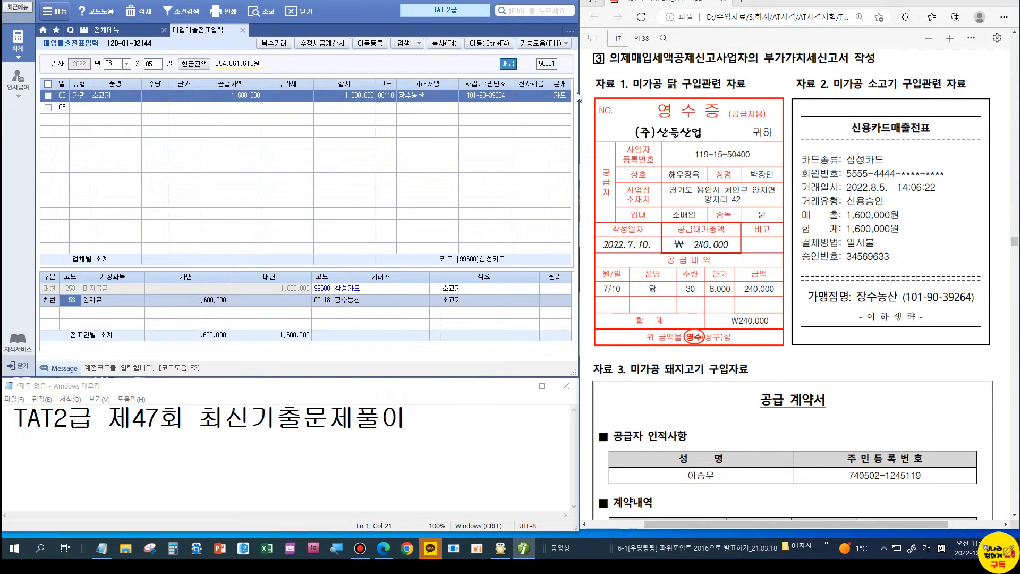
# Step: Change the journal to 2 외상 with 삼성카드 as the 외상매입금 credit partner
pyautogui.click(561, 96)
pyautogui.write('2')
pyautogui.press('Return')
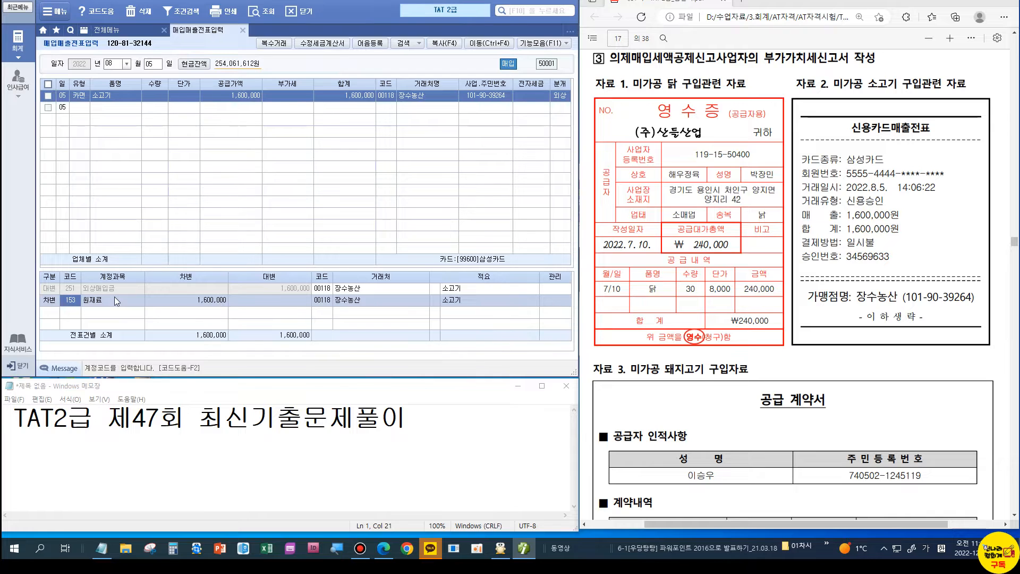
pyautogui.click(326, 291)
pyautogui.write('삼성')
pyautogui.press('Return')
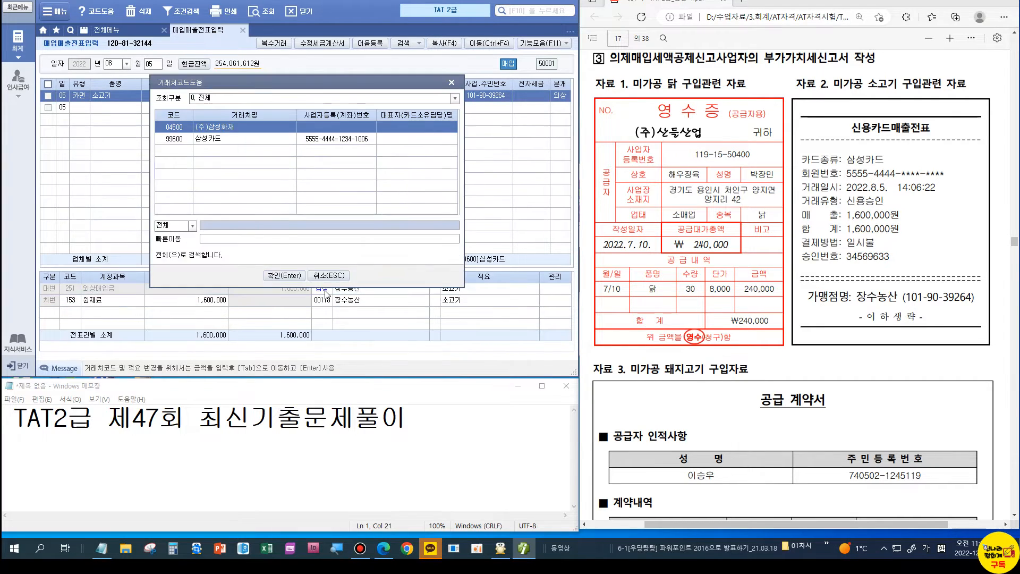
pyautogui.press('Down')
pyautogui.press('Return')
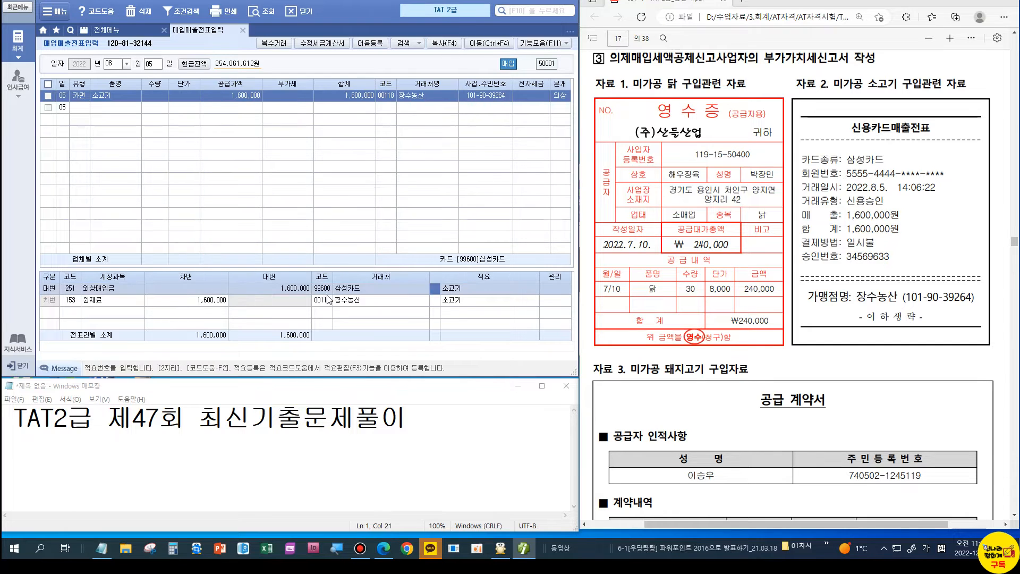
# Step: Give the 원재료 line memo 06 for the deemed input tax deduction
pyautogui.click(432, 301)
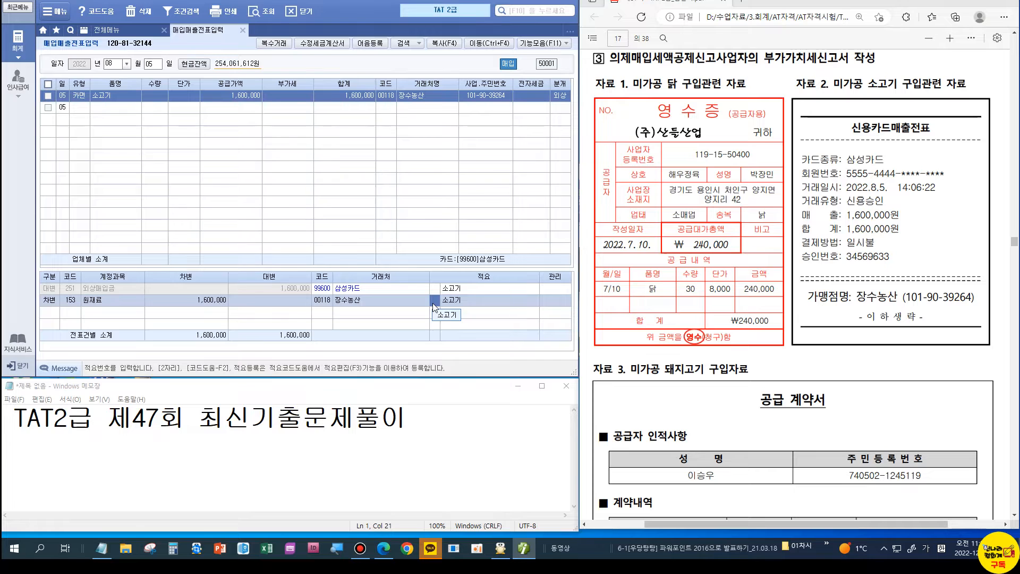
pyautogui.write('6')
pyautogui.press('Return')
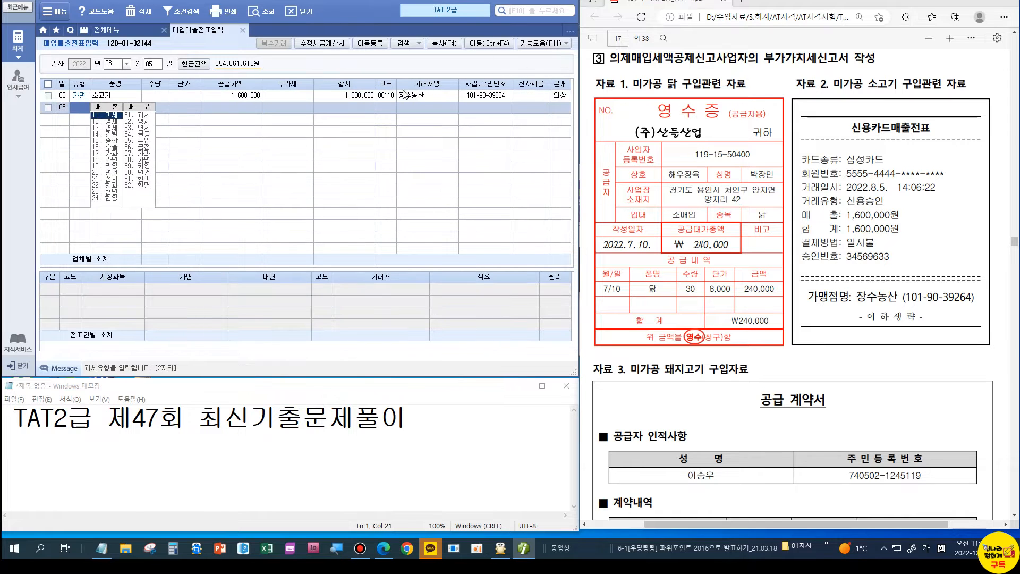
pyautogui.click(386, 98)
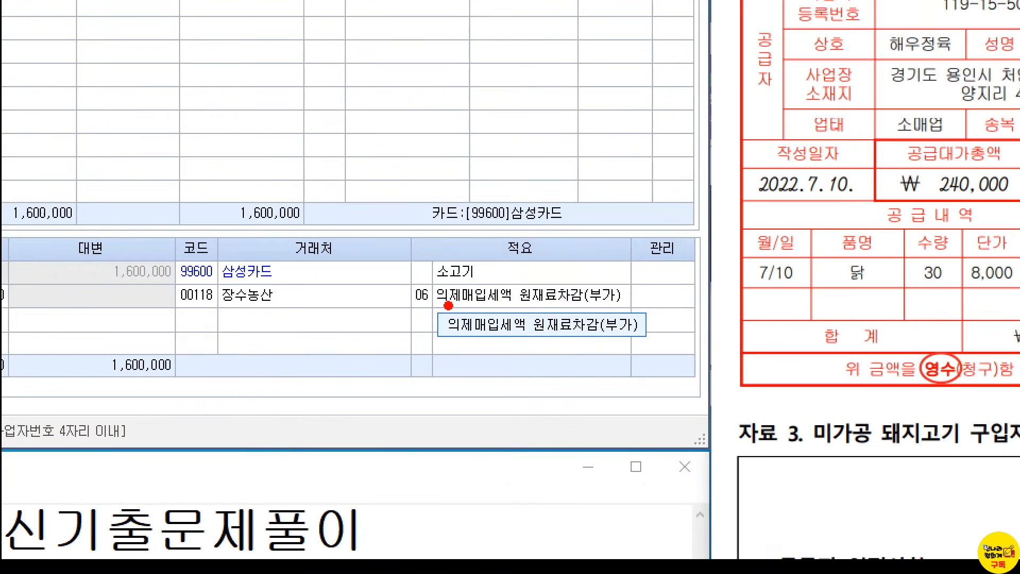
pyautogui.moveTo(416, 287); pyautogui.dragTo(566, 322)
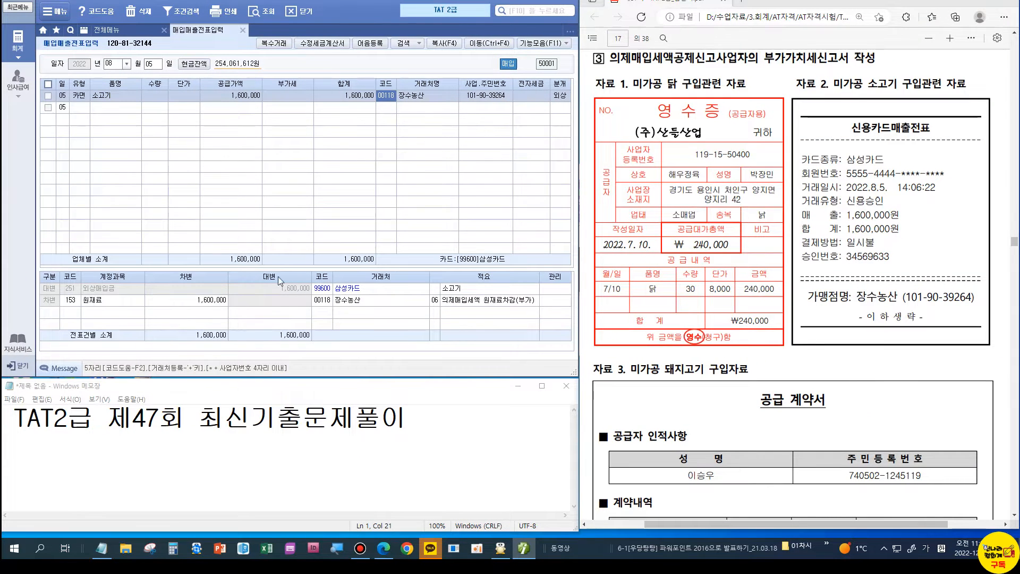
pyautogui.scroll(-3, 808, 259)
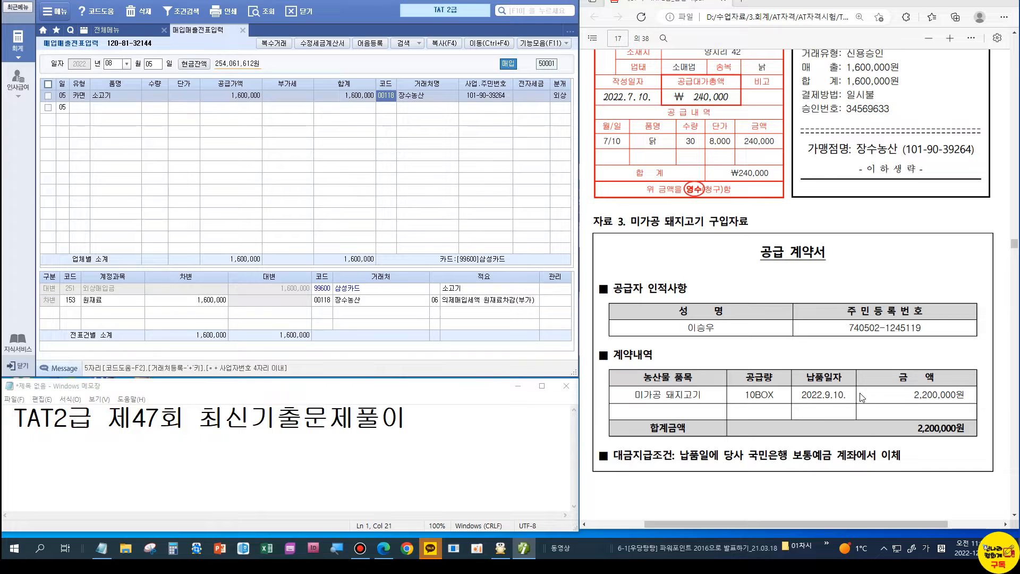
# Step: Start a new voucher row dated 09-10
pyautogui.click(114, 63)
pyautogui.write('09')
pyautogui.press('Return')
pyautogui.write('10')
pyautogui.press('Return')
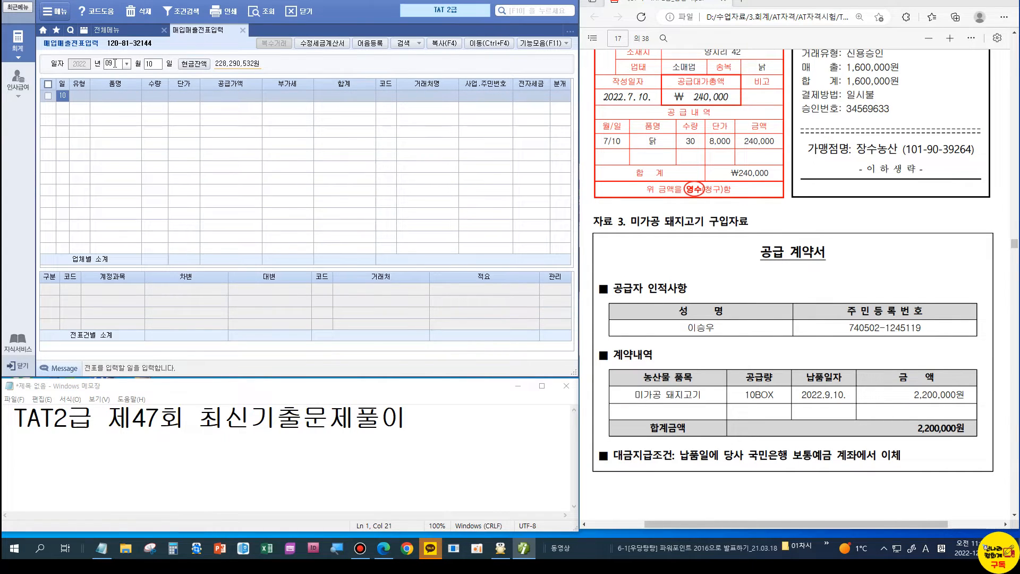
pyautogui.press('Return')
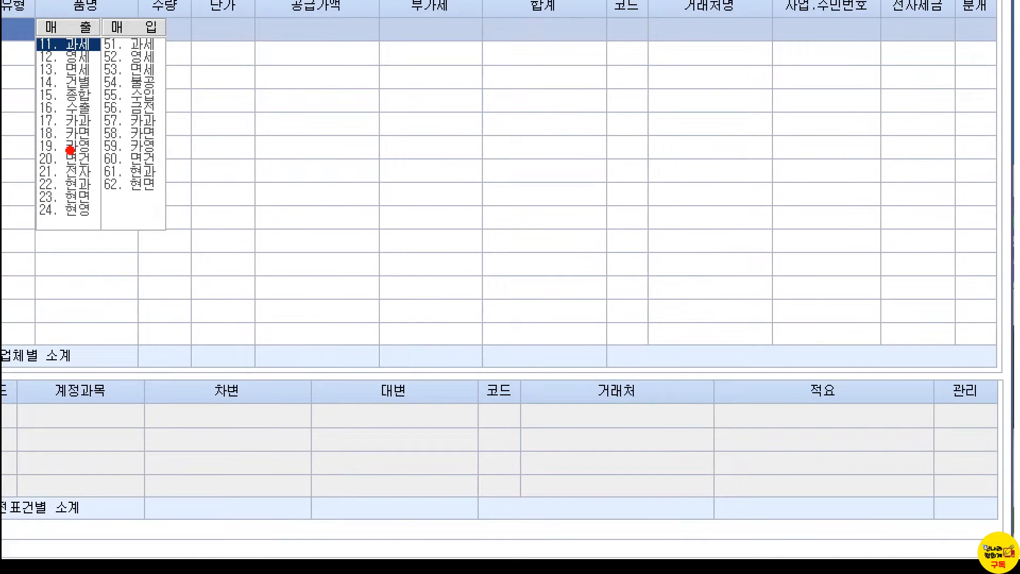
# Step: Choose type 60 면건 with item 미가공 돼지고기, quantity 10
pyautogui.moveTo(112, 153); pyautogui.dragTo(167, 168)
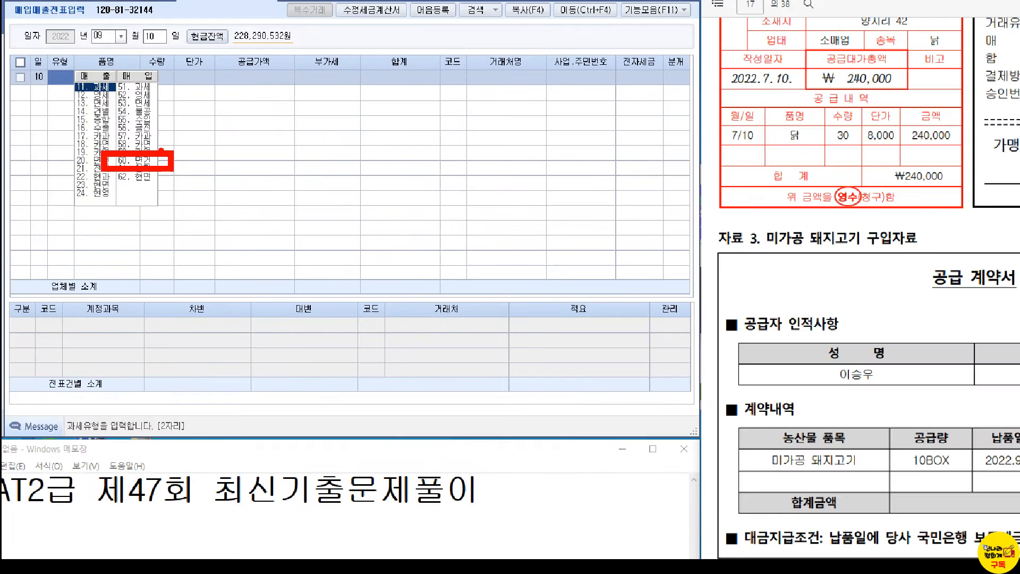
pyautogui.click(130, 161)
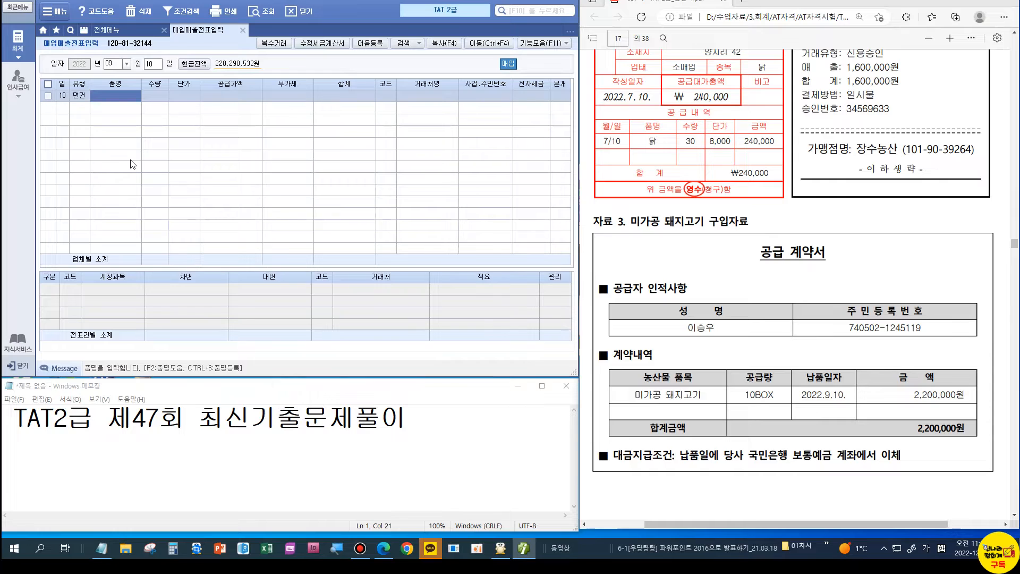
pyautogui.write('ㅁ가공')
pyautogui.press('BackSpace')
pyautogui.press('BackSpace')
pyautogui.press('BackSpace')
pyautogui.press('BackSpace')
pyautogui.press('BackSpace')
pyautogui.write('미고')
pyautogui.write('가공')
pyautogui.write(' 돼지고기')
pyautogui.press('Return')
pyautogui.write('10')
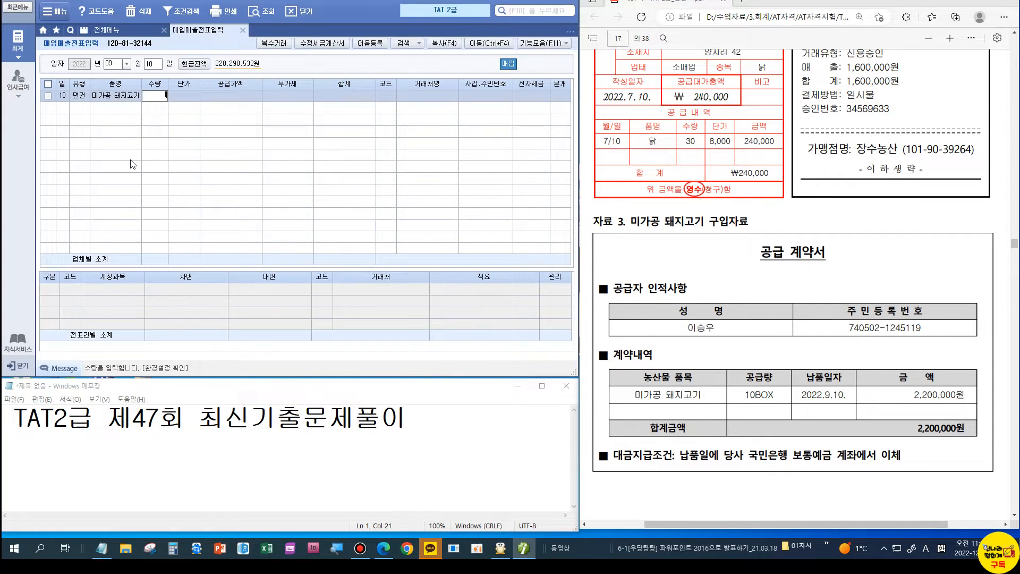
pyautogui.press('Return')
pyautogui.press('Return')
# Step: Enter the 2,200,000 supply amount and the farmer supplier 00120
pyautogui.write('2200000')
pyautogui.press('Return')
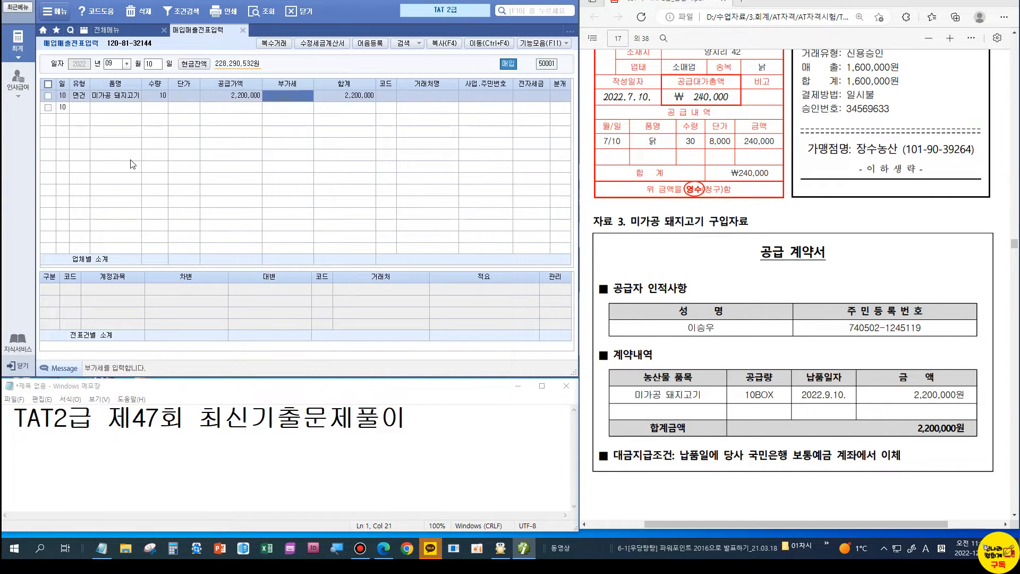
pyautogui.press('Return')
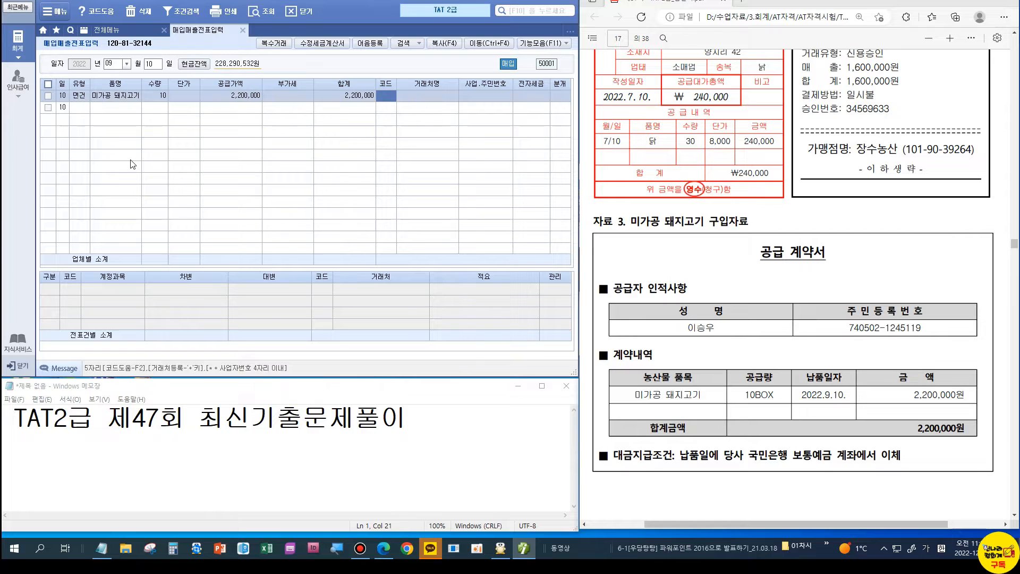
pyautogui.write('이')
pyautogui.press('Return')
pyautogui.press('Return')
pyautogui.press('Return')
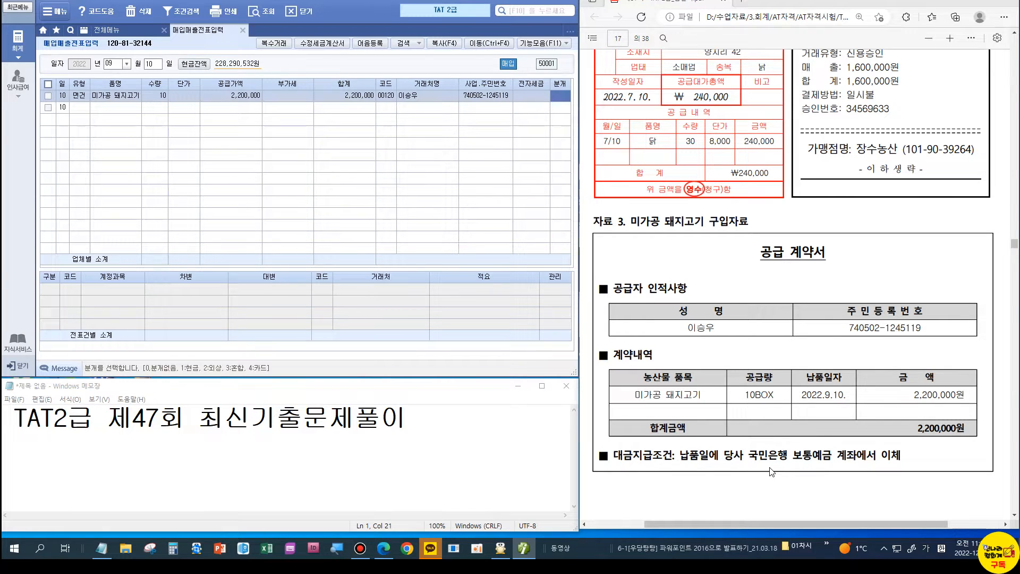
# Step: Make the journal 3 혼합: 원재료 debit with memo 06, credit 103 보통예금
pyautogui.press('3')
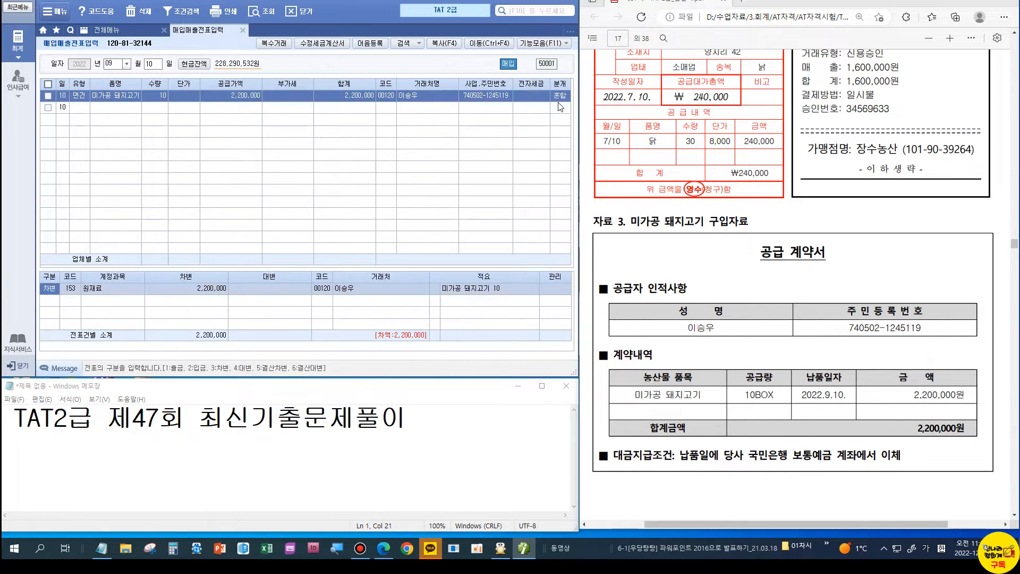
pyautogui.press('Return')
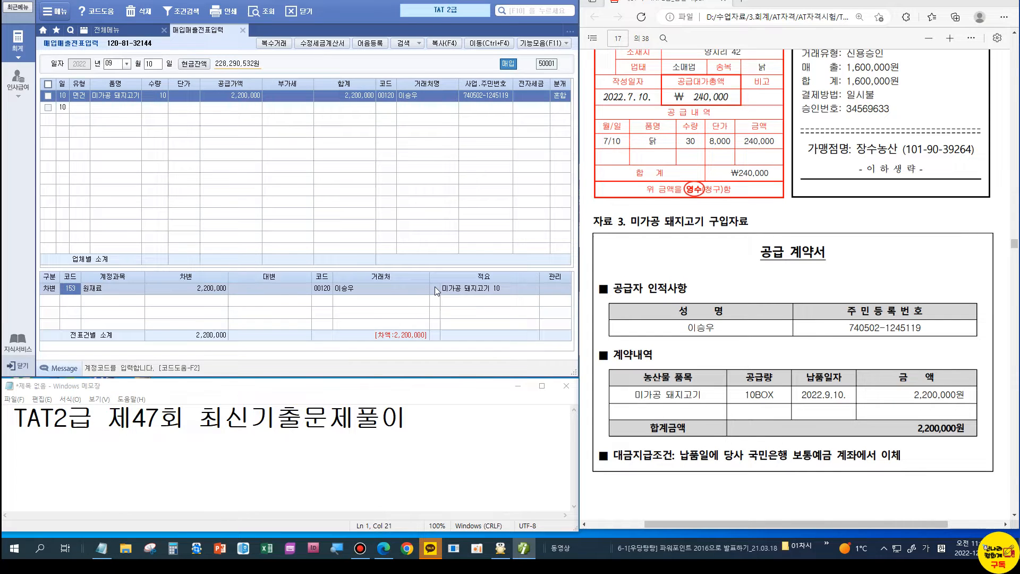
pyautogui.press('Return')
pyautogui.write('6')
pyautogui.press('Return')
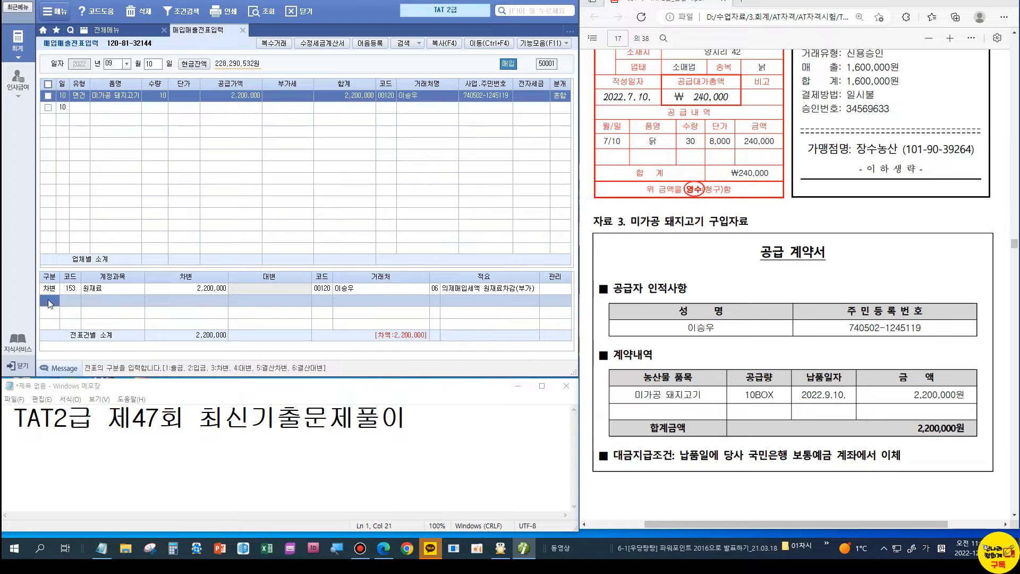
pyautogui.write('4')
pyautogui.press('Return')
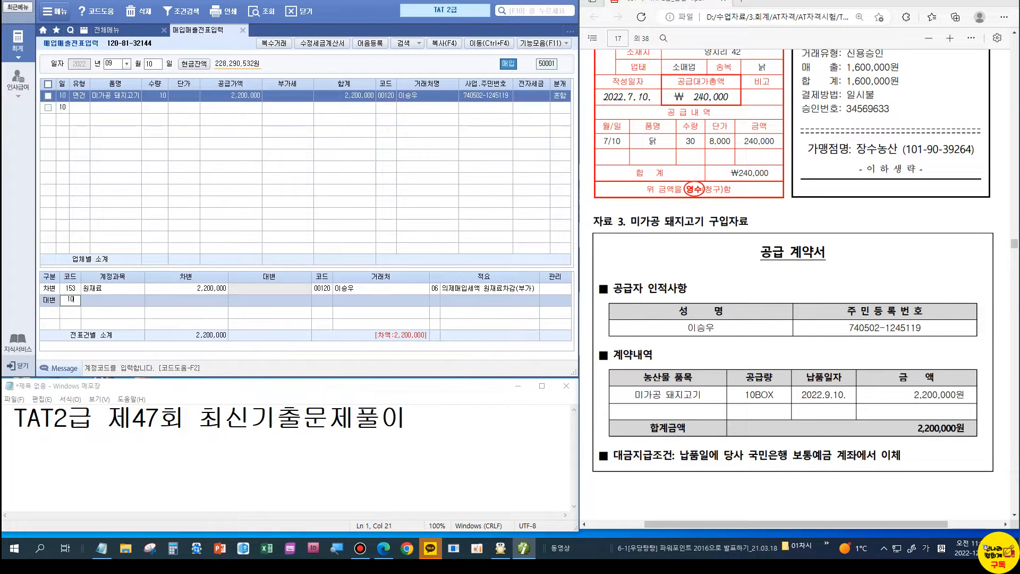
pyautogui.write('103')
pyautogui.press('Return')
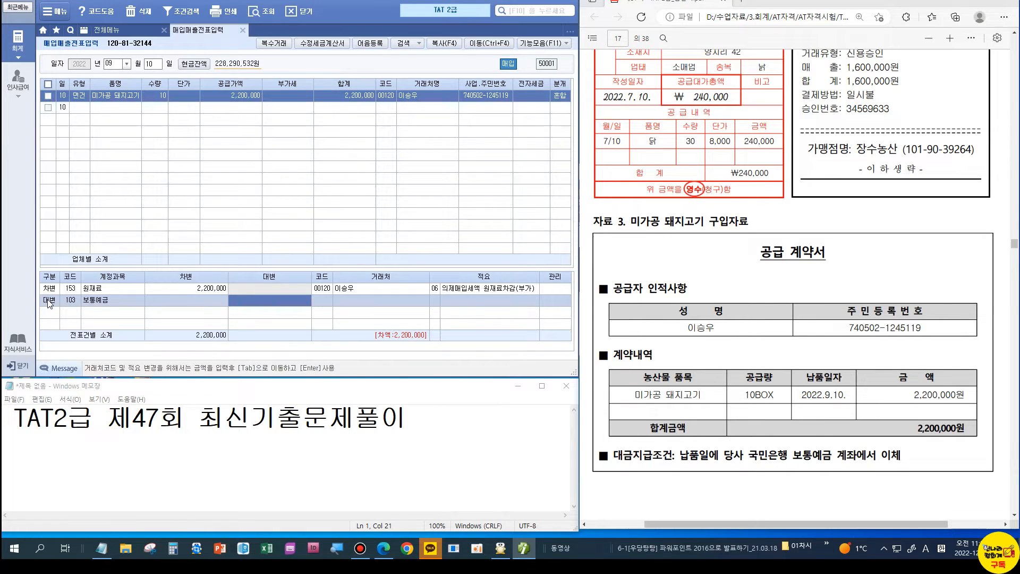
pyautogui.press('Return')
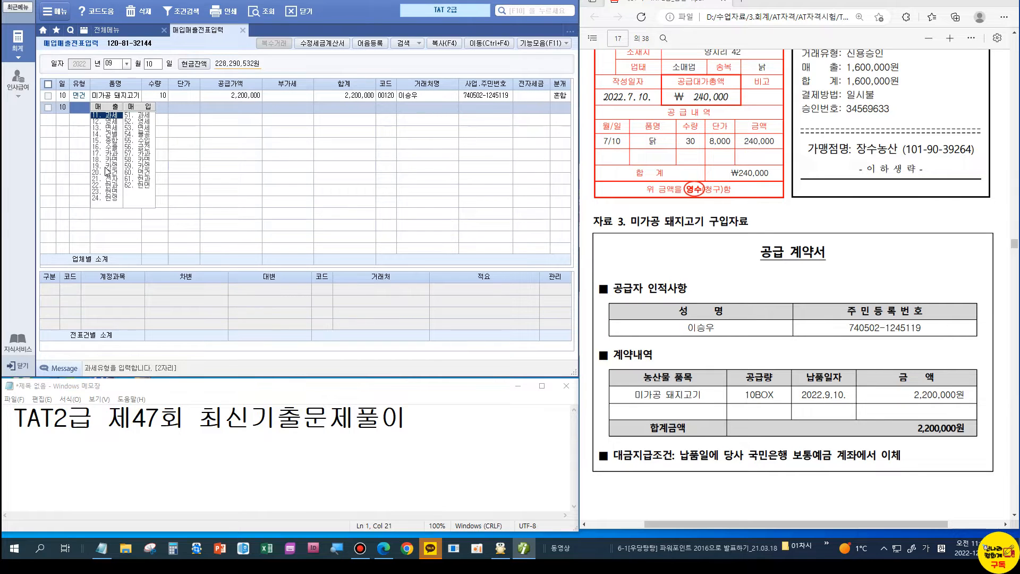
# Step: Set the 보통예금 credit partner to 98000 국민은행 and close voucher entry
pyautogui.press('Escape')
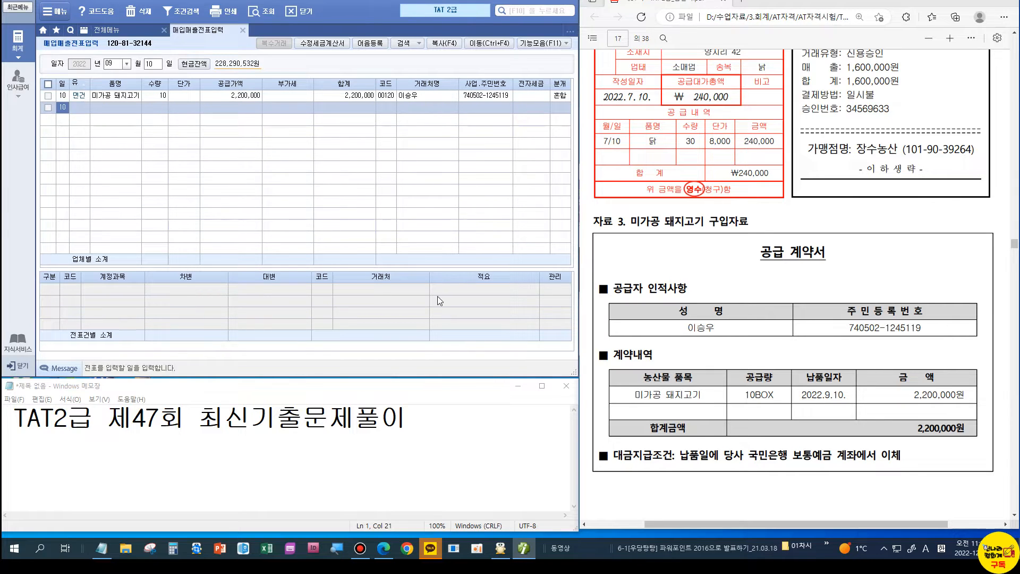
pyautogui.click(438, 295)
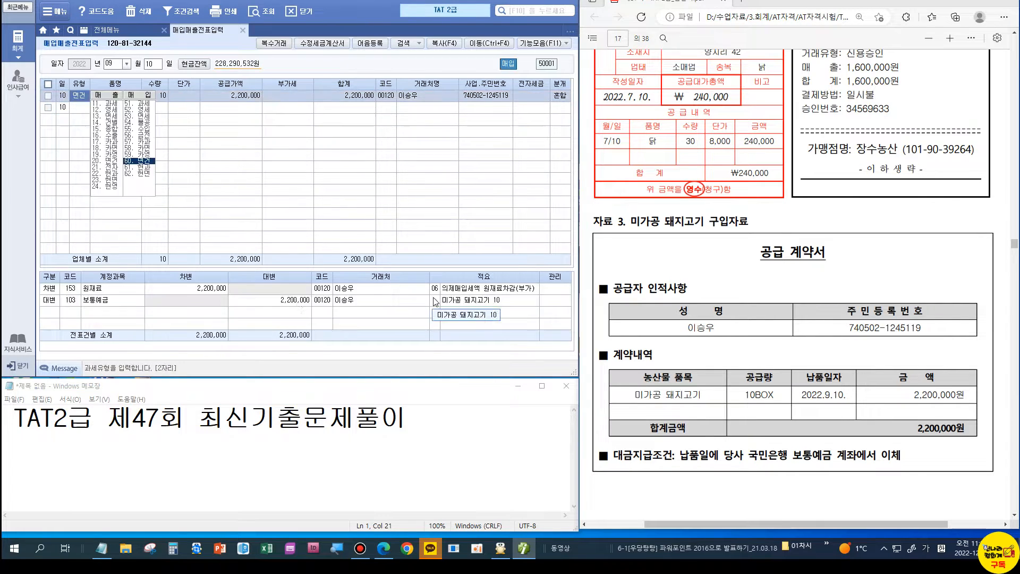
pyautogui.click(324, 300)
pyautogui.write('98000')
pyautogui.press('Return')
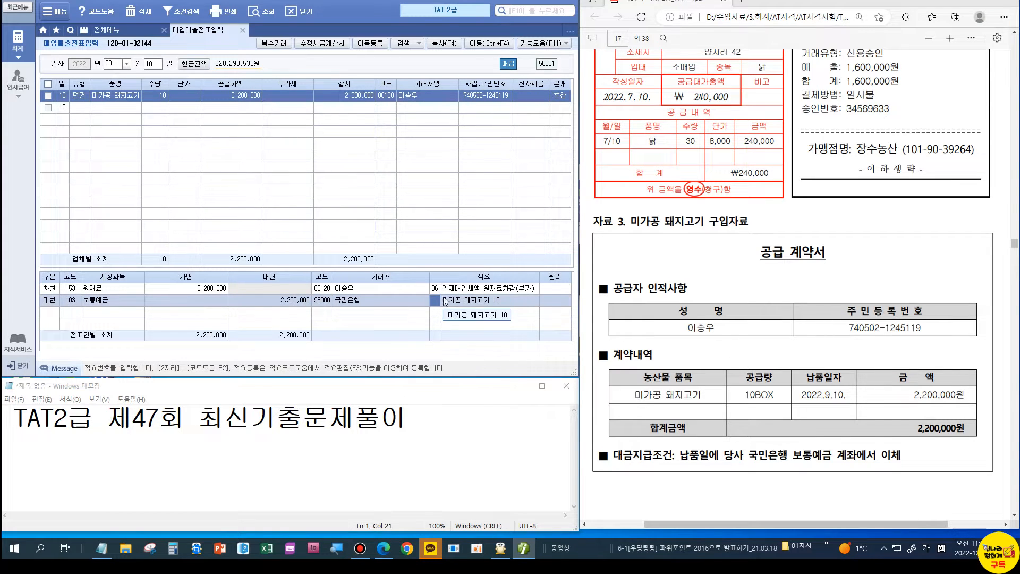
pyautogui.click(111, 97)
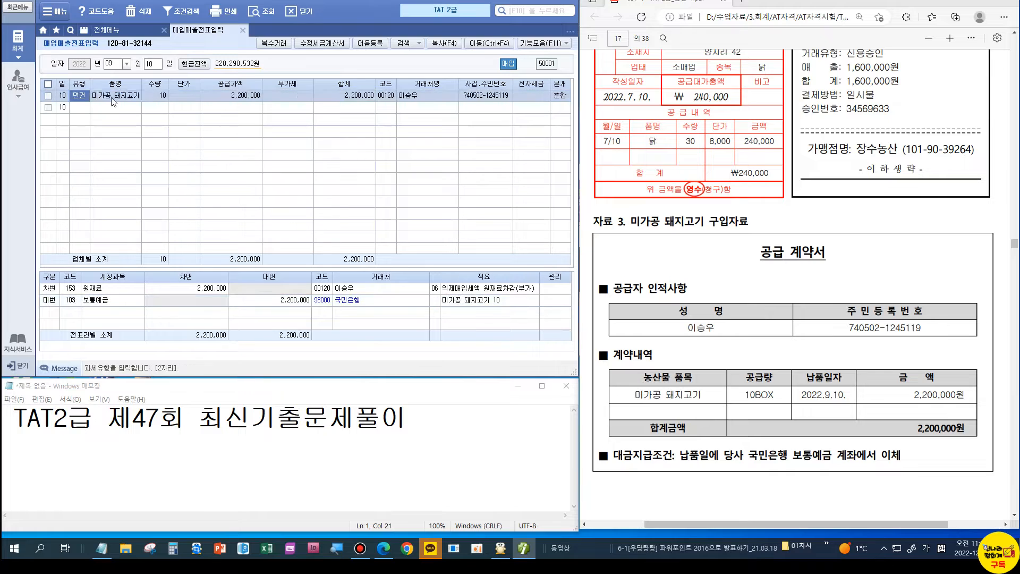
pyautogui.click(243, 30)
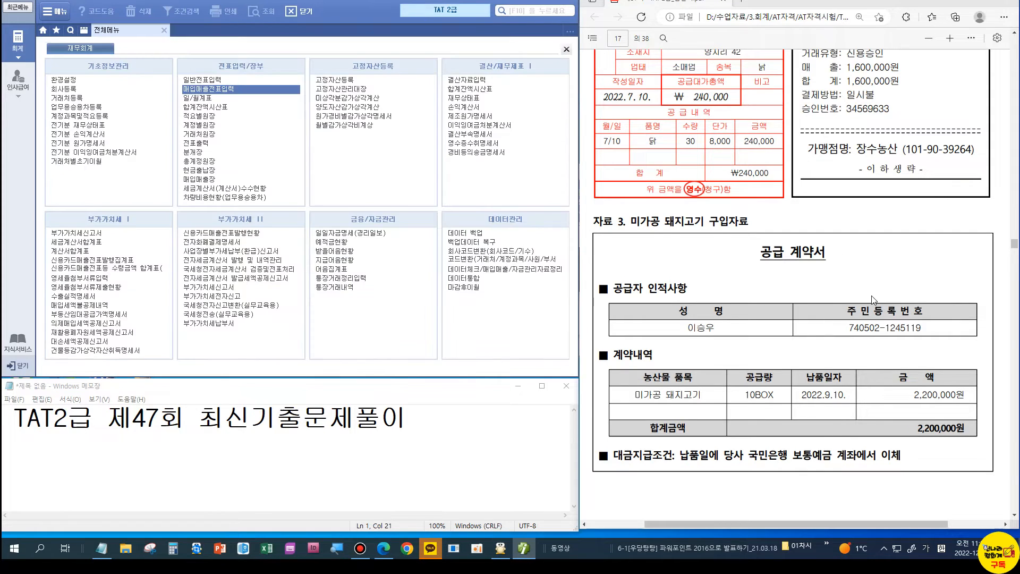
# Step: Open 의제매입세액공제신고서 for 07–09, select 장수농산, and show totals 3,800,000 / 146,153
pyautogui.scroll(-8, 796, 266)
pyautogui.scroll(-3, 746, 379)
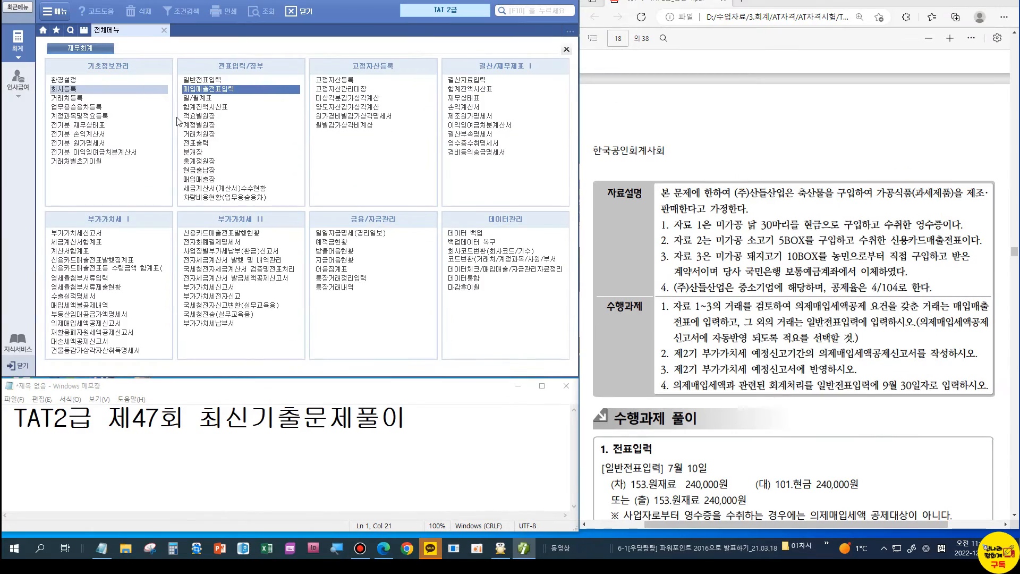
pyautogui.click(71, 323)
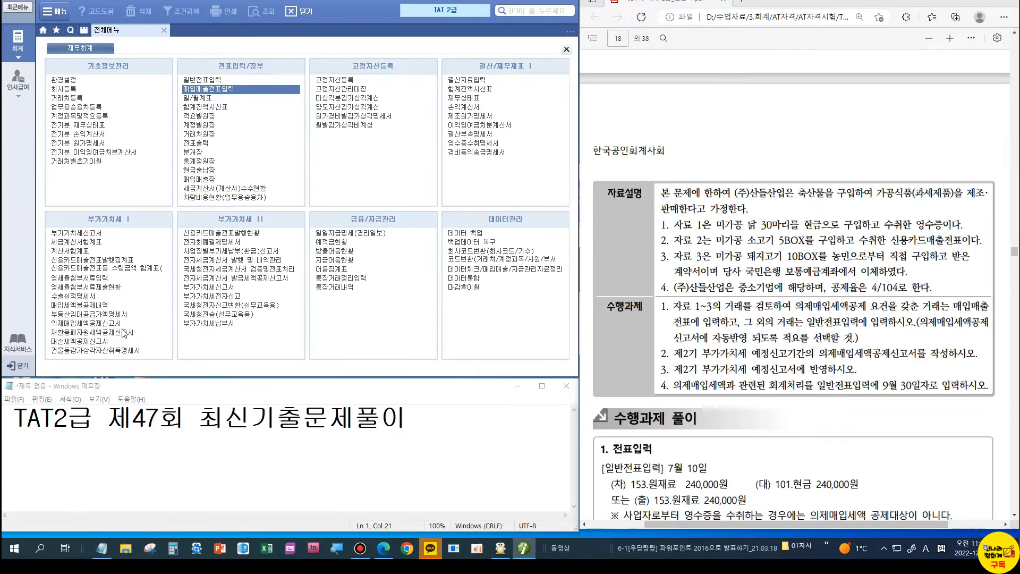
pyautogui.doubleClick(224, 323)
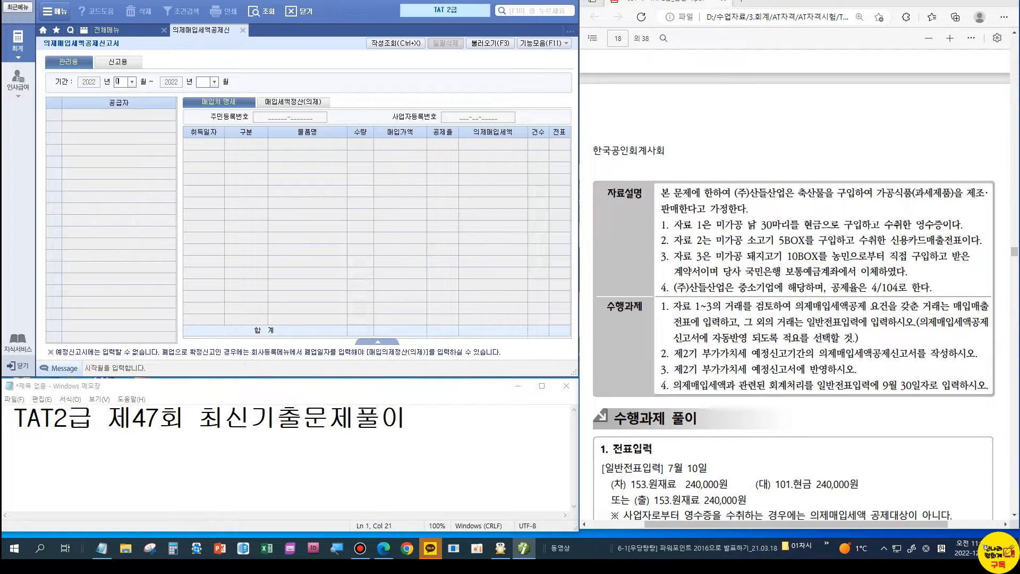
pyautogui.write('0709')
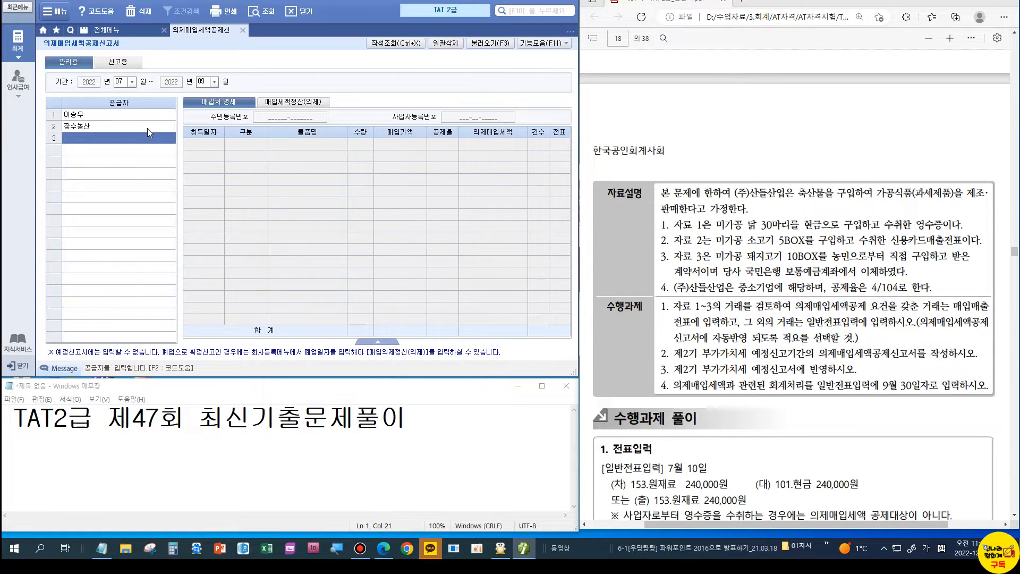
pyautogui.click(147, 126)
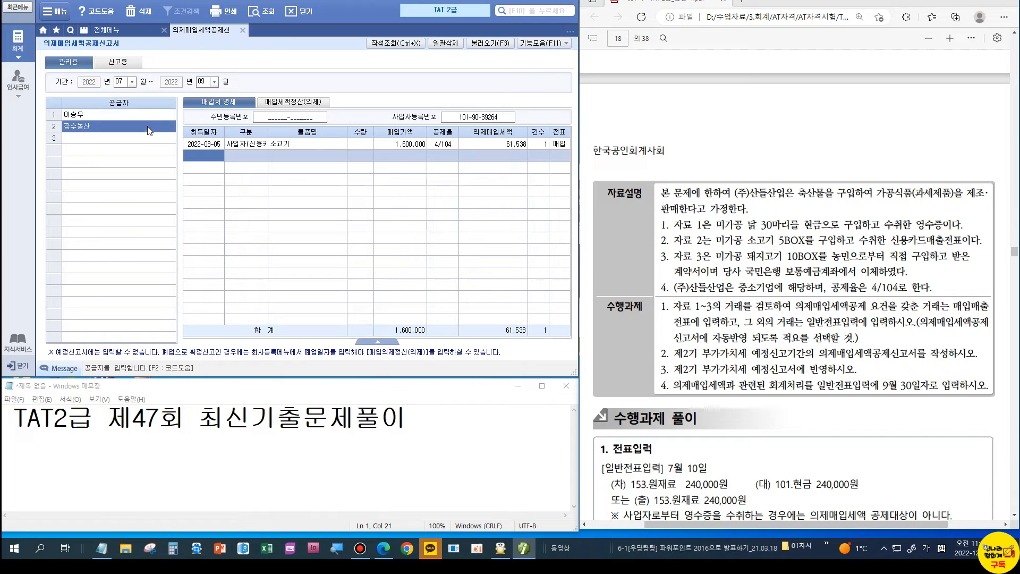
pyautogui.click(367, 342)
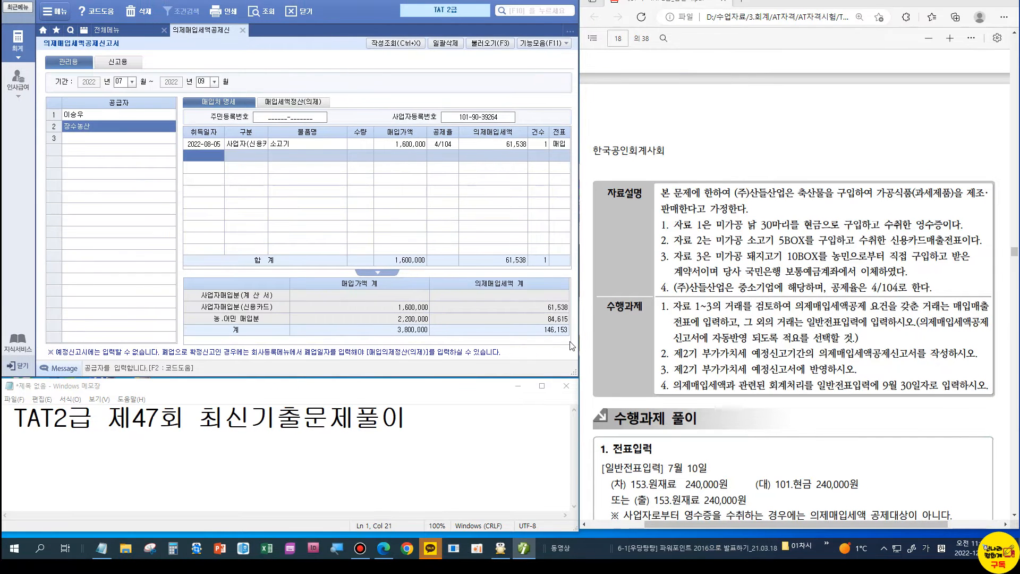
# Step: In Notepad, write '부가세대급금146,153/원재료 146,153 적요8'
pyautogui.click(372, 461)
pyautogui.write('146')
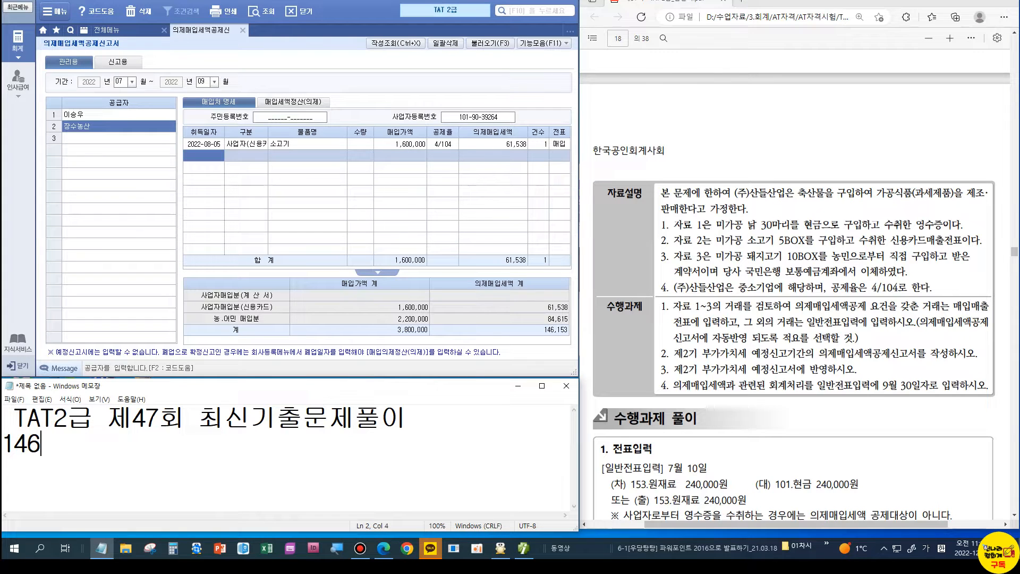
pyautogui.write(',153')
pyautogui.press('Home')
pyautogui.write('부가세대급금')
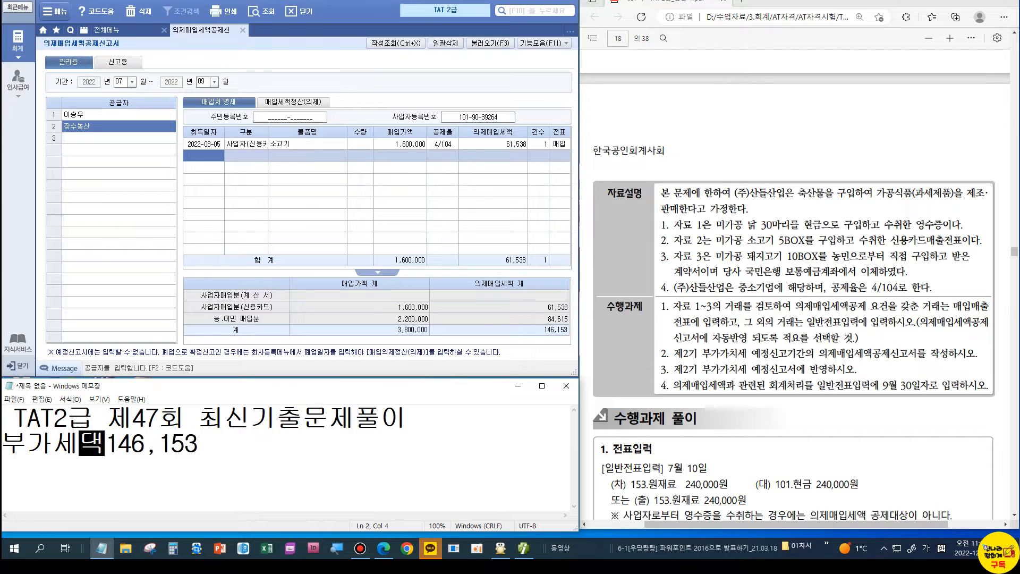
pyautogui.press('End')
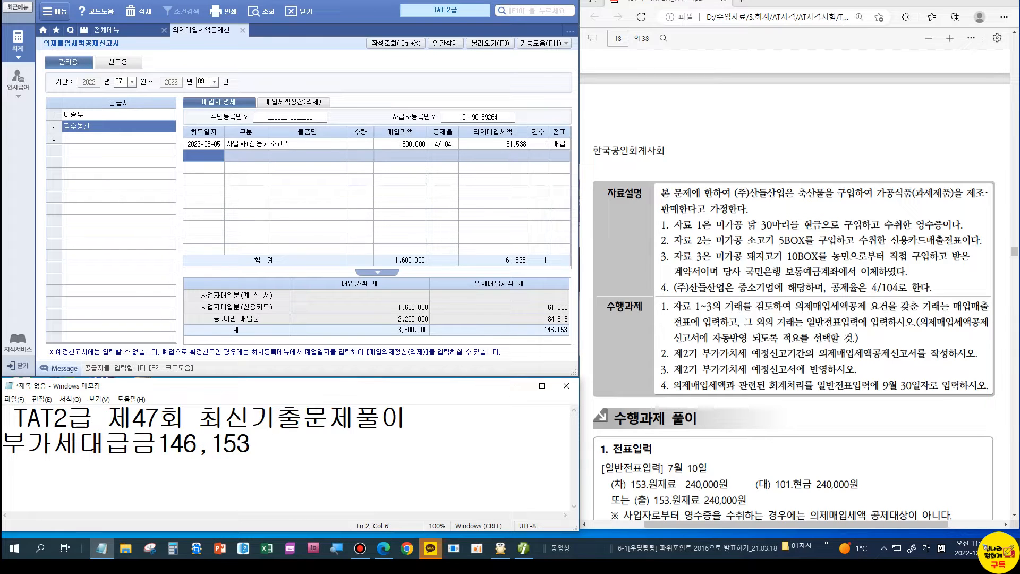
pyautogui.write('/원재')
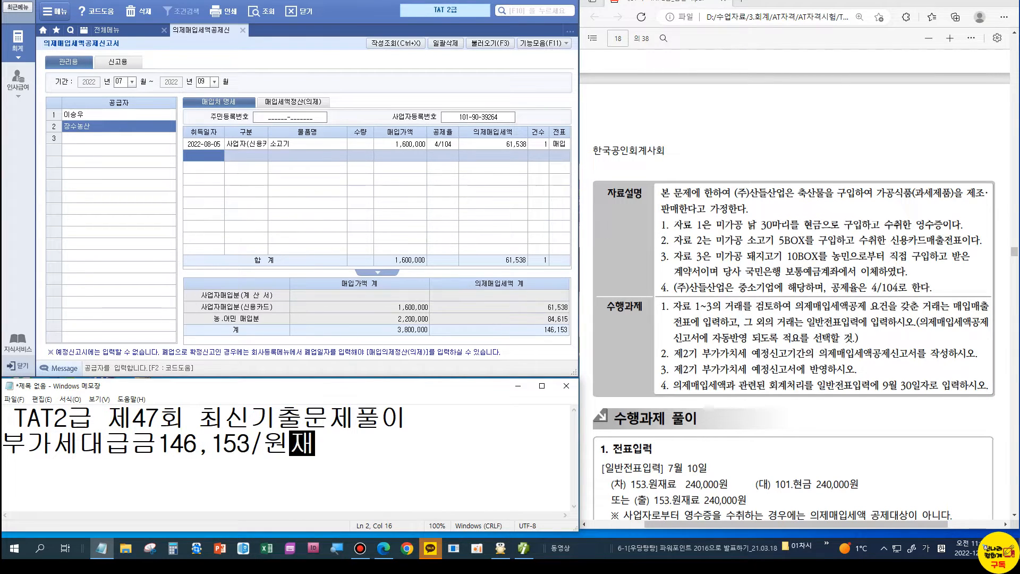
pyautogui.write('료 146')
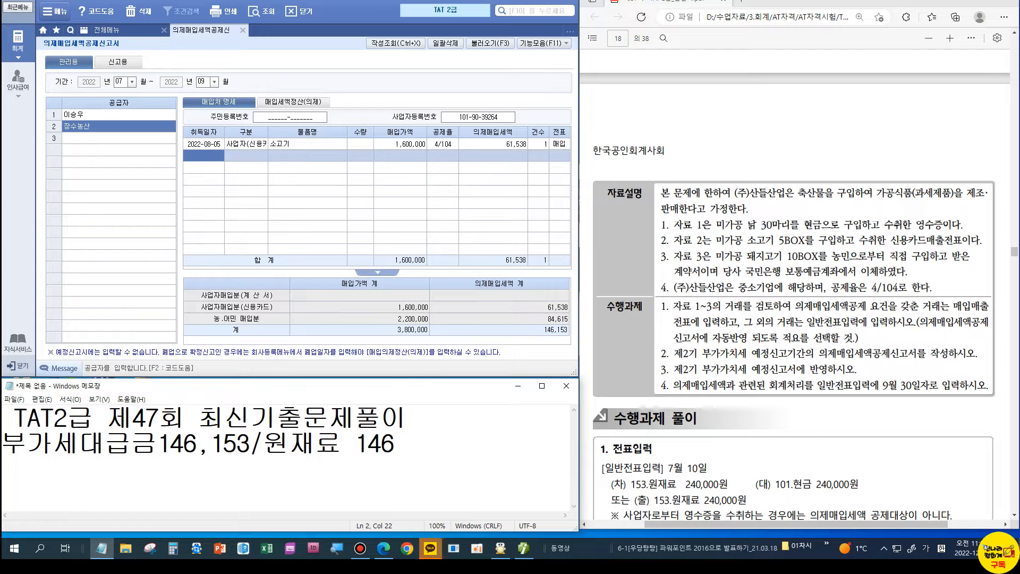
pyautogui.write('153')
pyautogui.press('Left')
pyautogui.press('Left')
pyautogui.press('Left')
pyautogui.write(',')
pyautogui.press('End')
pyautogui.write('적요8')
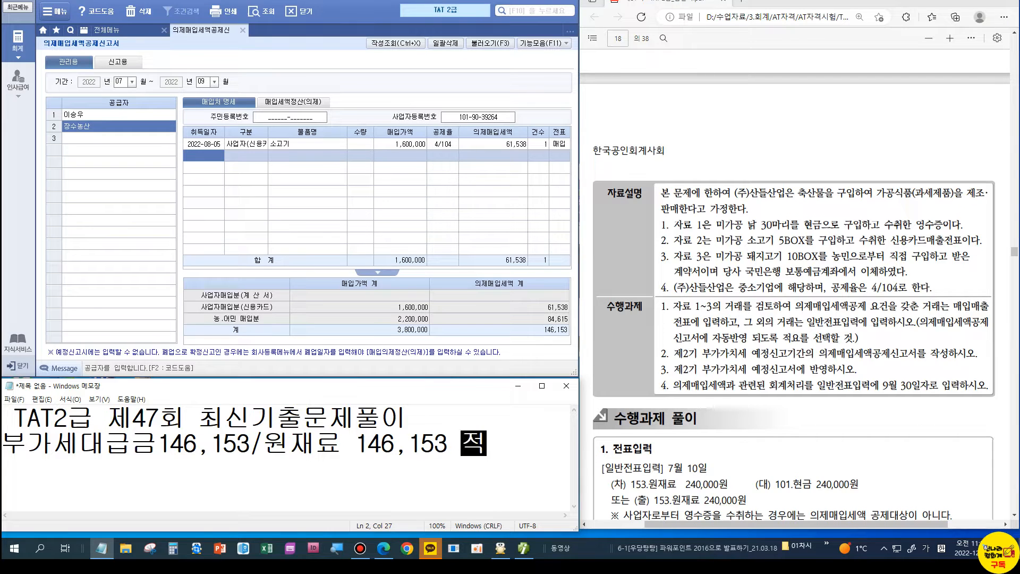
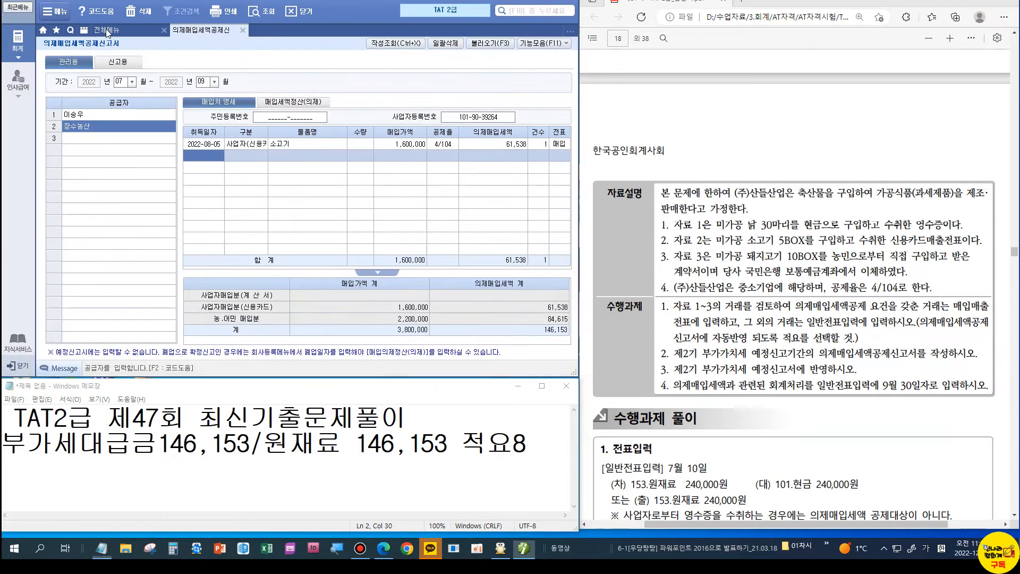
# Step: Enter the 09/30 voucher debiting 135 부가세대급금 146,153 and crediting 153 원재료 146,153
pyautogui.click(89, 21)
pyautogui.click(210, 81)
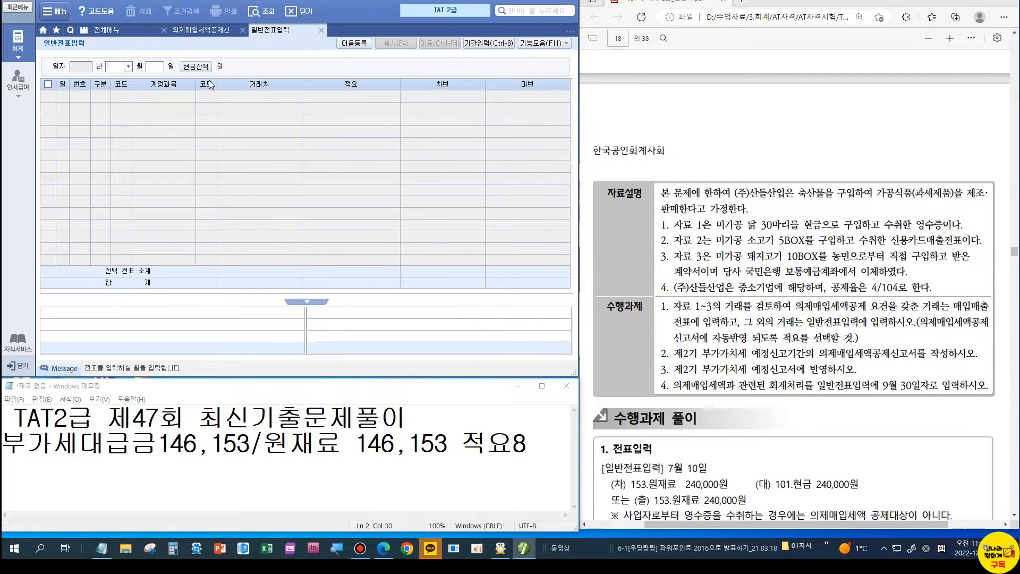
pyautogui.write('09')
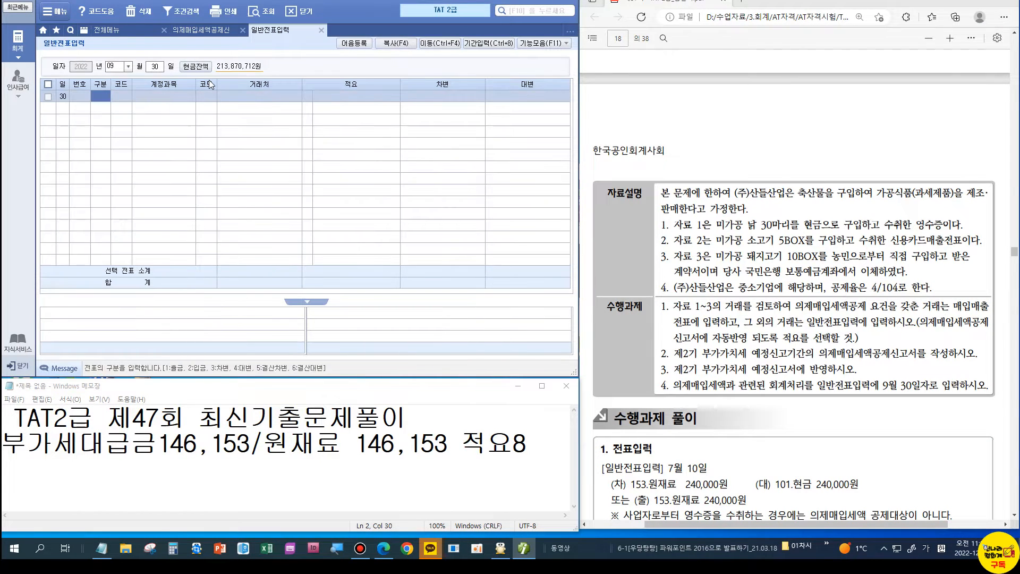
pyautogui.write('303135')
pyautogui.press('Return')
pyautogui.press('Return')
pyautogui.press('Return')
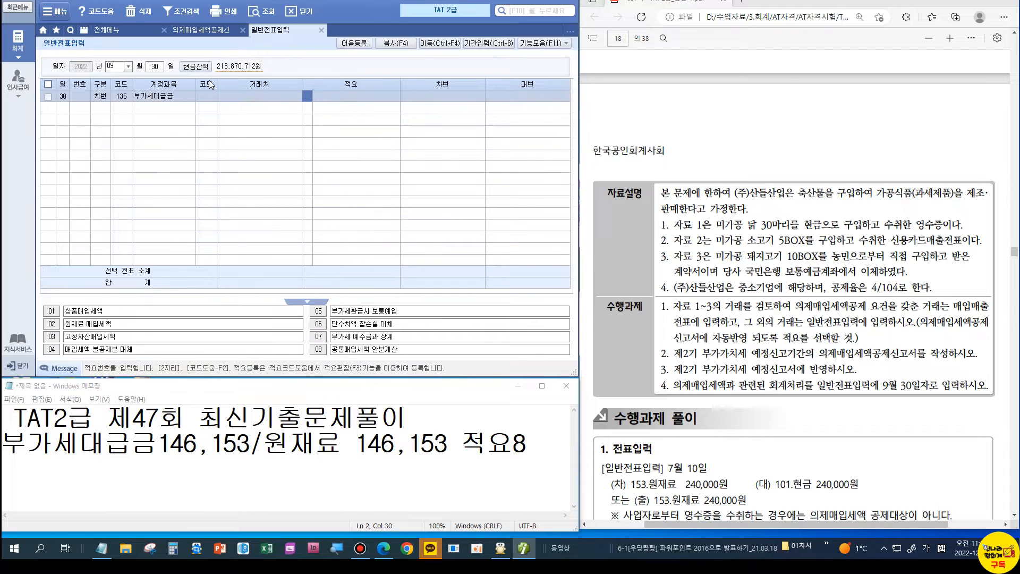
pyautogui.press('Return')
pyautogui.write('146153')
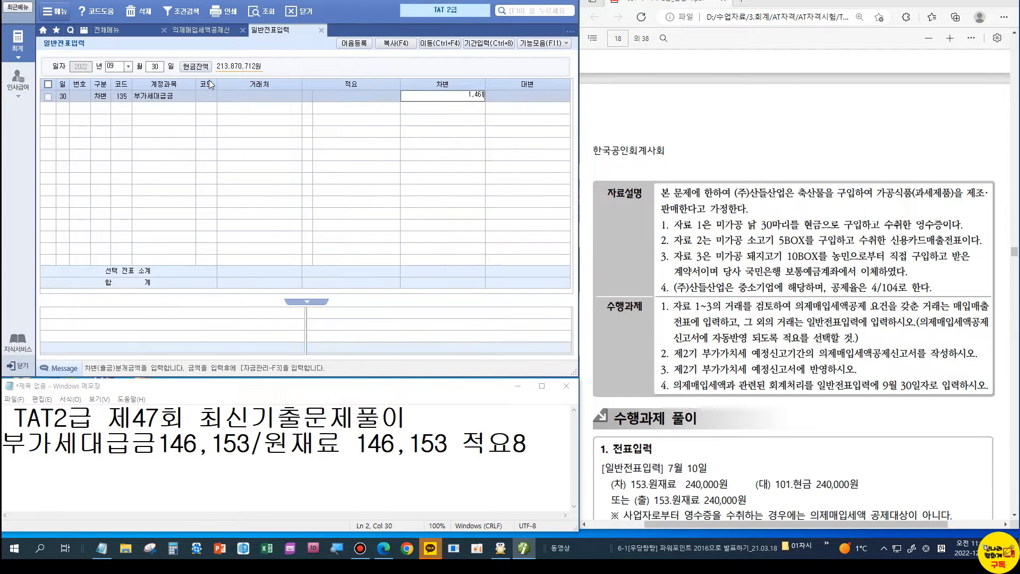
pyautogui.press('Return')
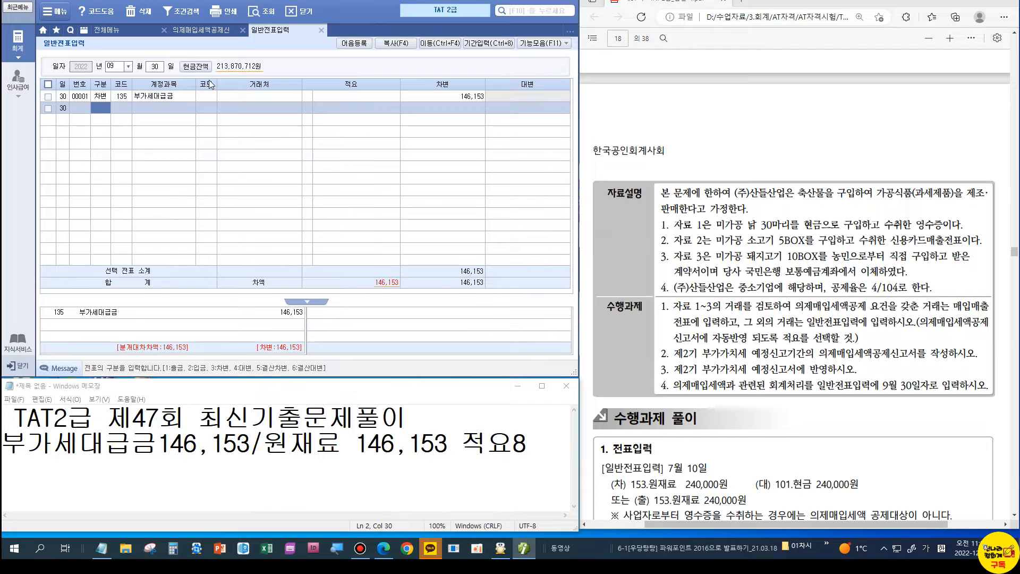
pyautogui.write('46,1')
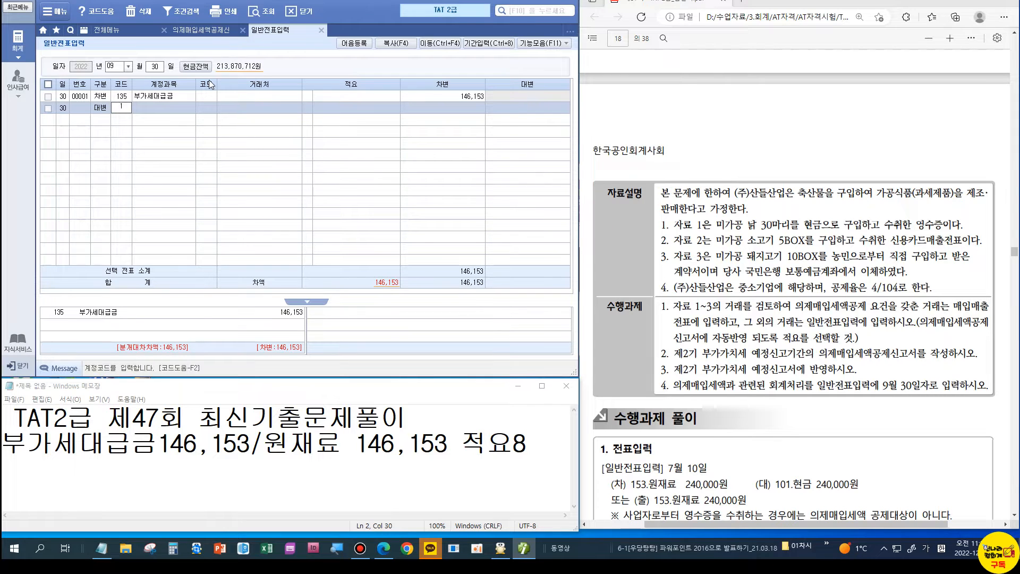
pyautogui.write('53')
pyautogui.press('Return')
pyautogui.press('Return')
pyautogui.press('Return')
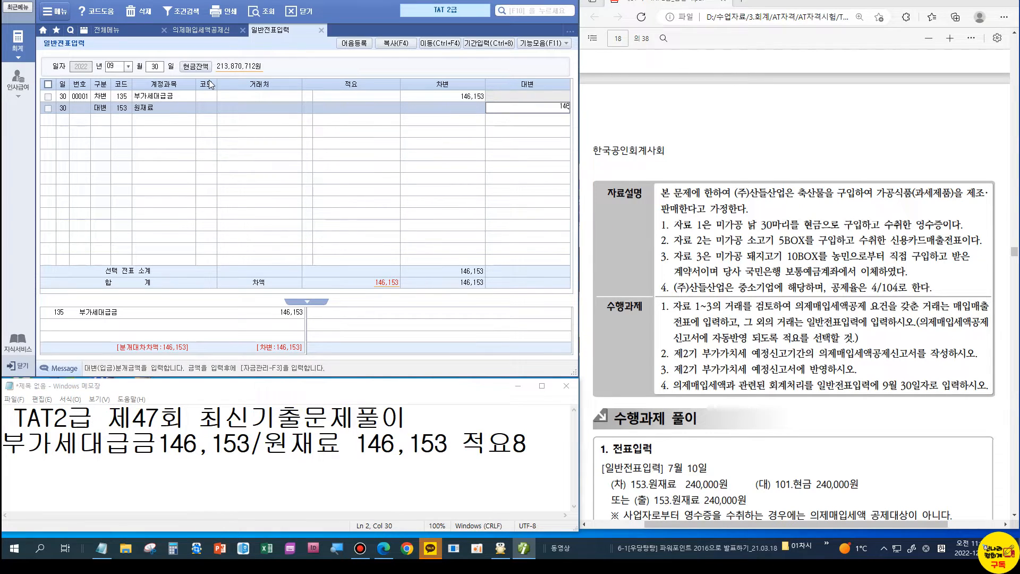
pyautogui.press('Return')
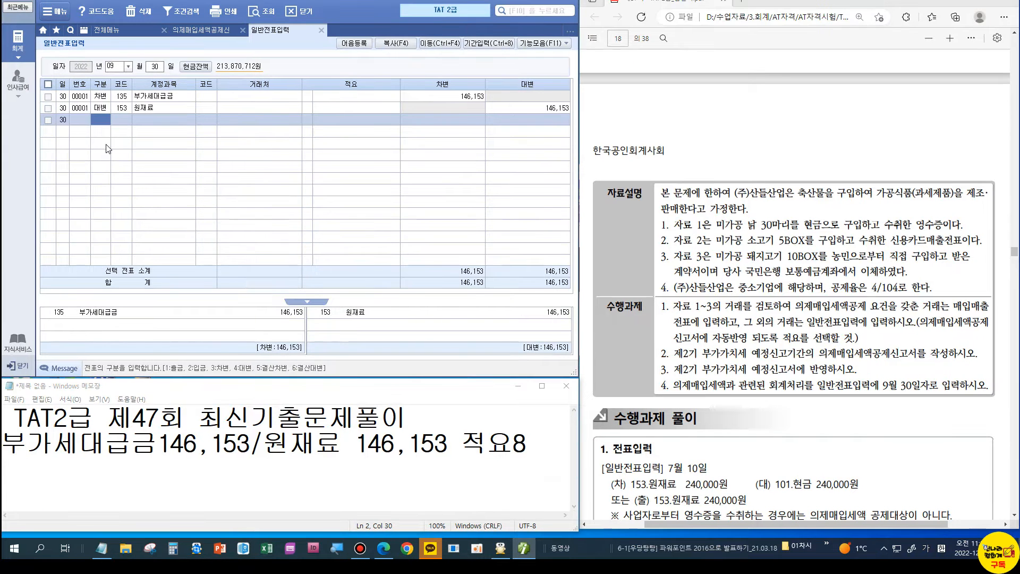
pyautogui.click(113, 30)
pyautogui.click(74, 233)
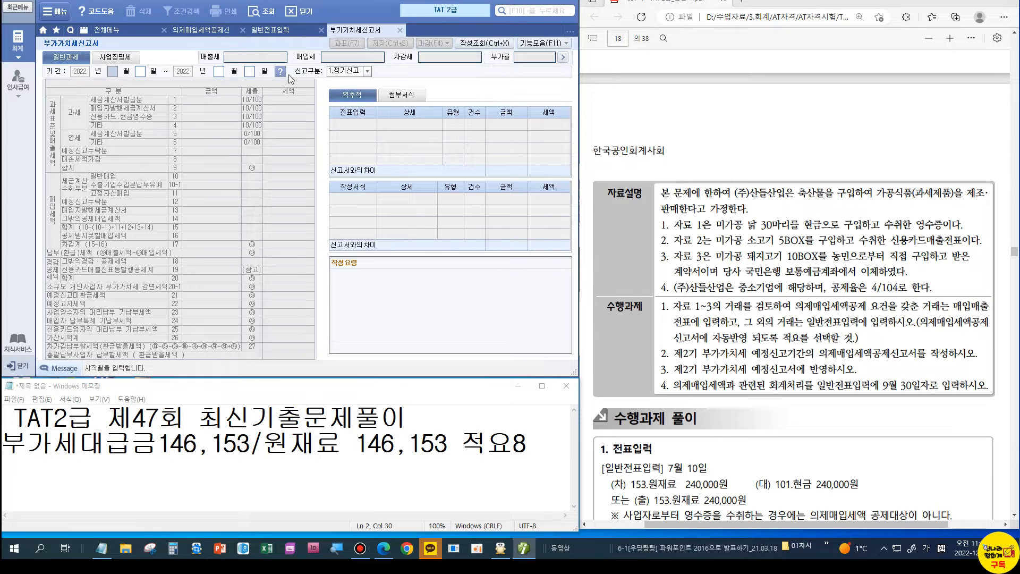
# Step: Load the 3/4분기 (07/01–09/30) VAT return and review line 14's 그밖의공제매입세액 breakdown
pyautogui.click(280, 71)
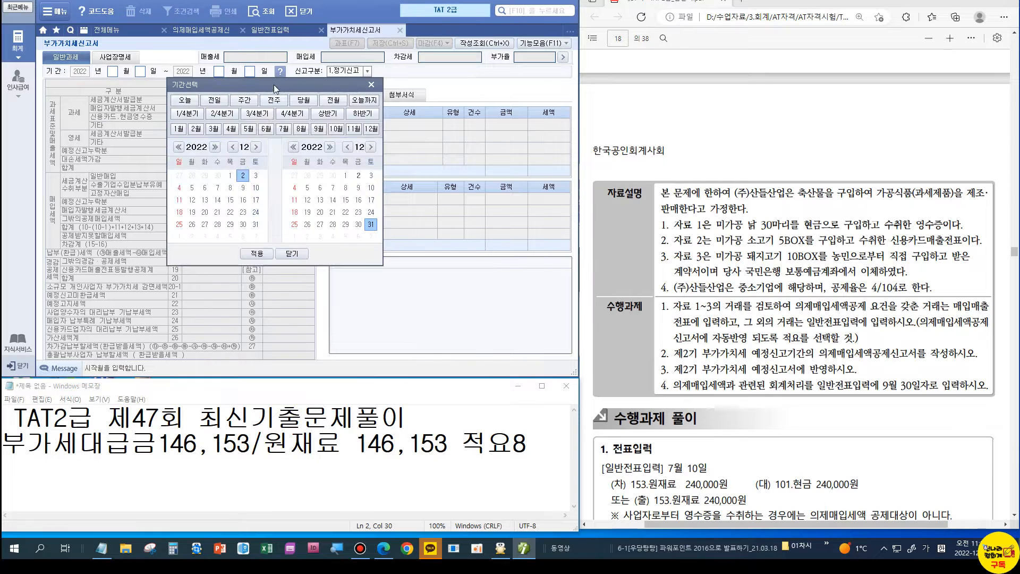
pyautogui.click(254, 115)
pyautogui.click(257, 253)
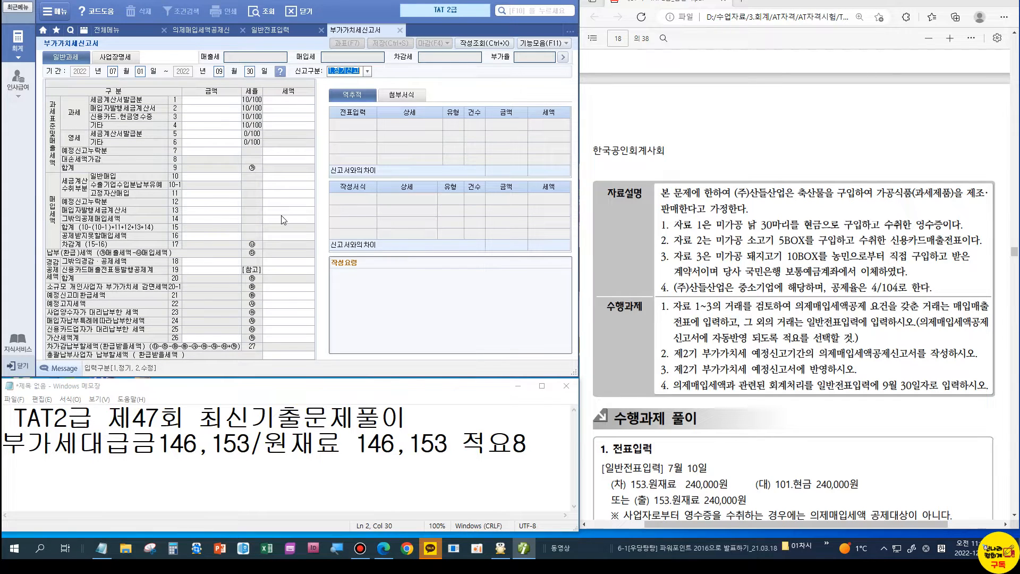
pyautogui.press('Return')
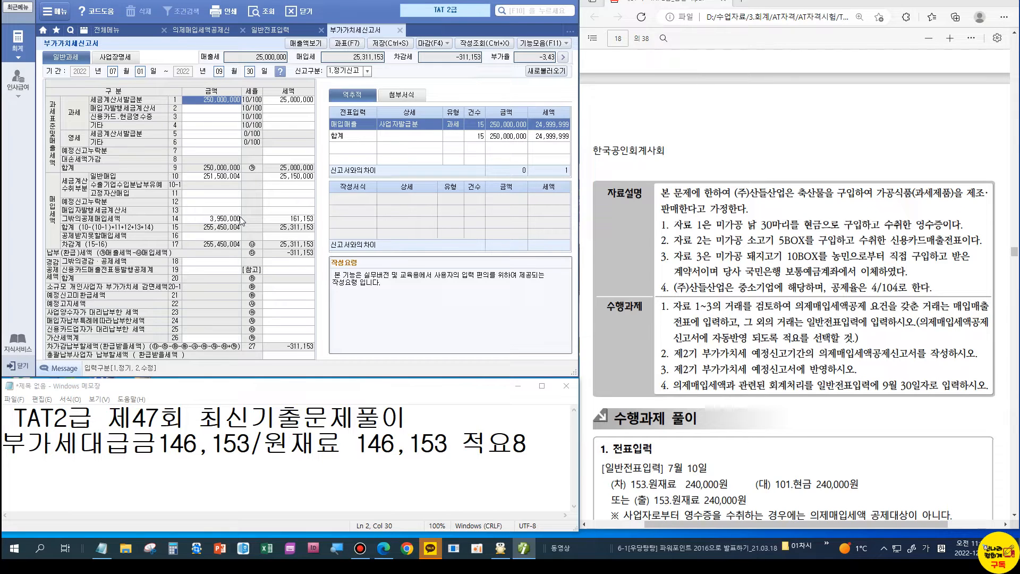
pyautogui.click(288, 218)
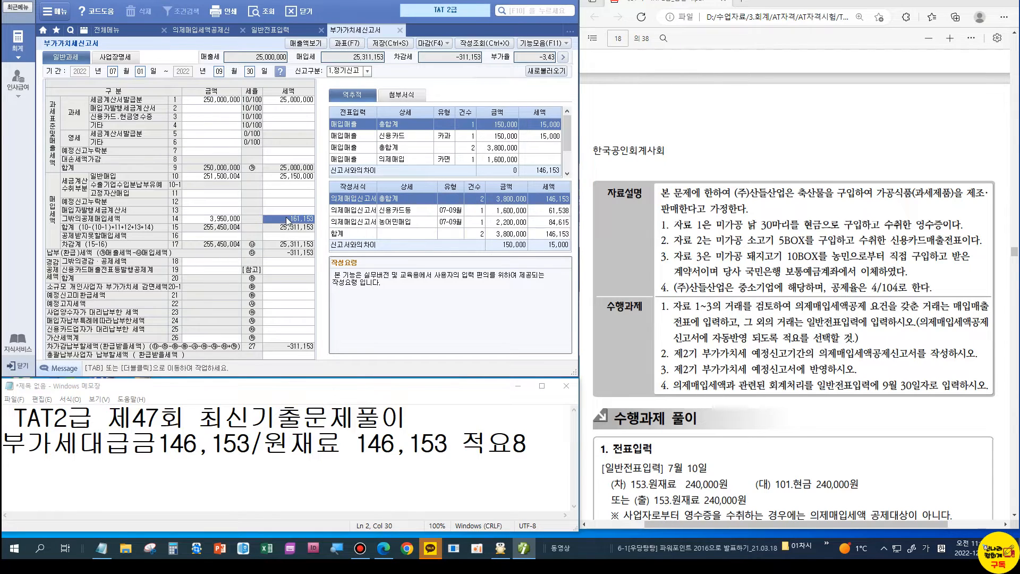
pyautogui.doubleClick(288, 218)
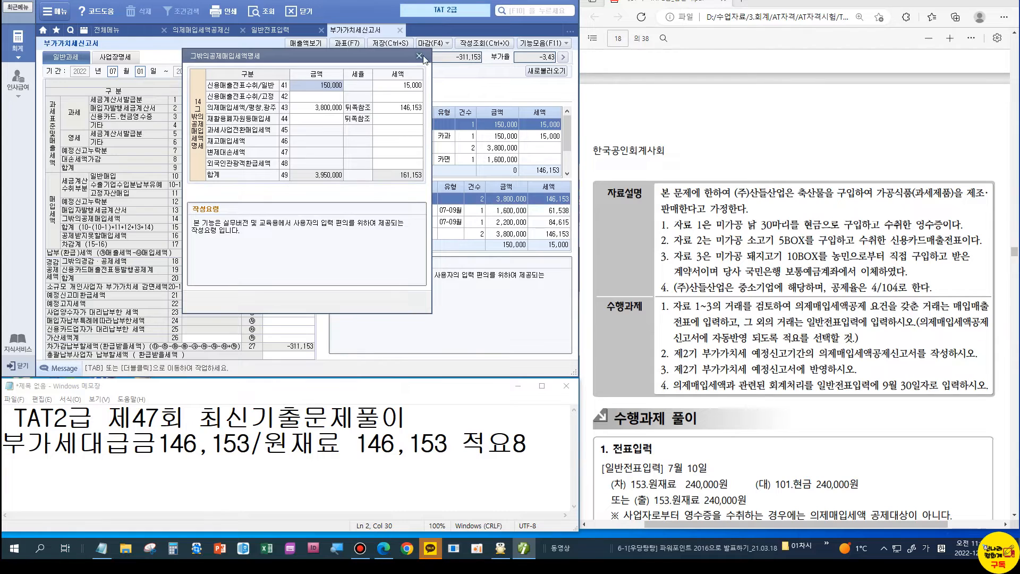
pyautogui.click(419, 54)
pyautogui.scroll(-5, 701, 286)
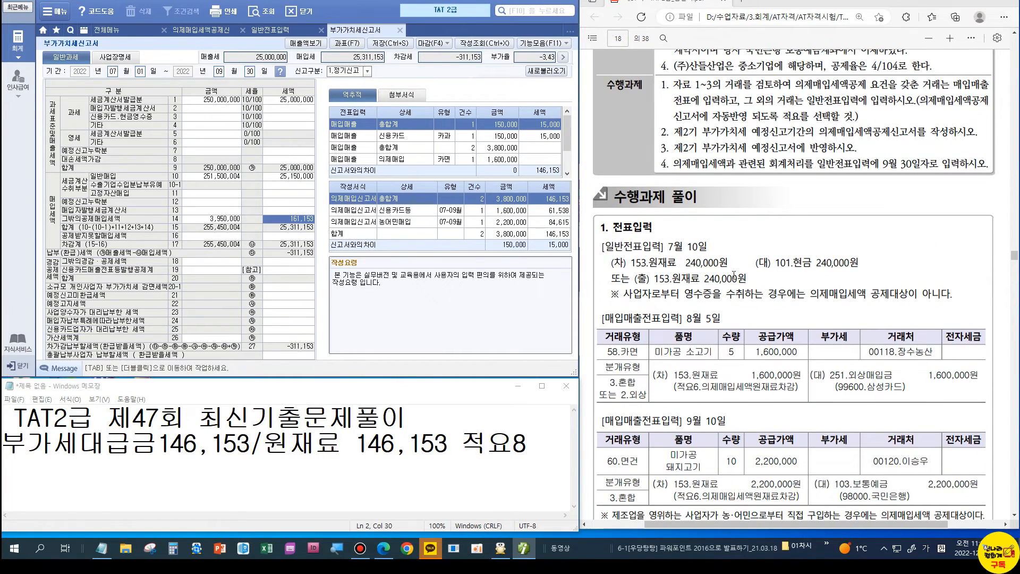
# Step: Scroll the exam PDF to the next problem's 자료설명 and 수행과제 on three purchase receipts
pyautogui.scroll(-2, 750, 285)
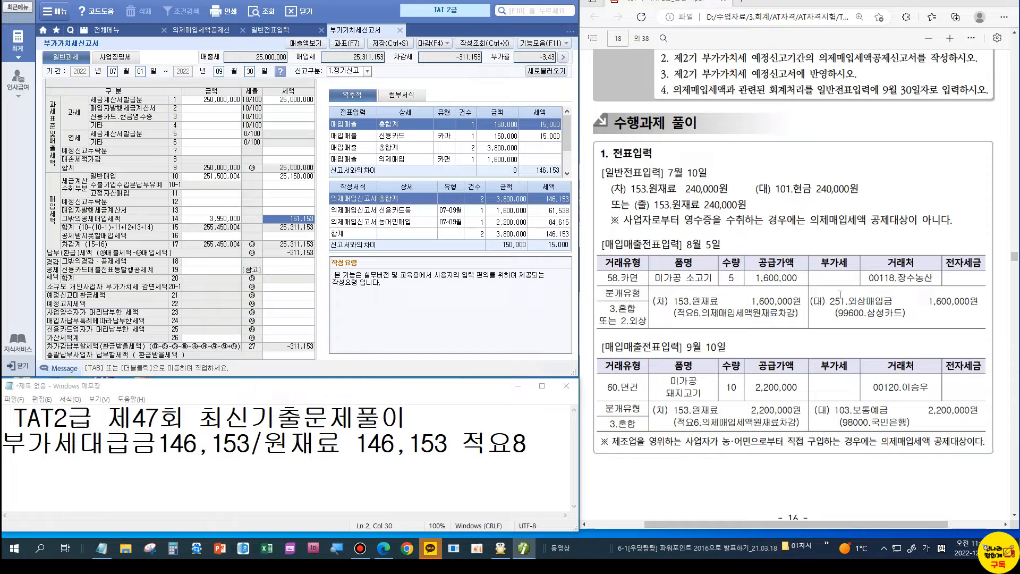
pyautogui.scroll(-1, 805, 356)
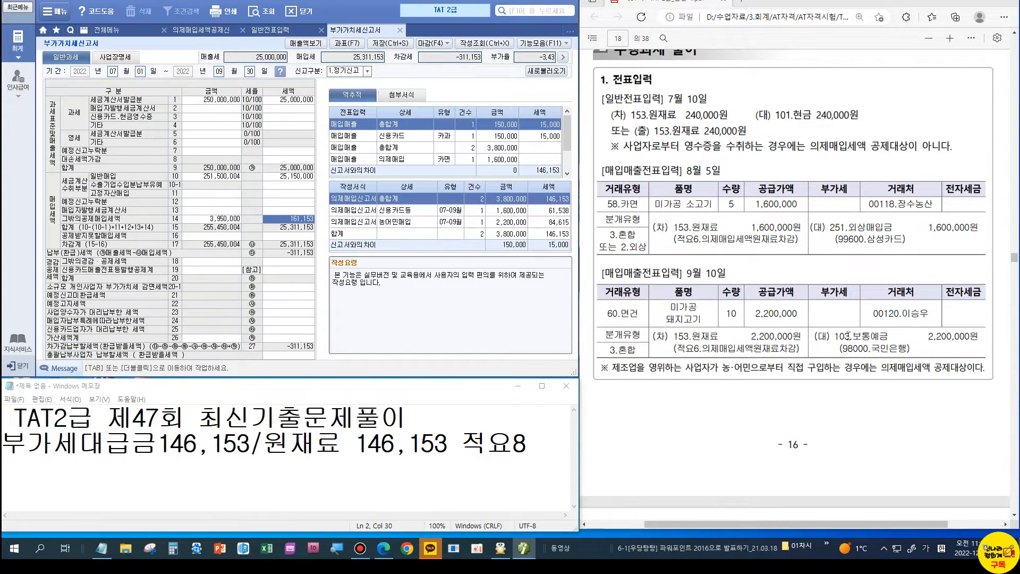
pyautogui.scroll(-4, 825, 348)
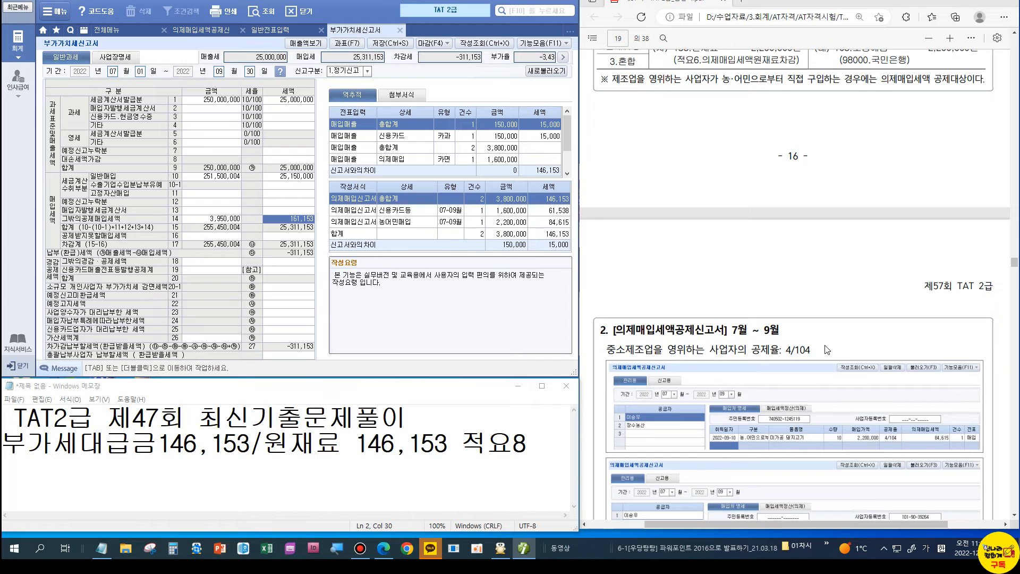
pyautogui.scroll(-5, 826, 349)
pyautogui.scroll(-2, 848, 363)
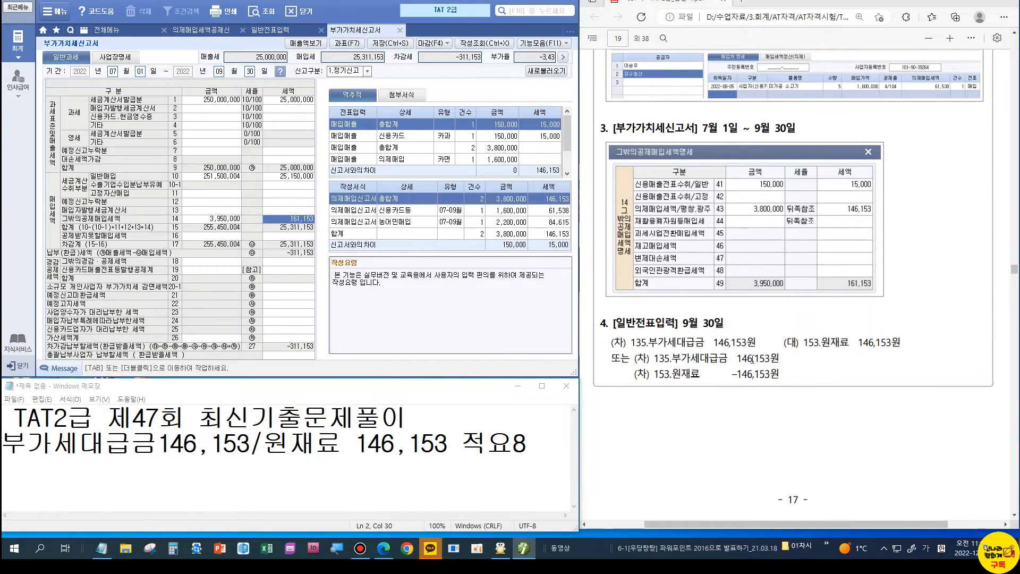
pyautogui.scroll(-1, 849, 366)
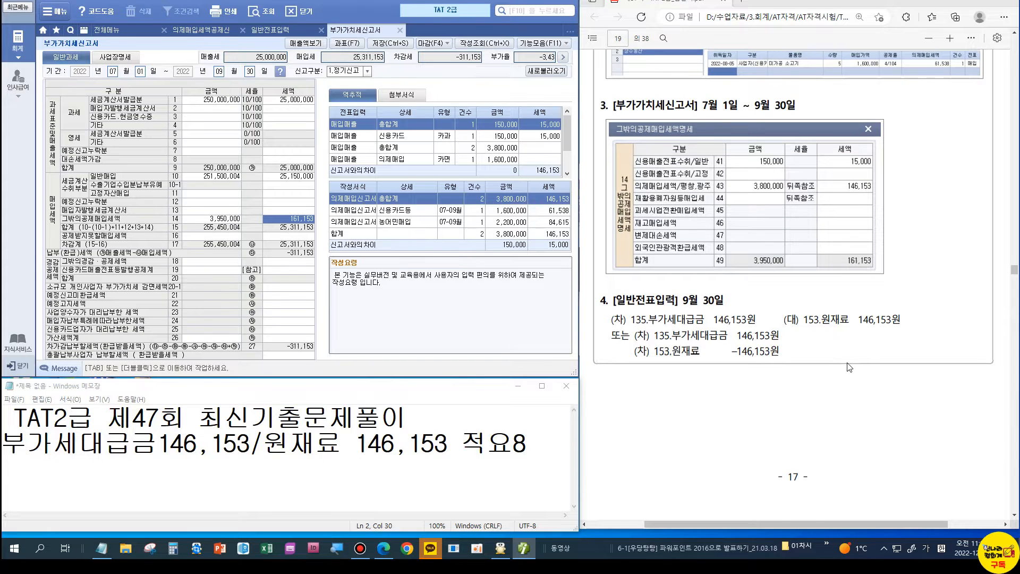
pyautogui.scroll(-6, 848, 366)
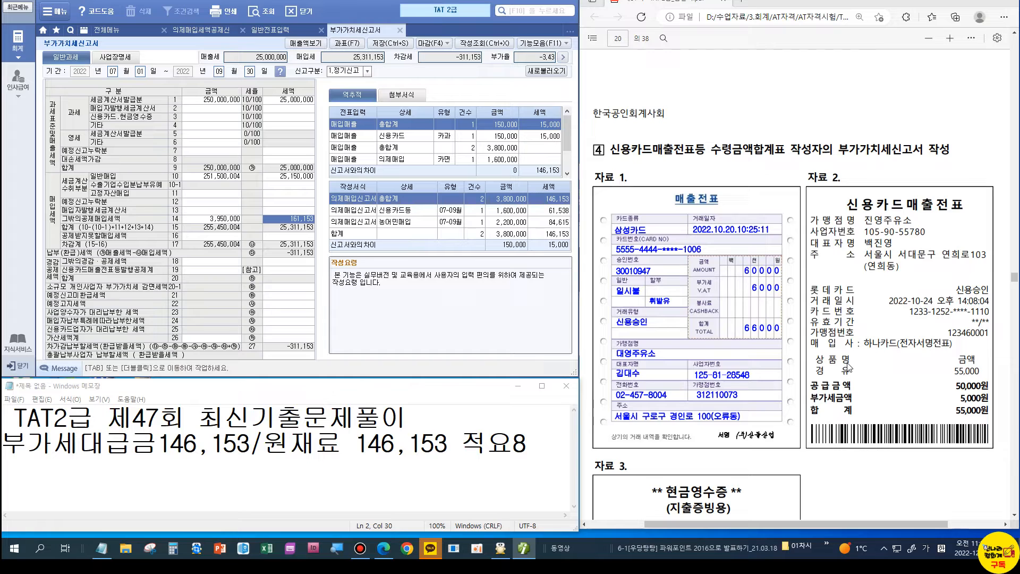
pyautogui.scroll(-5, 744, 360)
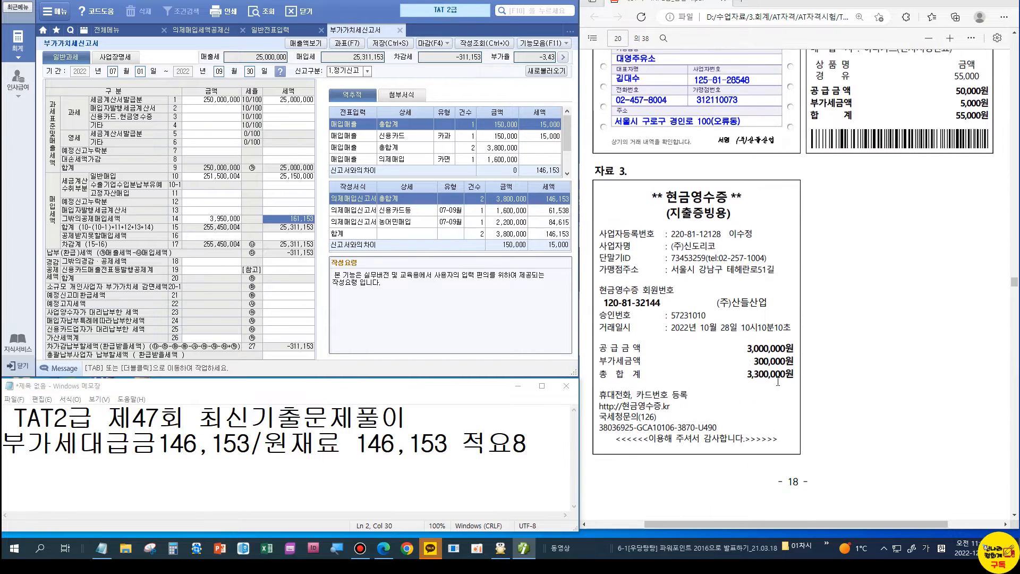
pyautogui.scroll(-3, 744, 361)
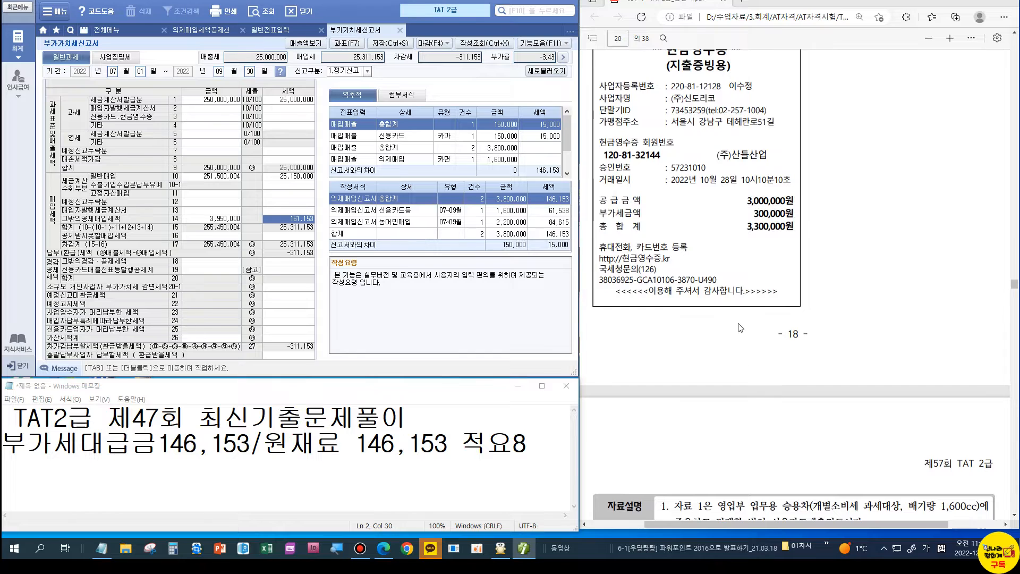
pyautogui.scroll(4, 740, 328)
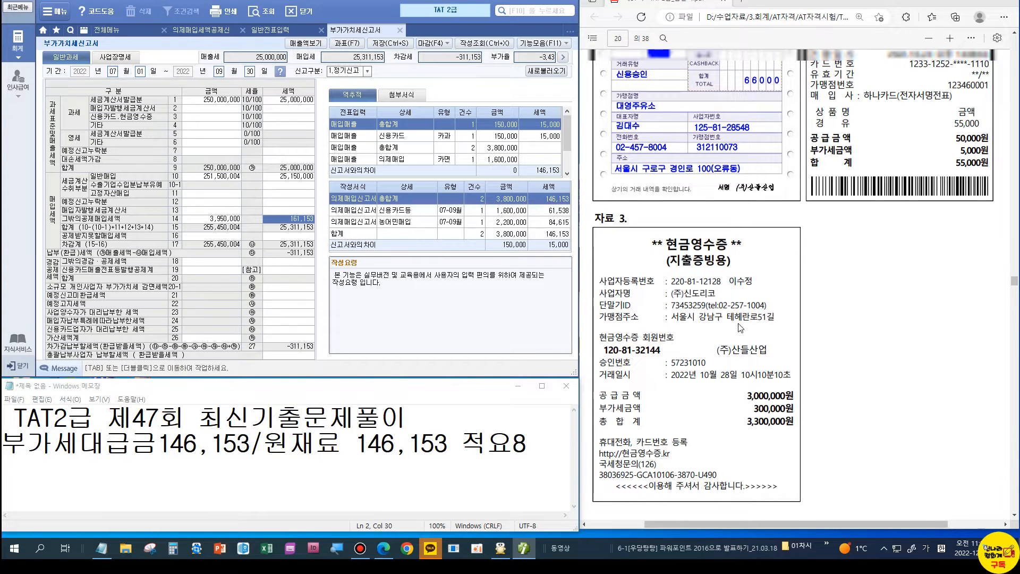
pyautogui.scroll(5, 740, 328)
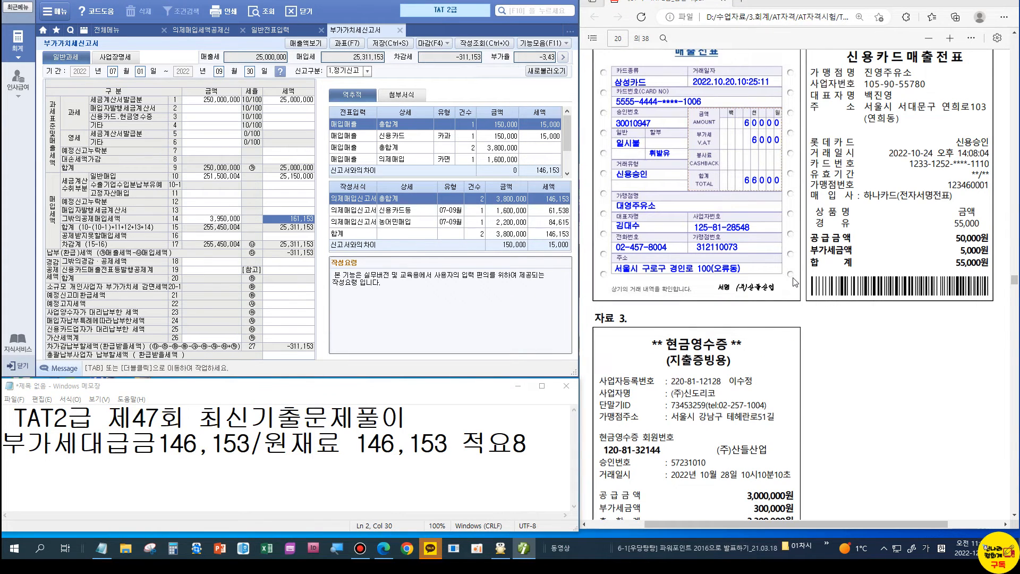
pyautogui.scroll(-3, 795, 282)
pyautogui.scroll(-2, 795, 282)
pyautogui.scroll(-7, 795, 282)
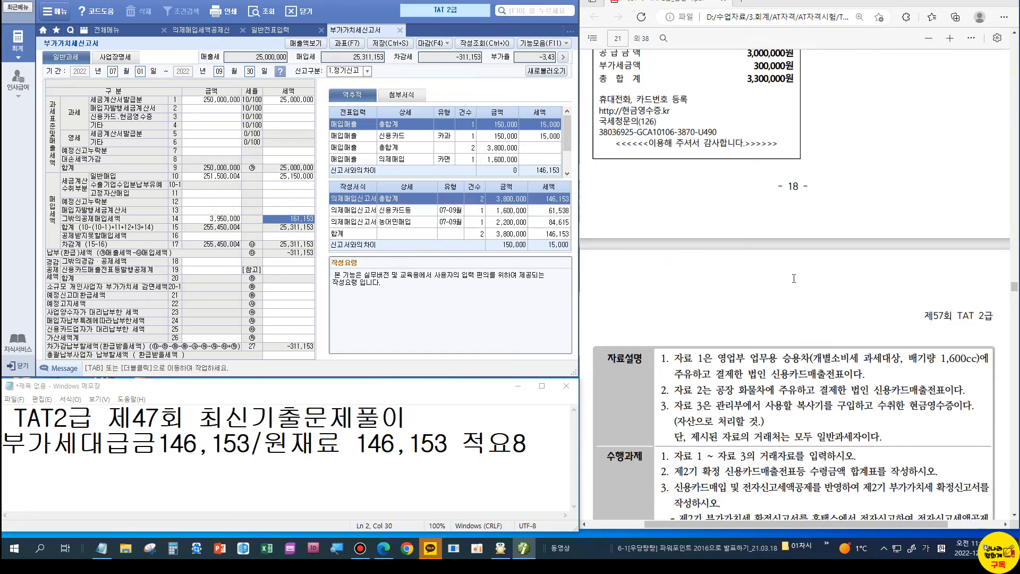
pyautogui.scroll(-1, 794, 278)
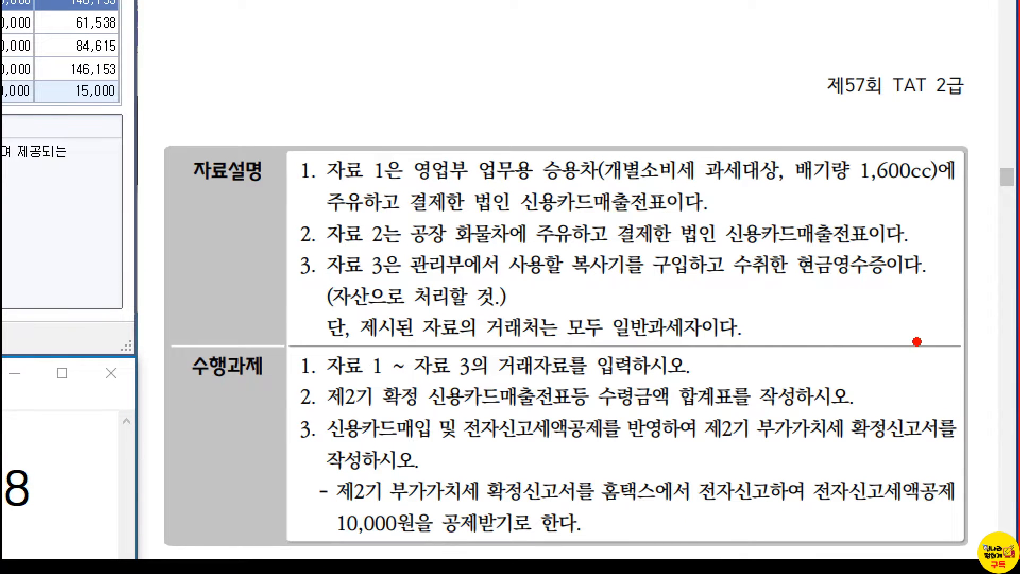
# Step: Annotate the exam PDF's 1,600cc passenger car, truck and copier cash-receipt items
pyautogui.moveTo(852, 178); pyautogui.dragTo(896, 186)
pyautogui.moveTo(591, 127); pyautogui.dragTo(559, 202)
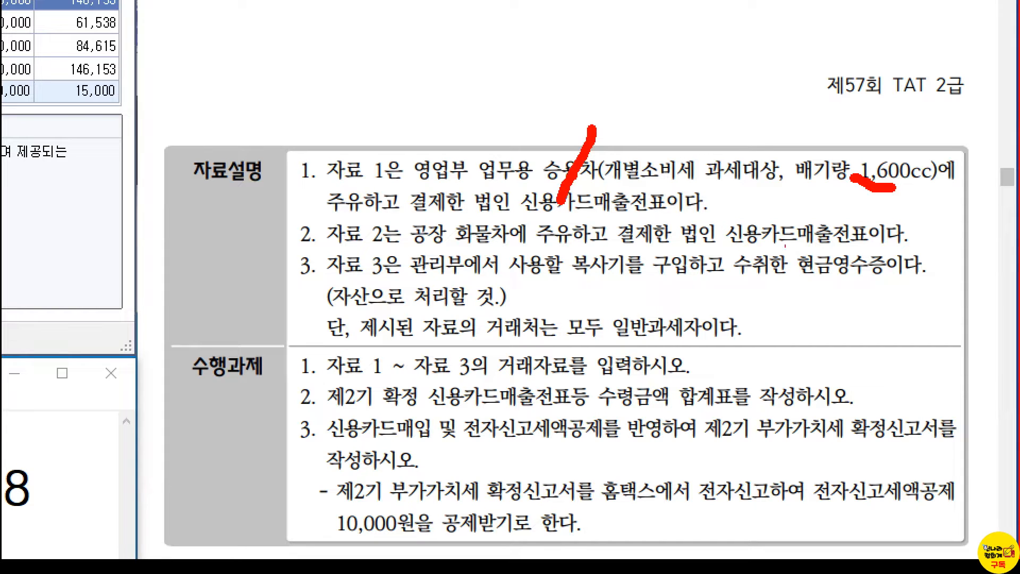
pyautogui.moveTo(959, 255)
pyautogui.mouseDown()
pyautogui.moveTo(931, 228)
pyautogui.moveTo(981, 231)
pyautogui.moveTo(971, 260)
pyautogui.mouseUp()
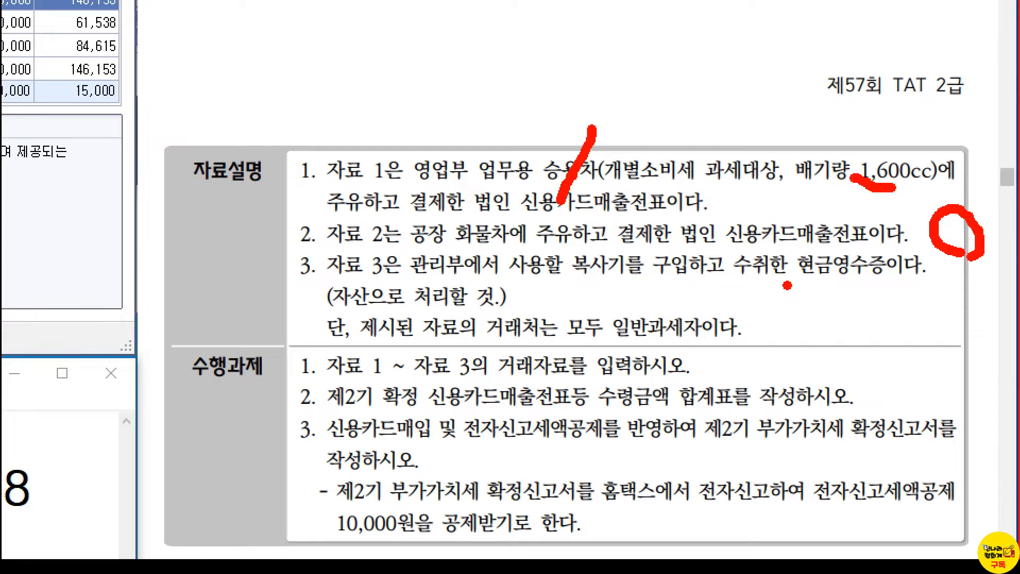
pyautogui.moveTo(765, 281); pyautogui.dragTo(809, 308)
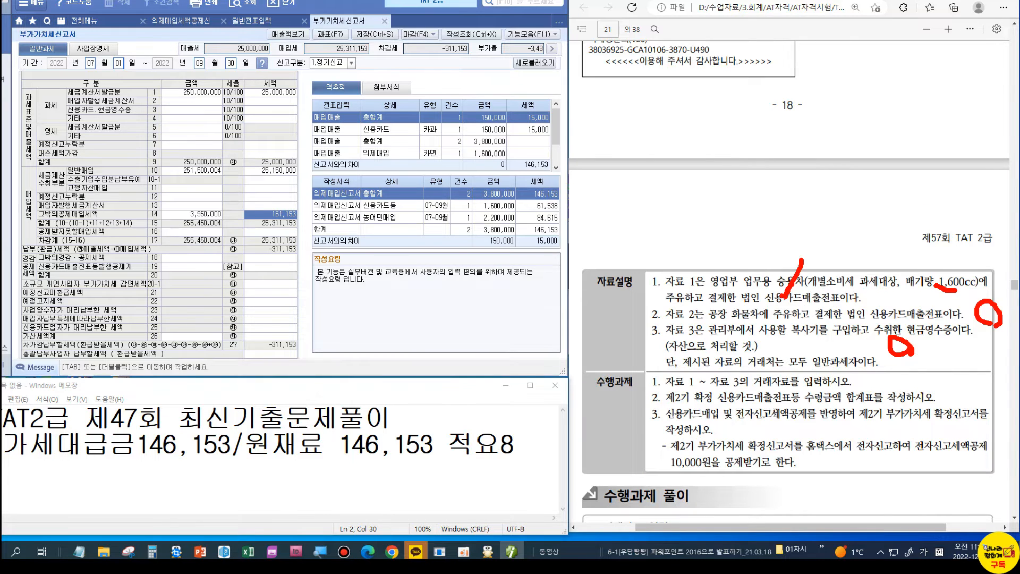
# Step: Close the VAT return, saving its data
pyautogui.scroll(4, 775, 412)
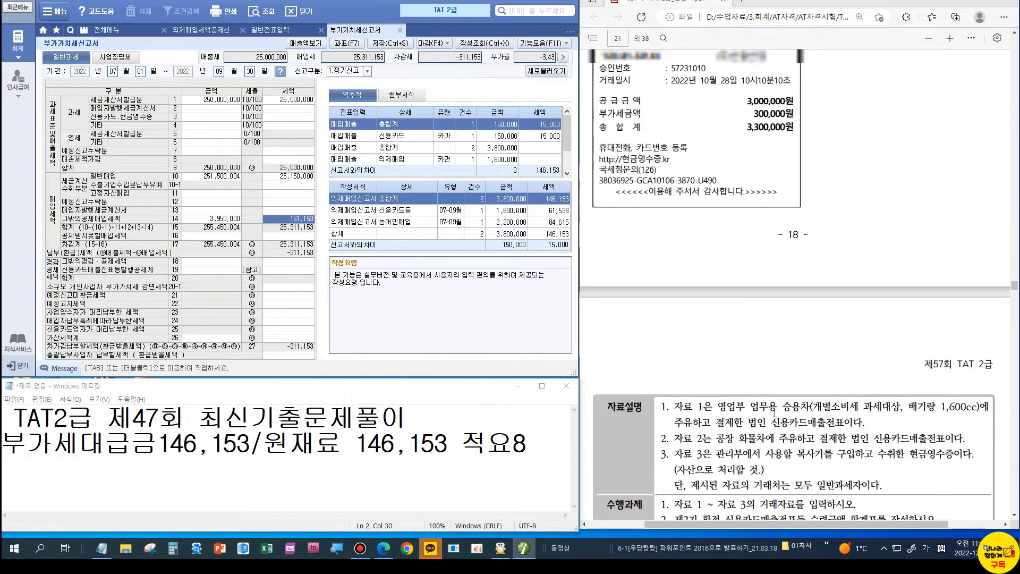
pyautogui.scroll(7, 774, 413)
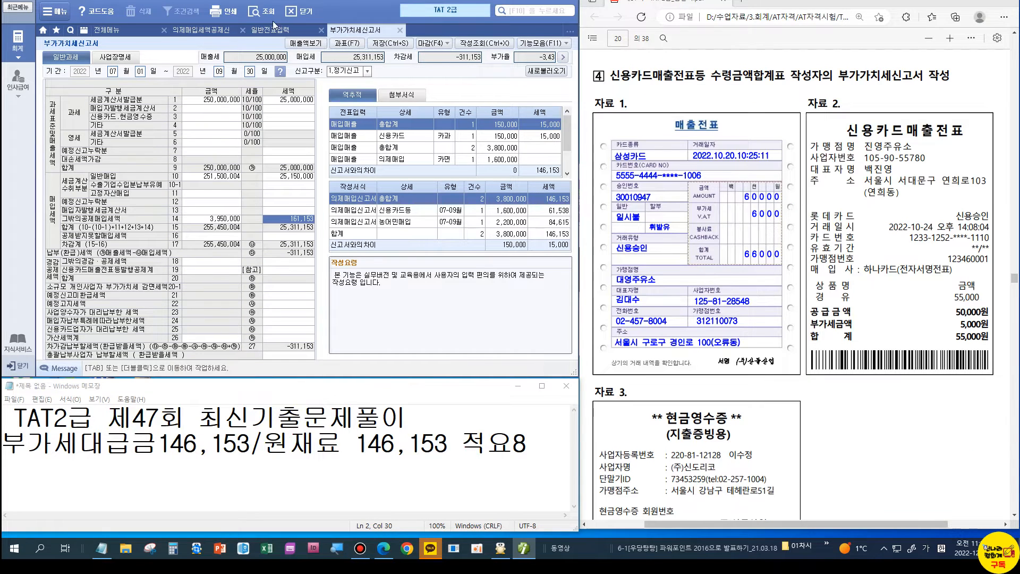
pyautogui.hotkey('ctrl', 's')
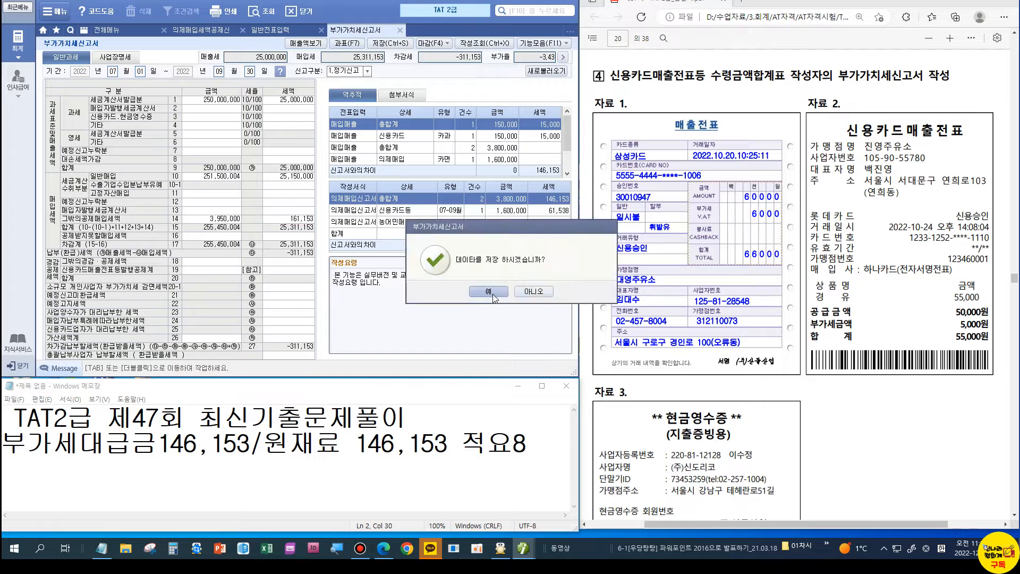
pyautogui.press('Return')
pyautogui.click(399, 29)
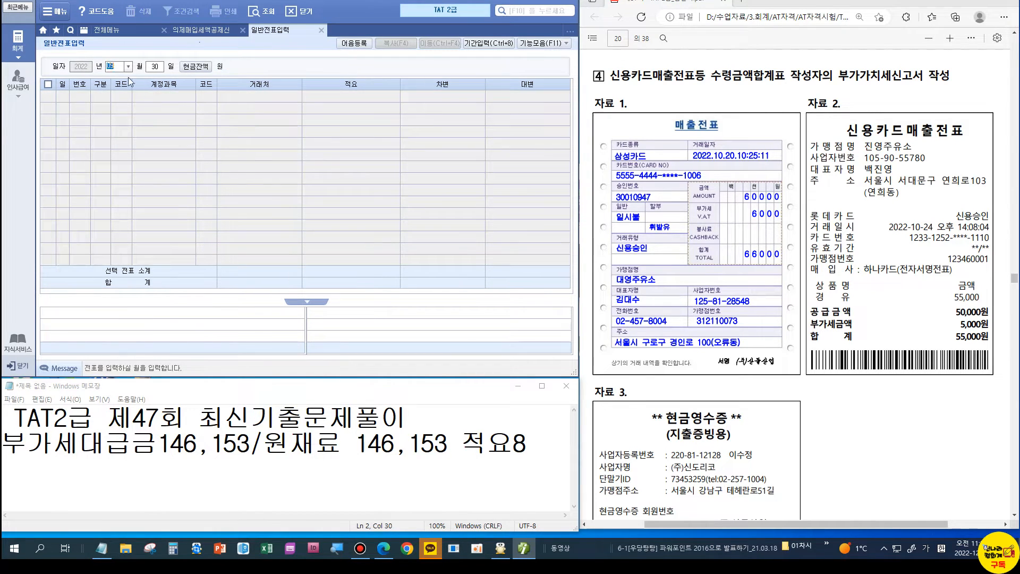
# Step: Start an October 20 general voucher debiting 822 차량유지비 66,000
pyautogui.write('10')
pyautogui.press('Return')
pyautogui.write('20')
pyautogui.press('Return')
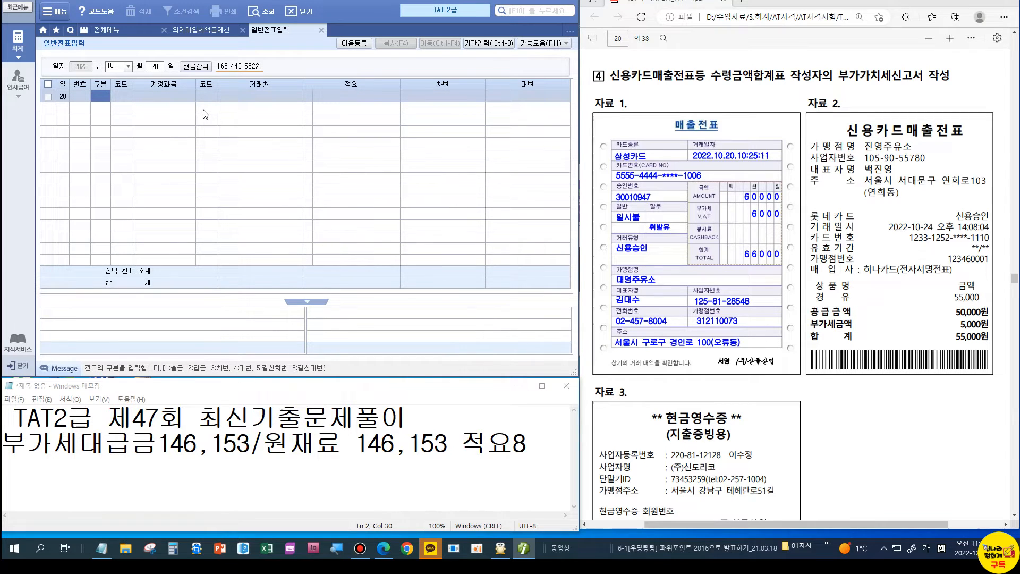
pyautogui.write('3')
pyautogui.press('Return')
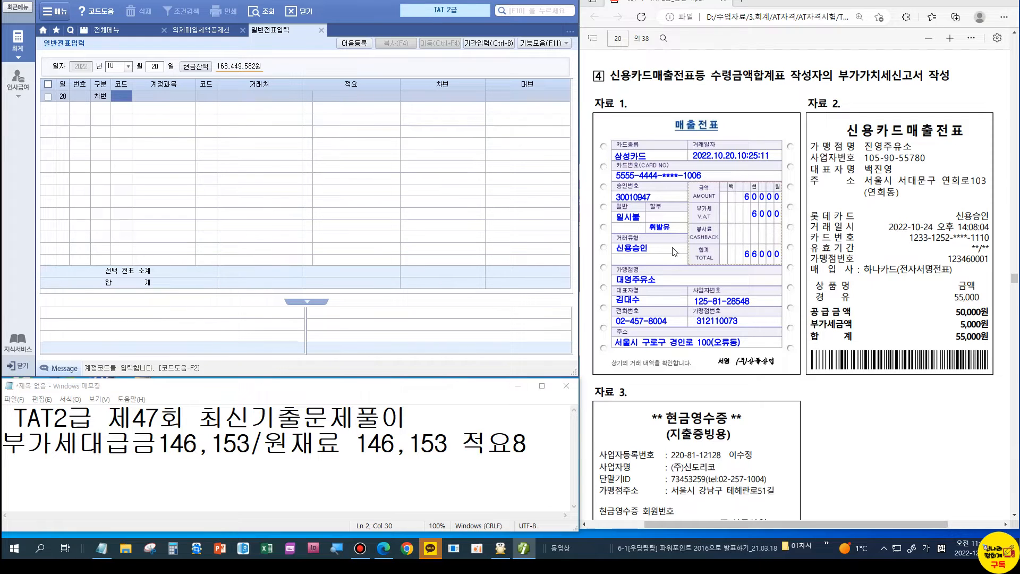
pyautogui.write('8')
pyautogui.write('원재')
pyautogui.press('Return')
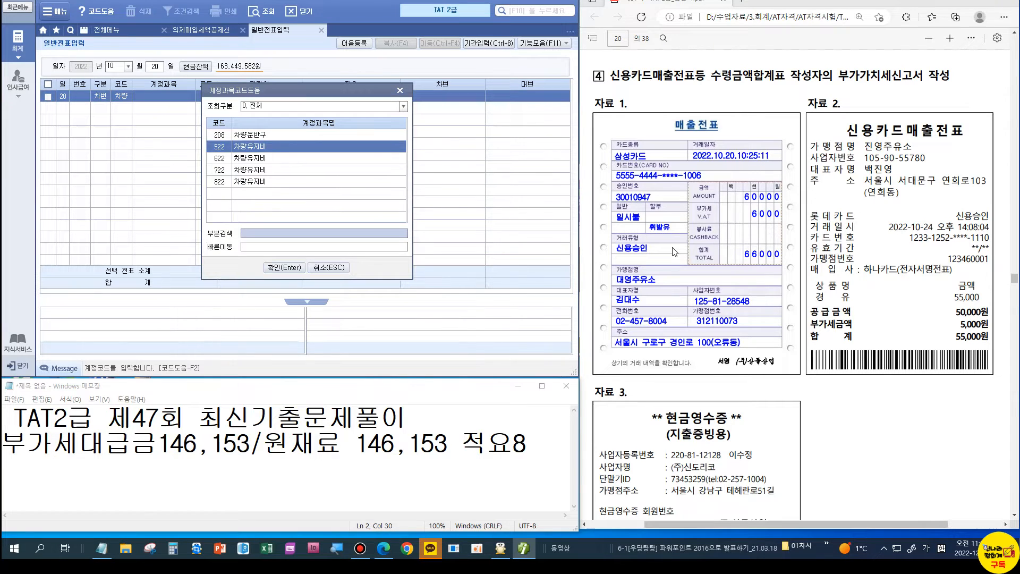
pyautogui.press('Down')
pyautogui.press('Down')
pyautogui.press('Down')
pyautogui.press('Return')
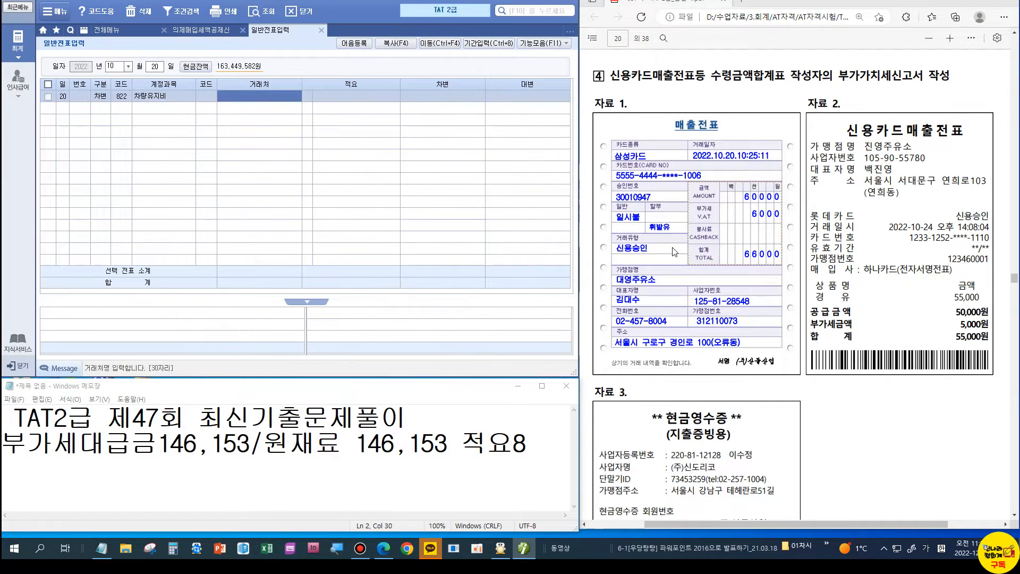
pyautogui.press('Return')
pyautogui.press('Return')
pyautogui.write('66')
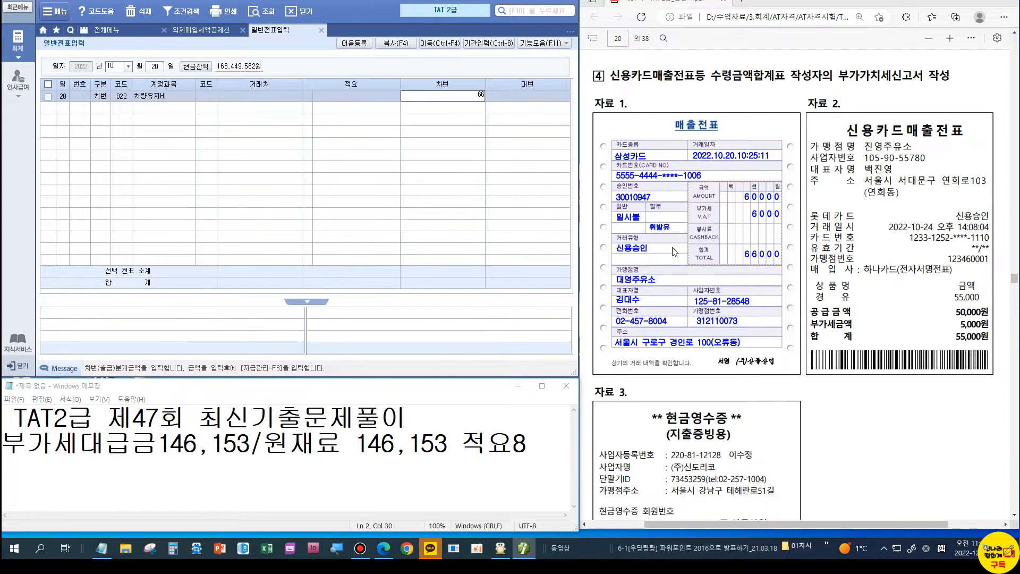
pyautogui.press('+')
pyautogui.press('Return')
# Step: Credit 253 미지급금 66,000 with partner 99600 삼성카드 to balance the voucher
pyautogui.write('4')
pyautogui.press('Return')
pyautogui.write('2')
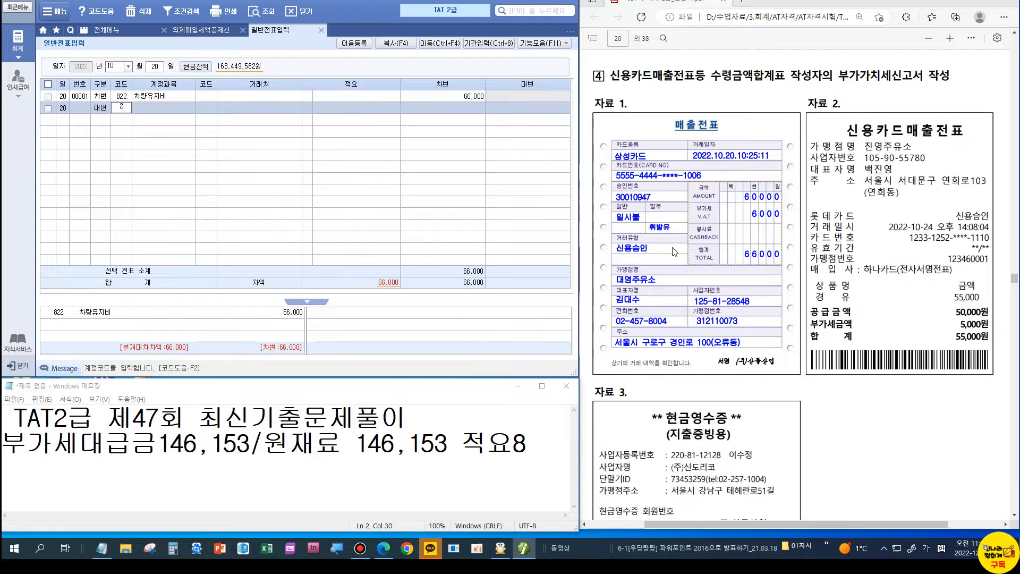
pyautogui.write('53')
pyautogui.press('Return')
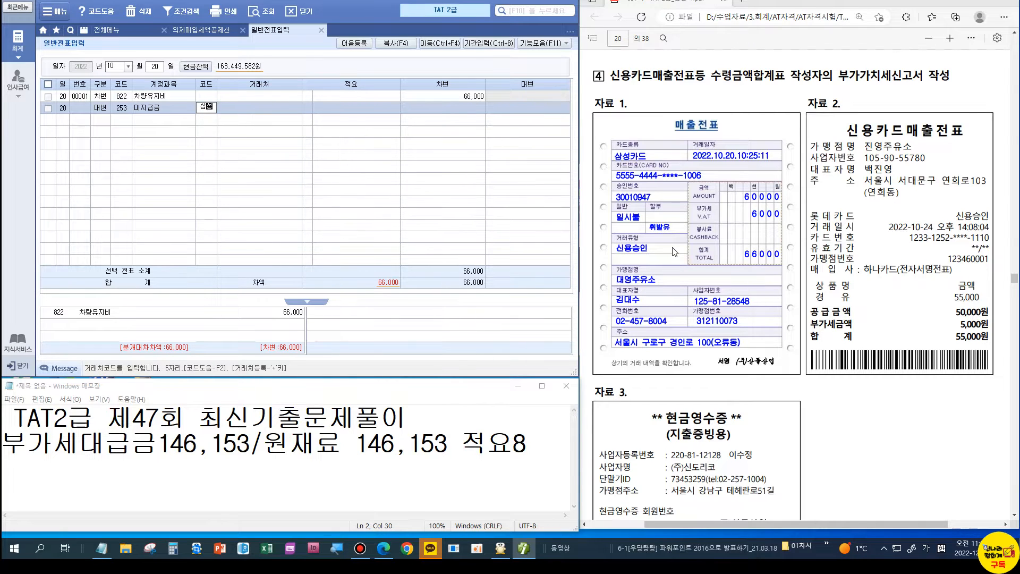
pyautogui.write('삼성')
pyautogui.press('Return')
pyautogui.press('Return')
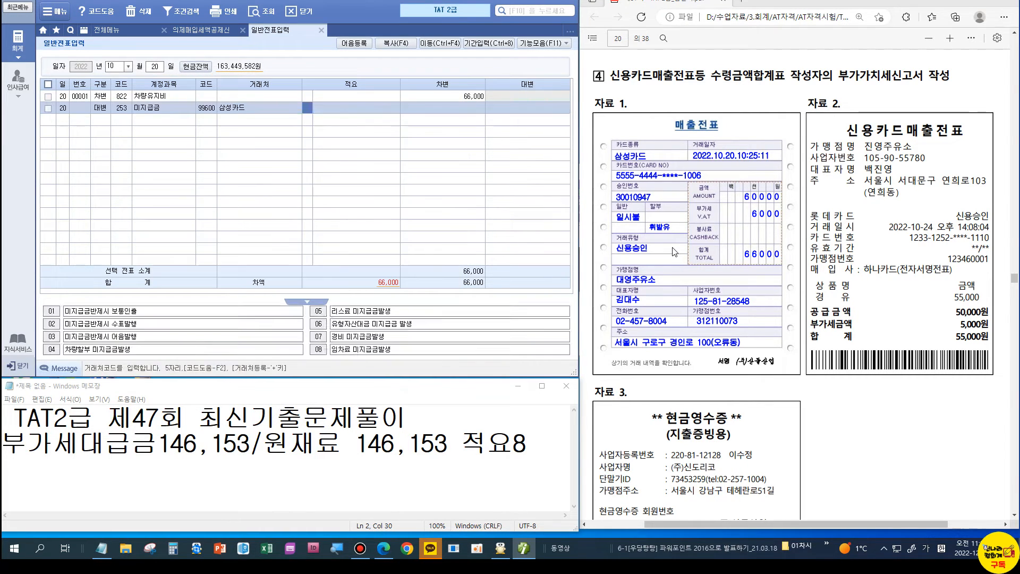
pyautogui.press('Return')
pyautogui.press('Return')
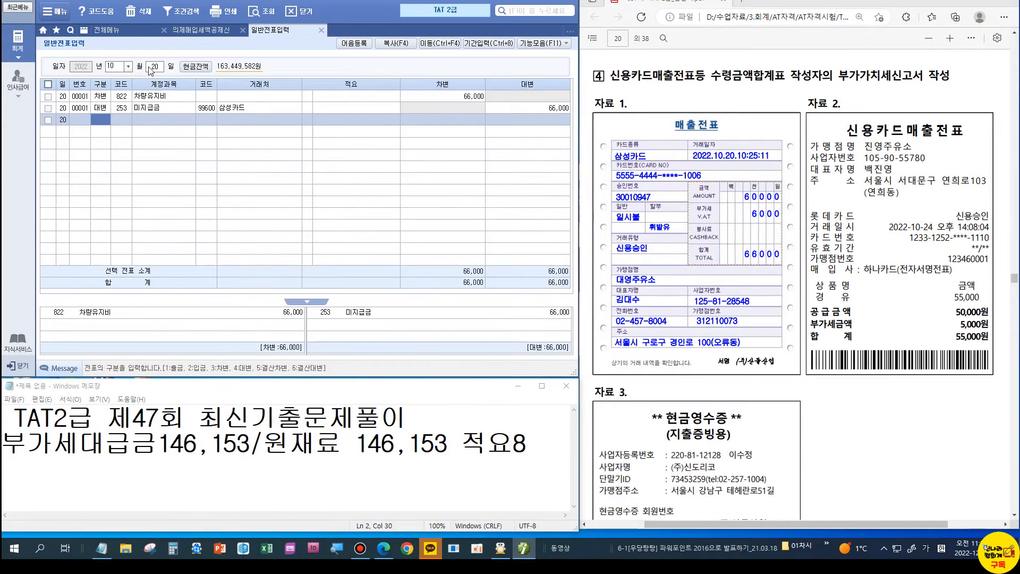
pyautogui.click(139, 30)
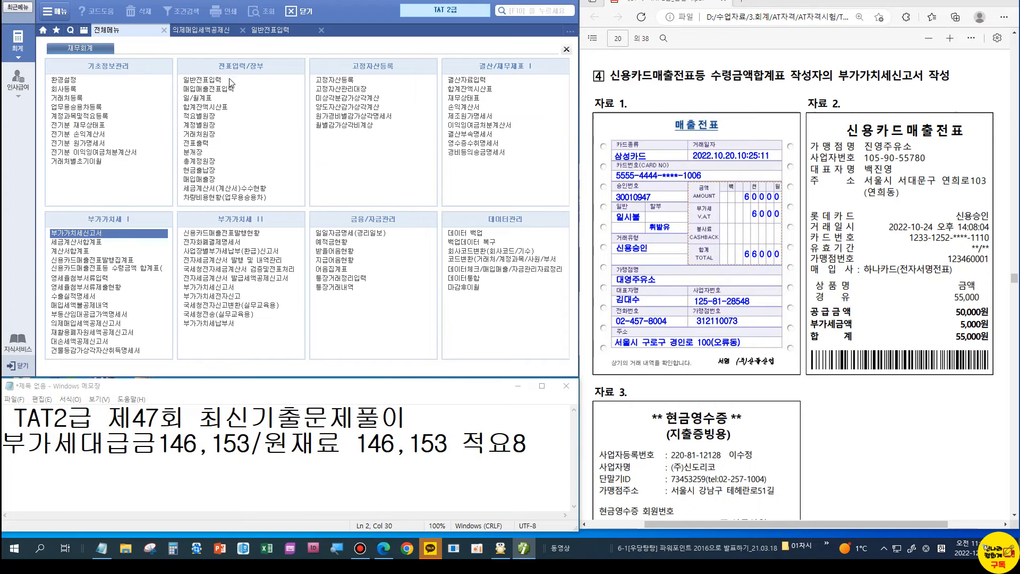
pyautogui.click(224, 89)
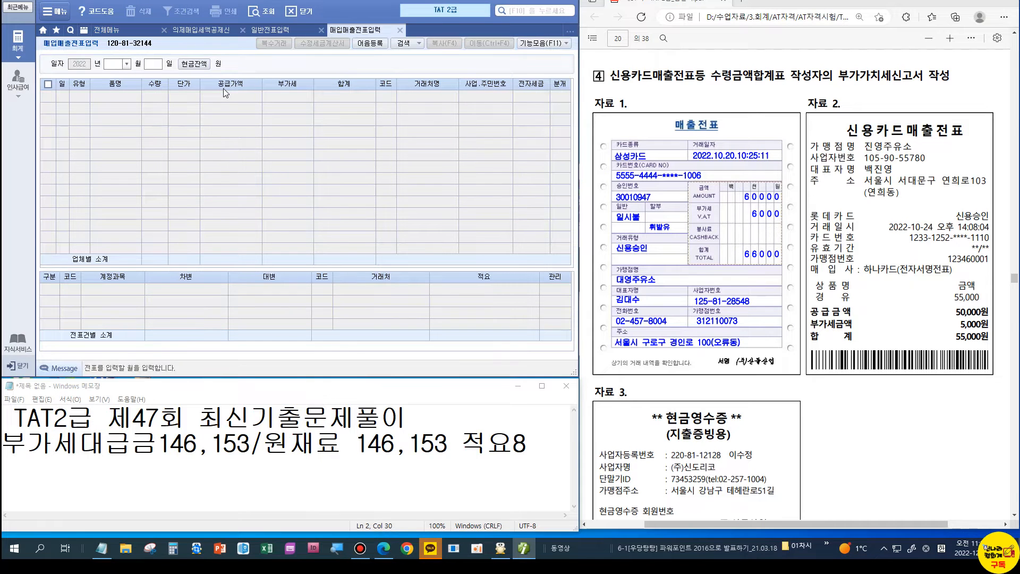
# Step: Start an October 24 type 57 카과 purchase voucher on card 99602 하나카드
pyautogui.write('10')
pyautogui.press('Return')
pyautogui.write('24')
pyautogui.press('Return')
pyautogui.press('Return')
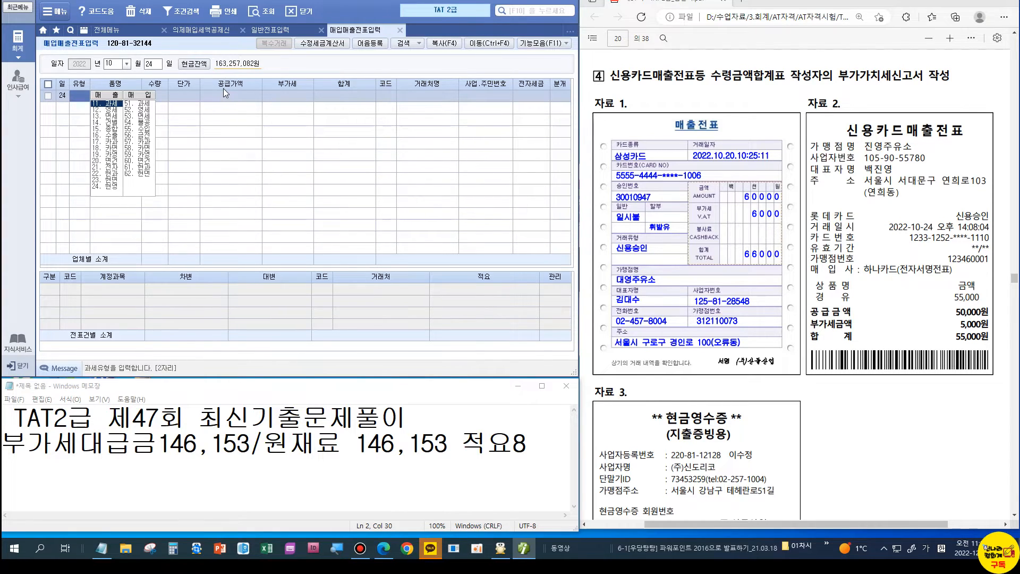
pyautogui.write('57')
pyautogui.press('Return')
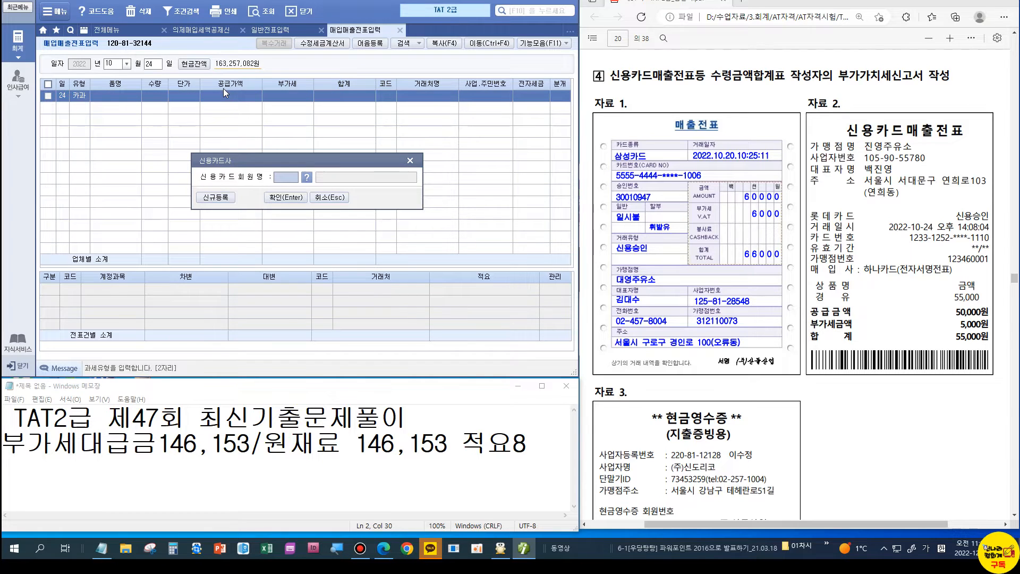
pyautogui.click(305, 177)
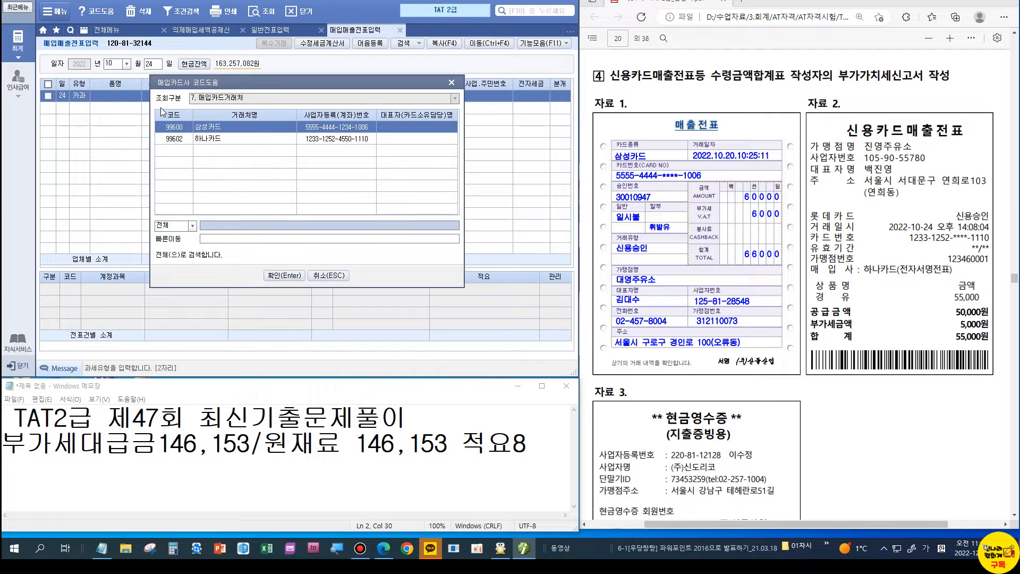
pyautogui.press('Down')
pyautogui.press('Return')
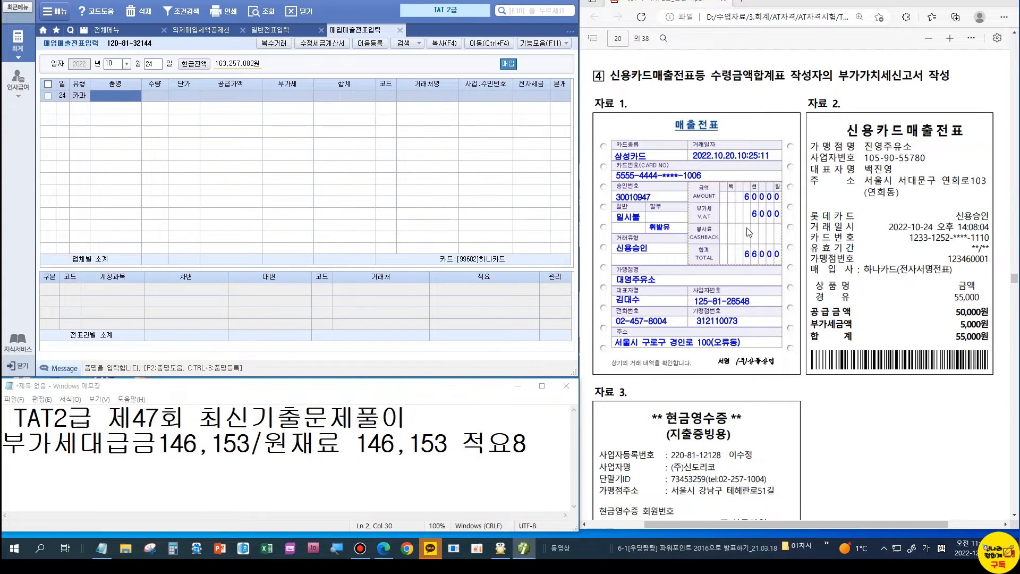
pyautogui.scroll(-2, 828, 302)
pyautogui.scroll(-6, 827, 302)
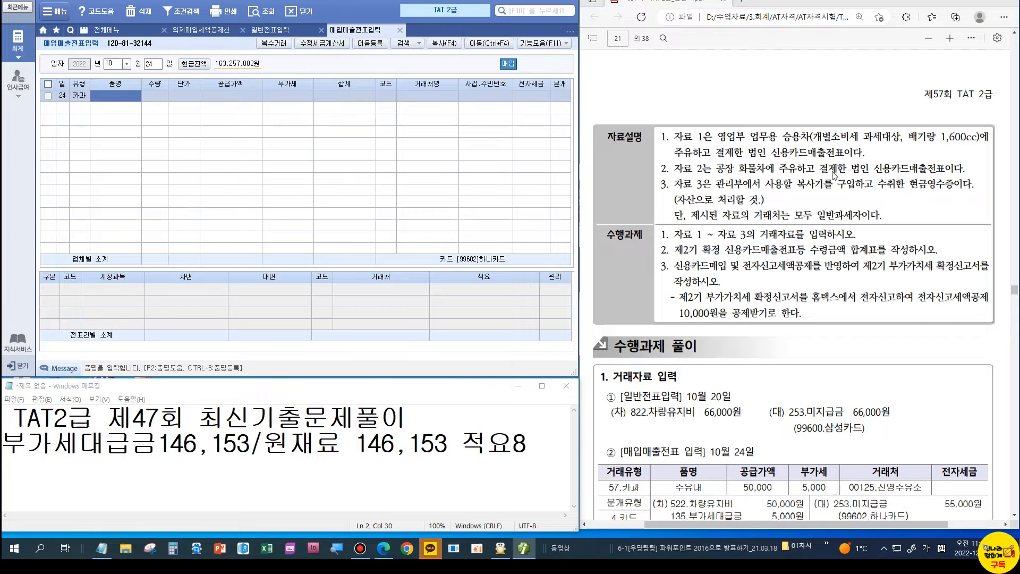
pyautogui.scroll(6, 832, 175)
# Step: Enter 화물차주유, 50,000 plus 5,000 VAT, partner 00125 진영주유소, card 분개, debit 522 차량유지비
pyautogui.write('화됩')
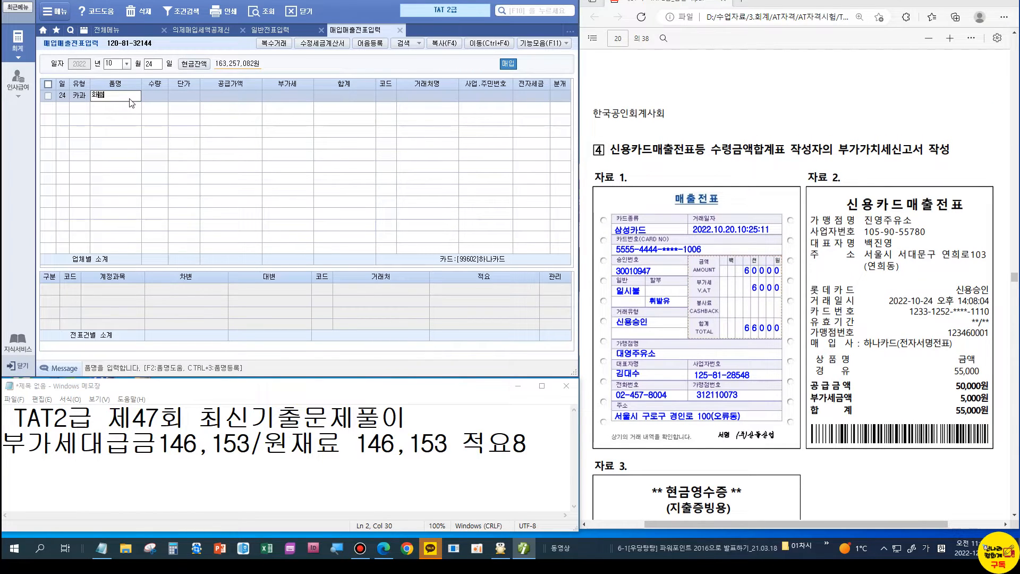
pyautogui.write('차주유')
pyautogui.press('Return')
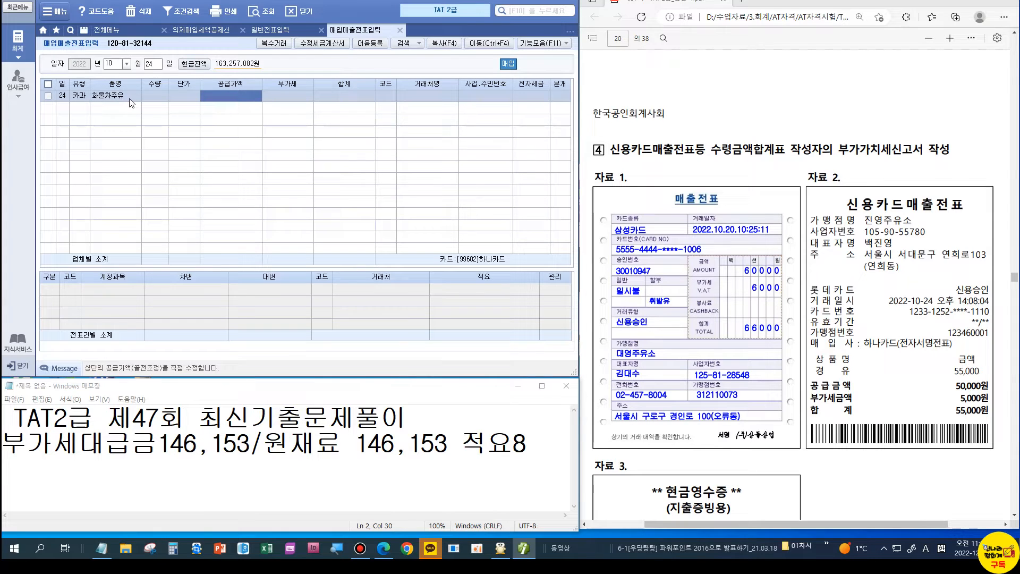
pyautogui.write('50000')
pyautogui.press('Return')
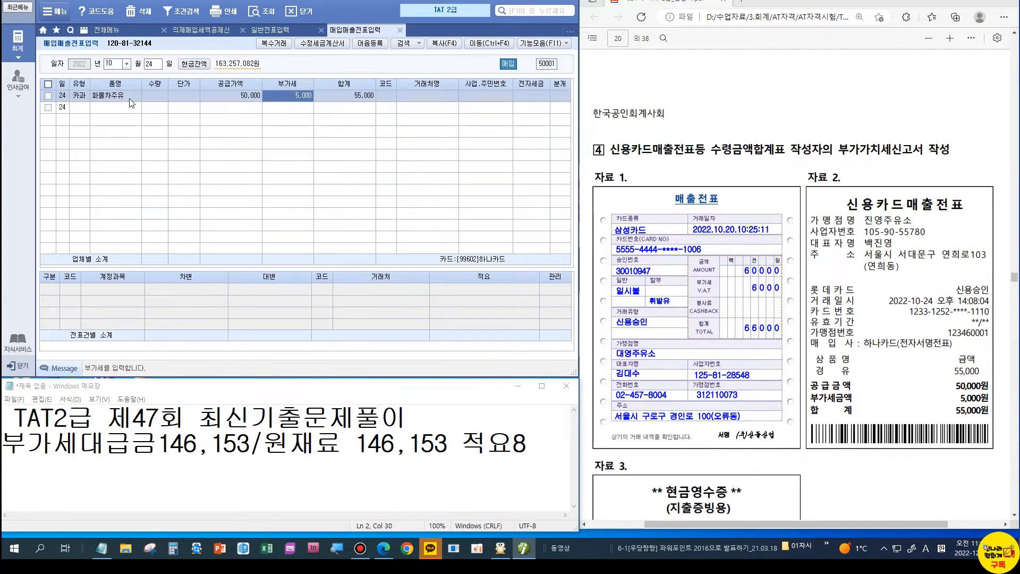
pyautogui.press('Return')
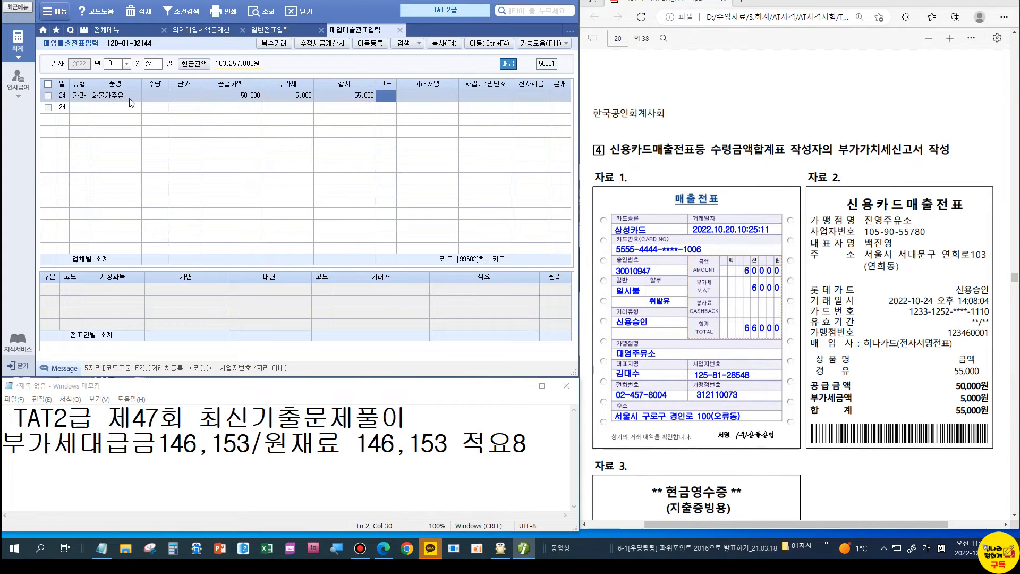
pyautogui.write('125')
pyautogui.press('Return')
pyautogui.press('Return')
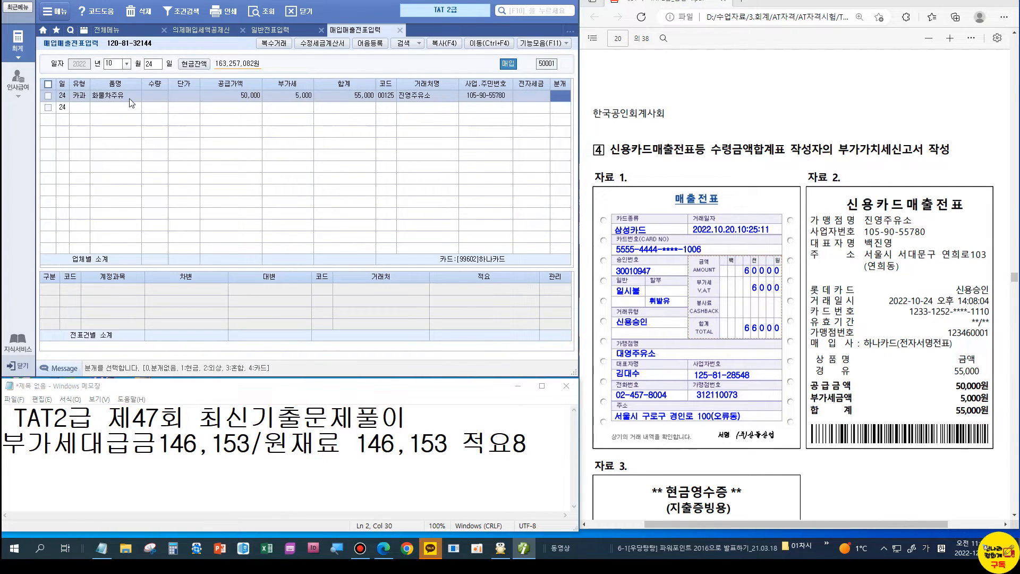
pyautogui.write('4')
pyautogui.press('Return')
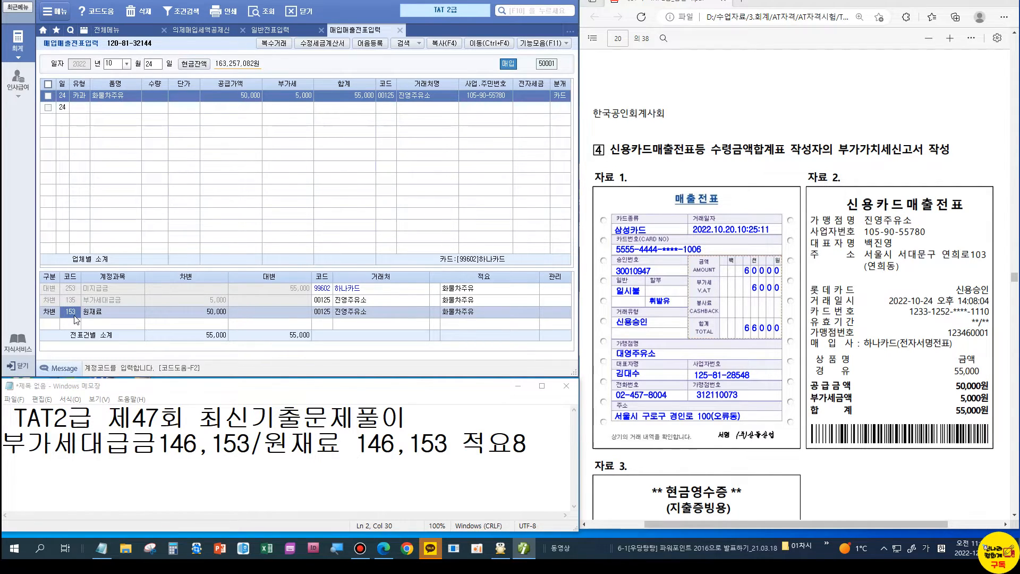
pyautogui.write('522')
pyautogui.press('Return')
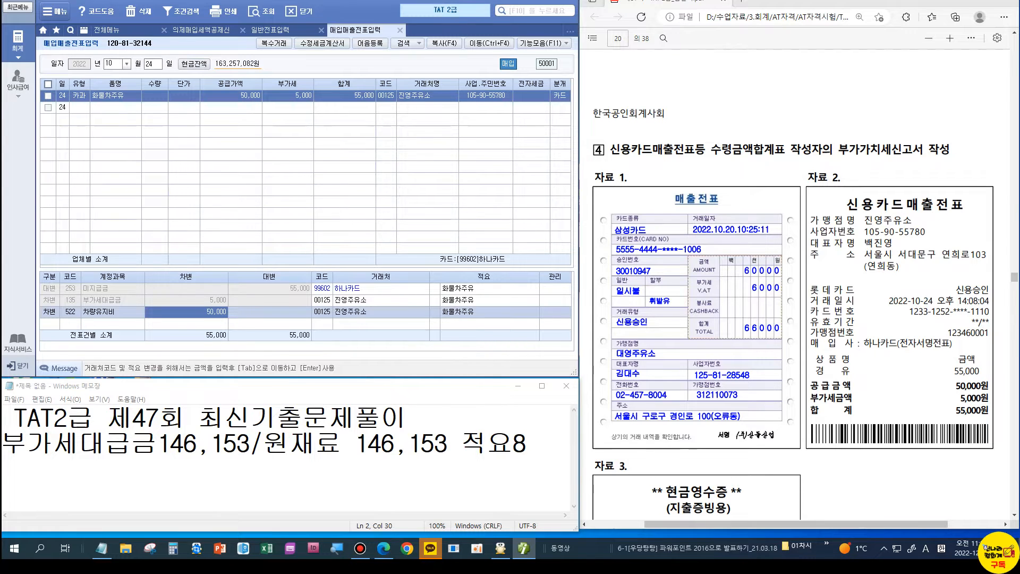
pyautogui.moveTo(62, 320); pyautogui.dragTo(87, 323)
pyautogui.moveTo(217, 248)
pyautogui.mouseDown()
pyautogui.moveTo(235, 259)
pyautogui.moveTo(277, 218)
pyautogui.mouseUp()
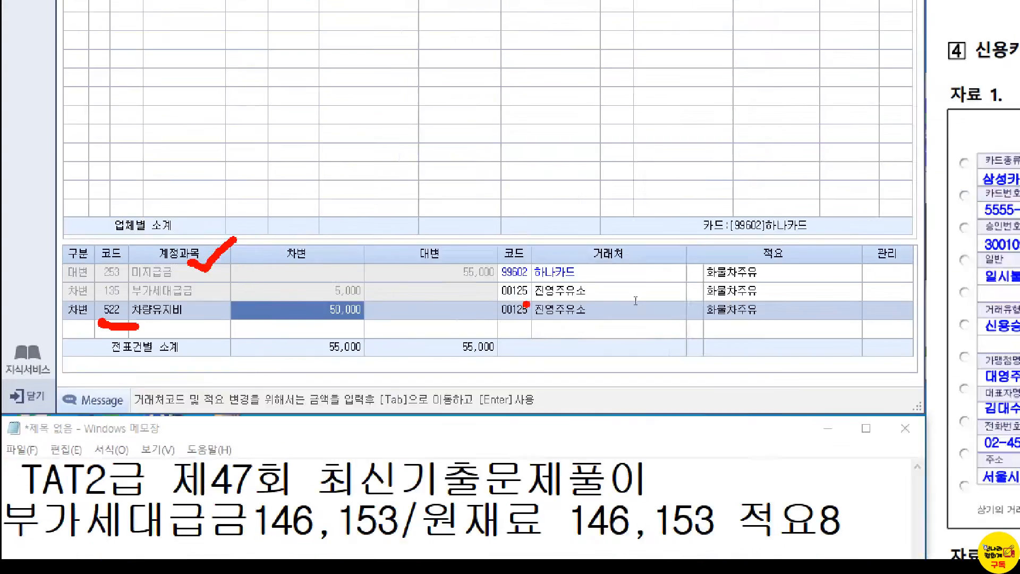
pyautogui.scroll(-3, 636, 302)
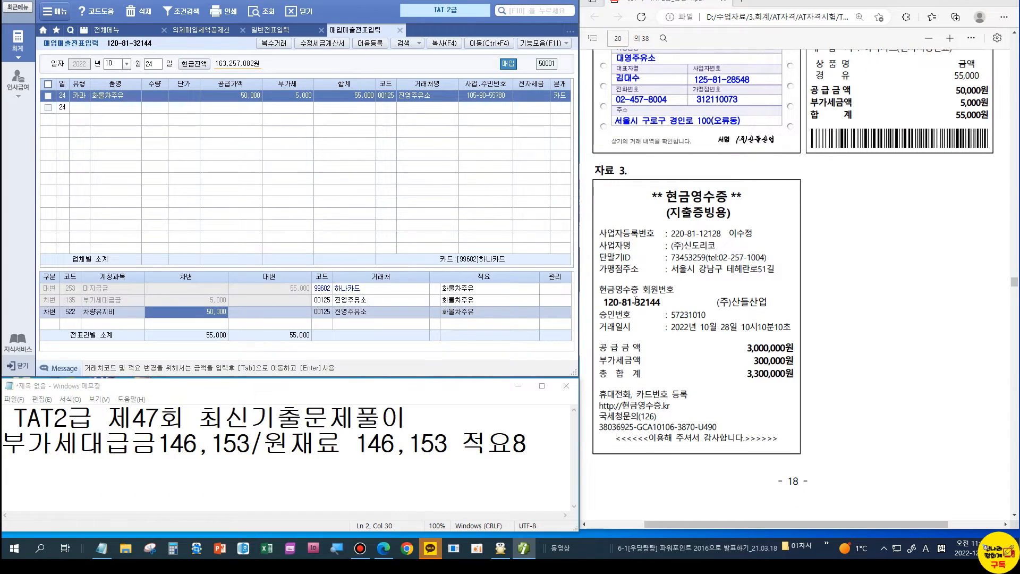
pyautogui.click(152, 64)
# Step: Enter an October 28 type 61 현과 voucher for 비품: 3,000,000 supply, 300,000 VAT
pyautogui.write('28')
pyautogui.press('Return')
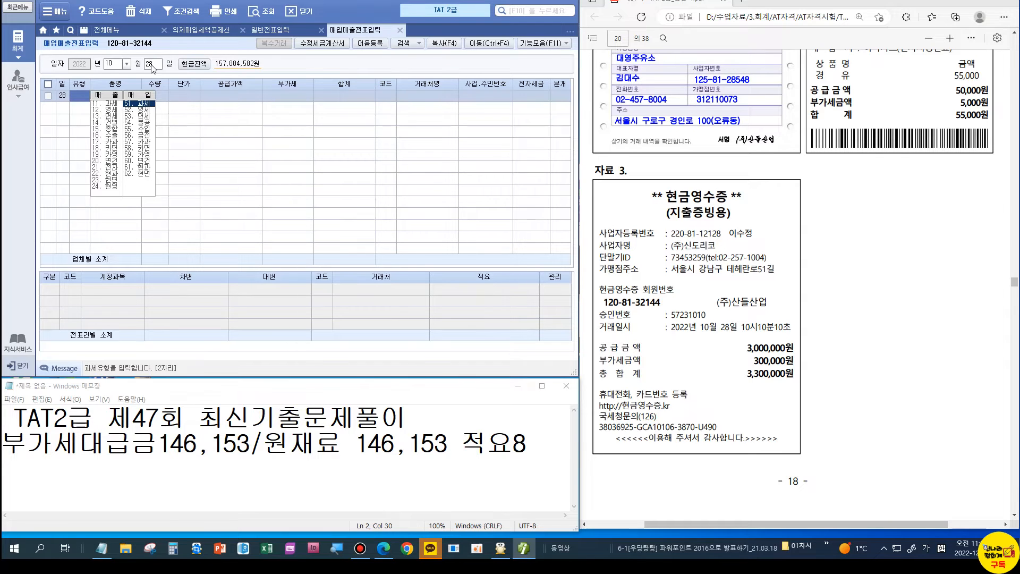
pyautogui.write('6')
pyautogui.press('Return')
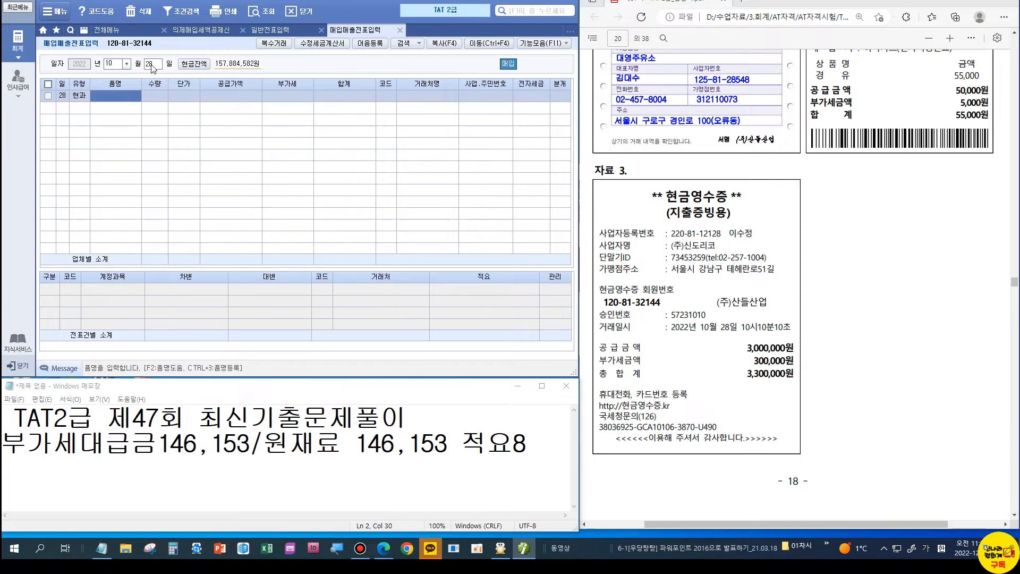
pyautogui.scroll(-4, 716, 237)
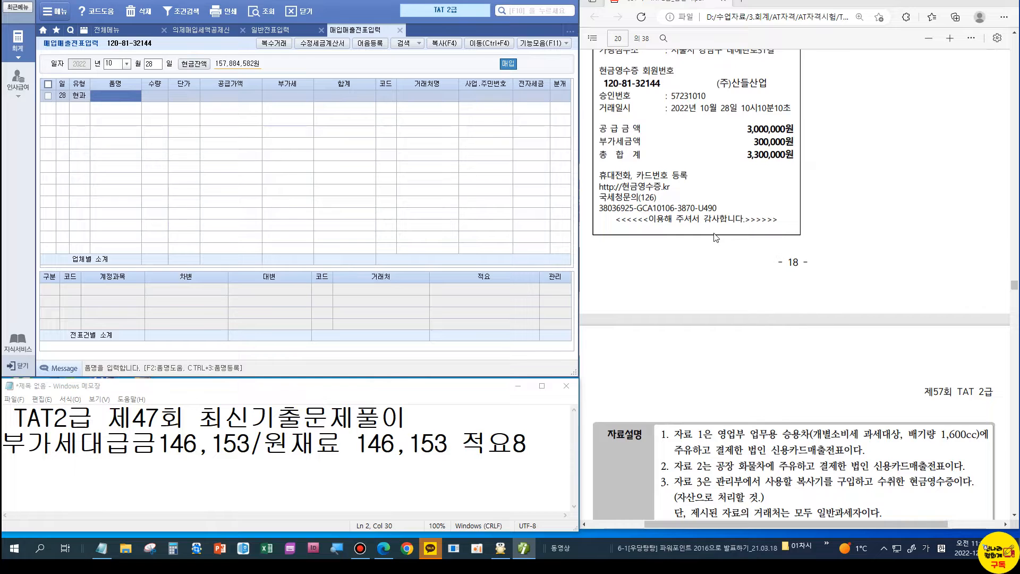
pyautogui.scroll(3, 715, 238)
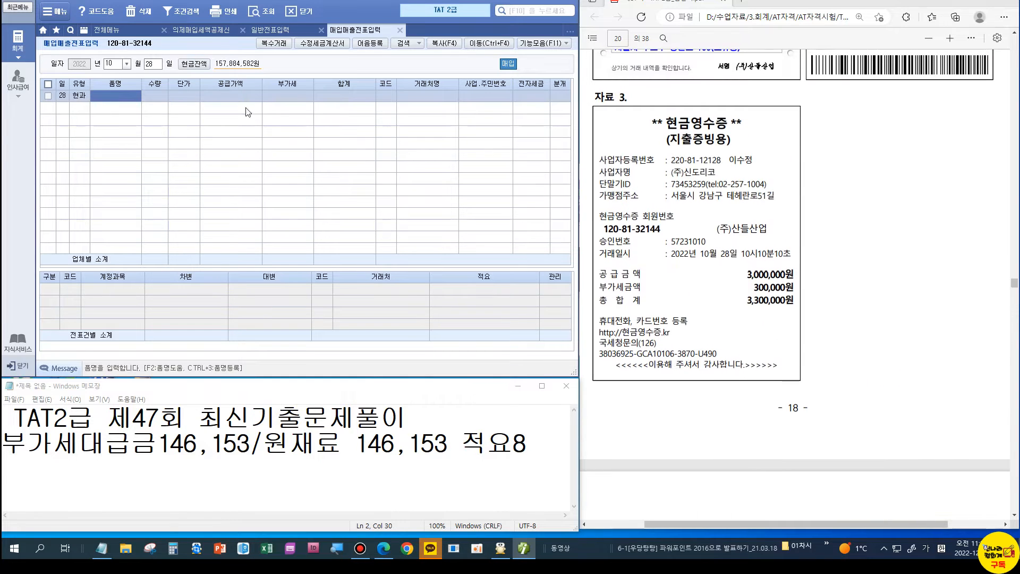
pyautogui.write('비품')
pyautogui.press('Return')
pyautogui.press('Return')
pyautogui.press('Return')
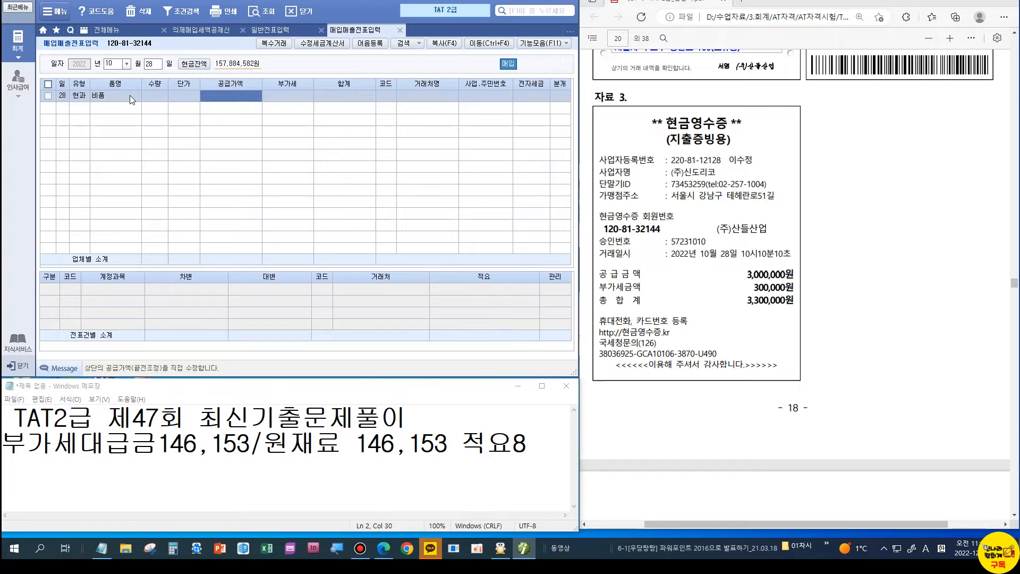
pyautogui.write('3000000')
pyautogui.press('Return')
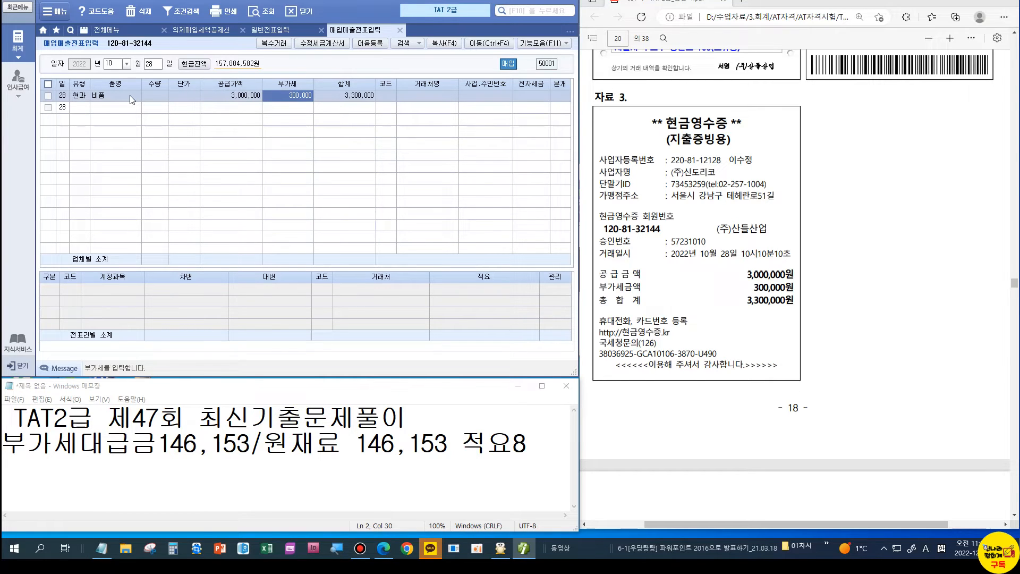
pyautogui.press('Return')
# Step: Set vendor (주)신도리코, settle in cash, and debit the purchase to 212 비품
pyautogui.write('신도')
pyautogui.press('Return')
pyautogui.press('Return')
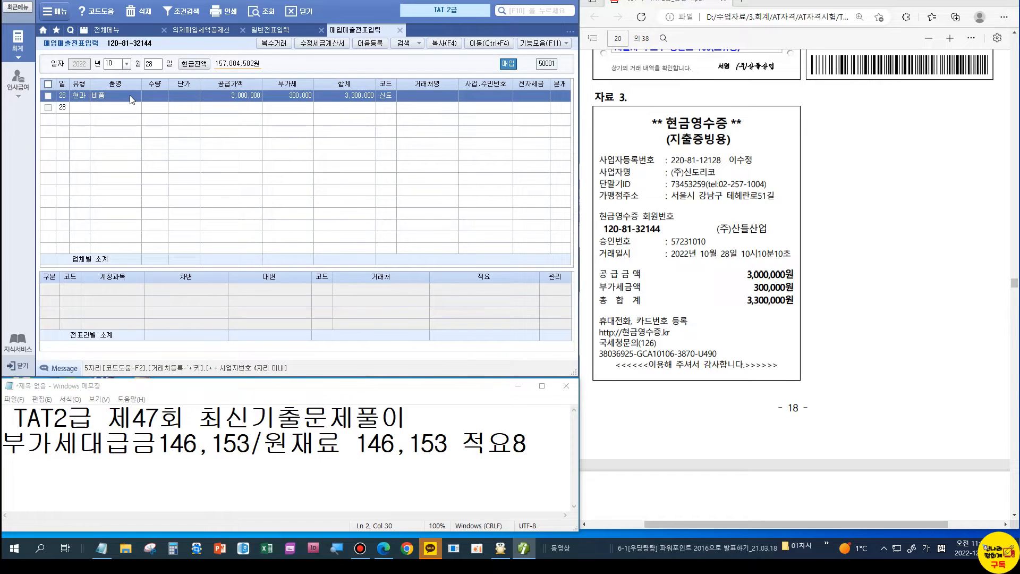
pyautogui.write('1')
pyautogui.press('Return')
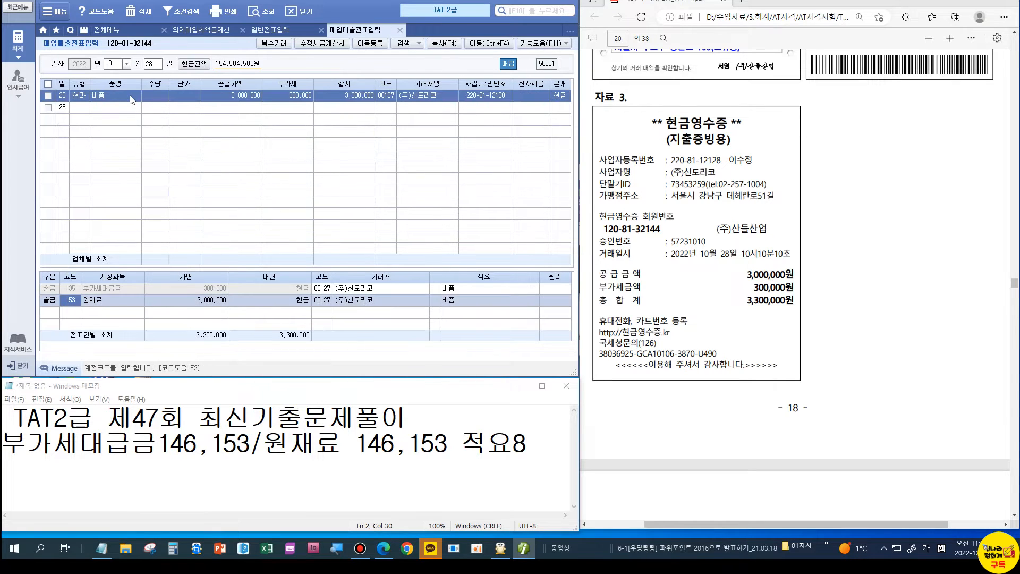
pyautogui.write('412')
pyautogui.press('Return')
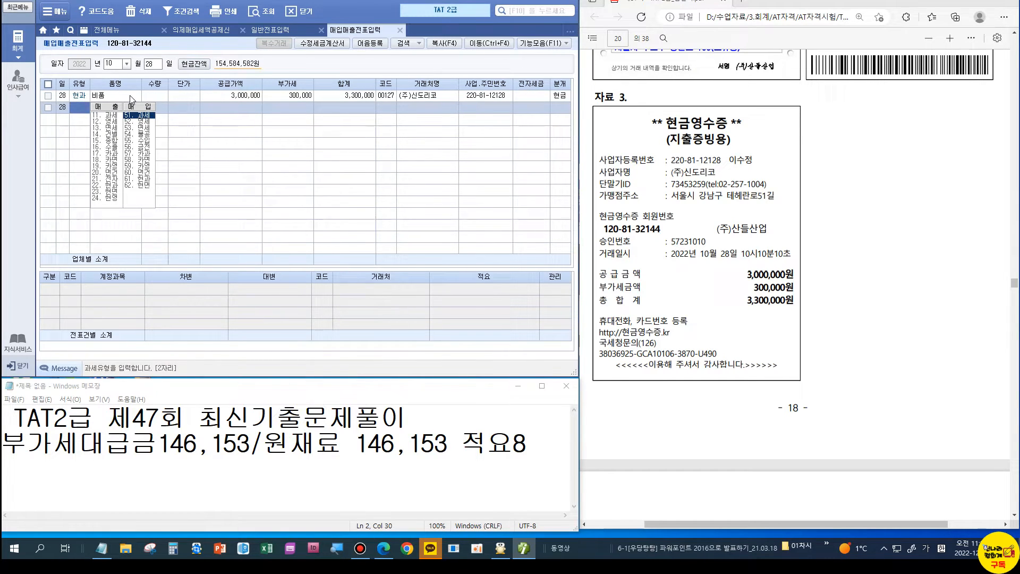
pyautogui.click(131, 96)
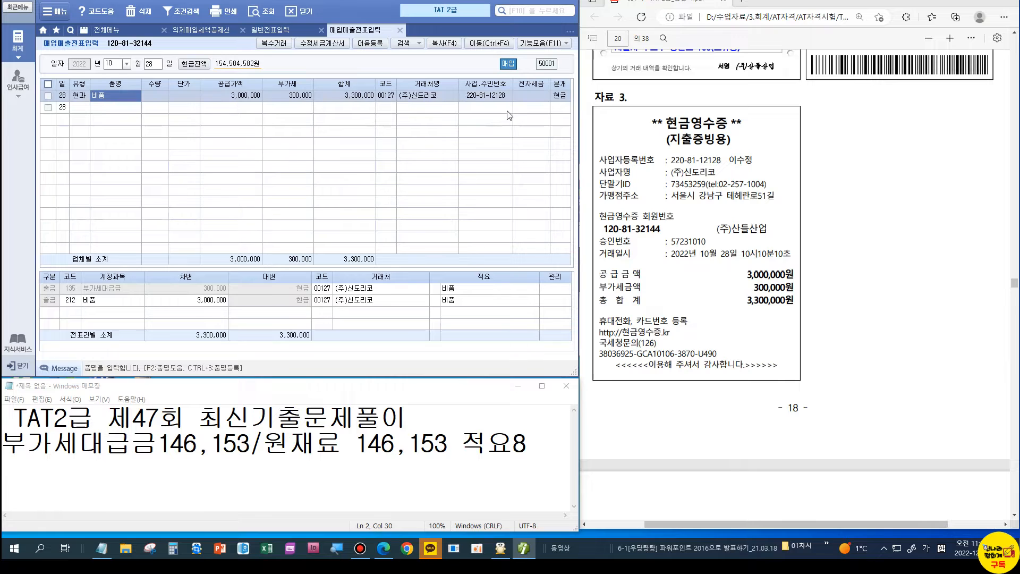
pyautogui.scroll(-10, 763, 134)
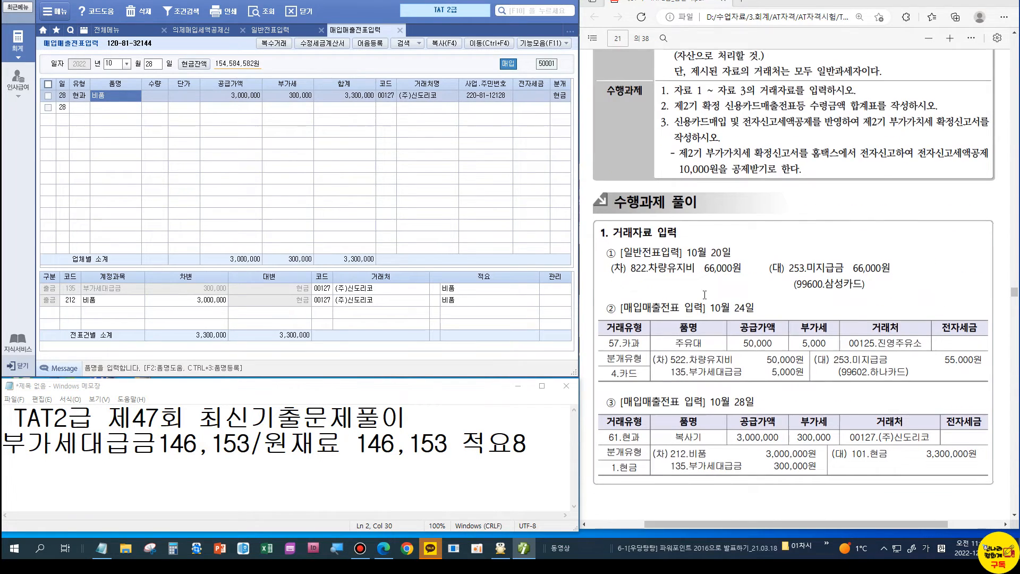
# Step: Close the entry tabs and show the 10–12 month card receipts summary: 3,050,000 supply, 305,000 tax
pyautogui.click(322, 30)
pyautogui.click(322, 30)
pyautogui.click(243, 30)
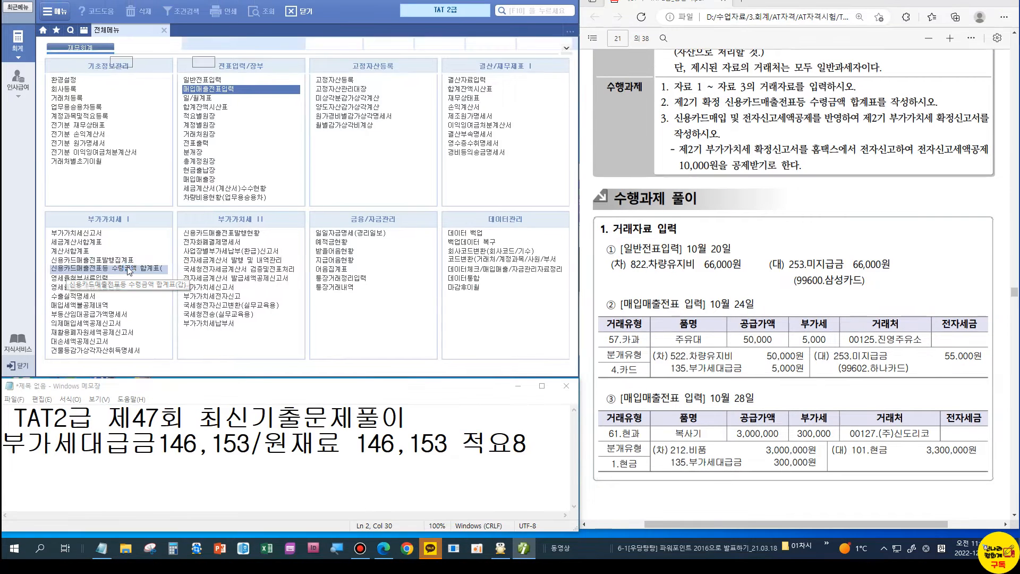
pyautogui.click(109, 268)
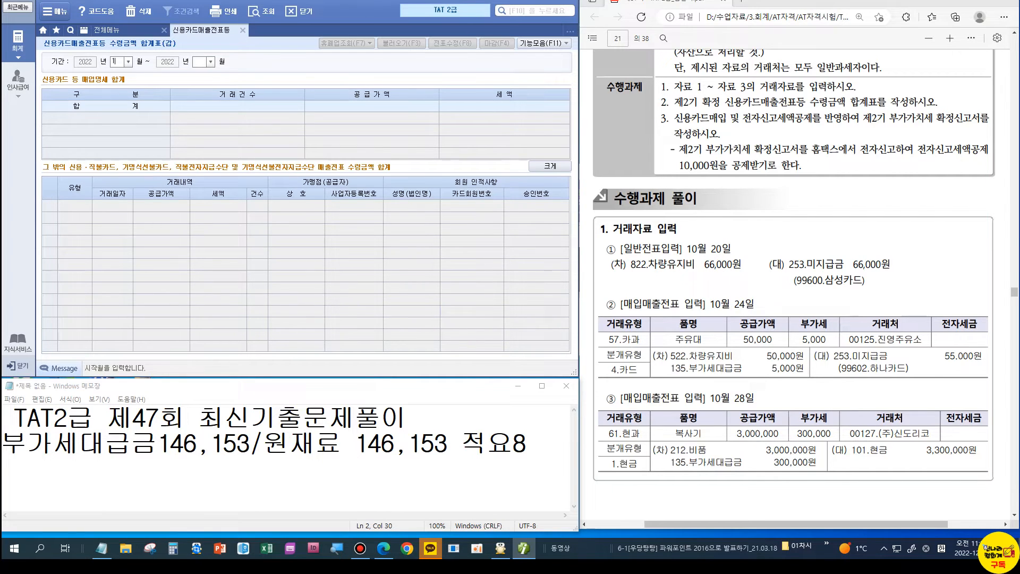
pyautogui.write('10')
pyautogui.press('Return')
pyautogui.write('12')
pyautogui.press('Return')
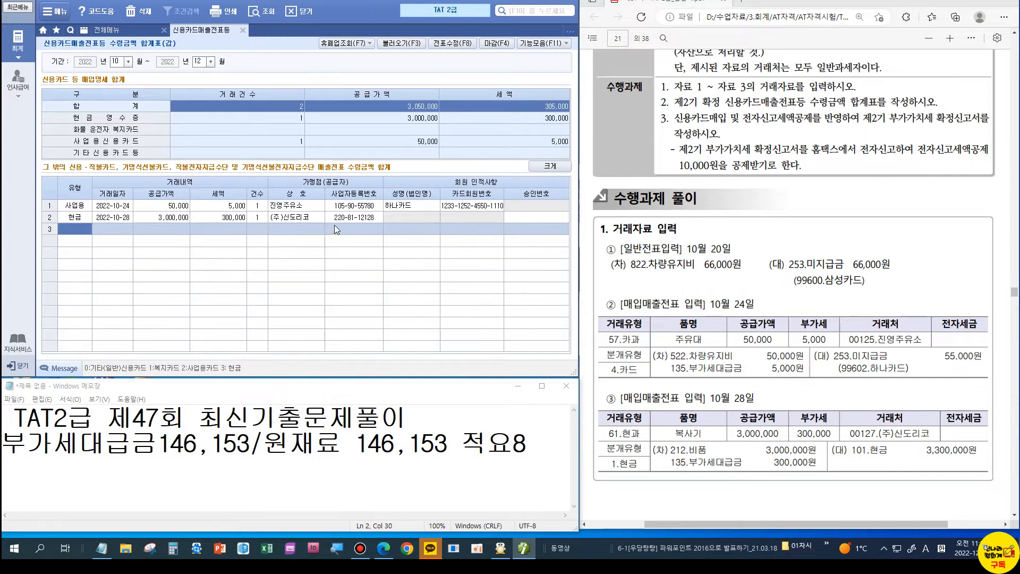
pyautogui.press('ctrl')
# Step: Close the card summary and set the VAT return period to 2022-10-01 through 12-31
pyautogui.click(242, 30)
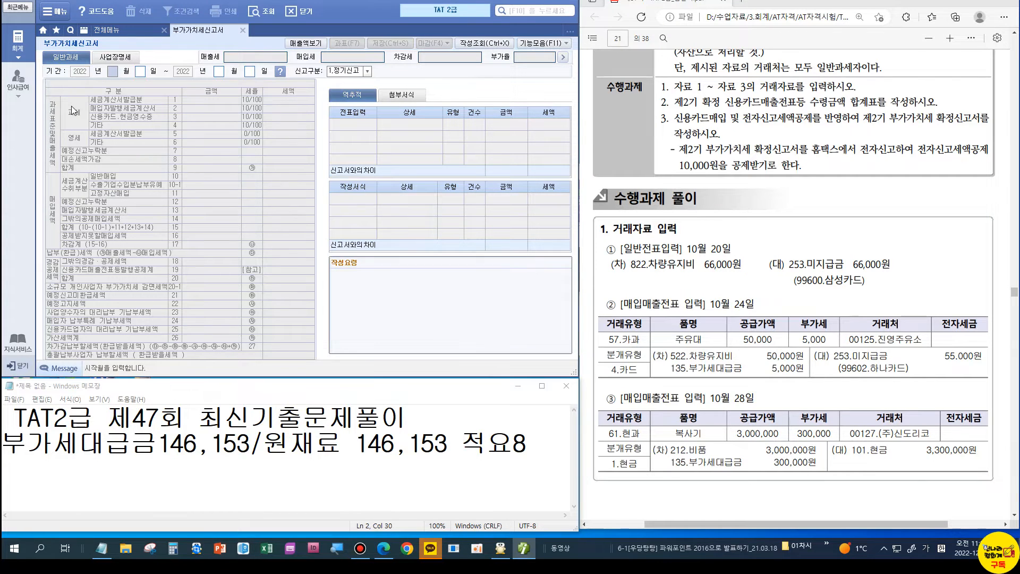
pyautogui.write('10')
pyautogui.press('Return')
pyautogui.press('Return')
pyautogui.write('12')
pyautogui.press('Return')
pyautogui.write('31')
pyautogui.press('Return')
pyautogui.press('Return')
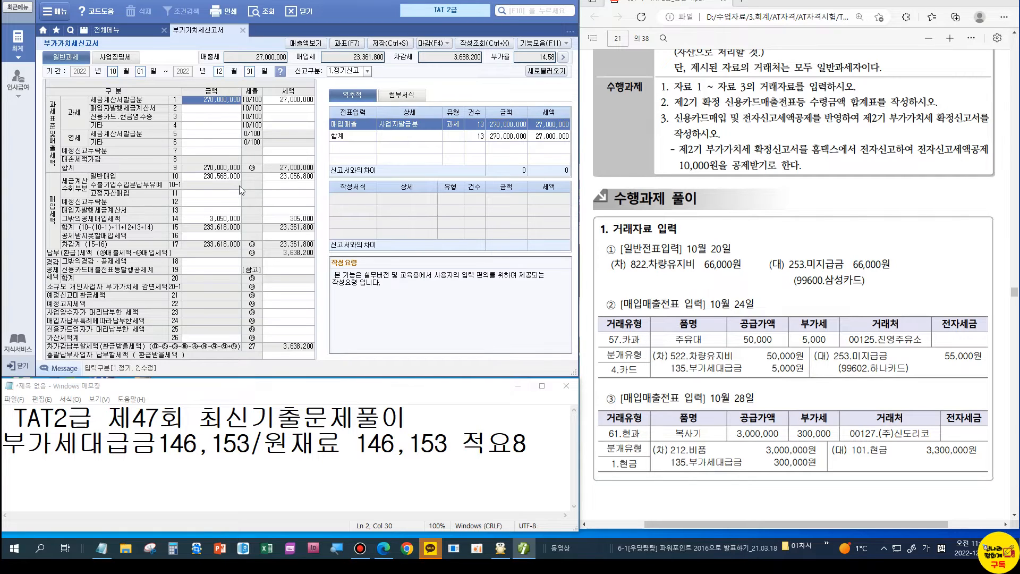
# Step: Enter a 10,000 전자신고세액공제 under line 18, leaving 3,628,200 payable, then check the answer key
pyautogui.click(268, 263)
pyautogui.doubleClick(268, 264)
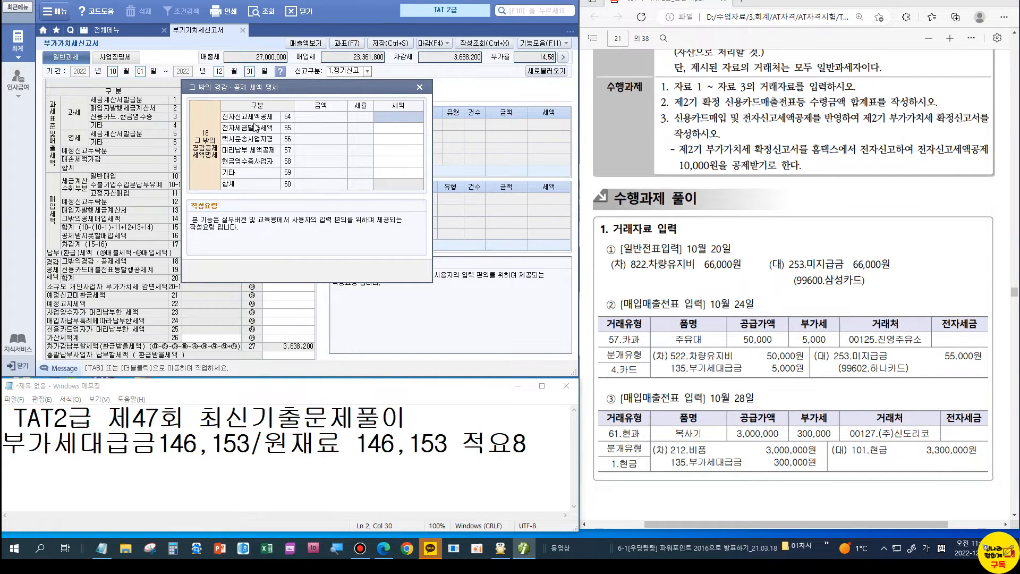
pyautogui.write('100000')
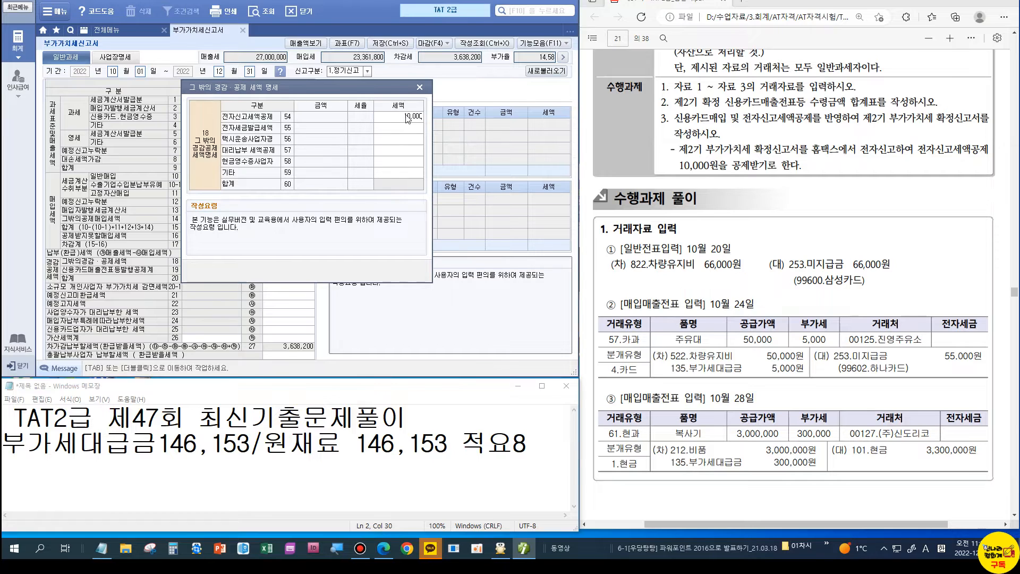
pyautogui.press('Return')
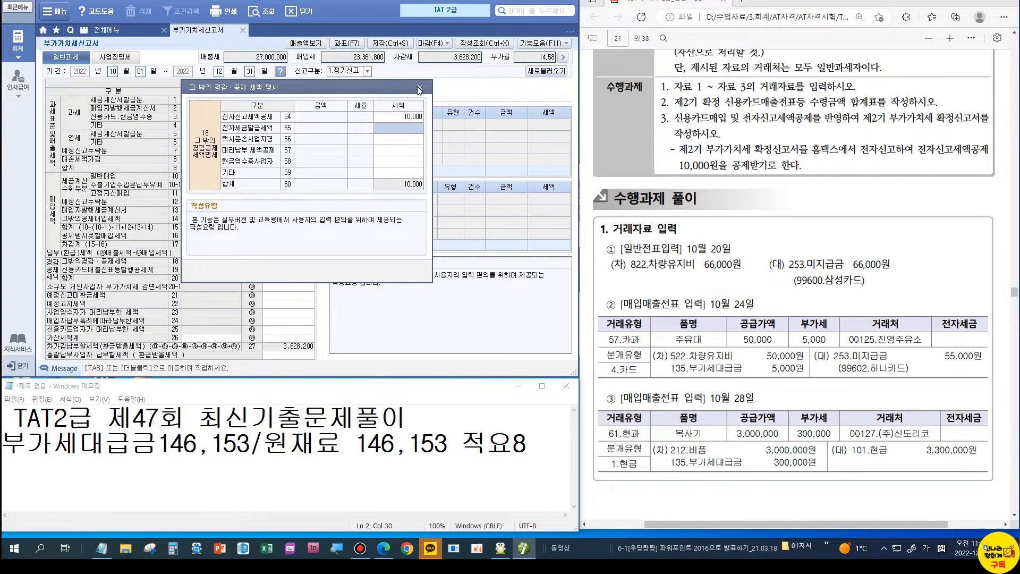
pyautogui.click(419, 87)
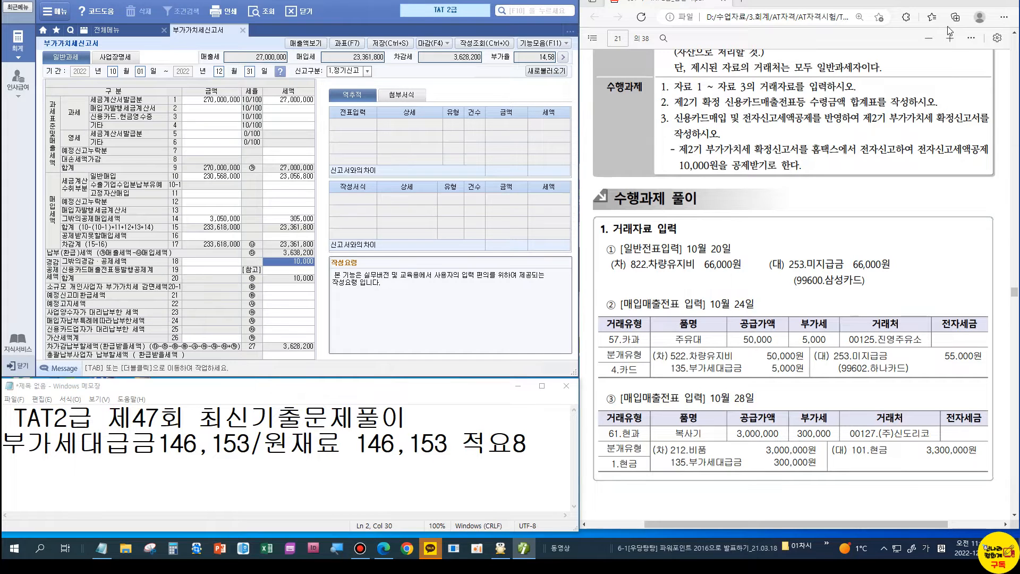
pyautogui.click(924, 2)
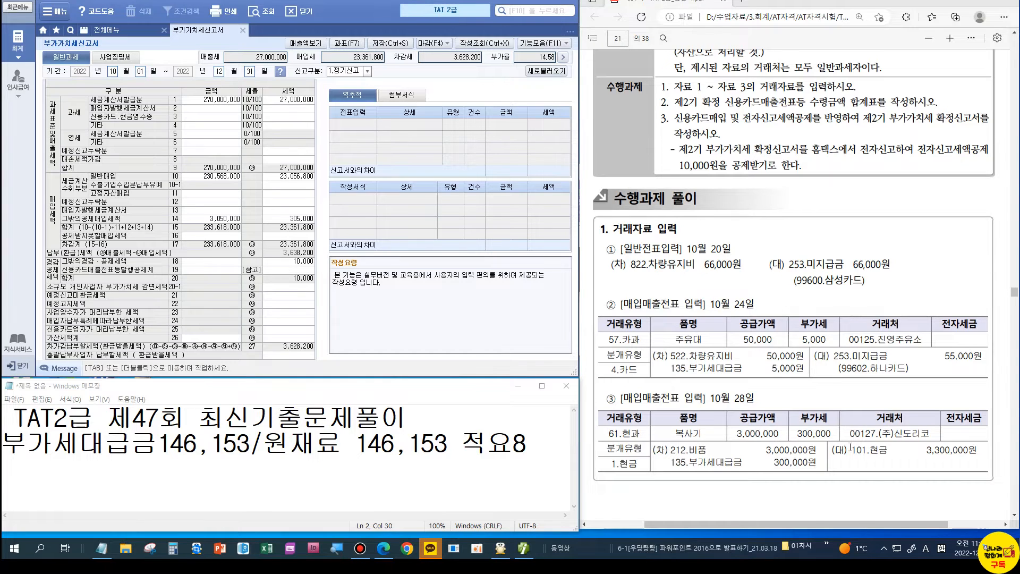
pyautogui.scroll(-10, 850, 448)
pyautogui.scroll(-1, 779, 288)
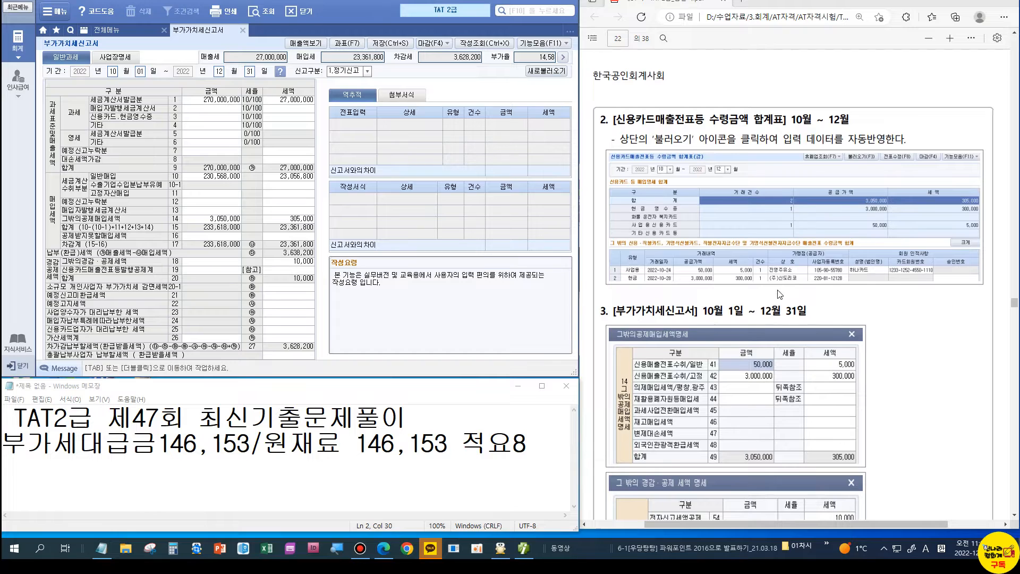
pyautogui.scroll(-5, 765, 374)
pyautogui.scroll(-1, 764, 375)
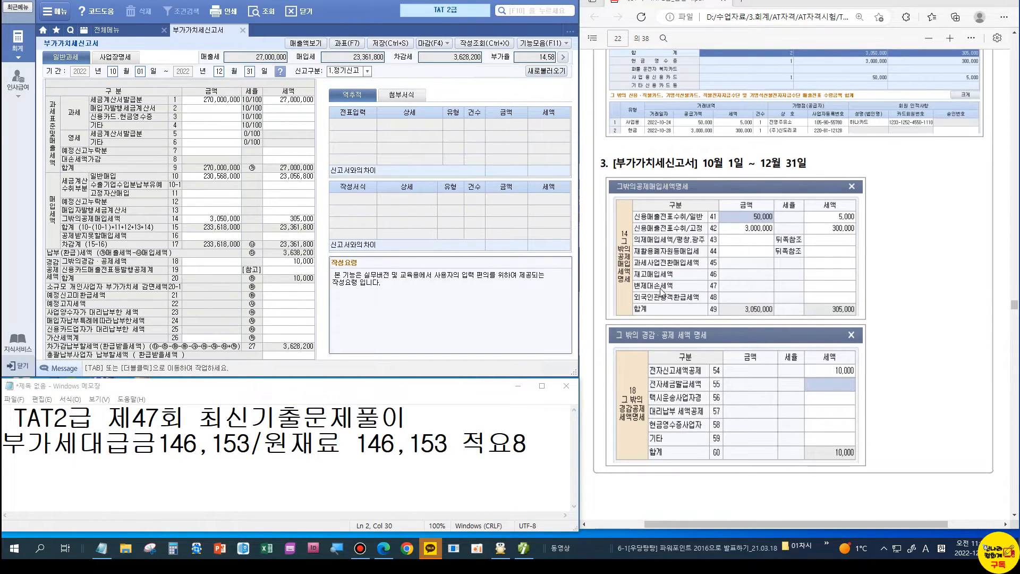
pyautogui.click(158, 223)
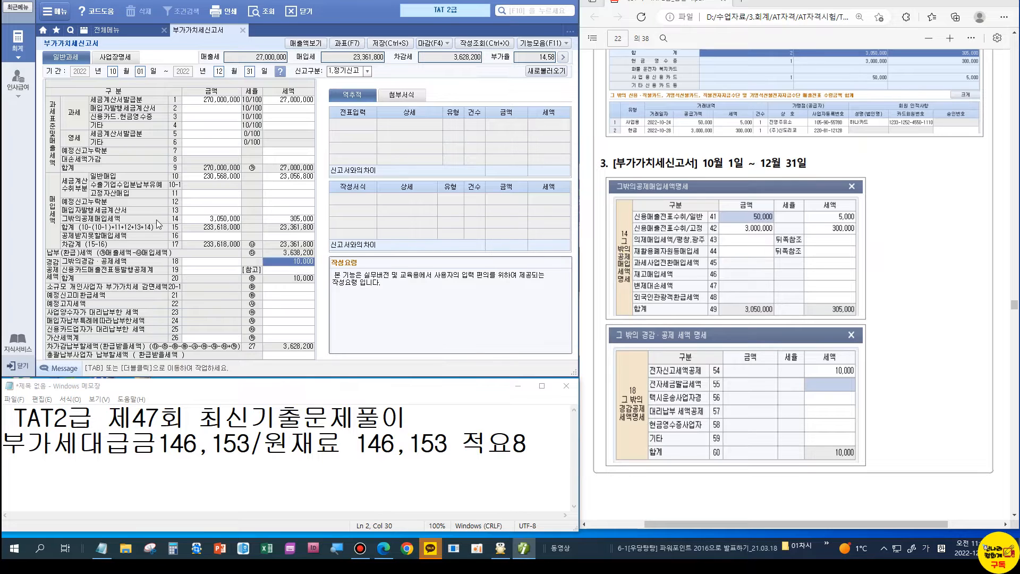
pyautogui.press('Tab')
pyautogui.click(419, 90)
pyautogui.doubleClick(305, 219)
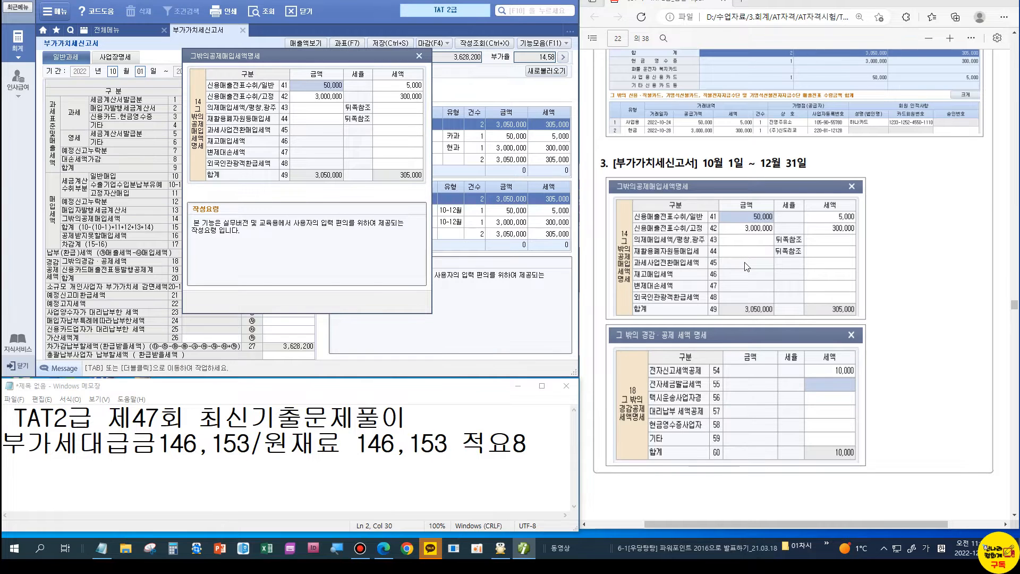
pyautogui.press('Escape')
pyautogui.scroll(-6, 743, 276)
pyautogui.scroll(-3, 741, 288)
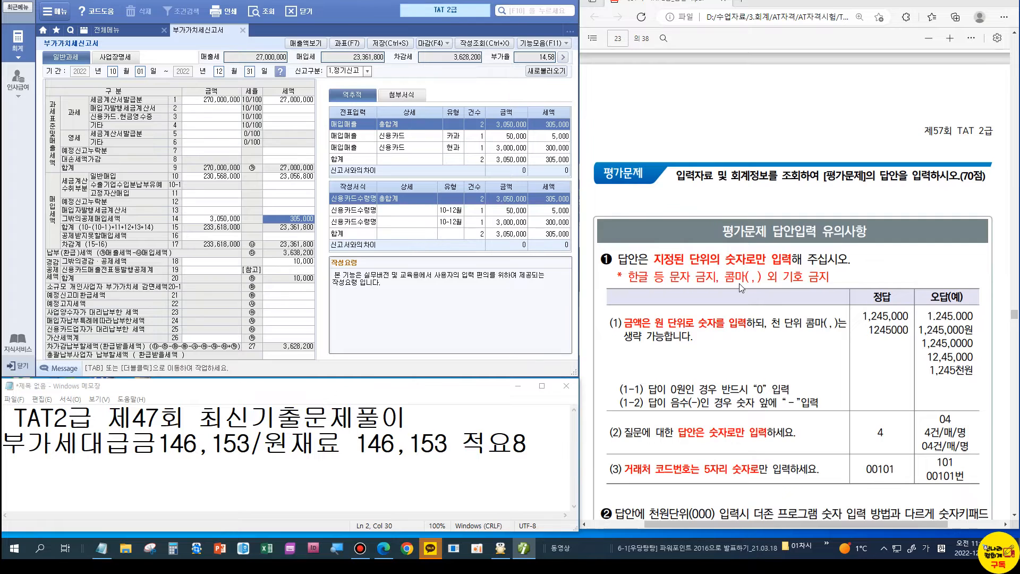
pyautogui.scroll(-10, 739, 283)
pyautogui.scroll(-2, 742, 287)
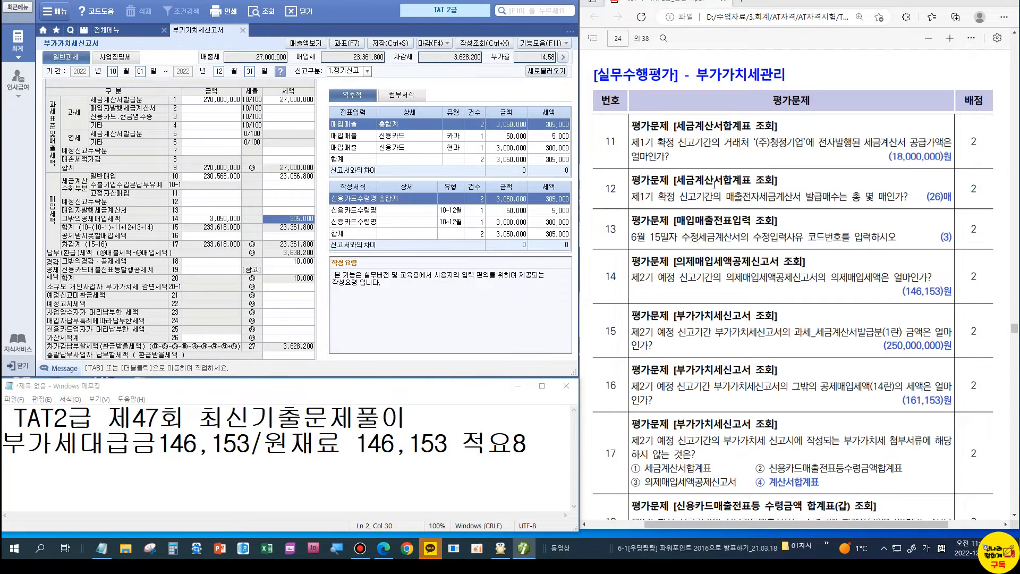
# Step: Close the VAT return and load the tax invoice summary for April to June
pyautogui.click(243, 29)
pyautogui.press('Return')
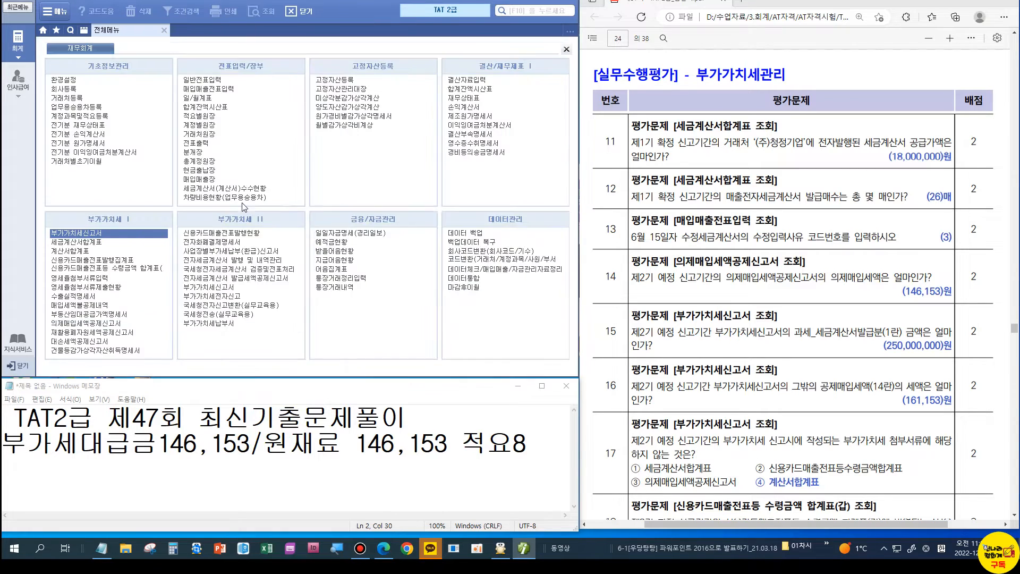
pyautogui.doubleClick(93, 243)
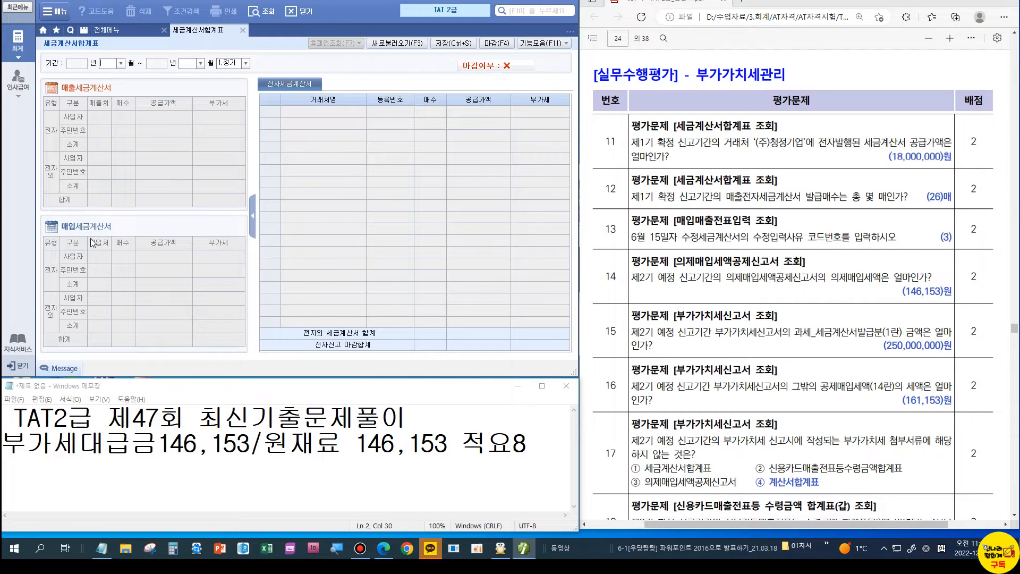
pyautogui.write('04')
pyautogui.press('Return')
pyautogui.write('06')
pyautogui.press('Return')
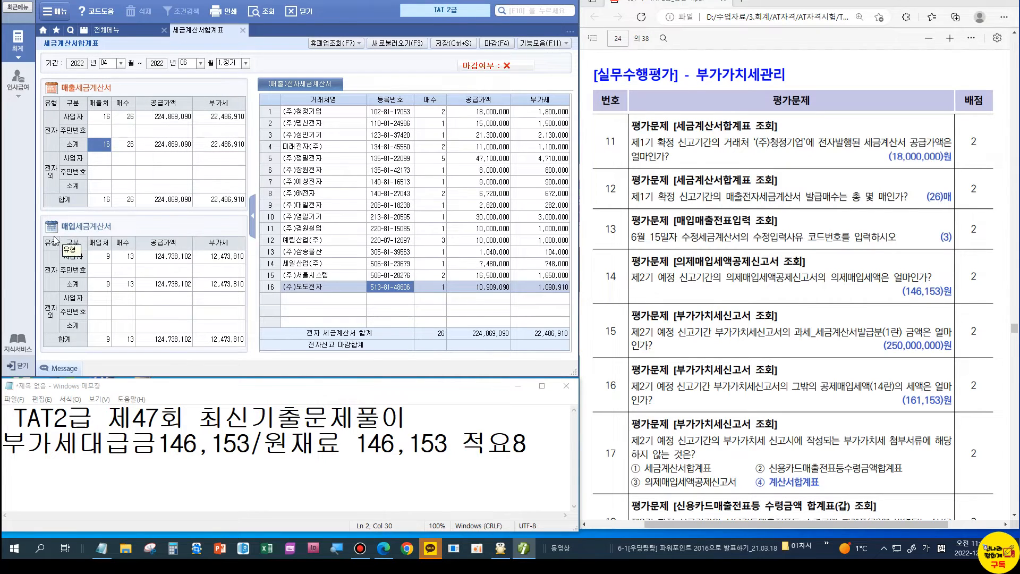
# Step: Confirm the subtotal row shows 26 sales invoices, then close the summary
pyautogui.click(314, 113)
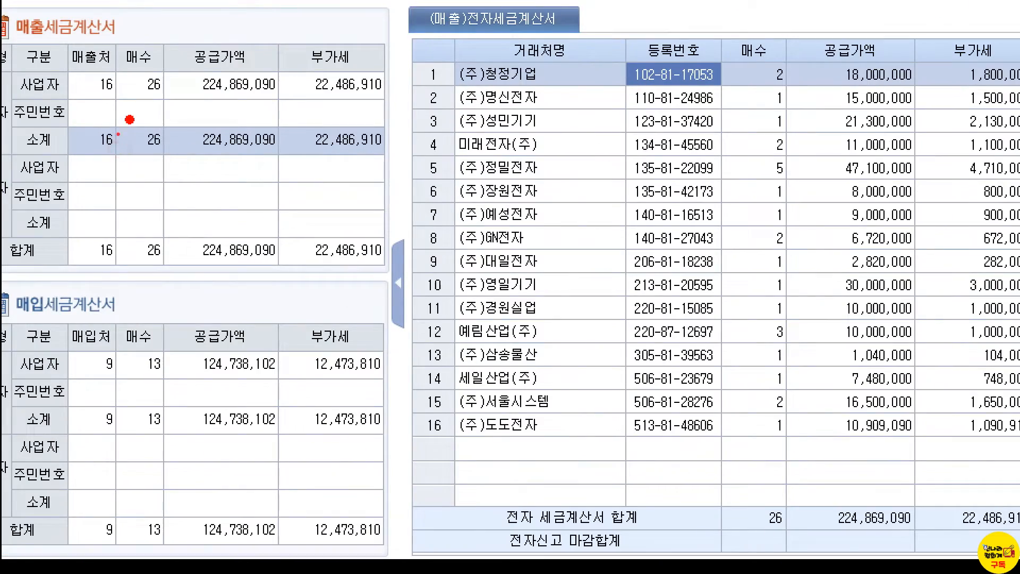
pyautogui.moveTo(129, 119); pyautogui.dragTo(169, 174)
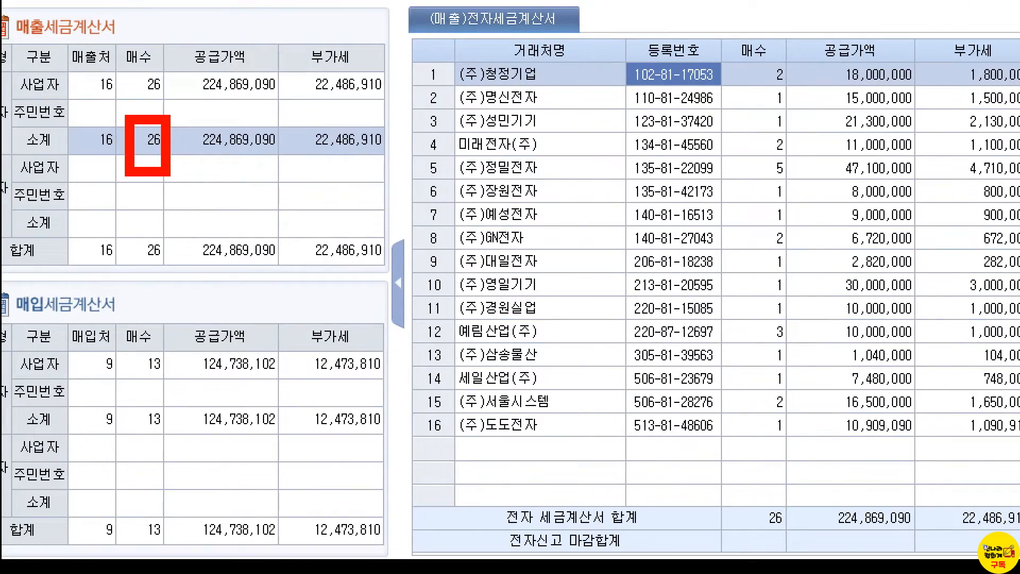
pyautogui.press('Escape')
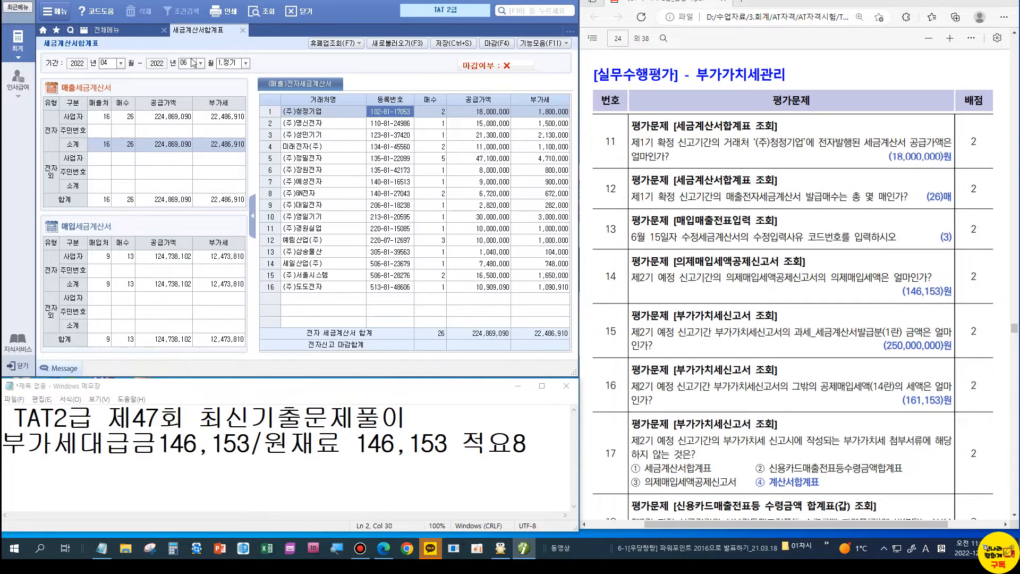
pyautogui.press('Escape')
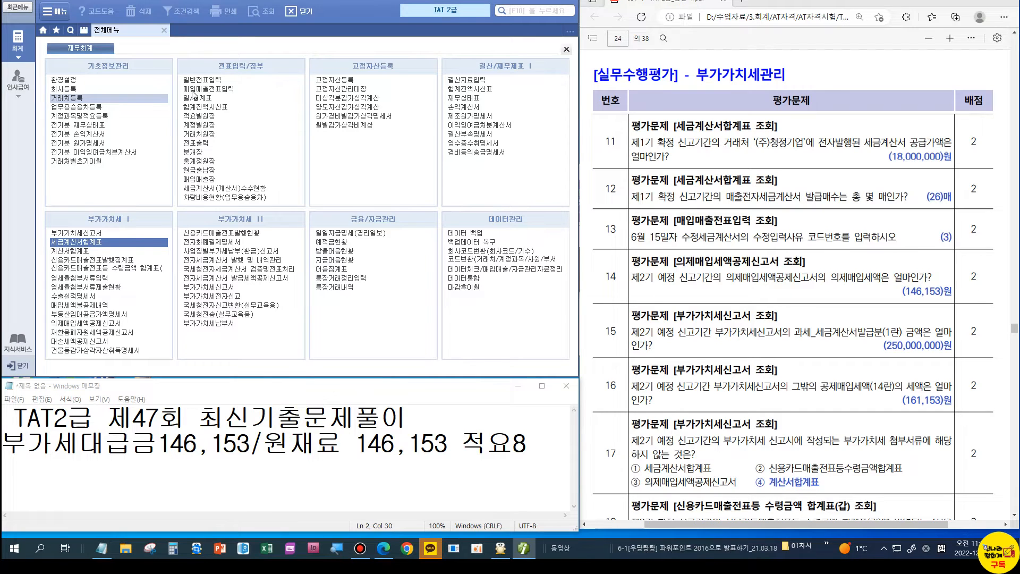
pyautogui.click(193, 89)
pyautogui.write('06')
pyautogui.press('Return')
pyautogui.write('15')
pyautogui.press('Return')
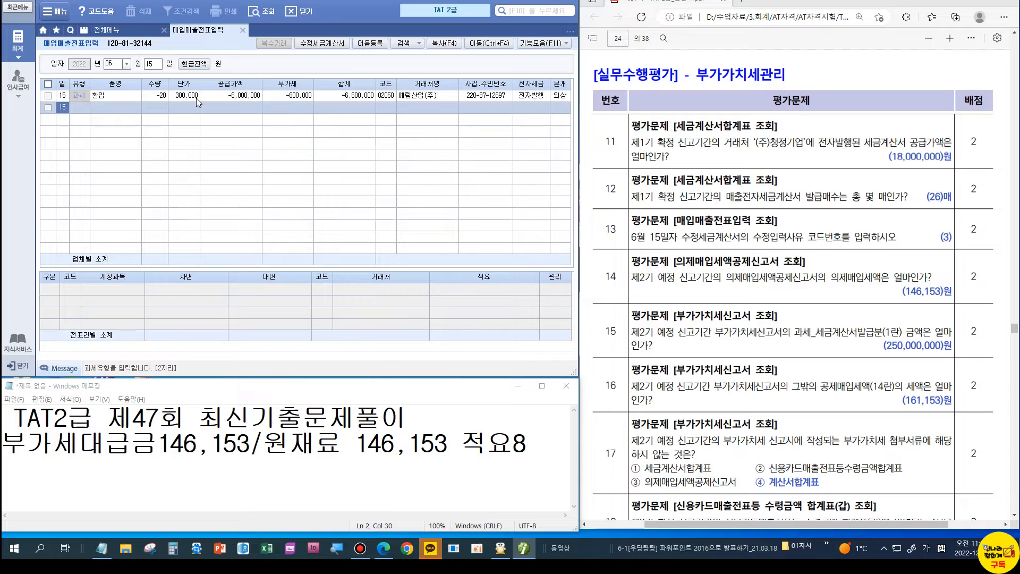
pyautogui.click(196, 98)
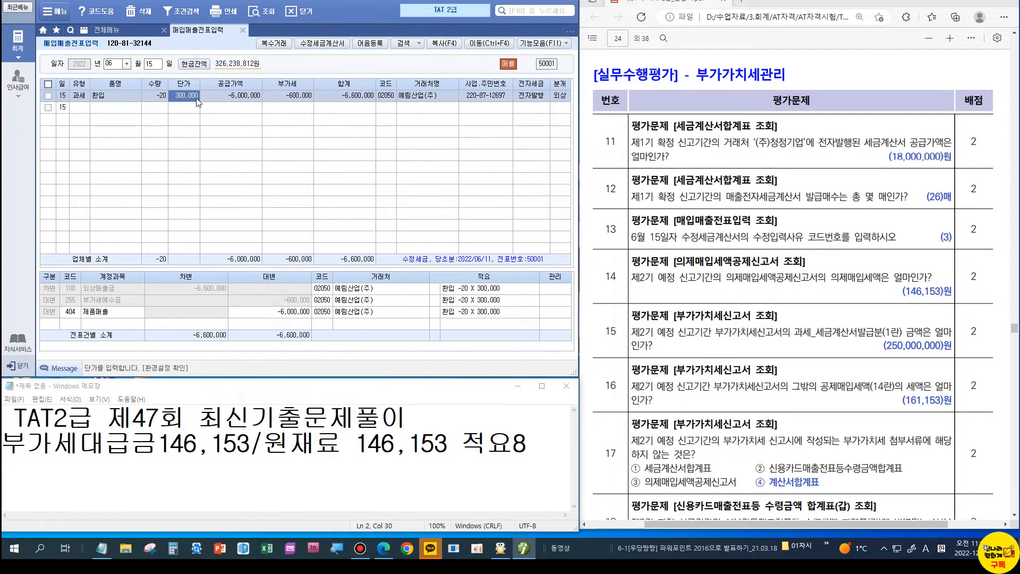
pyautogui.click(48, 95)
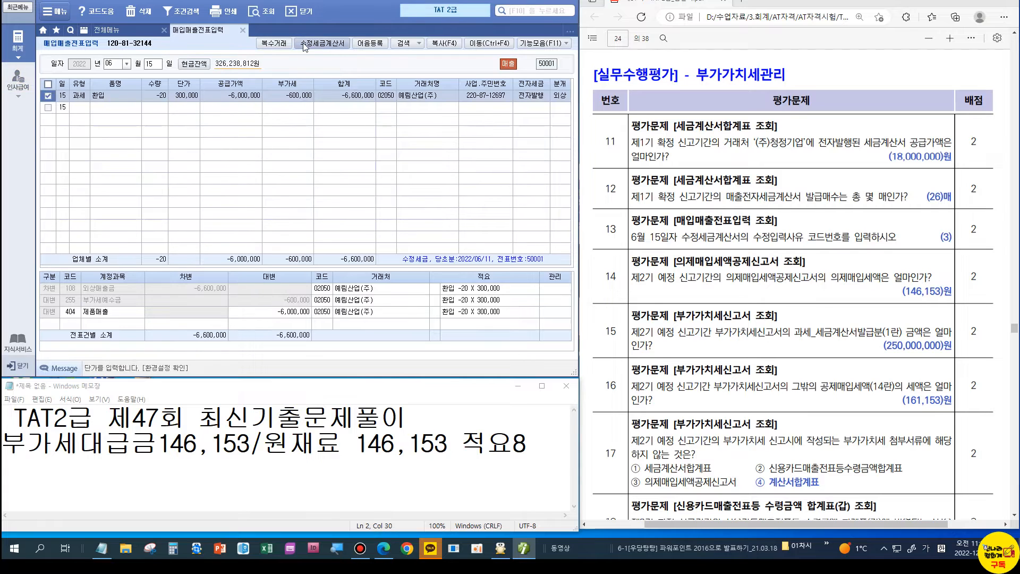
pyautogui.click(306, 43)
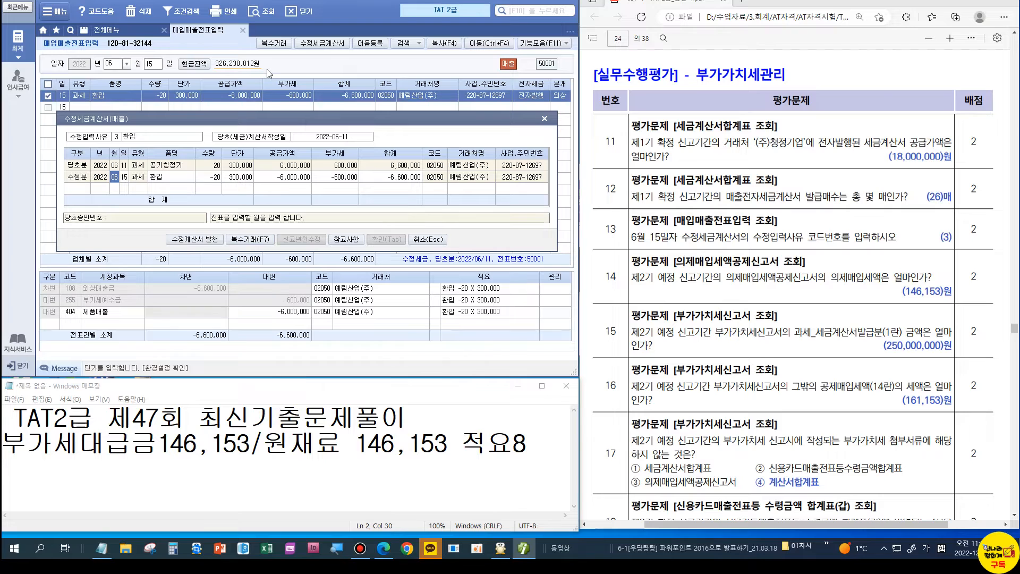
pyautogui.press('Escape')
pyautogui.click(242, 31)
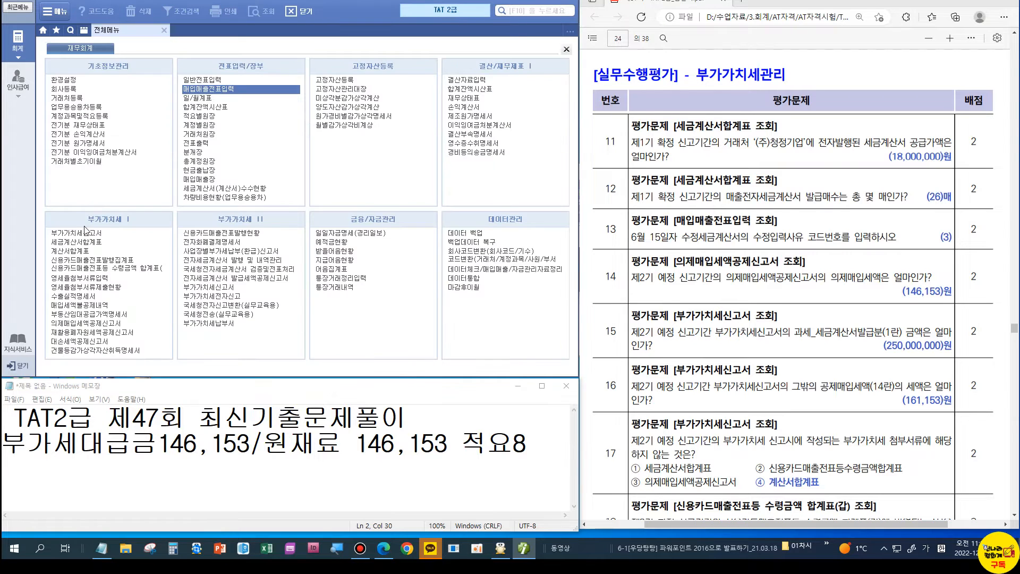
pyautogui.click(80, 323)
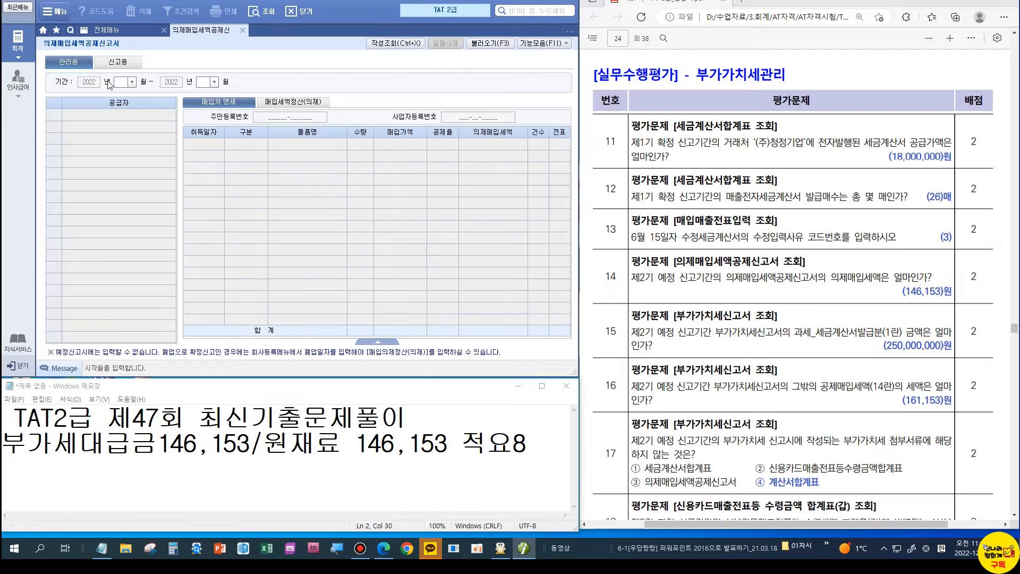
pyautogui.write('07')
pyautogui.press('Return')
pyautogui.write('09')
pyautogui.press('Return')
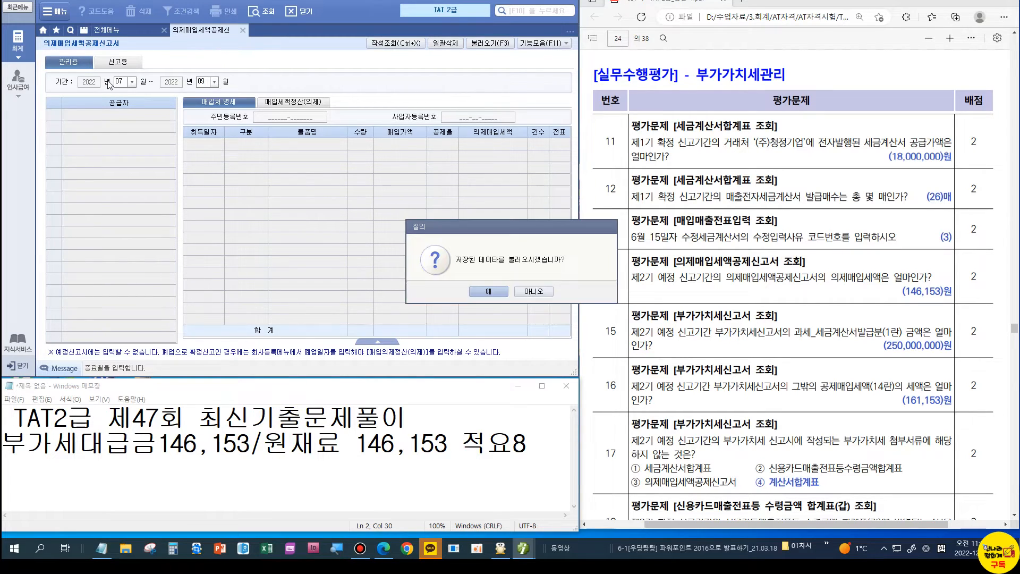
pyautogui.click(499, 290)
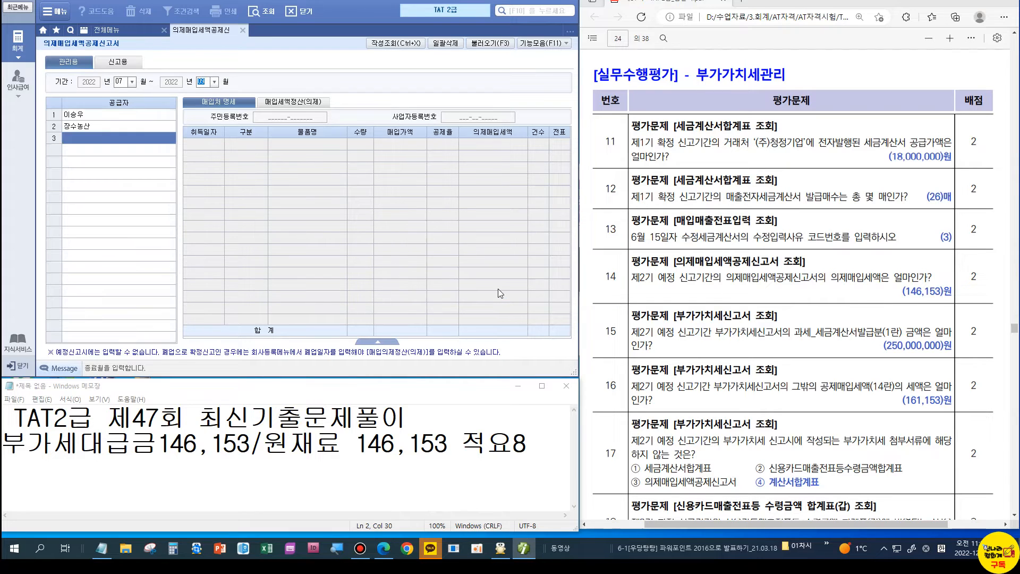
pyautogui.click(138, 120)
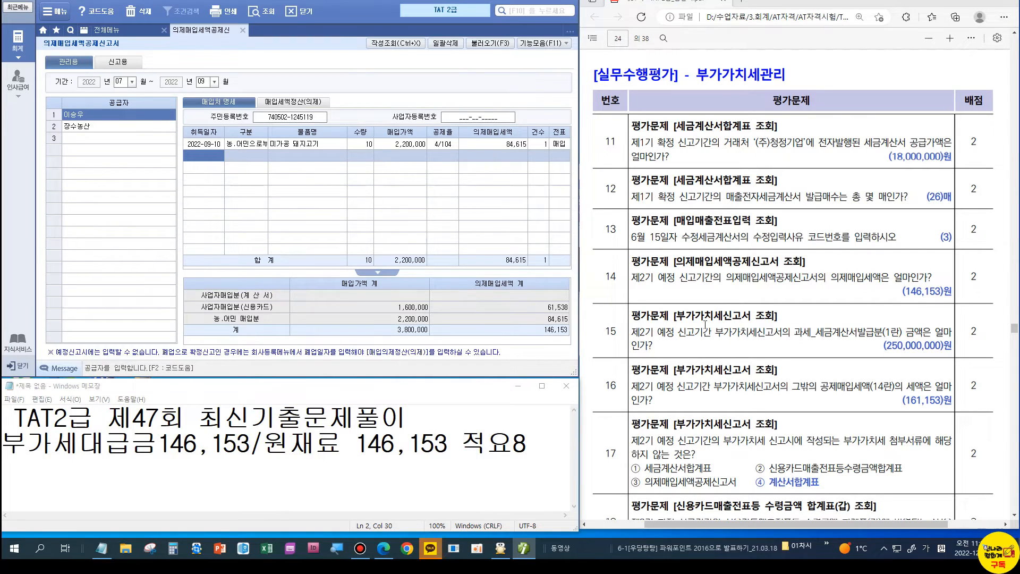
pyautogui.click(243, 30)
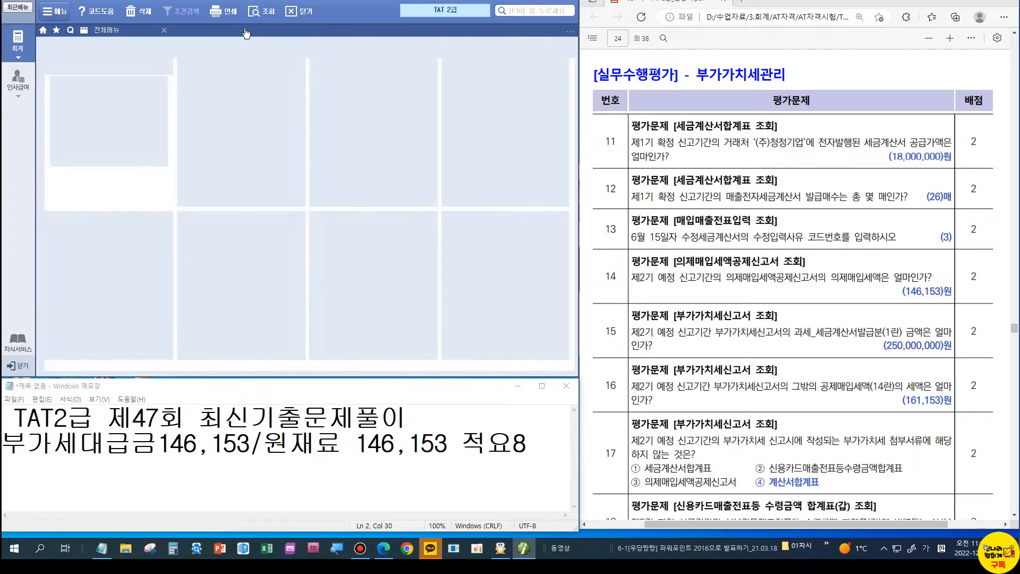
# Step: Load the saved July–September VAT return and locate line 14's 161,153 tax
pyautogui.click(80, 233)
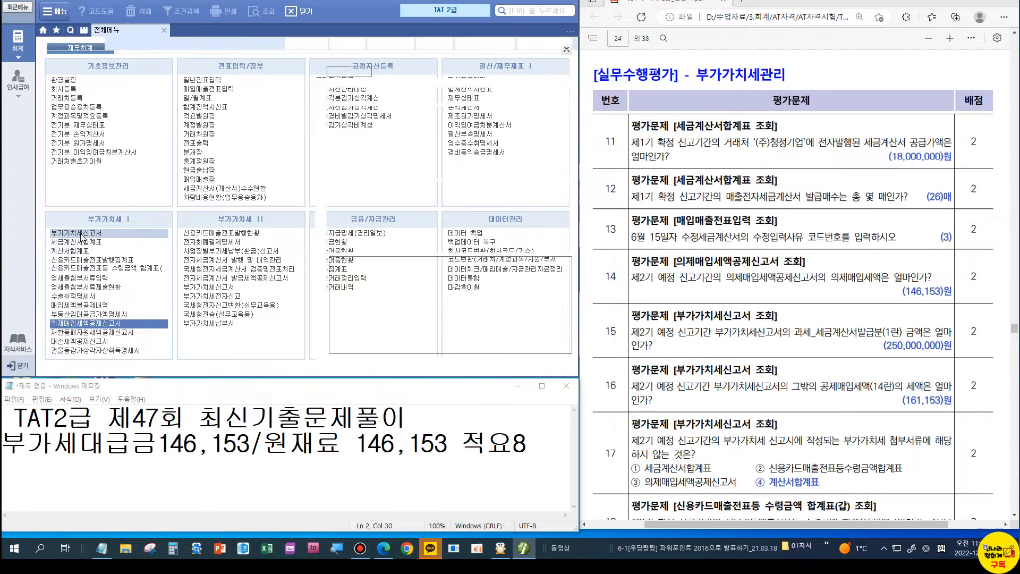
pyautogui.write('07')
pyautogui.write('0')
pyautogui.write('9')
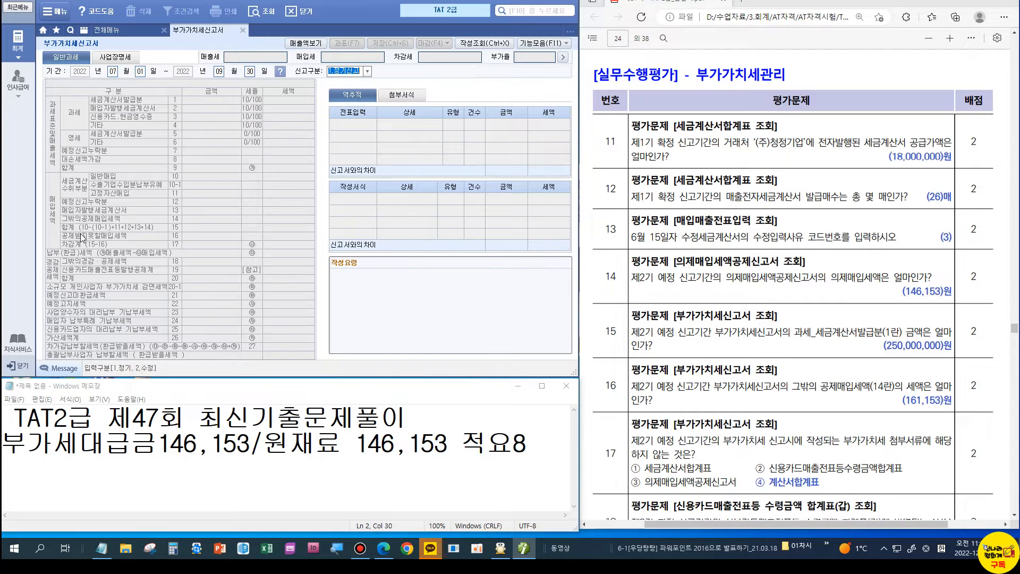
pyautogui.press('Return')
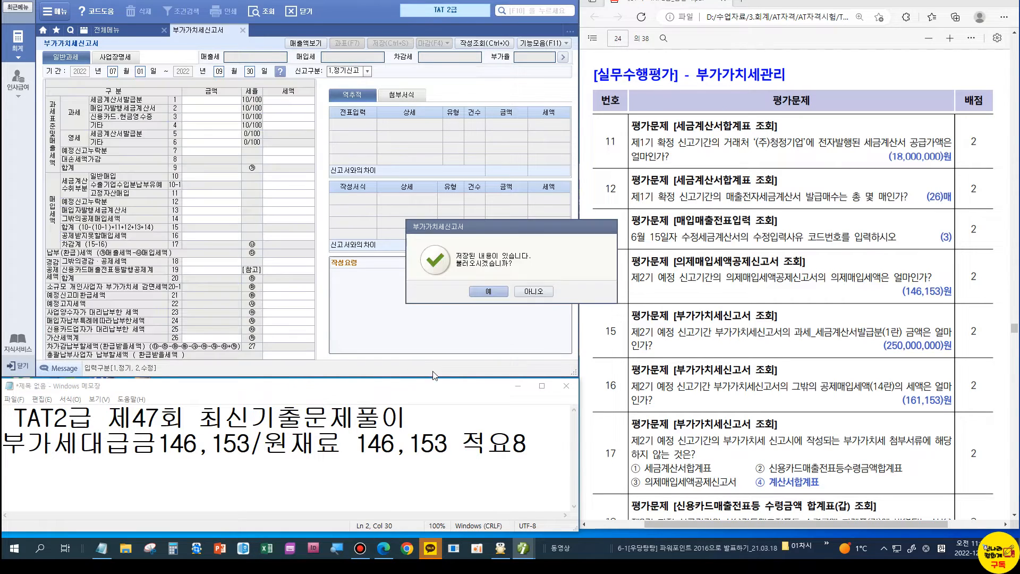
pyautogui.click(487, 296)
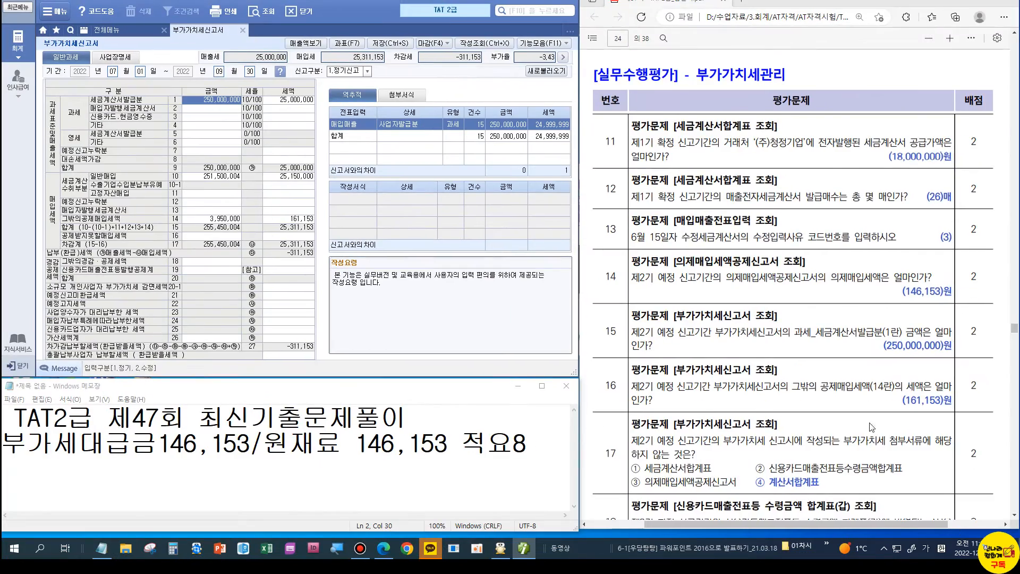
pyautogui.scroll(-4, 854, 396)
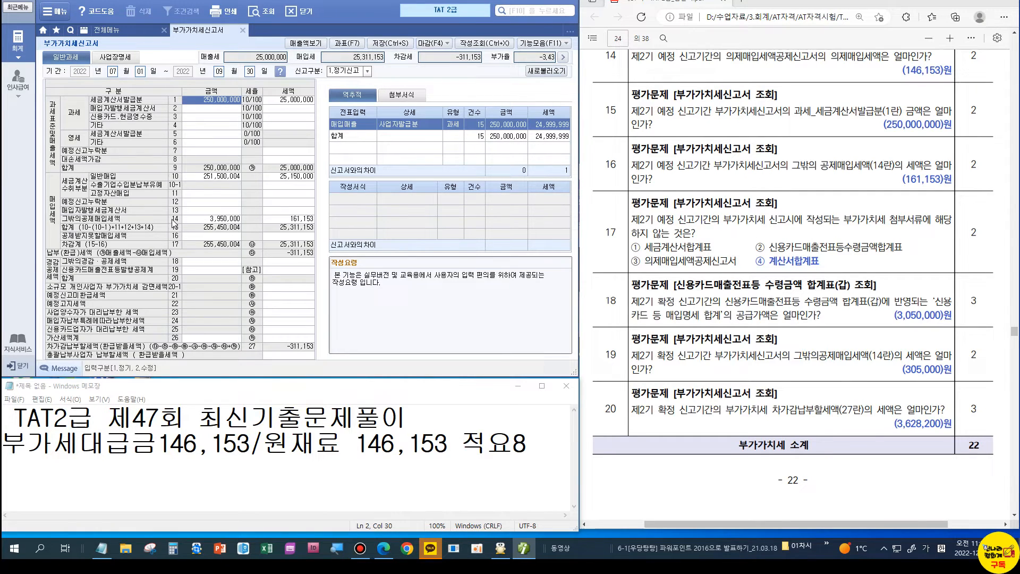
pyautogui.click(299, 219)
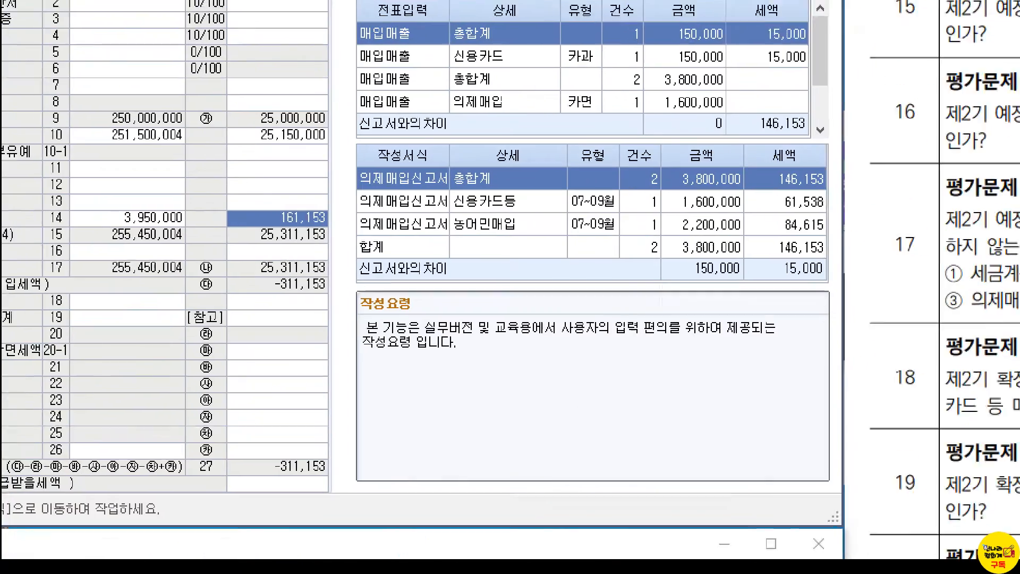
pyautogui.click(300, 219)
pyautogui.moveTo(237, 190); pyautogui.dragTo(347, 272)
pyautogui.press('Escape')
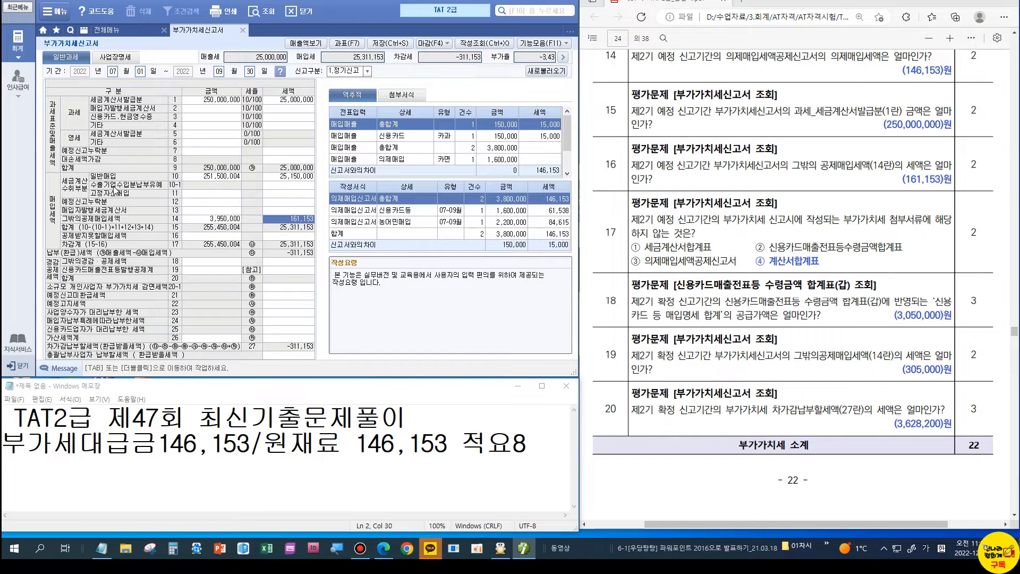
# Step: Review the other deductible input tax breakdown (146,153 deemed input tax) and the tax base details
pyautogui.doubleClick(232, 219)
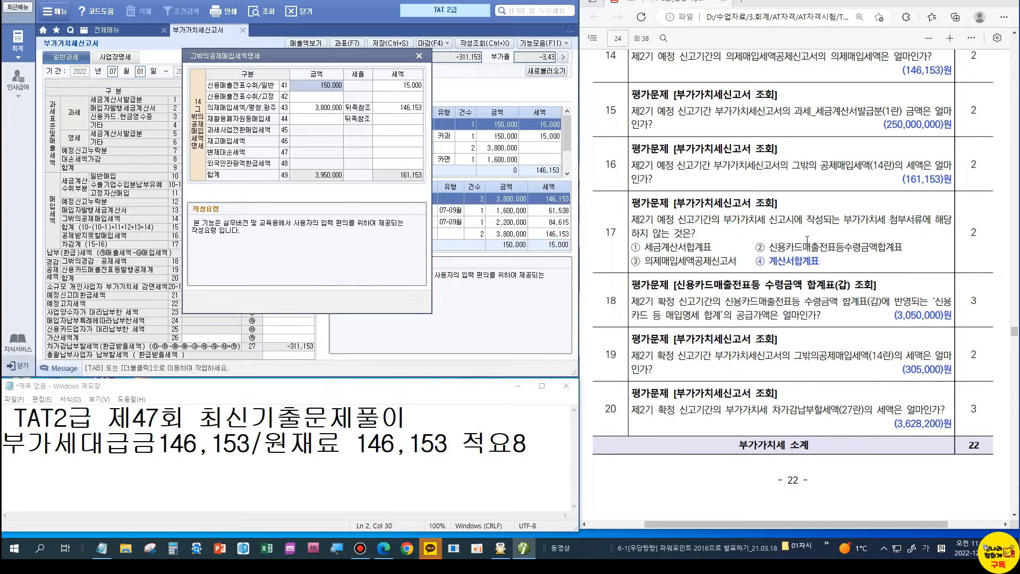
pyautogui.click(322, 111)
pyautogui.click(386, 112)
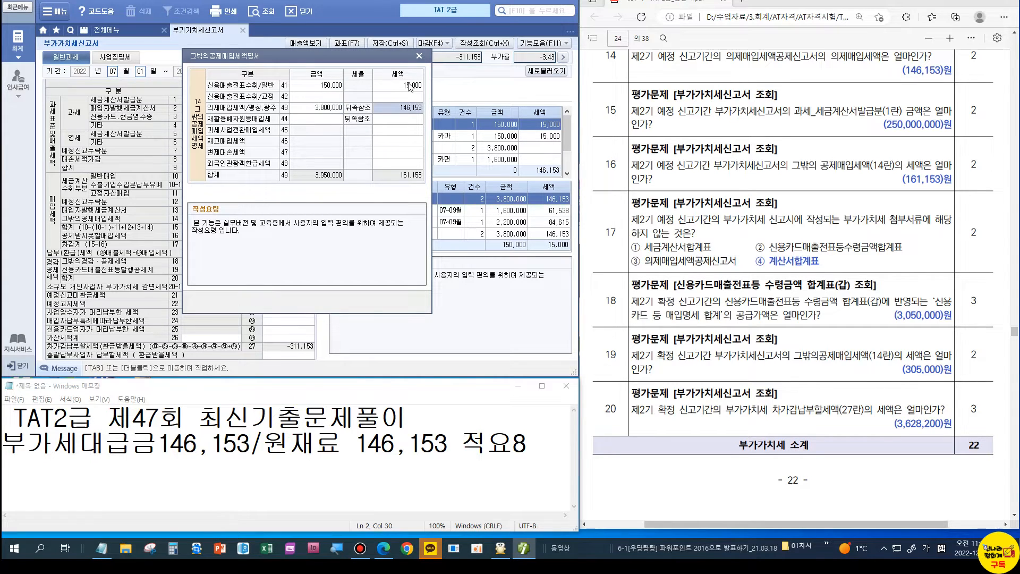
pyautogui.click(419, 56)
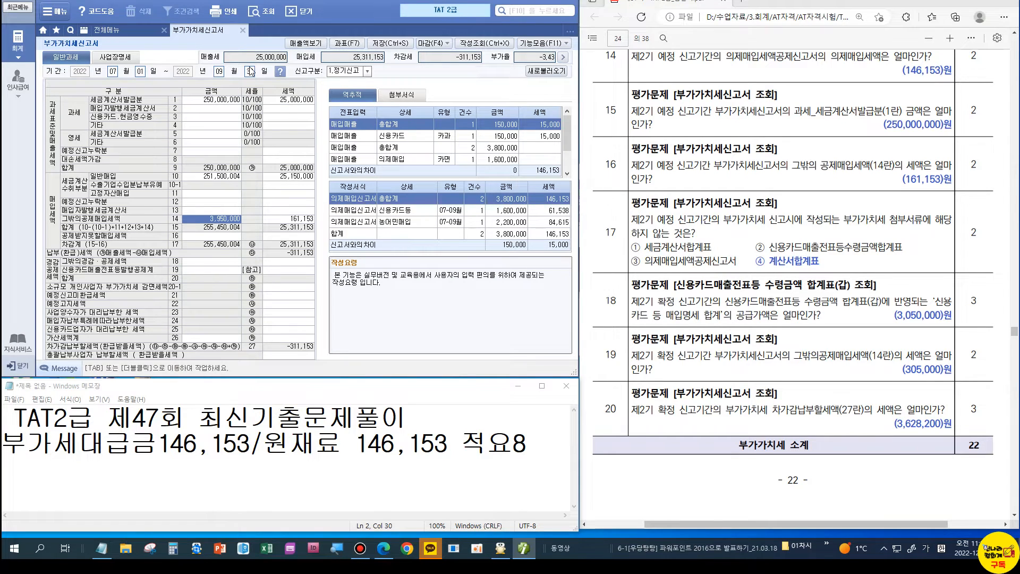
pyautogui.press('F7')
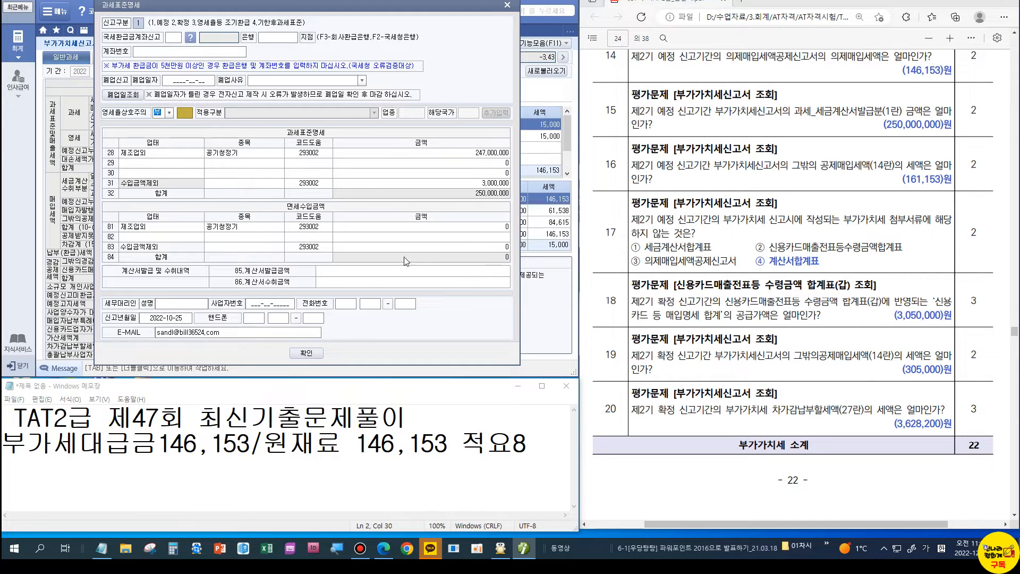
pyautogui.press('Return')
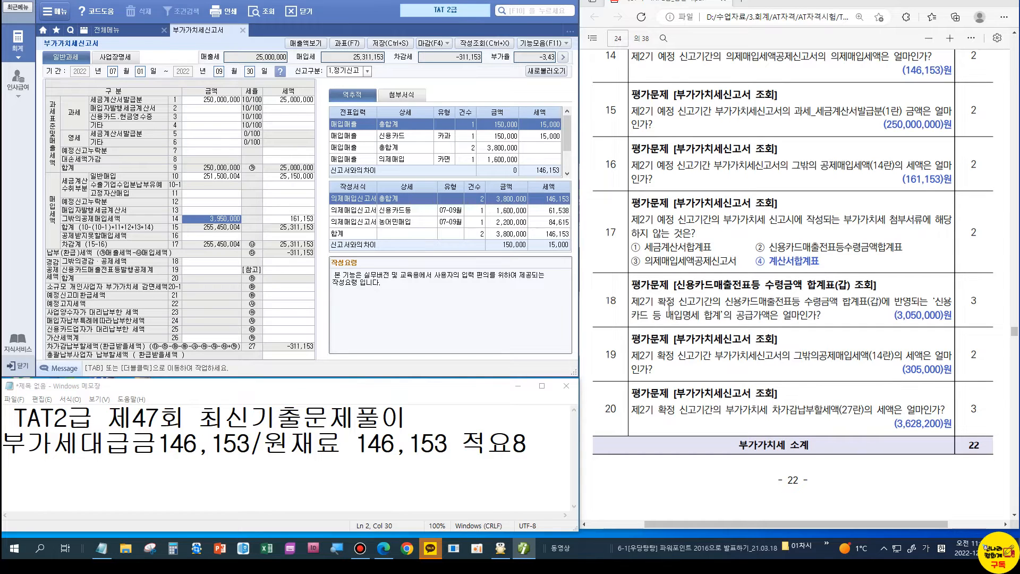
pyautogui.click(112, 72)
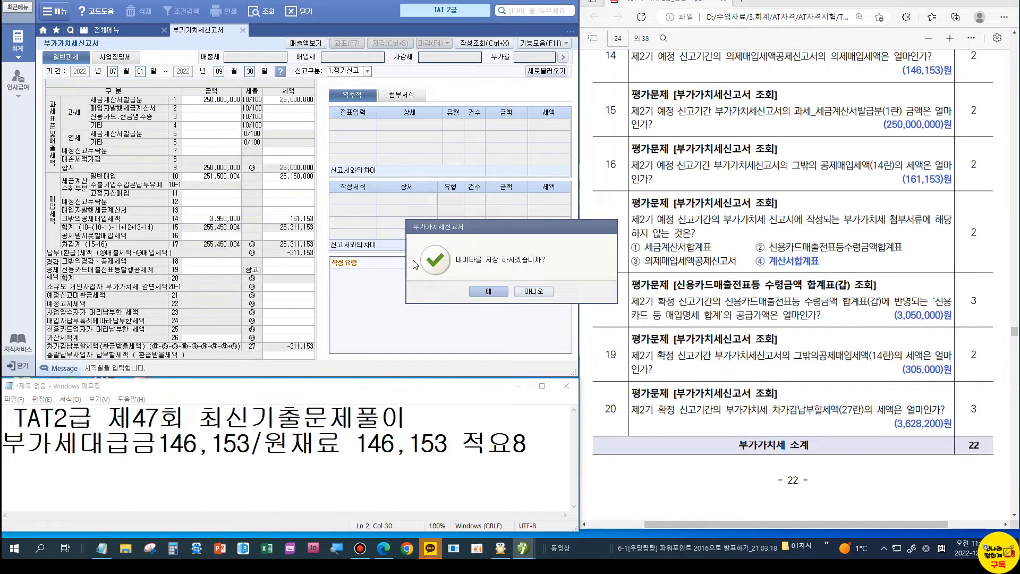
# Step: Save the July–September return and load the saved October–December 2022 VAT return
pyautogui.click(488, 292)
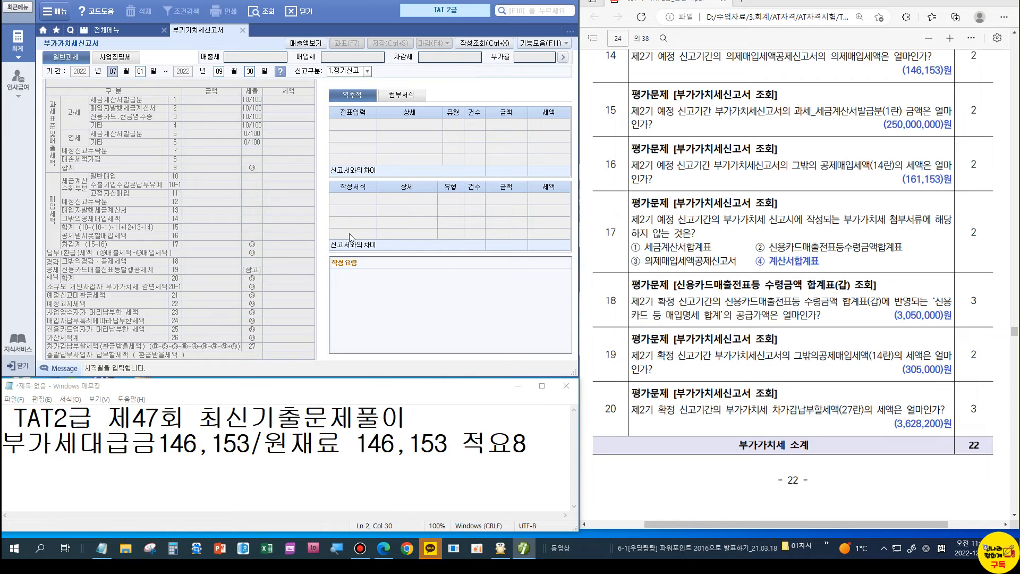
pyautogui.click(292, 114)
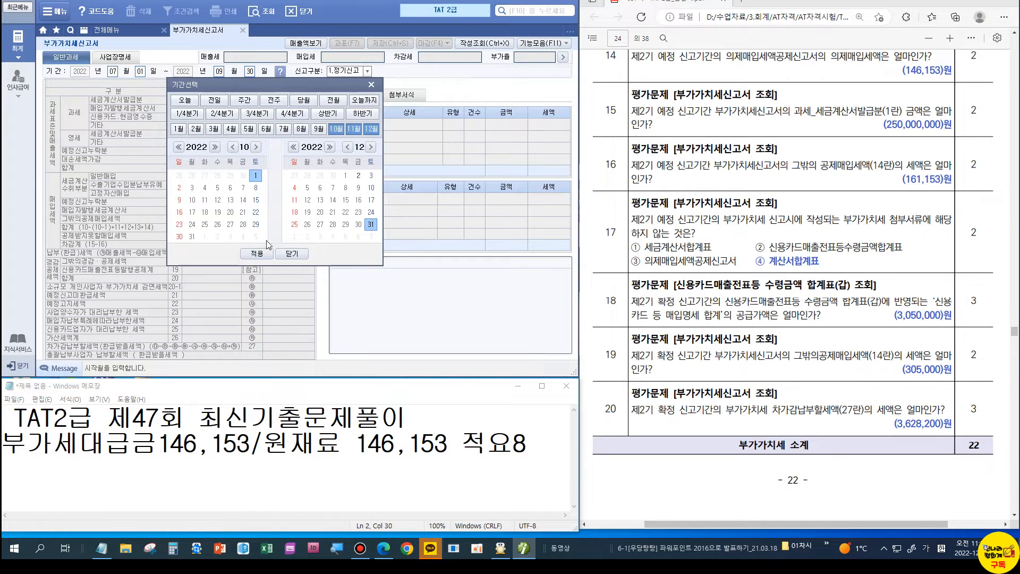
pyautogui.click(257, 254)
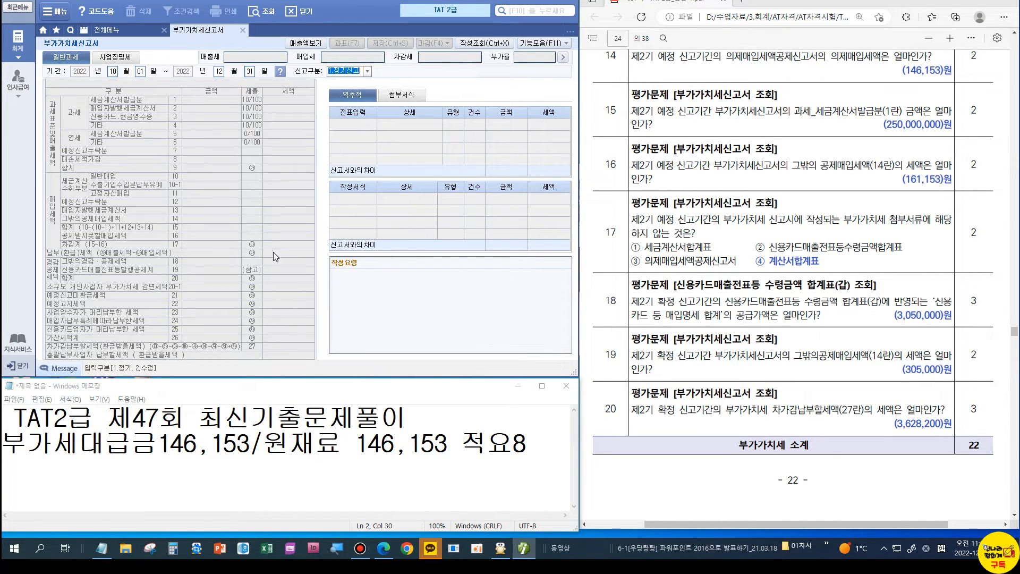
pyautogui.press('Return')
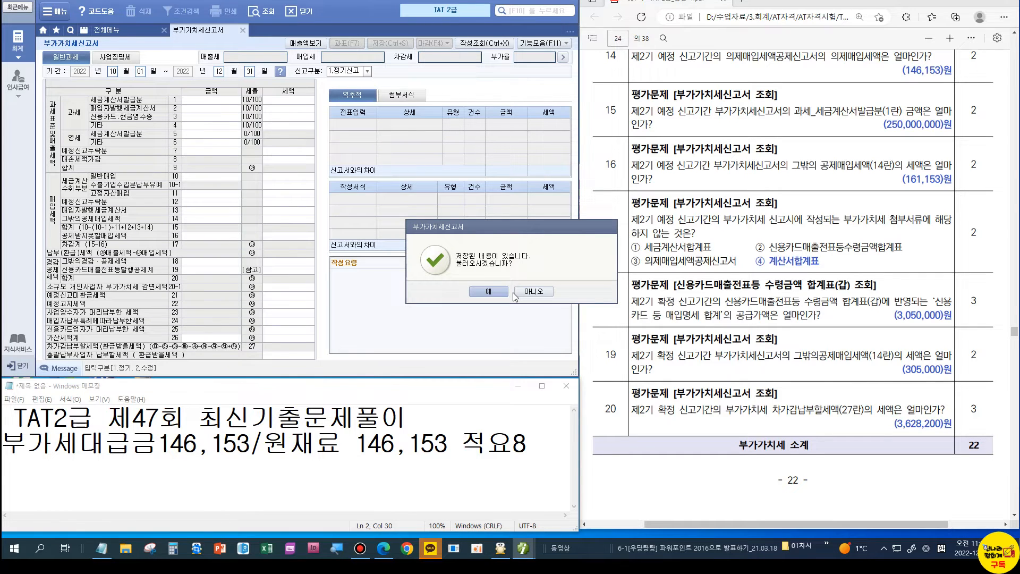
pyautogui.click(486, 291)
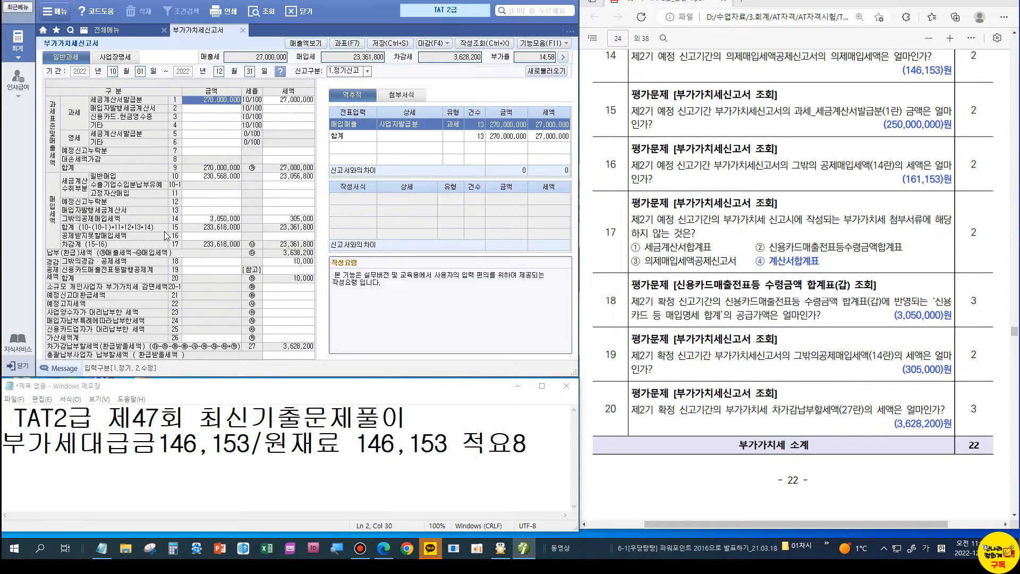
# Step: Check line 14's 3,050,000 amount in the other deductions breakdown, then start closing the return
pyautogui.click(303, 219)
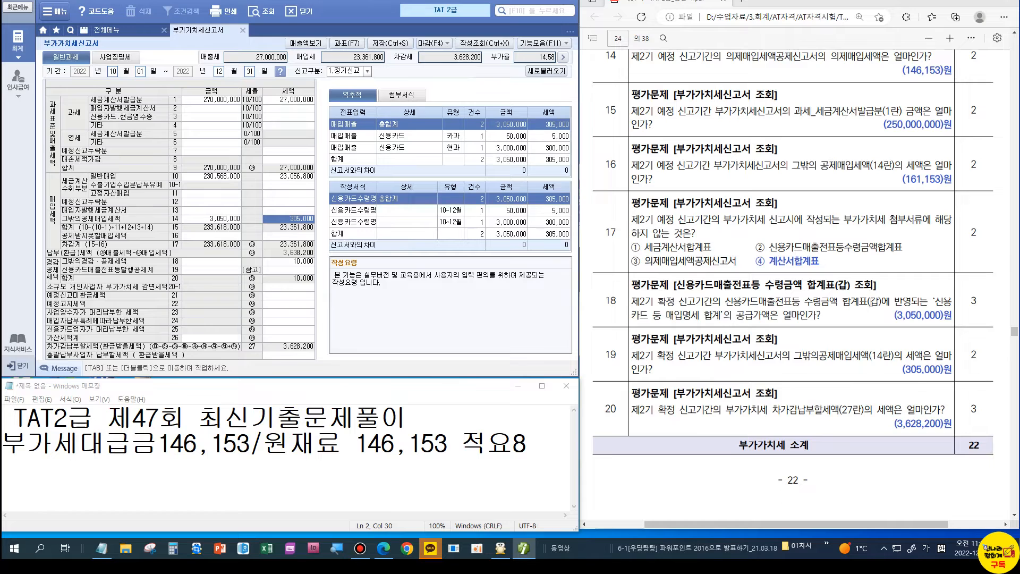
pyautogui.click(212, 218)
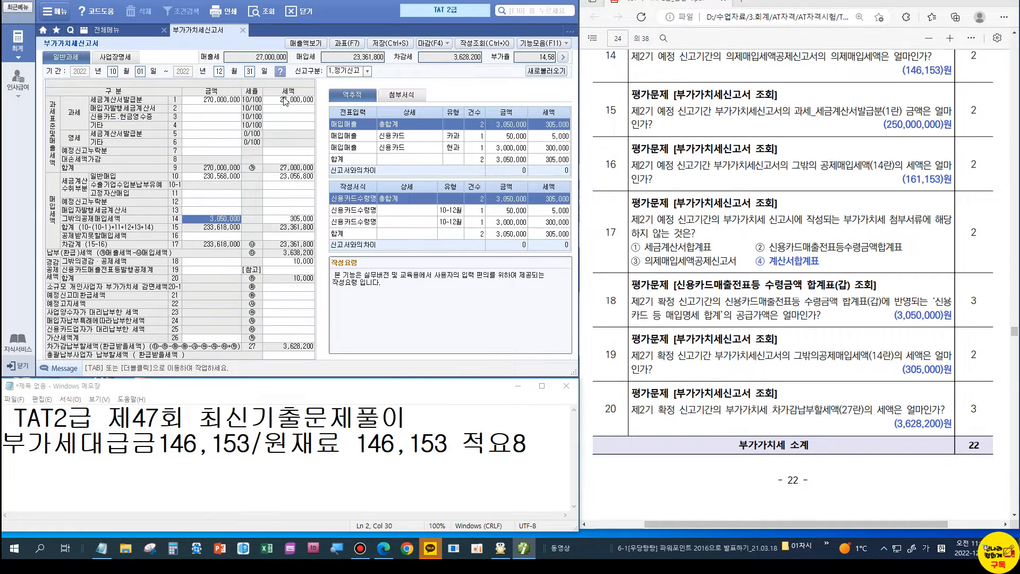
pyautogui.press('Tab')
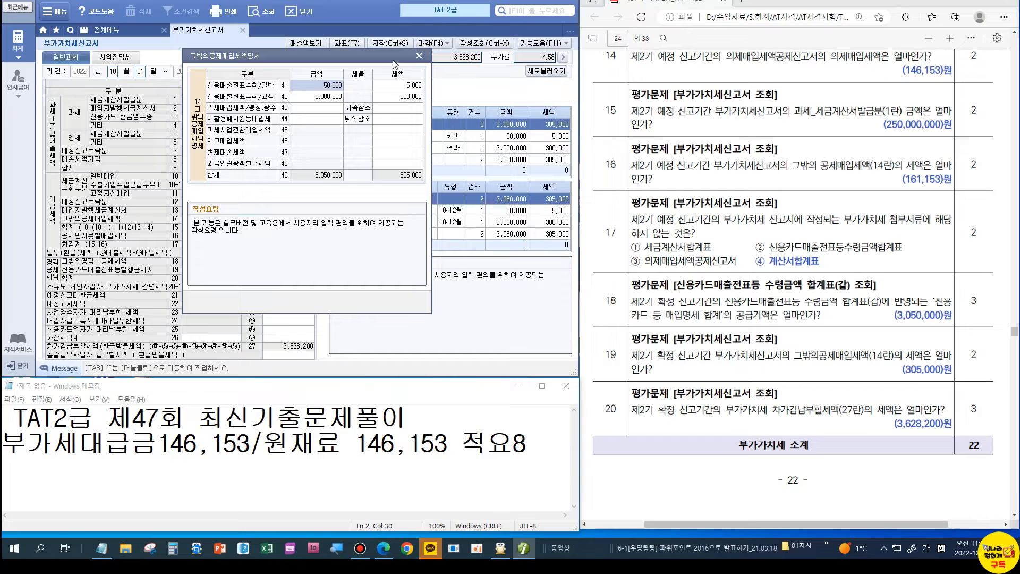
pyautogui.click(419, 55)
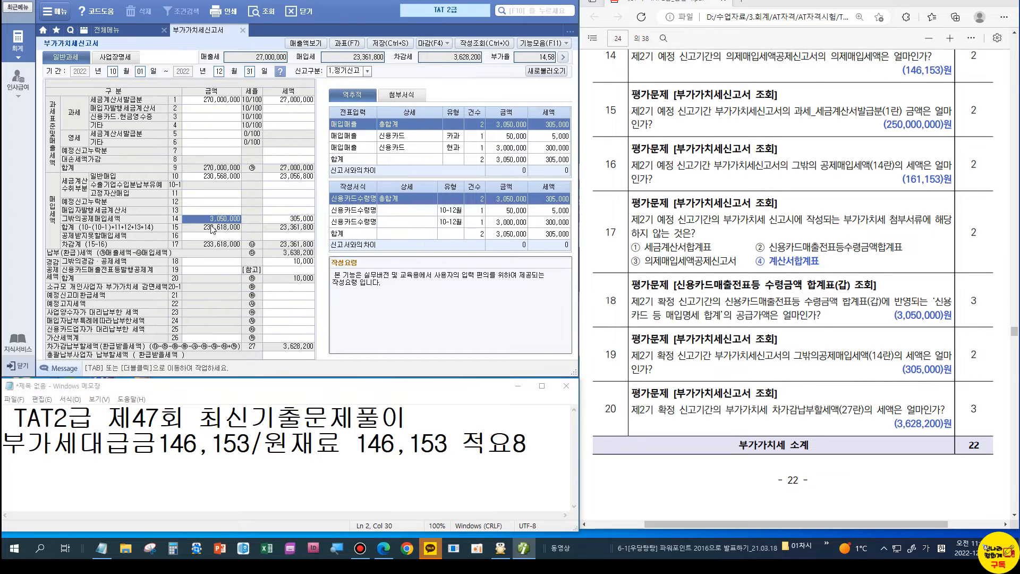
pyautogui.click(242, 31)
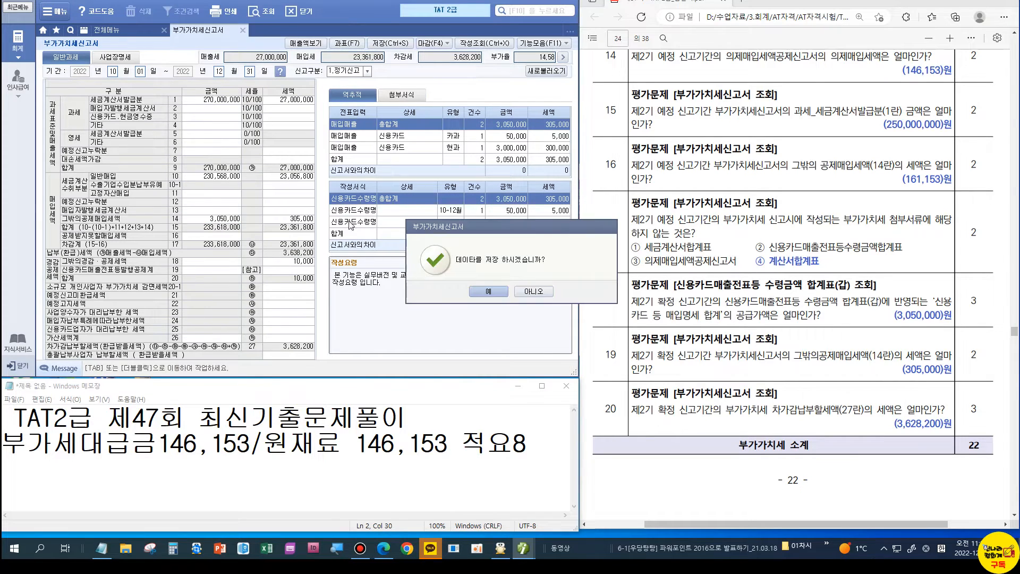
# Step: Save the VAT return and load the October–December credit card receipts summary showing 3,050,000 supply value
pyautogui.click(476, 292)
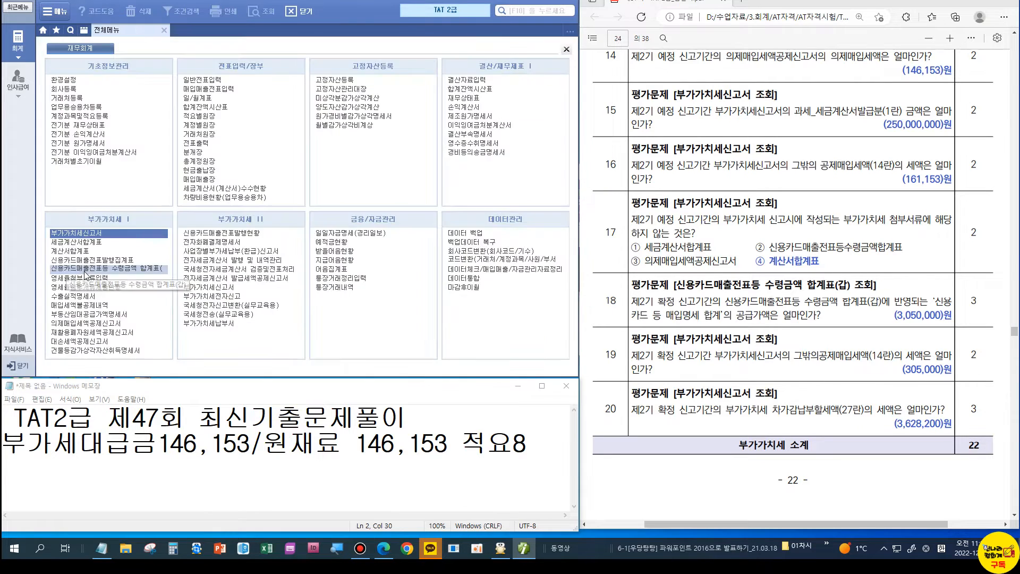
pyautogui.click(84, 269)
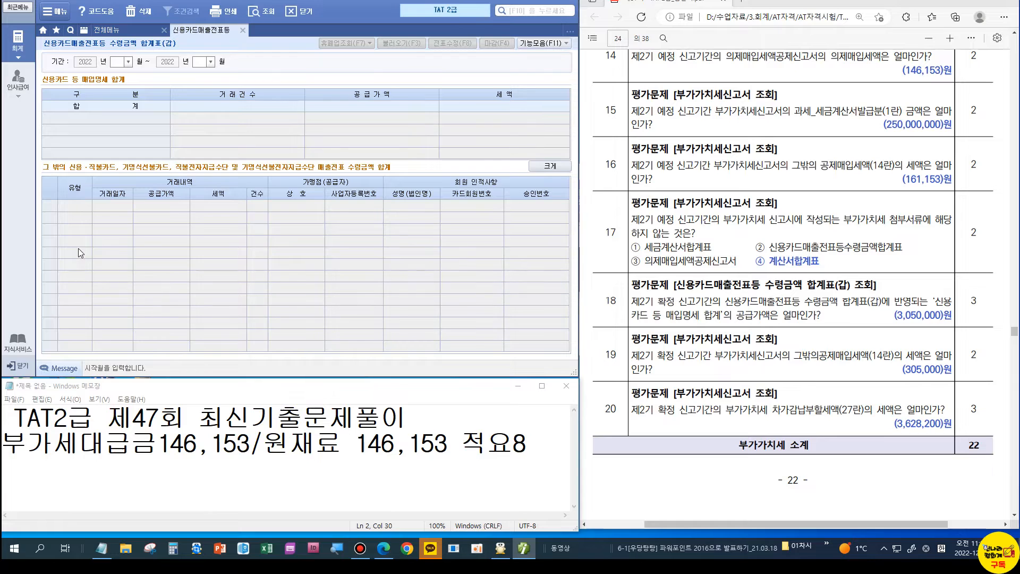
pyautogui.write('10')
pyautogui.press('Return')
pyautogui.write('12')
pyautogui.press('Return')
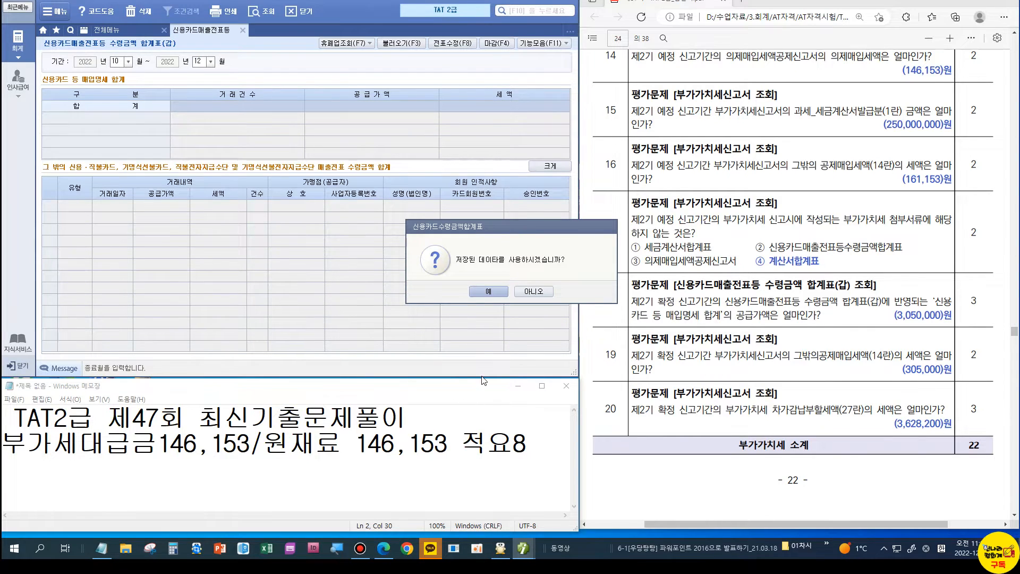
pyautogui.click(488, 291)
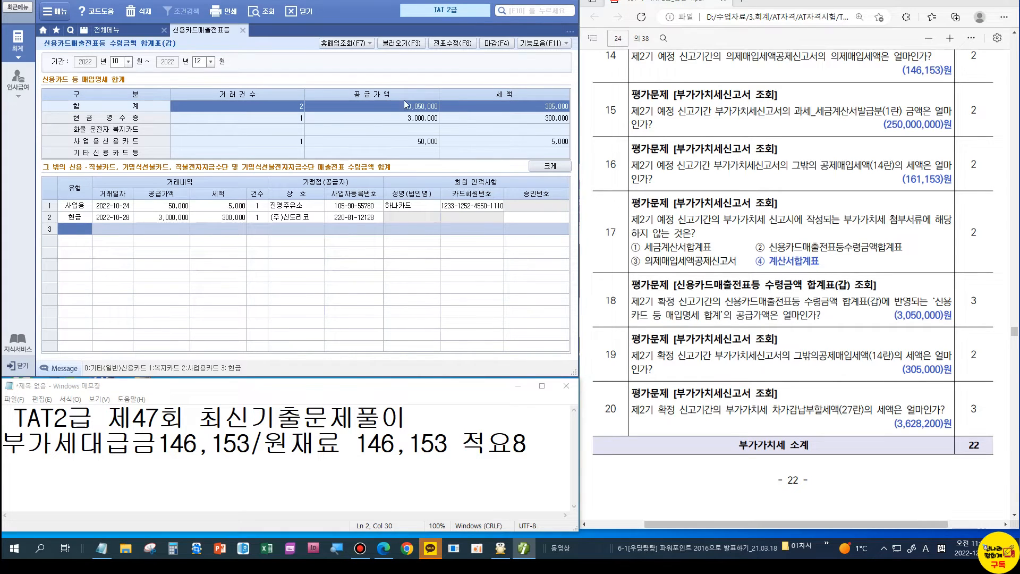
pyautogui.scroll(-10, 772, 301)
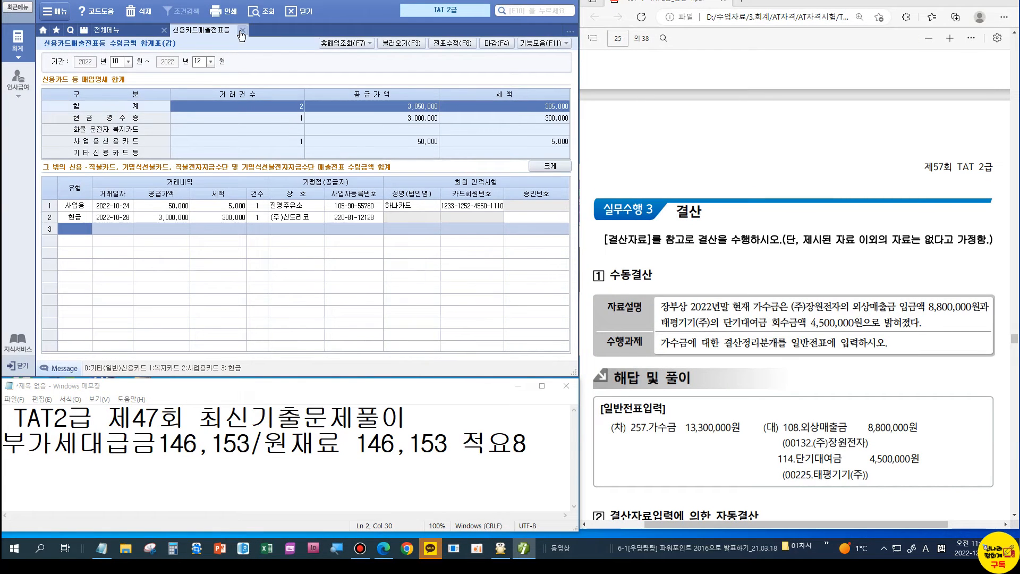
# Step: Load the trial balance through December and find the 가수금 balance of 13,300,000
pyautogui.click(241, 30)
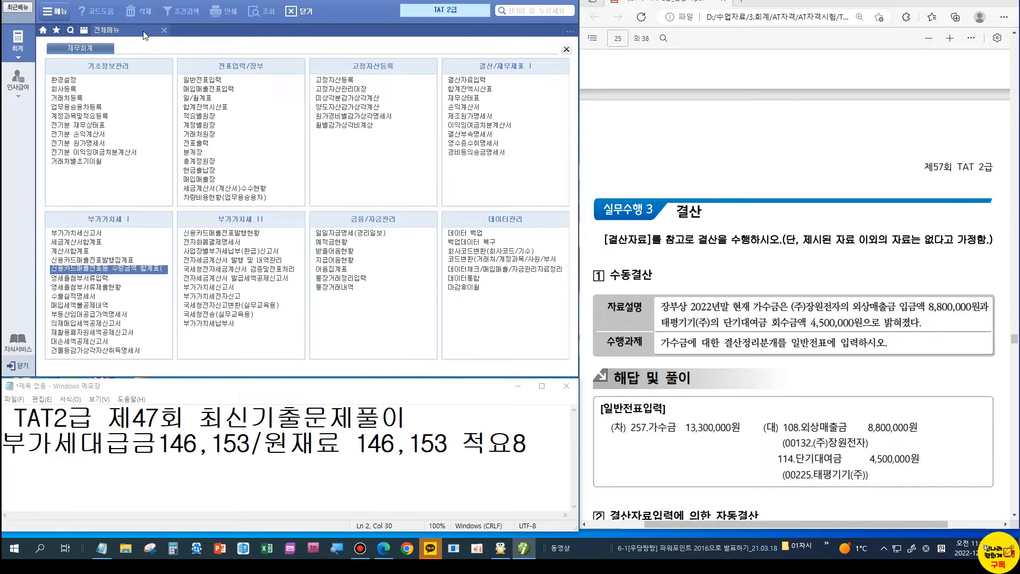
pyautogui.click(455, 89)
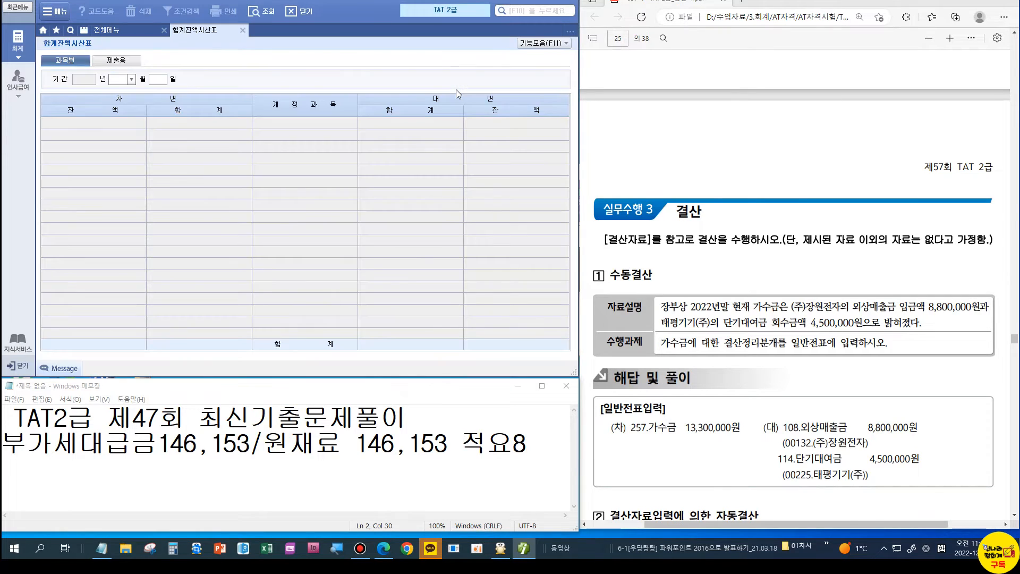
pyautogui.write('12')
pyautogui.press('Return')
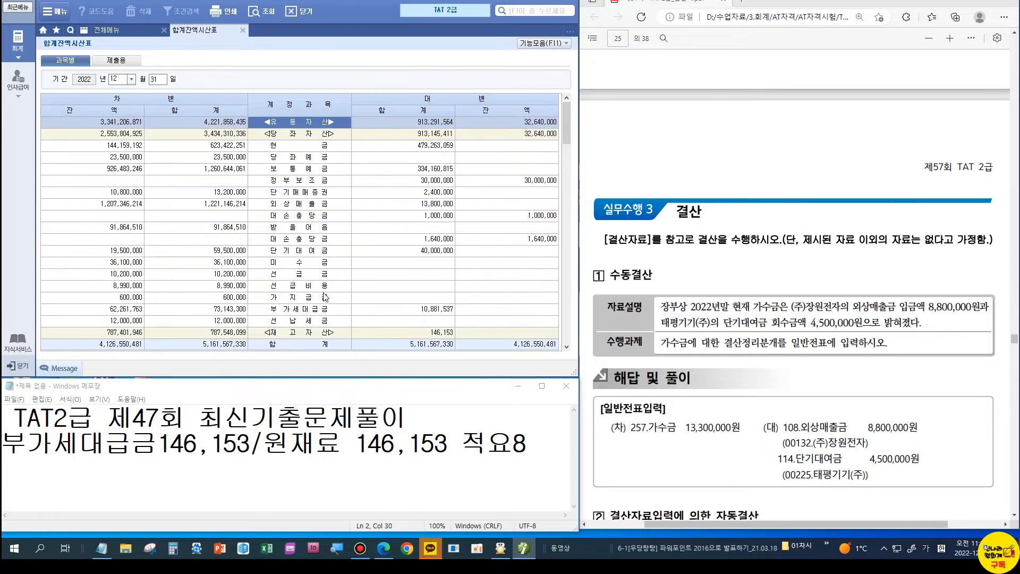
pyautogui.scroll(-2, 325, 296)
pyautogui.scroll(-3, 325, 295)
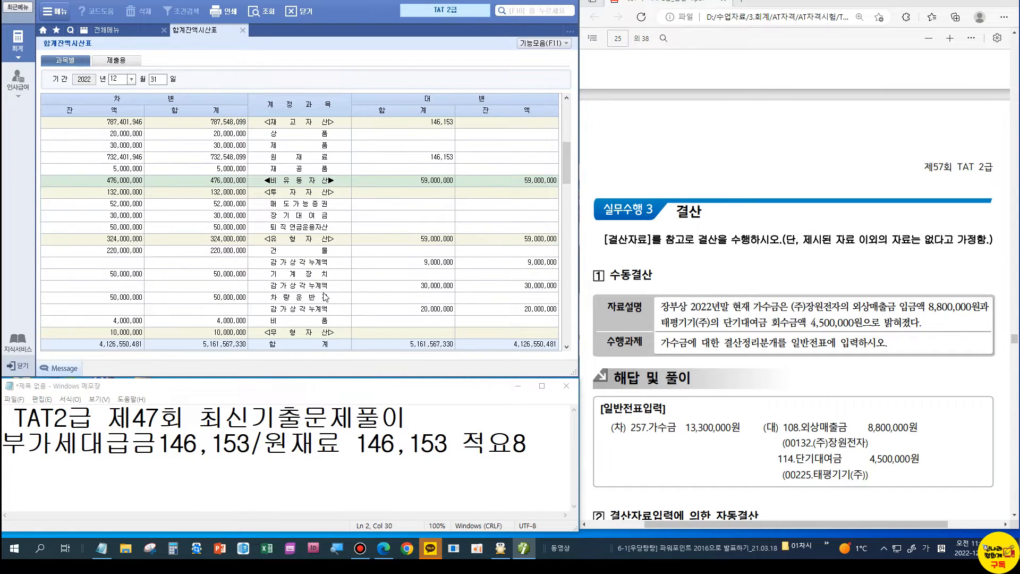
pyautogui.scroll(-3, 325, 296)
pyautogui.scroll(-3, 307, 256)
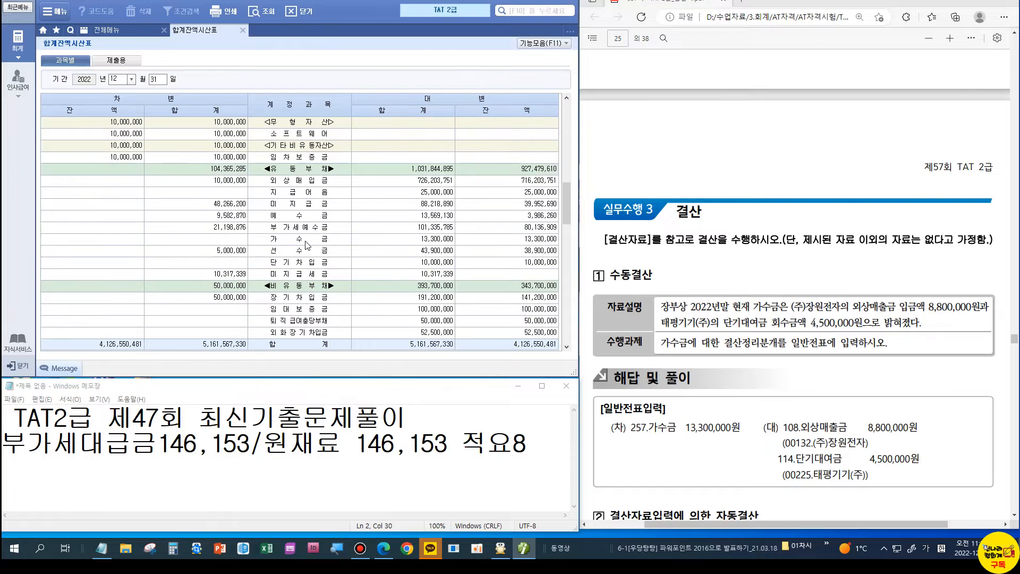
pyautogui.click(306, 240)
pyautogui.click(492, 238)
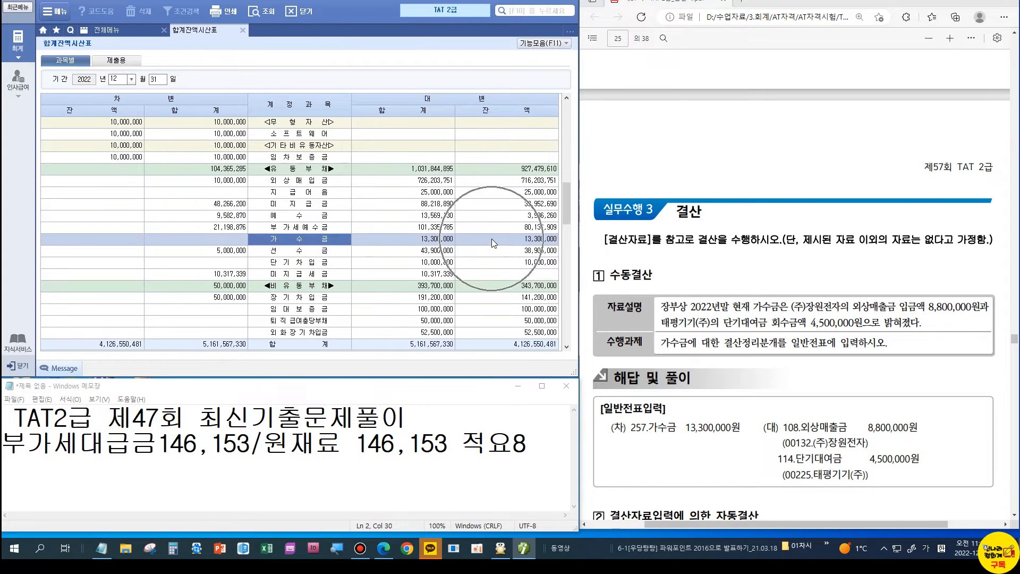
# Step: Start a general voucher dated December 31, 2022 with a debit first line
pyautogui.click(117, 30)
pyautogui.click(197, 79)
pyautogui.write('12')
pyautogui.press('Return')
pyautogui.write('31')
pyautogui.press('Return')
pyautogui.write('3')
pyautogui.press('Return')
# Step: Debit account 257 가수금 for 13,300,000
pyautogui.write('257')
pyautogui.press('Return')
pyautogui.press('Return')
pyautogui.press('Return')
pyautogui.press('Return')
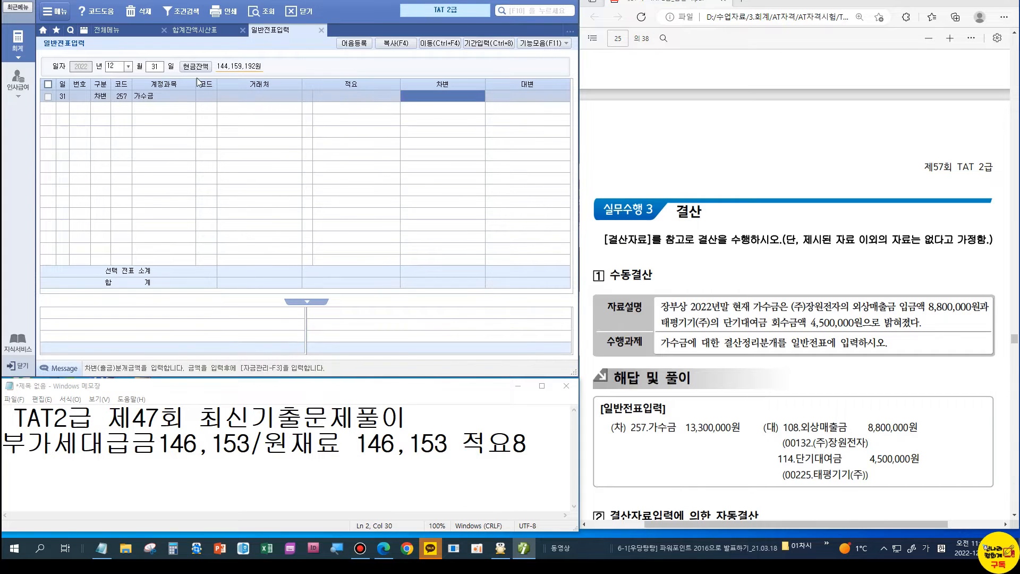
pyautogui.write('13300000')
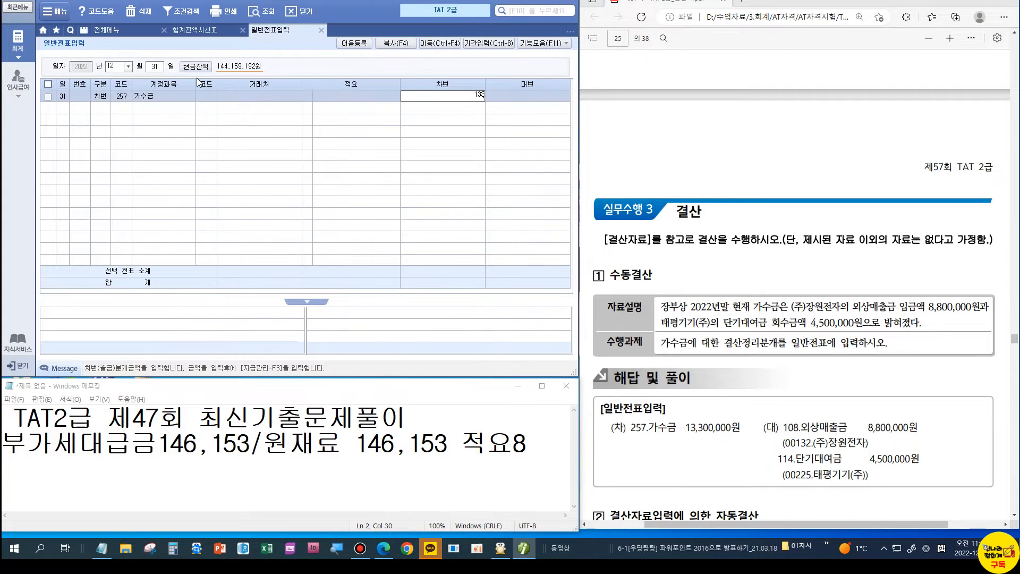
pyautogui.press('Return')
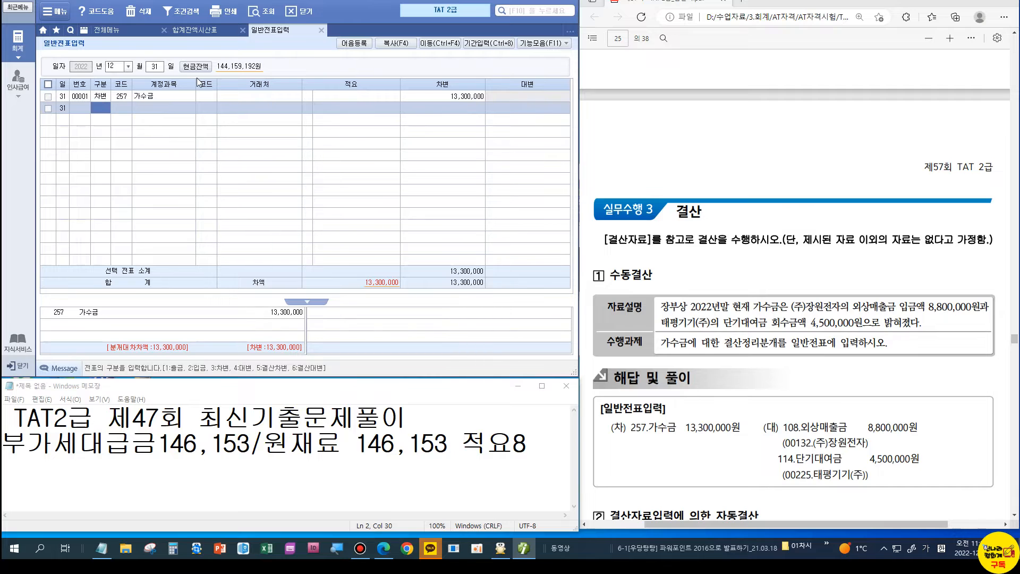
# Step: Credit account 108 외상매출금 8,800,000 to trade partner (주)장원전자
pyautogui.write('4')
pyautogui.write('108')
pyautogui.press('Return')
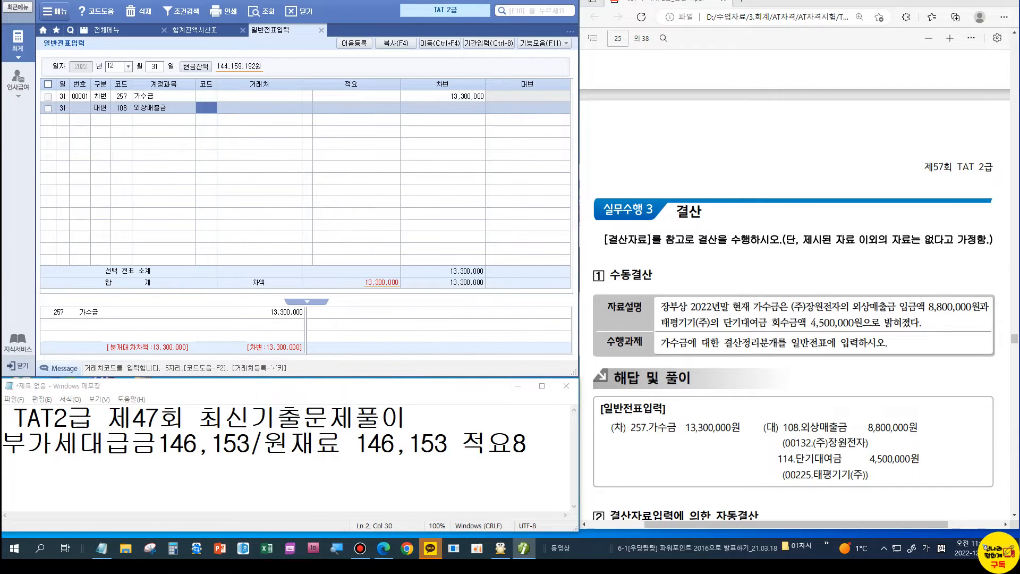
pyautogui.write('132')
pyautogui.press('Return')
pyautogui.press('Return')
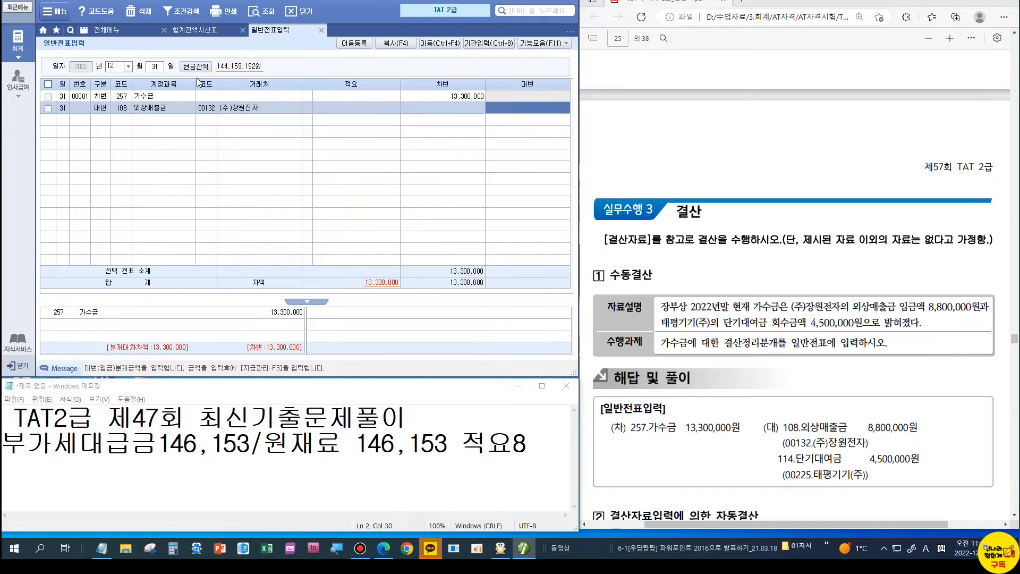
pyautogui.write('8800')
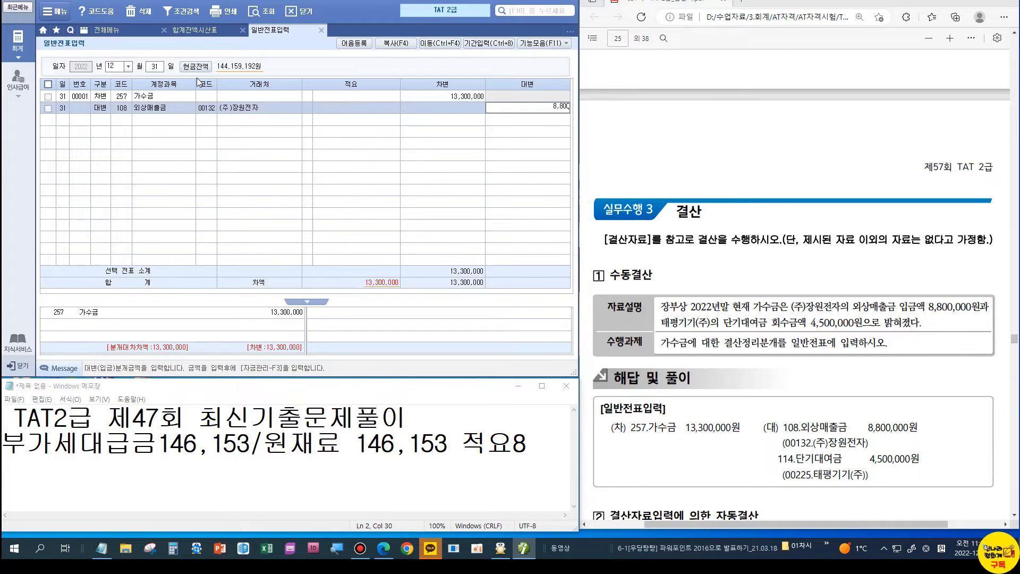
pyautogui.write('+')
pyautogui.press('Return')
# Step: Credit account 114 단기대여금 4,500,000 to trade partner 태평기기(주)
pyautogui.write('4114')
pyautogui.press('Return')
pyautogui.write('탱')
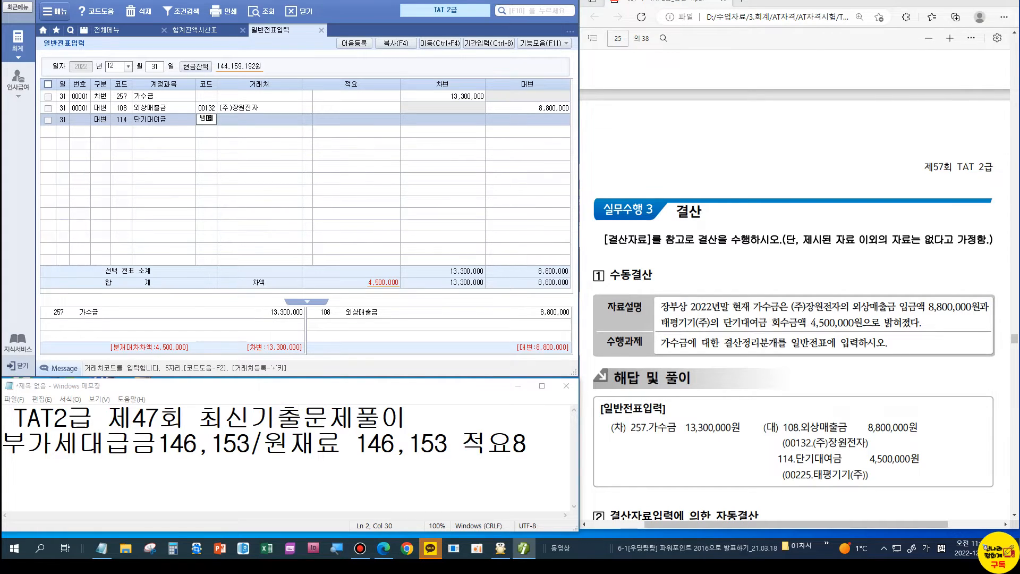
pyautogui.press('Return')
pyautogui.press('Return')
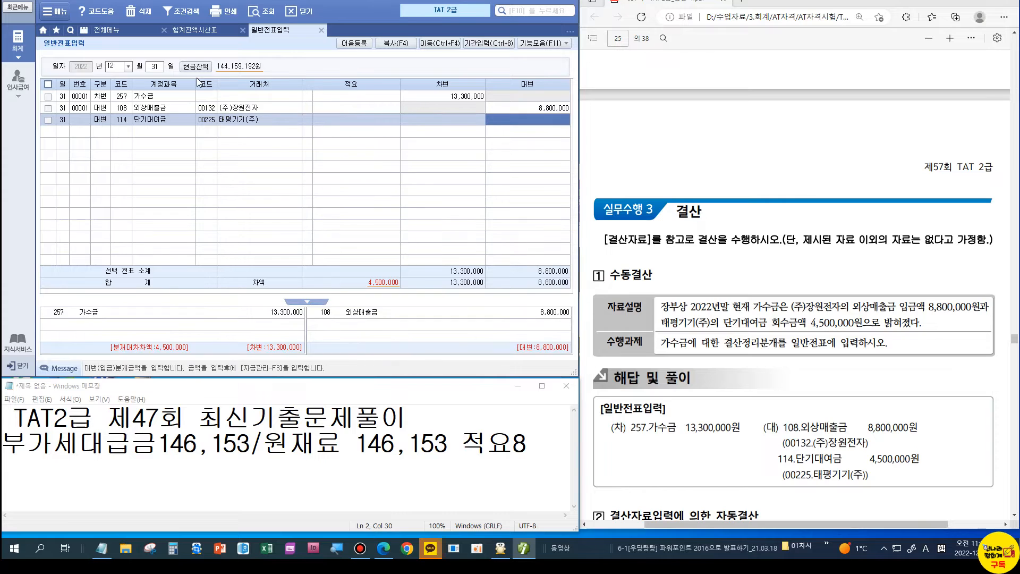
pyautogui.write('45++')
pyautogui.press('Return')
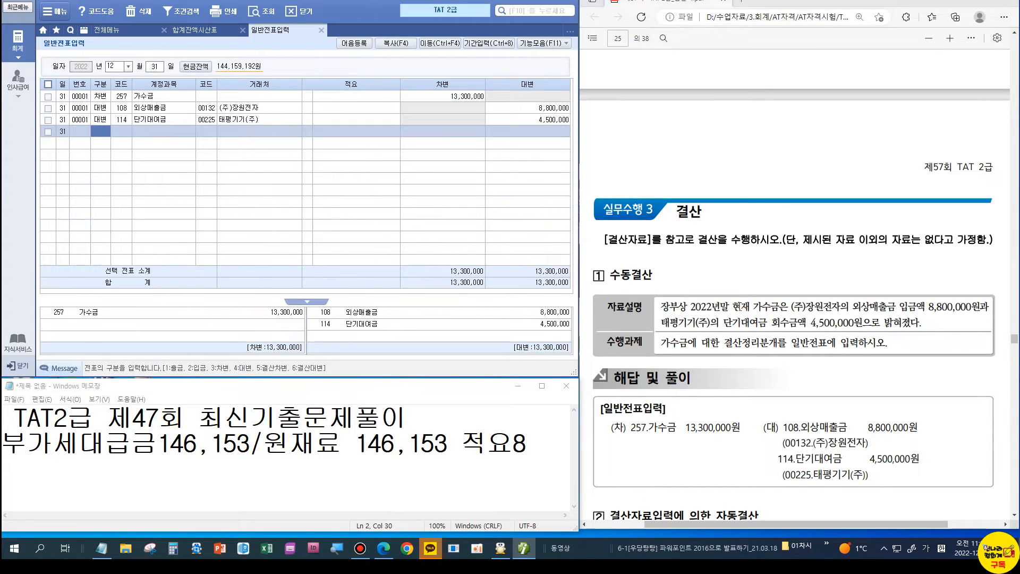
pyautogui.scroll(-2, 740, 307)
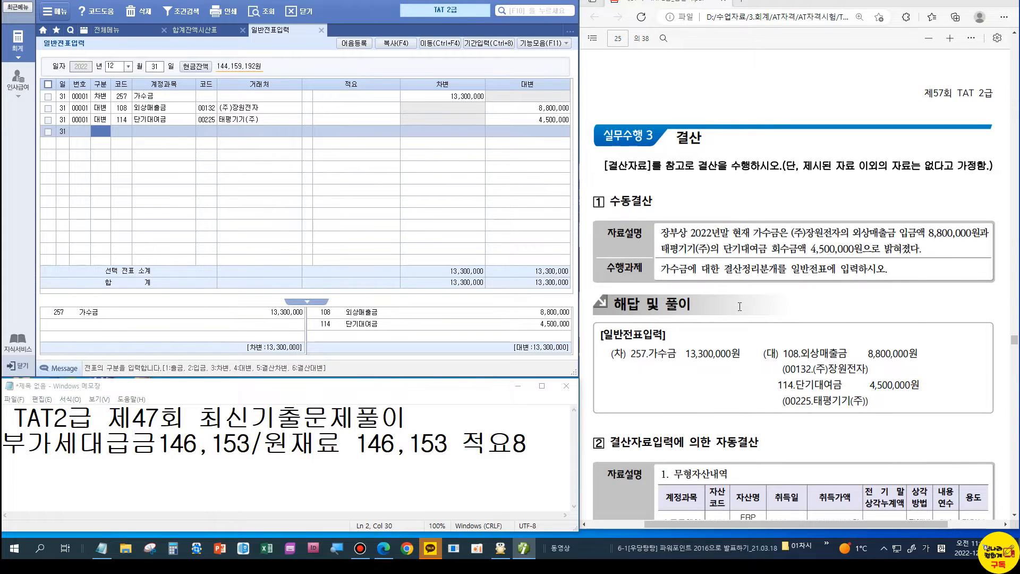
# Step: Close 일반전표입력 to bring back the December 31 trial balance with 가수금 at 13,300,000
pyautogui.scroll(-4, 740, 306)
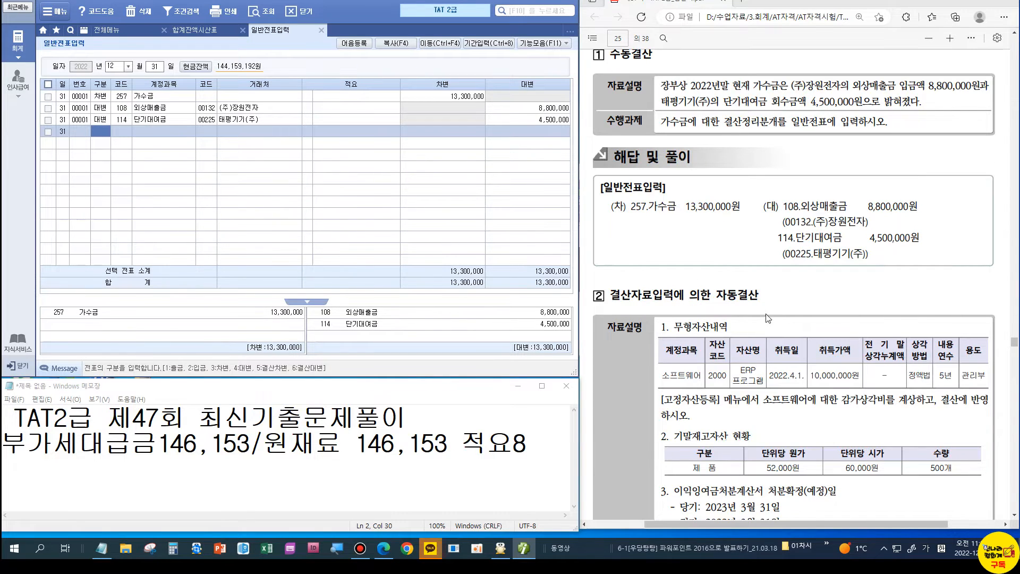
pyautogui.scroll(-2, 777, 334)
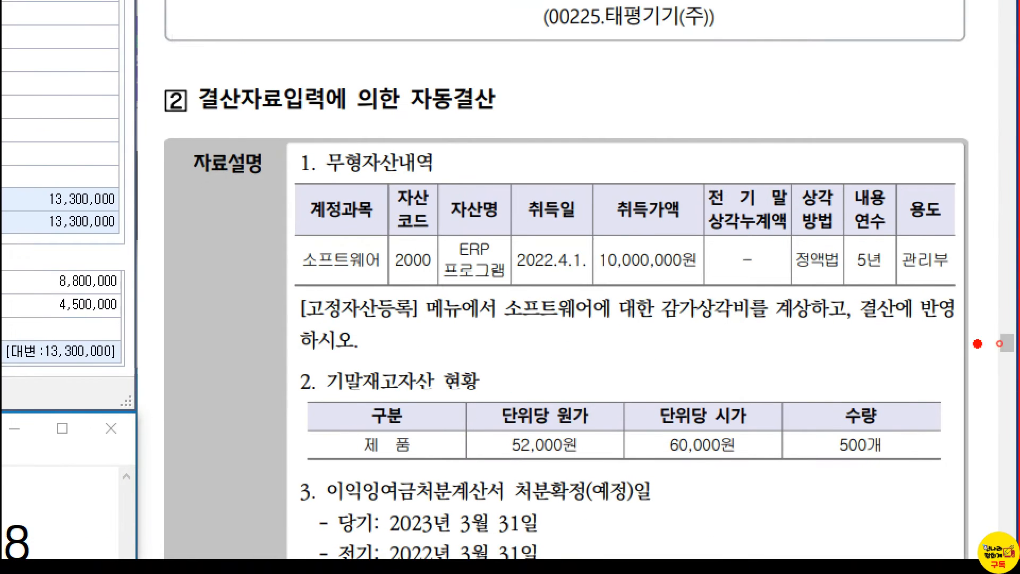
pyautogui.moveTo(652, 330); pyautogui.dragTo(749, 331)
pyautogui.moveTo(738, 273)
pyautogui.mouseDown()
pyautogui.moveTo(747, 287)
pyautogui.moveTo(760, 276)
pyautogui.mouseUp()
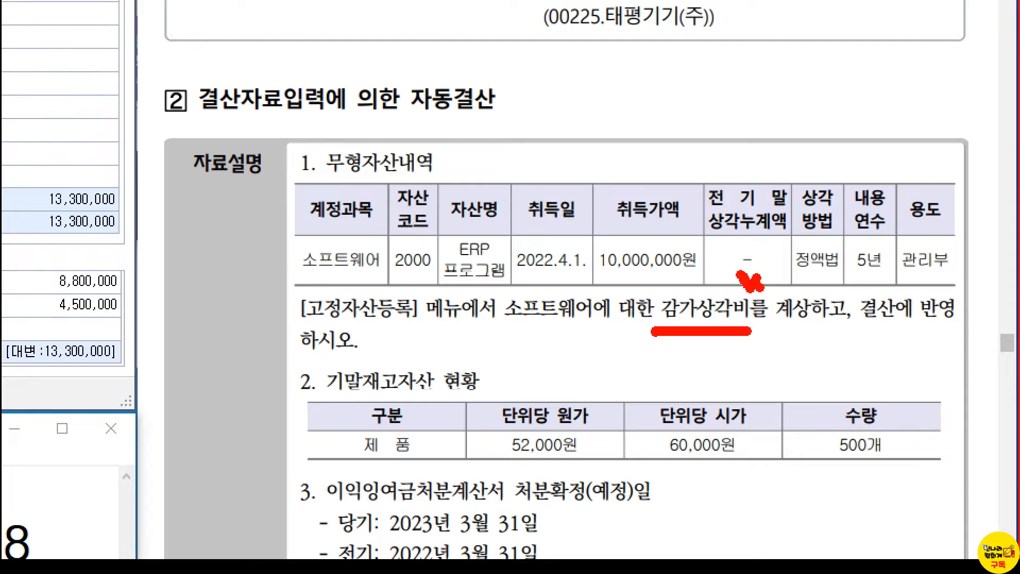
pyautogui.moveTo(844, 333); pyautogui.dragTo(924, 333)
pyautogui.moveTo(417, 127)
pyautogui.mouseDown()
pyautogui.moveTo(534, 120)
pyautogui.moveTo(399, 89)
pyautogui.moveTo(417, 132)
pyautogui.mouseUp()
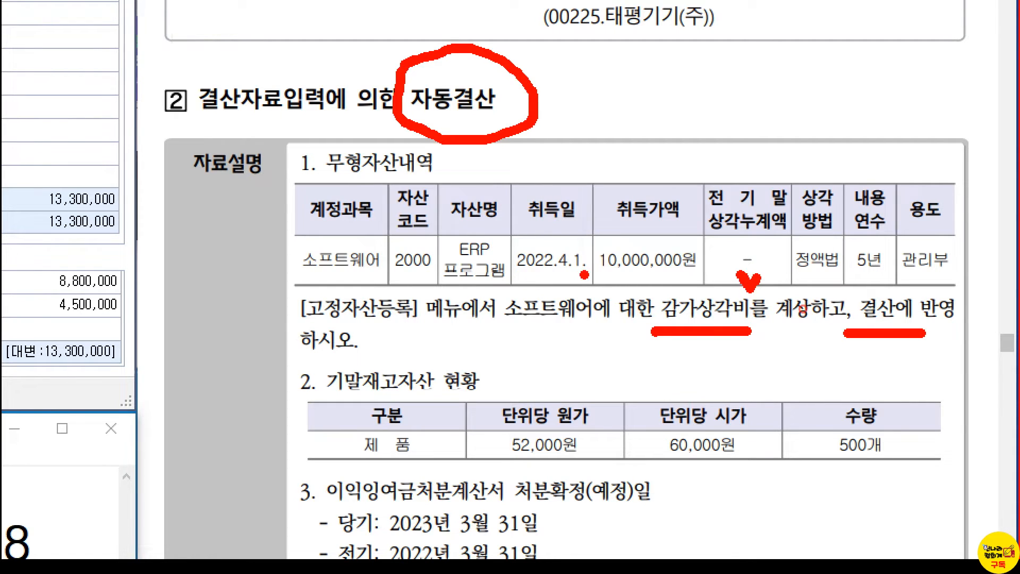
pyautogui.press('Escape')
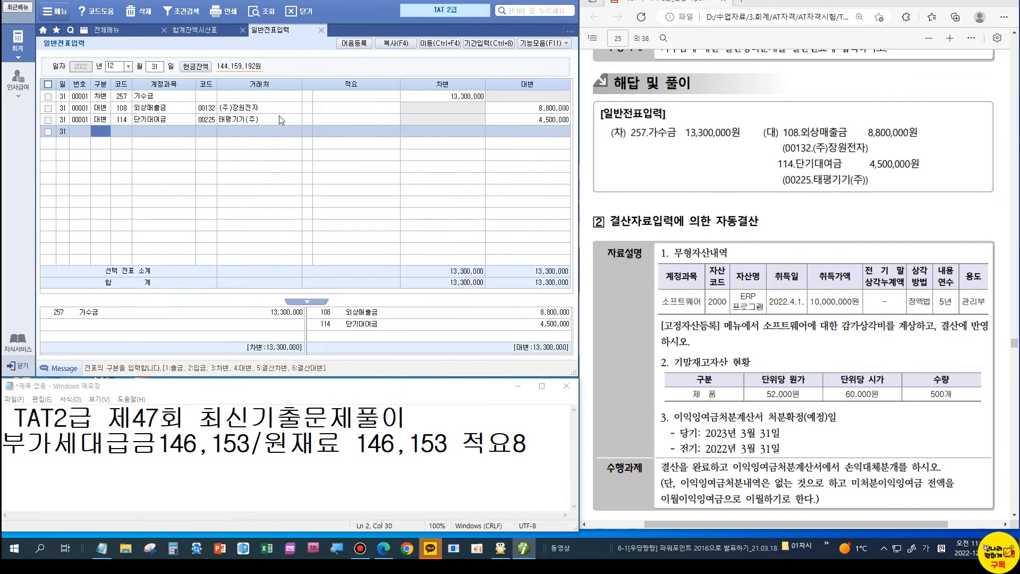
pyautogui.click(320, 32)
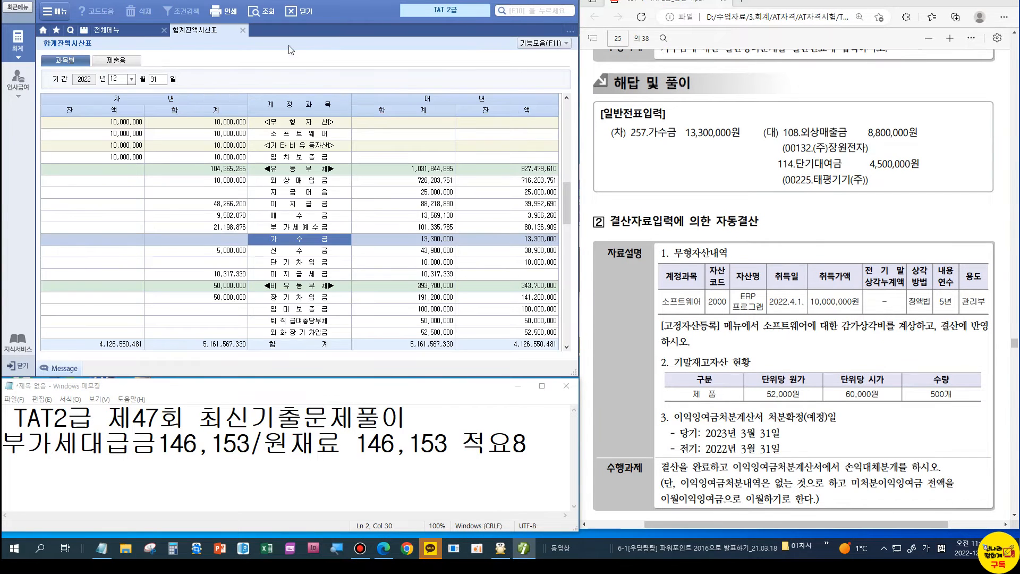
# Step: Open fixed asset registration and select account 240 소프트웨어
pyautogui.press('Escape')
pyautogui.click(342, 82)
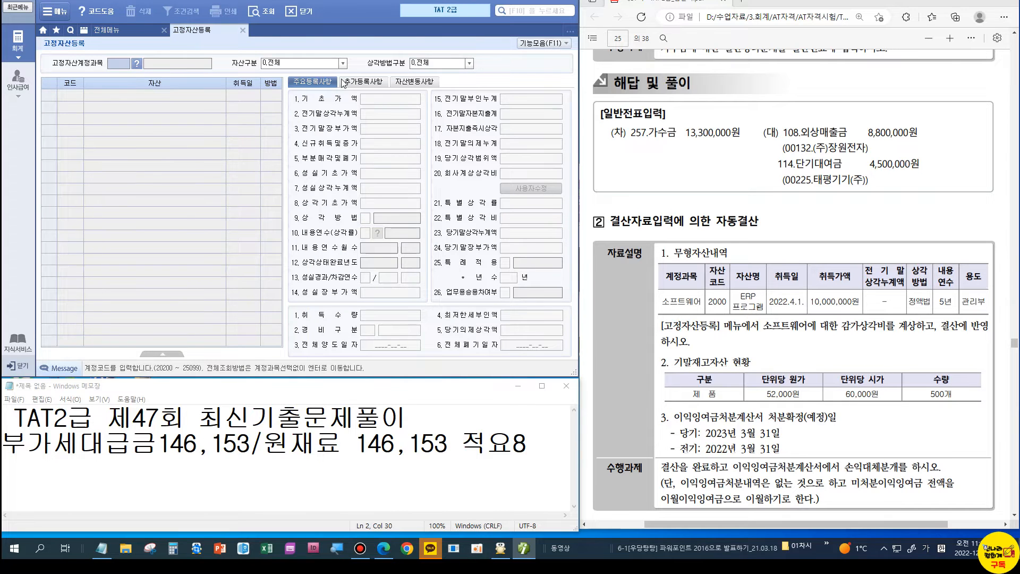
pyautogui.click(137, 63)
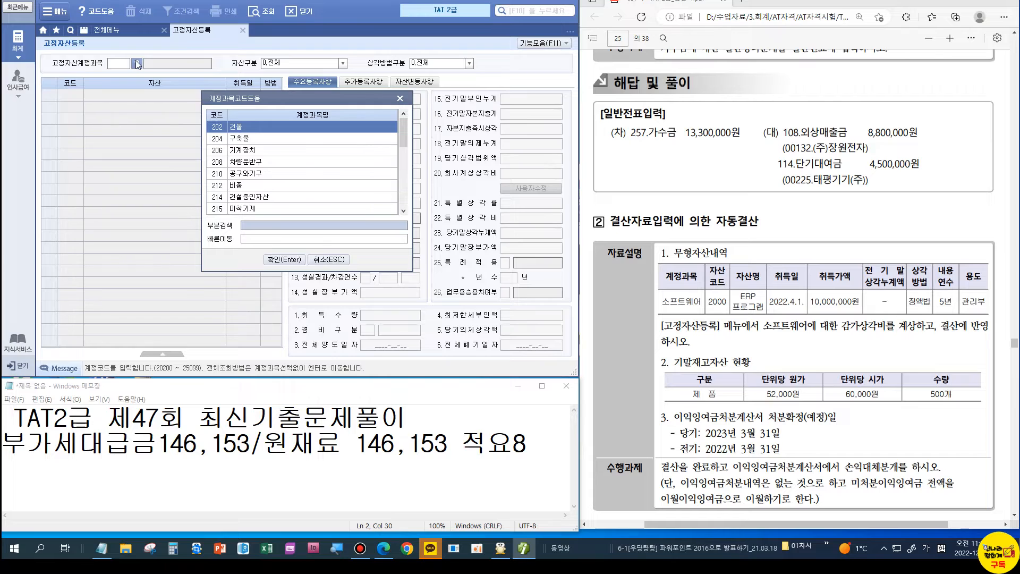
pyautogui.write('소프')
pyautogui.press('Return')
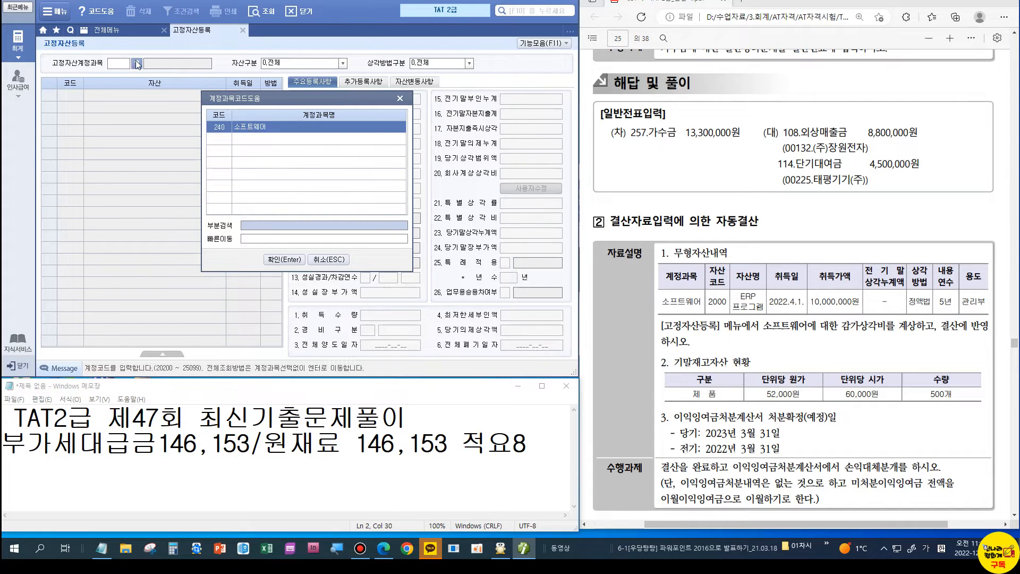
pyautogui.click(284, 260)
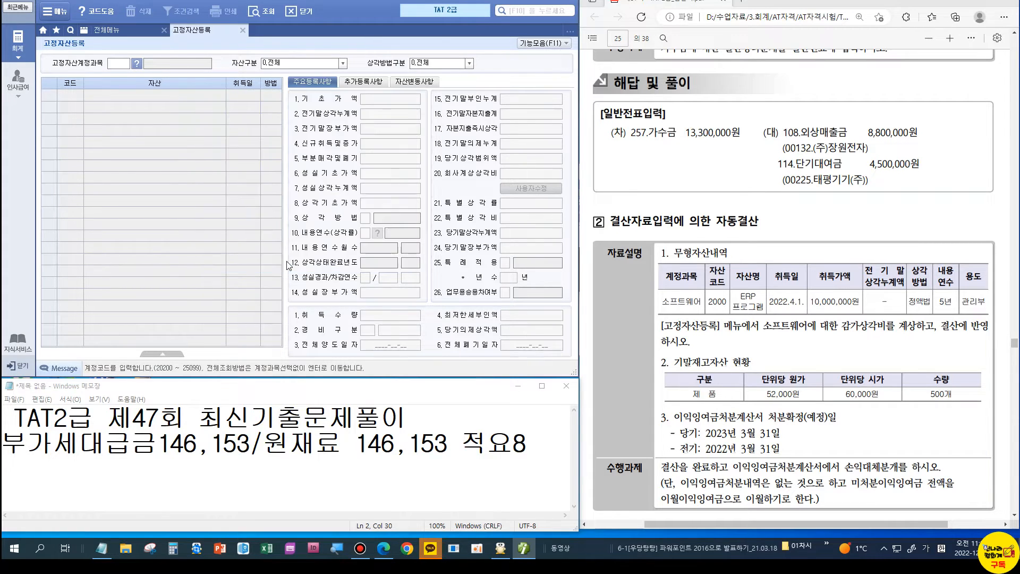
# Step: Add asset 002000 named ERP프로그램 with acquisition date 2022-04-01
pyautogui.click(85, 121)
pyautogui.write('2000')
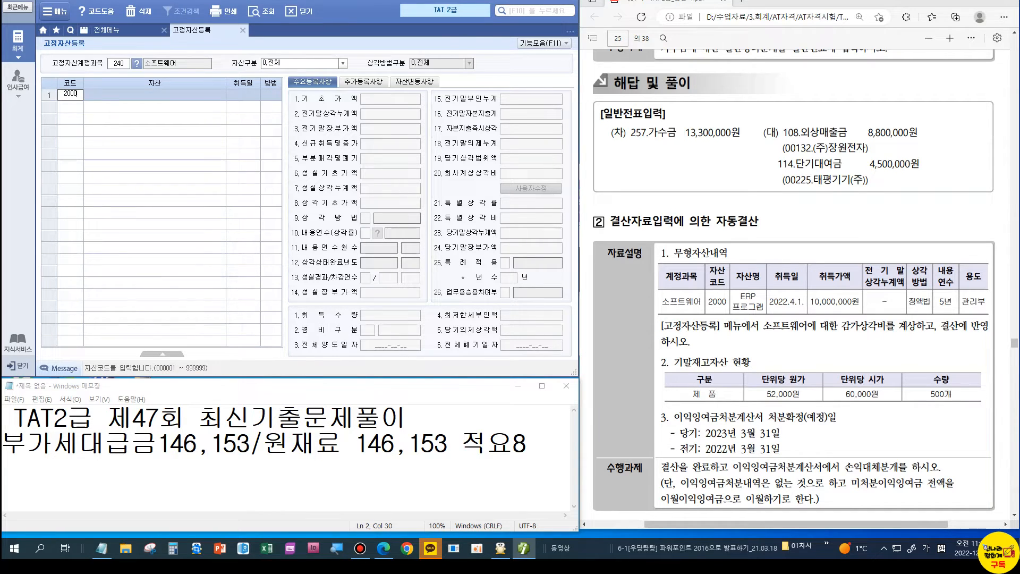
pyautogui.press('Return')
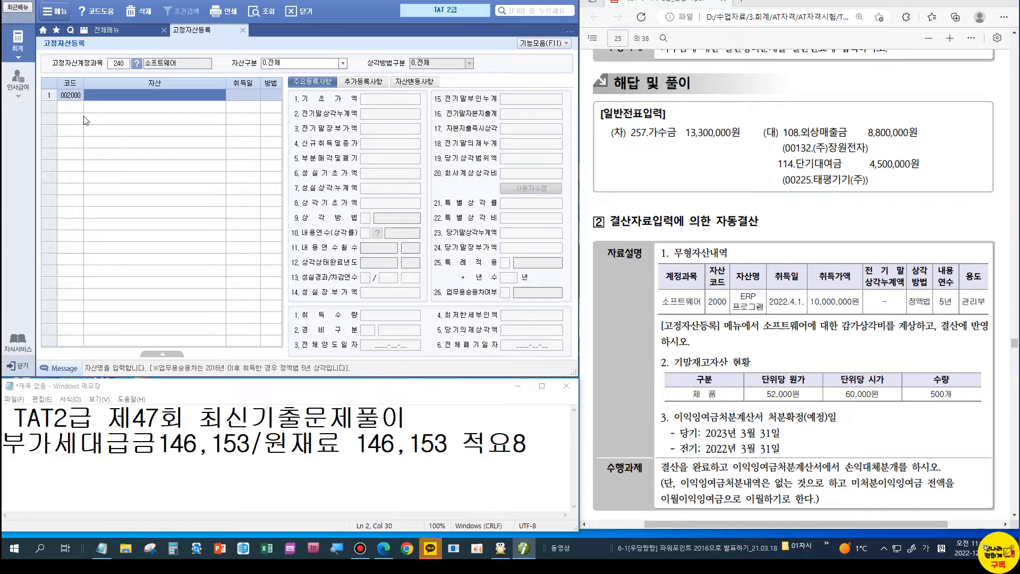
pyautogui.press('Hangul')
pyautogui.write('E')
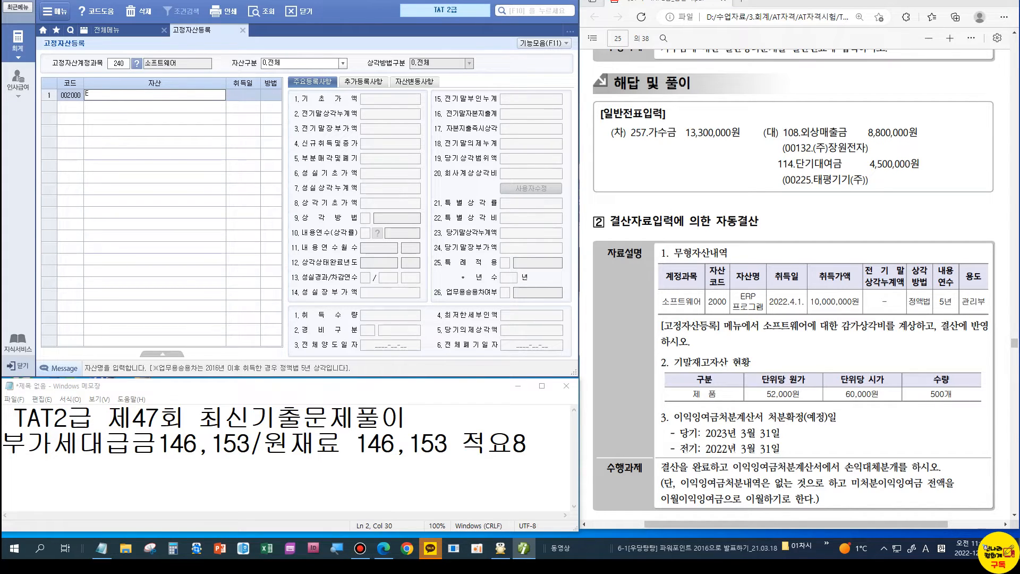
pyautogui.write('RP')
pyautogui.press('Hangul')
pyautogui.write('프로그램')
pyautogui.press('Return')
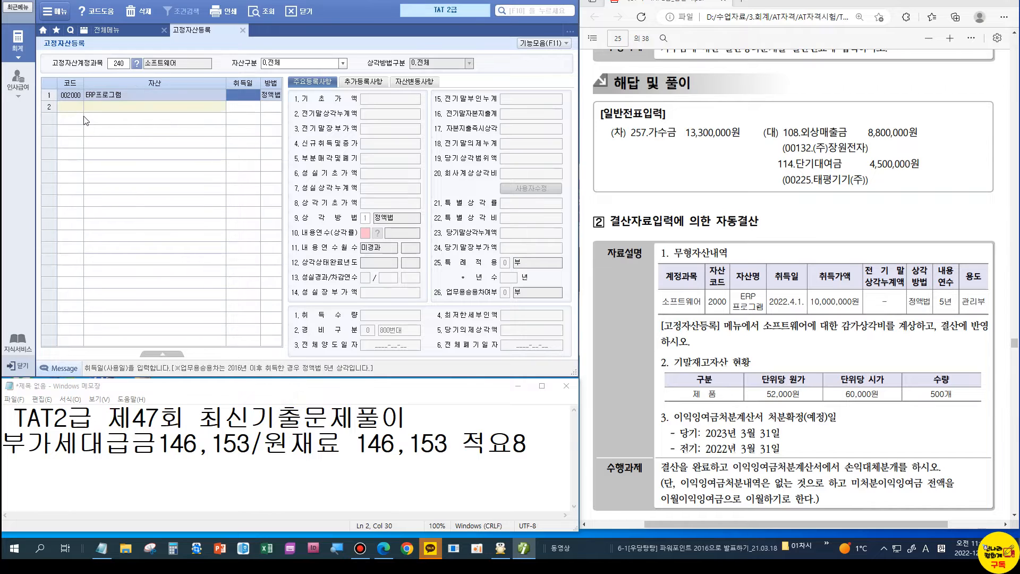
pyautogui.write('2022-0')
pyautogui.write('4-01')
pyautogui.press('Return')
# Step: Enter 10,000,000 as a new acquisition with a 5-year useful life
pyautogui.write('10000000')
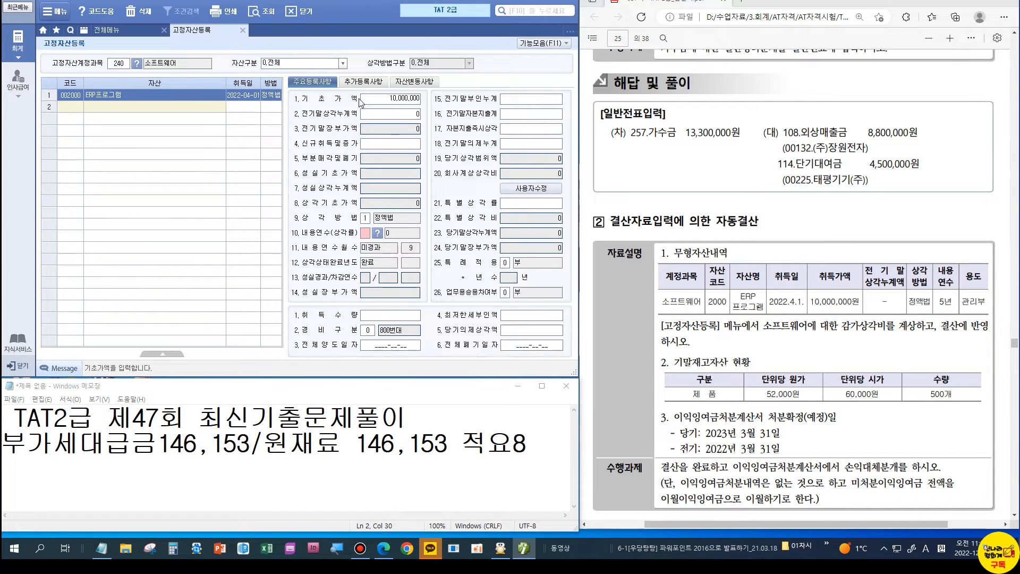
pyautogui.press('BackSpace')
pyautogui.press('BackSpace')
pyautogui.press('BackSpace')
pyautogui.press('BackSpace')
pyautogui.press('BackSpace')
pyautogui.press('BackSpace')
pyautogui.press('BackSpace')
pyautogui.click(408, 145)
pyautogui.write('10000000')
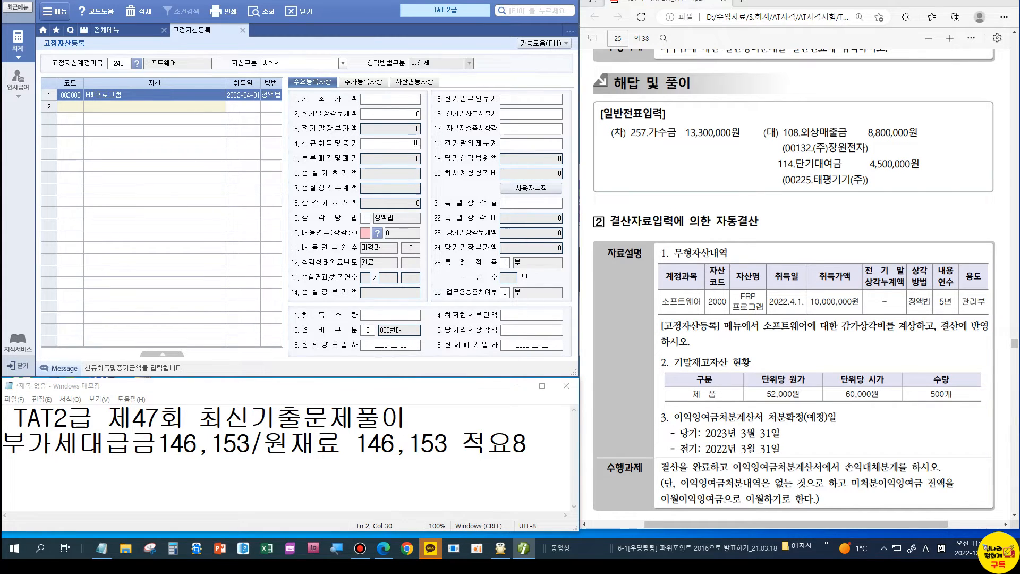
pyautogui.press('Return')
pyautogui.press('Return')
pyautogui.press('Return')
pyautogui.press('Return')
pyautogui.press('Return')
pyautogui.press('Return')
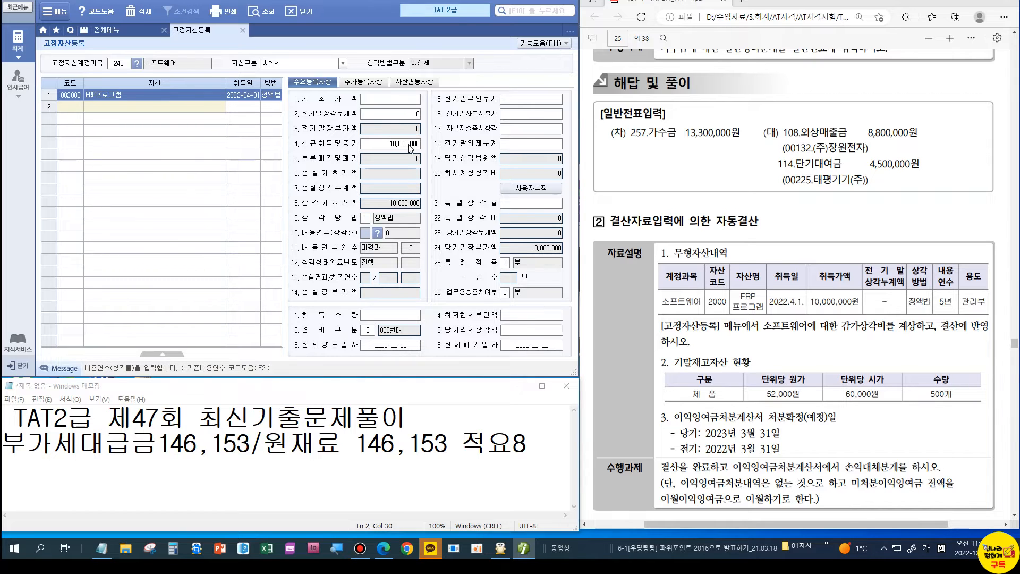
pyautogui.write('5')
pyautogui.press('Return')
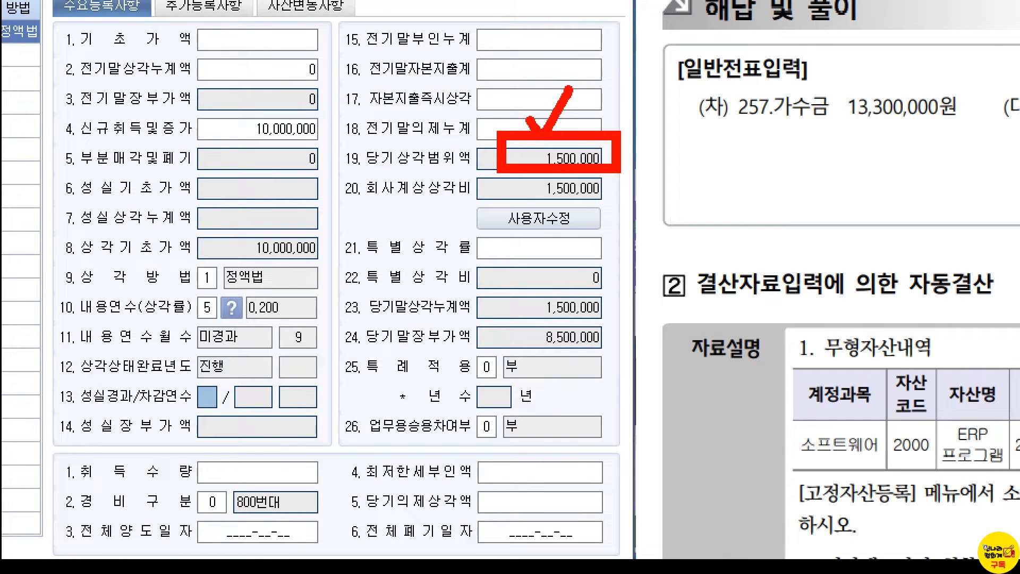
pyautogui.moveTo(392, 200); pyautogui.dragTo(457, 208)
pyautogui.moveTo(537, 199); pyautogui.dragTo(584, 195)
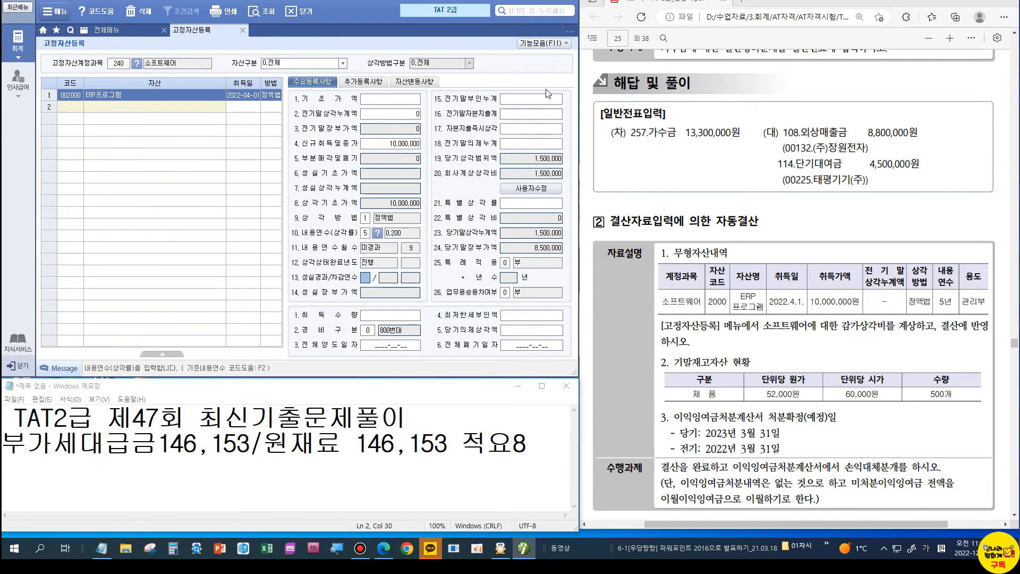
# Step: Run monthly depreciation with closing month 12 and save ERP프로그램's 1,500,000 in December
pyautogui.click(243, 31)
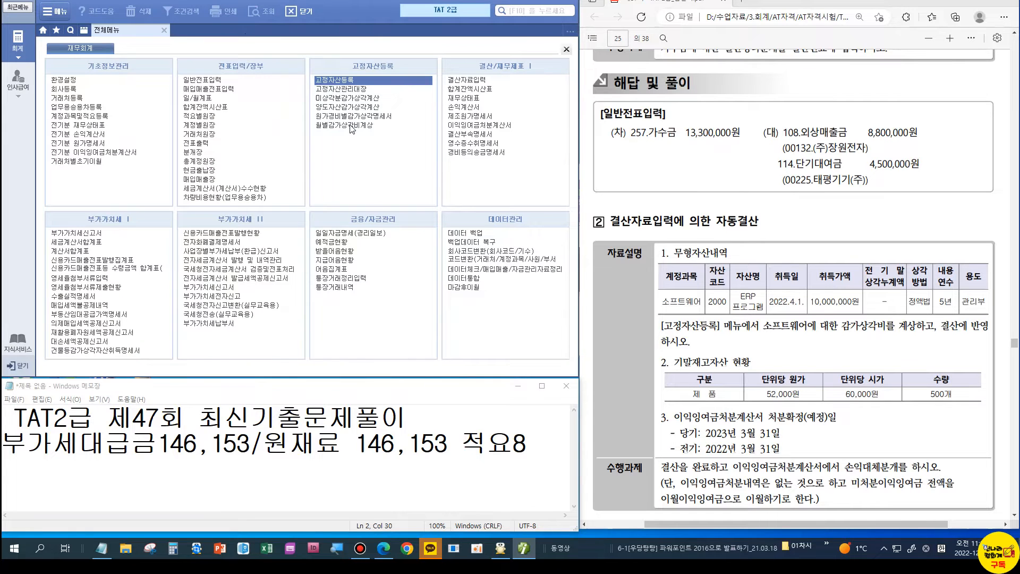
pyautogui.click(350, 127)
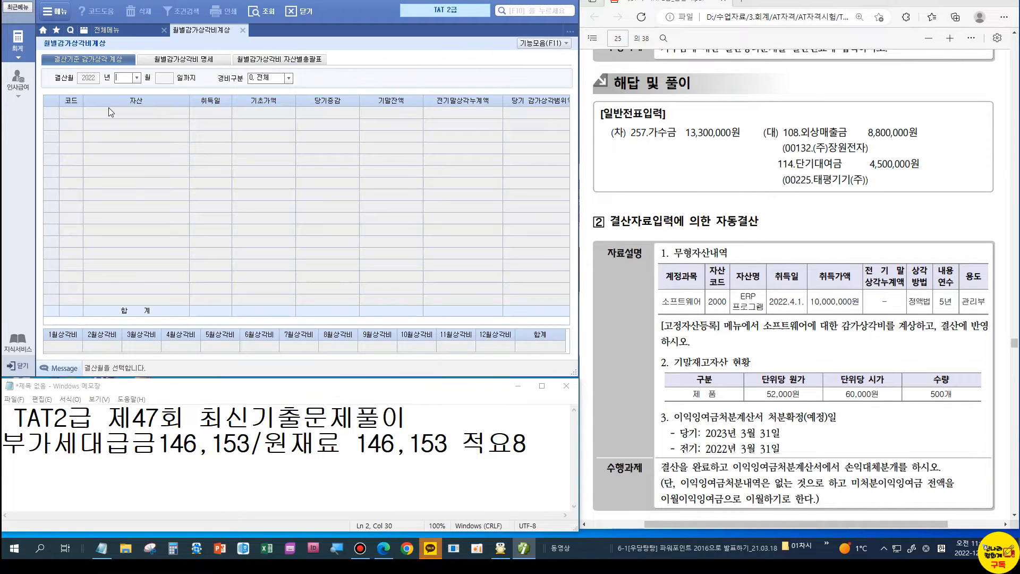
pyautogui.write('12')
pyautogui.press('Return')
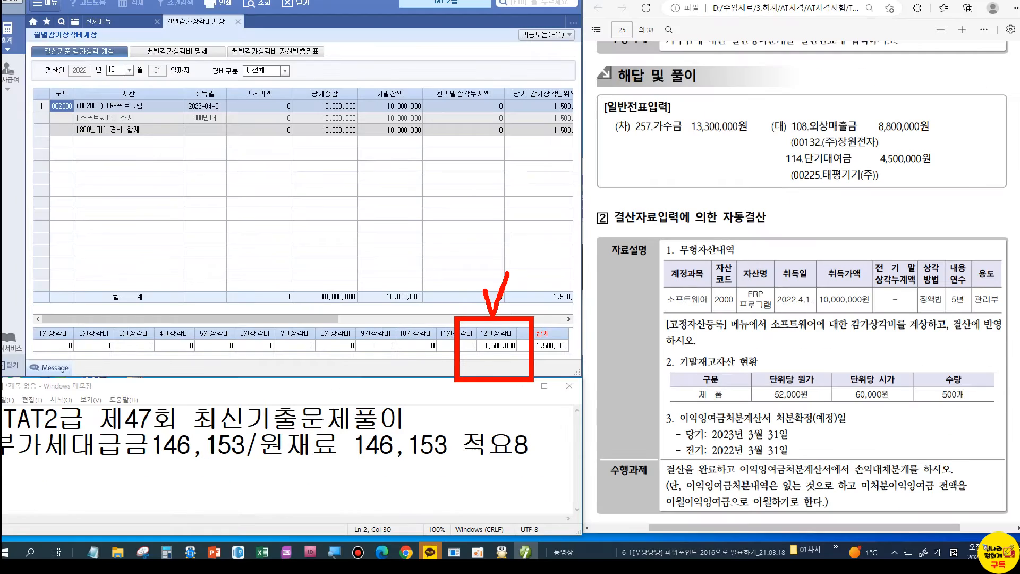
pyautogui.press('Escape')
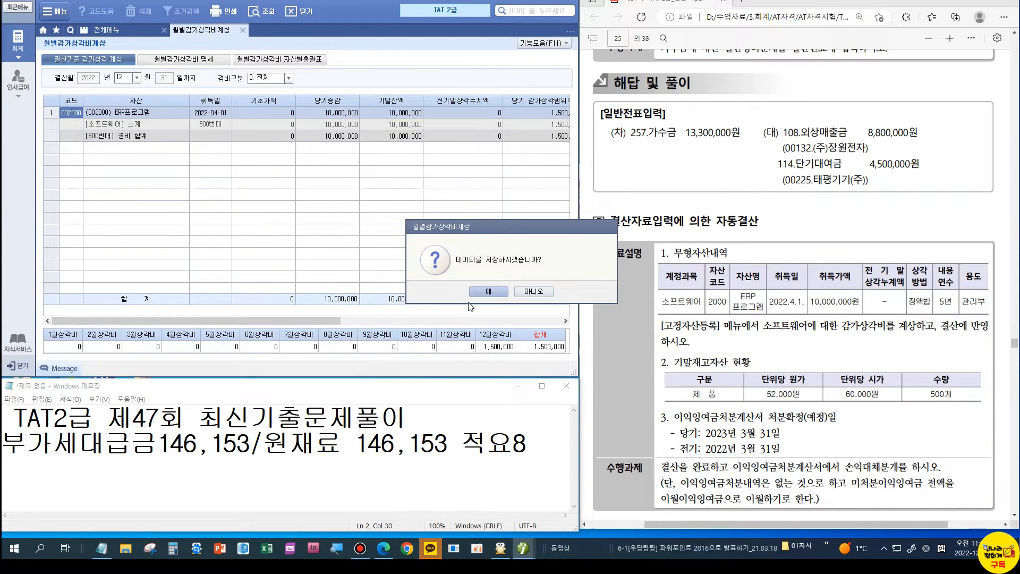
pyautogui.click(481, 291)
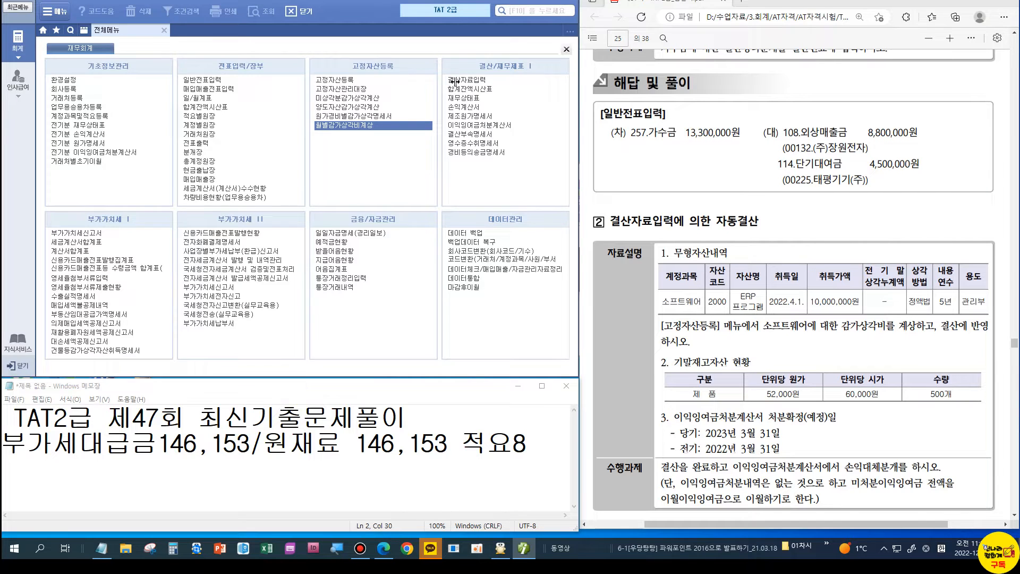
# Step: Open closing data entry for months 1 through 12 of 2022
pyautogui.click(455, 80)
pyautogui.write('1')
pyautogui.press('Return')
pyautogui.write('12')
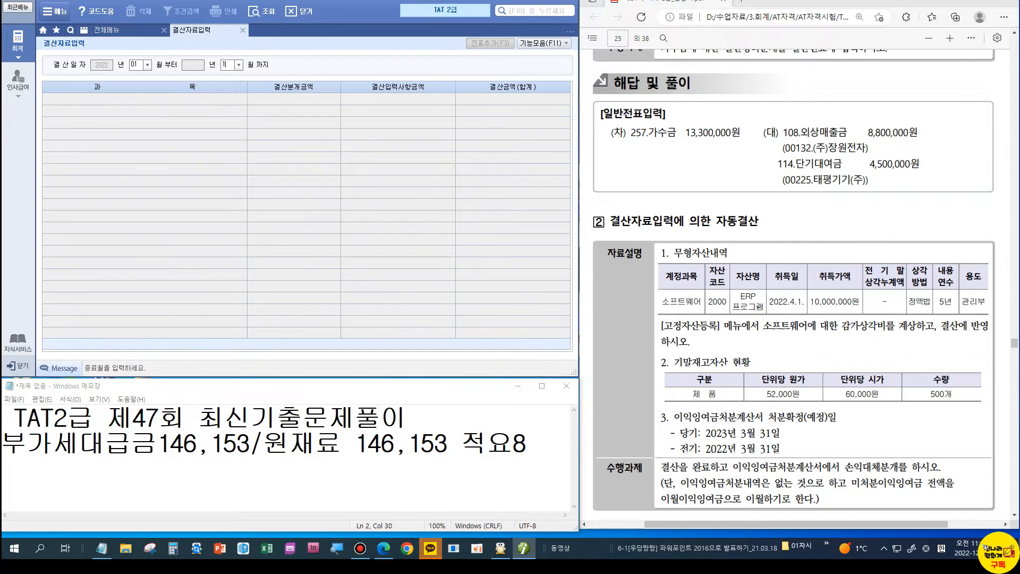
pyautogui.press('Return')
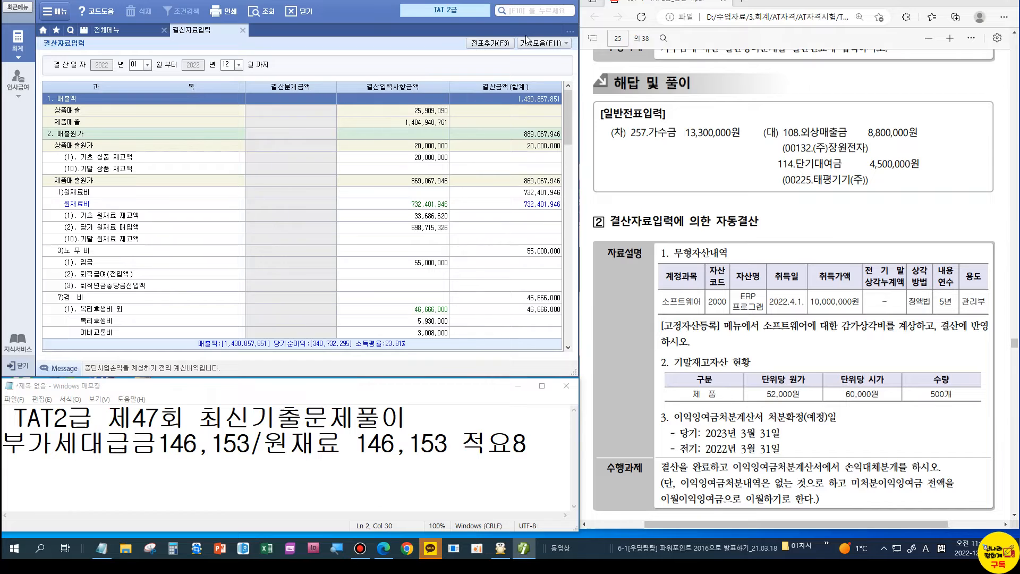
# Step: Reflect the intangible asset depreciation so 소프트웨어 amortization shows 1,500,000
pyautogui.click(526, 39)
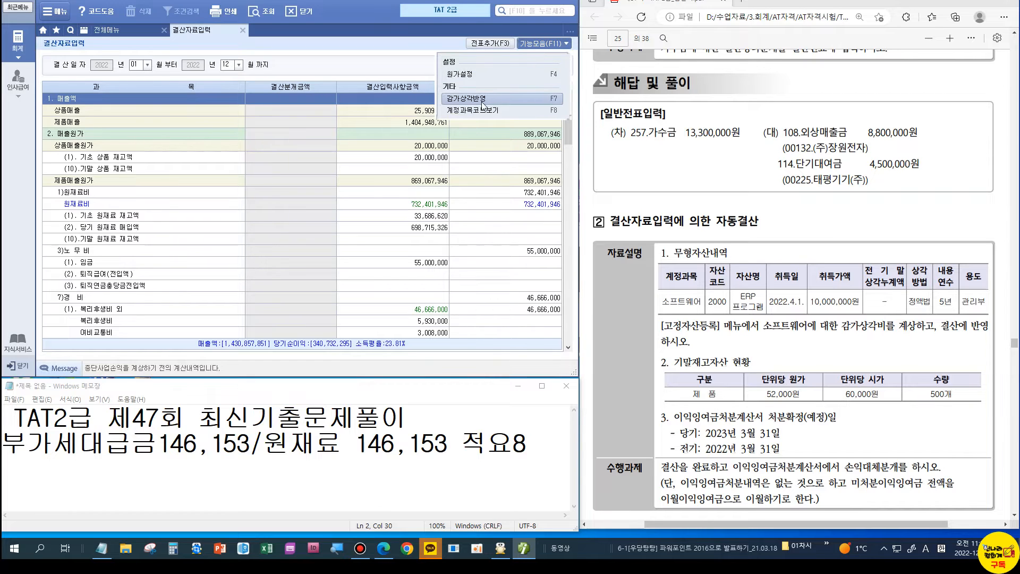
pyautogui.click(488, 99)
pyautogui.click(229, 75)
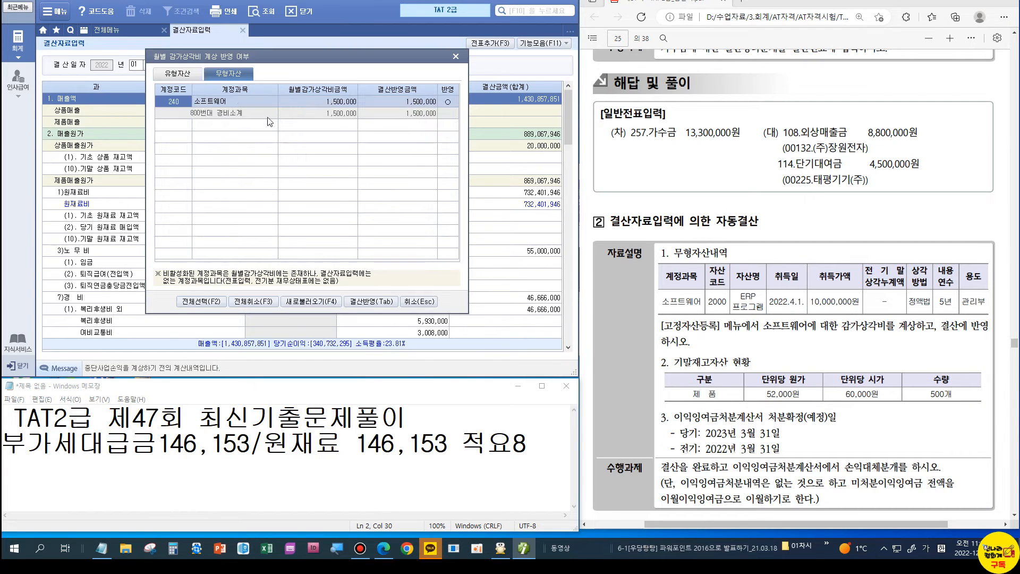
pyautogui.click(365, 301)
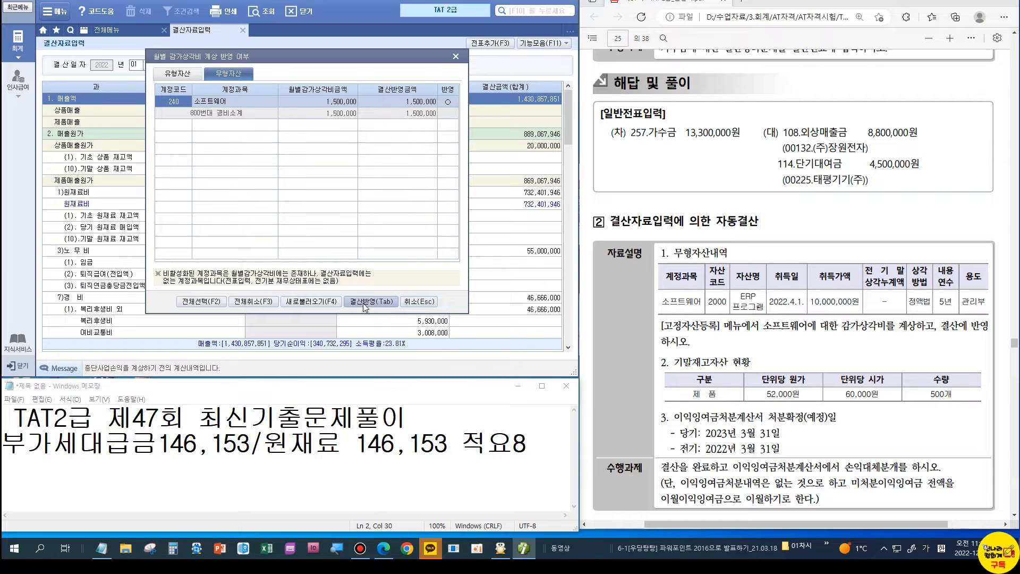
pyautogui.click(503, 296)
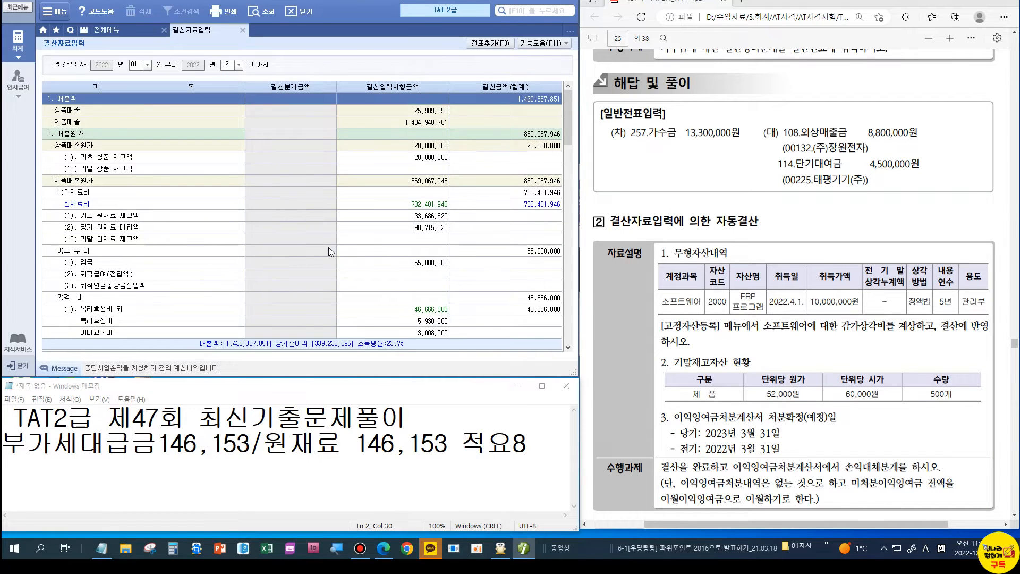
pyautogui.scroll(-10, 328, 247)
pyautogui.scroll(-3, 329, 247)
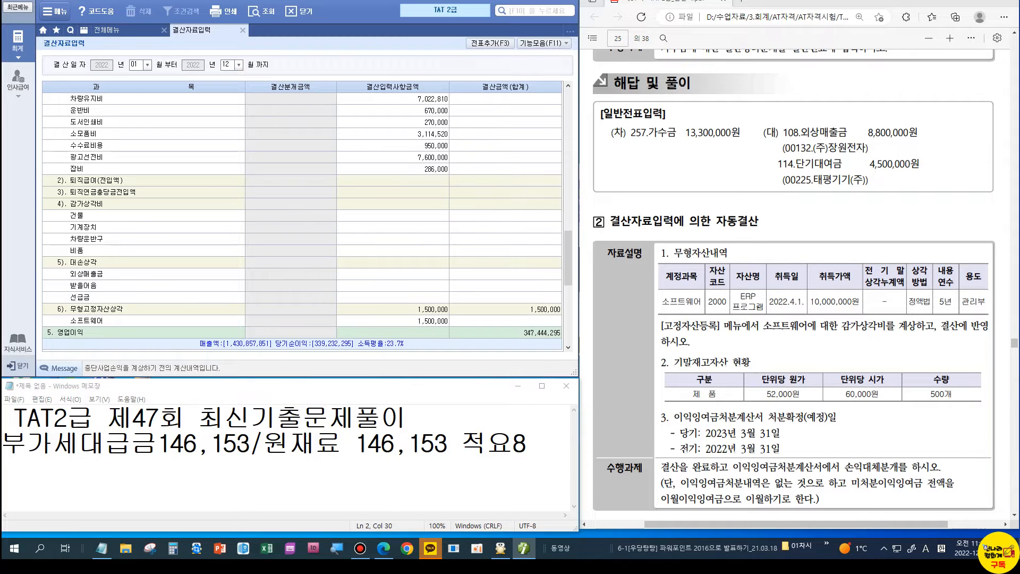
pyautogui.hotkey('ctrl', '1')
pyautogui.click(367, 323)
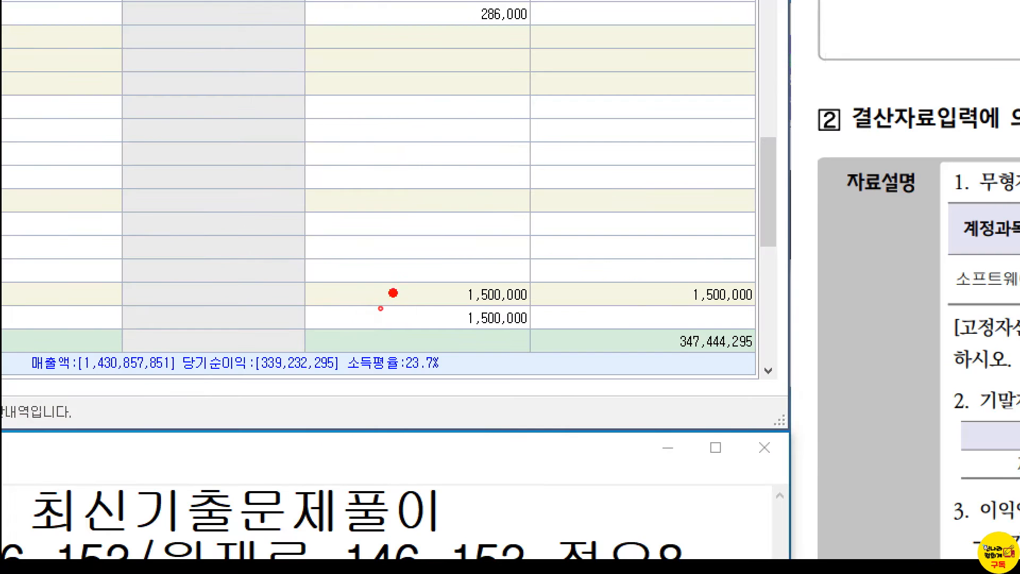
pyautogui.moveTo(393, 292); pyautogui.dragTo(587, 346)
pyautogui.moveTo(462, 242); pyautogui.dragTo(513, 218)
pyautogui.press('Escape')
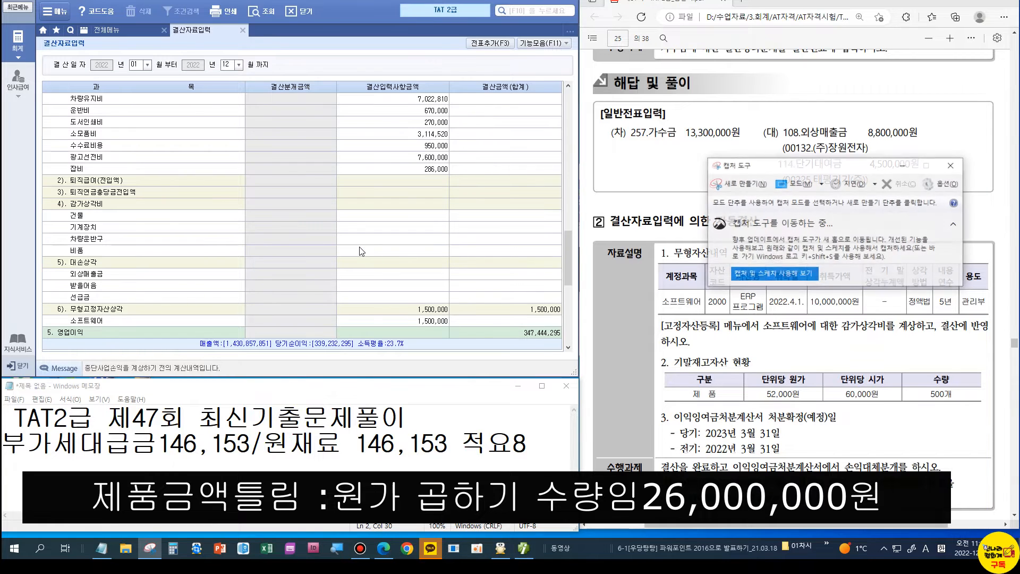
# Step: Enter 30,000,000 as the (7) ending finished goods inventory in the closing data
pyautogui.click(950, 165)
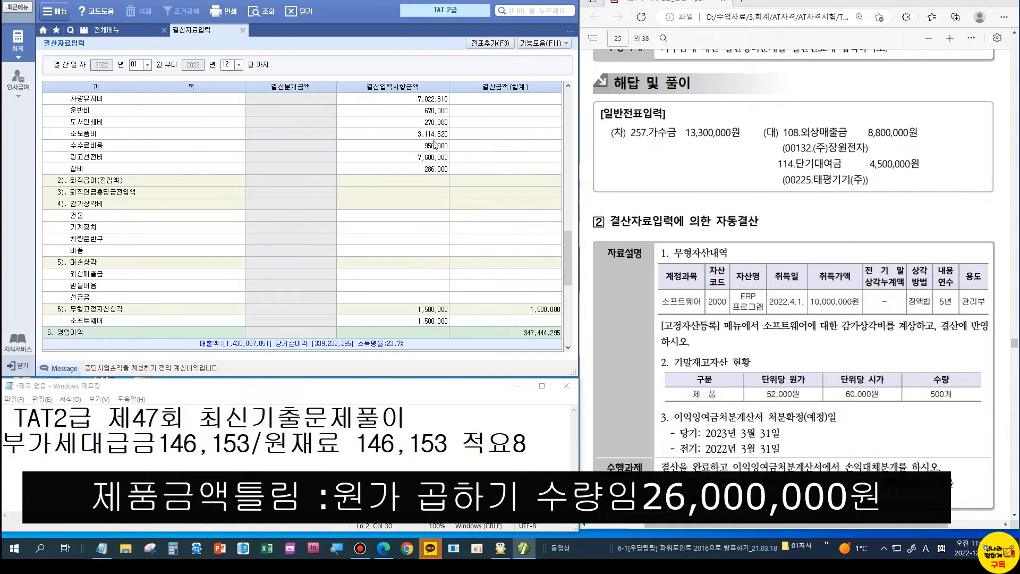
pyautogui.scroll(15, 436, 146)
pyautogui.scroll(3, 437, 146)
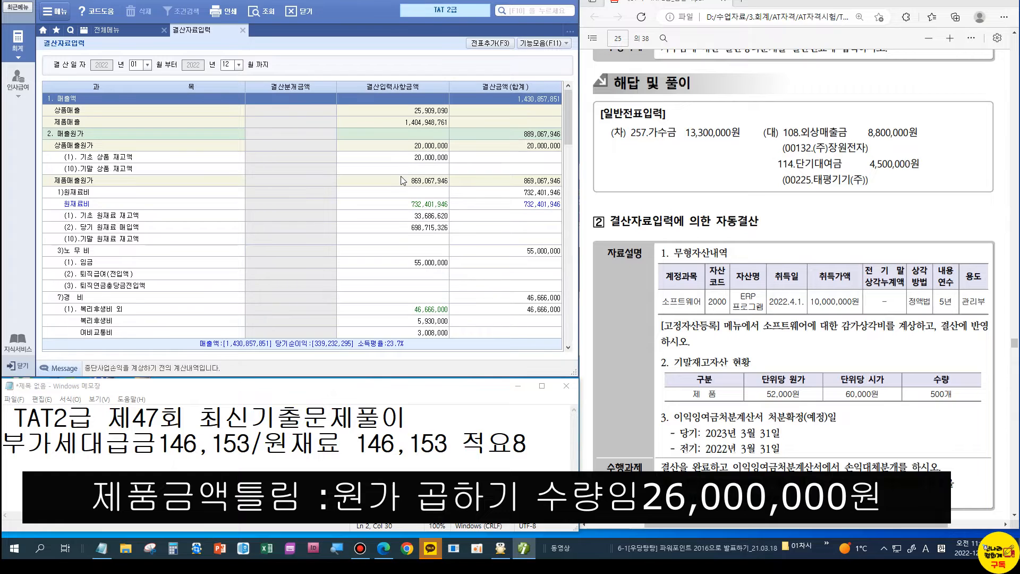
pyautogui.scroll(-6, 348, 216)
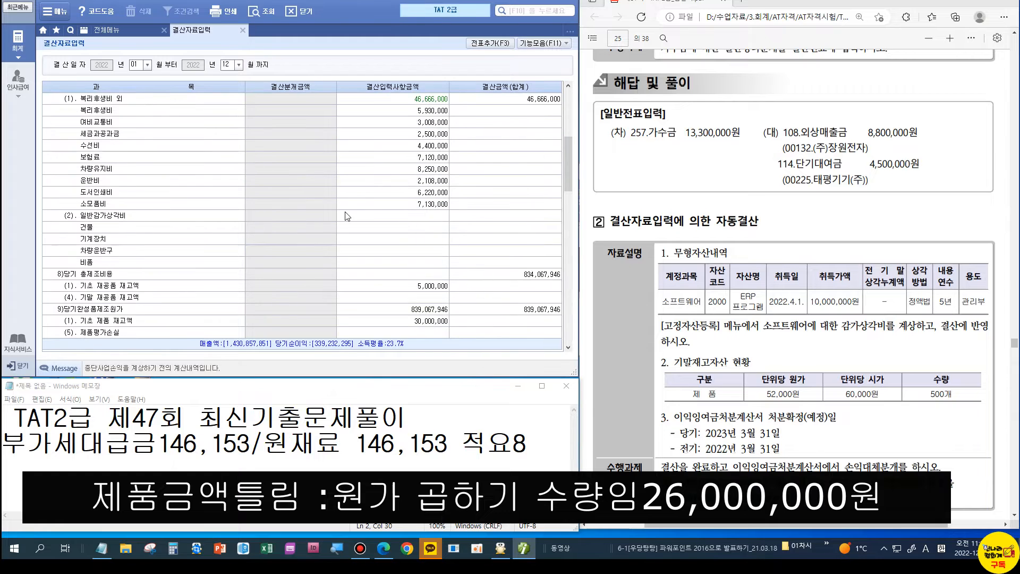
pyautogui.scroll(-3, 378, 243)
pyautogui.click(378, 239)
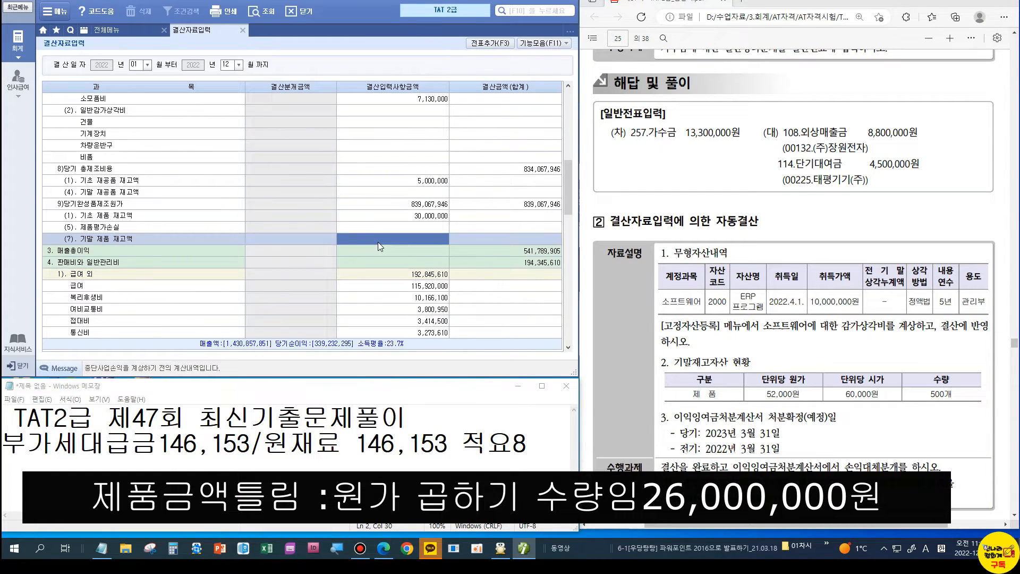
pyautogui.write('3')
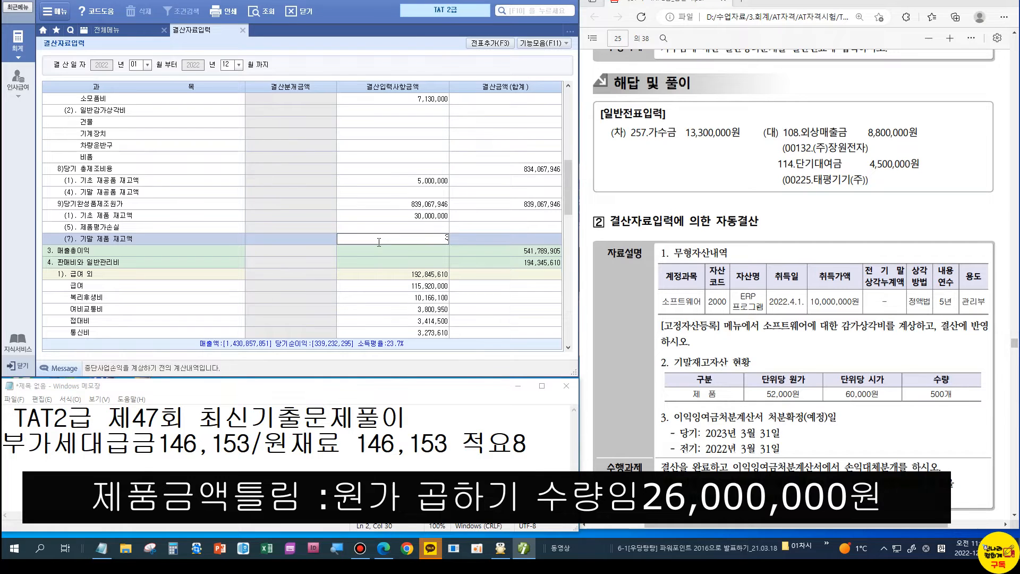
pyautogui.write('0,000')
pyautogui.press('Return')
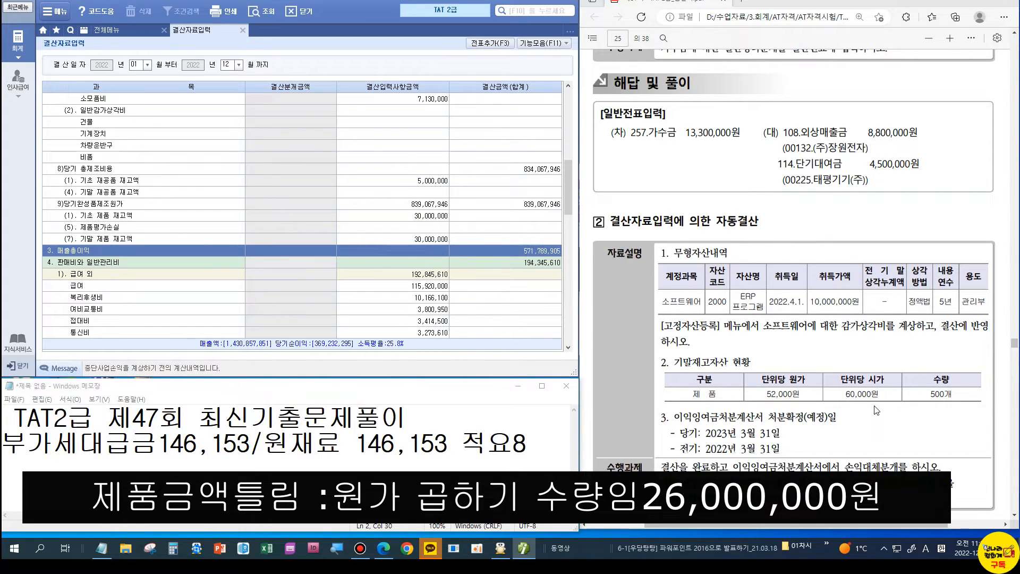
# Step: Add the closing entries to the journal with 전표추가(F3), then close closing data entry
pyautogui.click(490, 43)
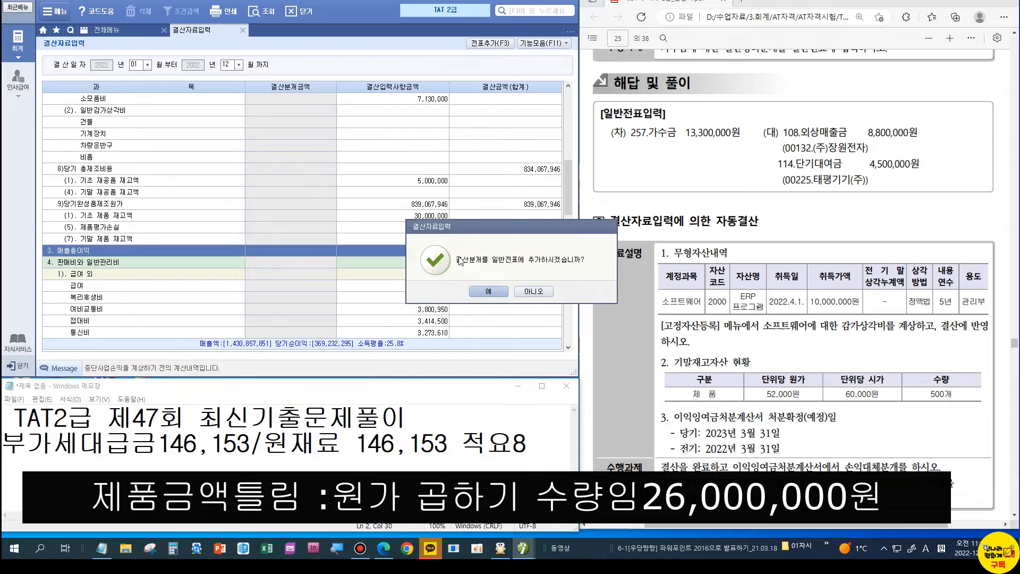
pyautogui.press('Return')
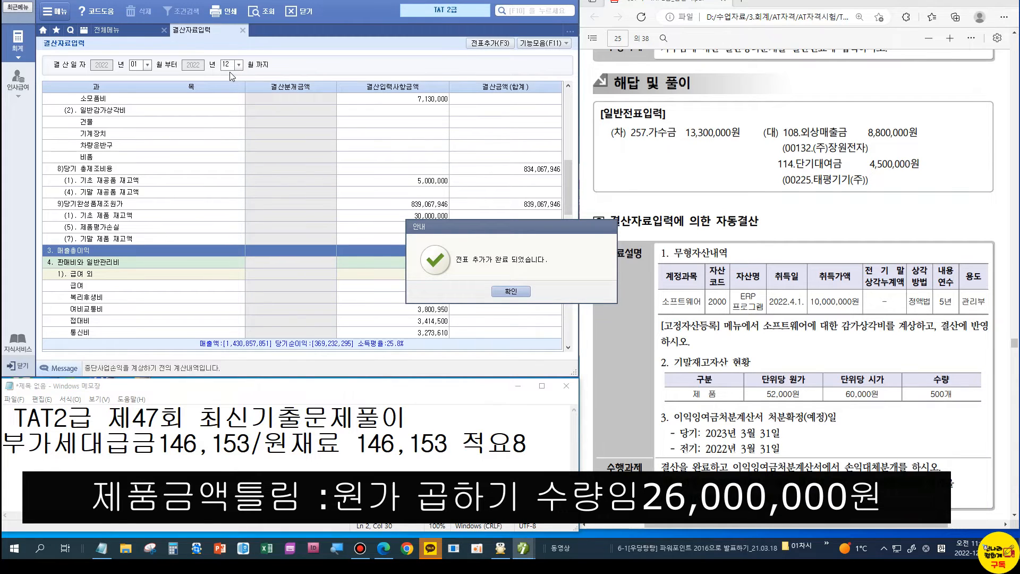
pyautogui.press('Return')
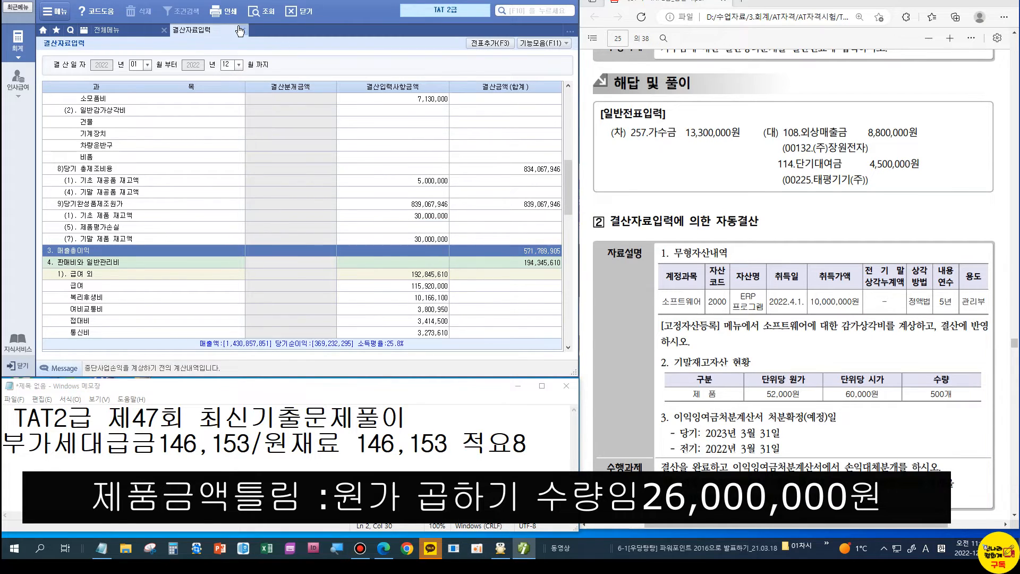
pyautogui.click(242, 30)
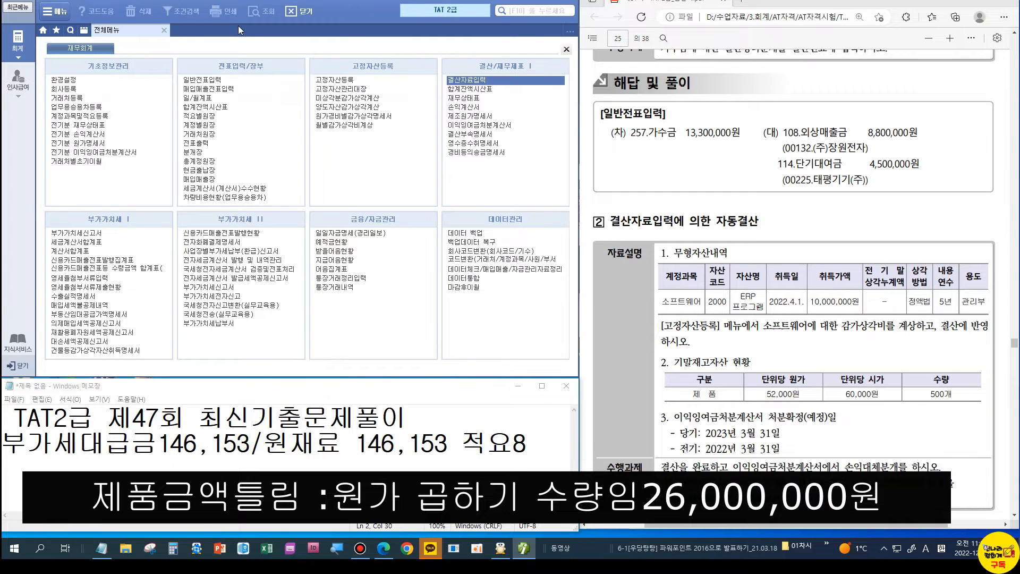
# Step: Review the December 31 general journal entries, including the raw material transfer
pyautogui.click(199, 80)
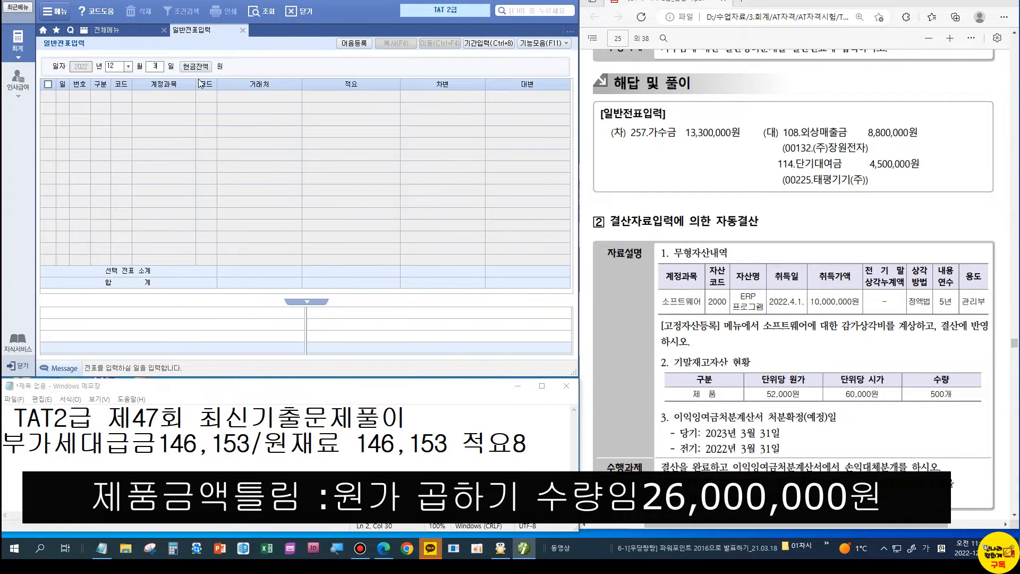
pyautogui.write('31')
pyautogui.press('Return')
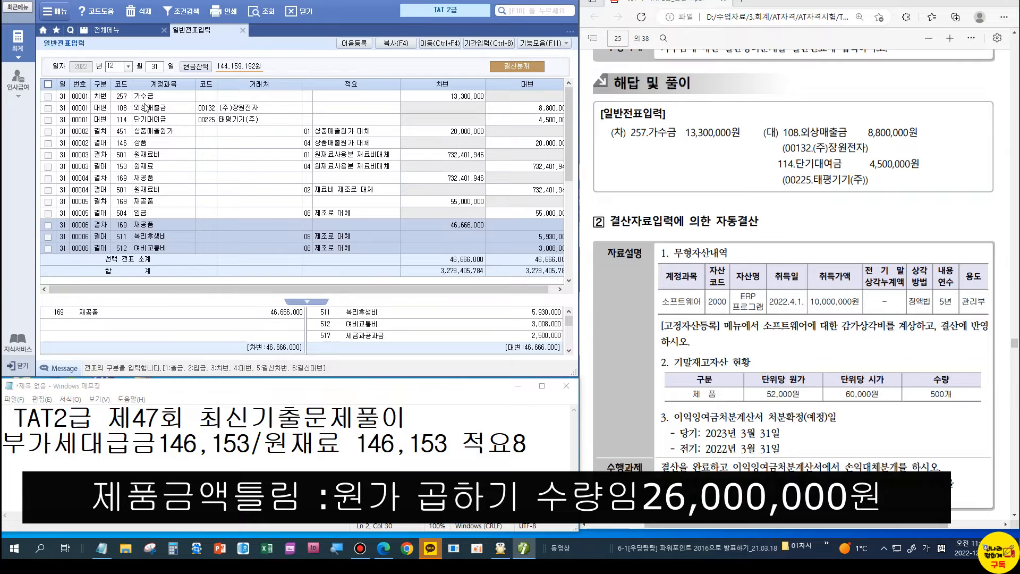
pyautogui.click(147, 106)
pyautogui.click(151, 171)
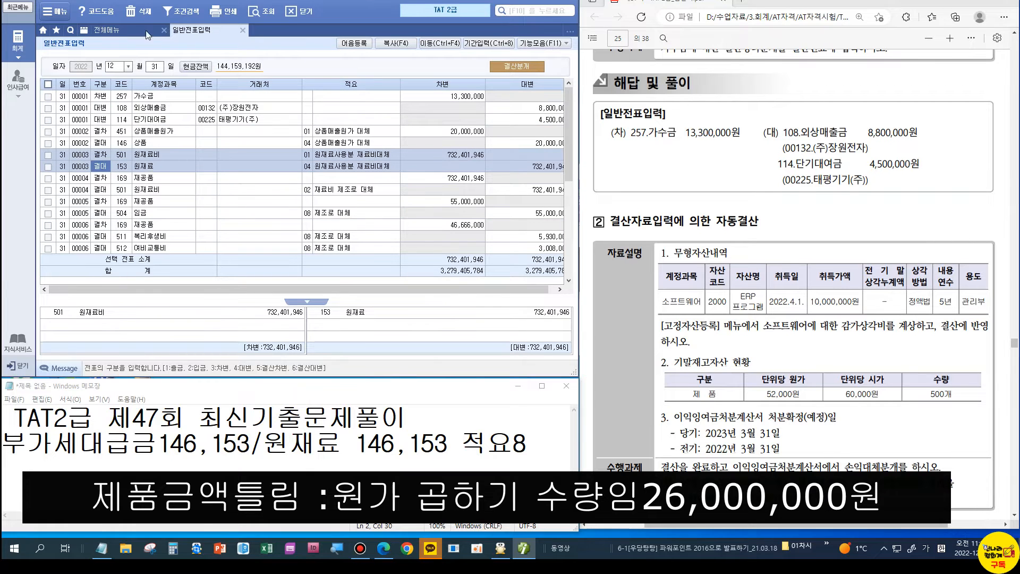
pyautogui.click(242, 30)
# Step: View the December 2022 income statement, showing net income of 369,232,295
pyautogui.click(453, 108)
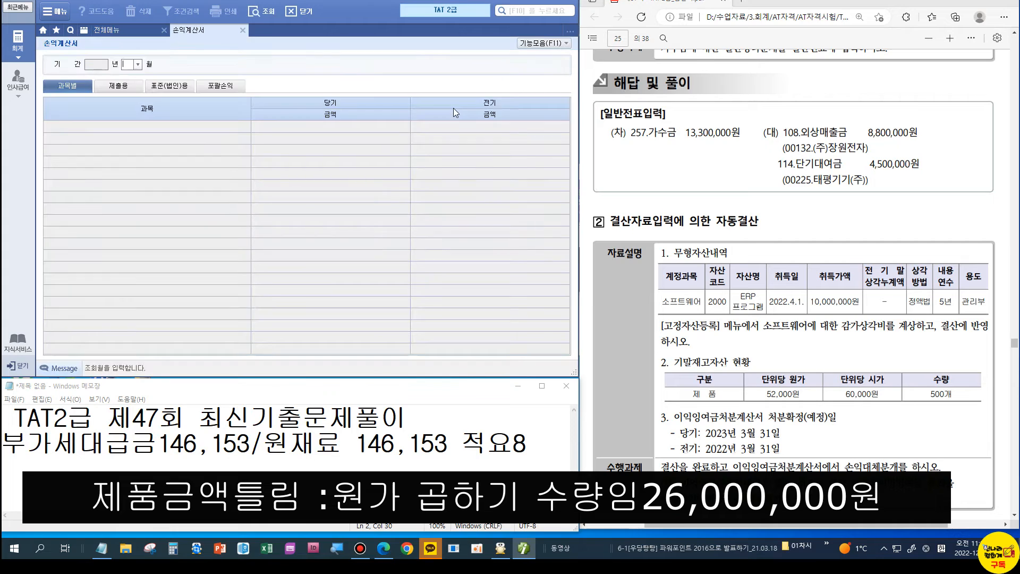
pyautogui.write('12')
pyautogui.press('Return')
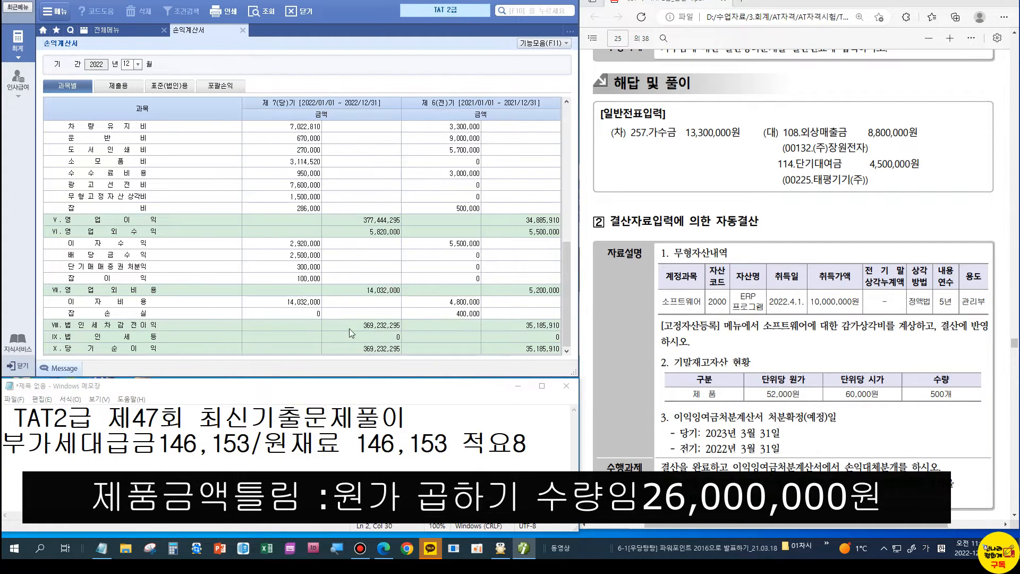
pyautogui.click(133, 31)
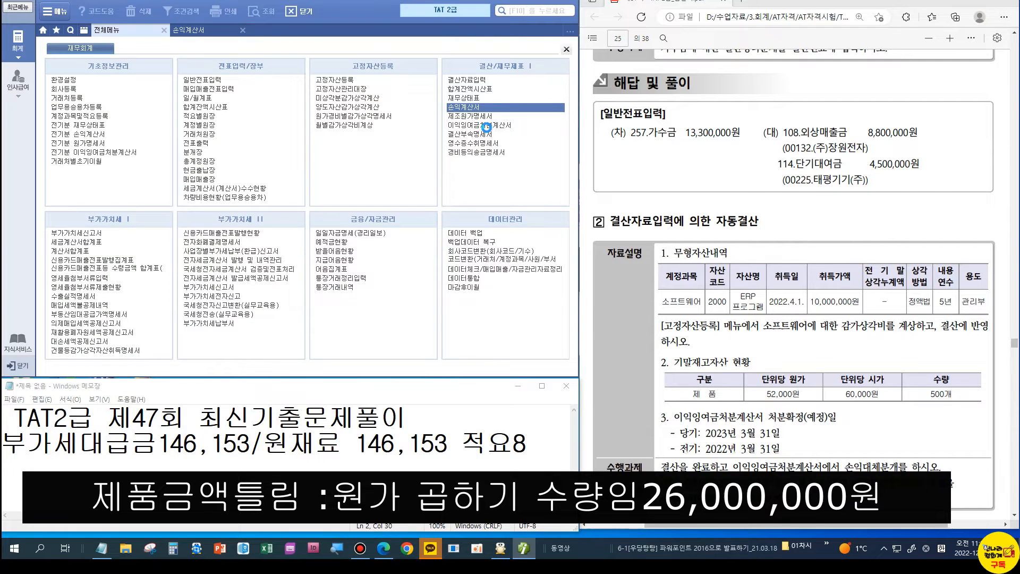
# Step: Load the saved retained earnings statement and set disposal dates 2023-03-31 and 2022-03-31
pyautogui.click(486, 125)
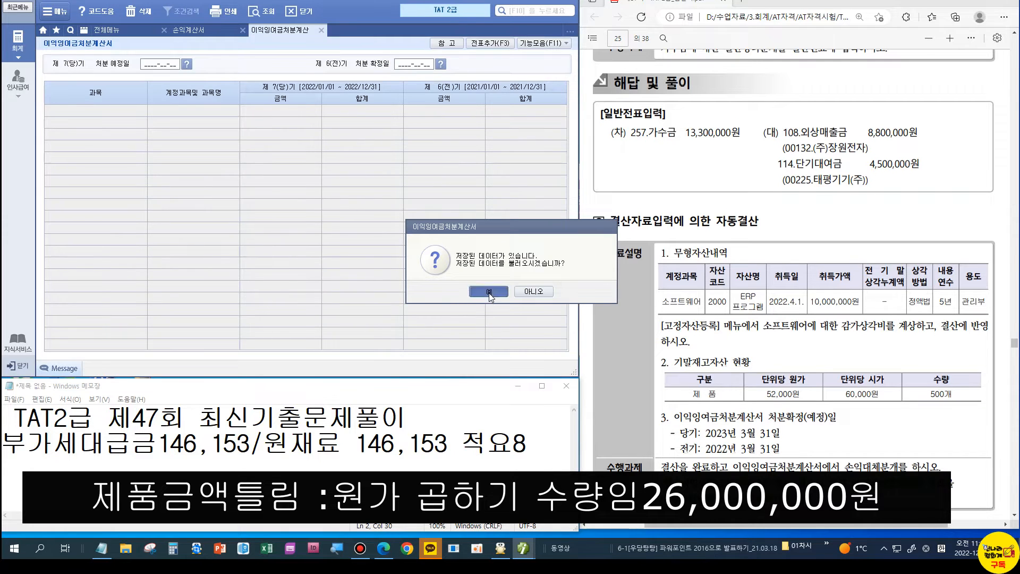
pyautogui.click(489, 292)
pyautogui.write('2')
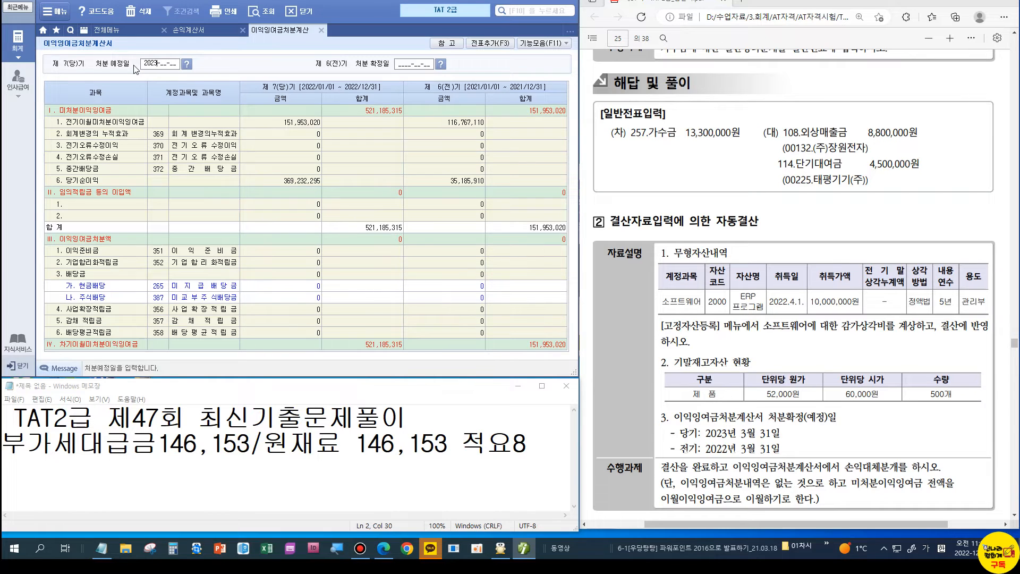
pyautogui.write('023-03-31')
pyautogui.press('Return')
pyautogui.write('2022-03-31')
pyautogui.press('Return')
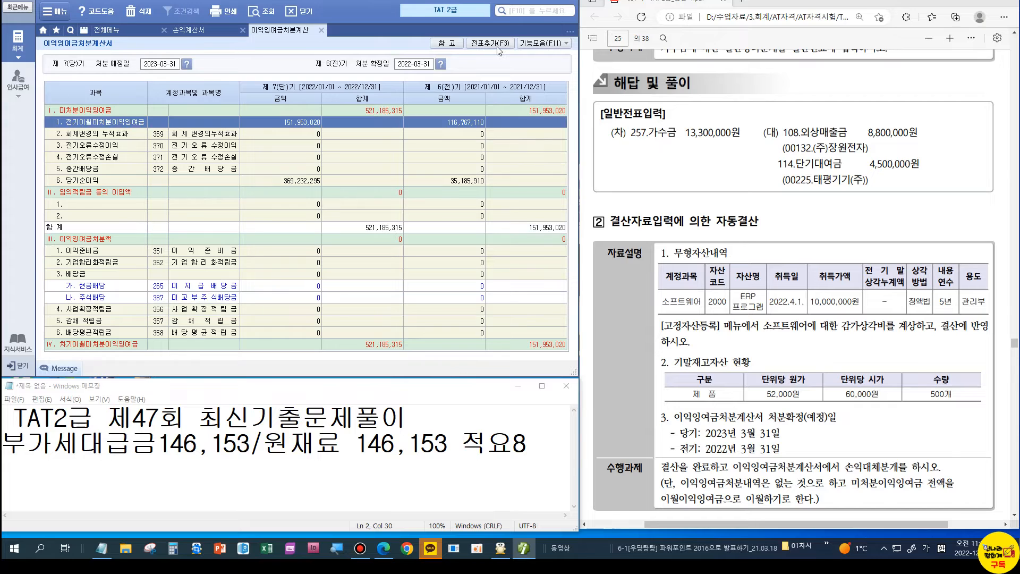
# Step: Add the five appropriation closing entries to the journal and review the statement
pyautogui.click(496, 46)
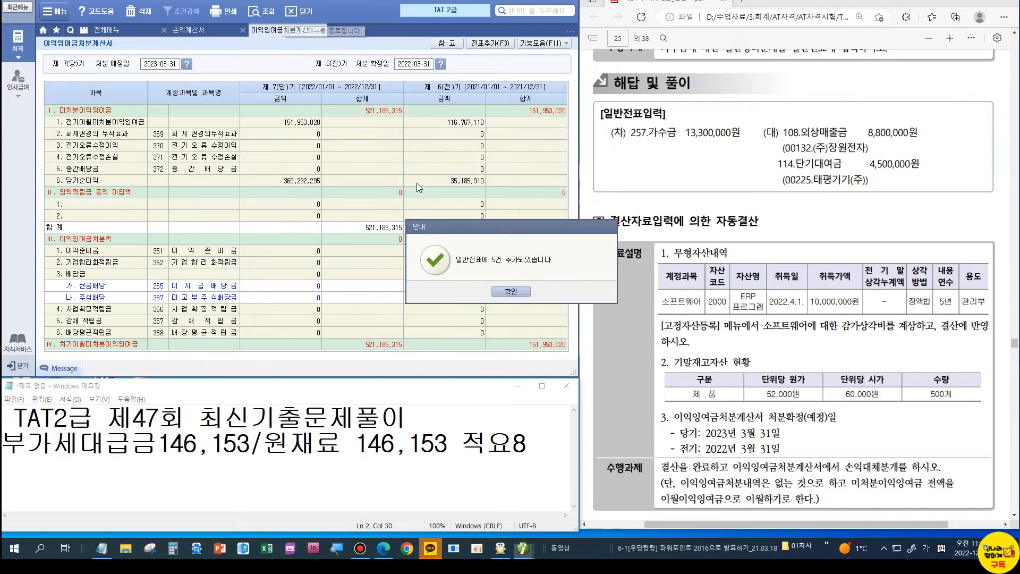
pyautogui.click(514, 297)
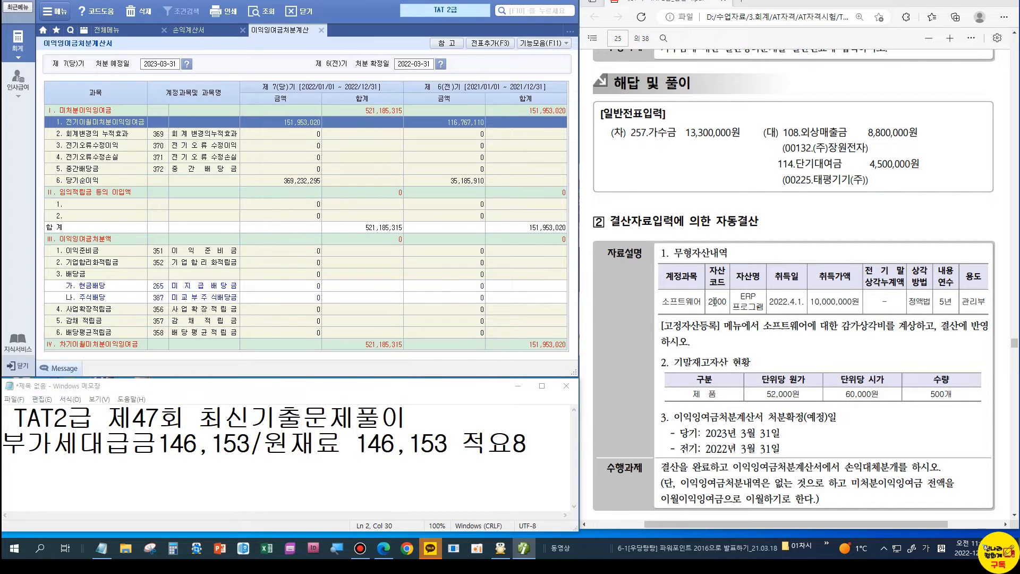
pyautogui.scroll(-5, 715, 301)
pyautogui.scroll(-3, 714, 301)
pyautogui.scroll(-3, 715, 301)
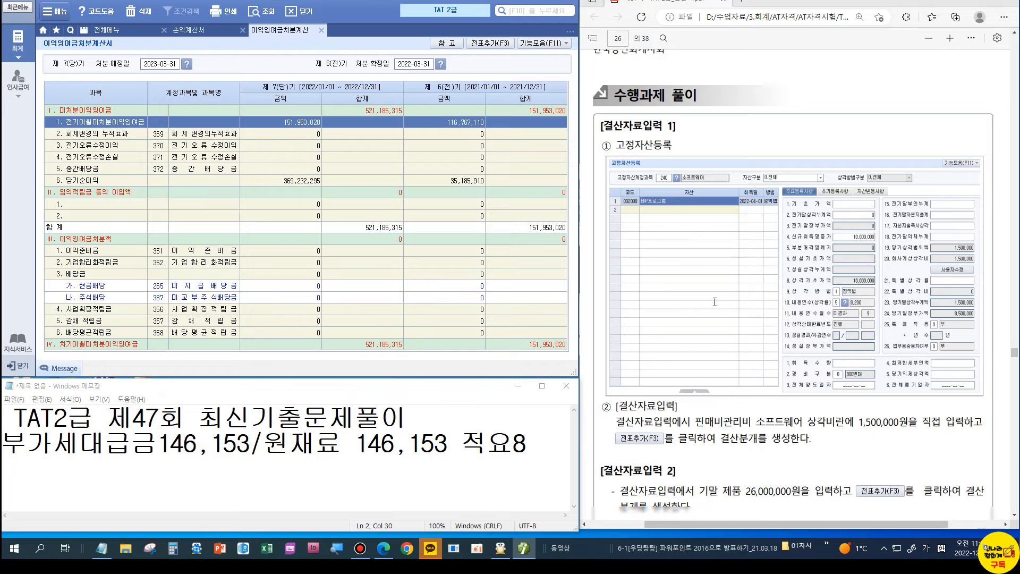
pyautogui.scroll(-1, 715, 301)
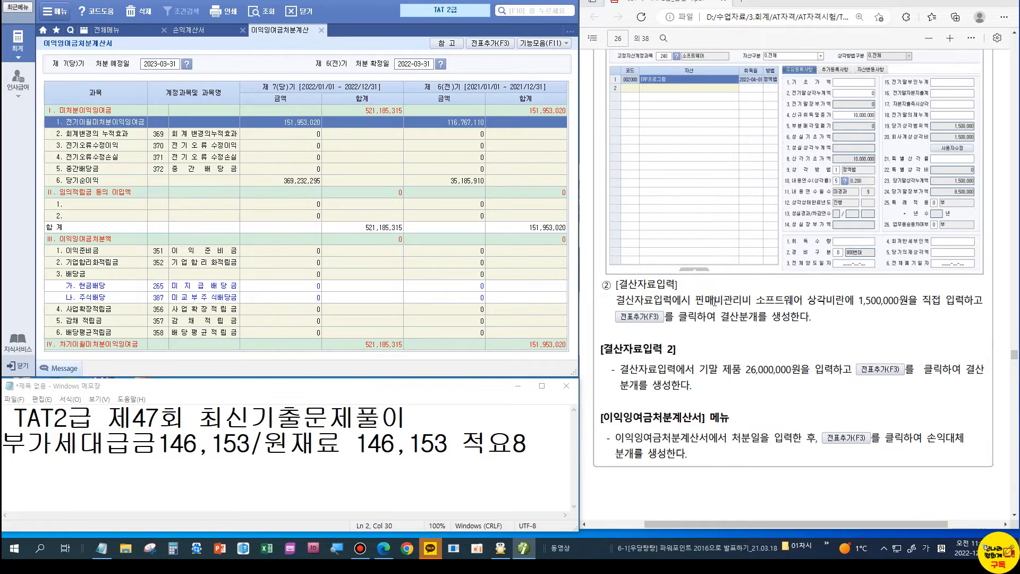
pyautogui.click(939, 1)
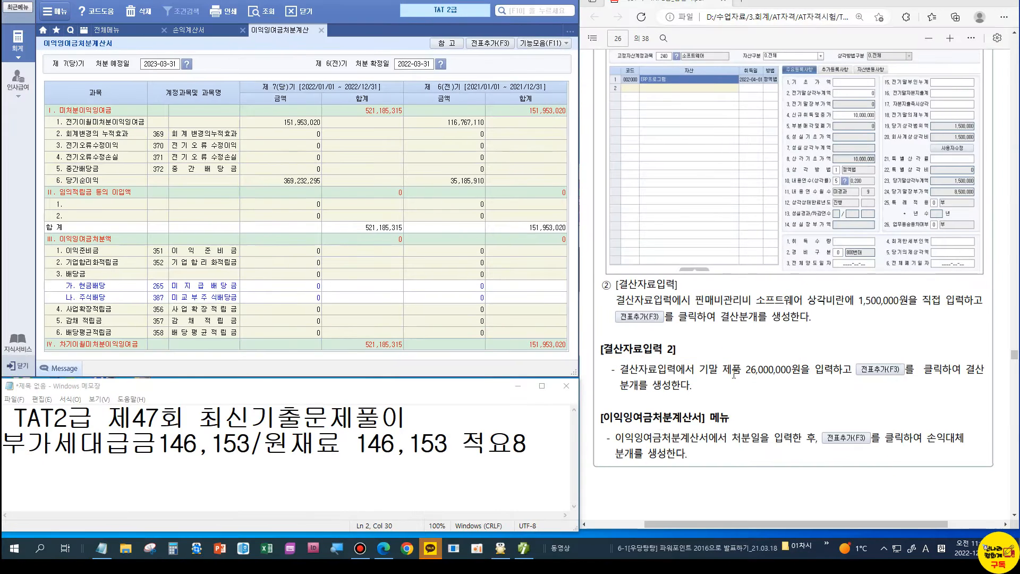
pyautogui.scroll(10, 733, 374)
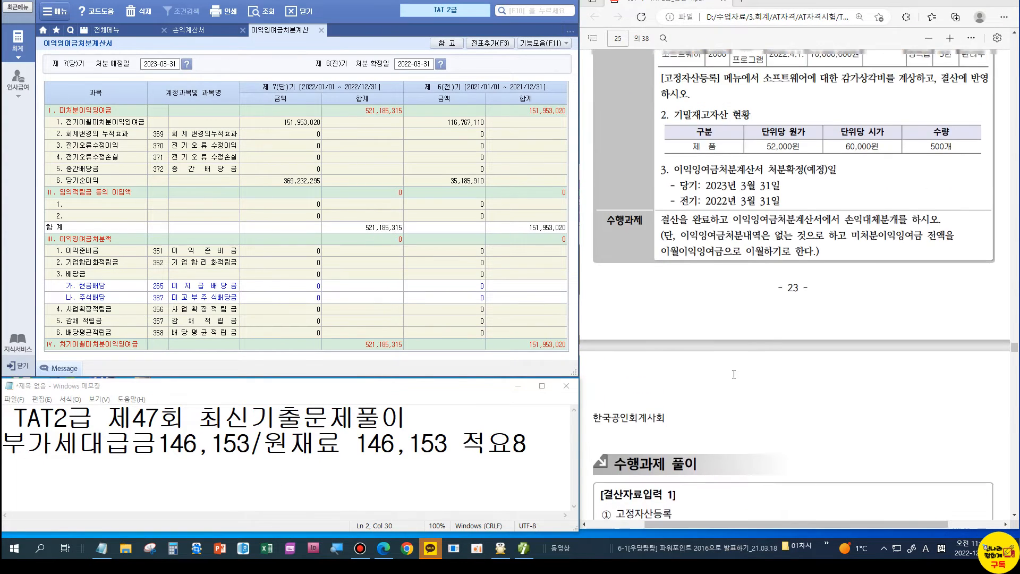
# Step: Close the open statements and load the general journal for December 31
pyautogui.scroll(3, 733, 373)
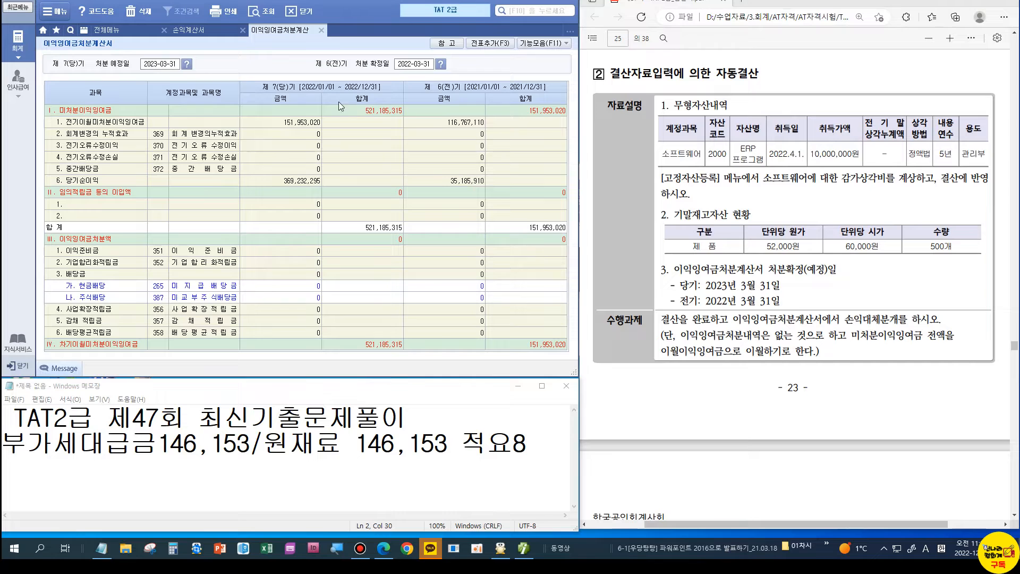
pyautogui.click(320, 31)
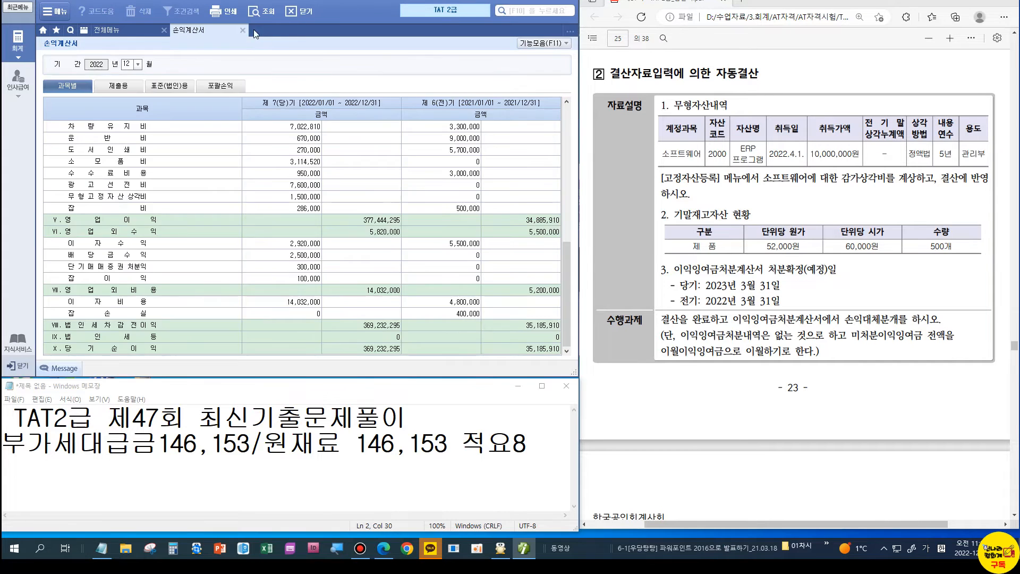
pyautogui.click(242, 30)
pyautogui.click(213, 82)
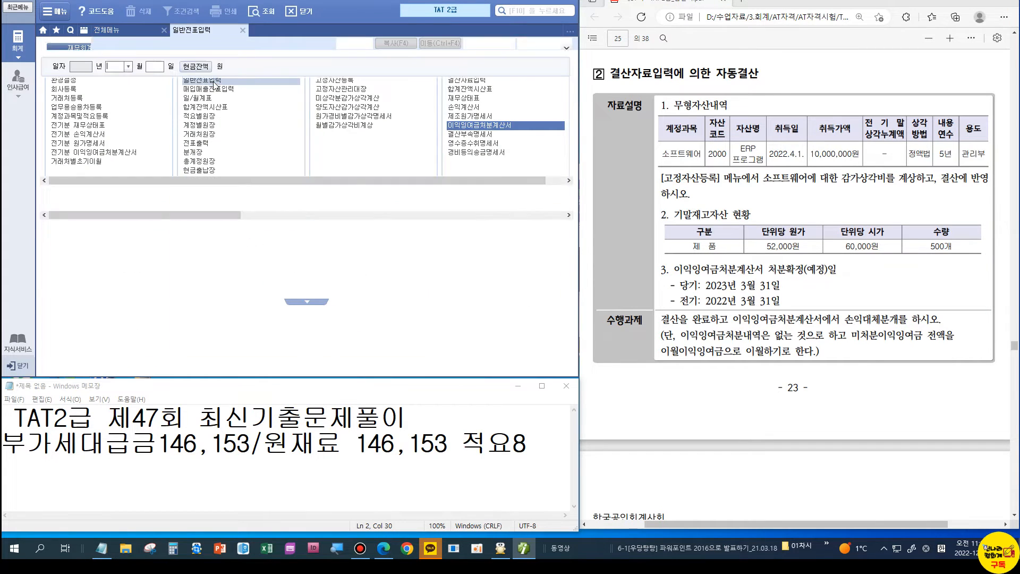
pyautogui.write('12')
pyautogui.press('Return')
pyautogui.write('31')
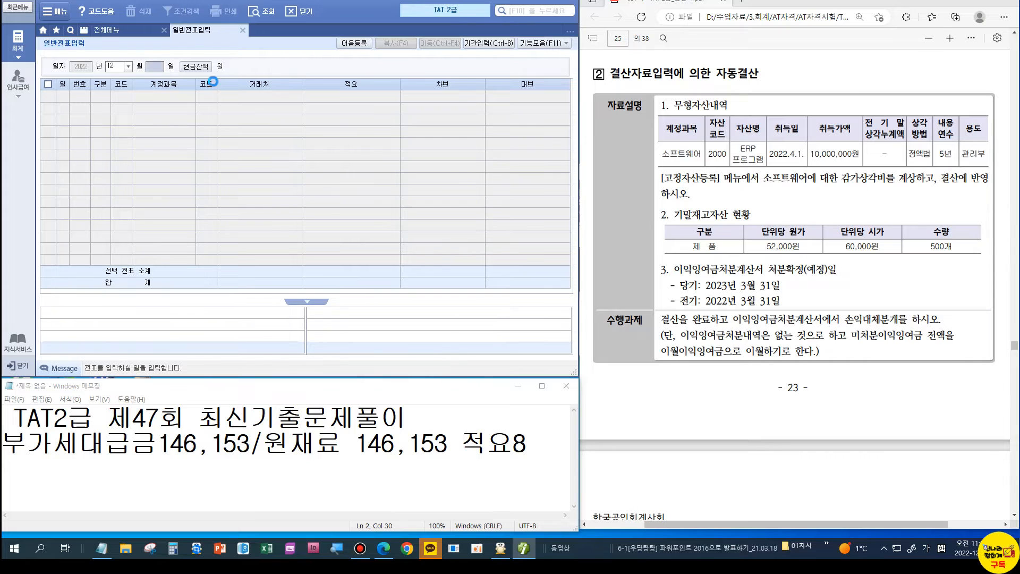
pyautogui.press('Return')
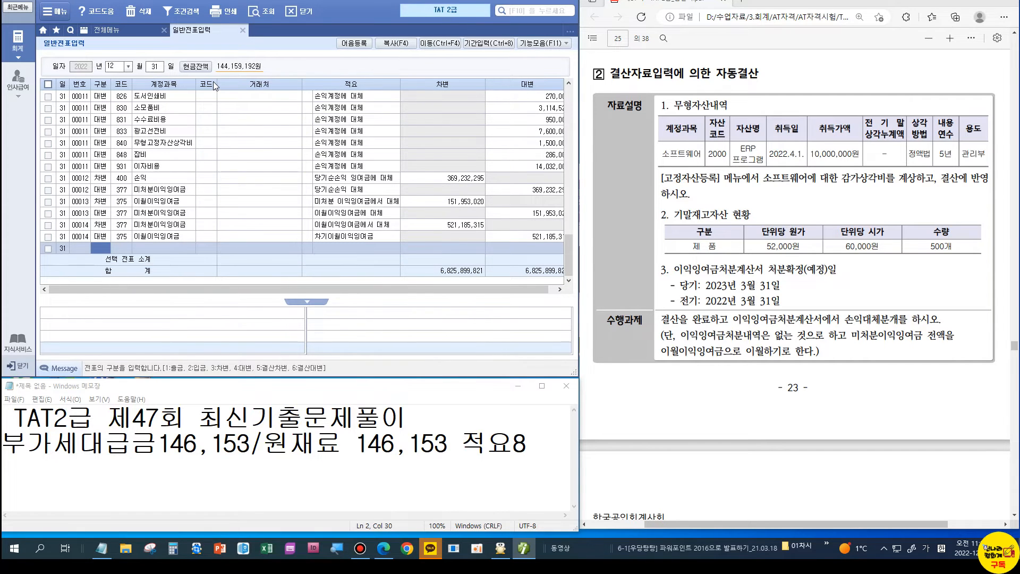
# Step: Batch-delete the auto-generated December 31 closing entries and reopen closing data entry
pyautogui.hotkey('ctrl', 'F5')
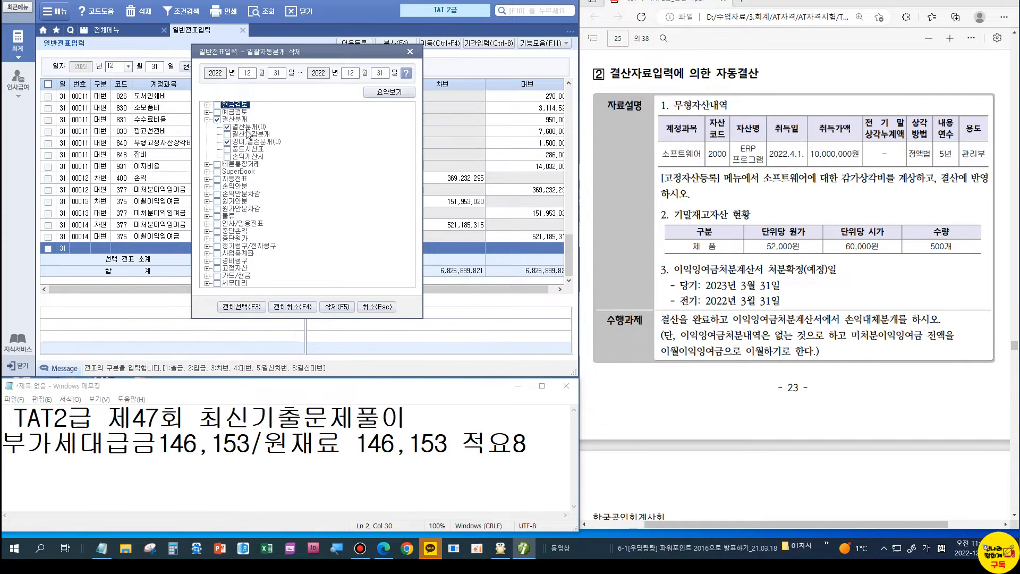
pyautogui.click(325, 307)
pyautogui.click(283, 285)
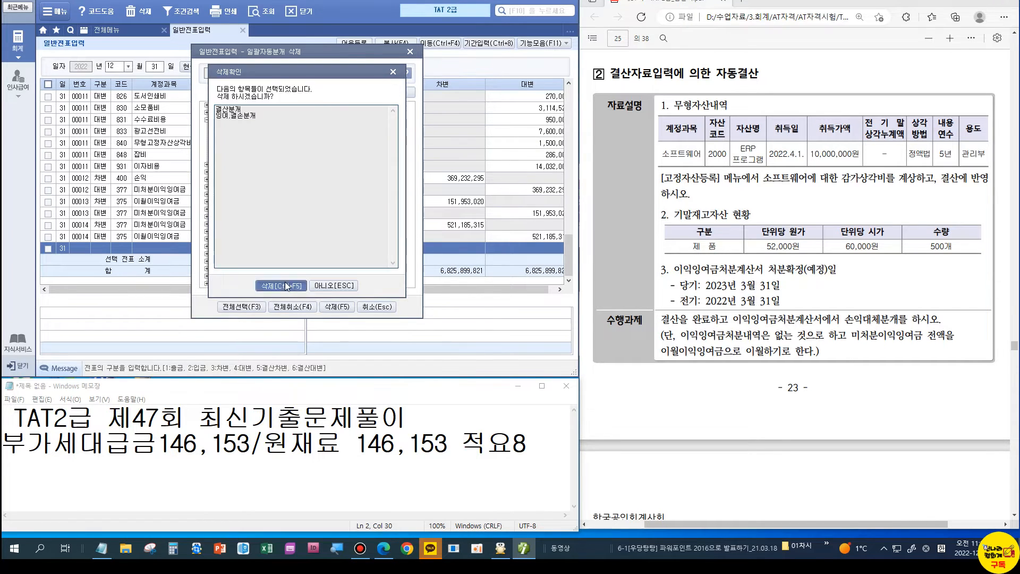
pyautogui.hotkey('ctrl', 'Return')
pyautogui.click(459, 82)
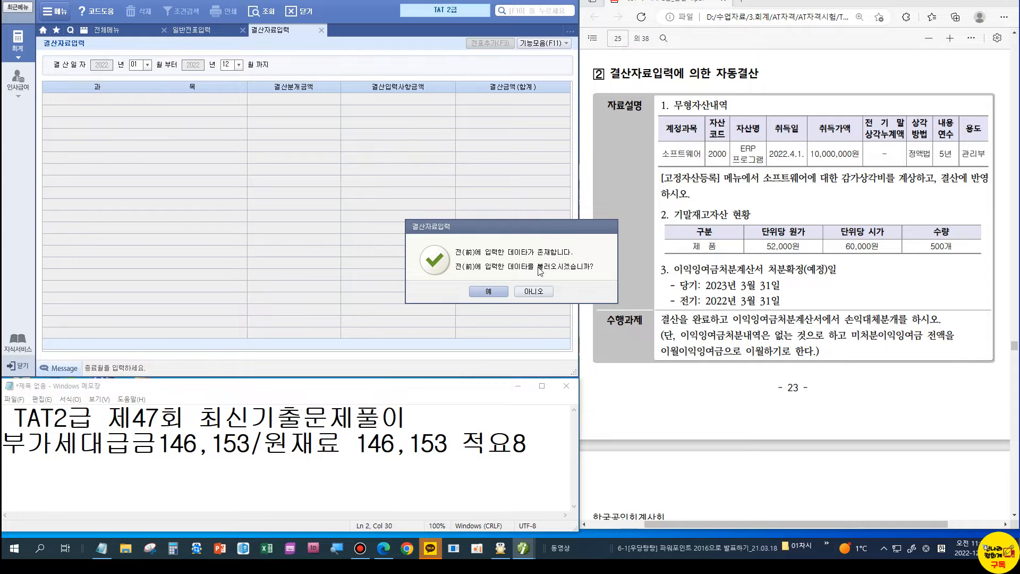
# Step: Load saved closing data, enter 26,000,000 ending finished goods inventory, and re-add the closing entries
pyautogui.click(488, 291)
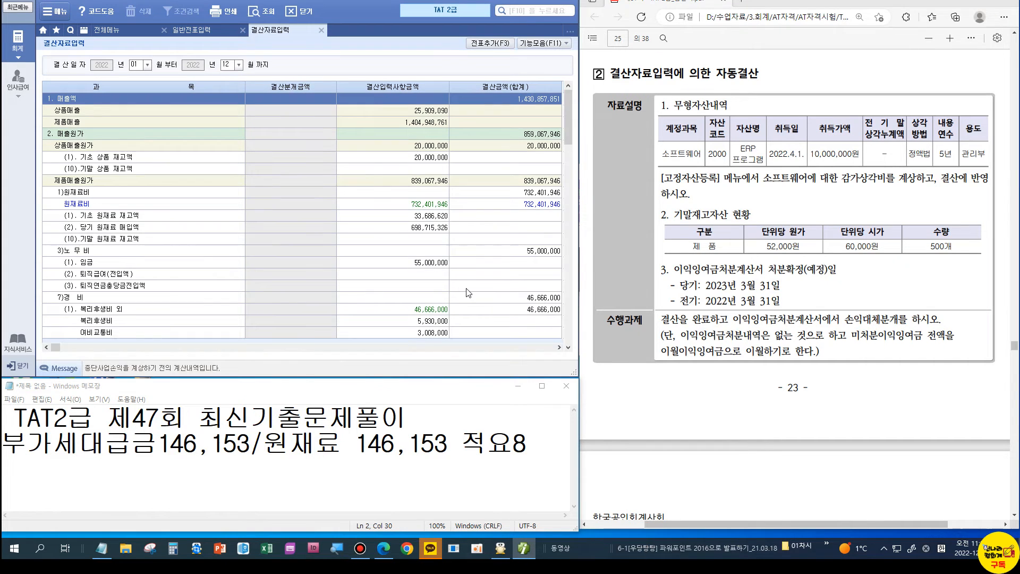
pyautogui.scroll(-5, 405, 246)
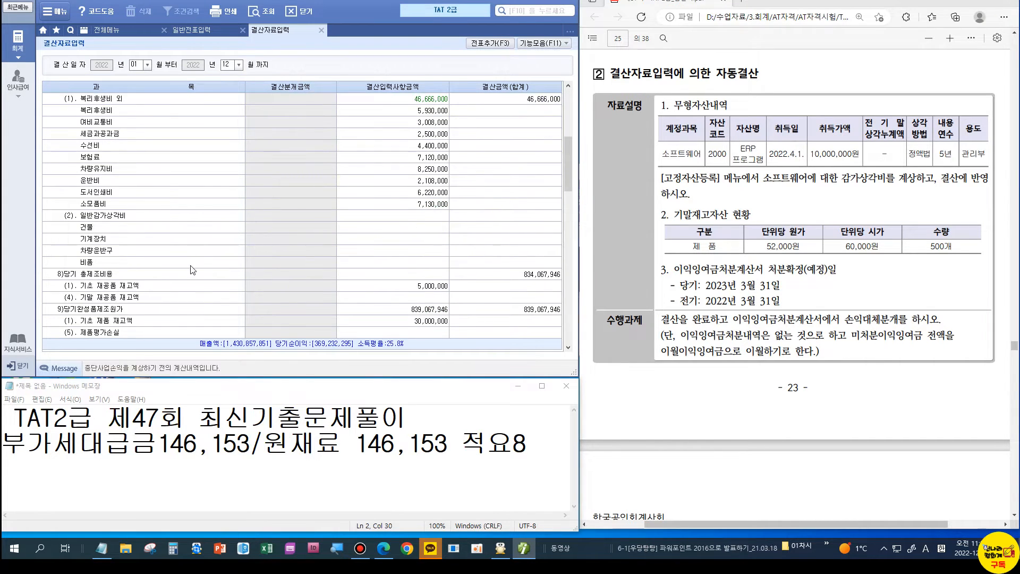
pyautogui.scroll(-3, 172, 308)
pyautogui.click(124, 240)
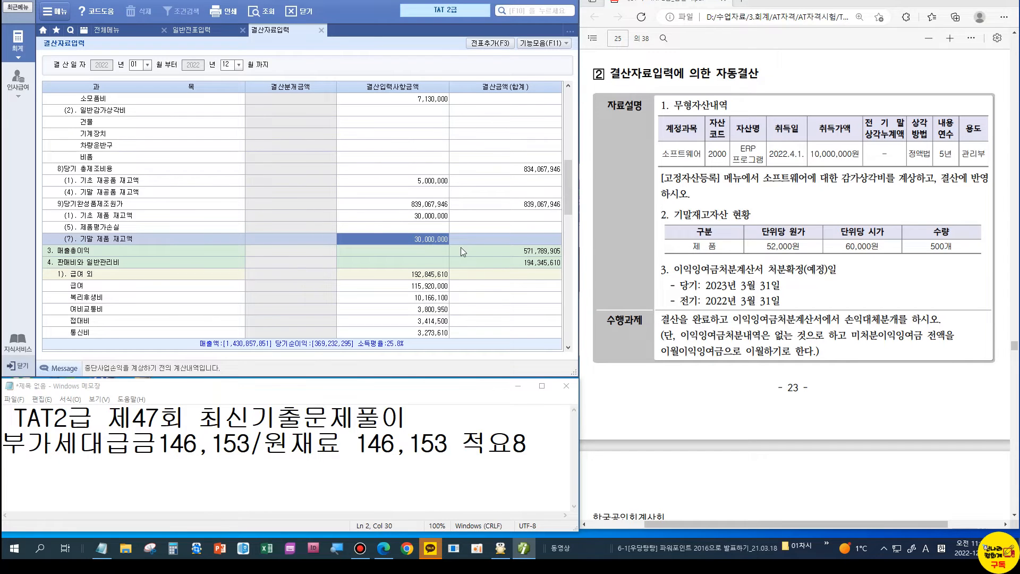
pyautogui.click(432, 241)
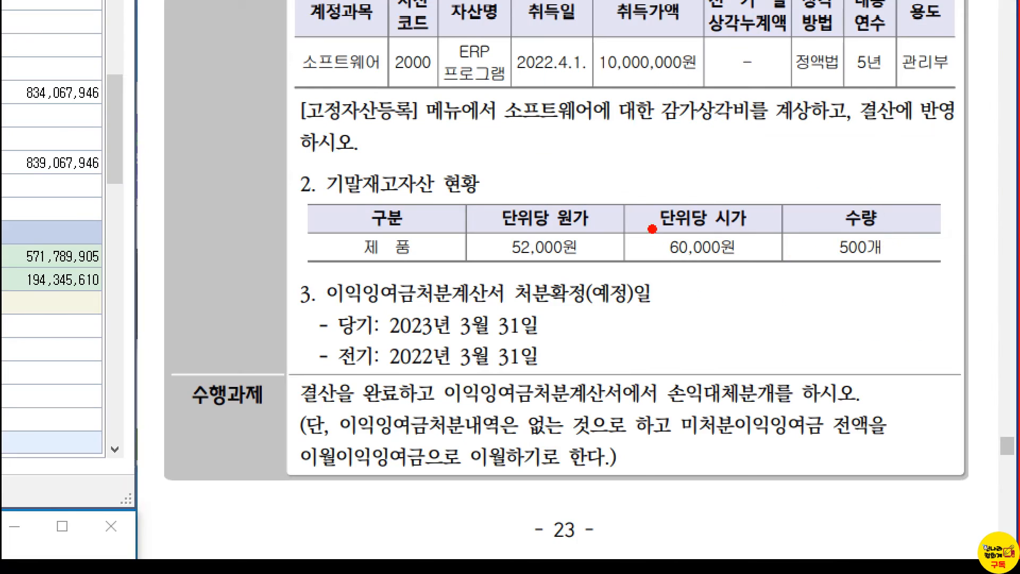
pyautogui.moveTo(824, 216); pyautogui.dragTo(995, 258)
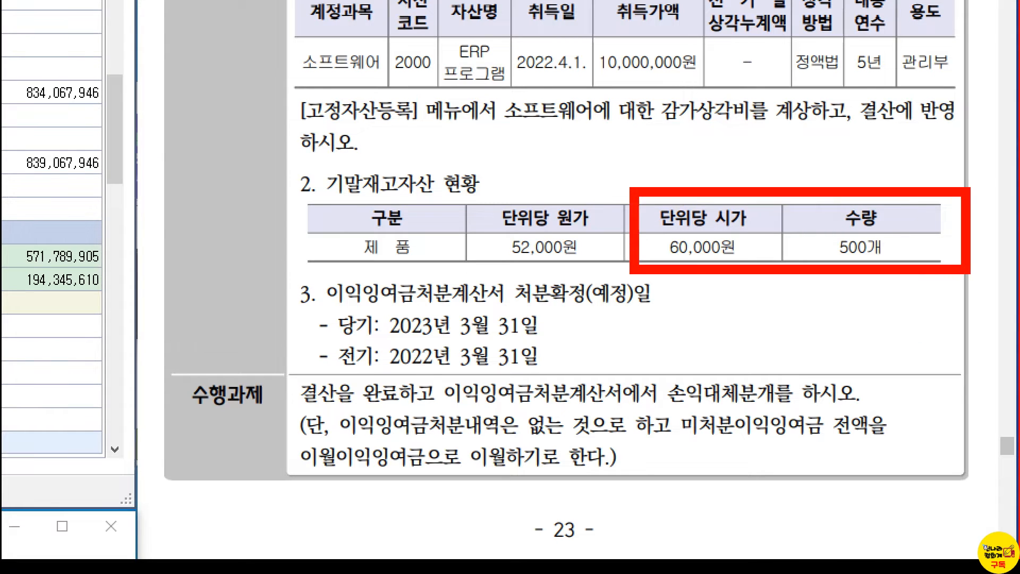
pyautogui.moveTo(686, 211)
pyautogui.mouseDown()
pyautogui.moveTo(857, 169)
pyautogui.moveTo(897, 201)
pyautogui.mouseUp()
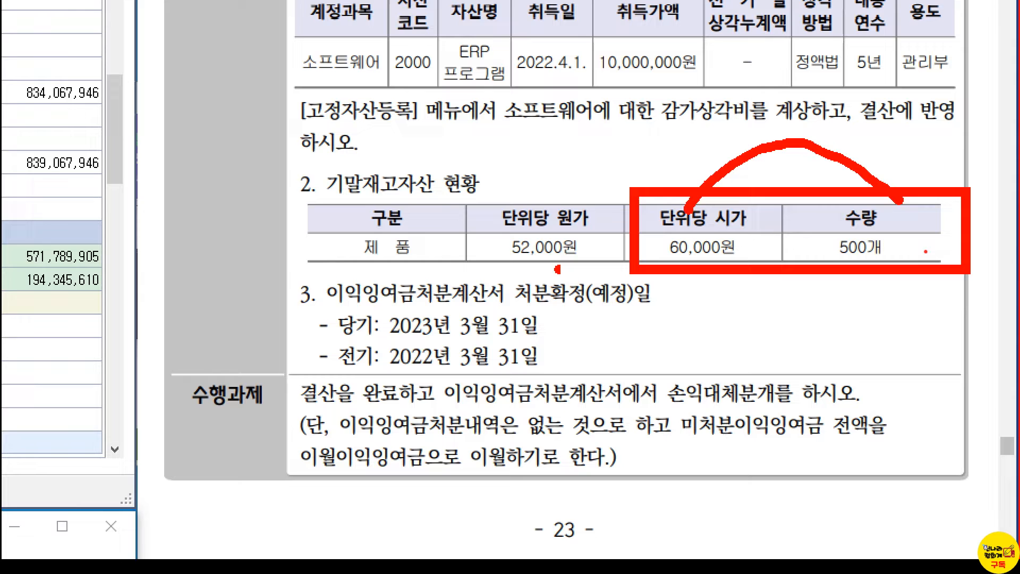
pyautogui.moveTo(557, 269); pyautogui.dragTo(573, 269)
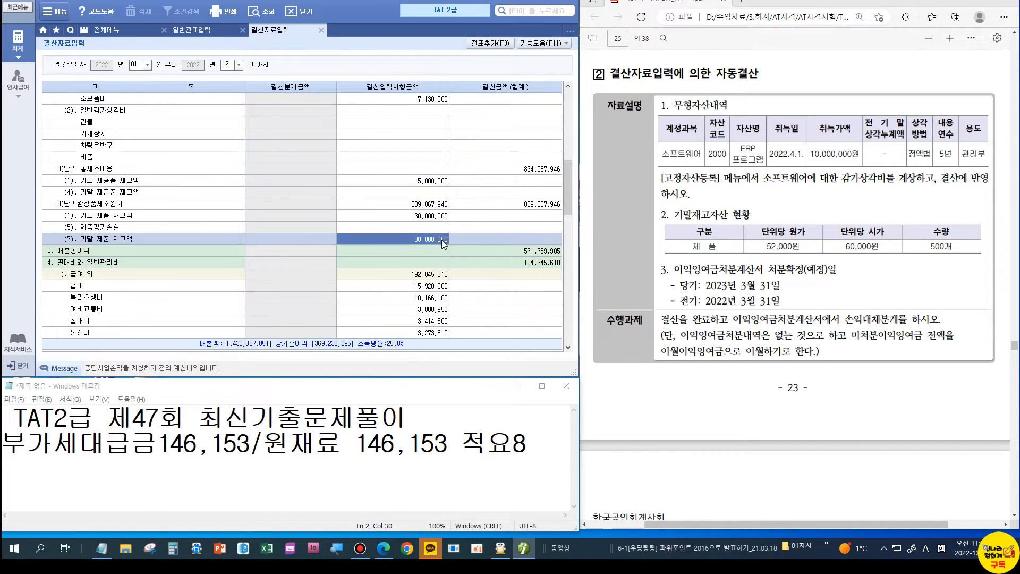
pyautogui.write('26000000')
pyautogui.press('Return')
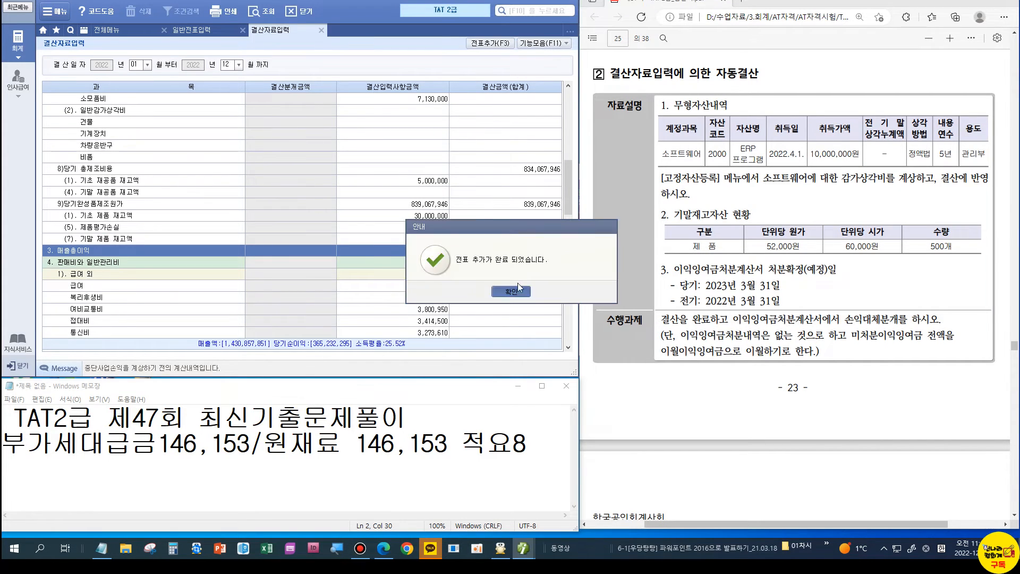
pyautogui.click(511, 292)
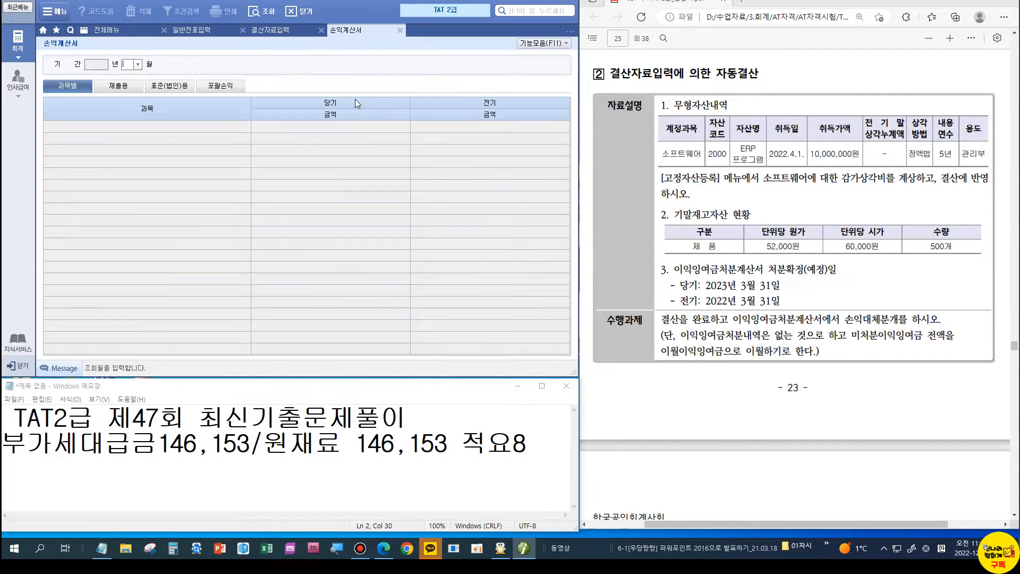
# Step: Compare December income statement net income with the retained earnings disposal statement
pyautogui.write('12')
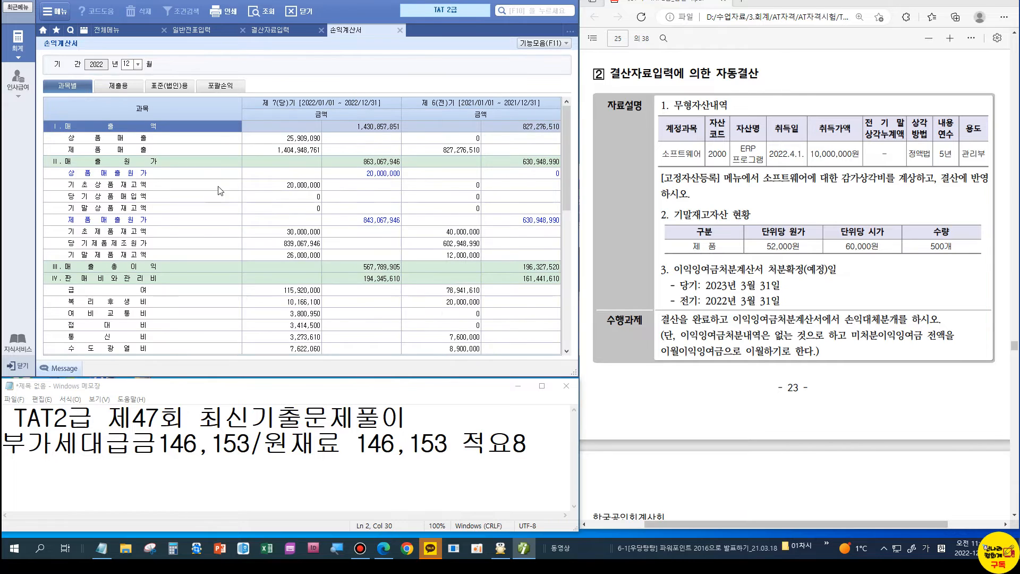
pyautogui.click(119, 32)
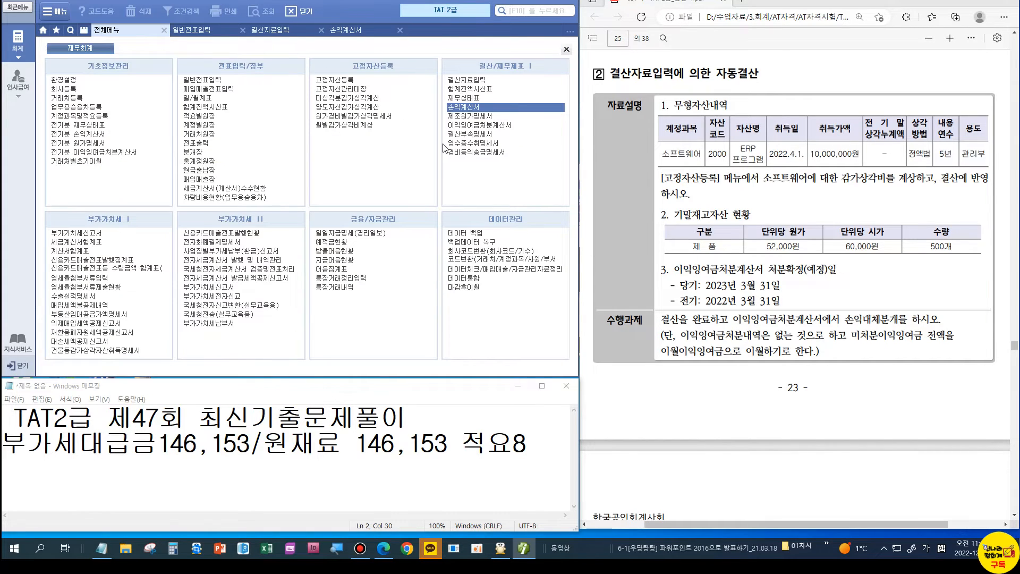
pyautogui.click(478, 125)
pyautogui.click(293, 181)
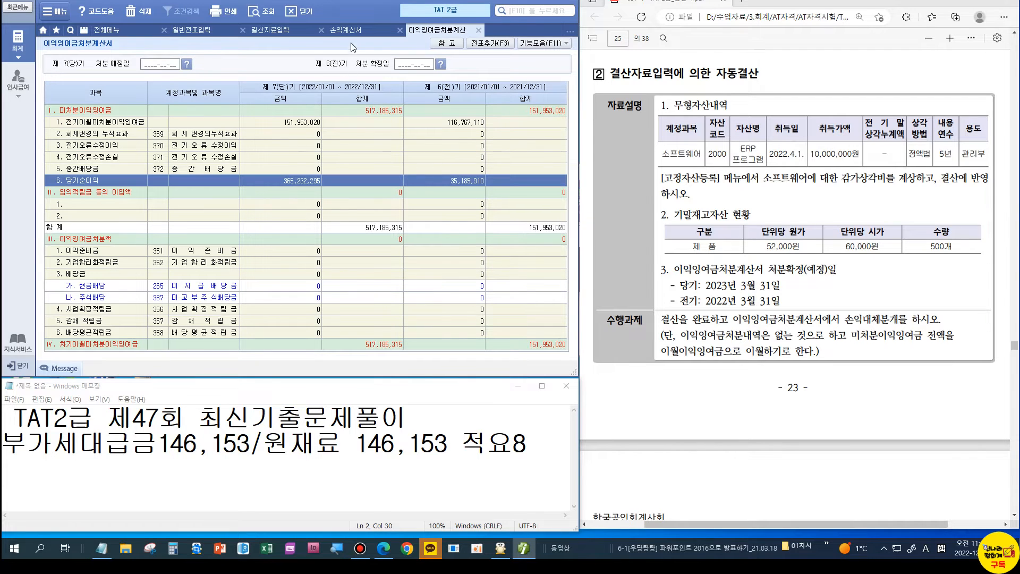
pyautogui.click(352, 32)
pyautogui.scroll(-10, 335, 282)
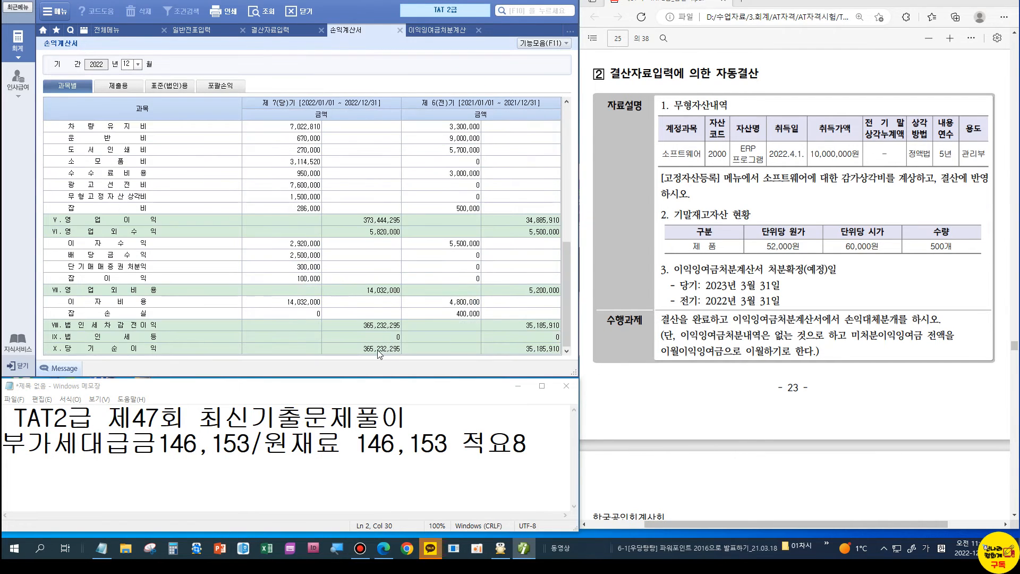
pyautogui.click(435, 30)
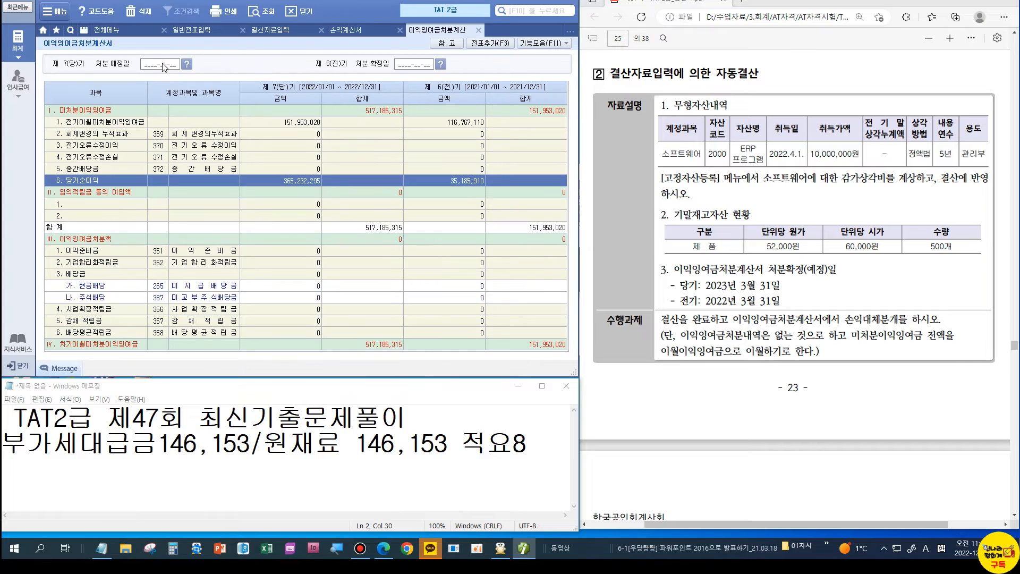
# Step: Set the planned disposal date 2023-03-31 and confirmed date 2022-03-31
pyautogui.click(162, 65)
pyautogui.write('2023-03-31')
pyautogui.press('Return')
pyautogui.write('2022-03-')
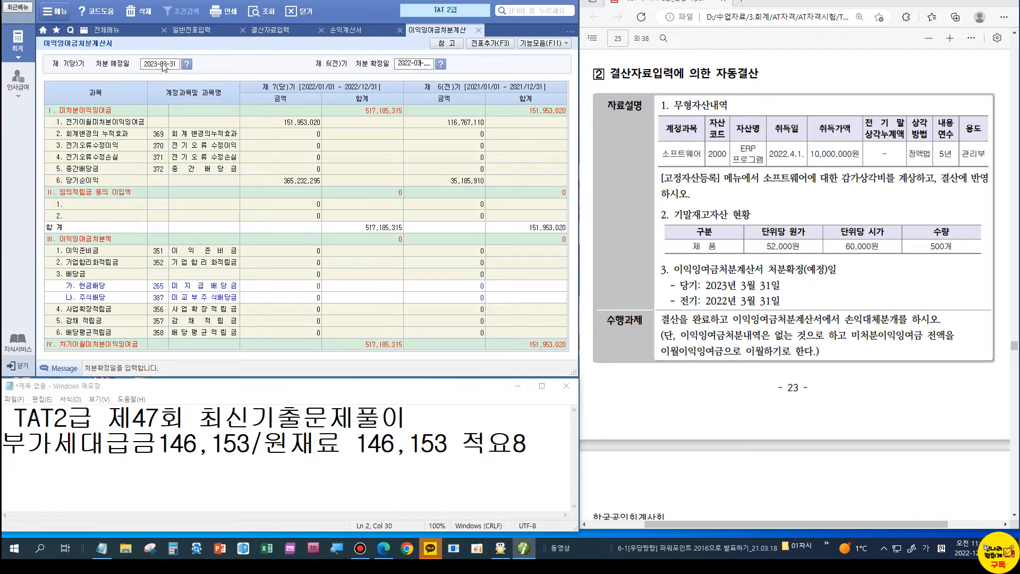
pyautogui.write('31')
pyautogui.press('Return')
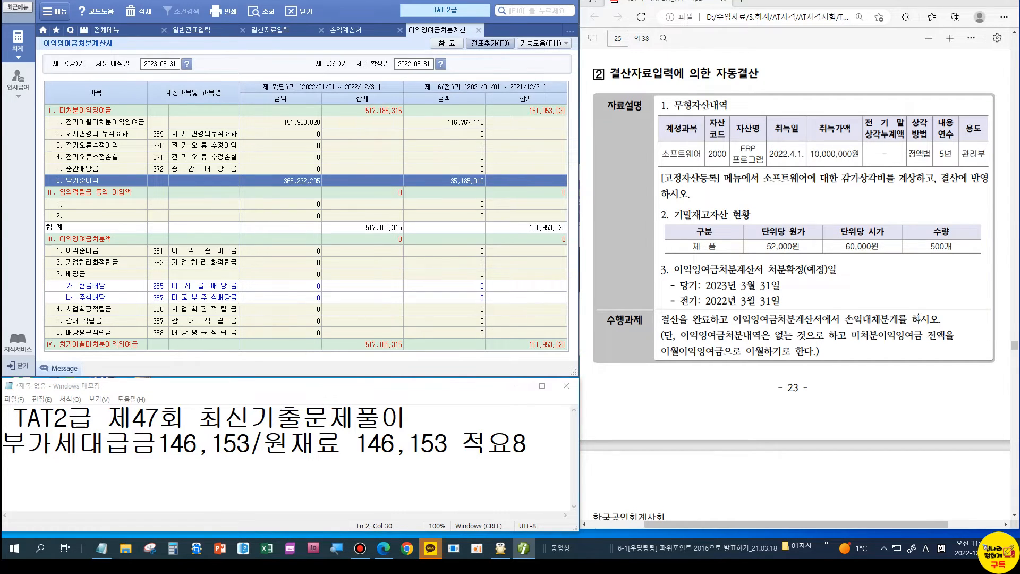
pyautogui.scroll(-10, 917, 314)
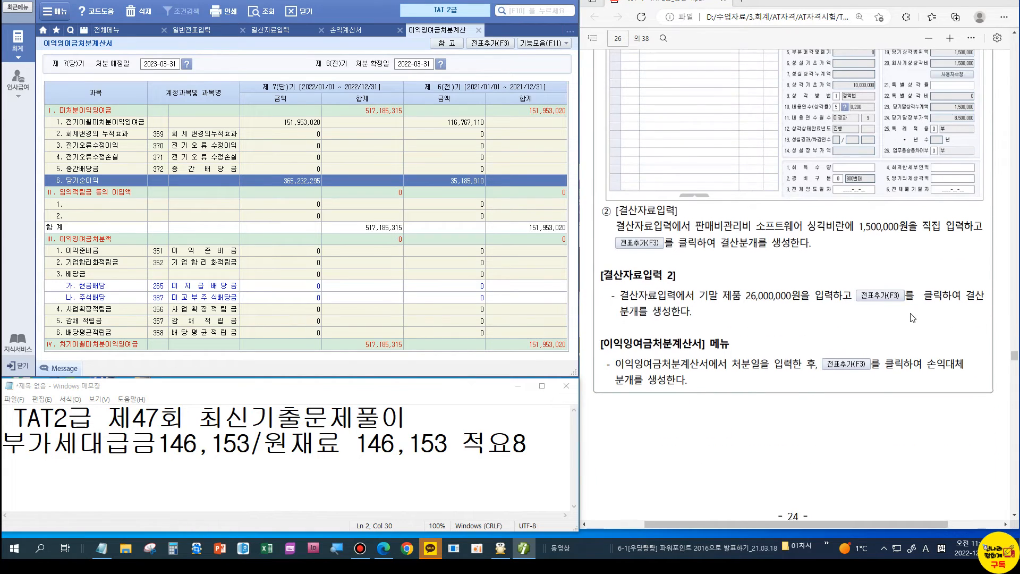
pyautogui.scroll(-2, 912, 318)
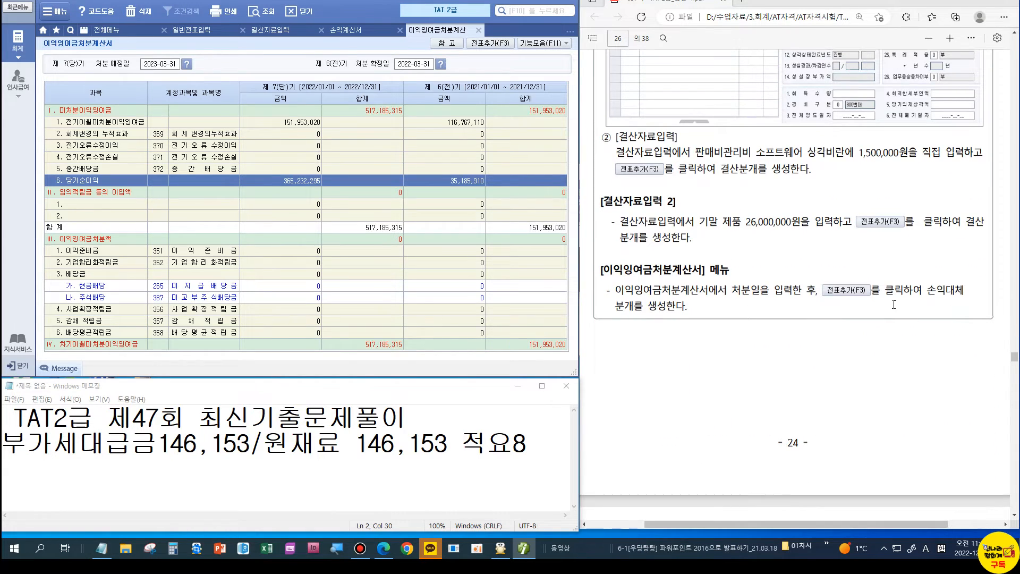
pyautogui.scroll(-5, 893, 305)
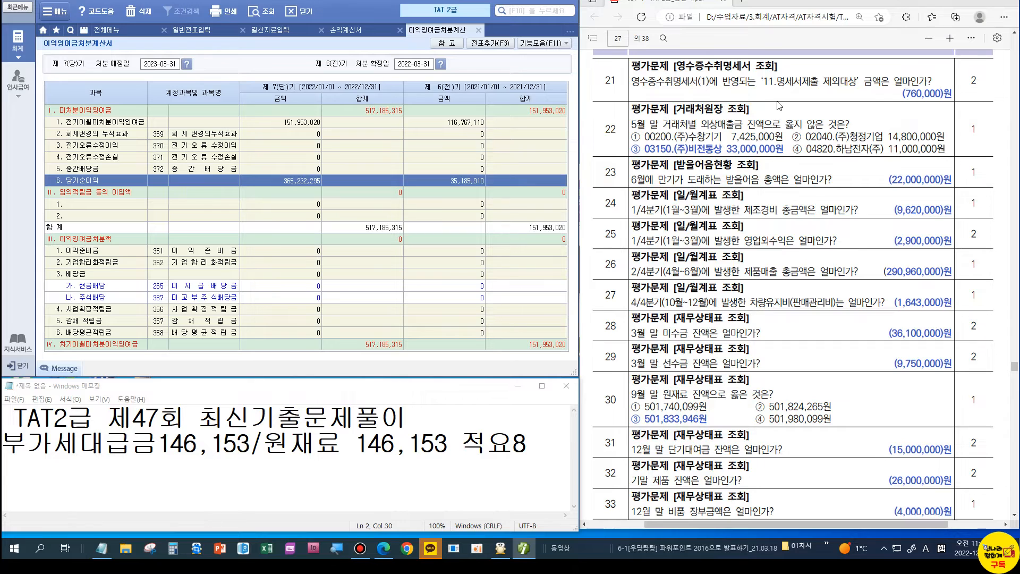
# Step: Close the retained earnings, income statement, closing data and general journal screens
pyautogui.click(478, 30)
pyautogui.click(401, 32)
pyautogui.click(321, 30)
pyautogui.click(241, 31)
# Step: Check the receipt statement summary: 760,000 excluded of 960,000, then close it
pyautogui.click(502, 143)
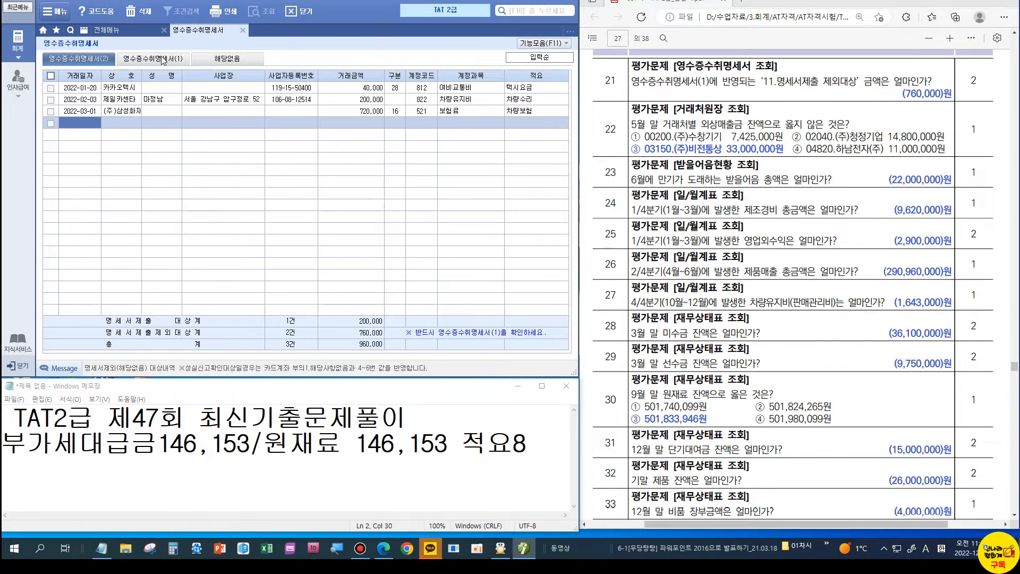
pyautogui.click(165, 59)
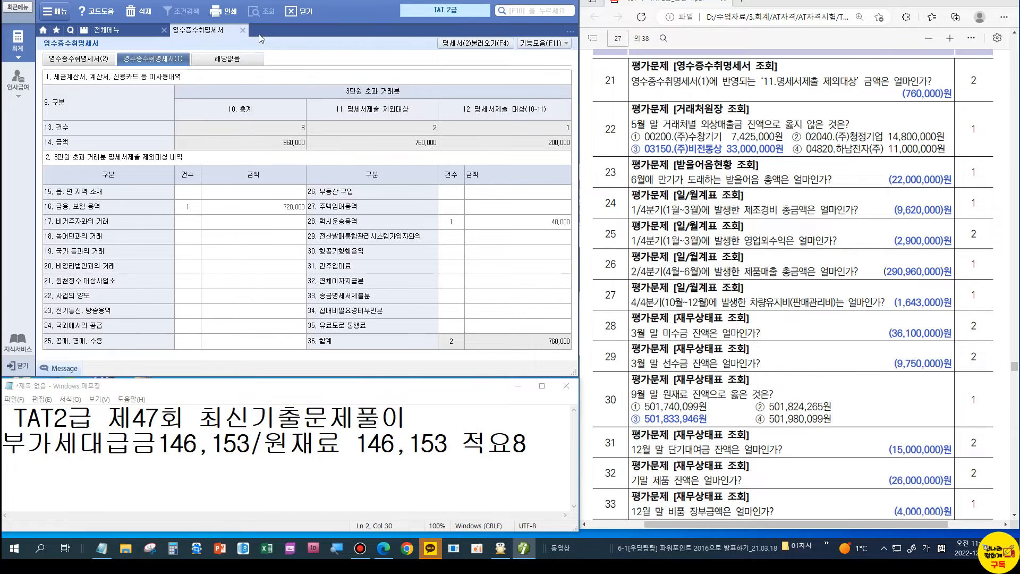
pyautogui.click(242, 30)
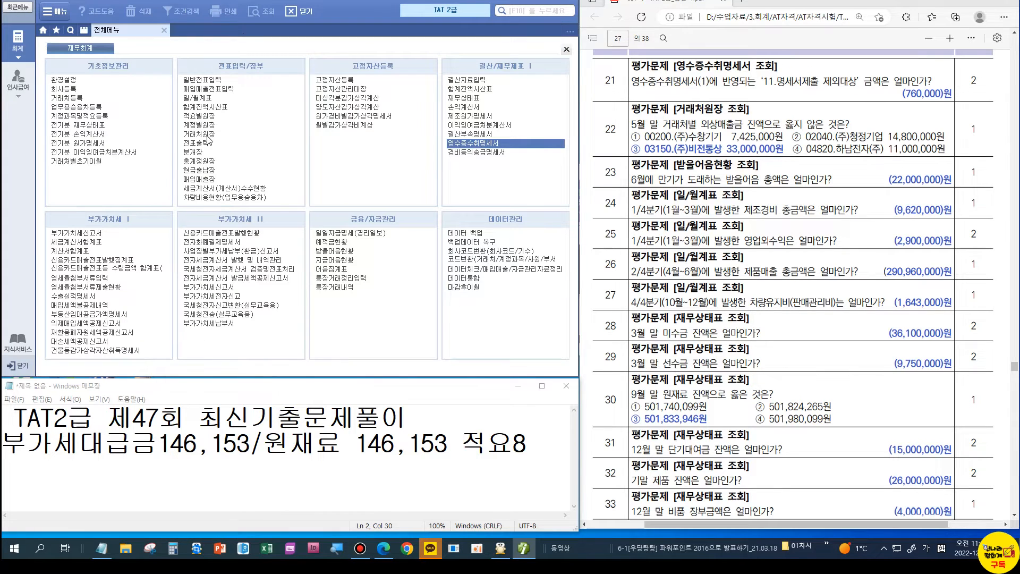
# Step: Load the accounts receivable (108) customer ledger for January 1 through May 31
pyautogui.click(207, 136)
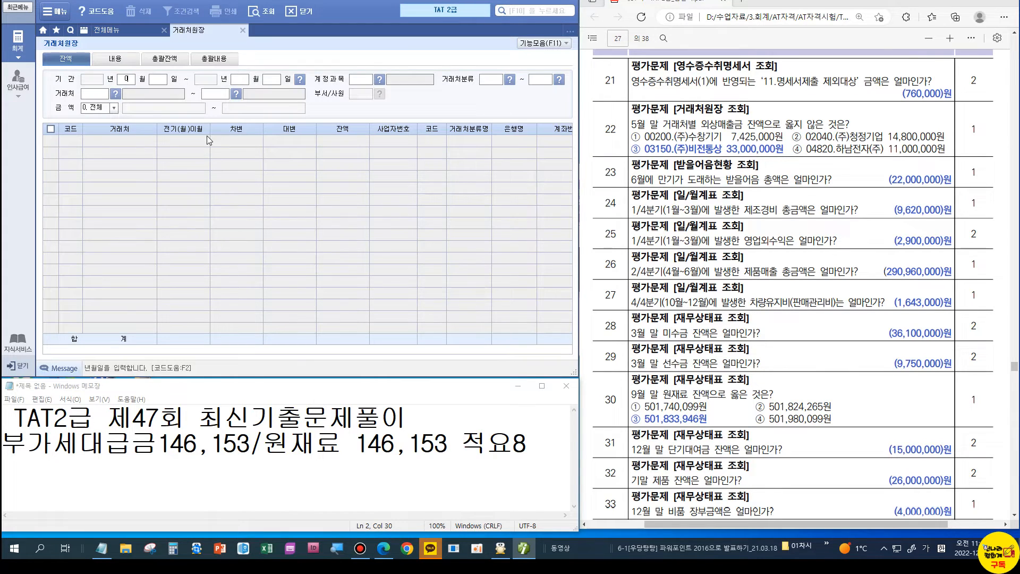
pyautogui.write('0101053')
pyautogui.write('1')
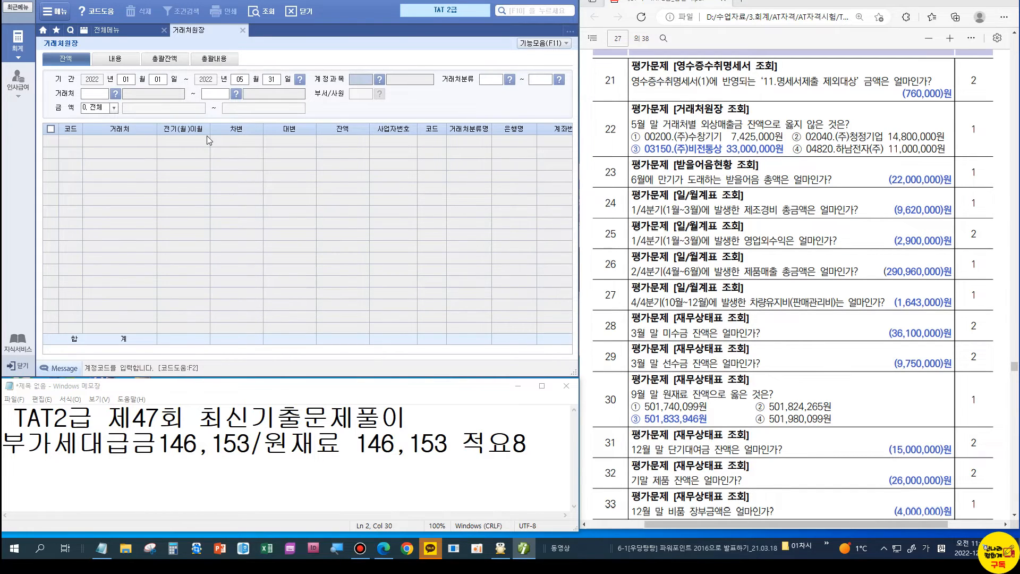
pyautogui.write('108')
pyautogui.press('Return')
pyautogui.press('Return')
pyautogui.press('Return')
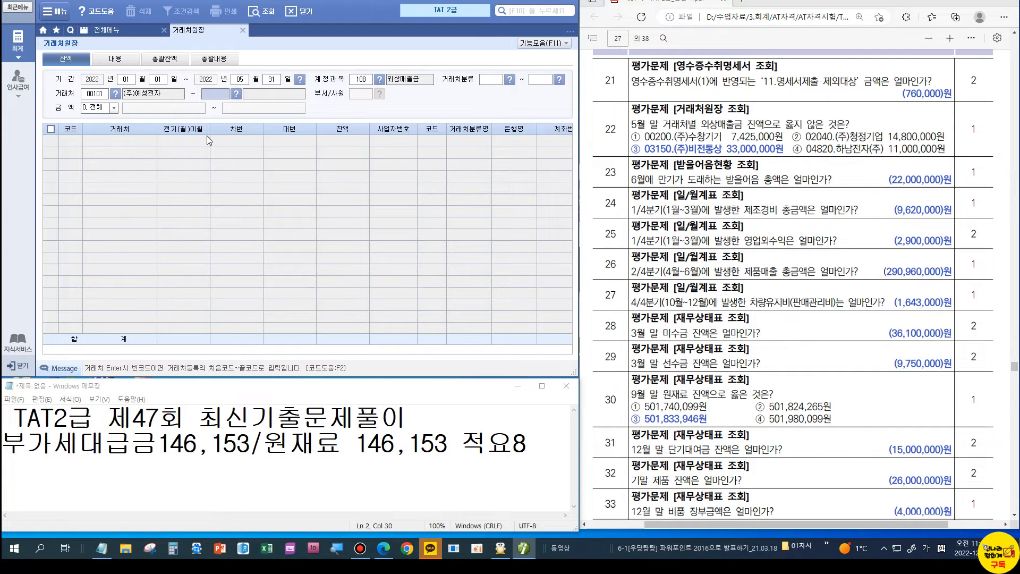
pyautogui.press('Return')
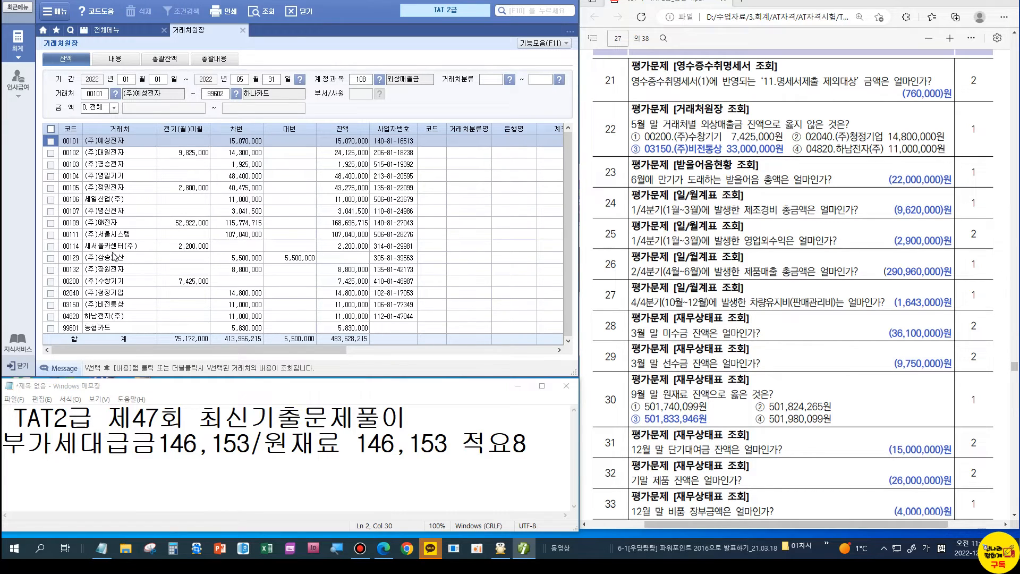
# Step: Compare balances of (주)수창기기 (7,425,000) and customers 02040, 03150, 04820, then close the ledger
pyautogui.click(121, 282)
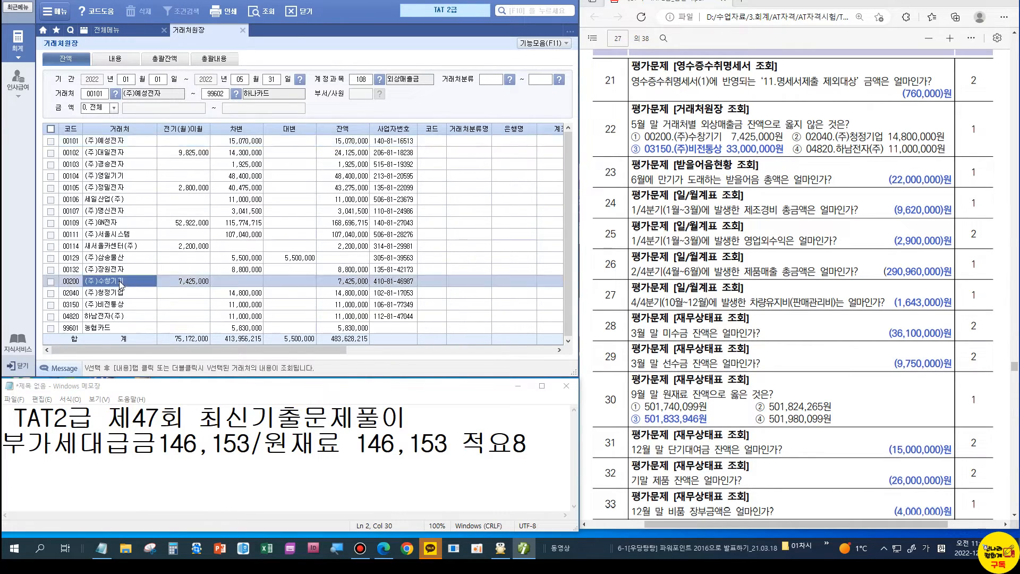
pyautogui.click(348, 286)
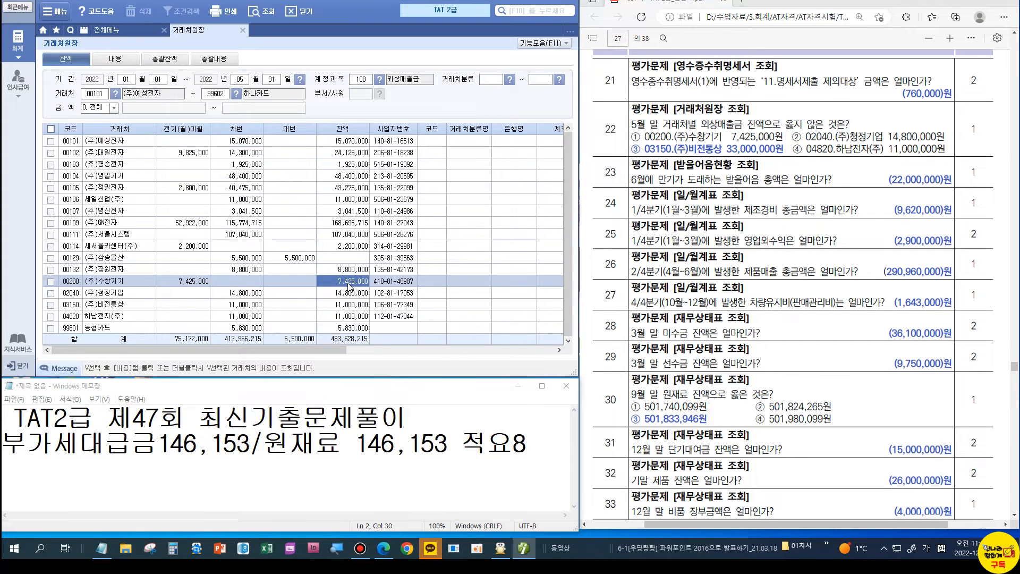
pyautogui.press('Hangul')
pyautogui.click(145, 294)
pyautogui.click(342, 296)
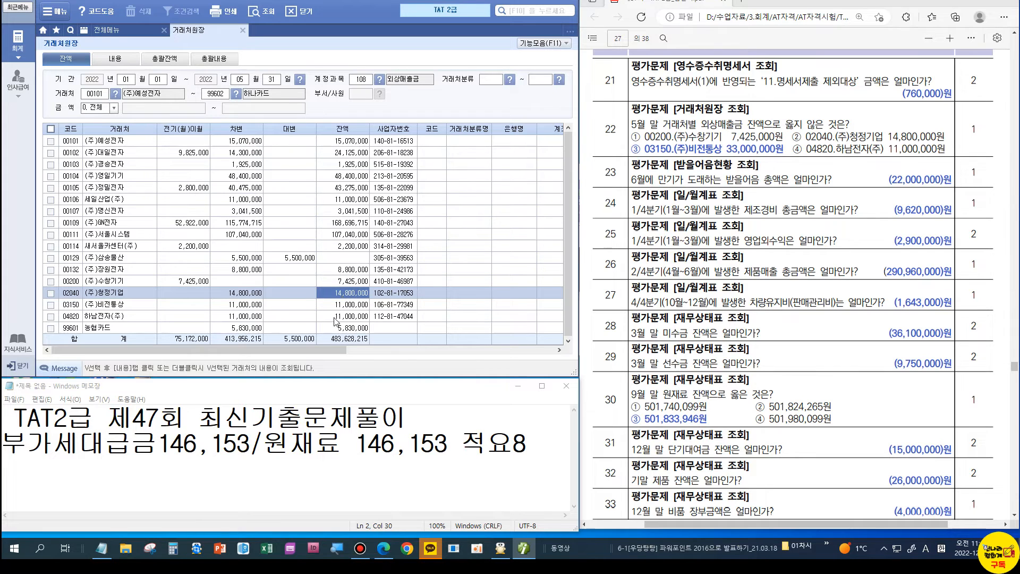
pyautogui.click(339, 303)
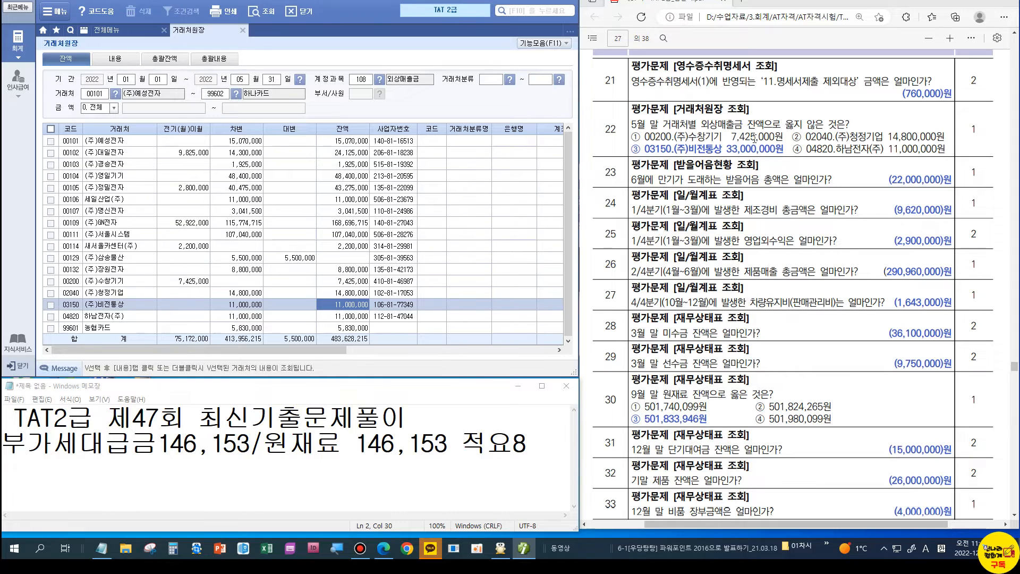
pyautogui.click(342, 318)
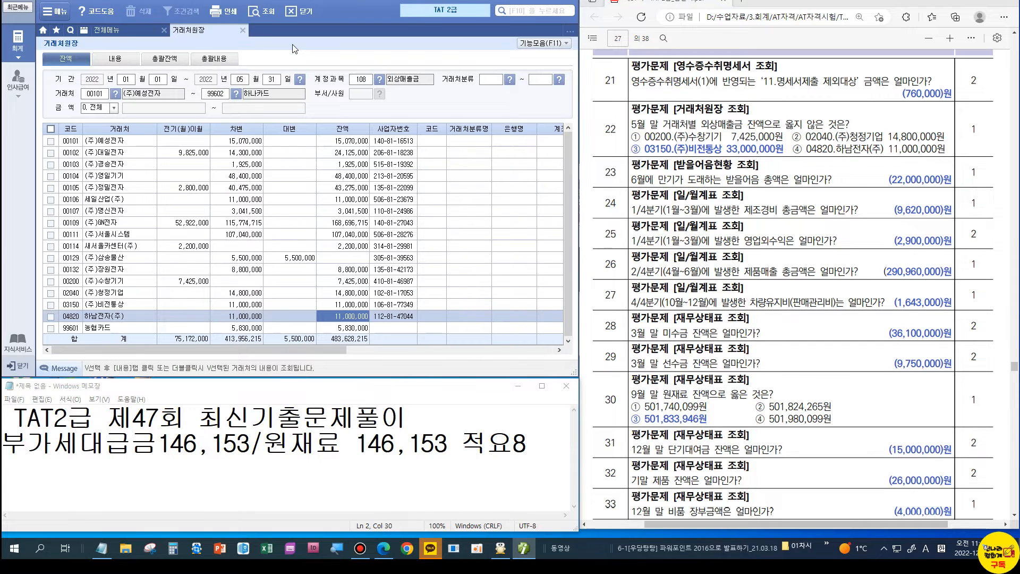
pyautogui.click(243, 31)
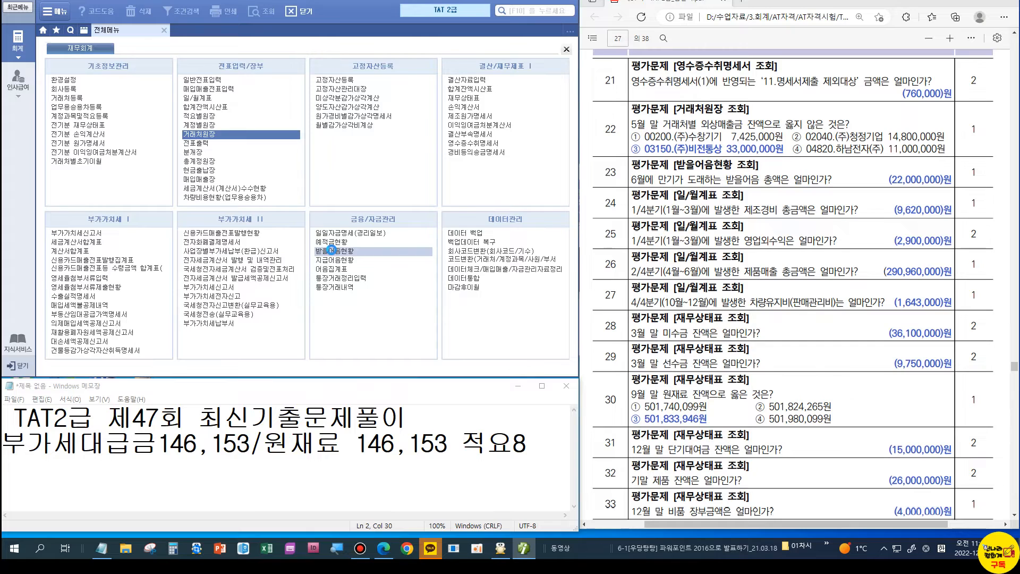
# Step: Set the notes receivable status to a monthly breakdown grouped by maturity date
pyautogui.click(332, 250)
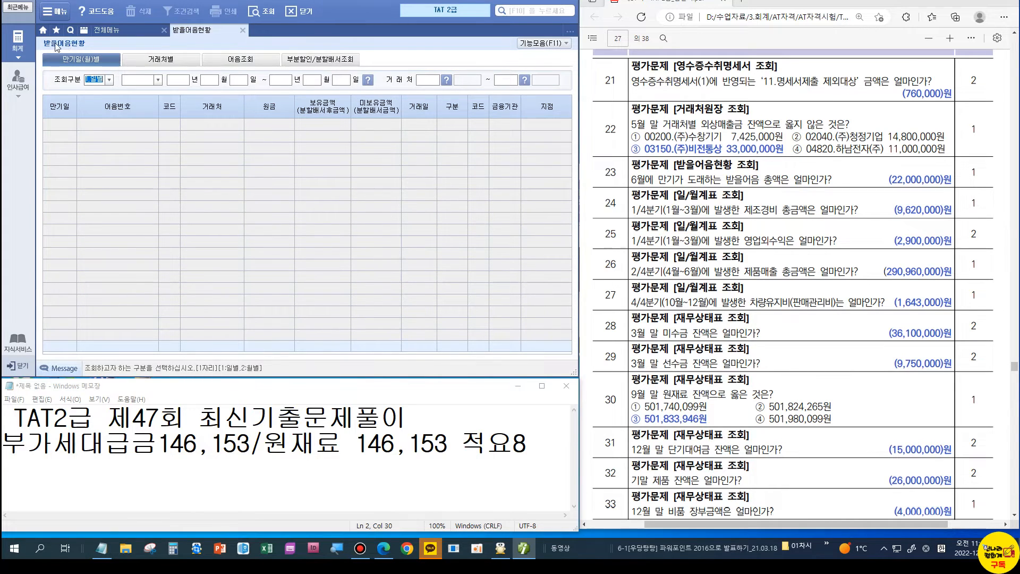
pyautogui.click(111, 83)
pyautogui.click(107, 83)
pyautogui.click(108, 82)
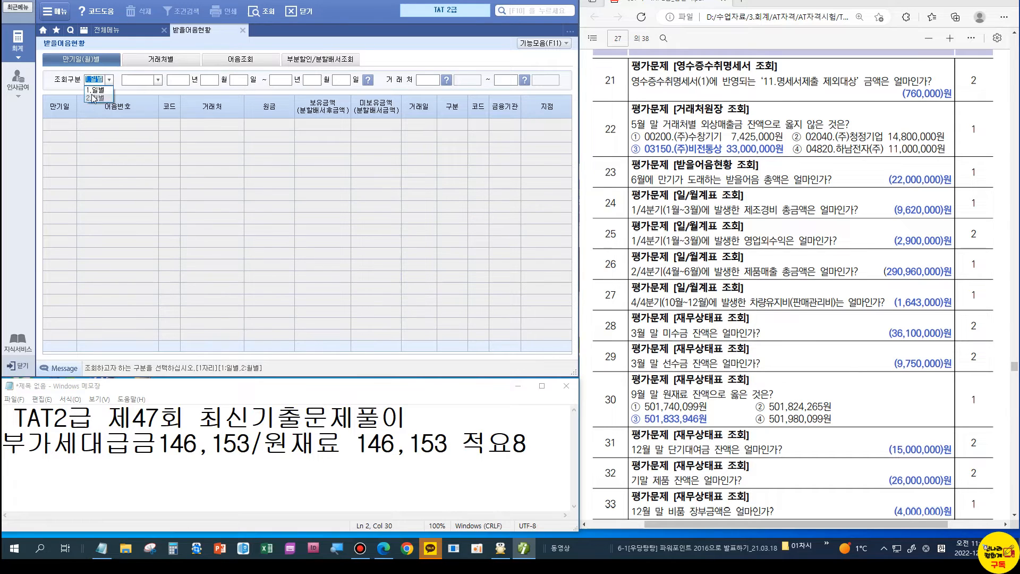
pyautogui.click(92, 98)
pyautogui.click(108, 82)
pyautogui.click(101, 98)
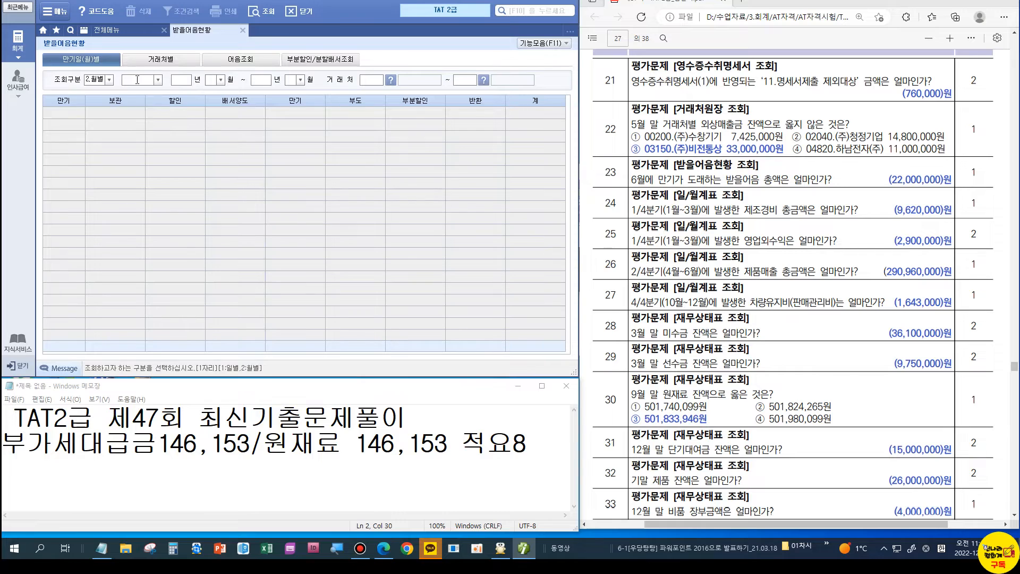
pyautogui.click(157, 80)
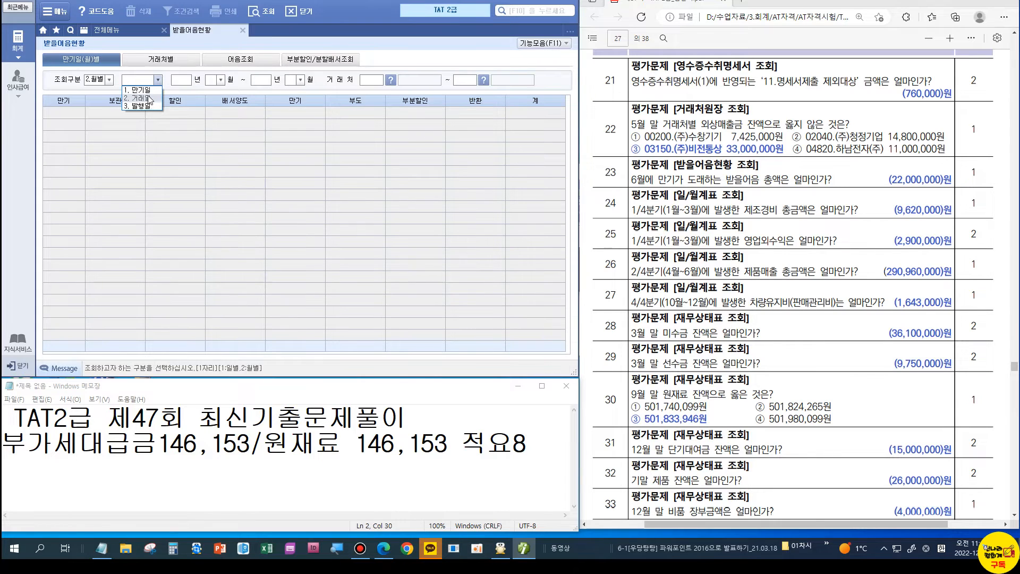
pyautogui.click(148, 90)
# Step: Query January–June 2022, showing 22,000,000 maturing in June
pyautogui.write('2022 년 01 월 ~ 2022 년 06 월')
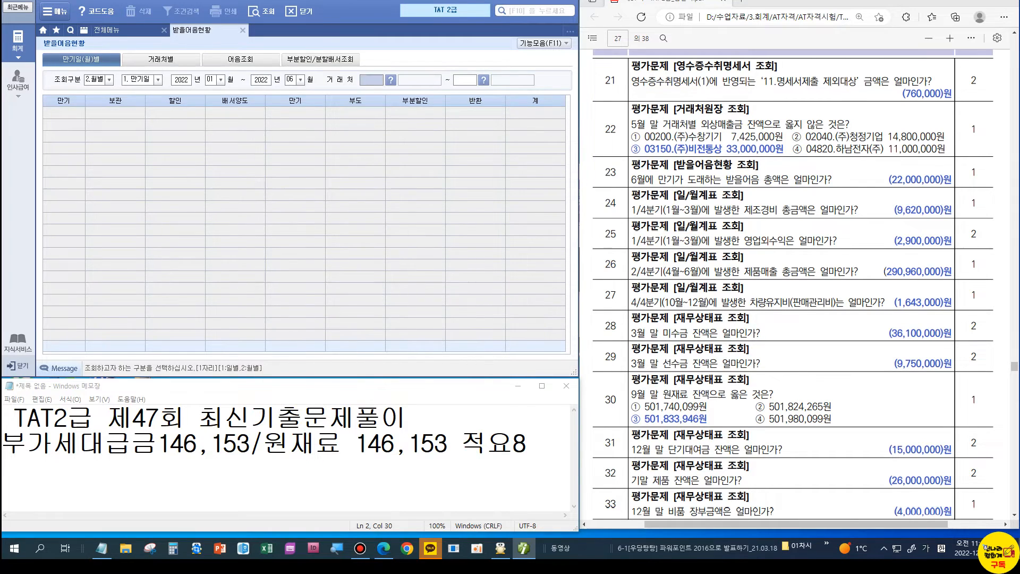
pyautogui.press('Return')
pyautogui.press('Return')
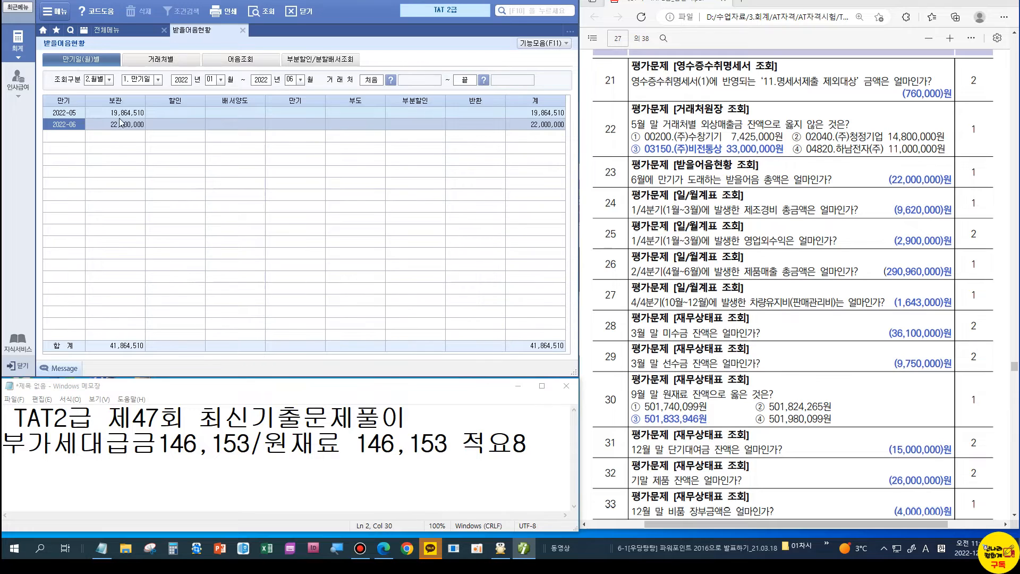
pyautogui.click(75, 112)
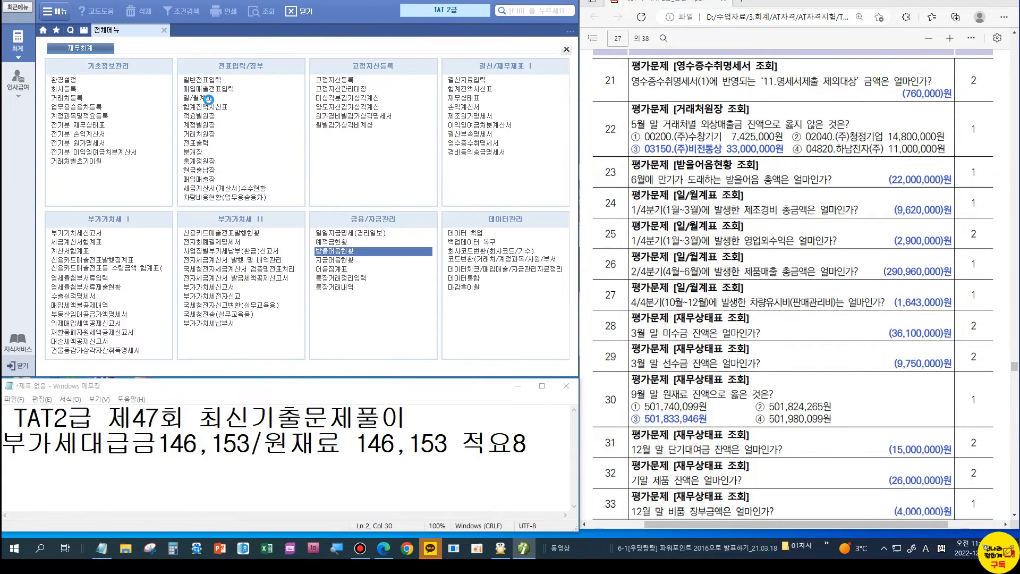
# Step: Show the January–March monthly summary: 제조경비 9,620,000 and 영업외수익 2,900,000
pyautogui.click(209, 100)
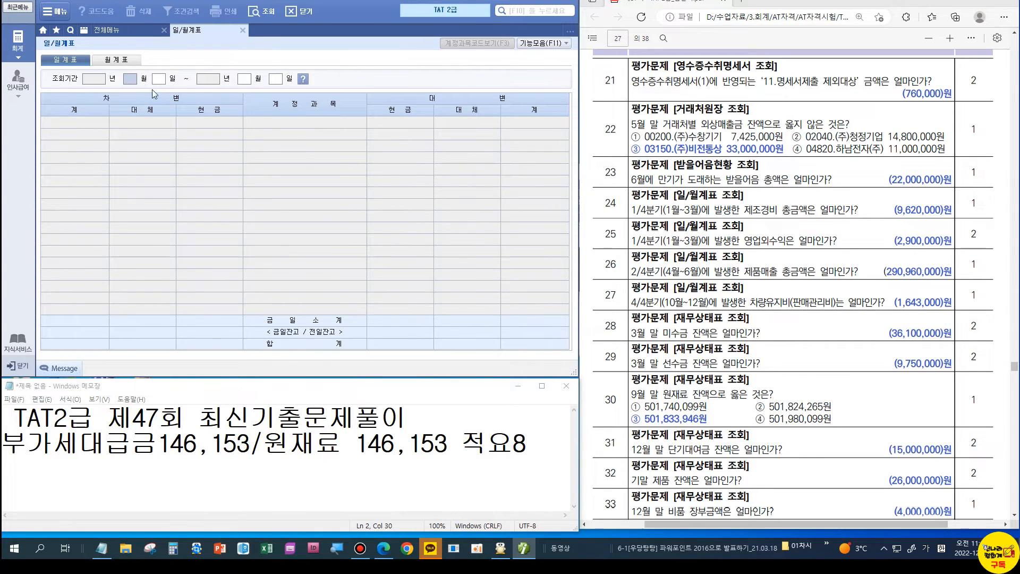
pyautogui.click(126, 62)
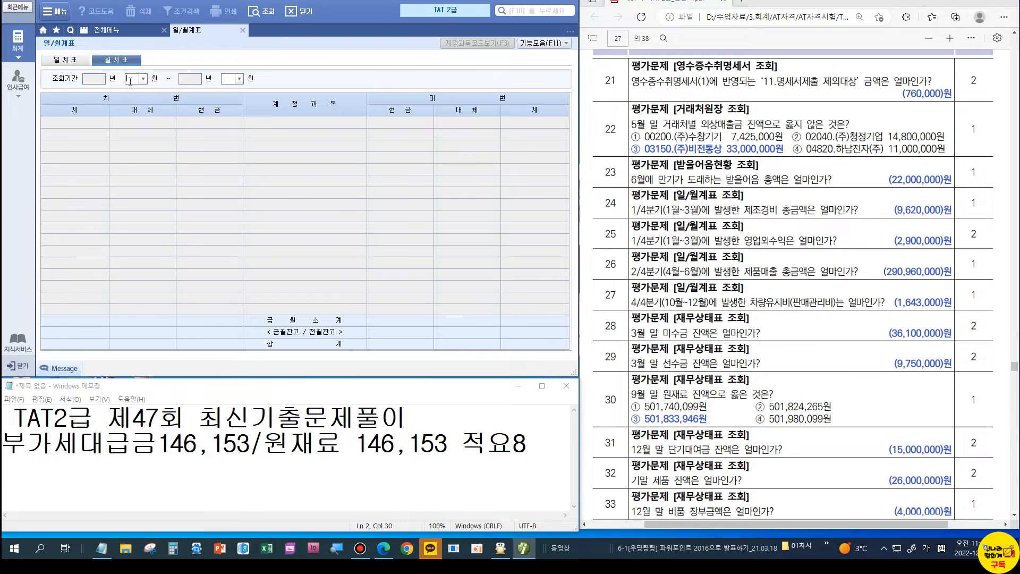
pyautogui.write('01')
pyautogui.write('03')
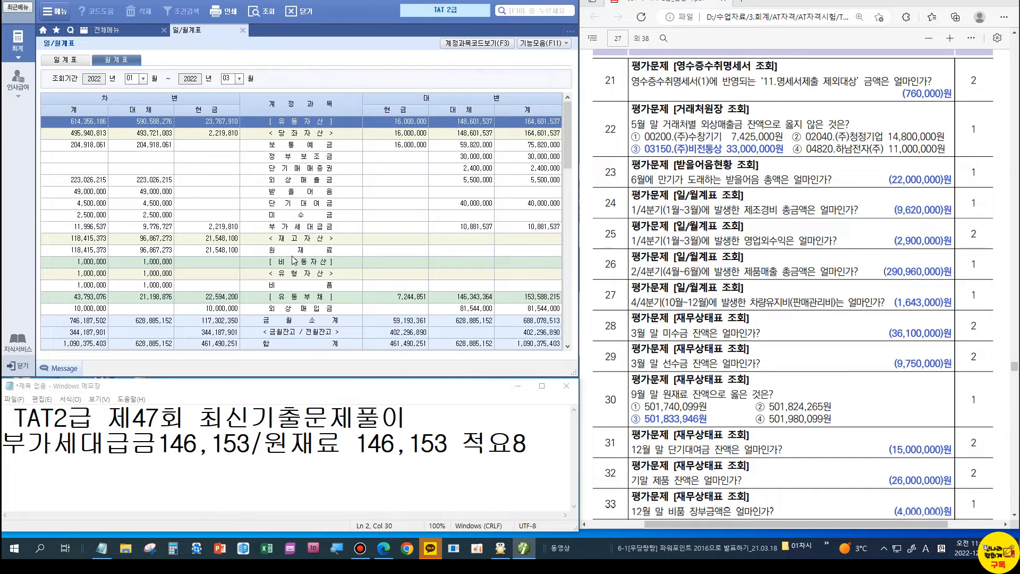
pyautogui.scroll(-3, 294, 260)
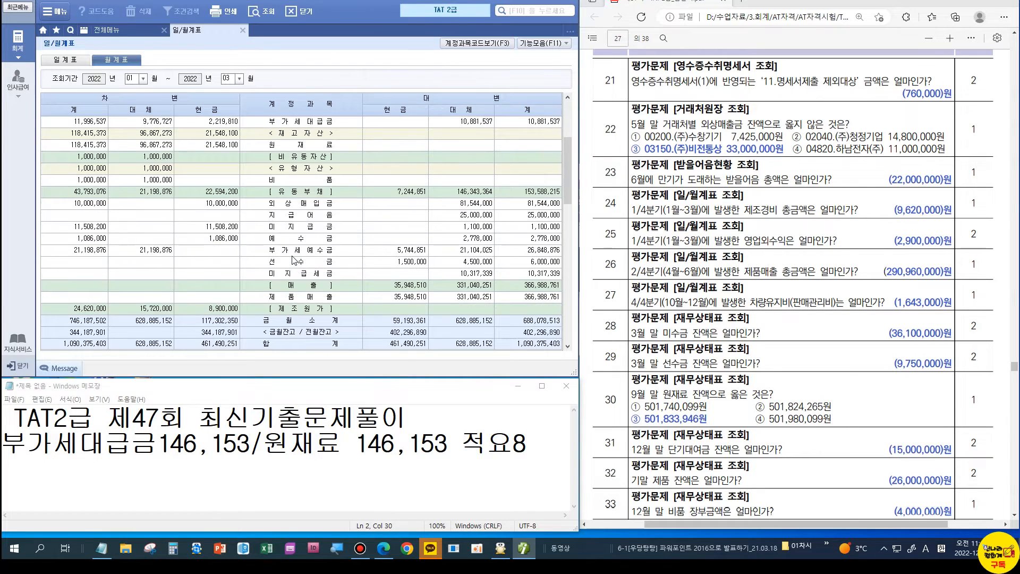
pyautogui.scroll(-3, 295, 255)
pyautogui.click(298, 239)
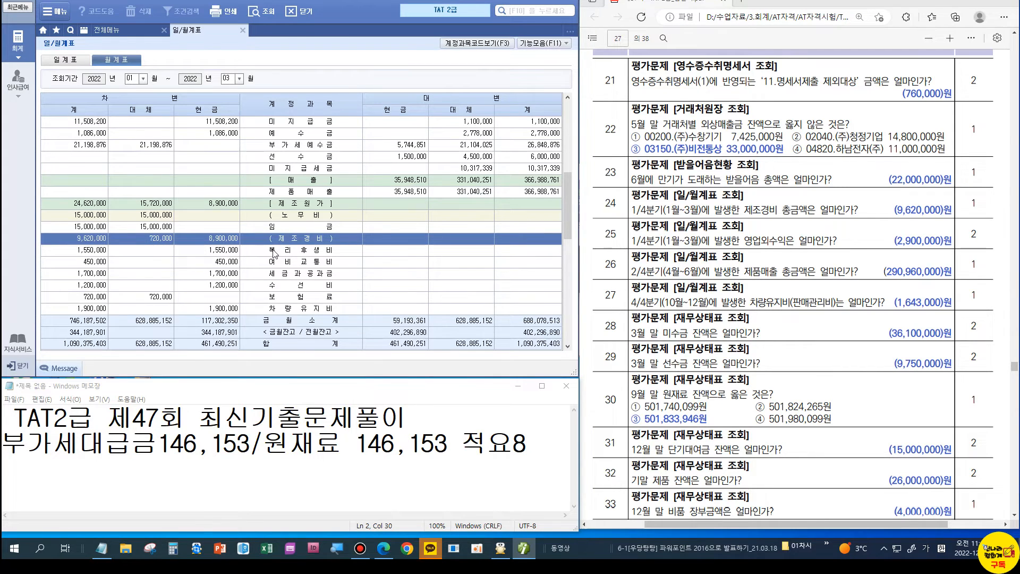
pyautogui.scroll(-5, 274, 253)
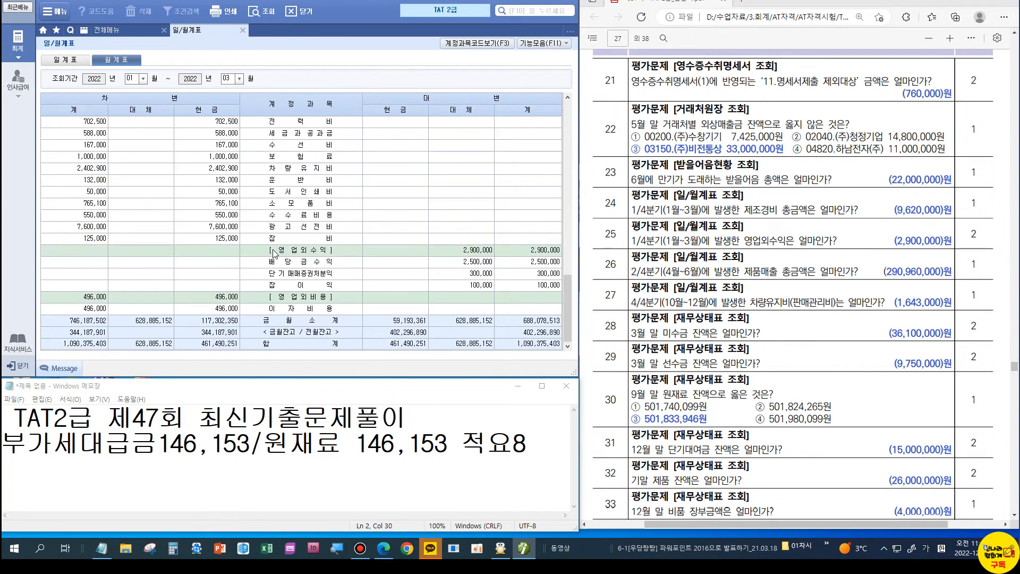
pyautogui.click(544, 251)
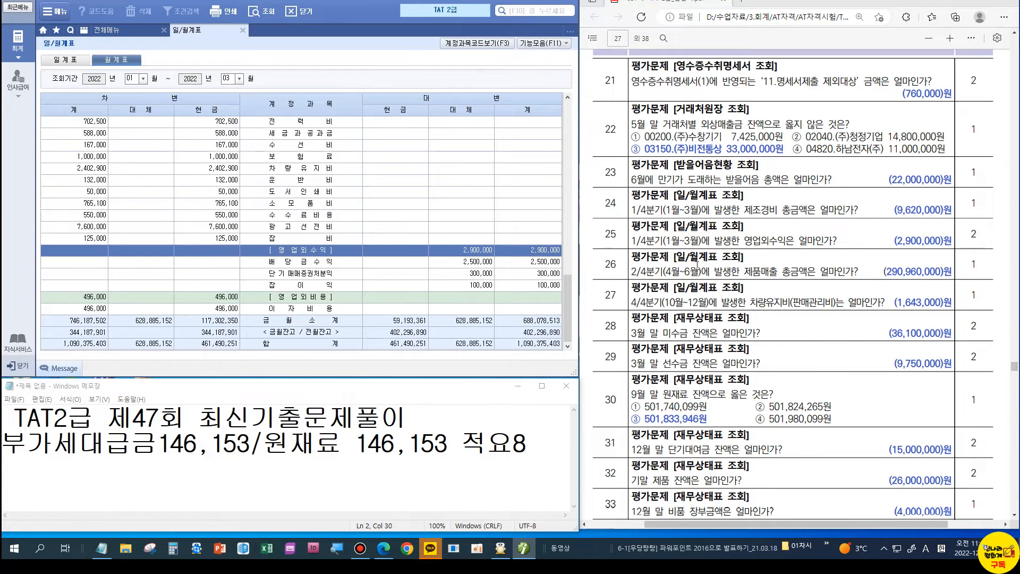
# Step: Set the 월계표 period to 04~06 and locate 제품매출 of 290,960,000
pyautogui.click(133, 79)
pyautogui.write('04')
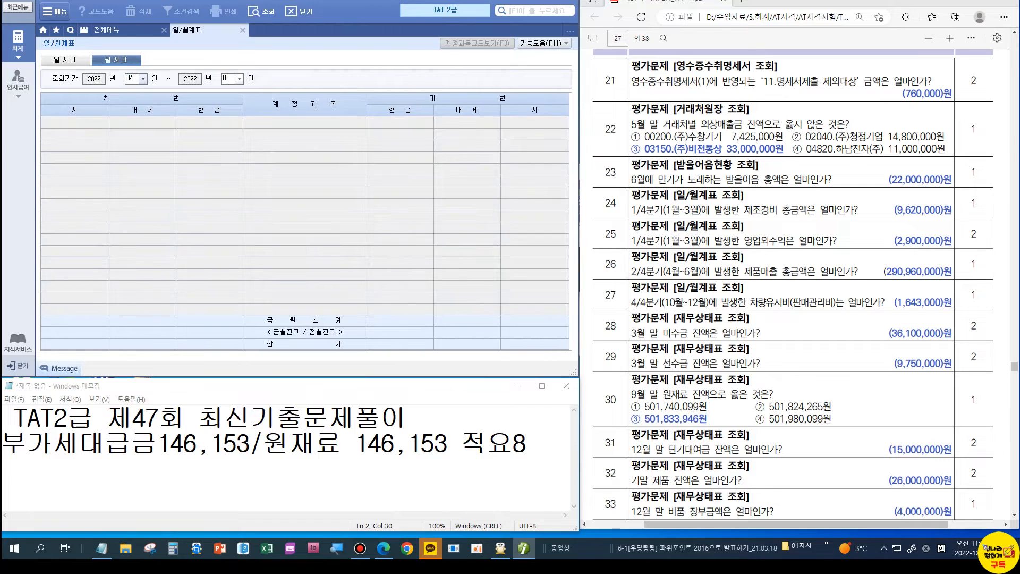
pyautogui.press('Return')
pyautogui.write('06')
pyautogui.press('Return')
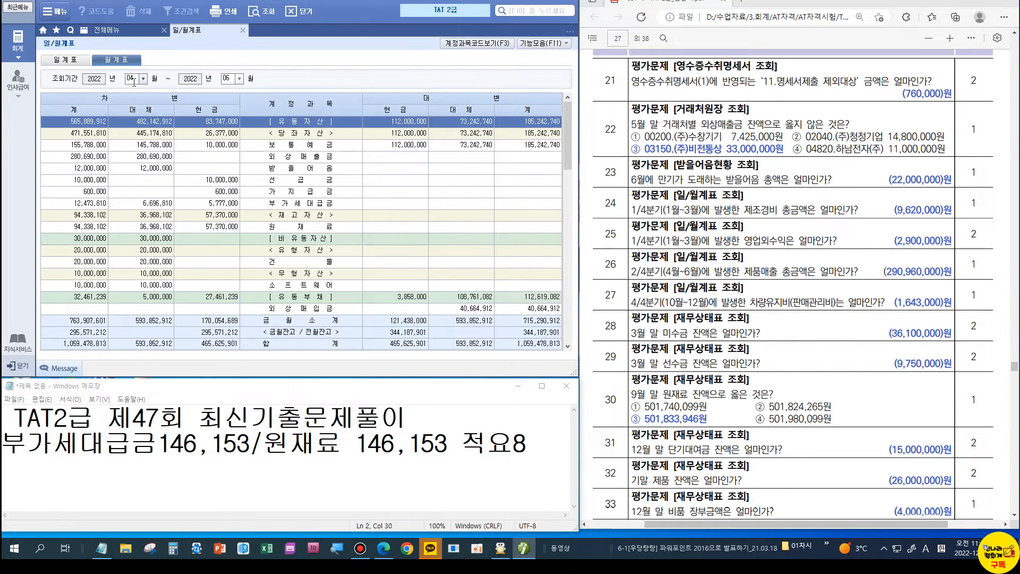
pyautogui.scroll(-6, 294, 232)
pyautogui.click(297, 227)
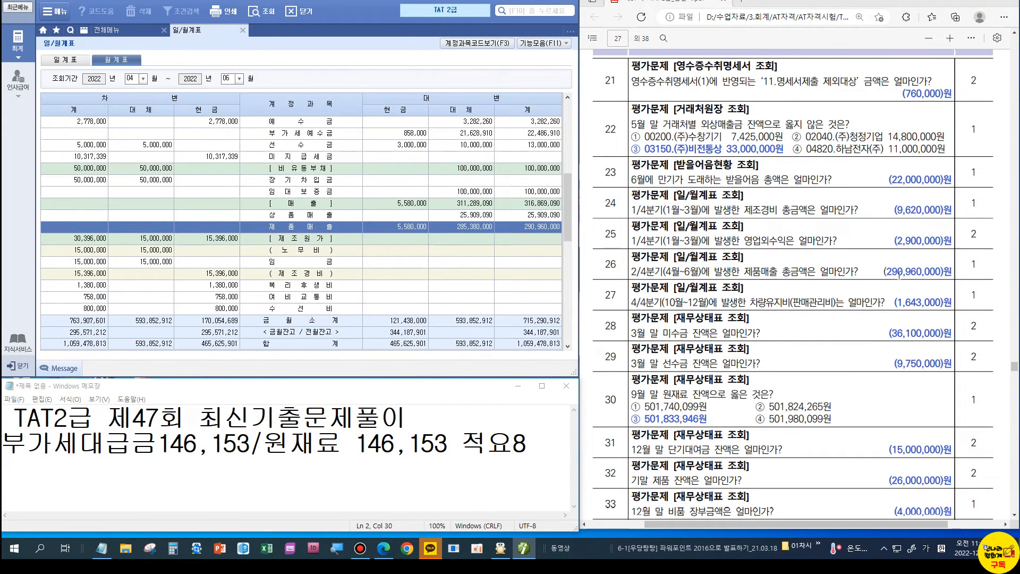
# Step: Change the 월계표 period to 10~12 (October–December 2022)
pyautogui.click(132, 80)
pyautogui.write('1012')
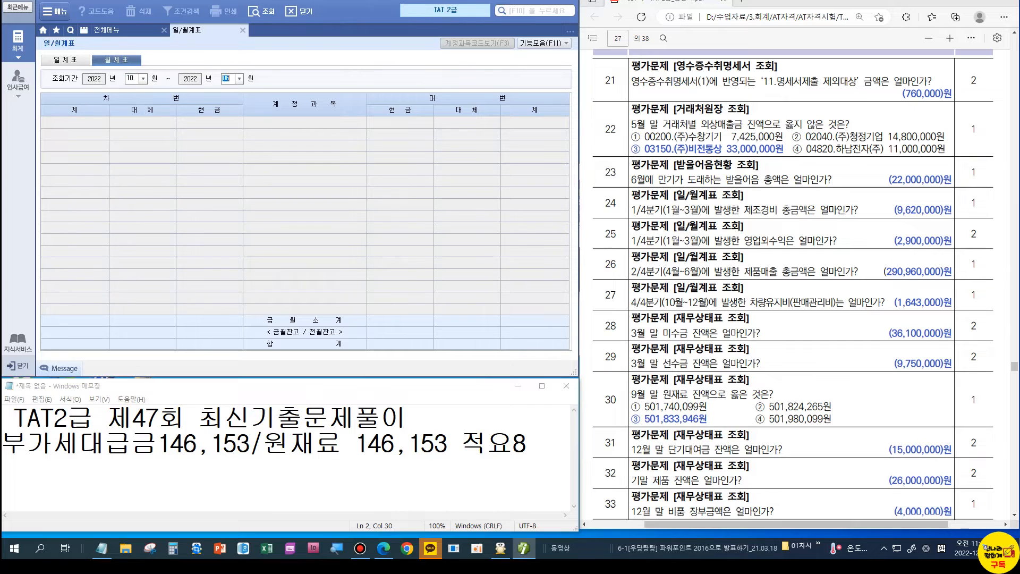
pyautogui.press('Return')
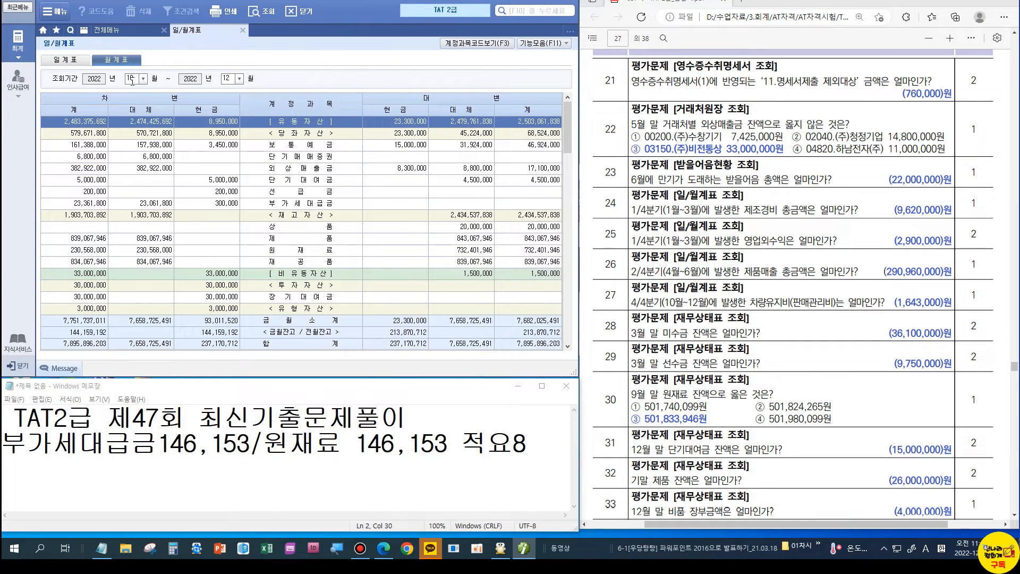
# Step: Locate the 판매관리비 차량유지비 row showing 1,643,000
pyautogui.scroll(-4, 285, 222)
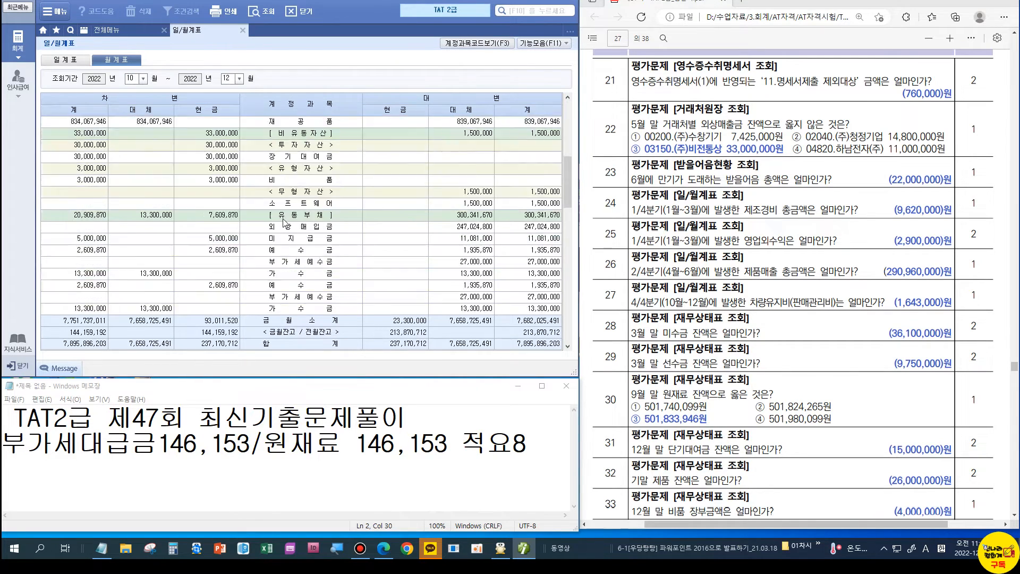
pyautogui.scroll(-2, 284, 222)
pyautogui.scroll(-2, 284, 222)
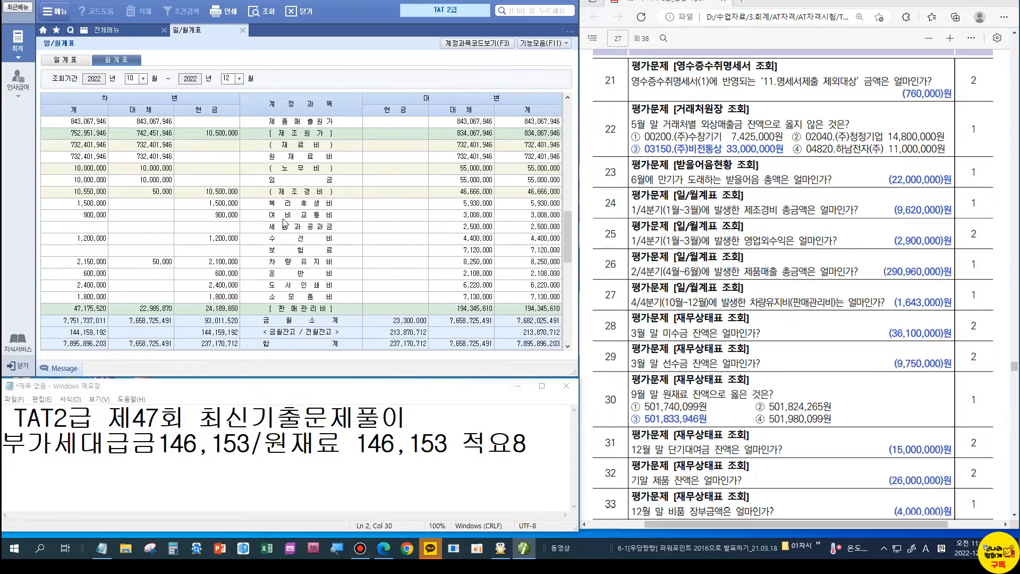
pyautogui.click(284, 266)
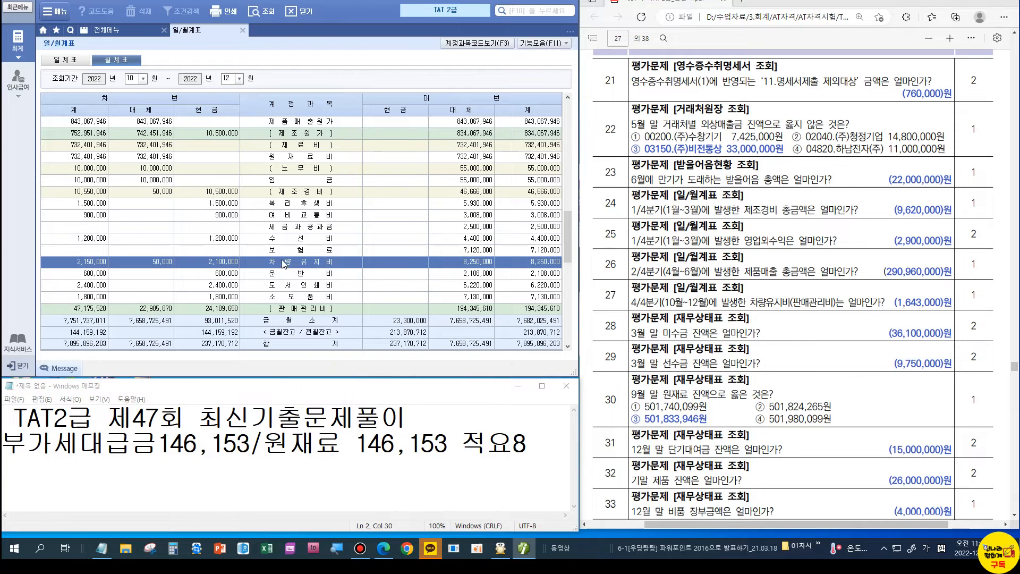
pyautogui.scroll(-6, 275, 247)
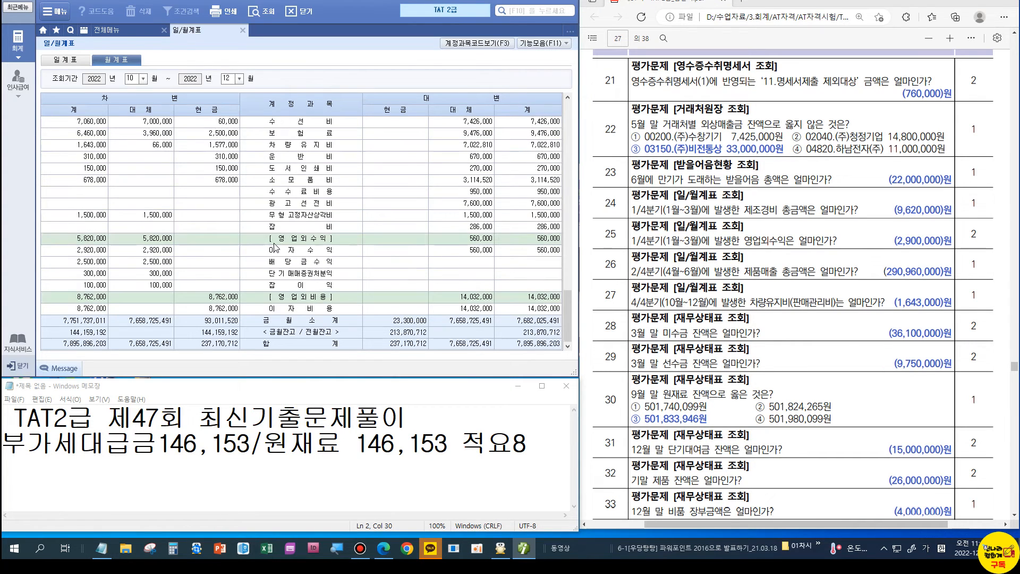
pyautogui.scroll(3, 275, 247)
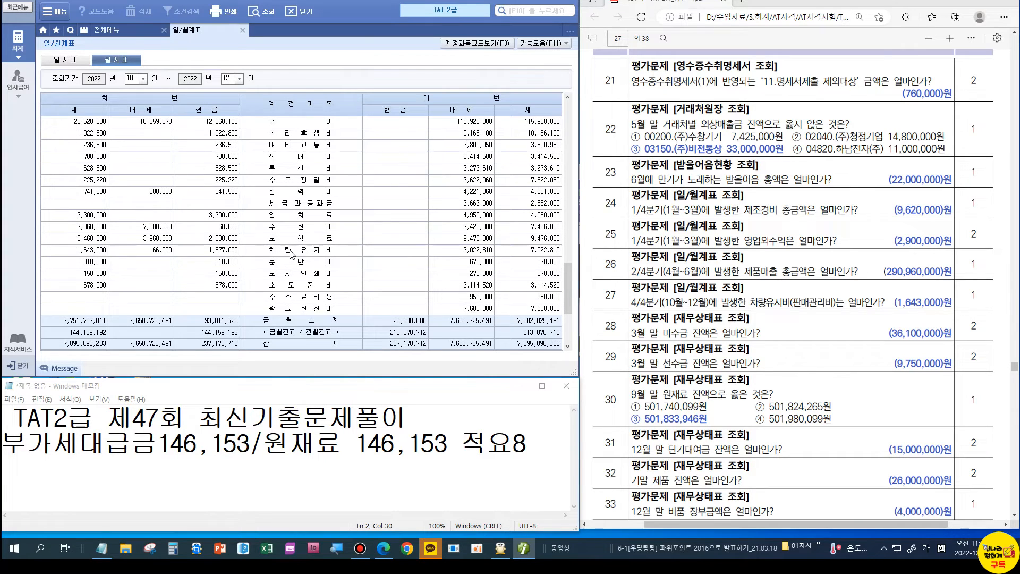
pyautogui.click(290, 250)
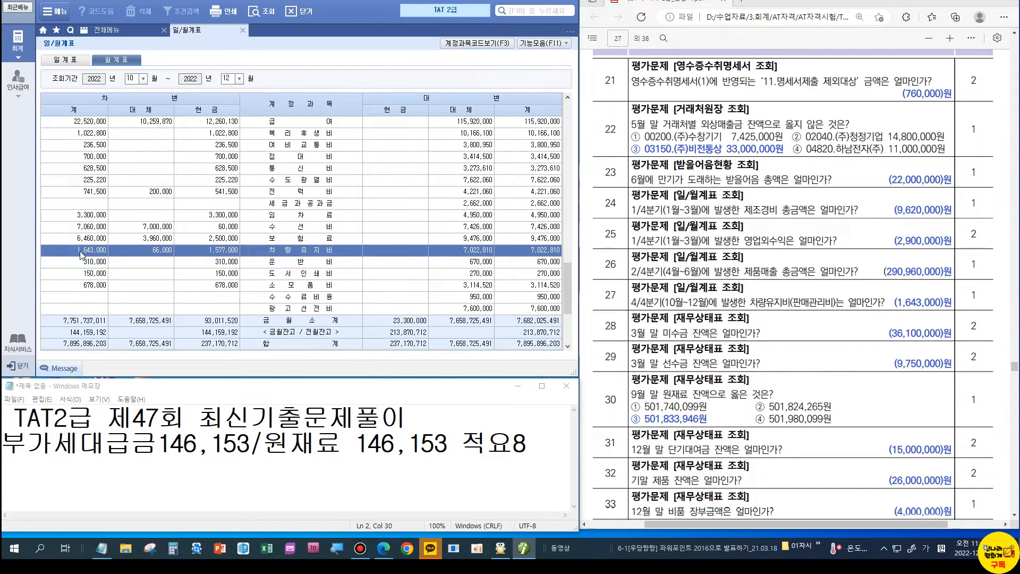
# Step: Switch from the 월계표 report to the 전체메뉴 full accounting menu grid
pyautogui.click(136, 31)
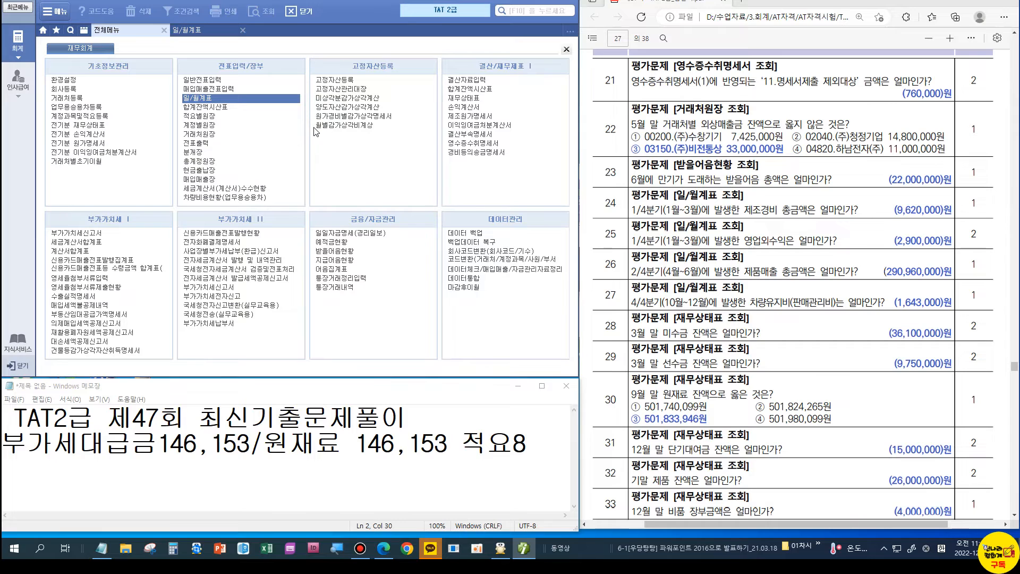
# Step: Open the 총계정원장 general ledger for account 822 차량유지비
pyautogui.click(208, 162)
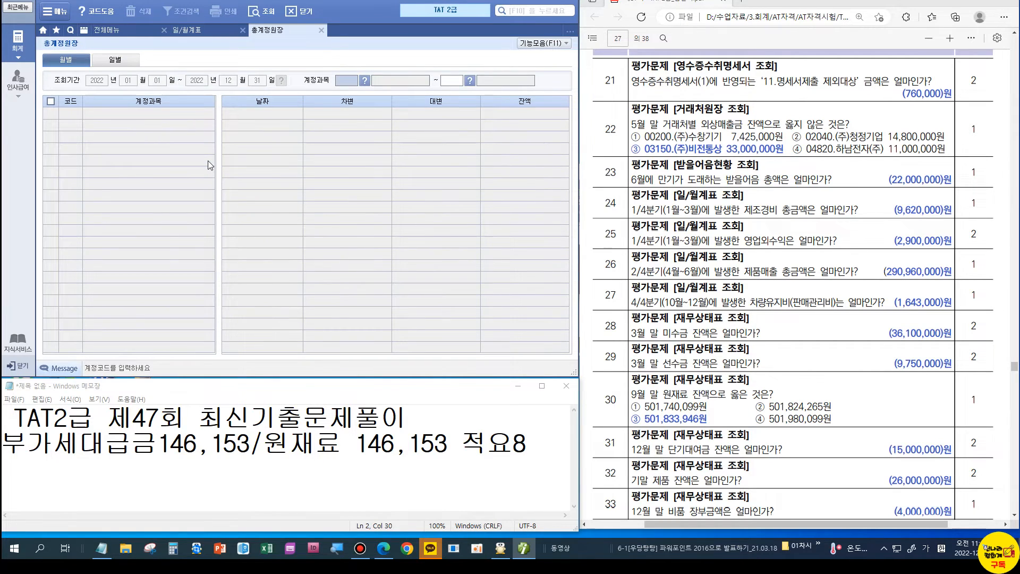
pyautogui.write('822')
pyautogui.press('Return')
# Step: Review the June and October–December 차량유지비 ledger rows, then return to the full menu
pyautogui.click(340, 185)
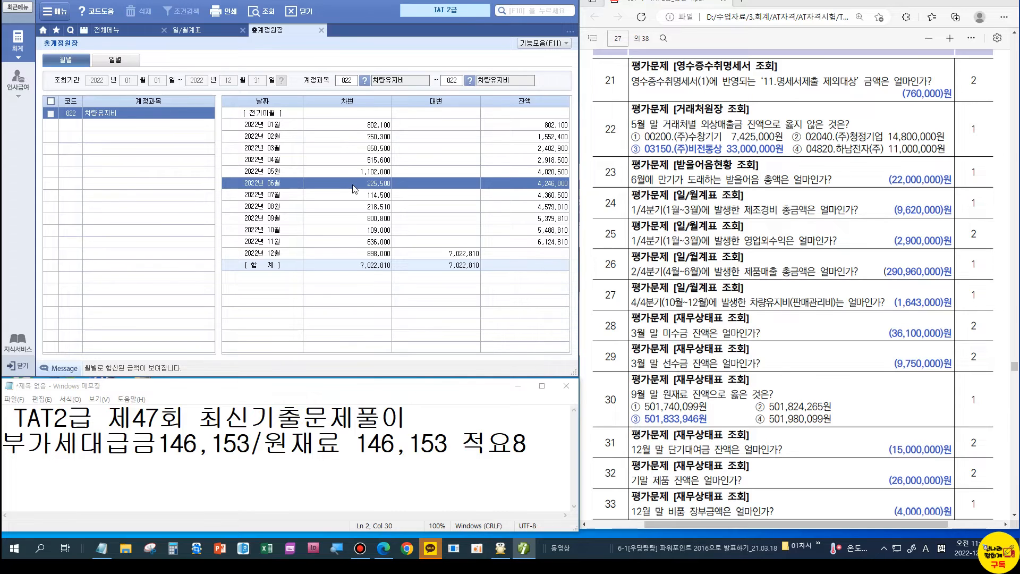
pyautogui.click(364, 230)
pyautogui.click(366, 242)
pyautogui.click(371, 254)
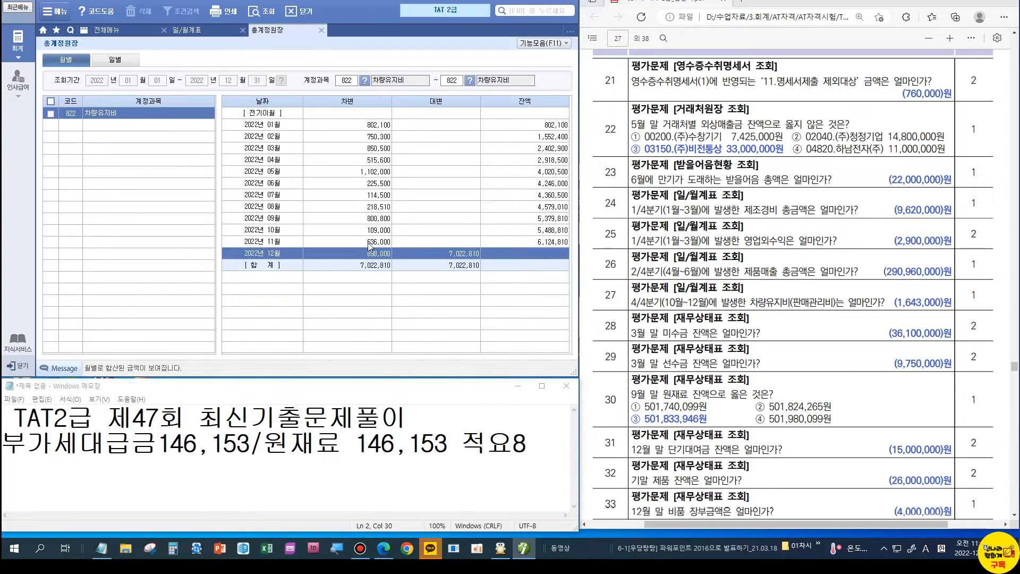
pyautogui.click(368, 242)
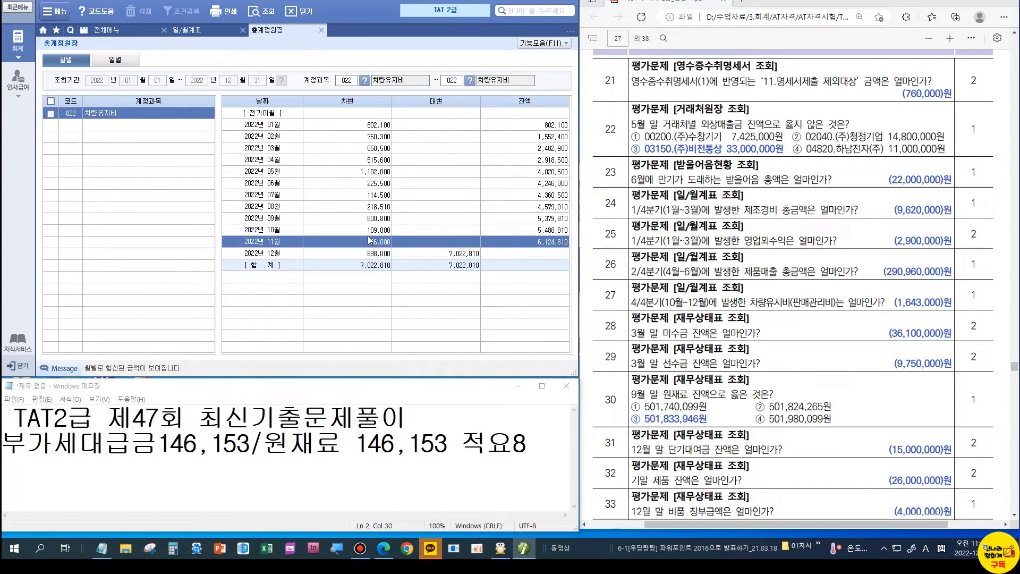
pyautogui.click(370, 253)
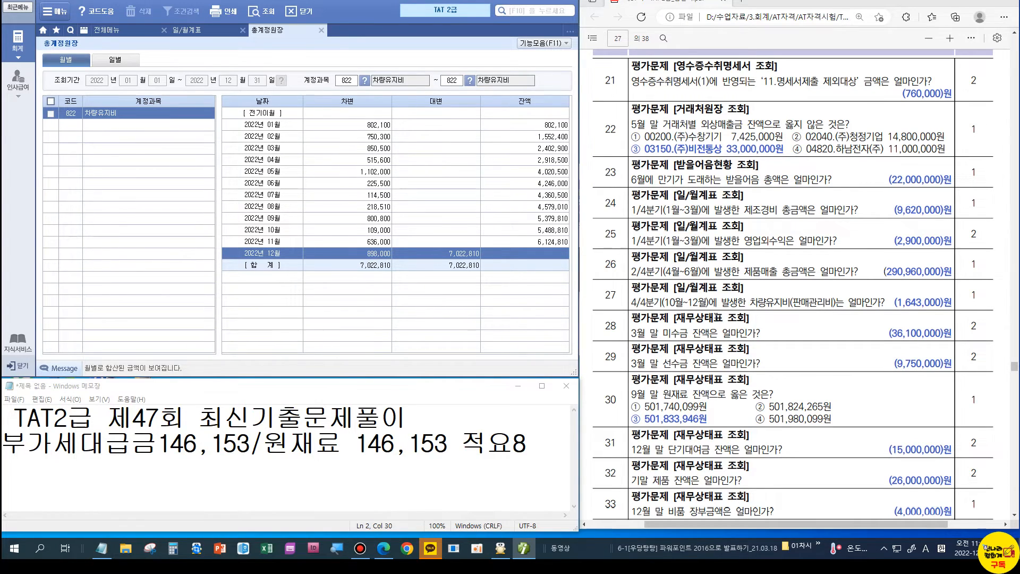
pyautogui.click(112, 30)
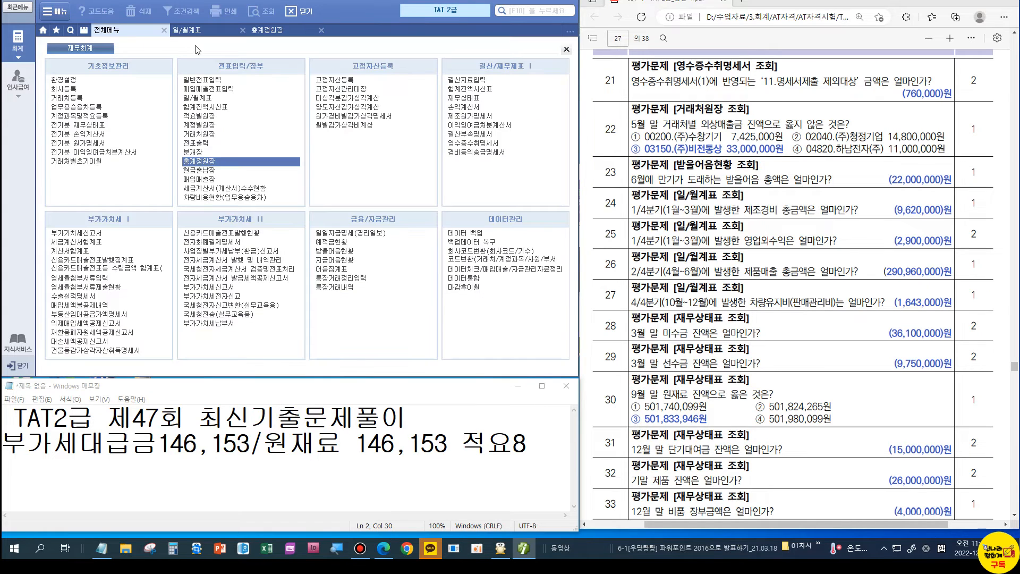
# Step: Open the 재무상태표 through month 3 and check 미수금 at 36,100,000
pyautogui.click(469, 98)
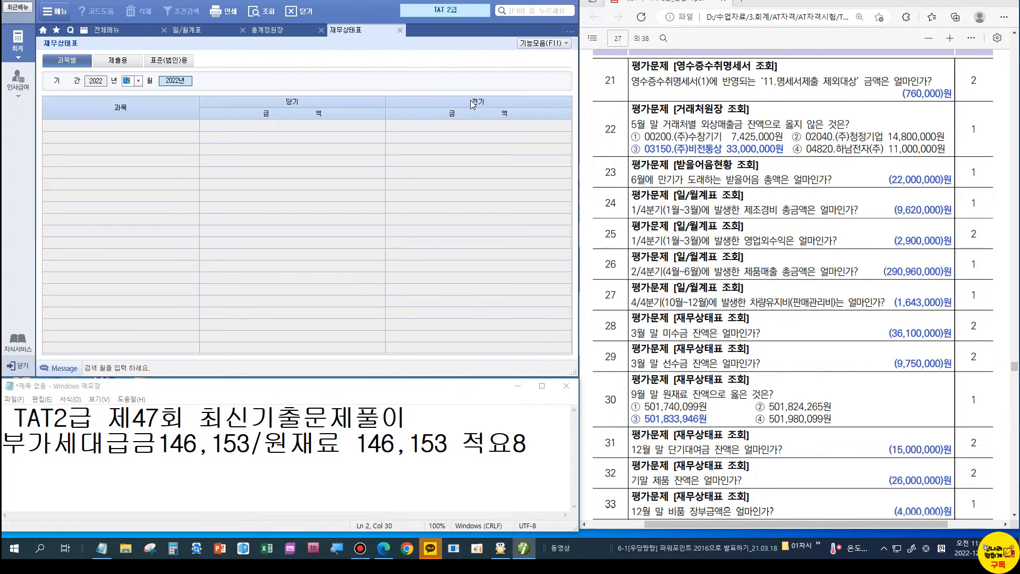
pyautogui.write('3')
pyautogui.press('Return')
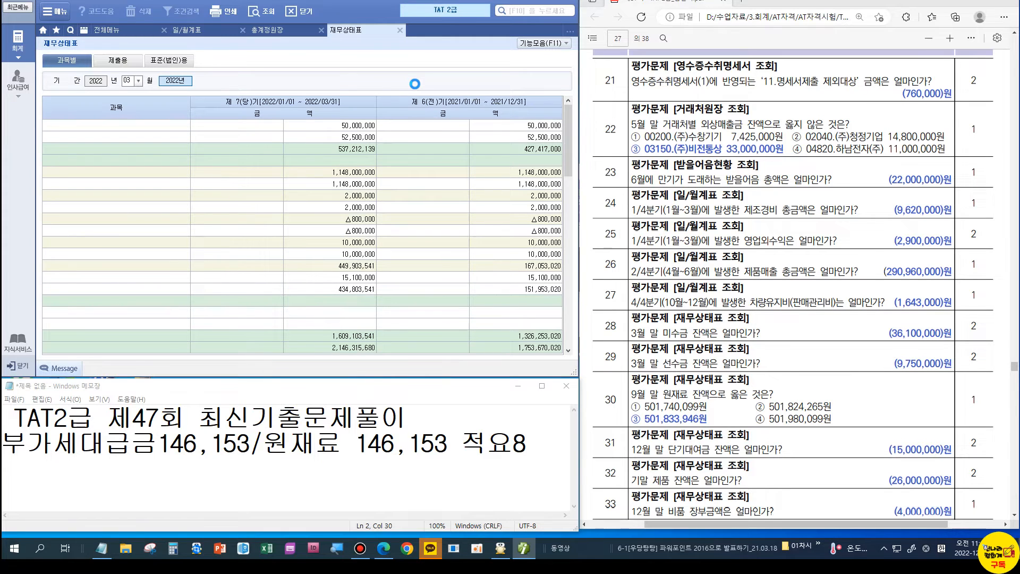
pyautogui.click(348, 277)
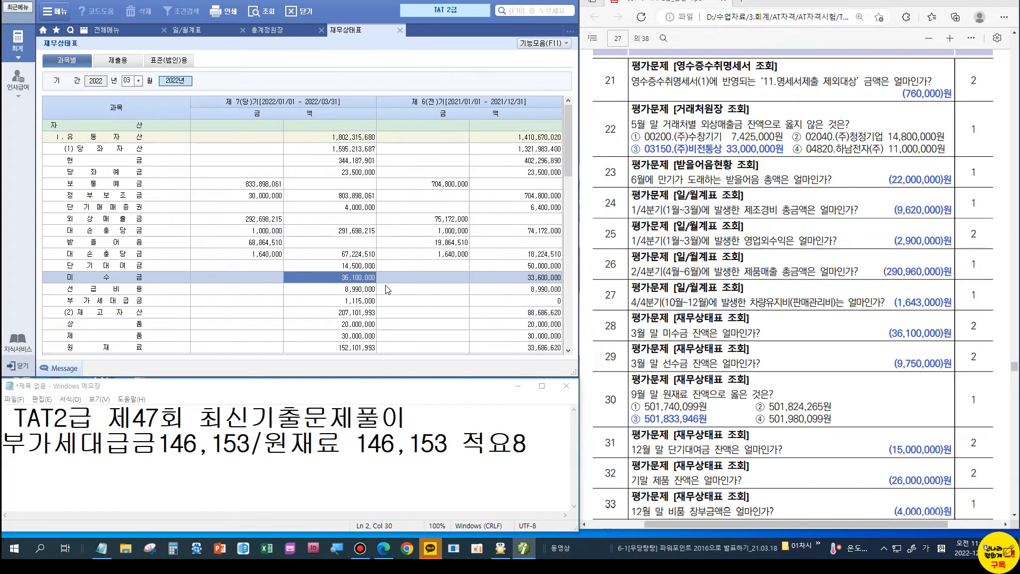
# Step: Check 선수금 at 9,750,000 and 원재료 at 152,101,993 on the March balance sheet
pyautogui.scroll(-6, 259, 263)
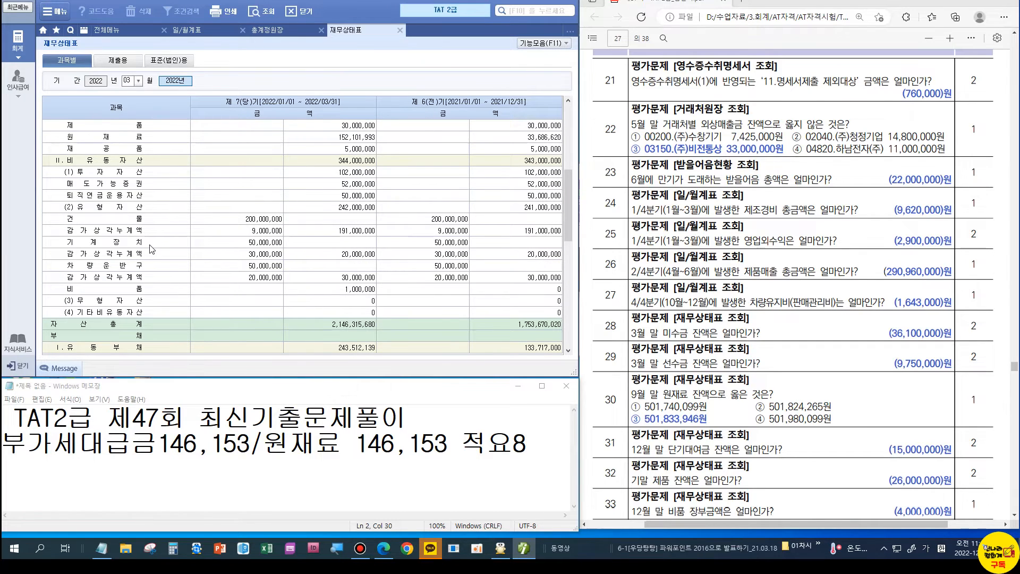
pyautogui.scroll(-6, 152, 249)
pyautogui.click(334, 207)
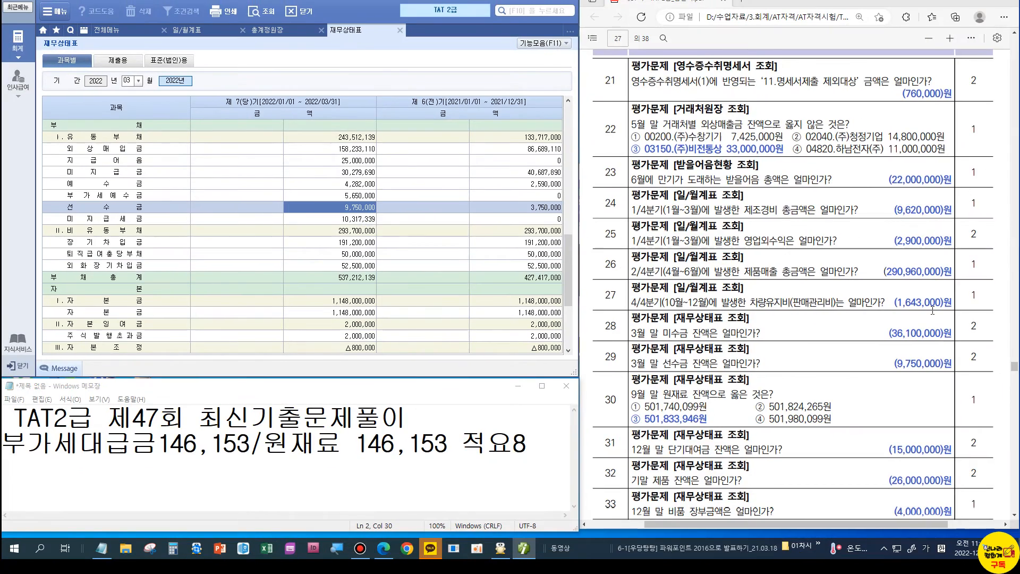
pyautogui.scroll(-3, 654, 249)
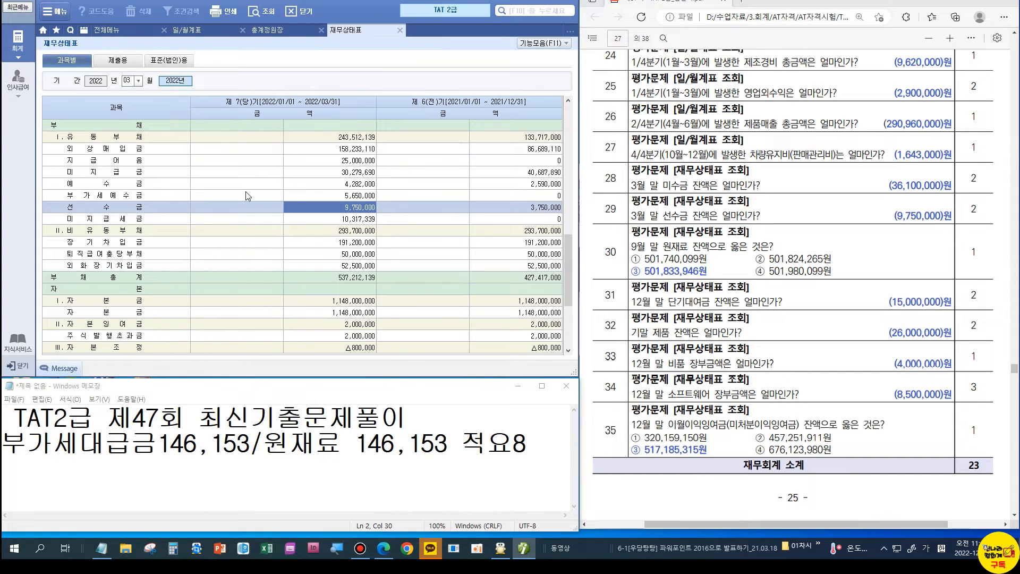
pyautogui.scroll(10, 247, 196)
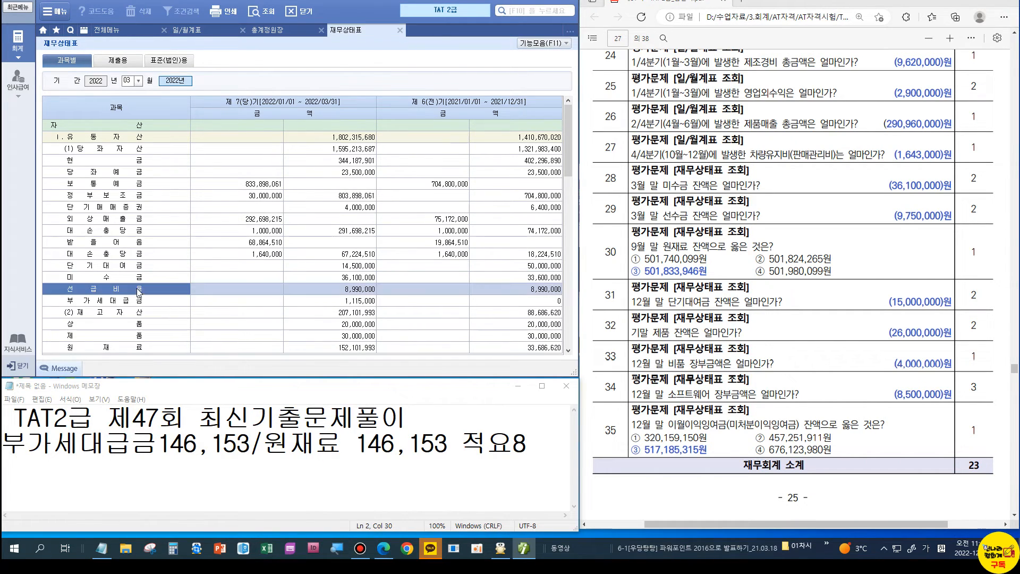
pyautogui.click(330, 348)
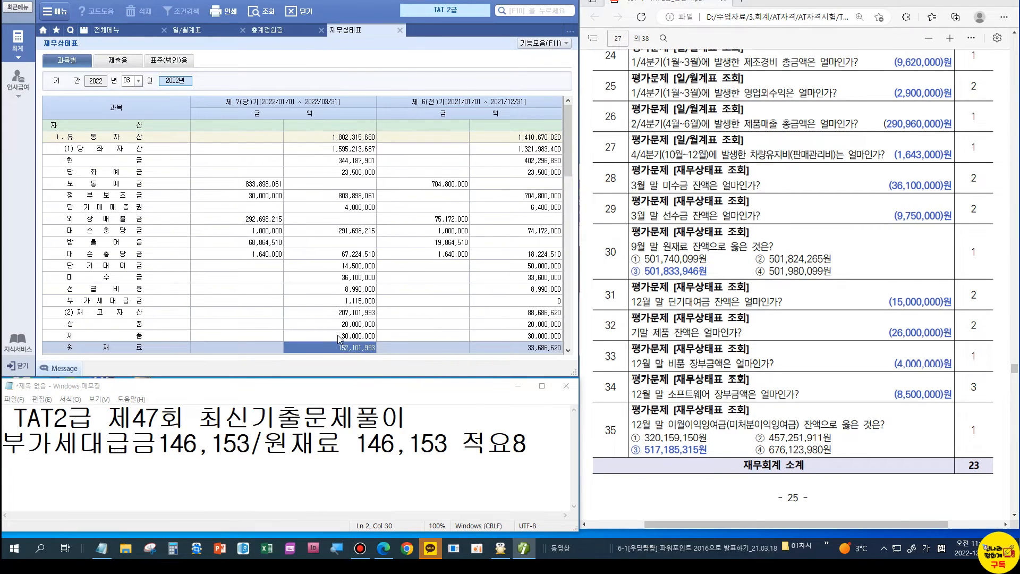
pyautogui.scroll(-3, 334, 345)
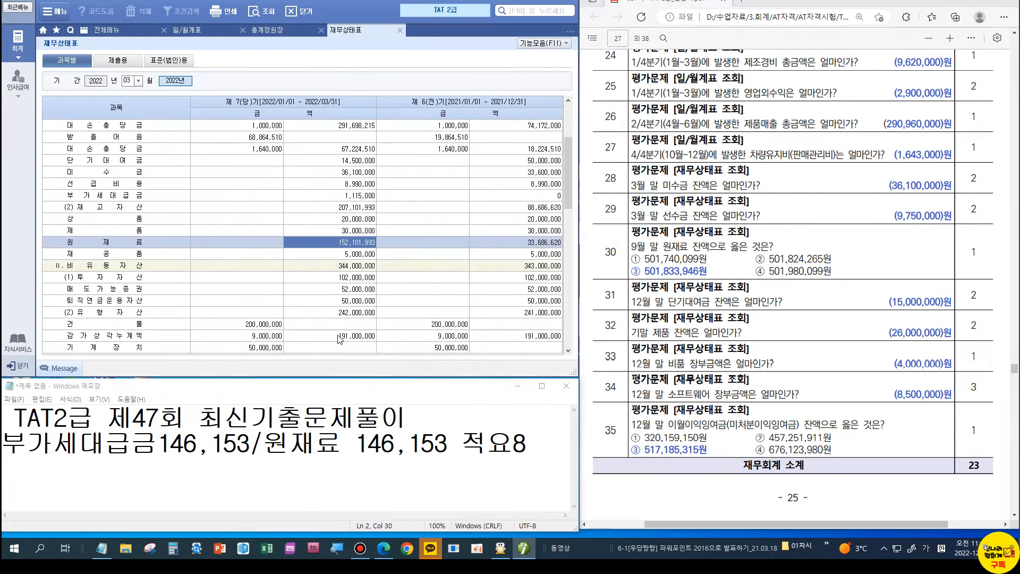
# Step: Switch the balance sheet to September, confirm 원재료 at 501,833,946, and return to the full menu
pyautogui.click(139, 82)
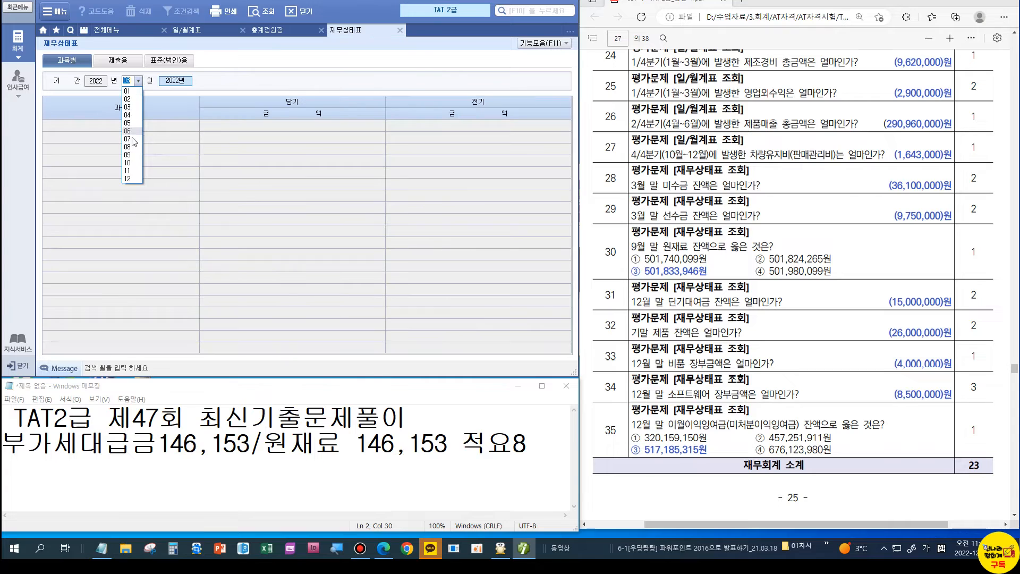
pyautogui.click(131, 161)
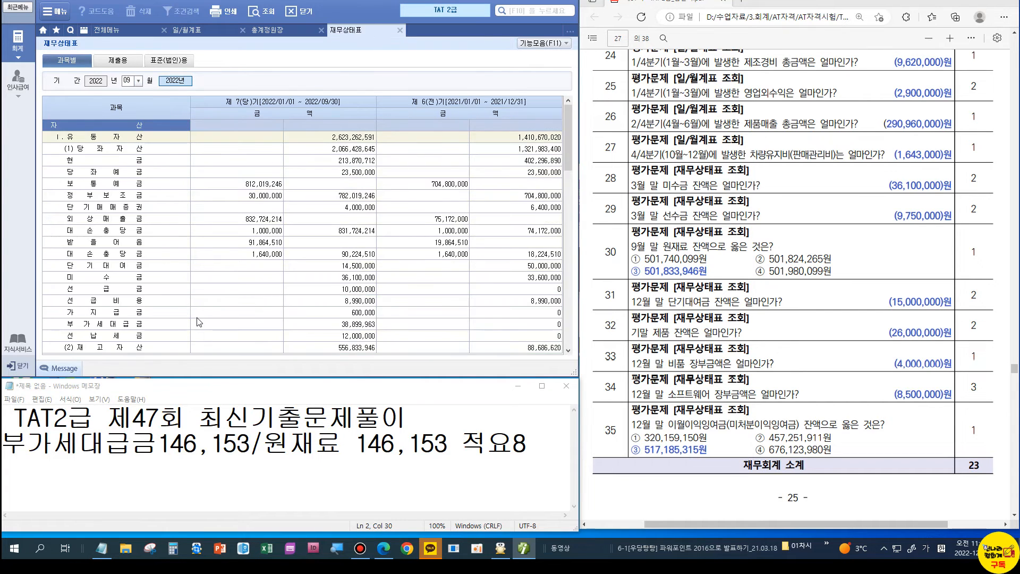
pyautogui.scroll(-6, 199, 319)
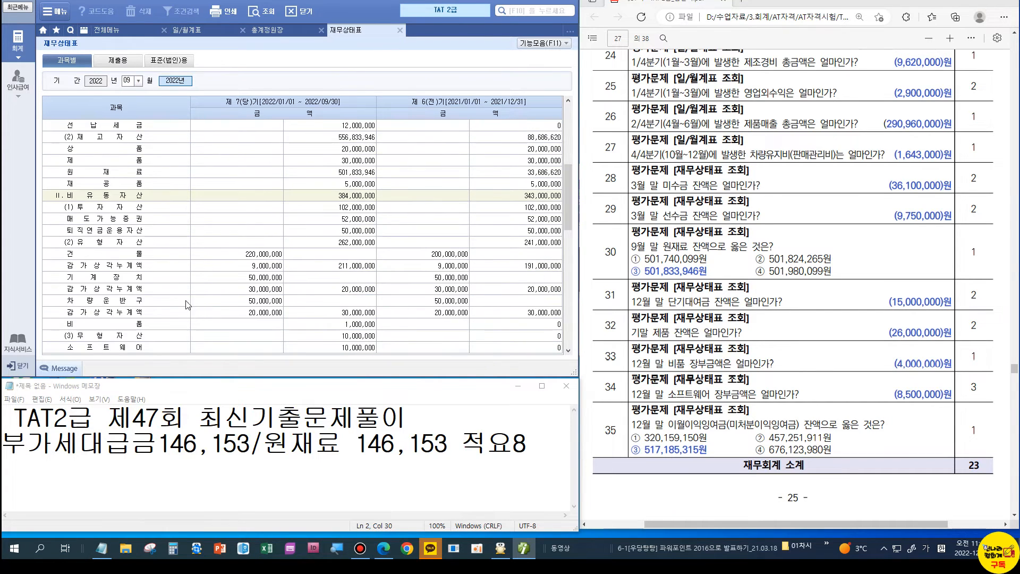
pyautogui.click(345, 173)
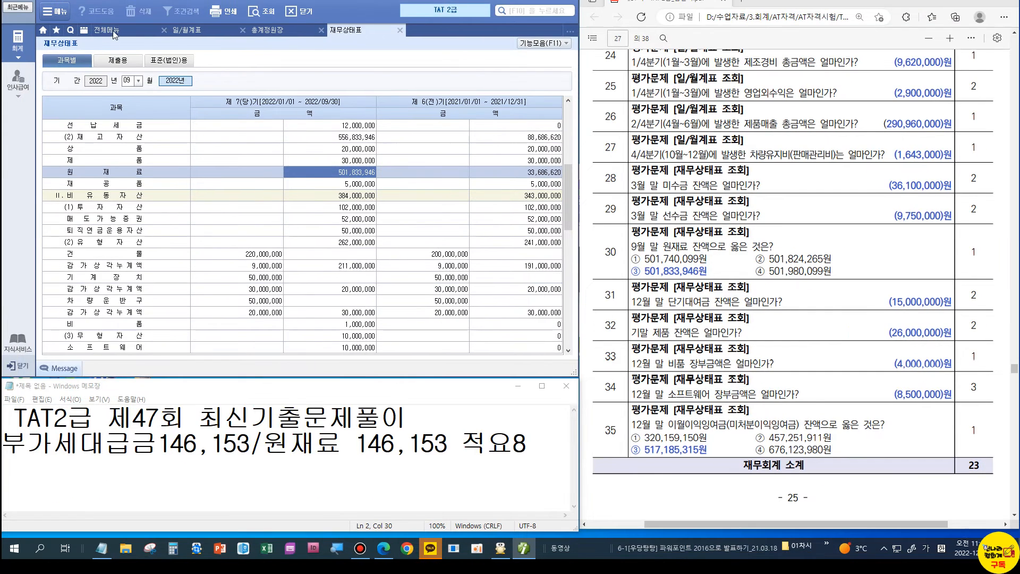
pyautogui.click(99, 24)
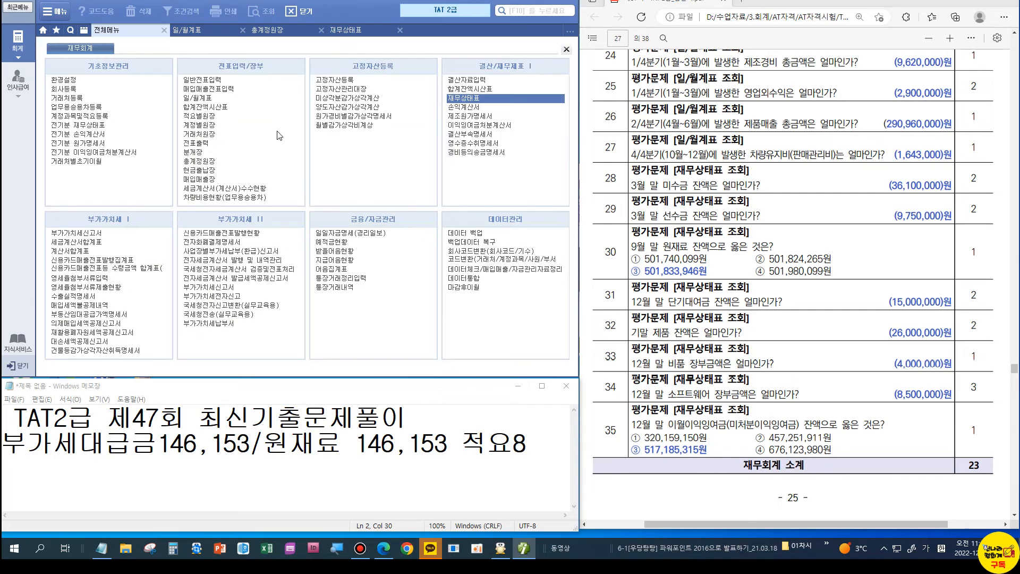
# Step: Open the December balance sheet; check 대손충당금 90,224,510, 제품 26,000,000 and 비품 4,000,000
pyautogui.click(452, 99)
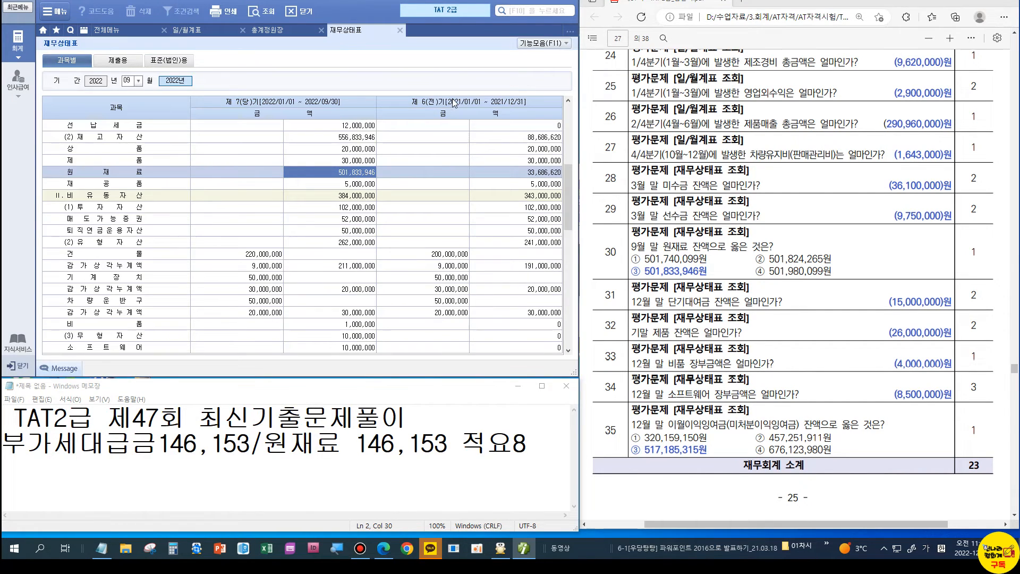
pyautogui.write('12')
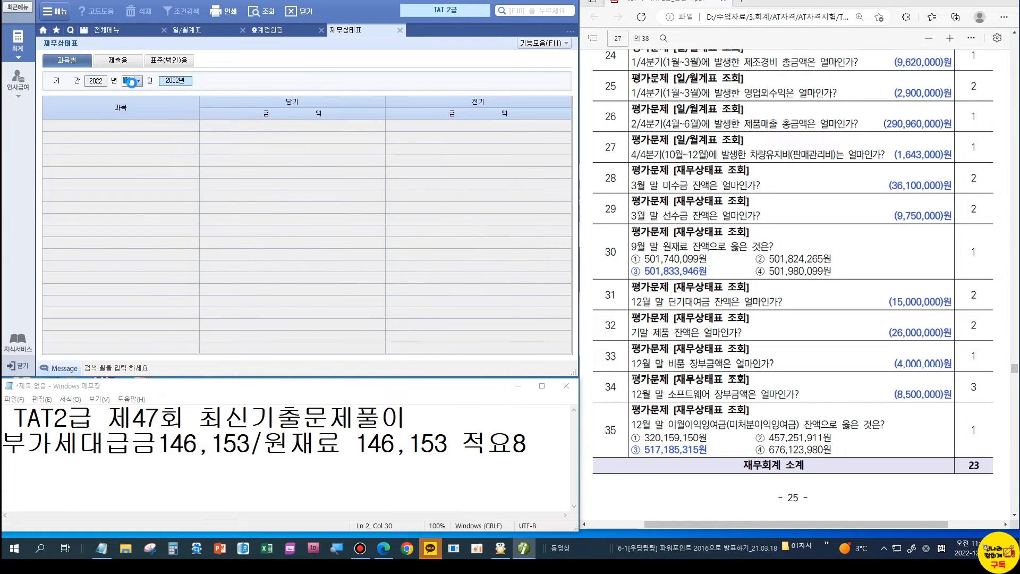
pyautogui.press('Return')
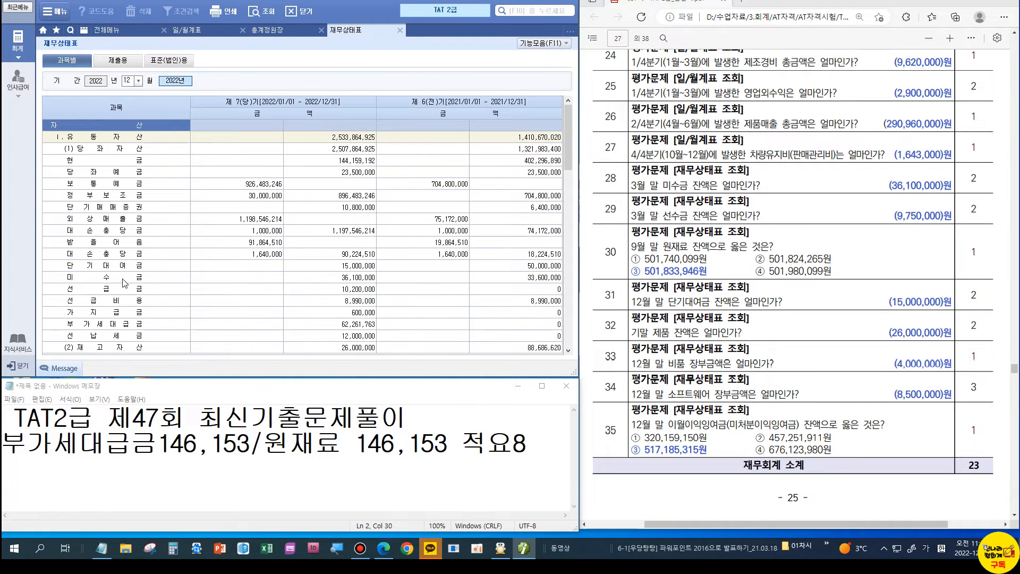
pyautogui.click(315, 258)
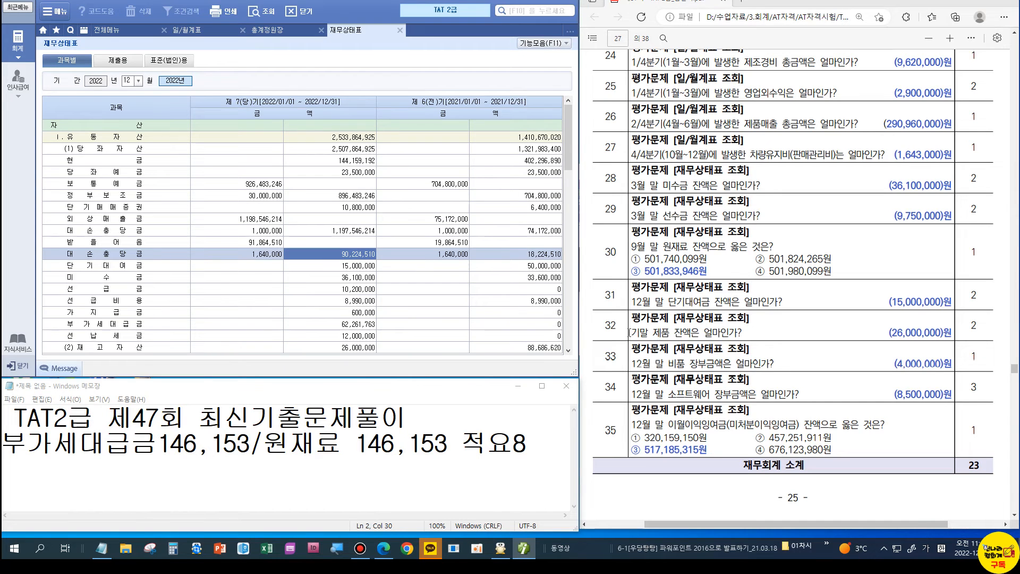
pyautogui.scroll(-6, 219, 259)
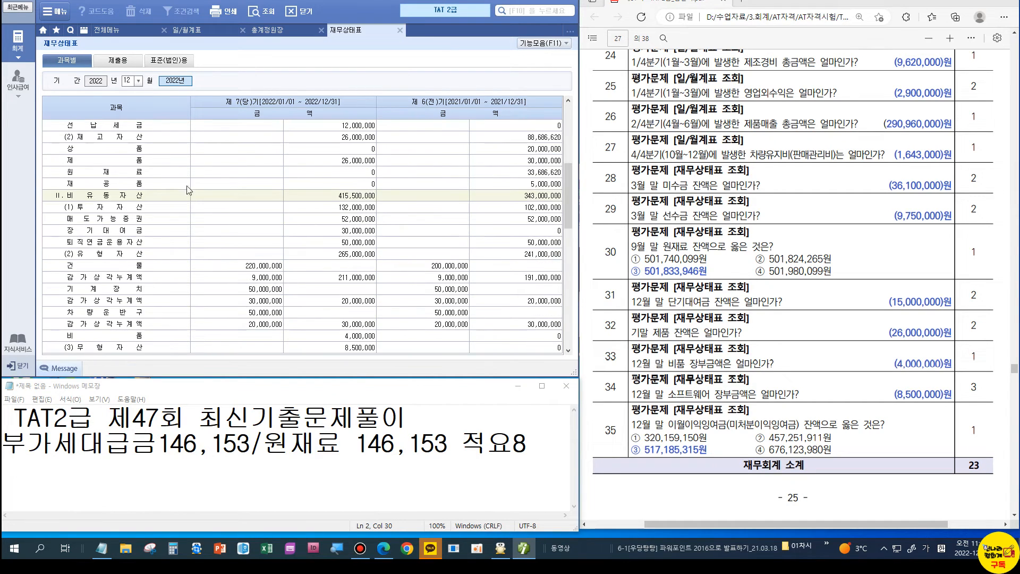
pyautogui.click(351, 160)
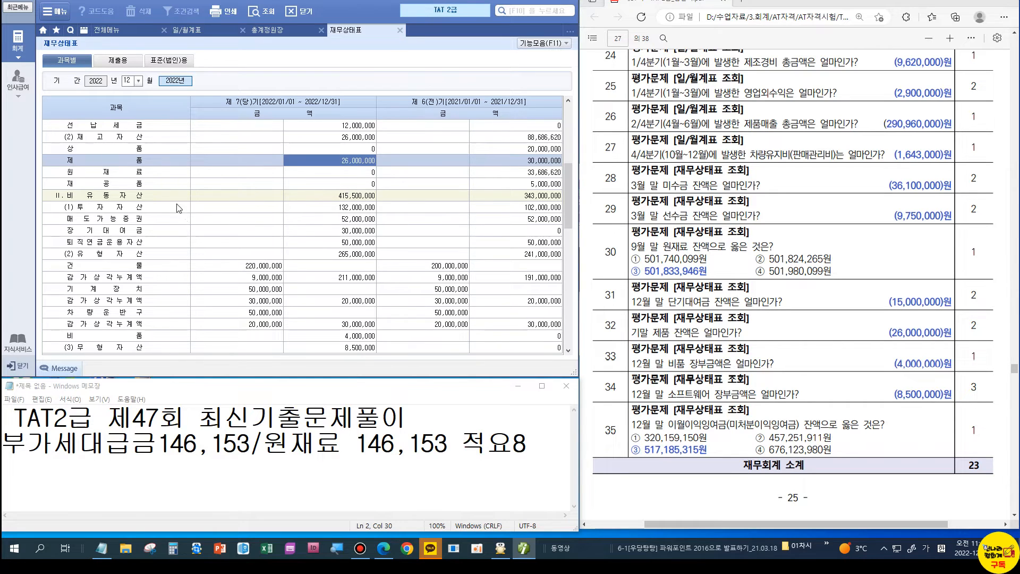
pyautogui.click(354, 334)
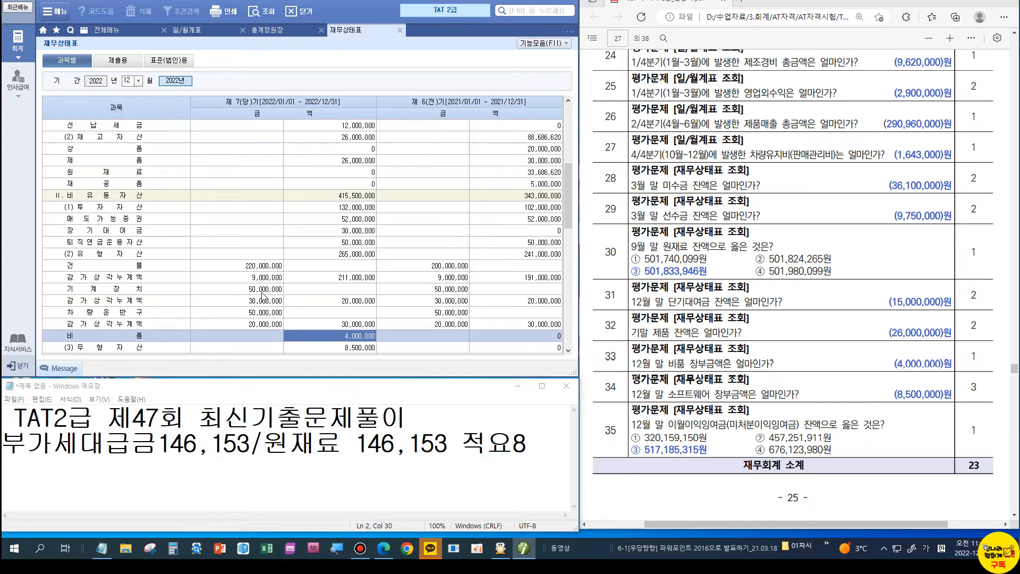
# Step: Check 소프트웨어 at 8,500,000 and 미처분이익잉여금 at 517,185,315
pyautogui.scroll(-3, 133, 292)
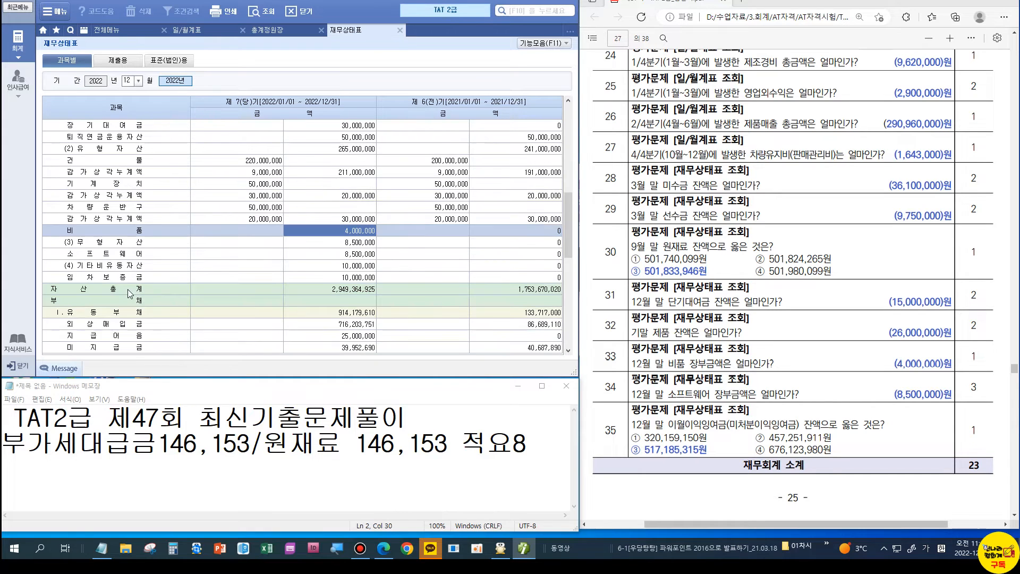
pyautogui.click(342, 258)
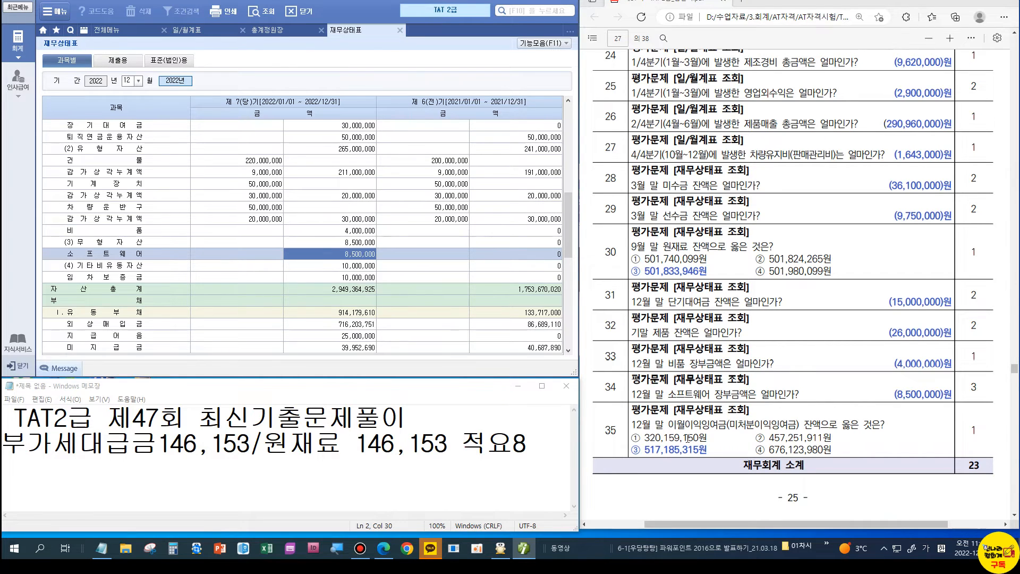
pyautogui.scroll(-6, 177, 138)
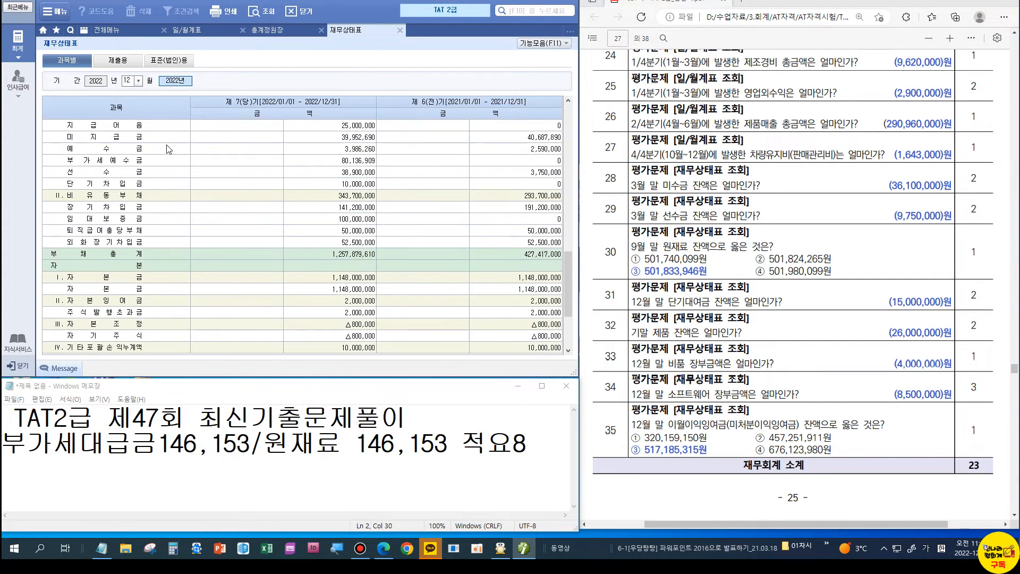
pyautogui.scroll(-3, 168, 149)
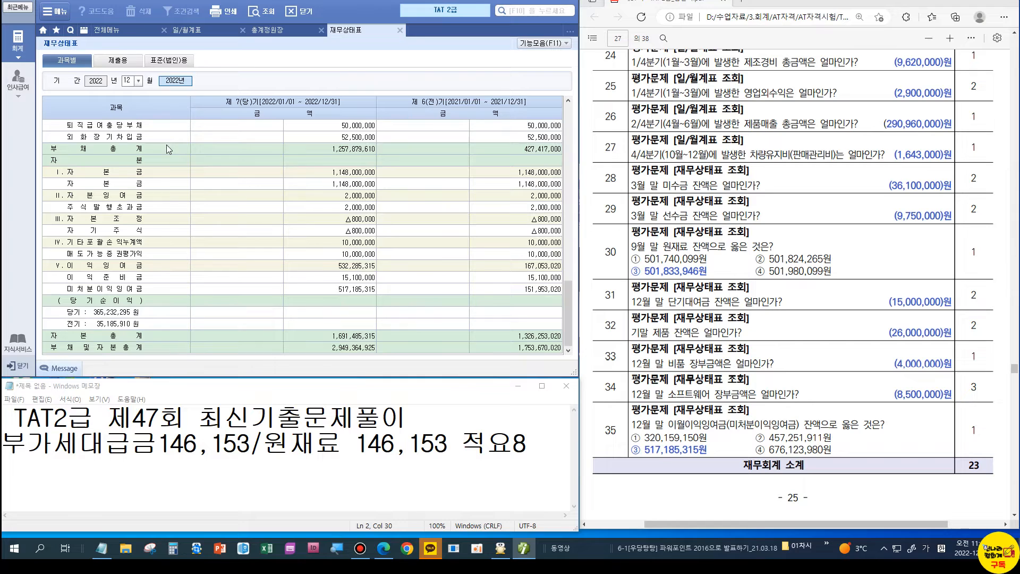
pyautogui.click(355, 290)
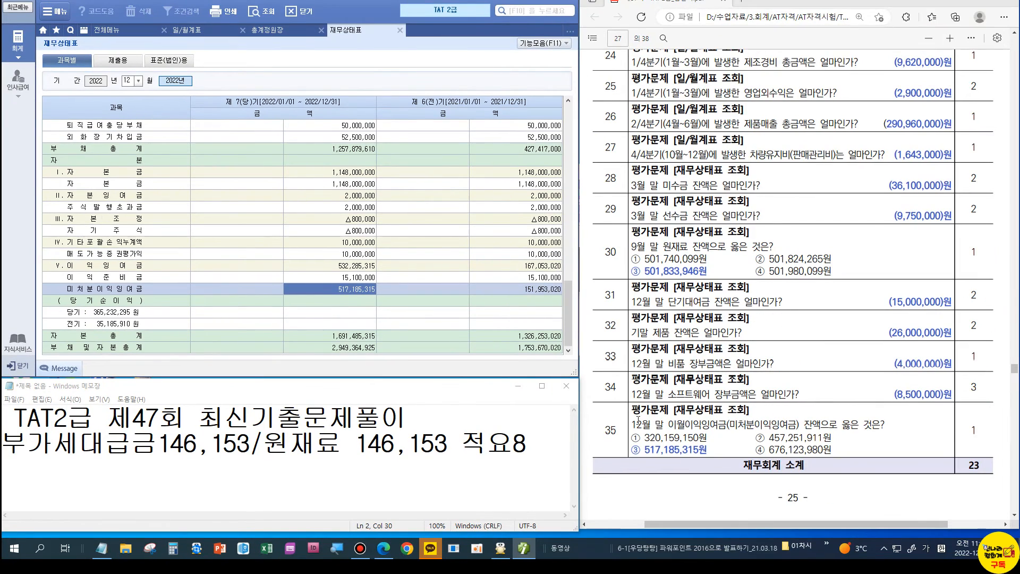
pyautogui.scroll(-5, 667, 432)
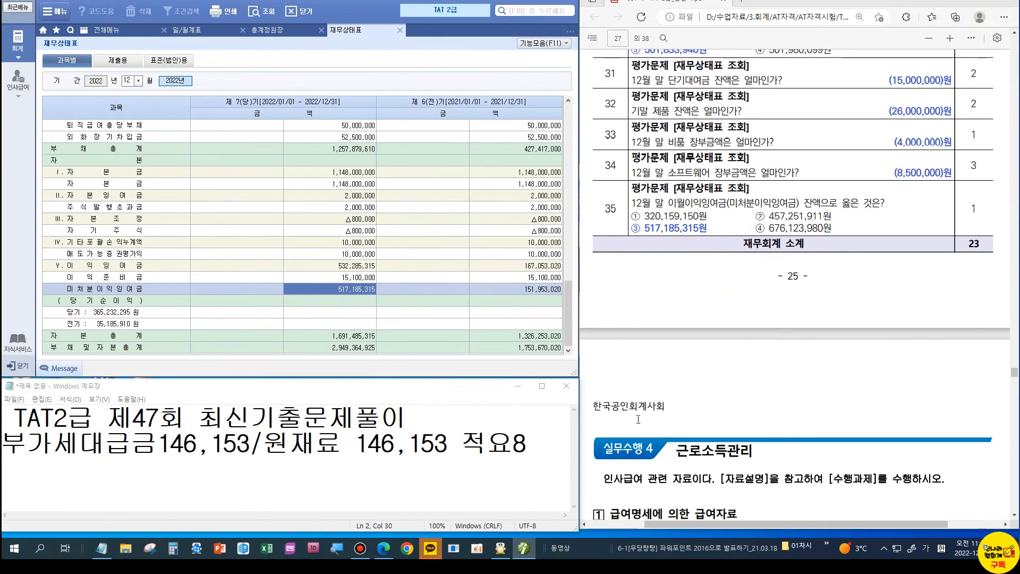
# Step: Close the balance sheet and switch to the 인사급여 module
pyautogui.scroll(-3, 638, 419)
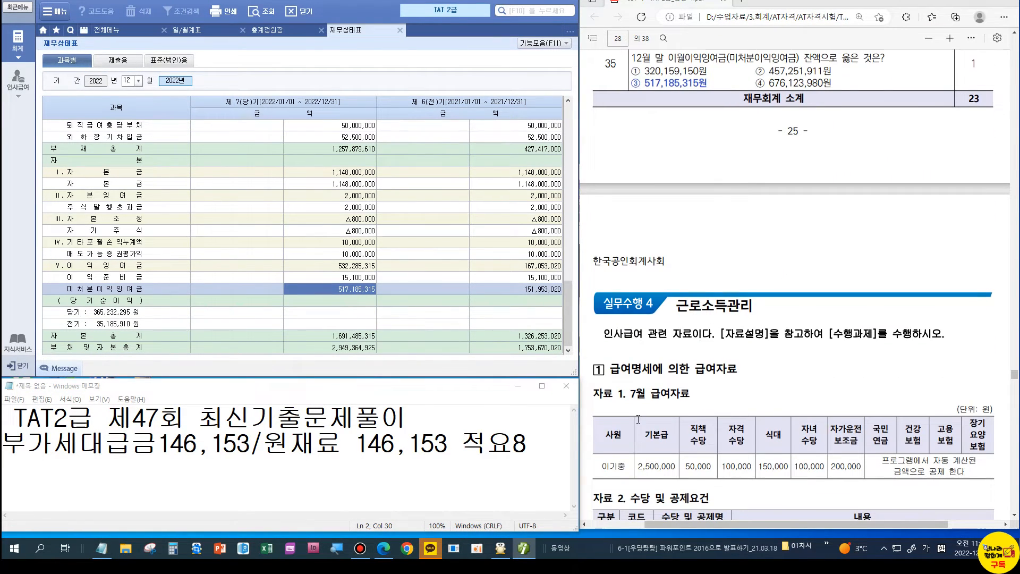
pyautogui.scroll(-4, 637, 419)
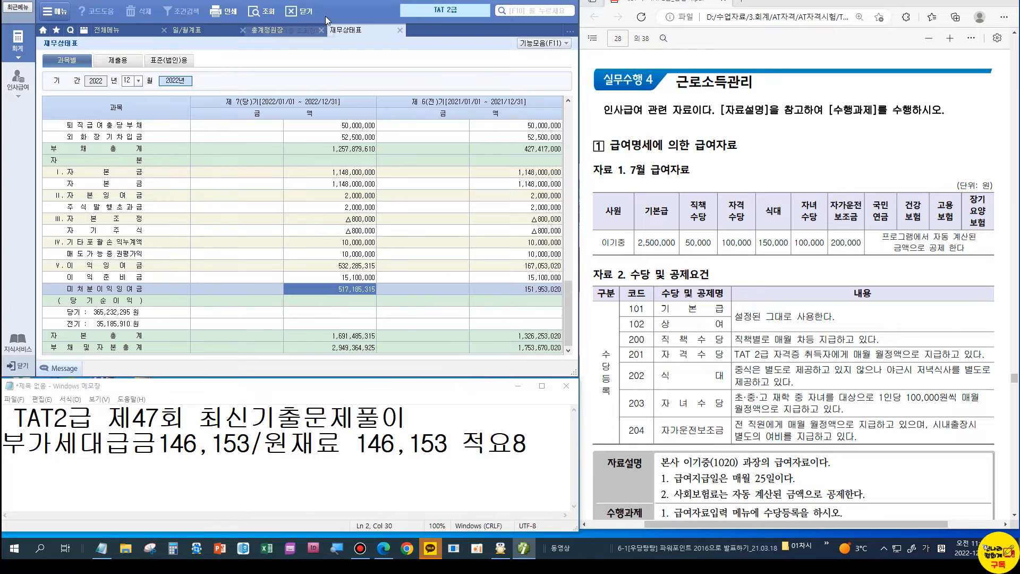
pyautogui.click(402, 33)
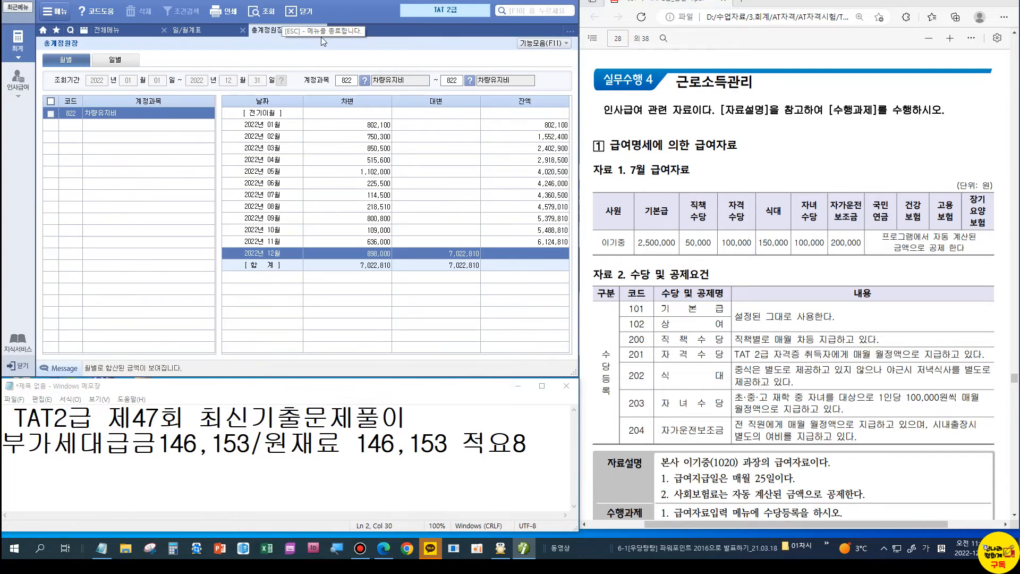
pyautogui.click(24, 81)
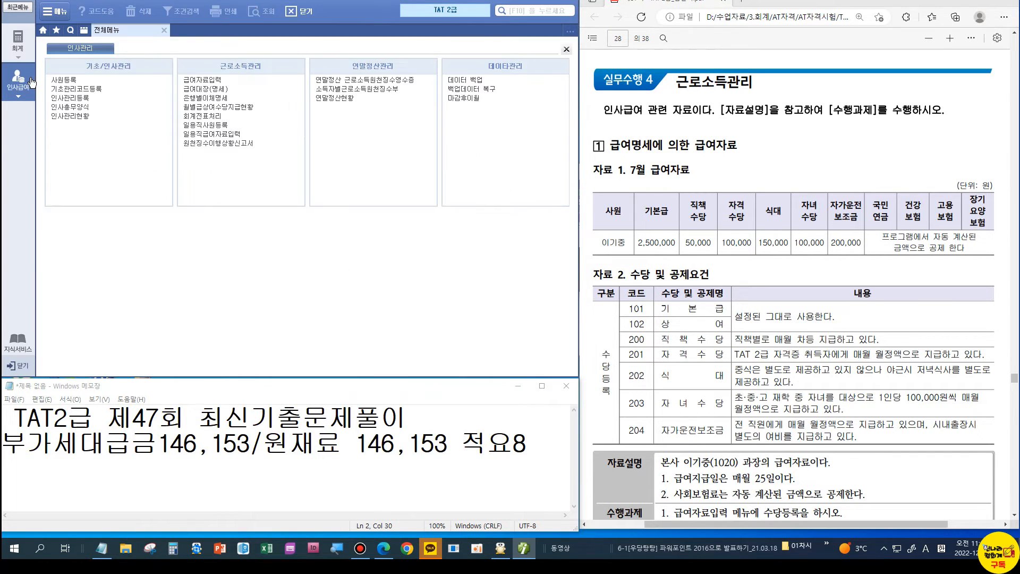
# Step: Open 급여자료입력's 수당/공제등록, which lists only 101 기본급 and 102 상여
pyautogui.click(204, 83)
pyautogui.scroll(-1, 791, 262)
pyautogui.scroll(-3, 791, 261)
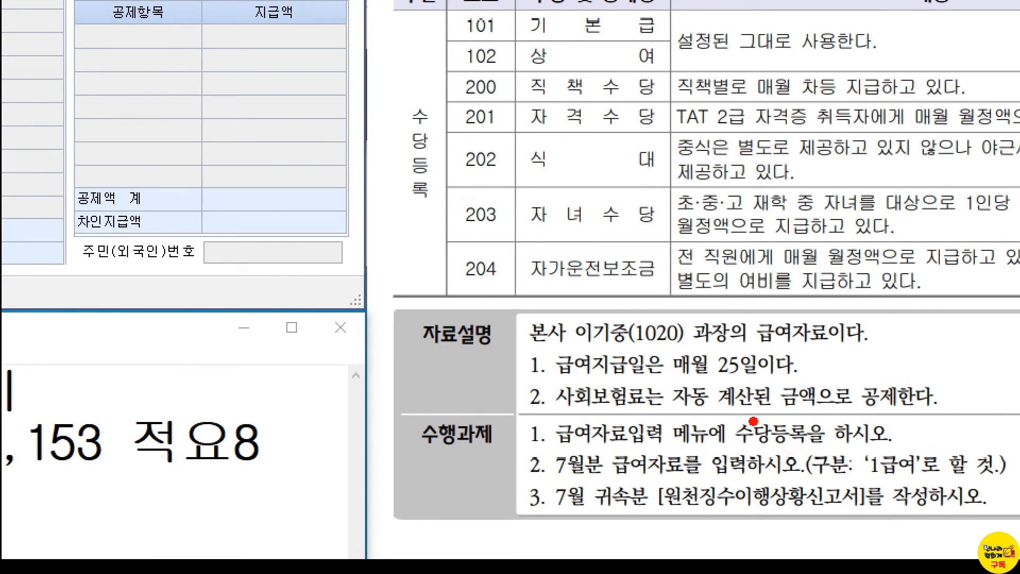
pyautogui.moveTo(764, 430); pyautogui.dragTo(814, 449)
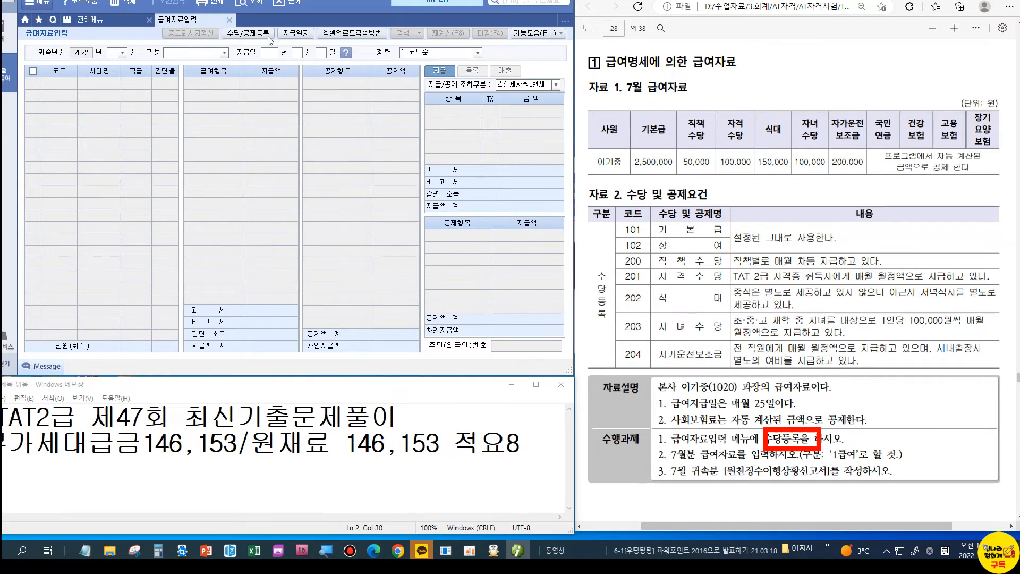
pyautogui.click(266, 34)
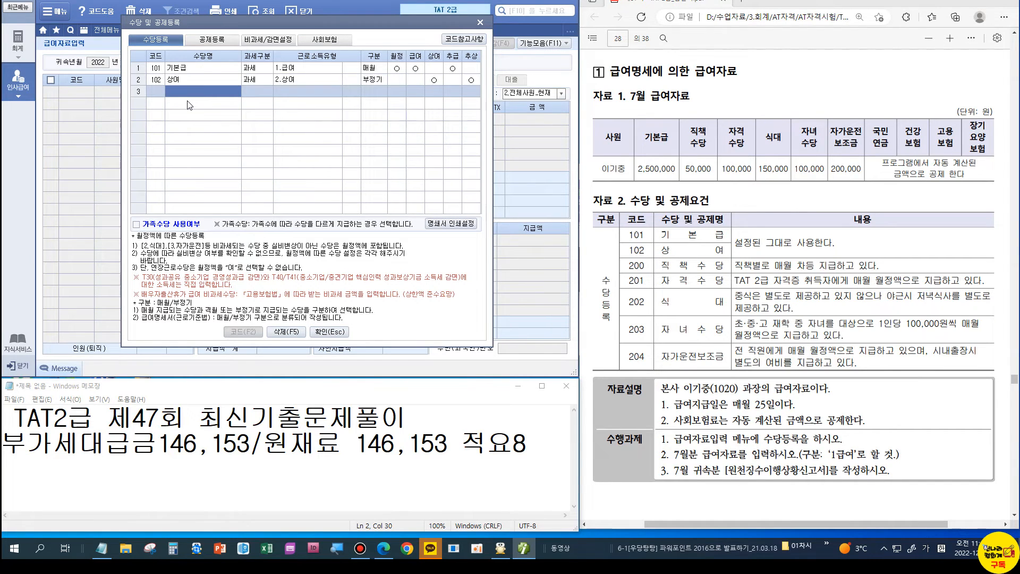
# Step: Register taxable allowances 200 직책수당 and 201 자격수당
pyautogui.write('직책수당')
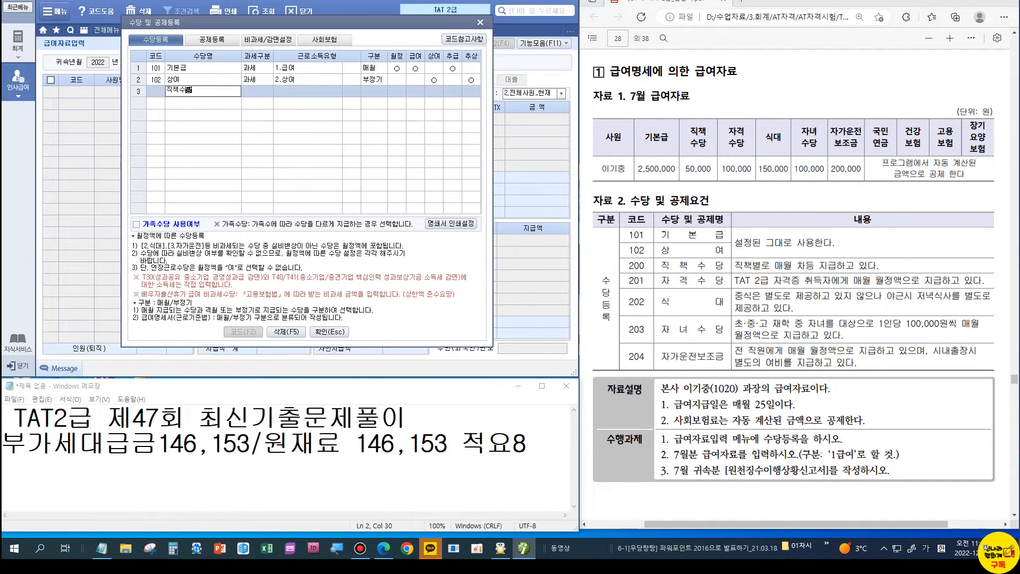
pyautogui.press('Return')
pyautogui.press('Return')
pyautogui.press('Return')
pyautogui.press('Return')
pyautogui.press('Return')
pyautogui.press('Return')
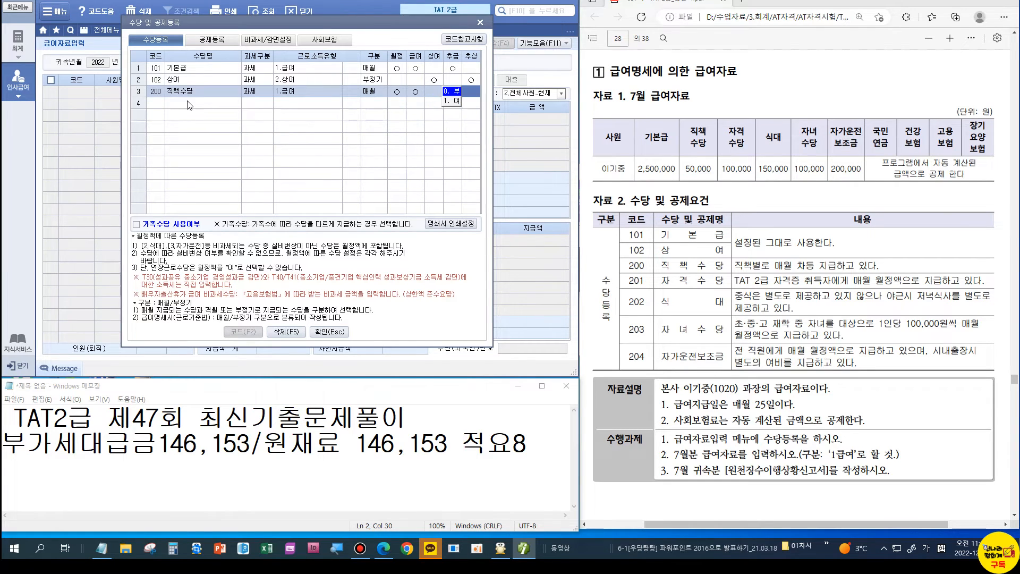
pyautogui.press('Return')
pyautogui.press('Return')
pyautogui.press('Return')
pyautogui.write('자격수당')
pyautogui.press('Return')
pyautogui.press('Return')
pyautogui.press('Return')
pyautogui.press('Return')
pyautogui.press('Return')
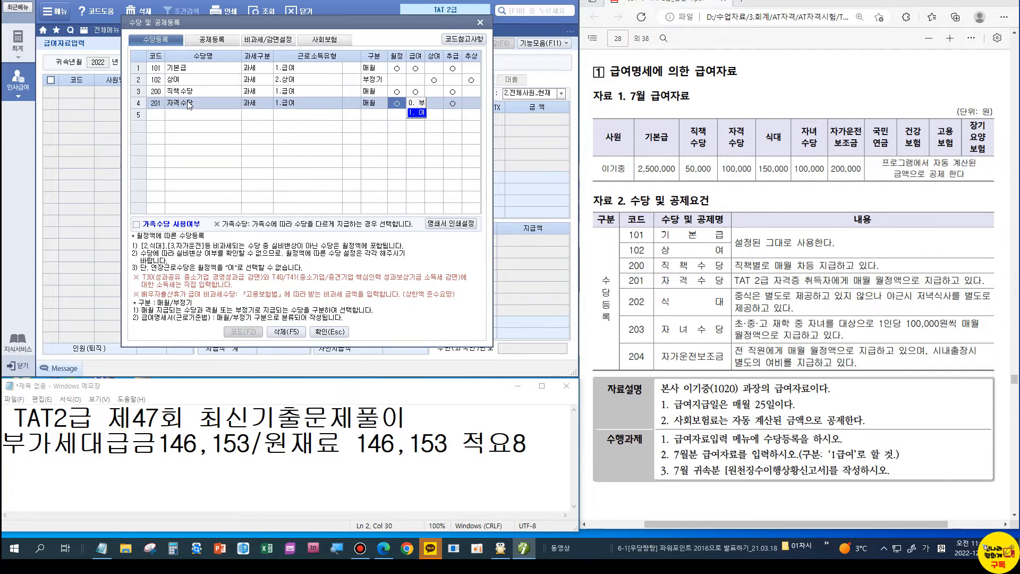
# Step: Add 202 식대 as a 비과세 allowance with exemption code P01
pyautogui.press('Return')
pyautogui.press('Return')
pyautogui.press('Return')
pyautogui.press('Return')
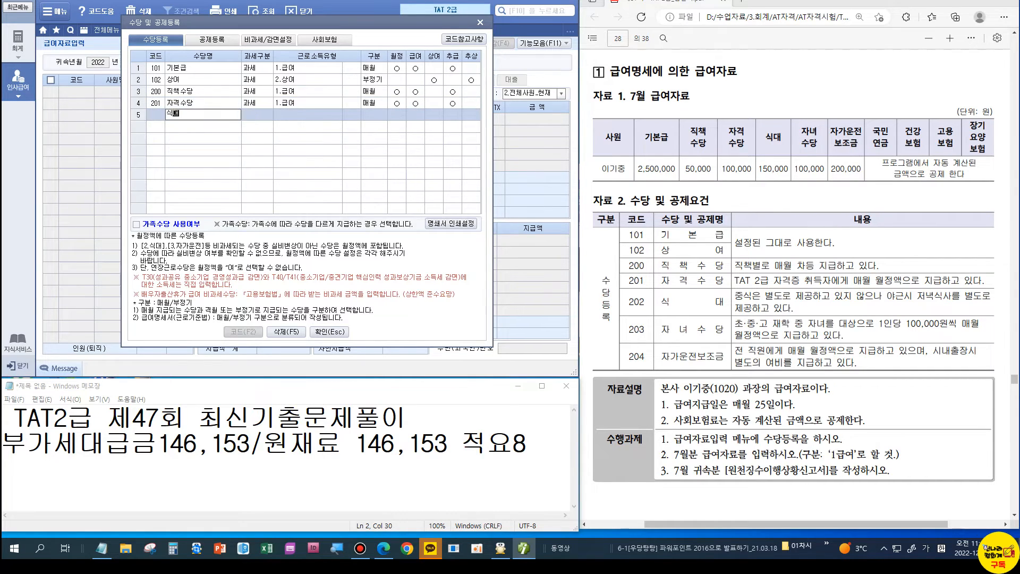
pyautogui.write('식대')
pyautogui.press('Return')
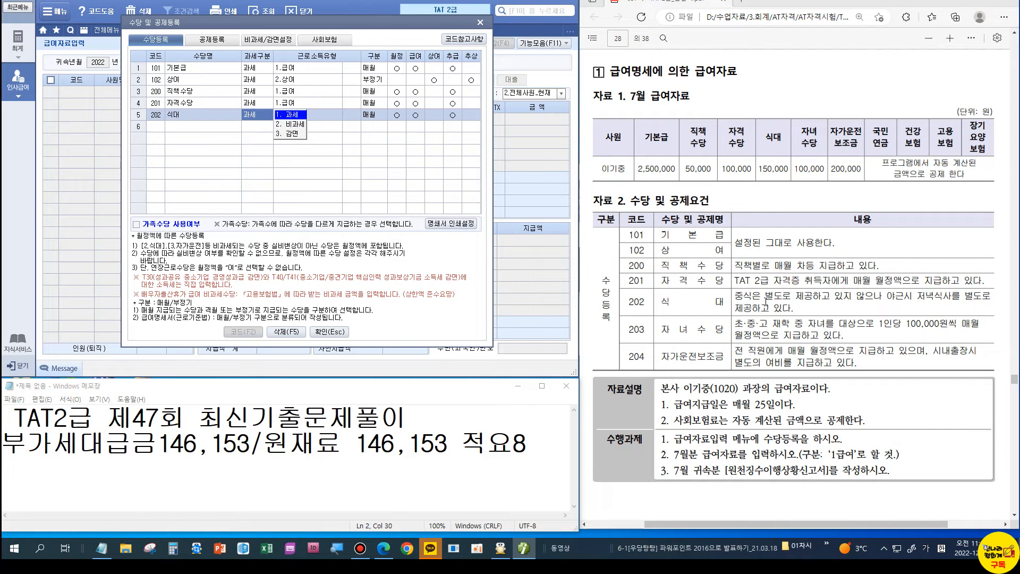
pyautogui.click(284, 124)
pyautogui.moveTo(276, 77); pyautogui.dragTo(307, 136)
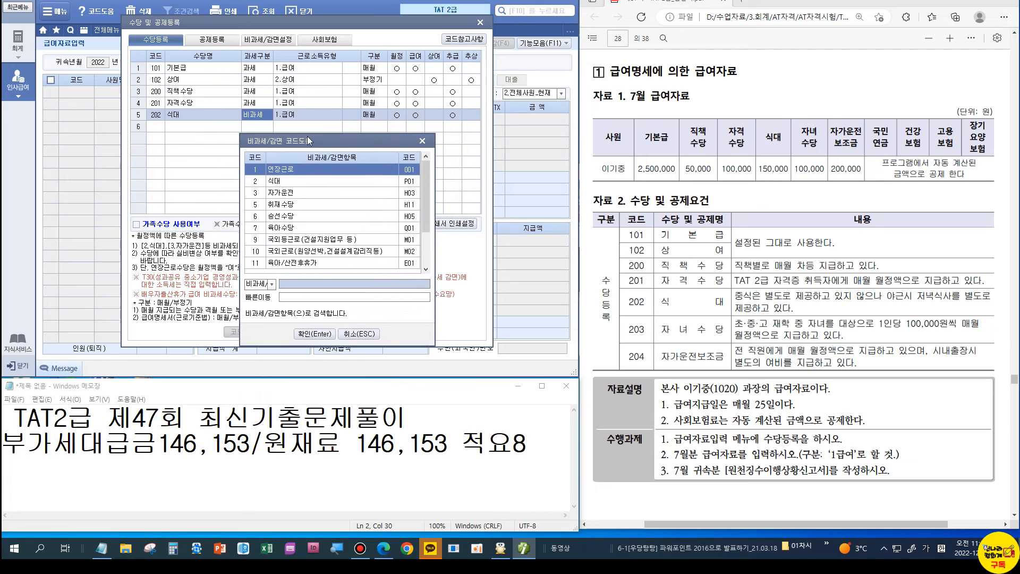
pyautogui.click(308, 334)
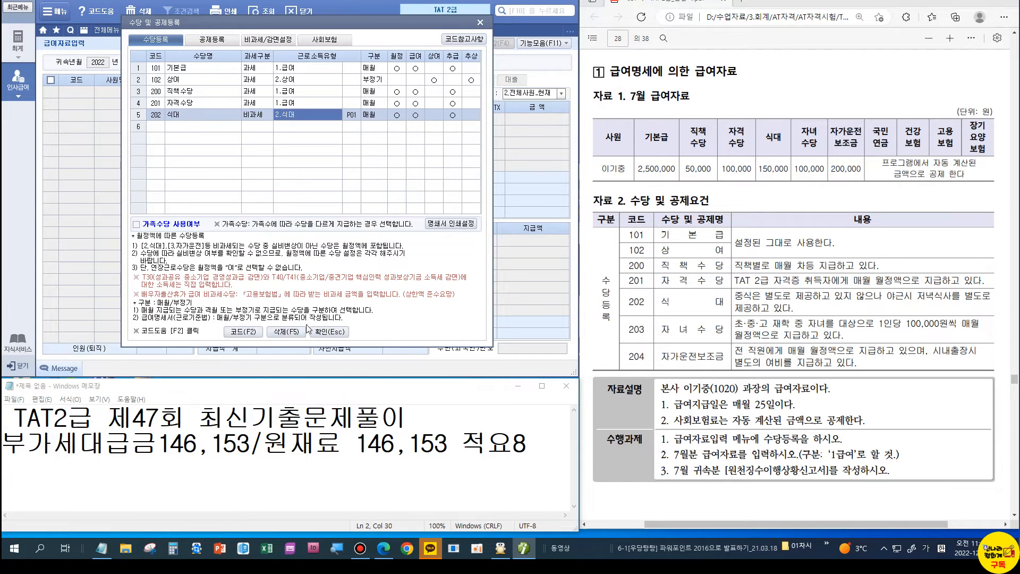
pyautogui.press('Return')
pyautogui.press('Return')
pyautogui.press('Return')
pyautogui.press('Return')
pyautogui.press('Return')
pyautogui.press('Return')
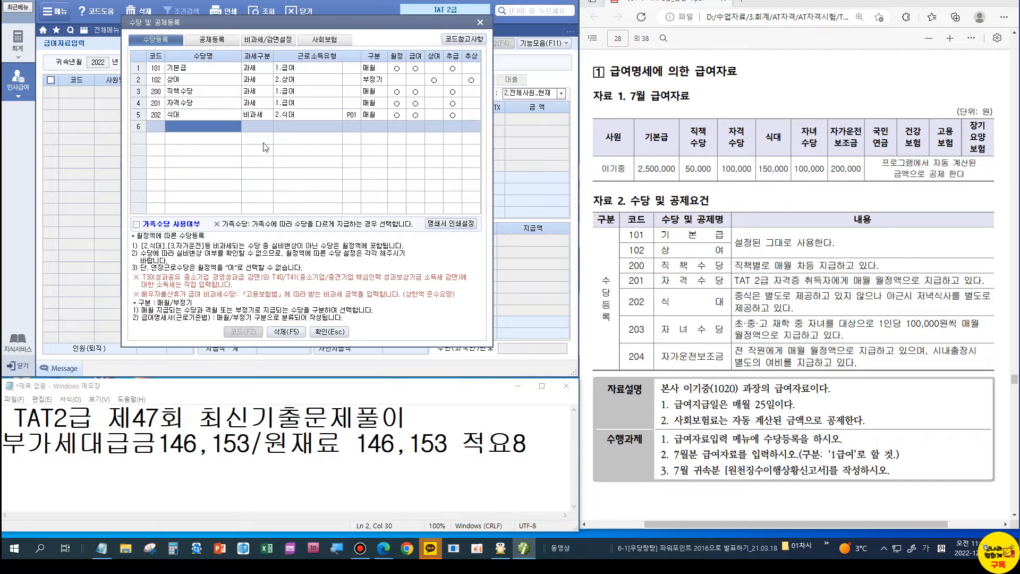
# Step: Register 203 자녀수당 as a taxable allowance excluded from bonuses
pyautogui.write('자녀수당')
pyautogui.press('Return')
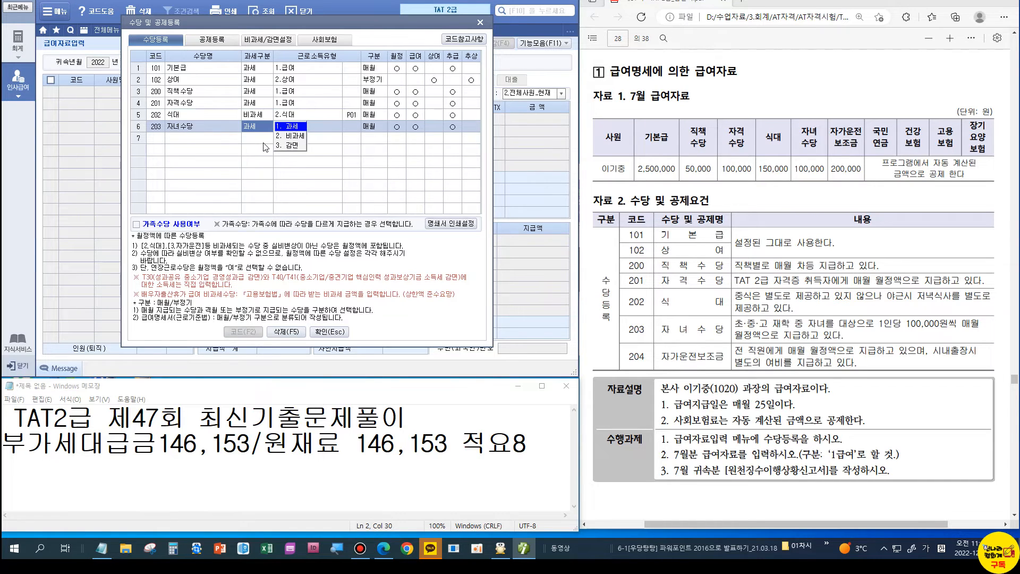
pyautogui.press('Return')
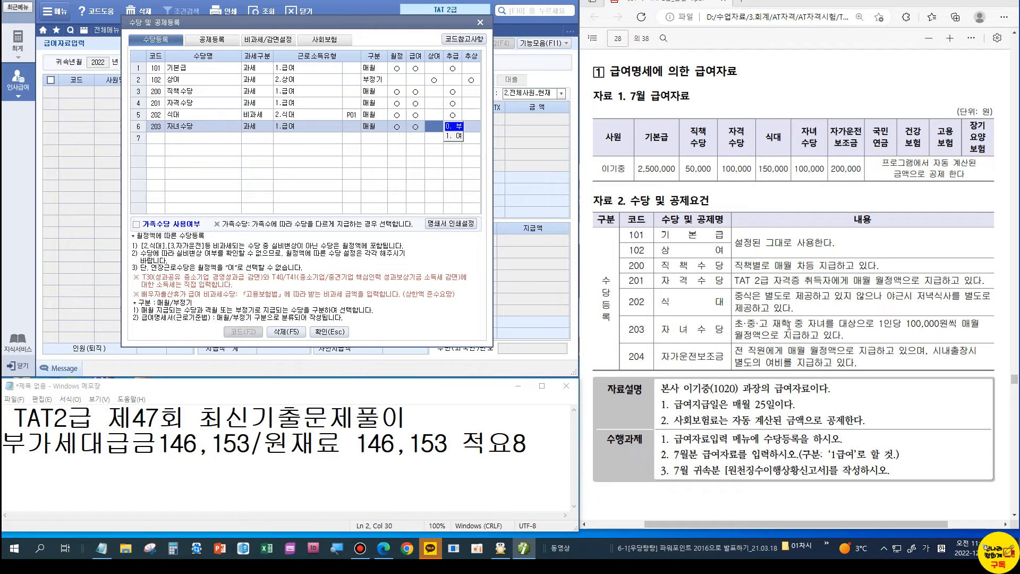
pyautogui.click(255, 132)
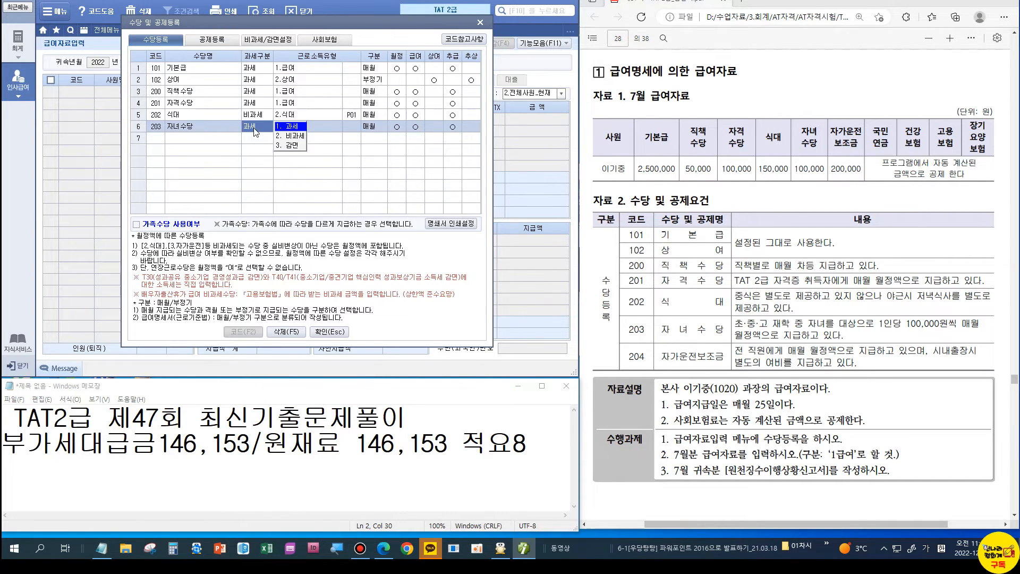
pyautogui.press('Return')
pyautogui.press('Return')
pyautogui.press('Return')
pyautogui.press('Return')
pyautogui.press('Return')
pyautogui.press('Return')
pyautogui.press('Return')
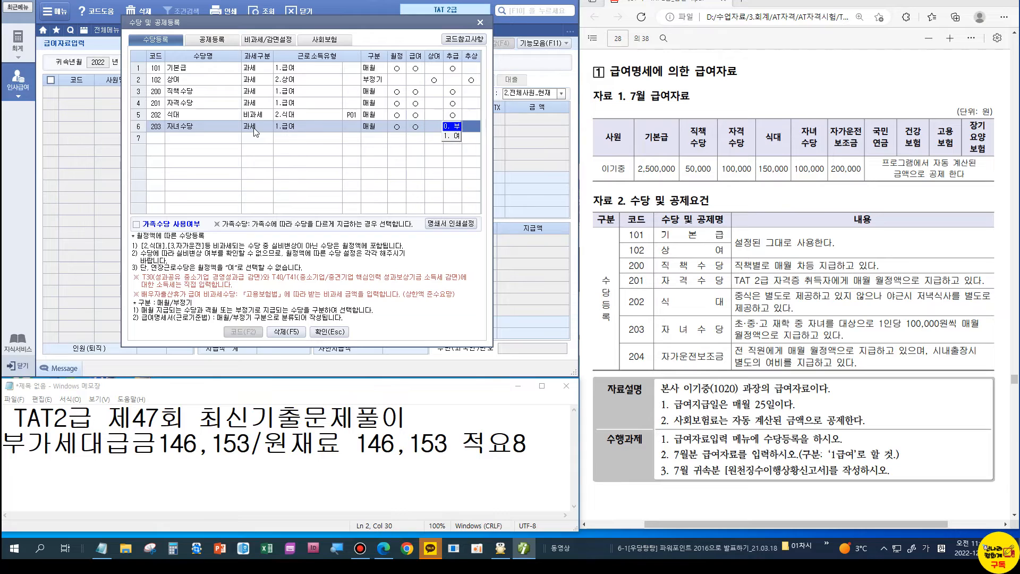
# Step: Register 204 자가운전보조금 as a taxable regular-pay allowance
pyautogui.press('Return')
pyautogui.write('자가')
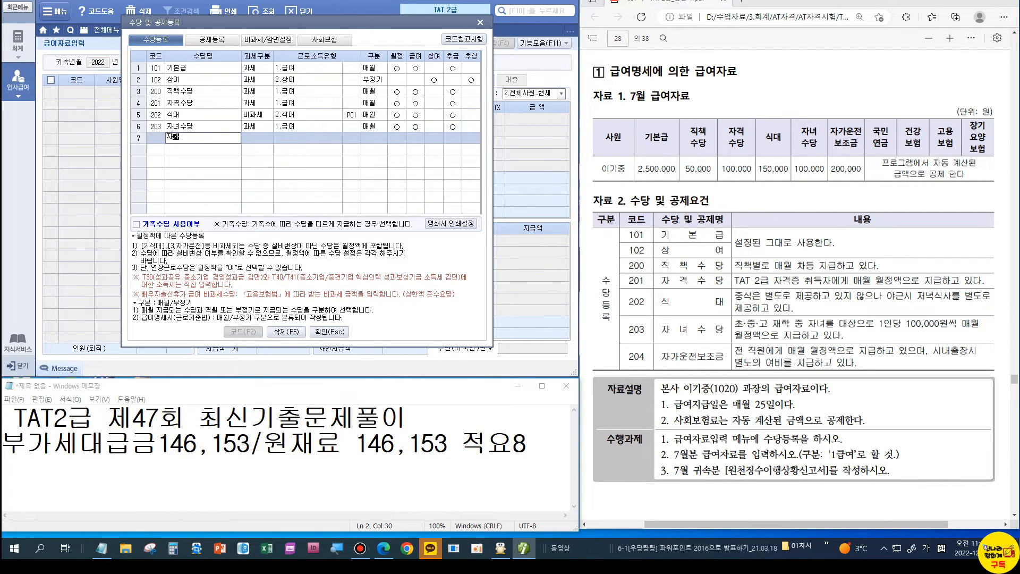
pyautogui.write('운전보조금')
pyautogui.press('Return')
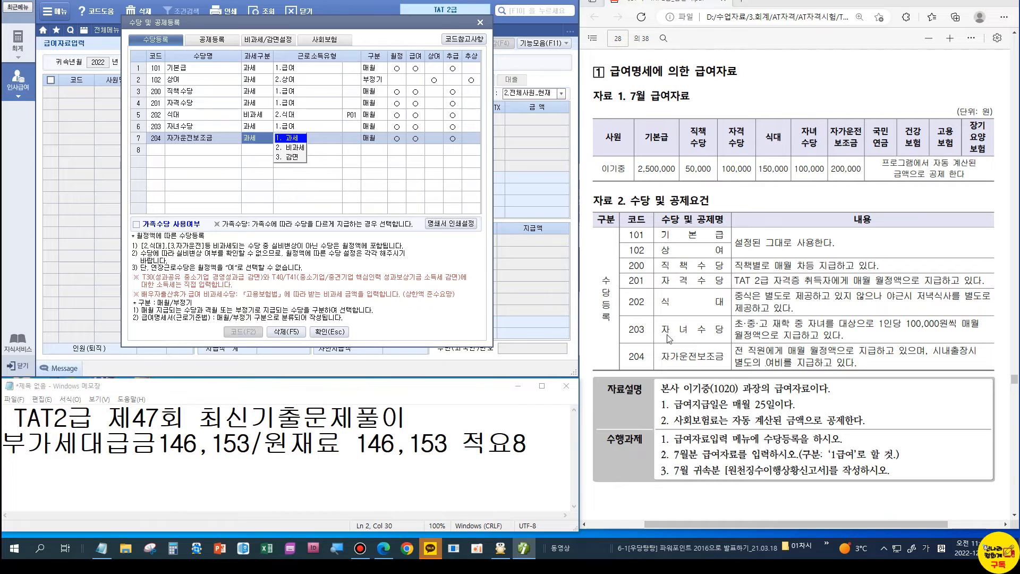
pyautogui.click(299, 137)
pyautogui.press('Return')
pyautogui.press('Return')
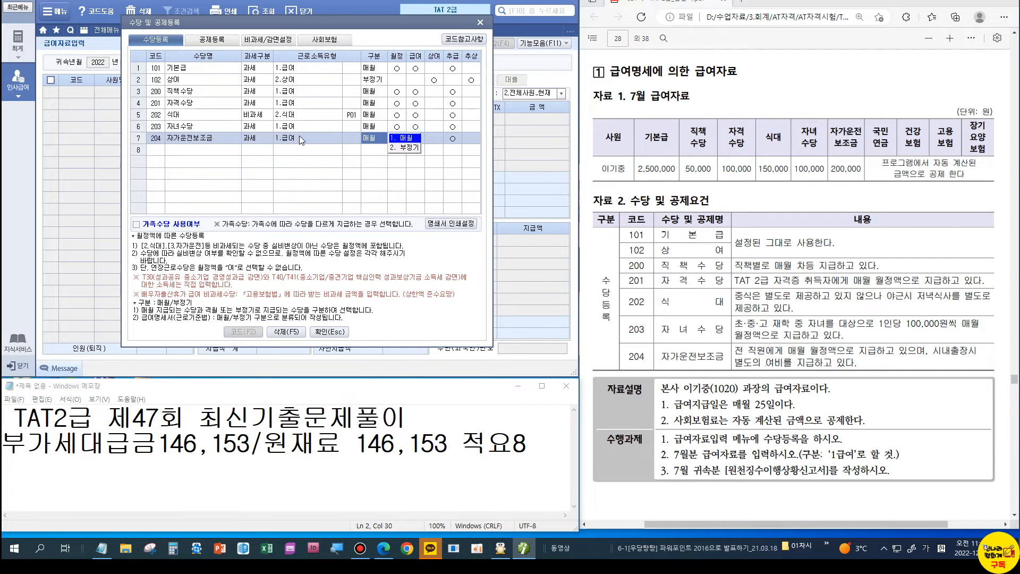
pyautogui.press('Return')
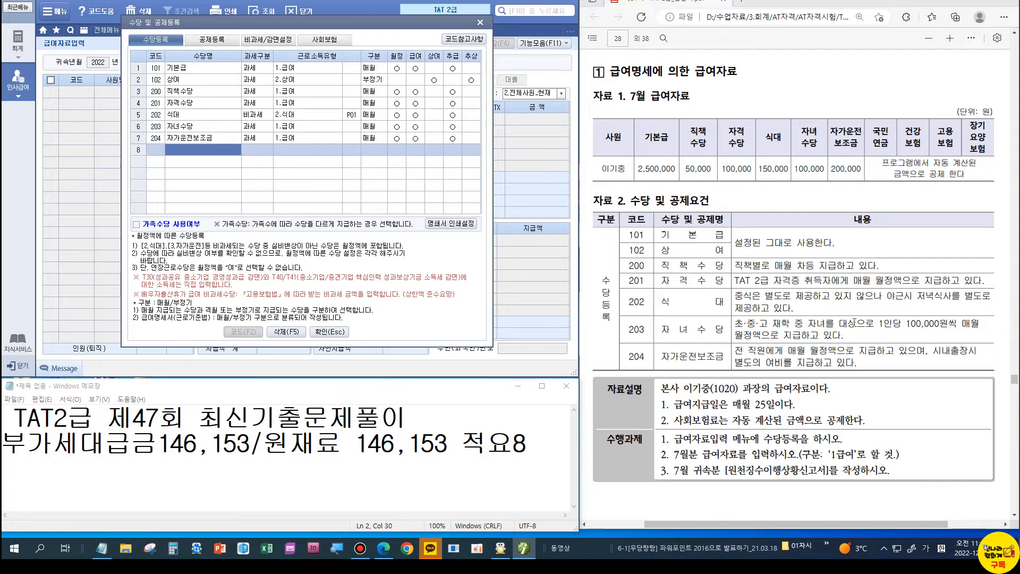
# Step: Review the 공제등록 deduction items and close allowance and deduction registration
pyautogui.scroll(-10, 853, 321)
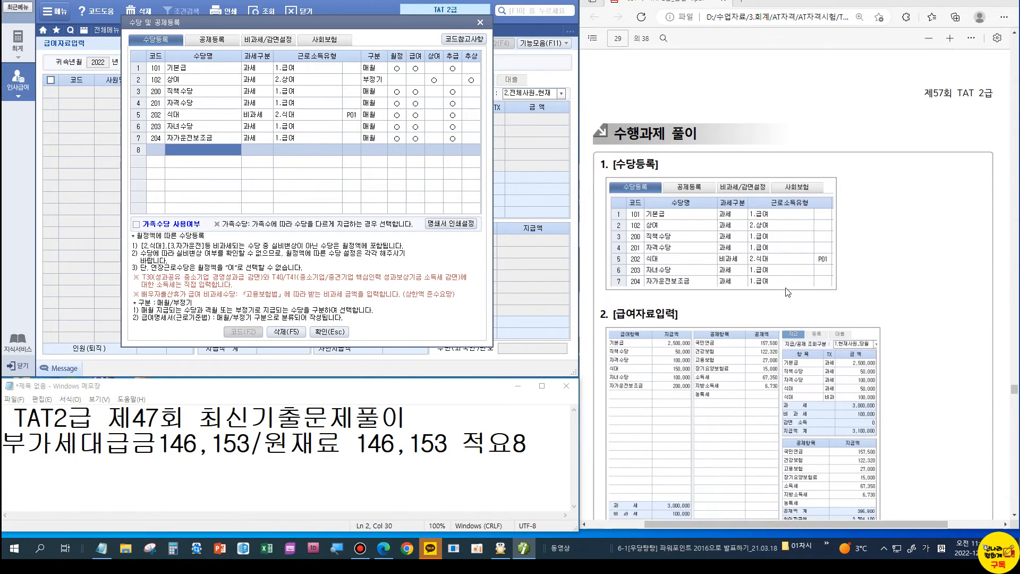
pyautogui.scroll(4, 732, 260)
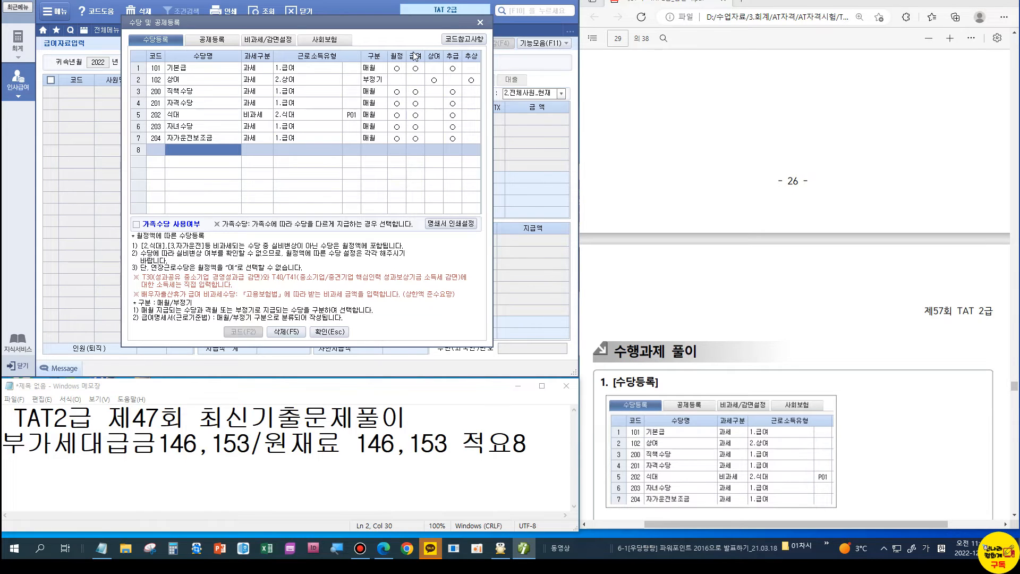
pyautogui.press('pageup')
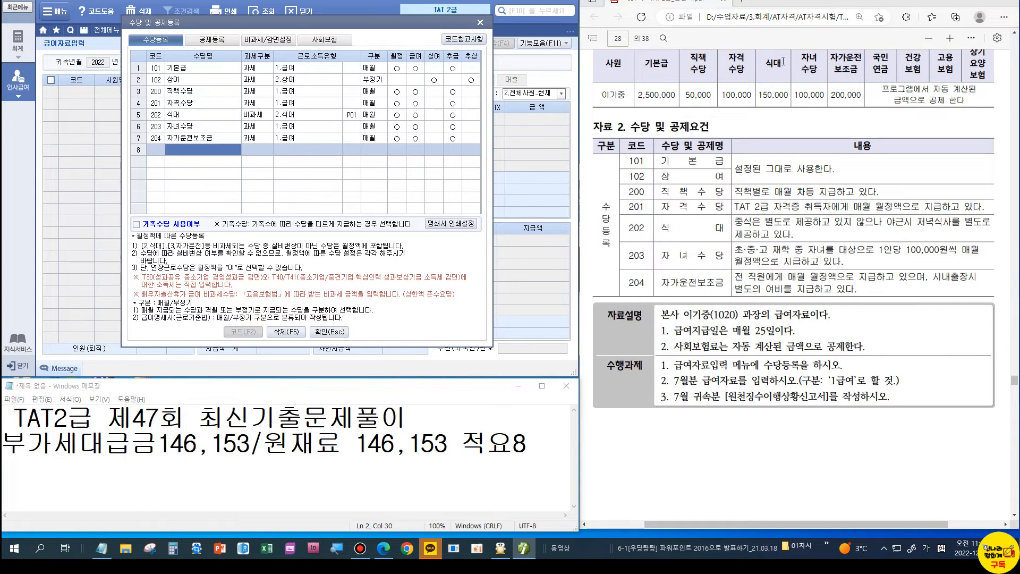
pyautogui.click(225, 43)
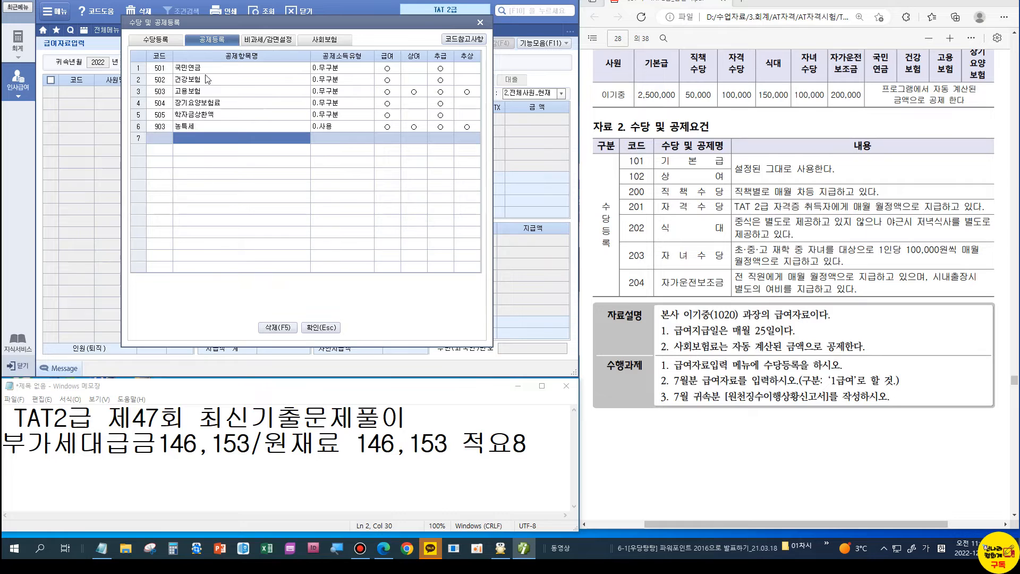
pyautogui.click(325, 327)
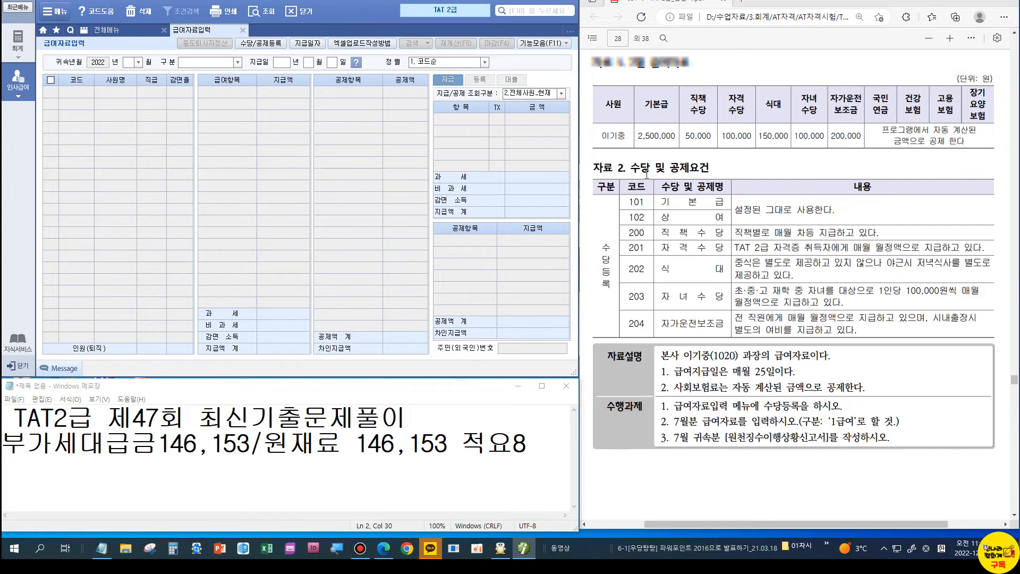
# Step: Set 귀속년월 to July and enter employee 1020's base pay of 2,500,000
pyautogui.scroll(1, 791, 250)
pyautogui.click(127, 63)
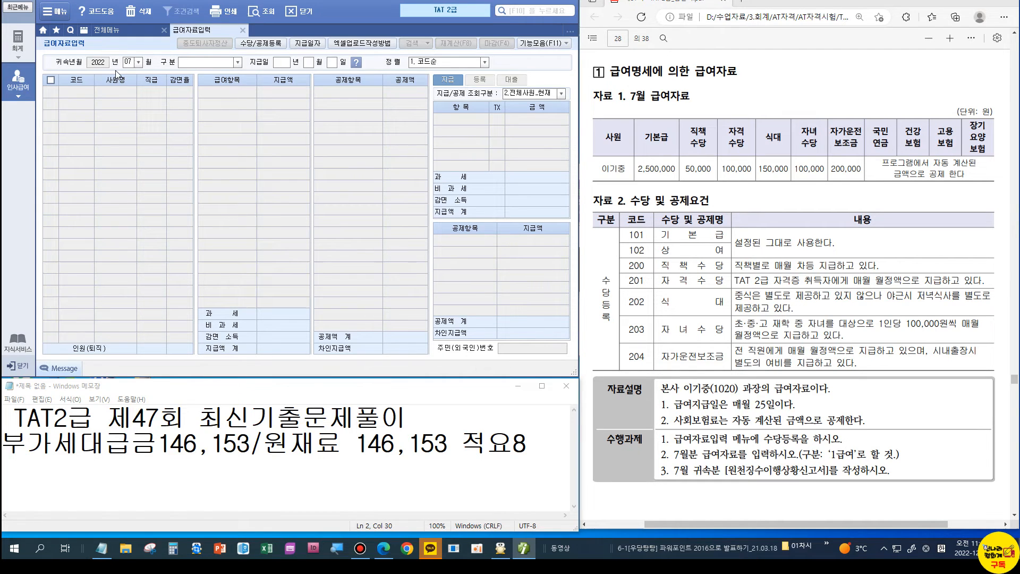
pyautogui.press('Return')
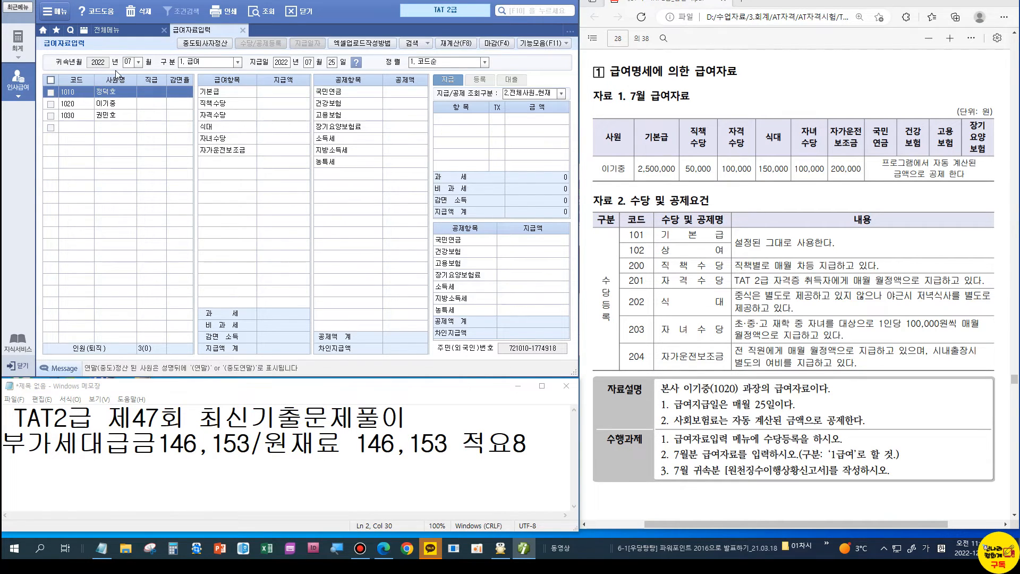
pyautogui.click(112, 105)
pyautogui.click(282, 93)
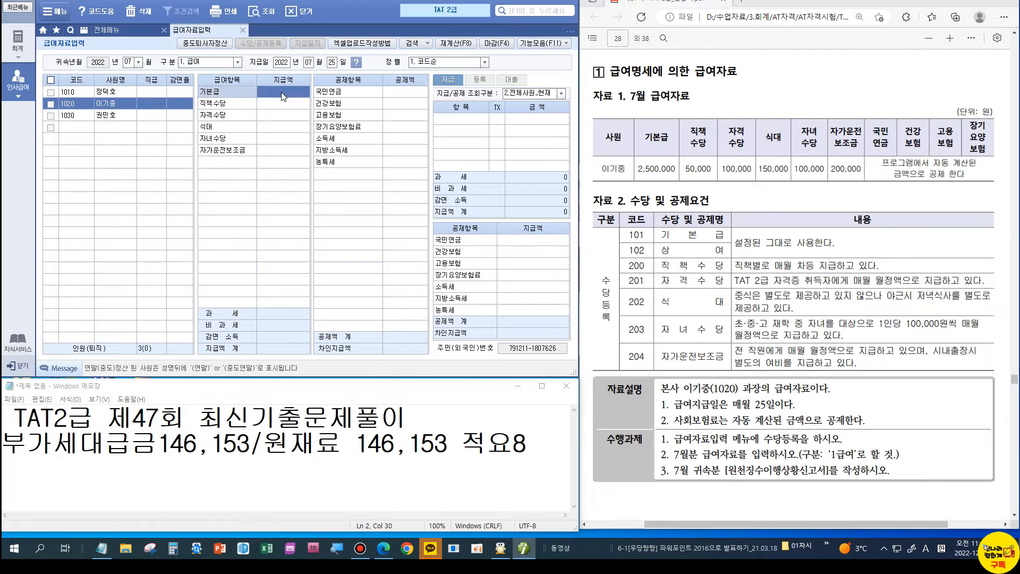
pyautogui.write('2500000')
pyautogui.press('Return')
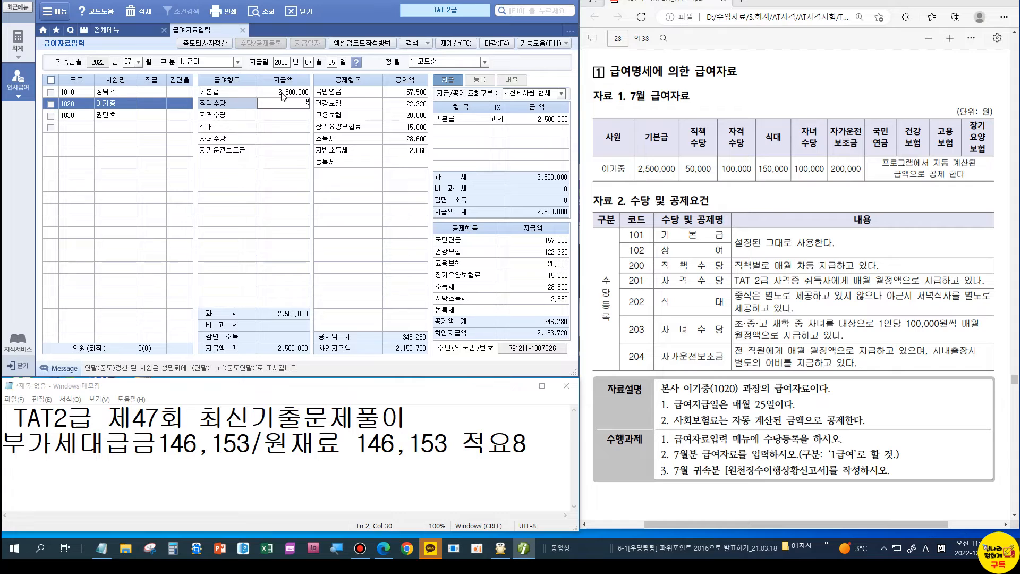
# Step: Enter allowances 직책수당 50,000, 자격수당 100,000, 식대 150,000, 자녀수당 100,000, 자가운전보조금 200,000
pyautogui.write('50000')
pyautogui.press('Return')
pyautogui.write('1000000')
pyautogui.press('Return')
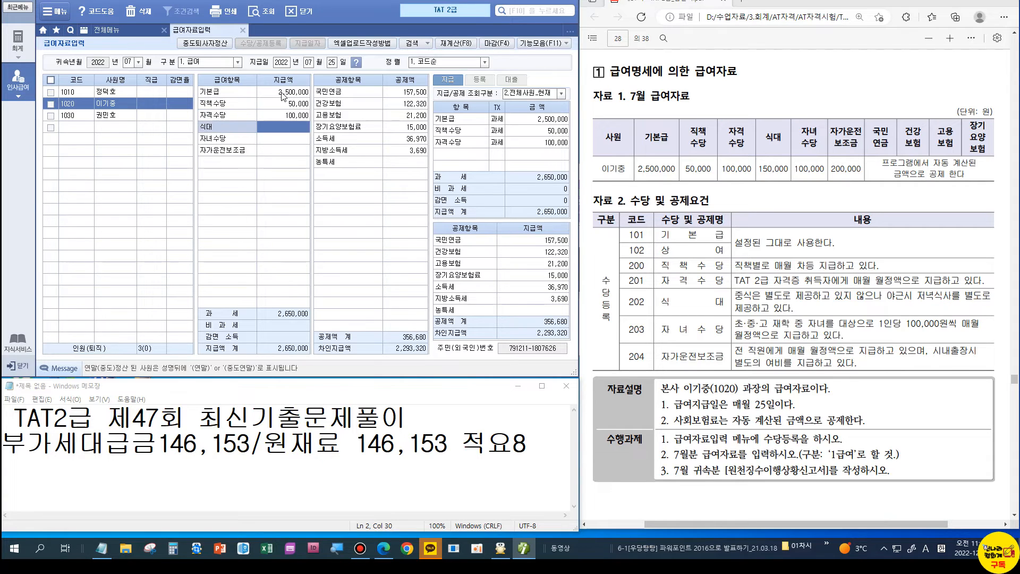
pyautogui.write('1500000')
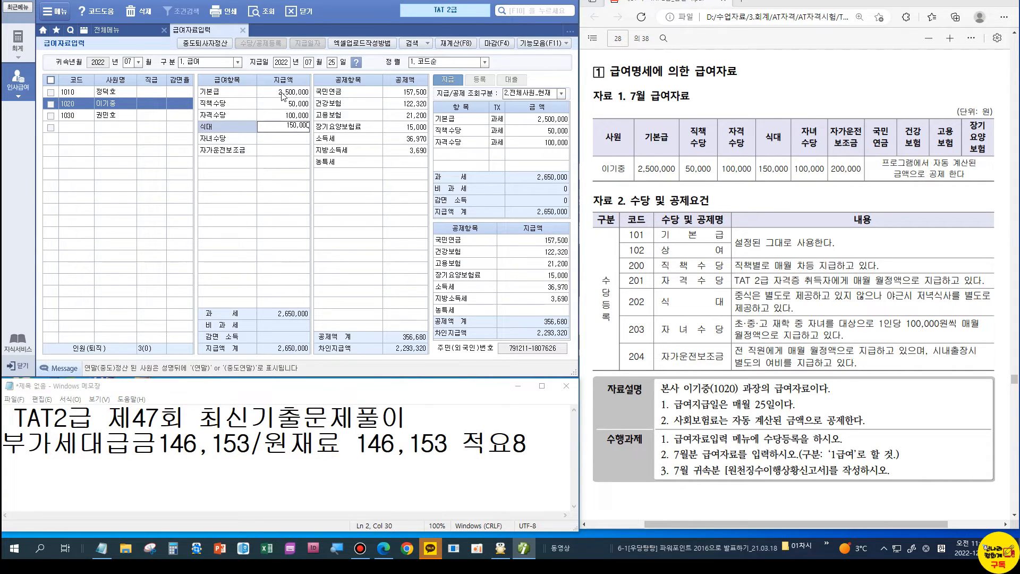
pyautogui.press('Return')
pyautogui.write('100000')
pyautogui.press('Return')
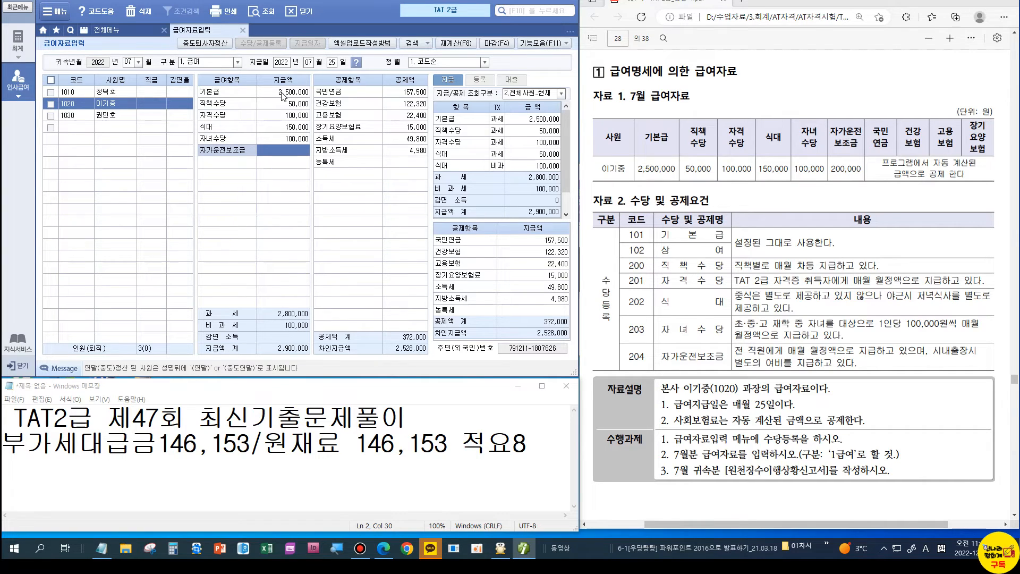
pyautogui.write('200000')
pyautogui.press('Return')
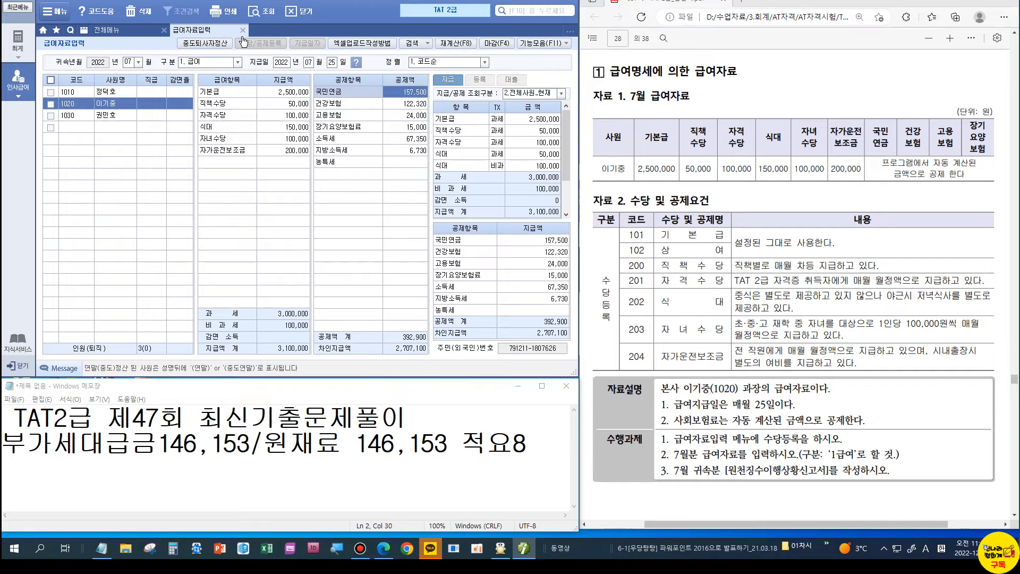
# Step: Open the 원천징수이행상황신고서 with 귀속기간 and 지급기간 set to July (07)
pyautogui.click(242, 30)
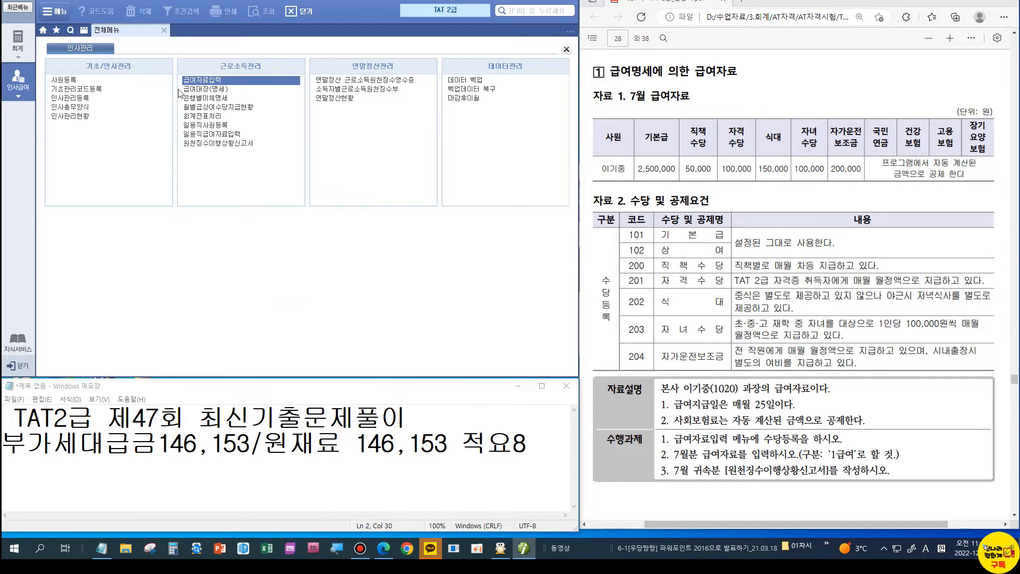
pyautogui.click(214, 145)
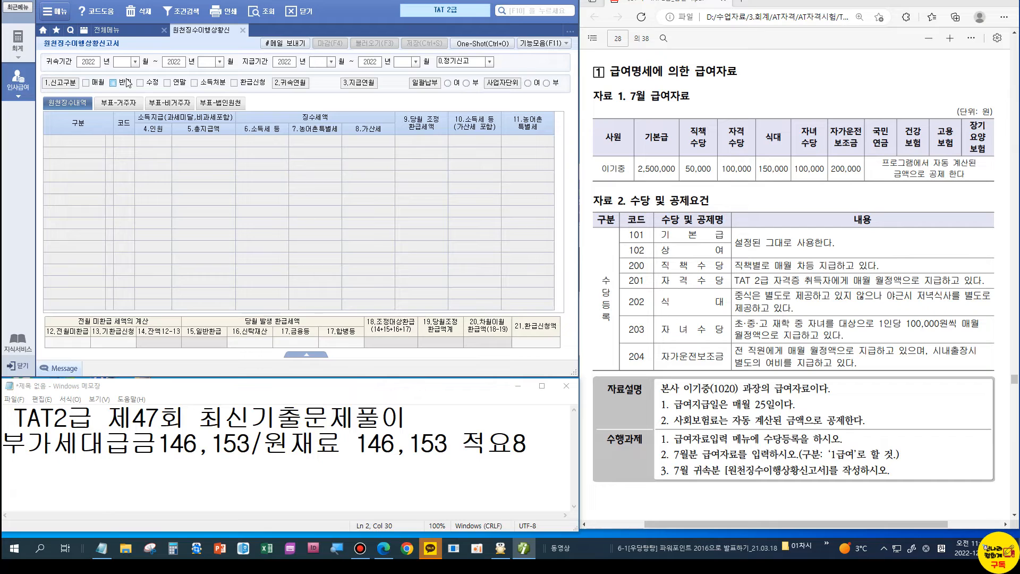
pyautogui.write('07')
pyautogui.press('Return')
pyautogui.press('Return')
pyautogui.write('07')
pyautogui.press('Return')
pyautogui.press('Return')
pyautogui.write('07')
pyautogui.press('Return')
pyautogui.press('Return')
pyautogui.write('07')
pyautogui.press('Return')
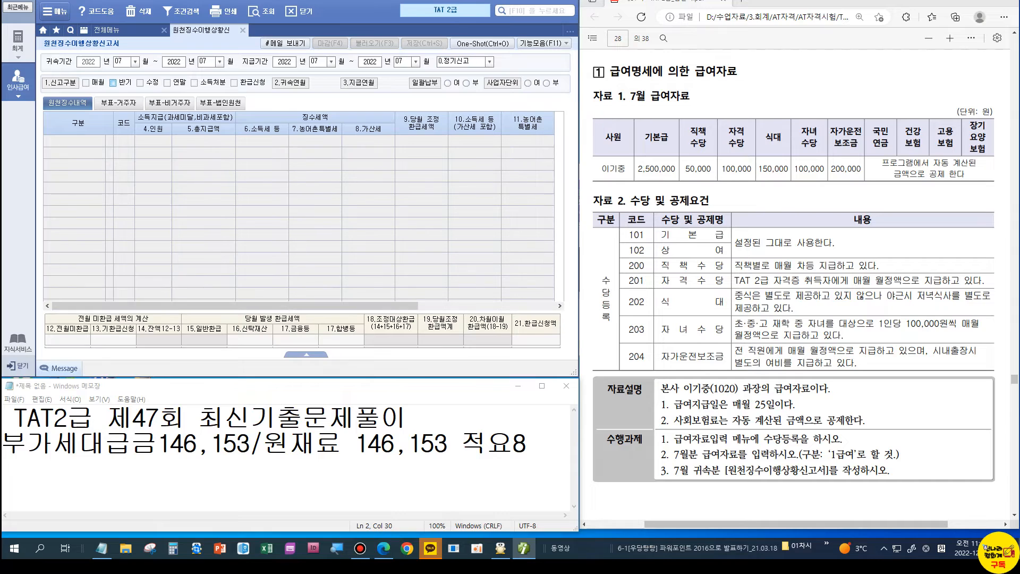
pyautogui.press('Return')
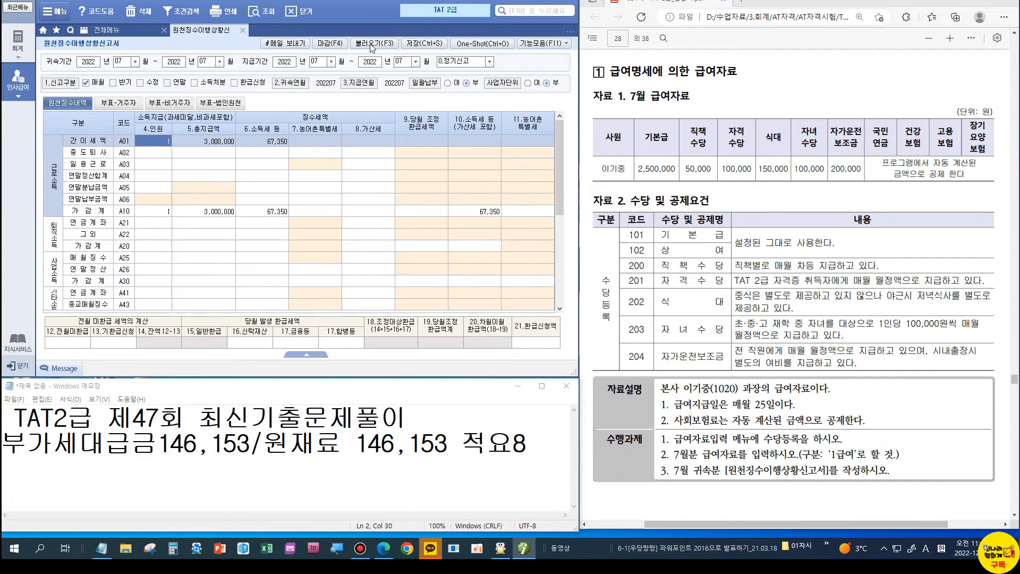
# Step: Review July's return: 3,000,000 total pay and 67,350 income tax
pyautogui.scroll(-5, 797, 180)
pyautogui.scroll(-10, 797, 180)
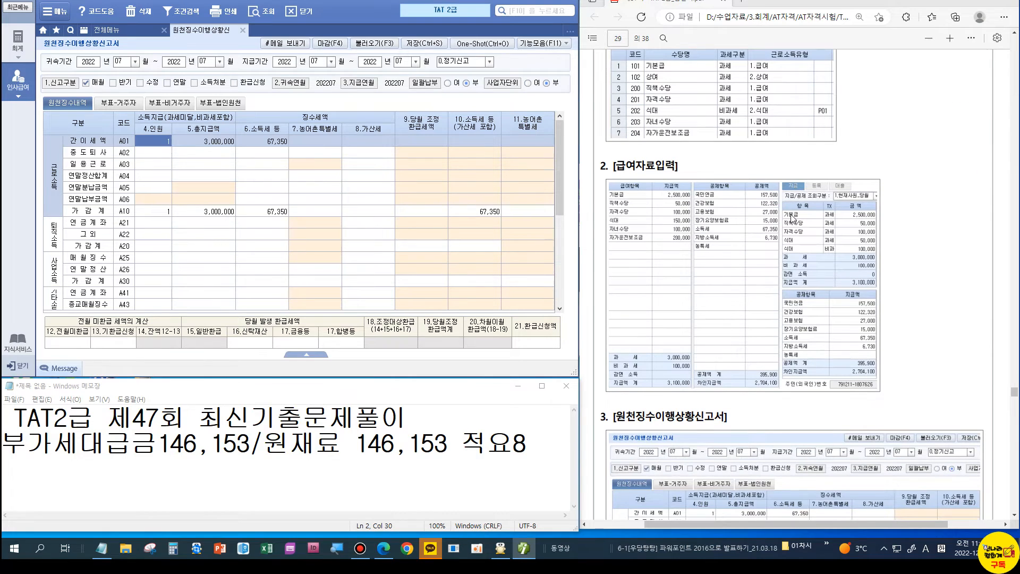
pyautogui.scroll(-15, 790, 215)
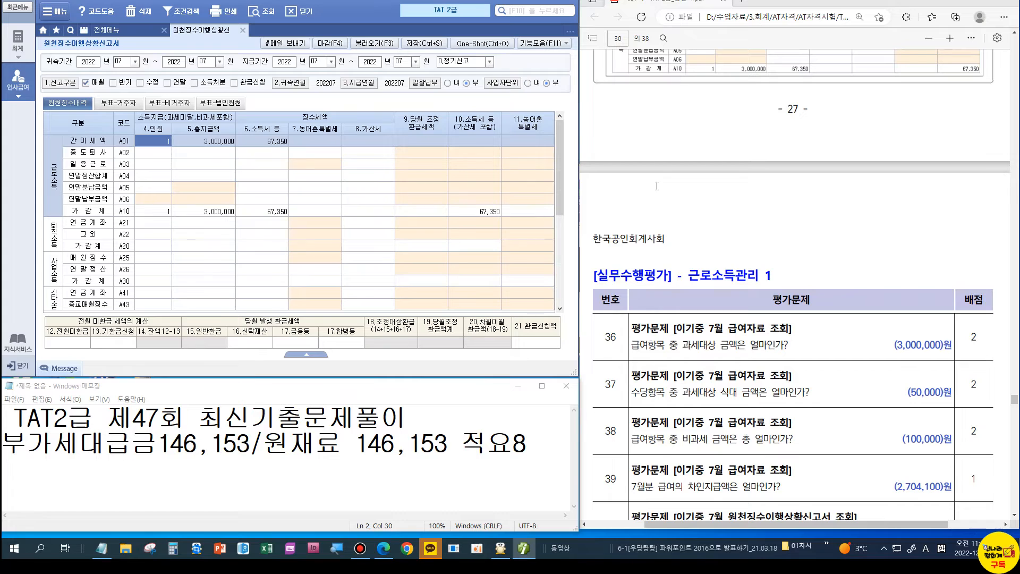
pyautogui.scroll(-3, 657, 185)
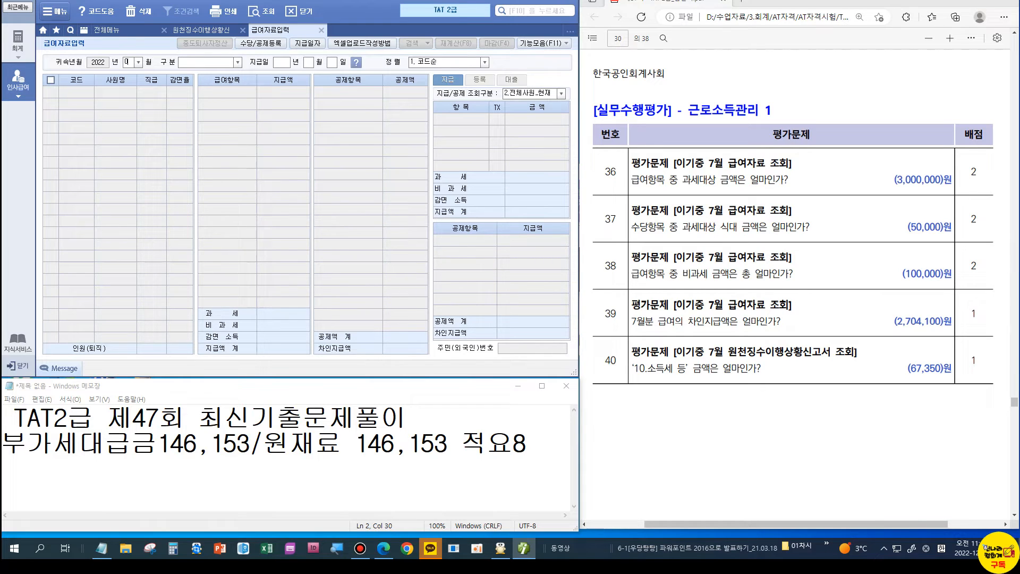
# Step: Load July 2022 pay for employee 1020, limited to 1.현재사원_당월, and check the 50,000 meal amount
pyautogui.press('Return')
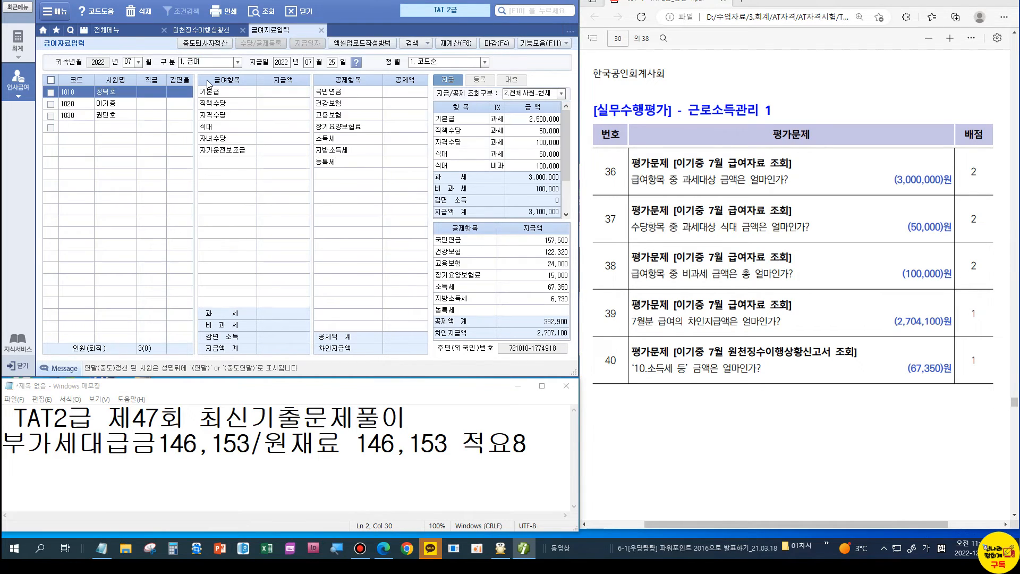
pyautogui.click(128, 104)
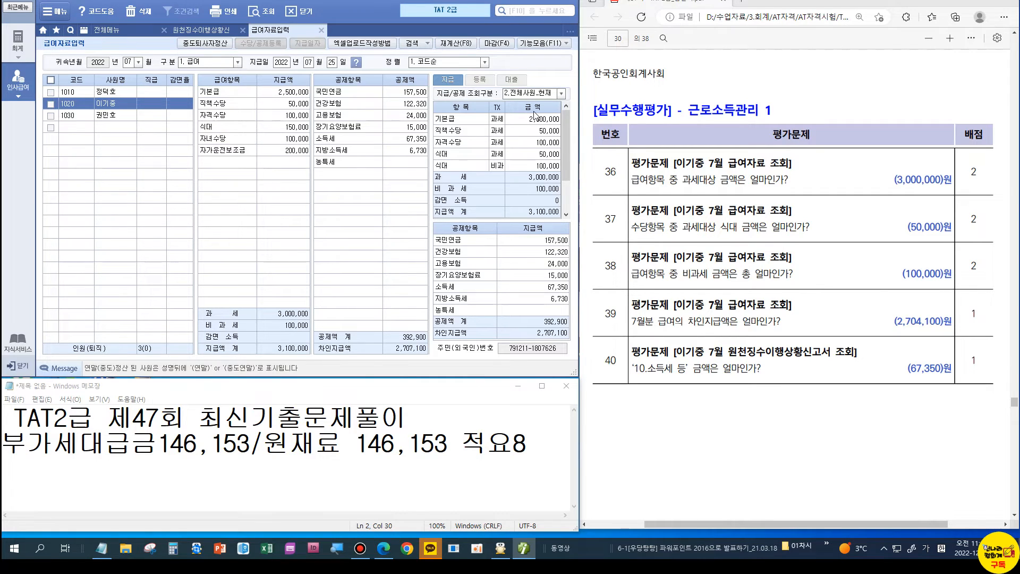
pyautogui.click(560, 94)
pyautogui.click(528, 104)
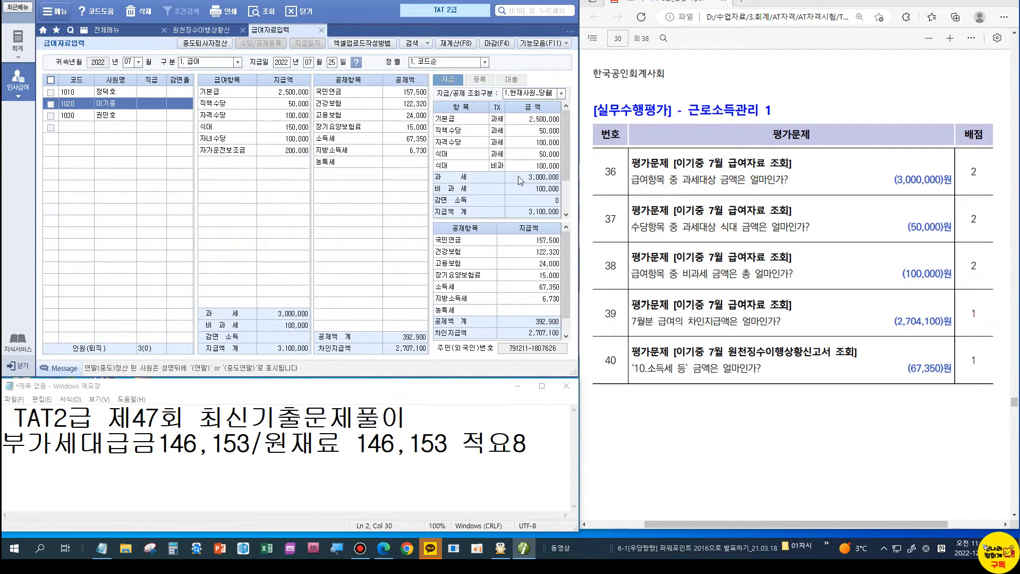
pyautogui.click(536, 156)
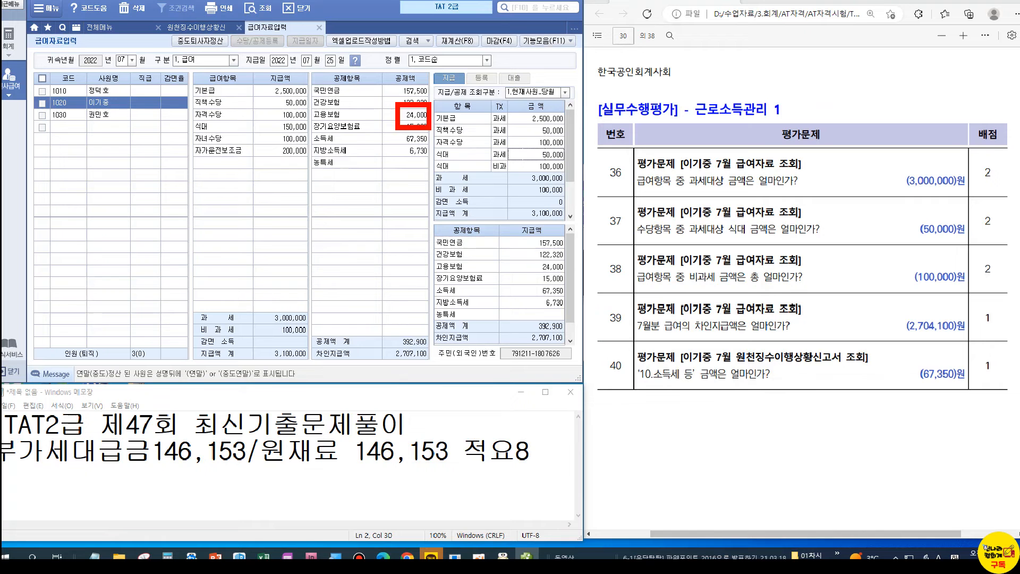
# Step: Compare taxable 3,000,000, non-taxable 100,000 and net pay 2,707,100 against the answer key
pyautogui.scroll(5, 830, 216)
pyautogui.scroll(7, 830, 216)
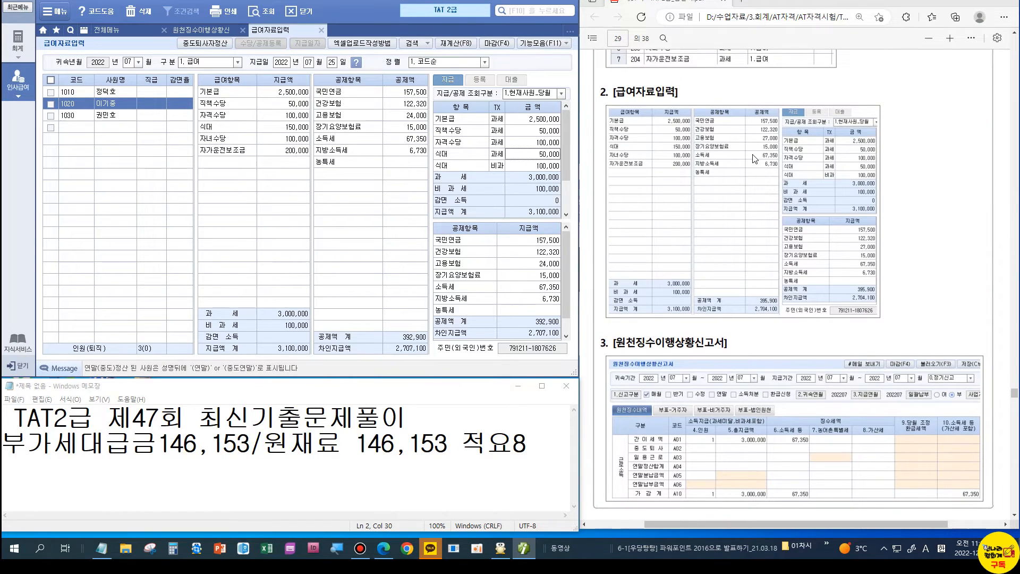
pyautogui.scroll(2, 755, 158)
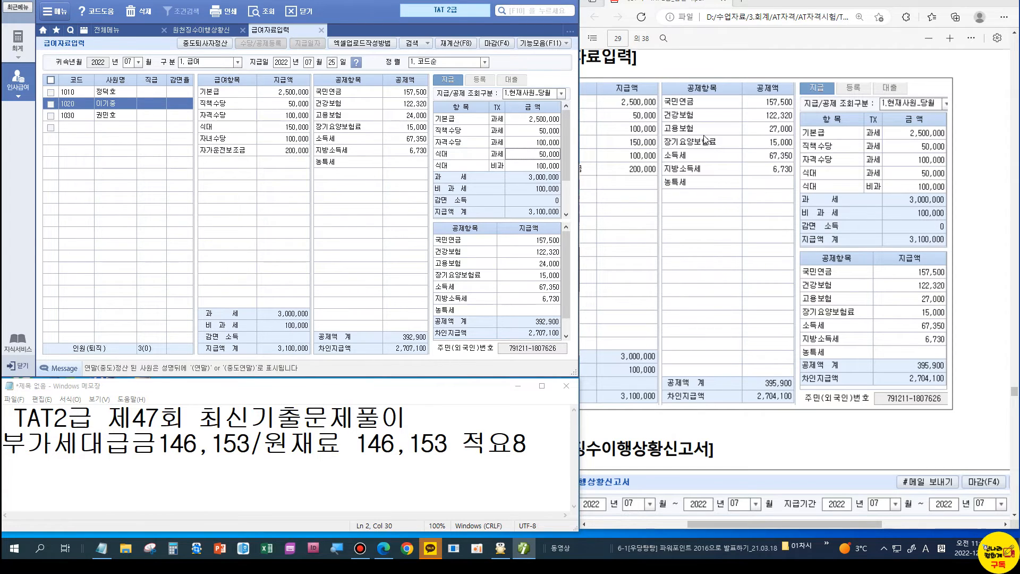
pyautogui.scroll(-3, 701, 297)
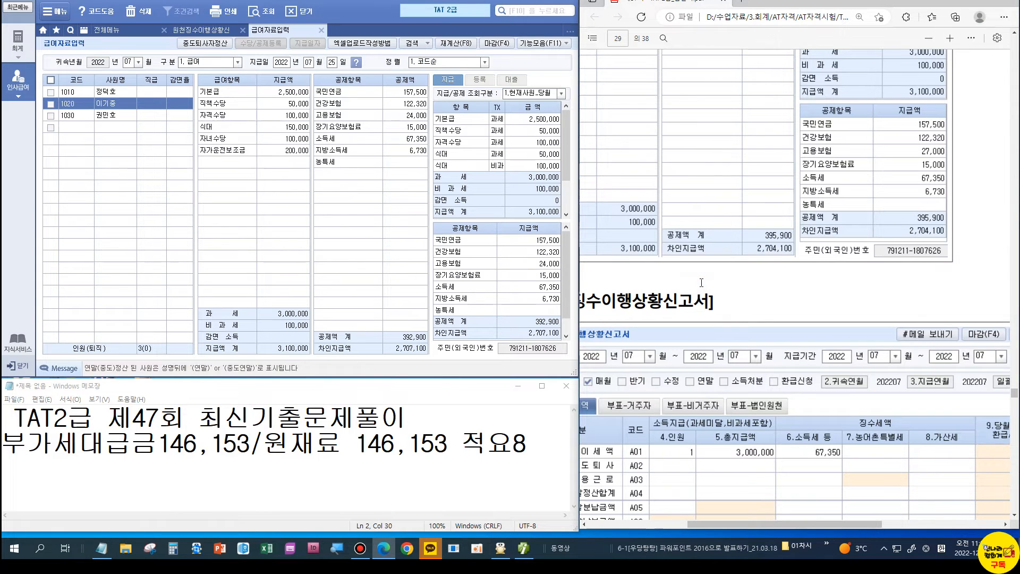
pyautogui.scroll(-6, 701, 282)
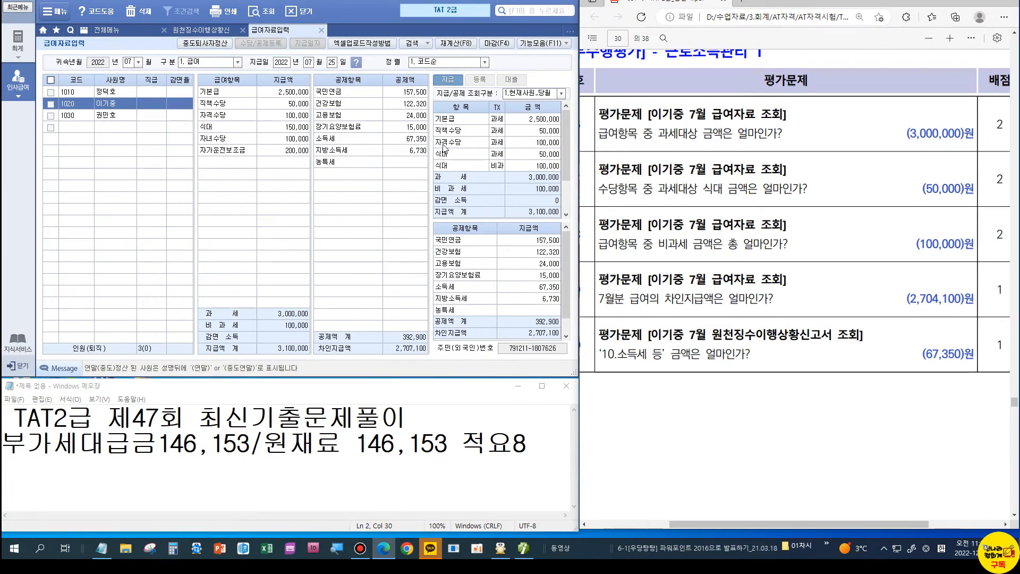
pyautogui.scroll(-10, 837, 232)
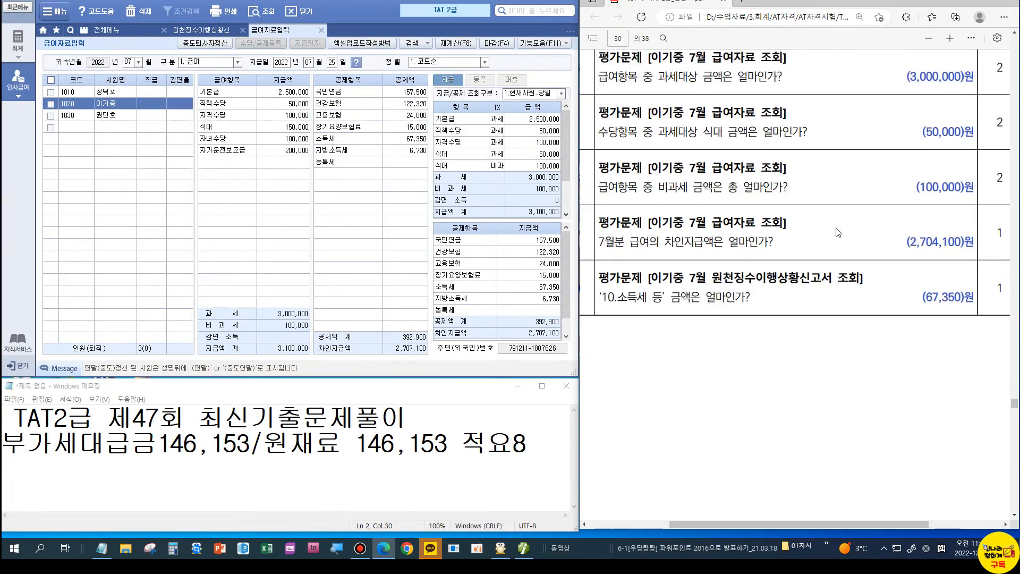
pyautogui.scroll(-4, 838, 233)
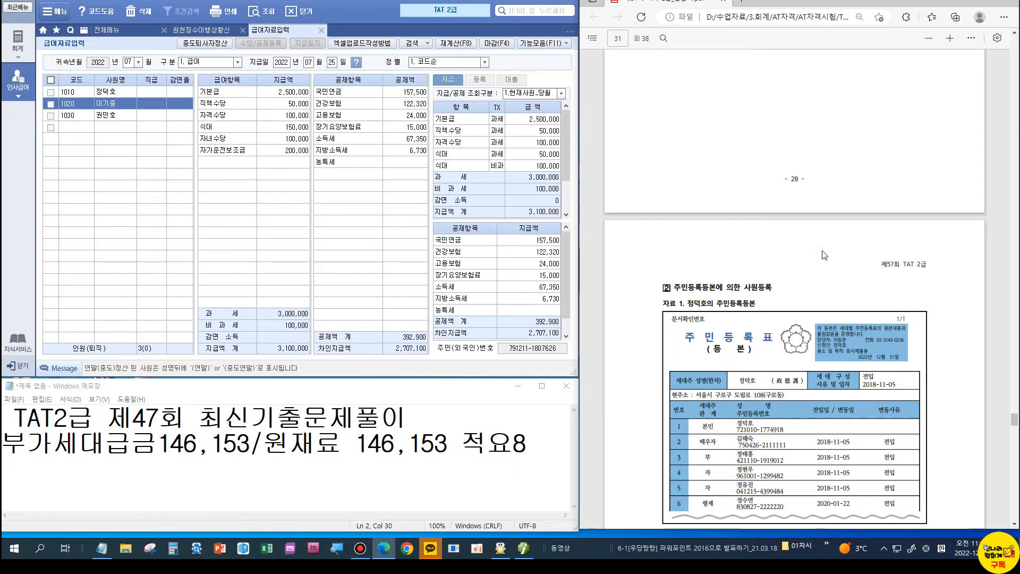
# Step: Close the 급여자료입력 payroll entry screen and confirm
pyautogui.scroll(-5, 824, 255)
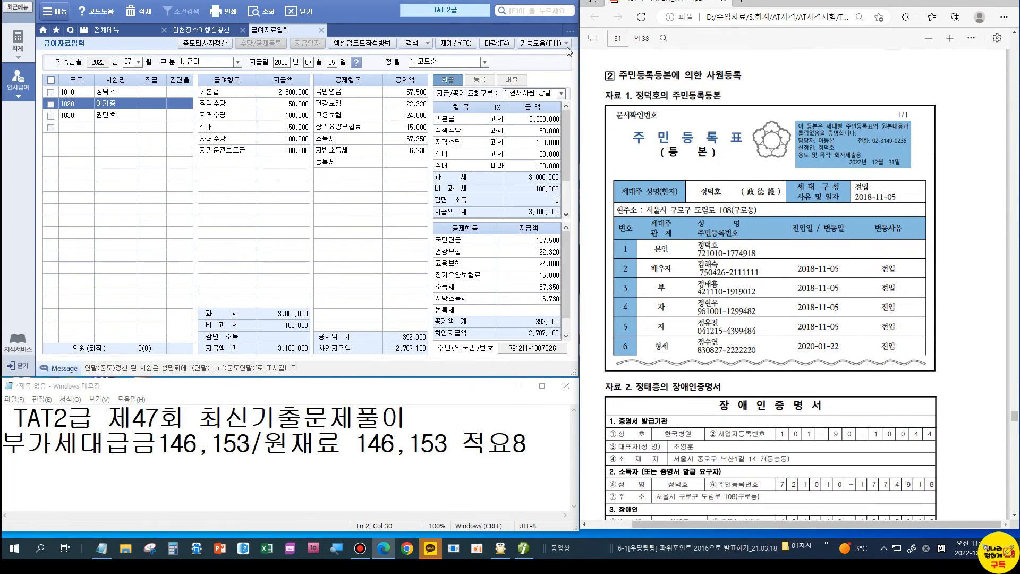
pyautogui.click(531, 154)
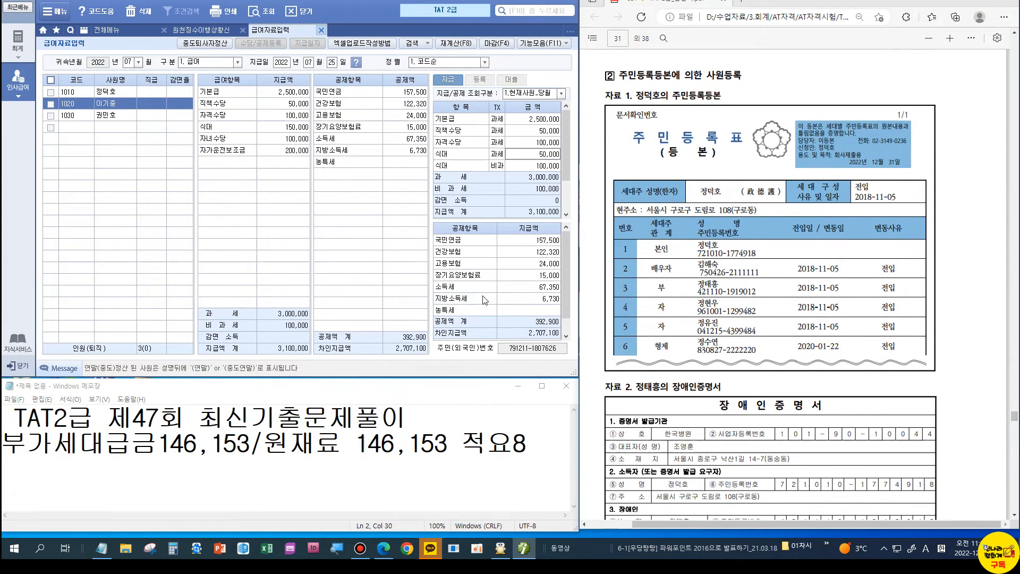
pyautogui.press('Escape')
pyautogui.press('Return')
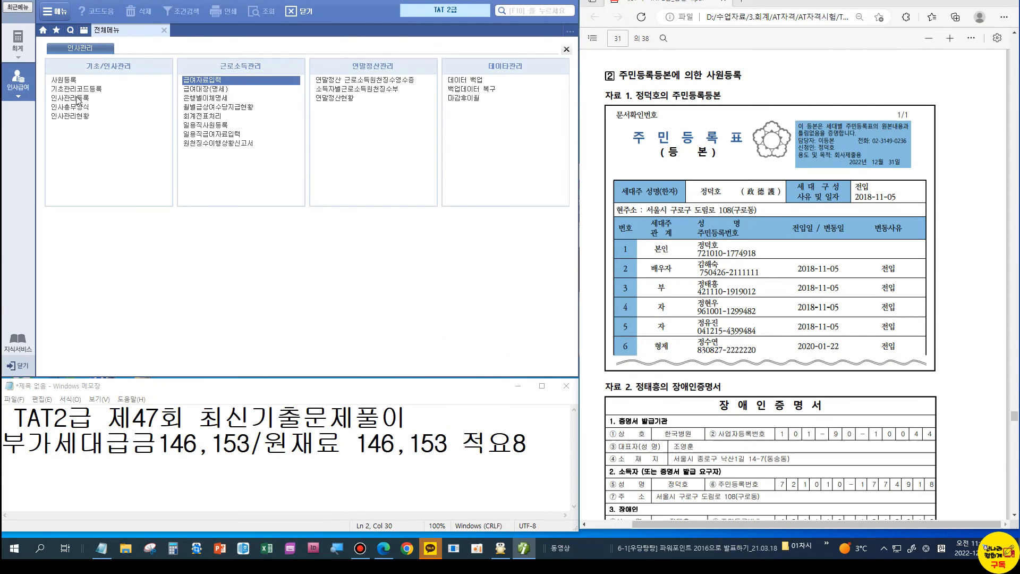
# Step: Open 사원등록 on employee 1010's record with its dependents grid
pyautogui.click(61, 78)
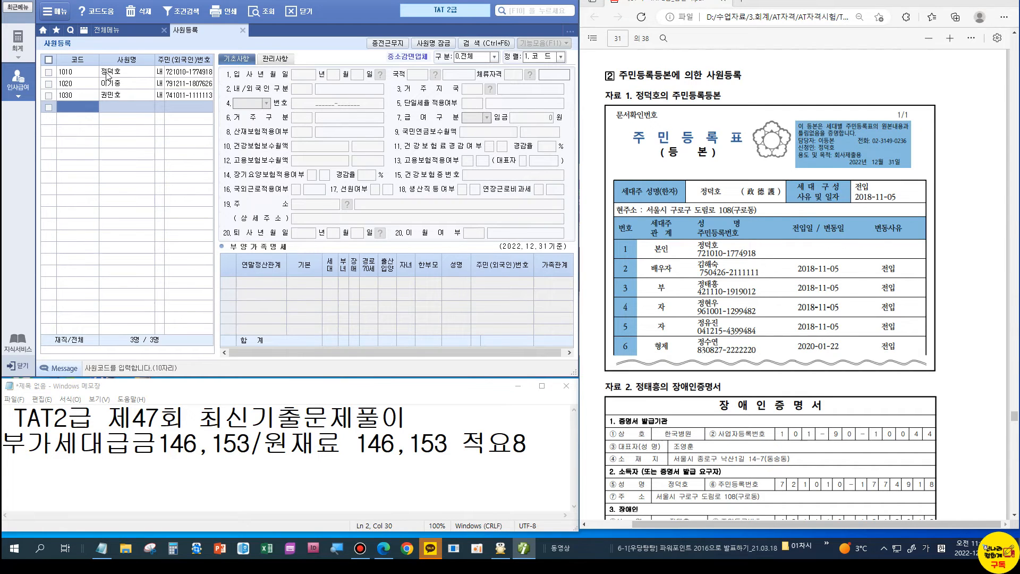
pyautogui.click(107, 74)
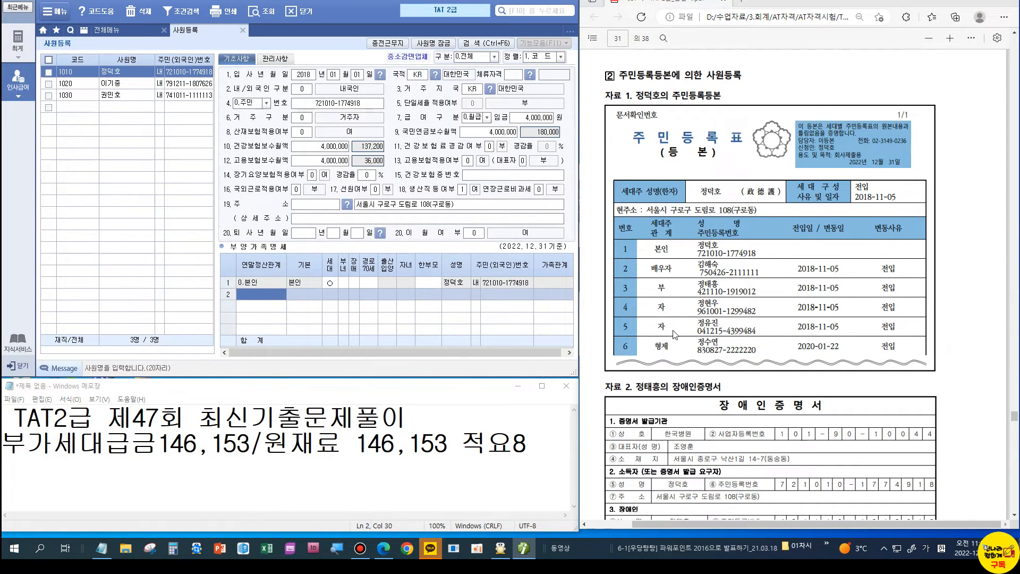
pyautogui.scroll(-3, 673, 333)
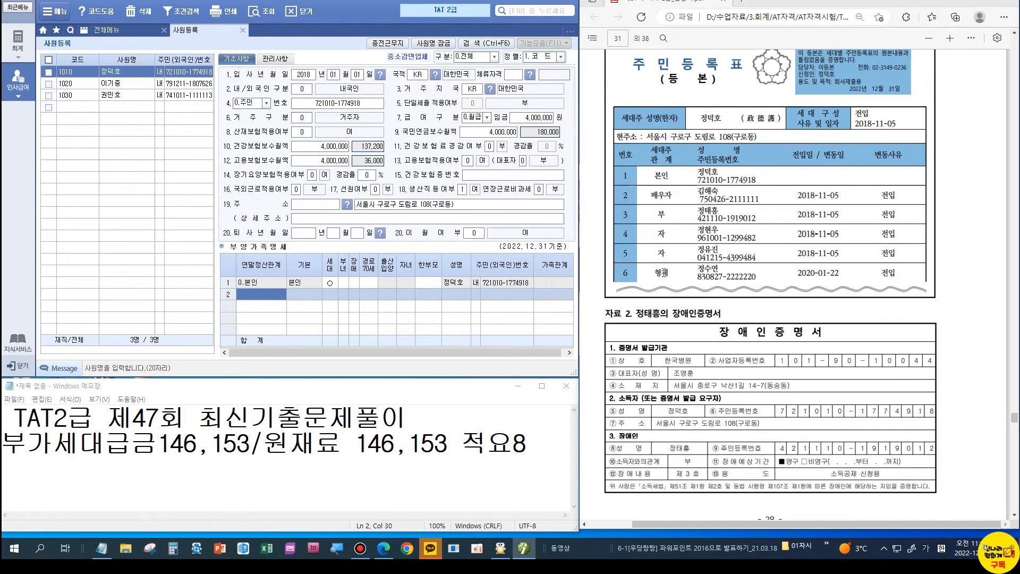
# Step: Add row 2 as 3.배우자 with the spouse's name and resident number
pyautogui.doubleClick(272, 295)
pyautogui.click(259, 150)
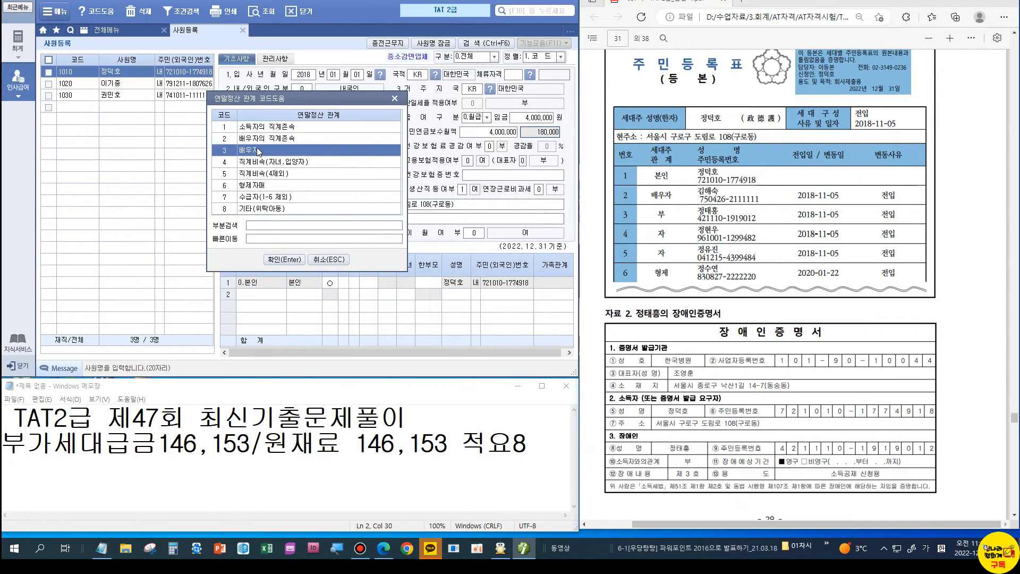
pyautogui.press('Return')
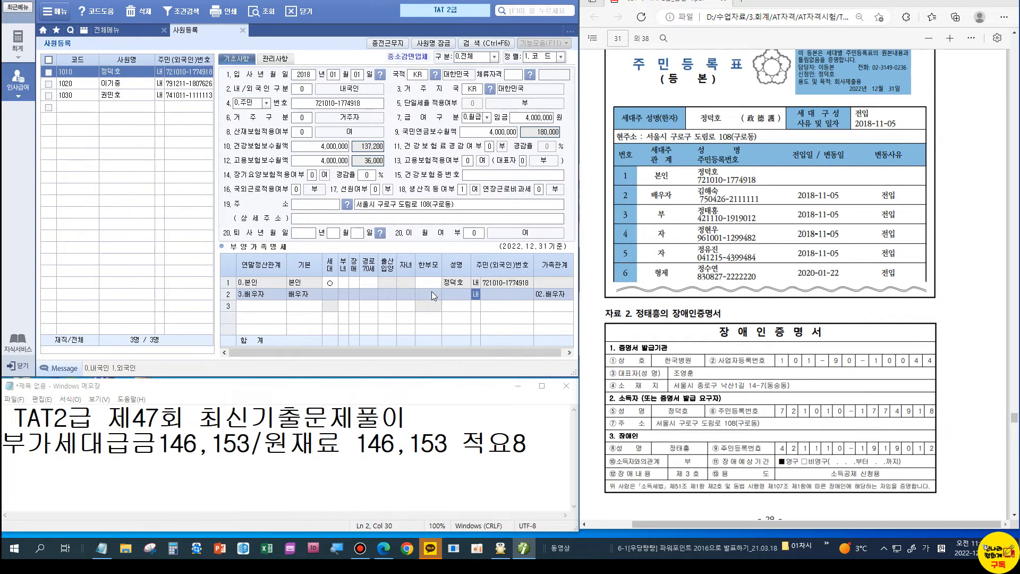
pyautogui.press('Left')
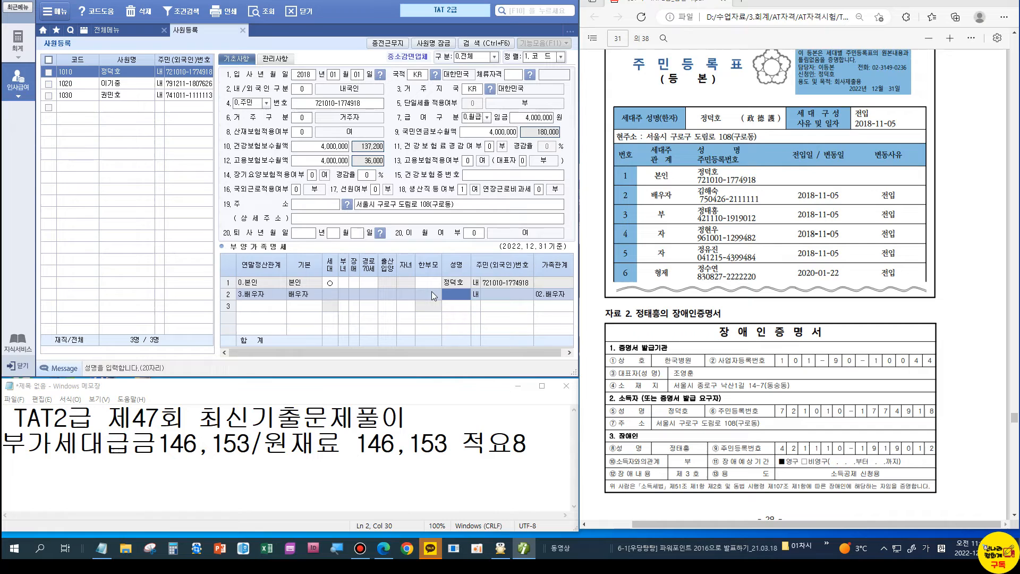
pyautogui.press('Return')
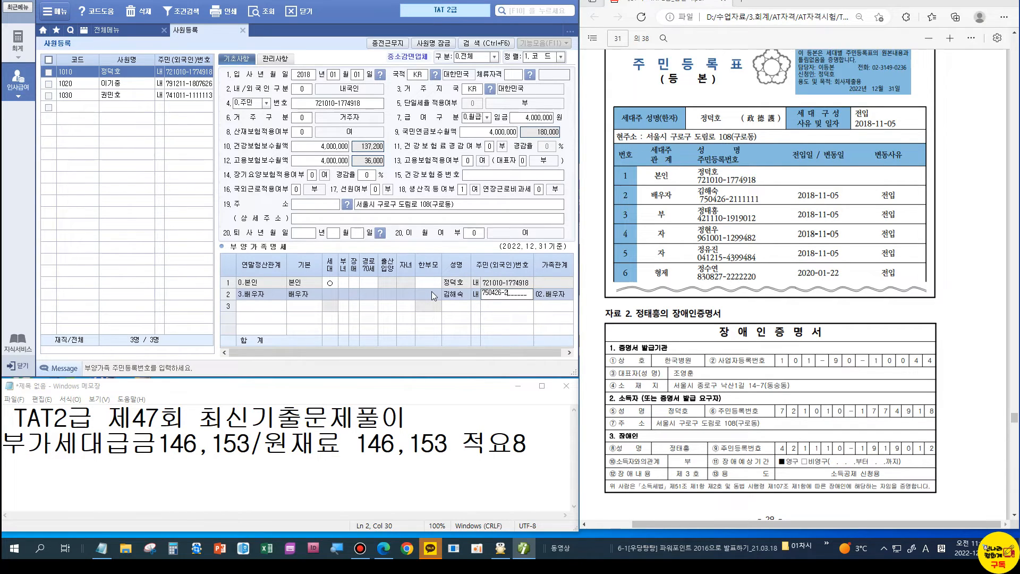
pyautogui.press('Return')
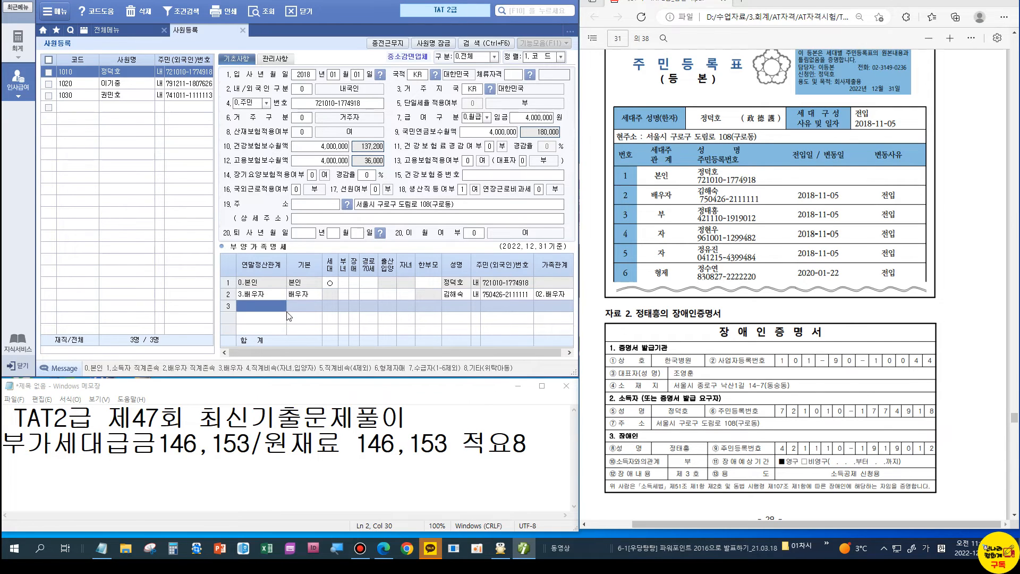
# Step: Add row 3 as 1.직계존속 with the father's name and resident number
pyautogui.doubleClick(277, 309)
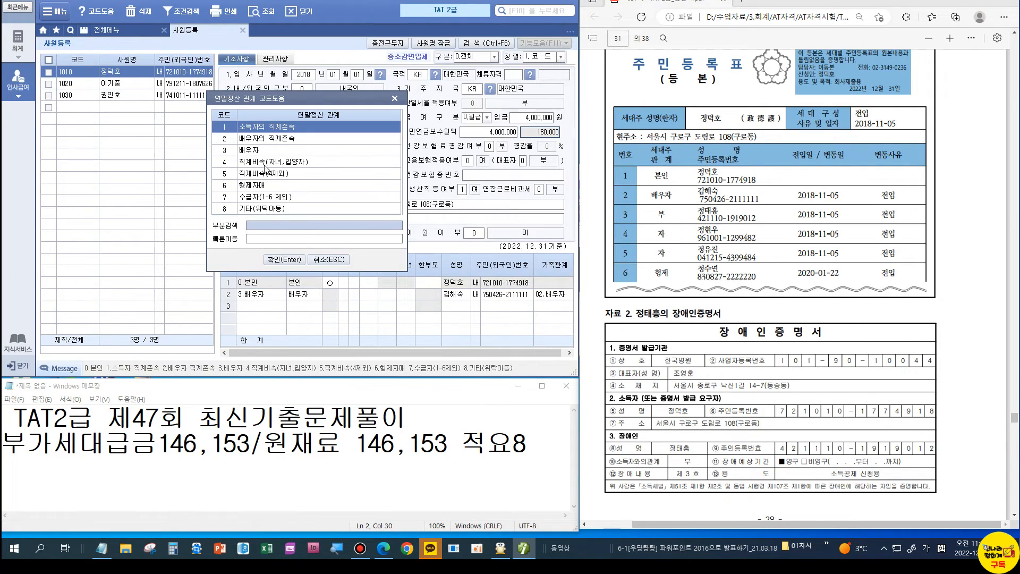
pyautogui.click(268, 130)
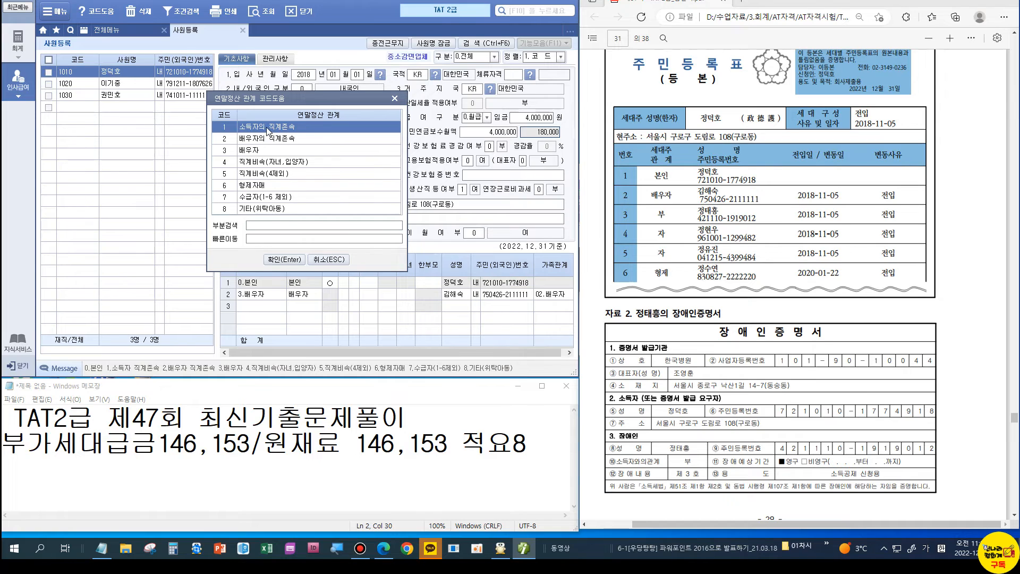
pyautogui.doubleClick(269, 130)
pyautogui.press('Return')
pyautogui.press('Return')
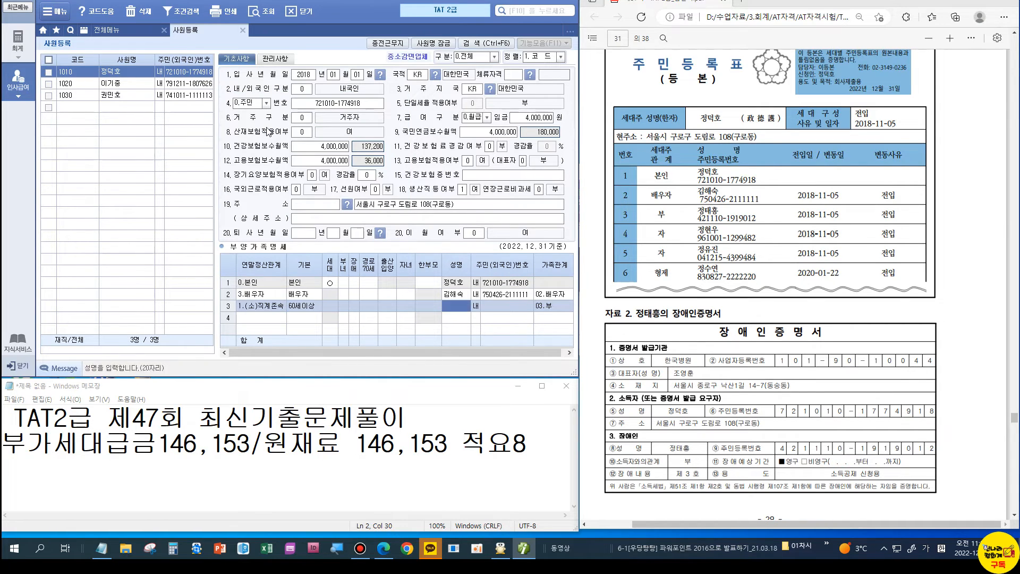
pyautogui.press('Left')
pyautogui.press('Return')
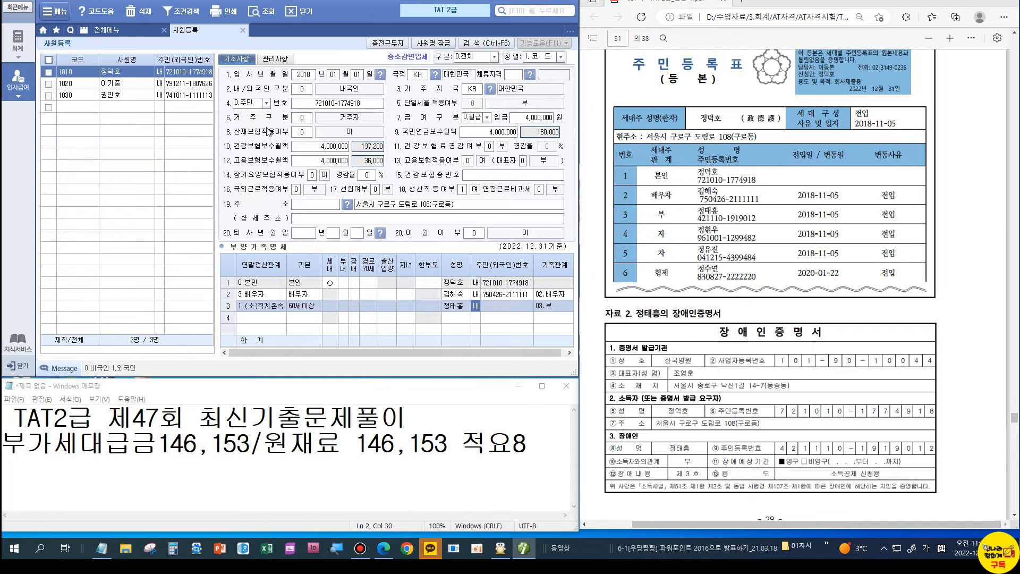
pyautogui.keyDown('ctrl'); pyautogui.scroll(5, 685, 183); pyautogui.keyUp('ctrl')
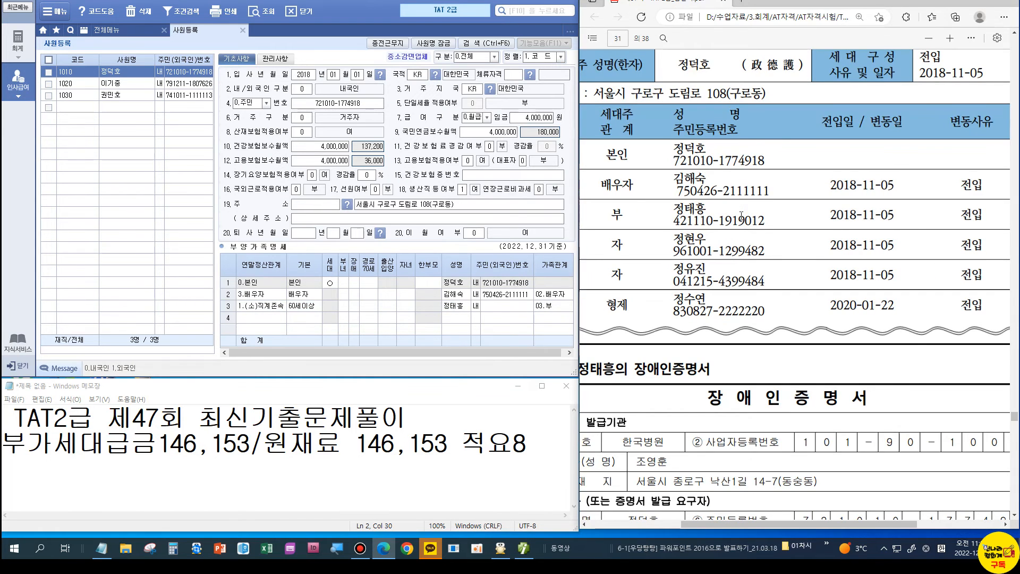
pyautogui.scroll(-5, 741, 216)
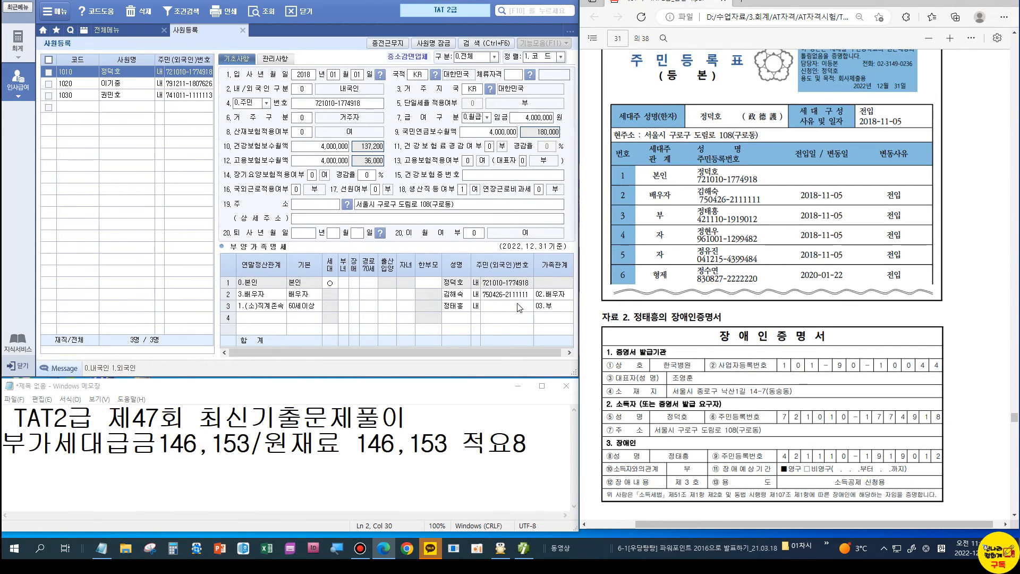
pyautogui.click(504, 308)
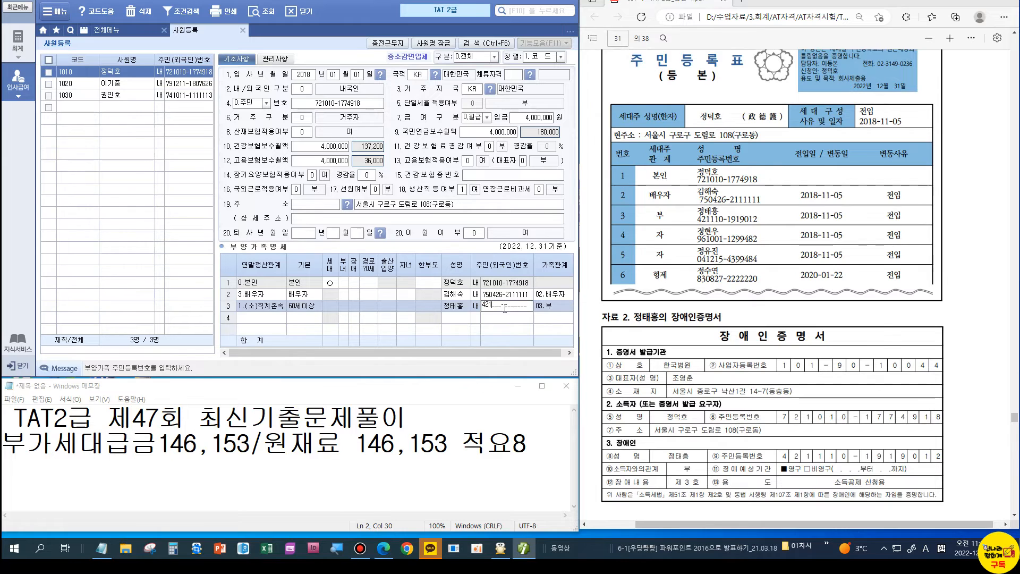
pyautogui.press('Return')
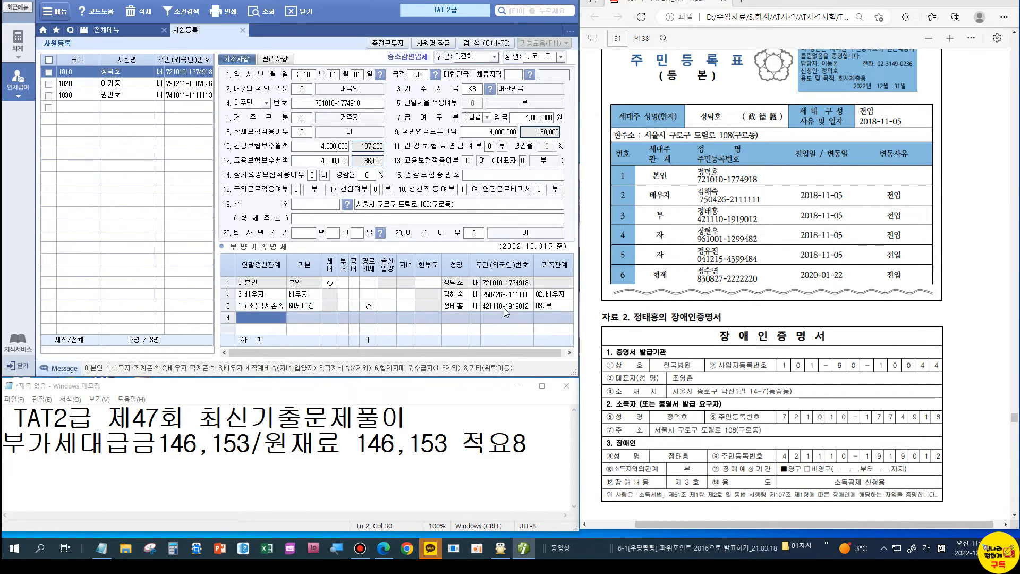
# Step: Add row 4 as 4.직계비속, aged 20 or under, with the first child's name and resident number
pyautogui.write('4')
pyautogui.press('Return')
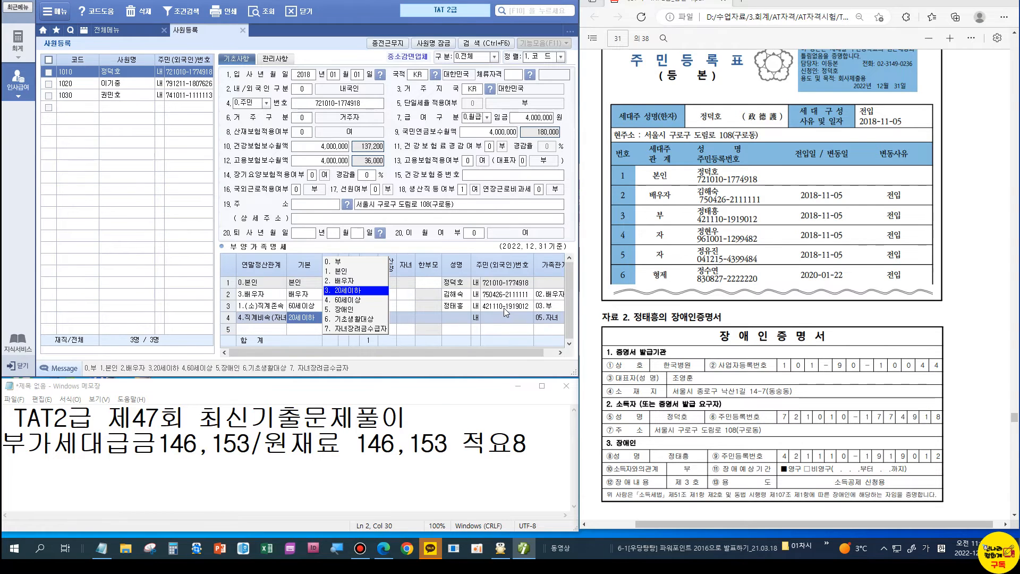
pyautogui.press('Return')
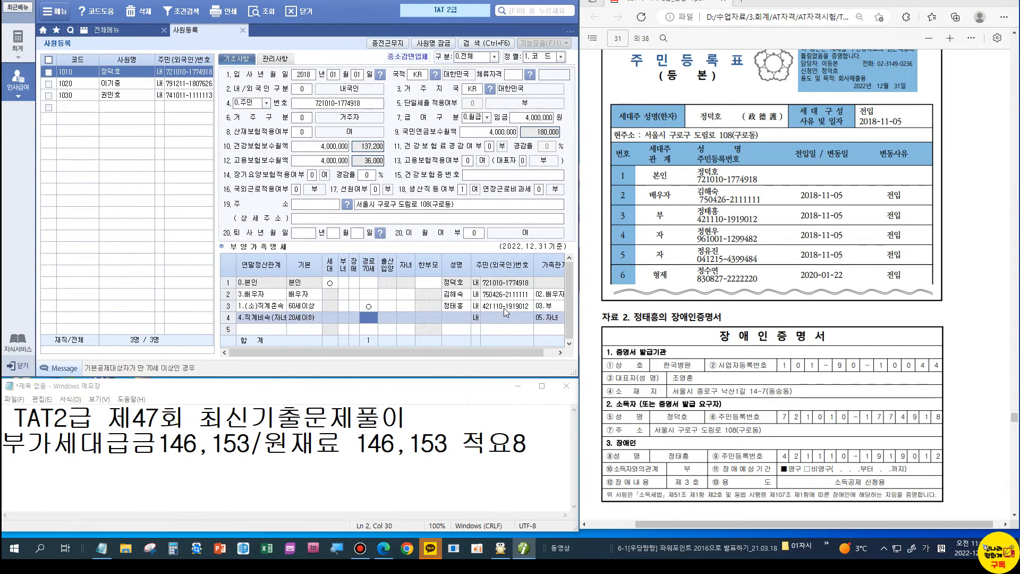
pyautogui.press('Return')
pyautogui.press('Return')
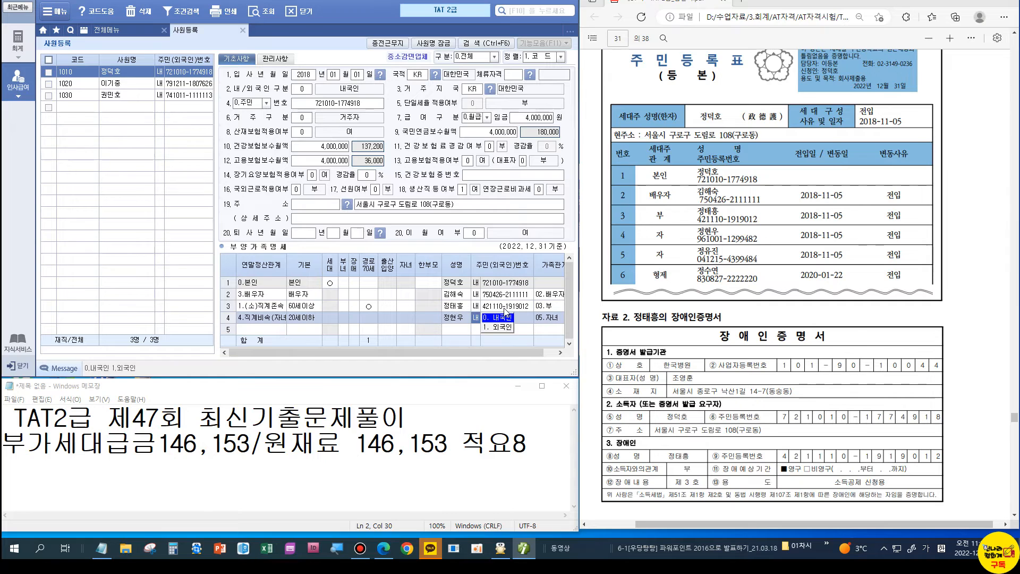
pyautogui.press('Return')
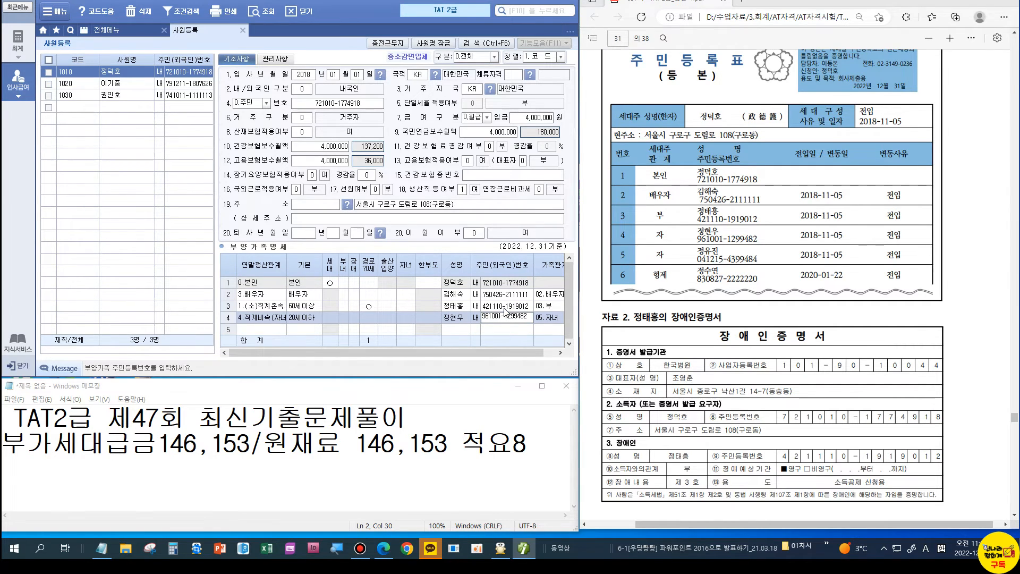
pyautogui.press('Return')
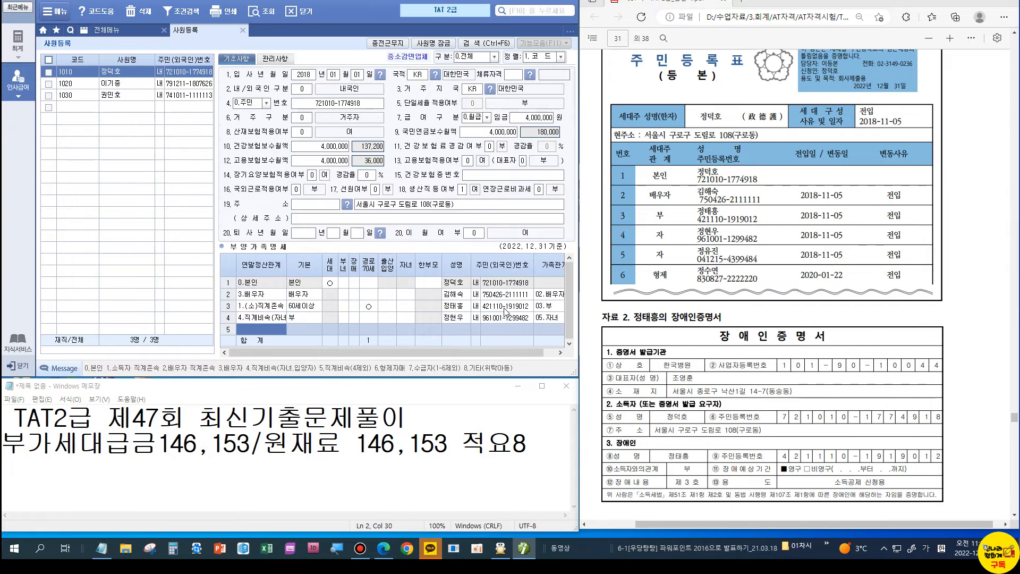
# Step: Add row 5 as 4.직계비속 with the second child's name and resident number
pyautogui.write('4.직계비속(자녀')
pyautogui.press('Return')
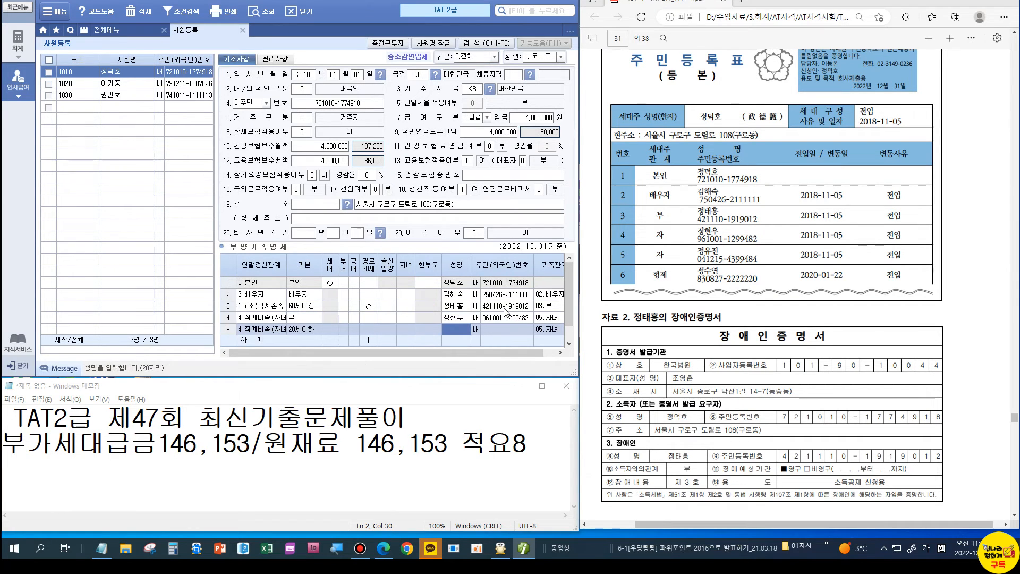
pyautogui.press('Return')
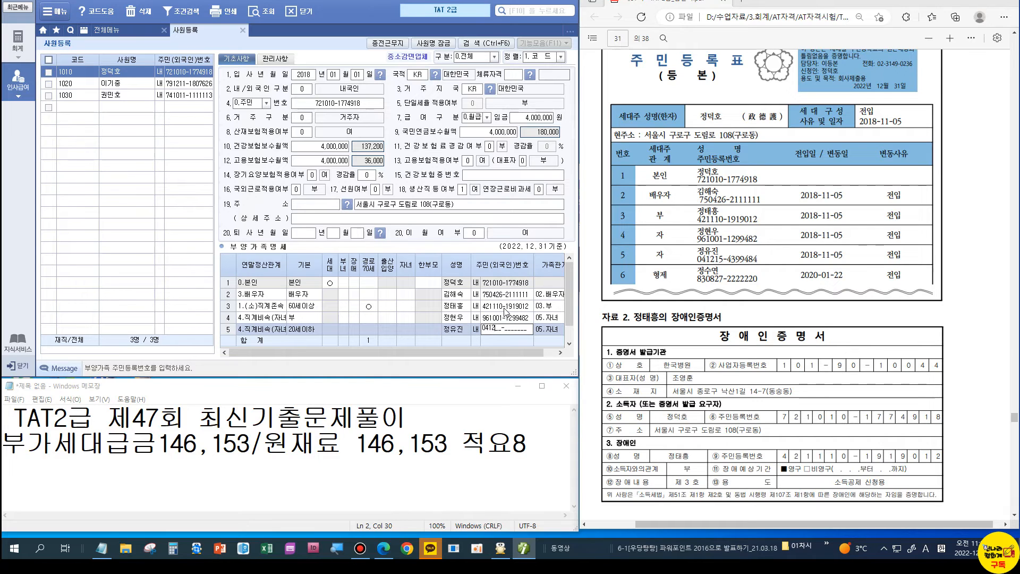
pyautogui.press('Return')
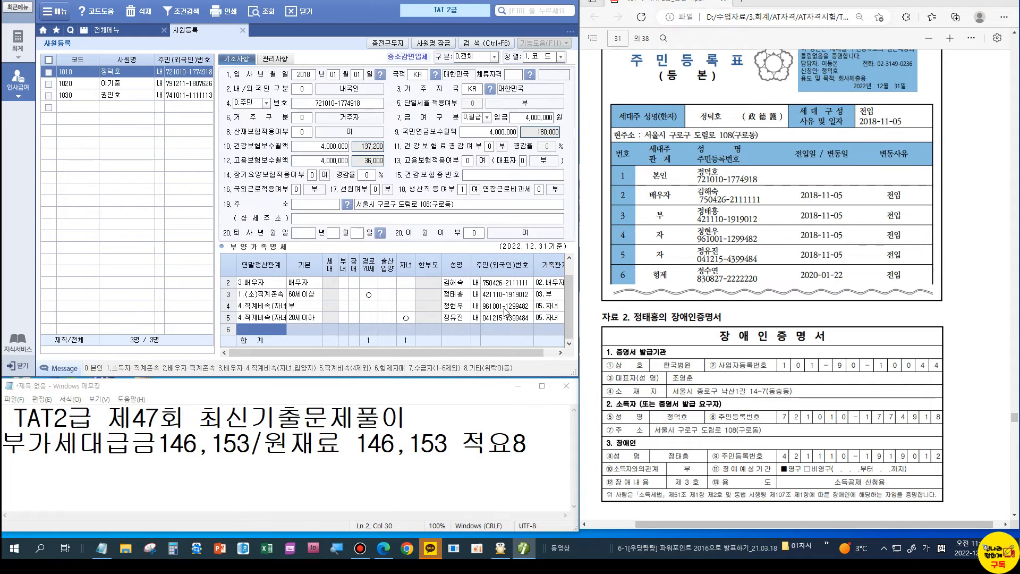
# Step: Add row 6 as the sister with her name and resident number, not deducted
pyautogui.write('6')
pyautogui.press('Return')
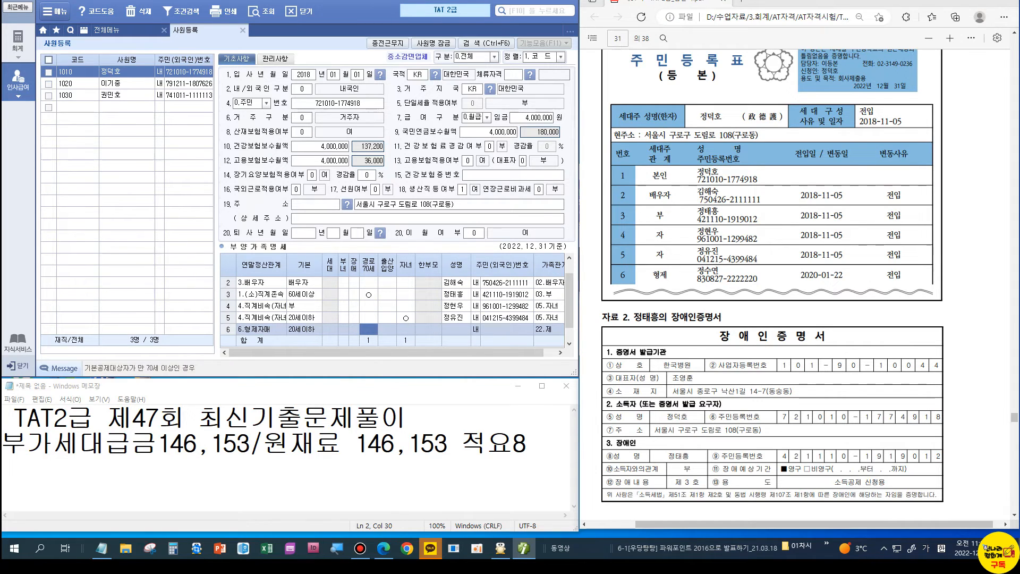
pyautogui.press('Return')
pyautogui.press('Return')
pyautogui.press('Return')
pyautogui.press('Return')
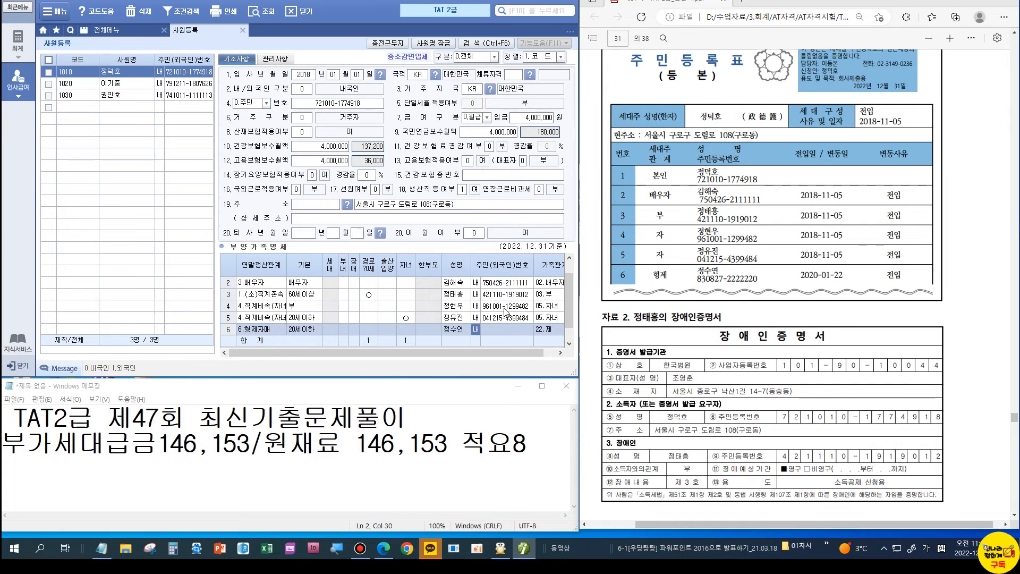
pyautogui.press('Return')
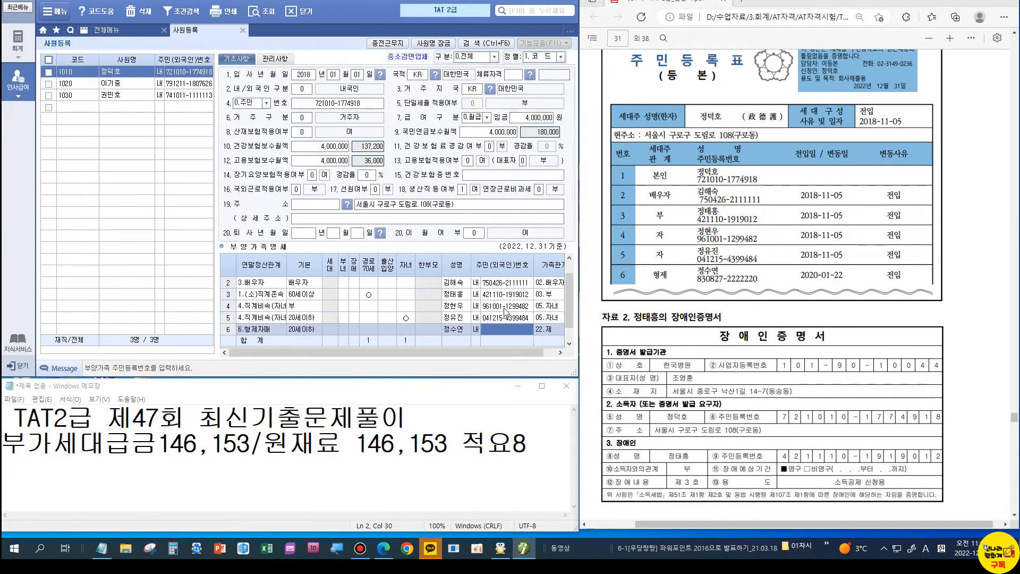
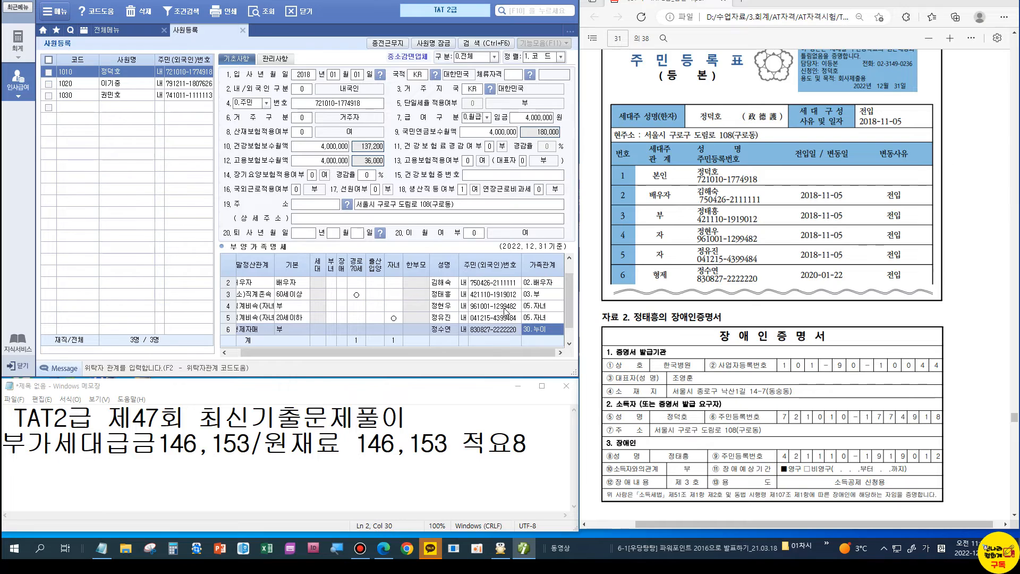
pyautogui.press('Return')
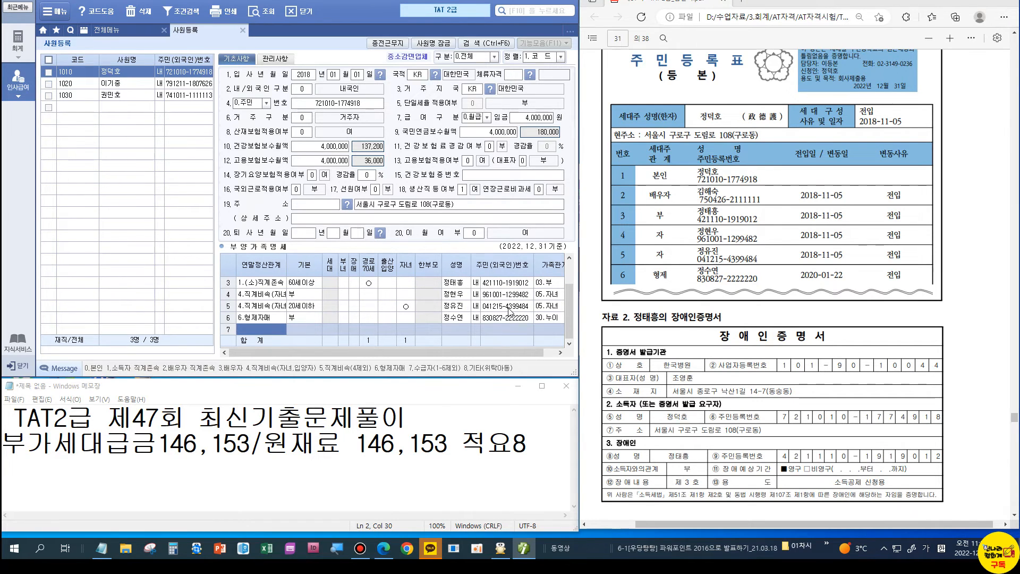
pyautogui.scroll(-3, 765, 298)
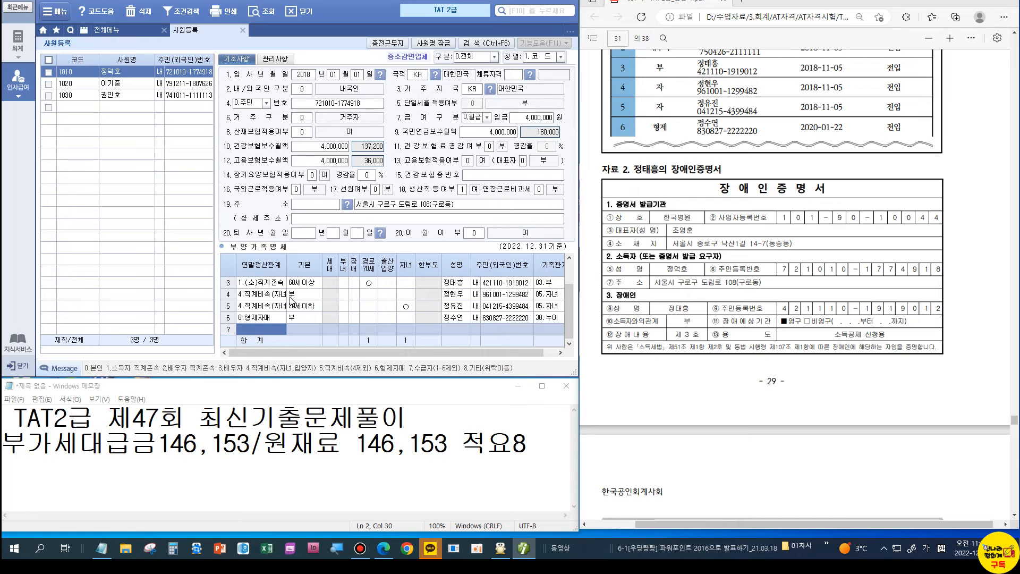
# Step: Give the father's row disability code 1 and change 기본 to 5.장애인
pyautogui.click(292, 295)
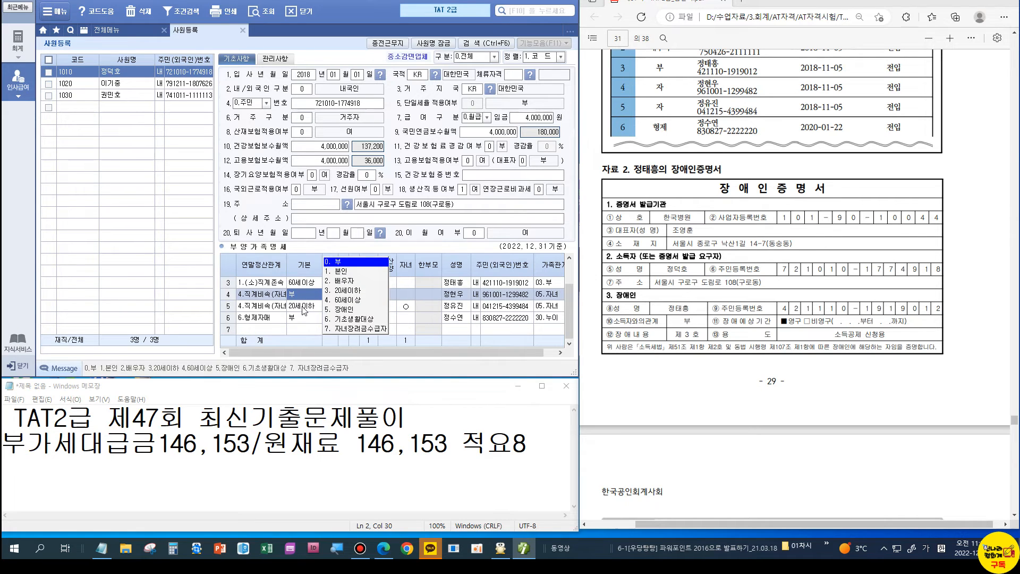
pyautogui.scroll(2, 304, 311)
pyautogui.click(304, 307)
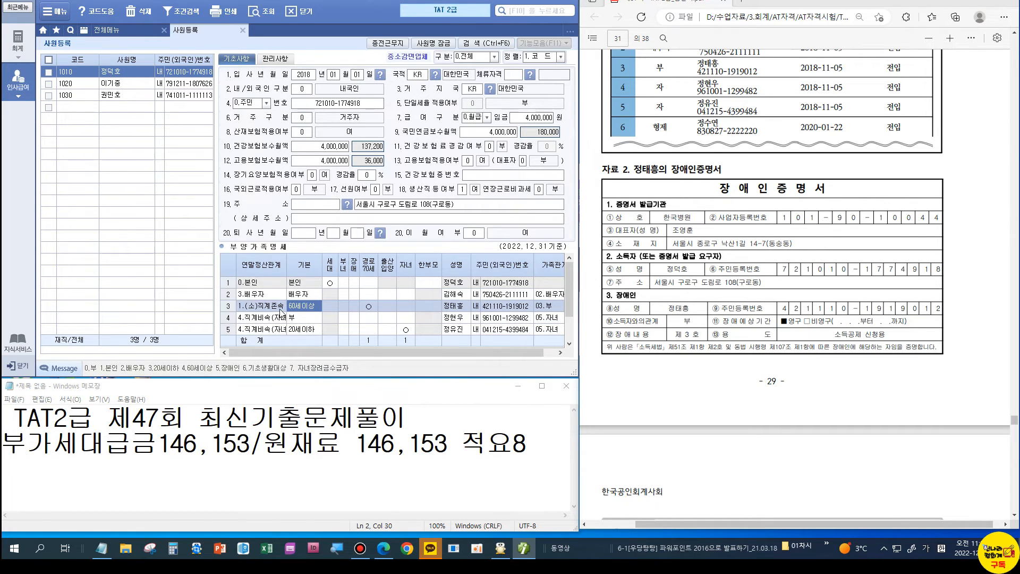
pyautogui.click(353, 305)
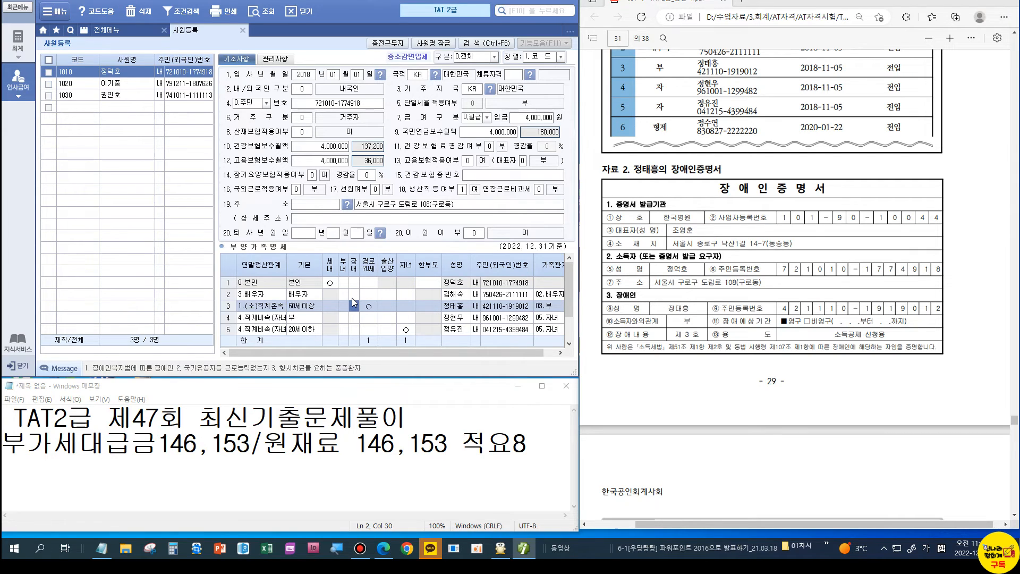
pyautogui.write('1')
pyautogui.press('Return')
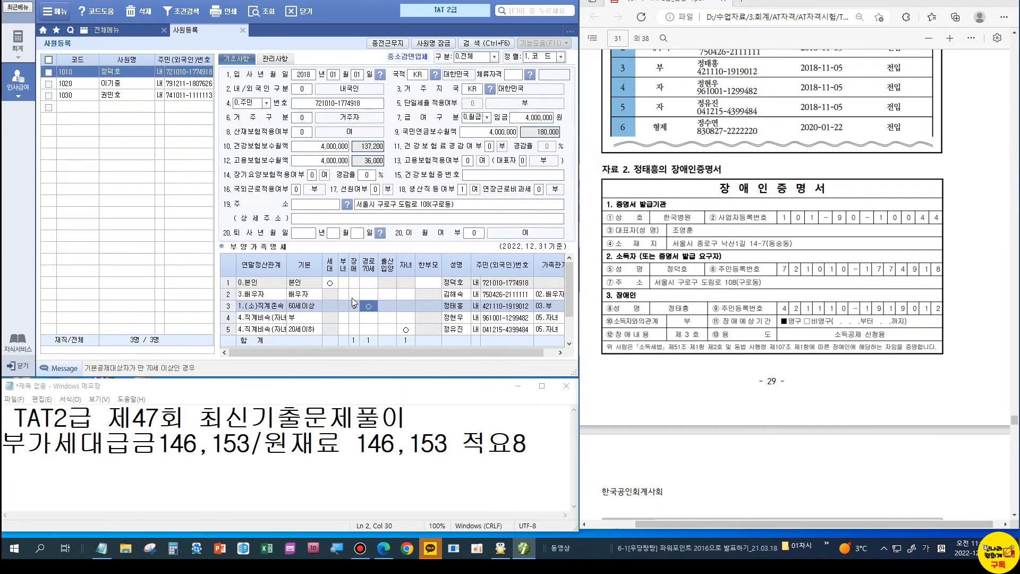
pyautogui.click(298, 308)
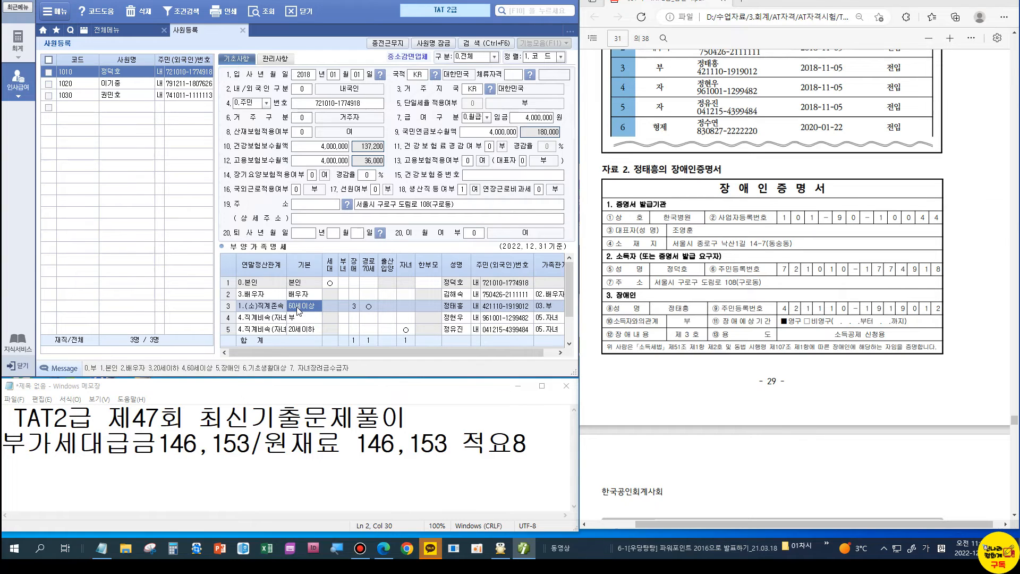
pyautogui.write('5')
pyautogui.press('Return')
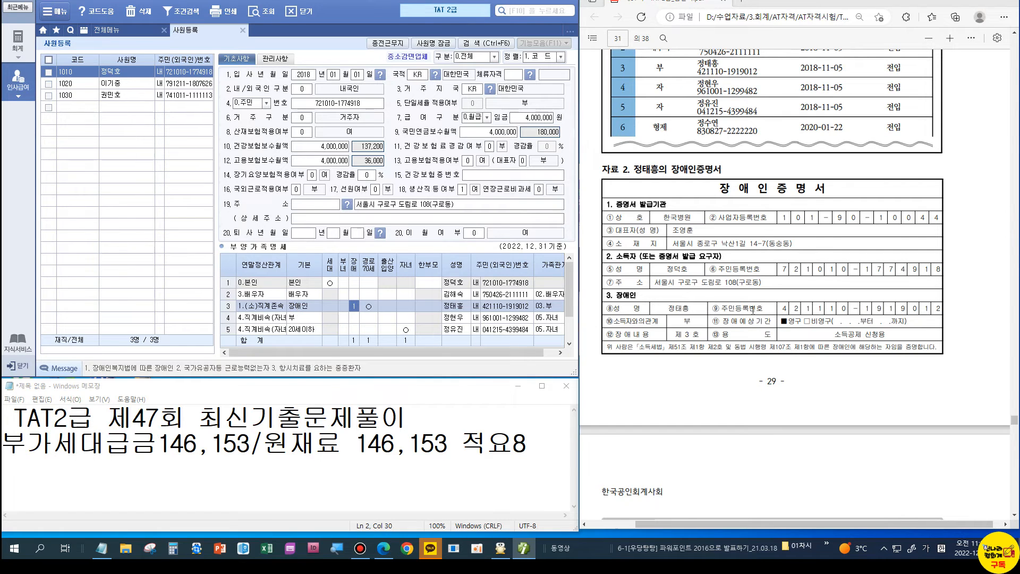
pyautogui.scroll(-5, 752, 310)
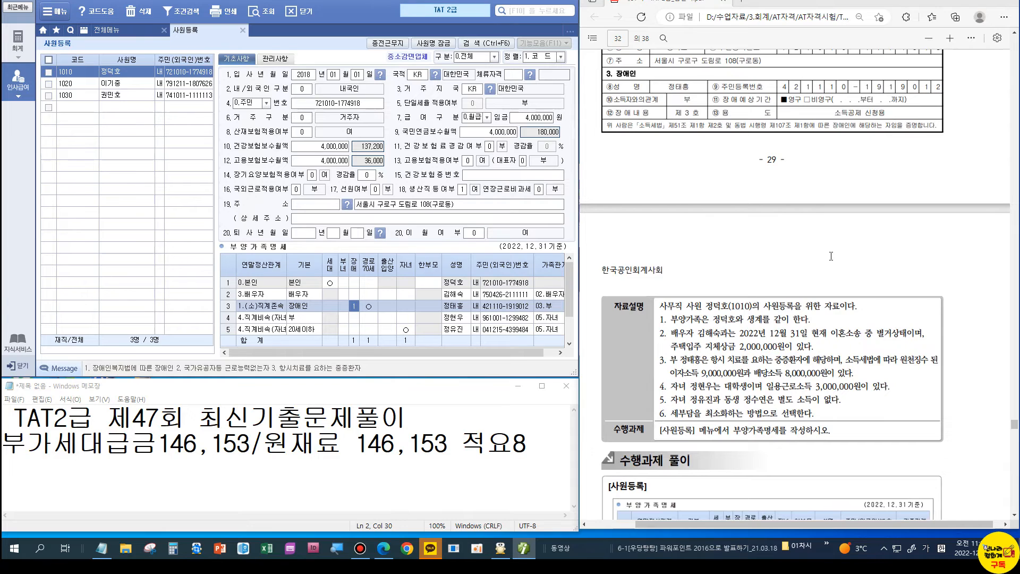
# Step: Check the father's disability entry against the answer key's 수행과제 풀이 dependents table
pyautogui.scroll(-2, 830, 256)
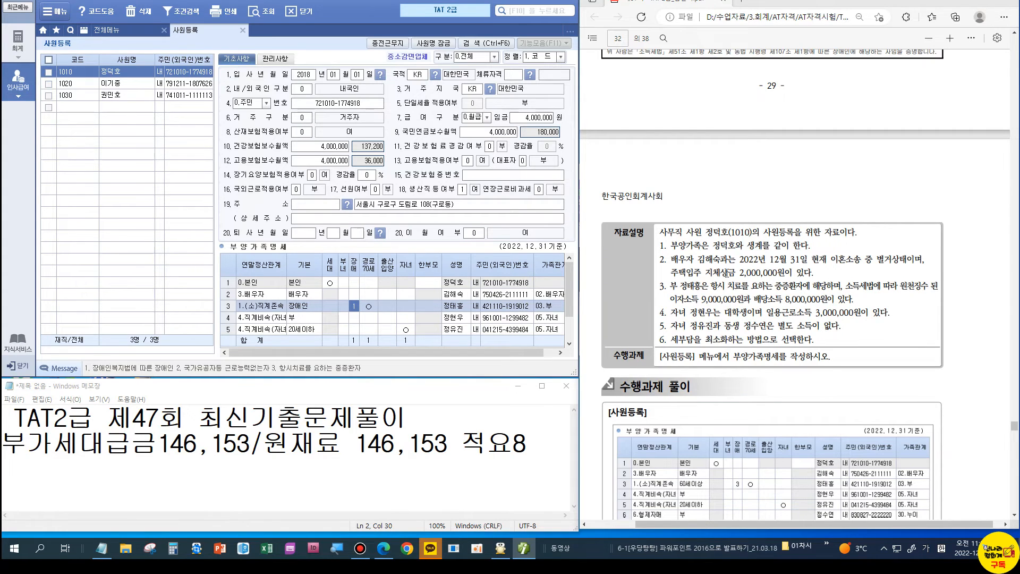
pyautogui.scroll(-4, 725, 273)
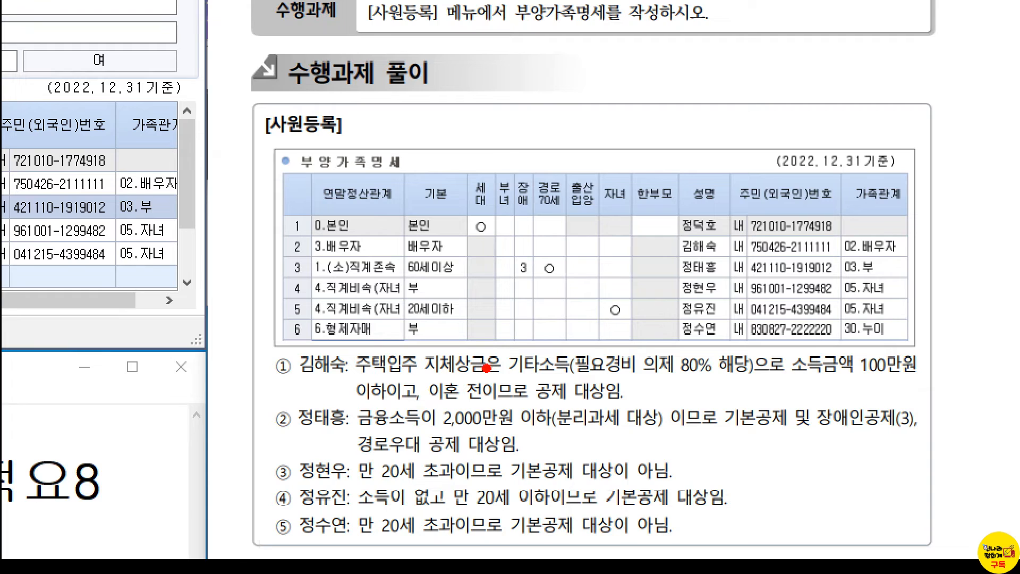
pyautogui.moveTo(643, 378); pyautogui.dragTo(710, 387)
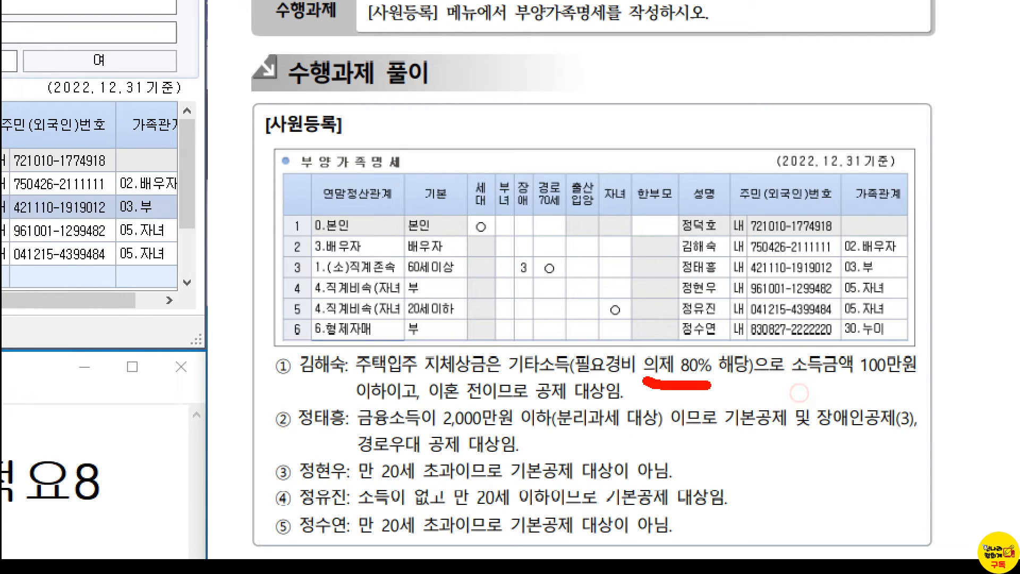
pyautogui.moveTo(694, 334); pyautogui.dragTo(740, 307)
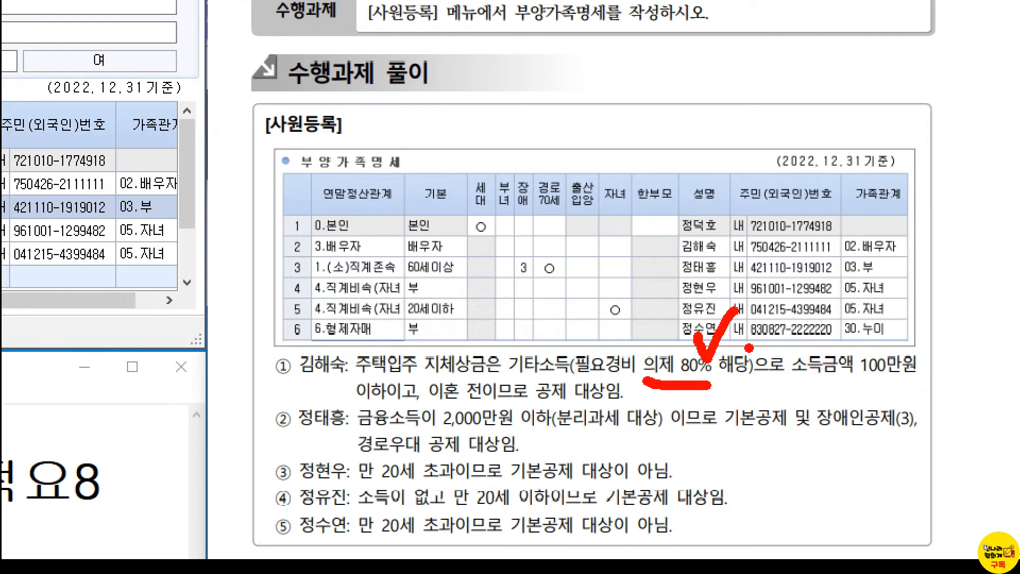
pyautogui.moveTo(359, 405); pyautogui.dragTo(402, 408)
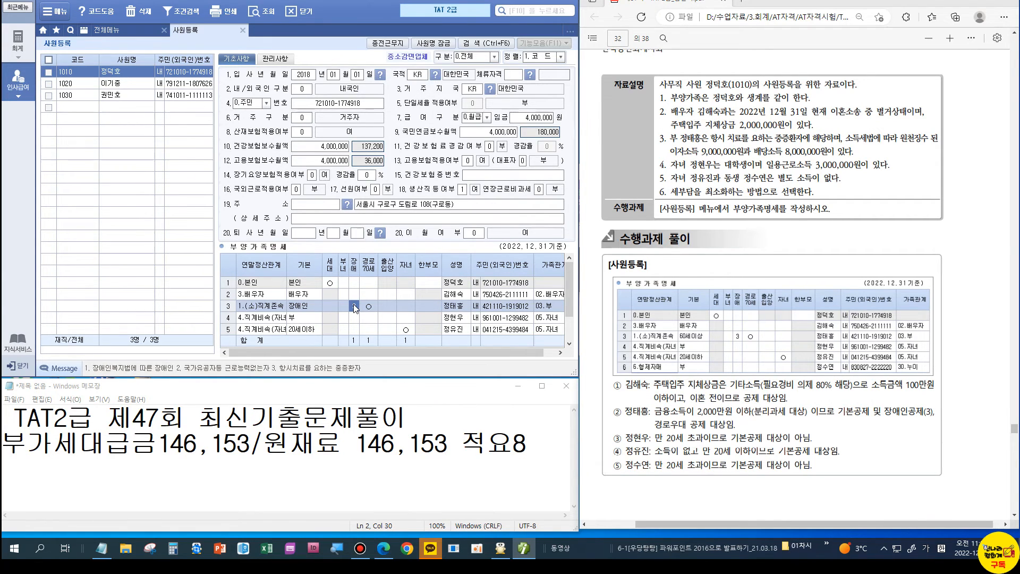
pyautogui.scroll(7, 687, 260)
pyautogui.doubleClick(686, 260)
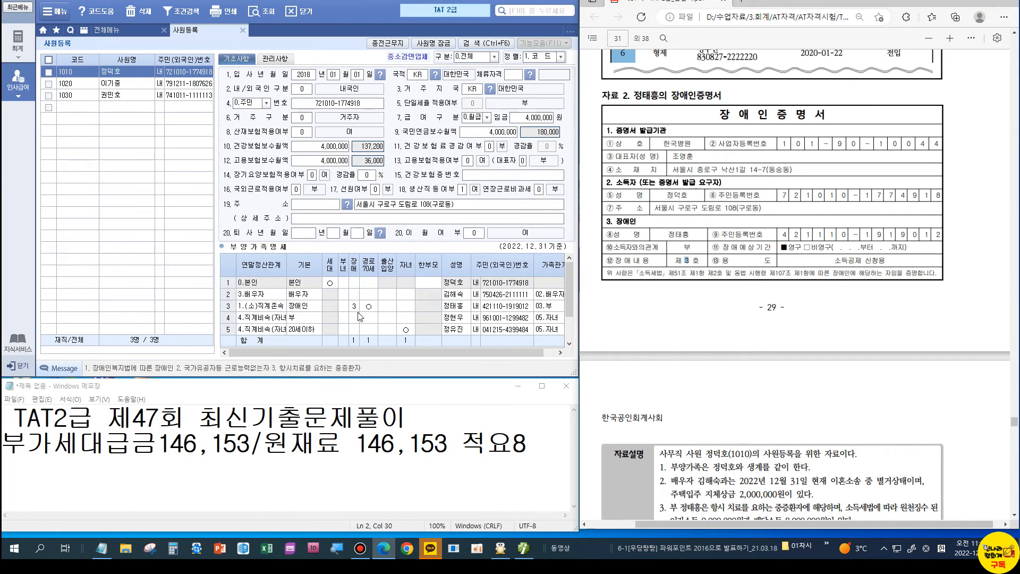
pyautogui.scroll(-5, 770, 398)
pyautogui.scroll(-3, 796, 365)
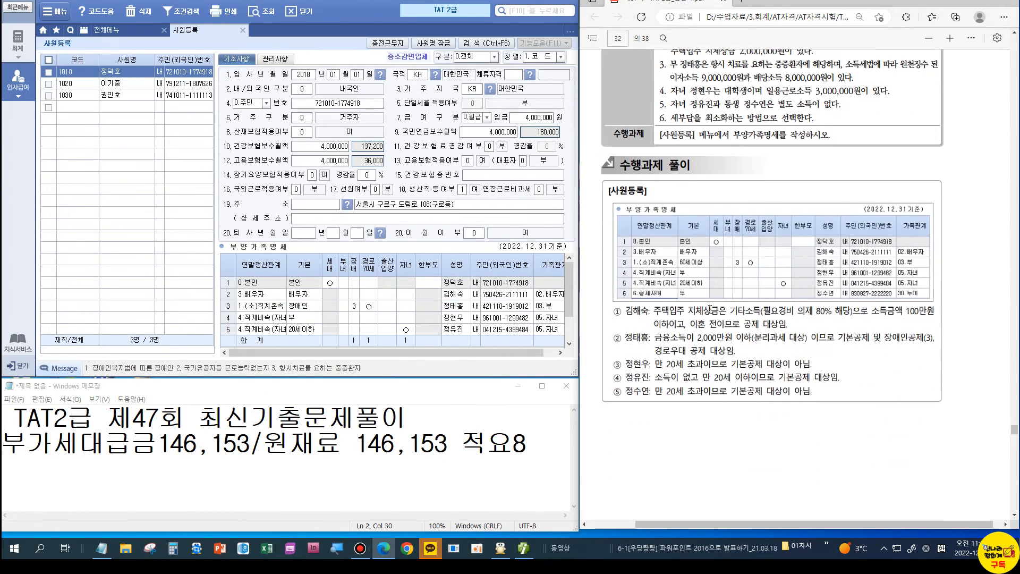
pyautogui.click(311, 308)
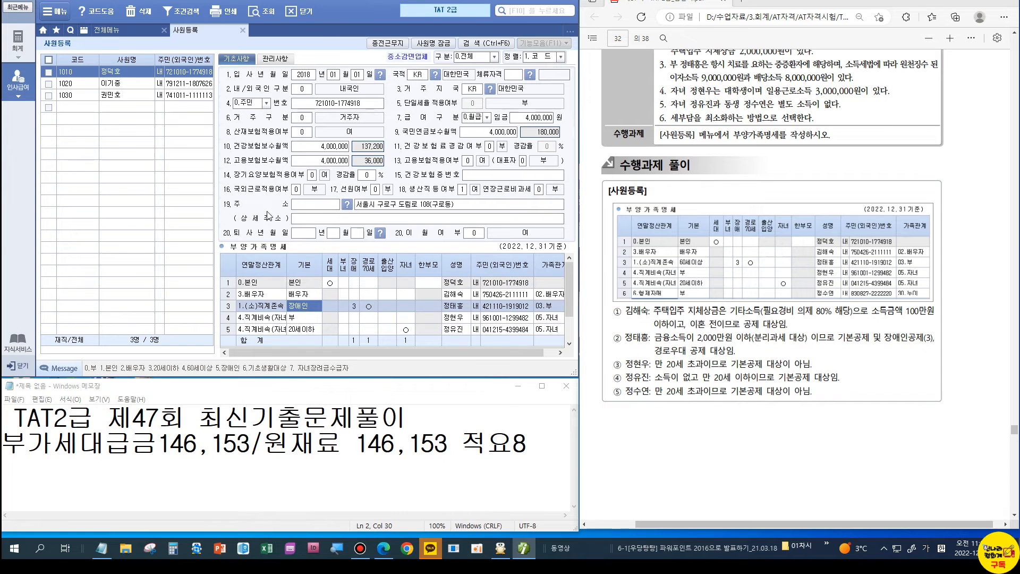
pyautogui.scroll(-3, 836, 315)
pyautogui.scroll(-3, 836, 314)
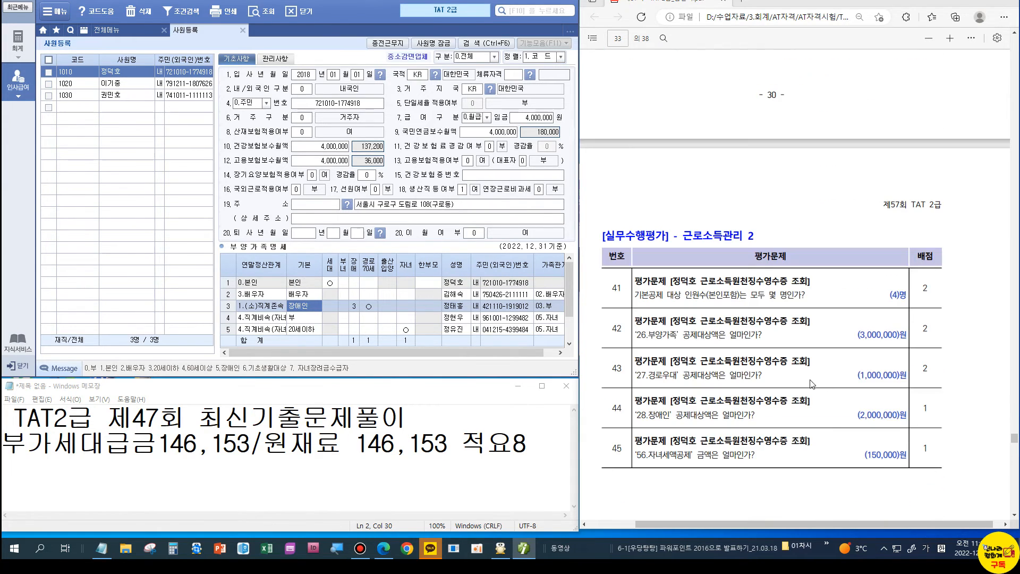
# Step: Close employee registration and load employee 1010 in 연말정산 근로소득원천징수영수증
pyautogui.click(243, 31)
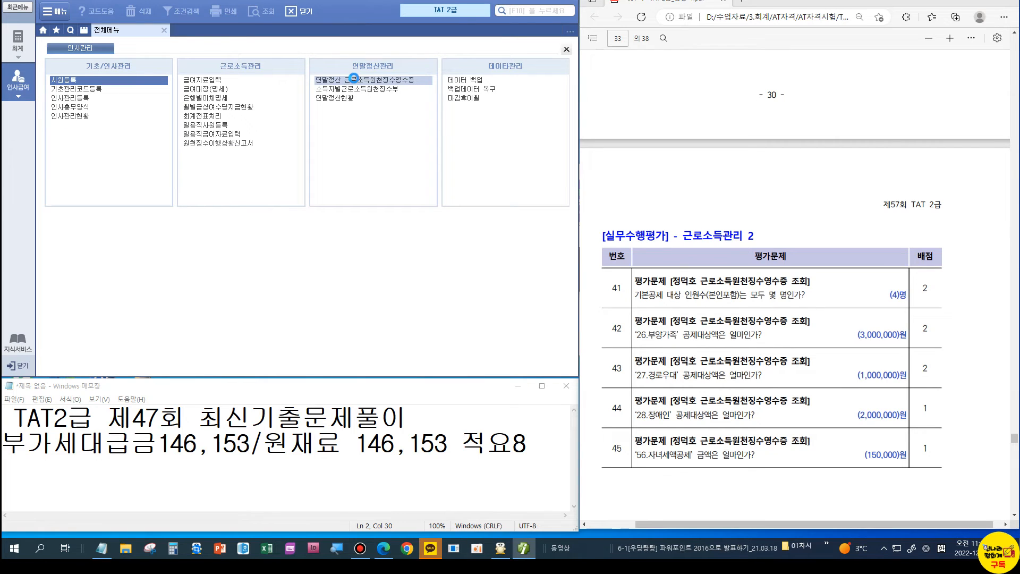
pyautogui.click(386, 88)
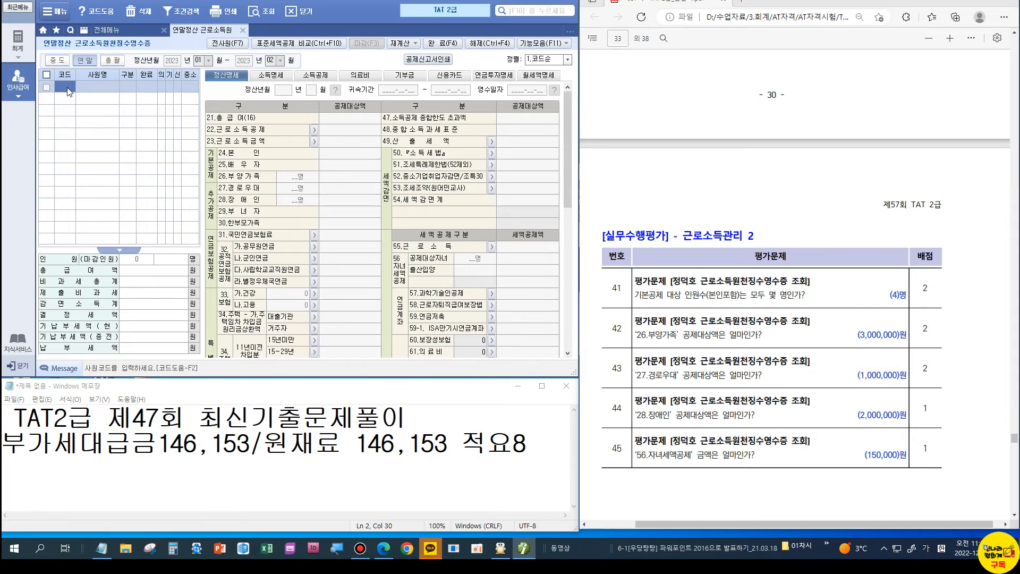
pyautogui.doubleClick(67, 92)
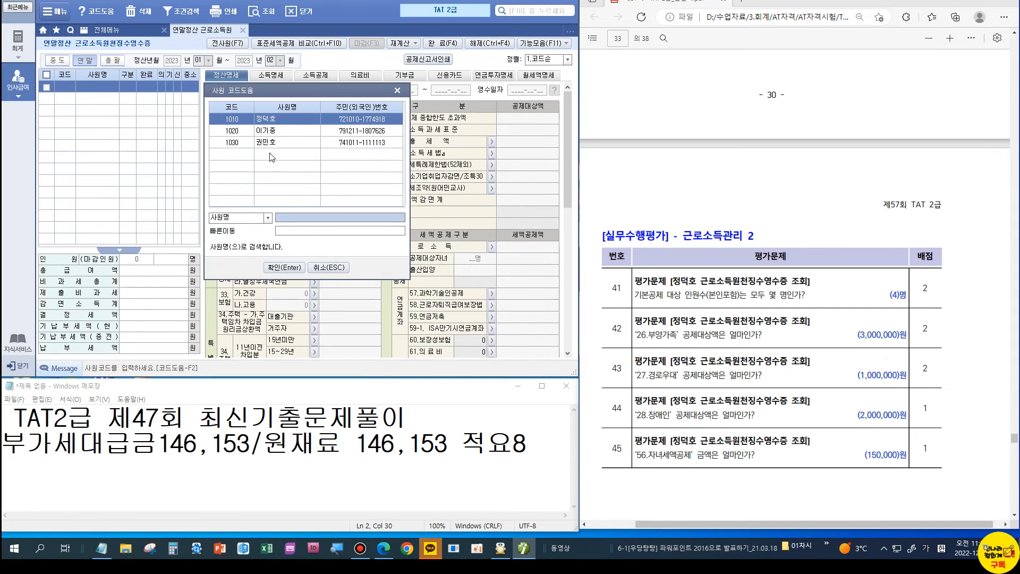
pyautogui.click(284, 267)
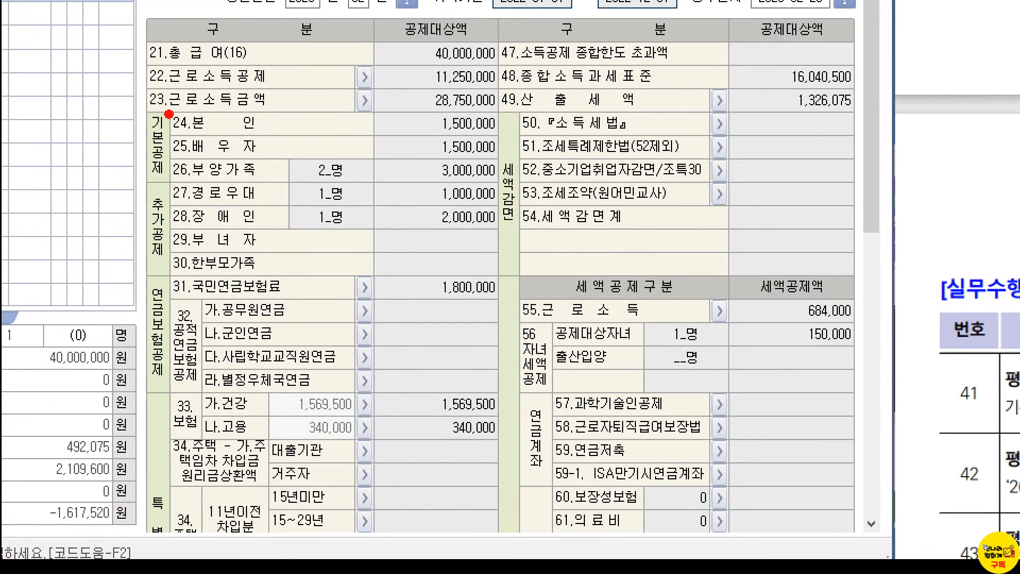
# Step: Review the 정산명세 totals, confirming the 150,000 child tax credit
pyautogui.moveTo(282, 111)
pyautogui.mouseDown()
pyautogui.moveTo(296, 132)
pyautogui.moveTo(335, 96)
pyautogui.mouseUp()
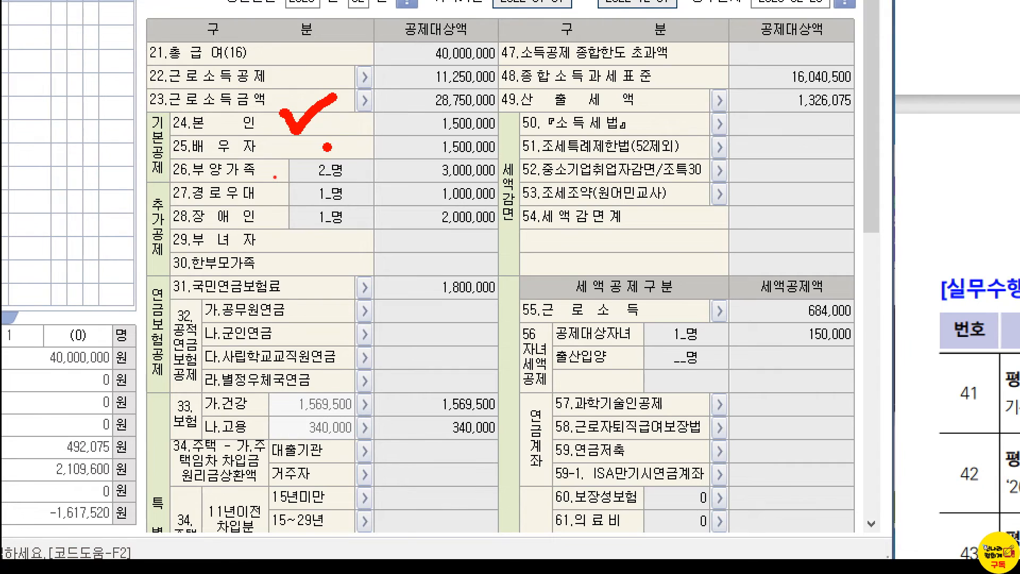
pyautogui.moveTo(331, 133); pyautogui.dragTo(379, 110)
pyautogui.moveTo(357, 160)
pyautogui.mouseDown()
pyautogui.moveTo(382, 165)
pyautogui.moveTo(403, 143)
pyautogui.moveTo(421, 175)
pyautogui.mouseUp()
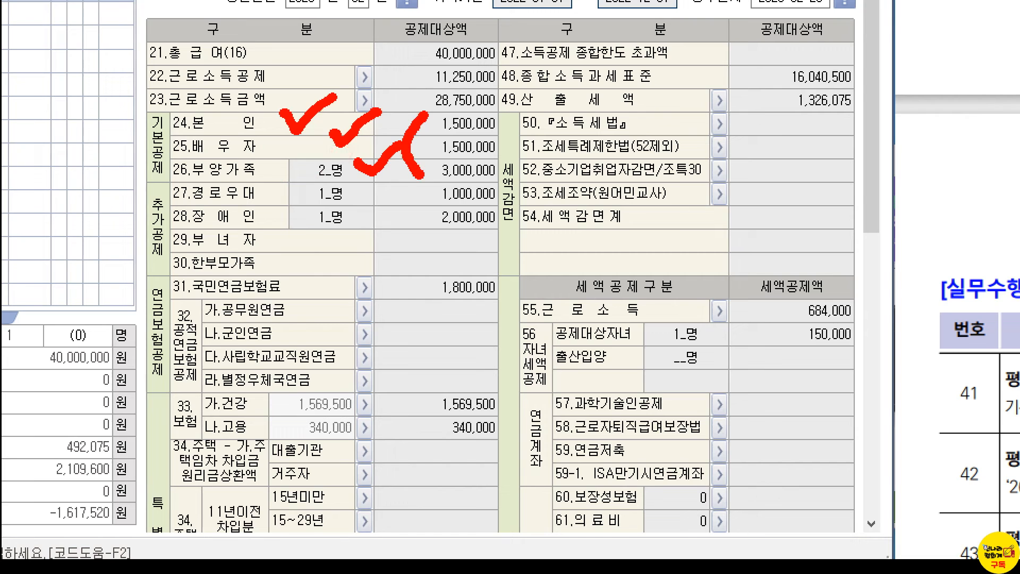
pyautogui.press('Escape')
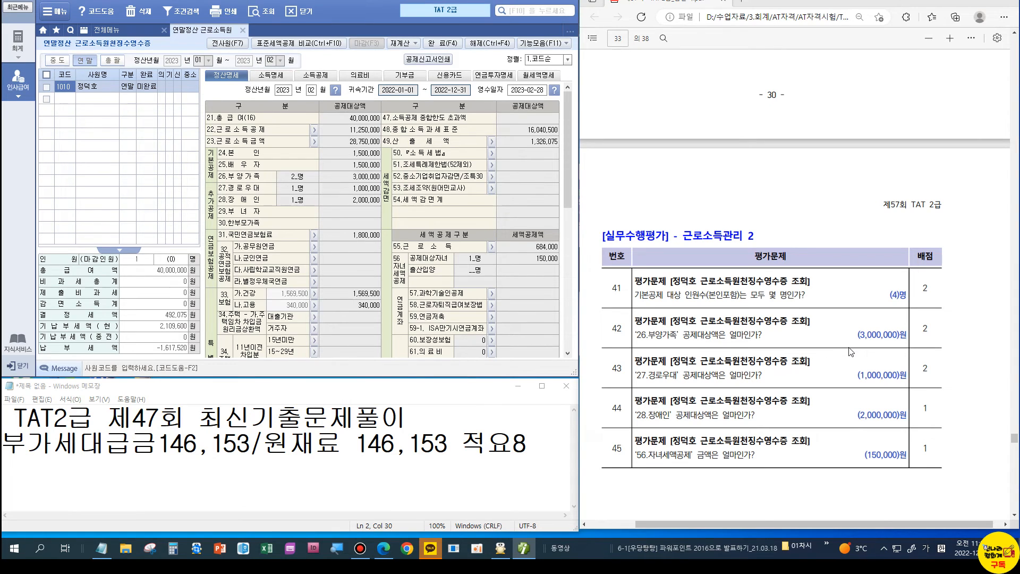
pyautogui.click(364, 206)
pyautogui.hotkey('ctrl', '1')
pyautogui.click(545, 262)
pyautogui.moveTo(517, 229); pyautogui.dragTo(556, 261)
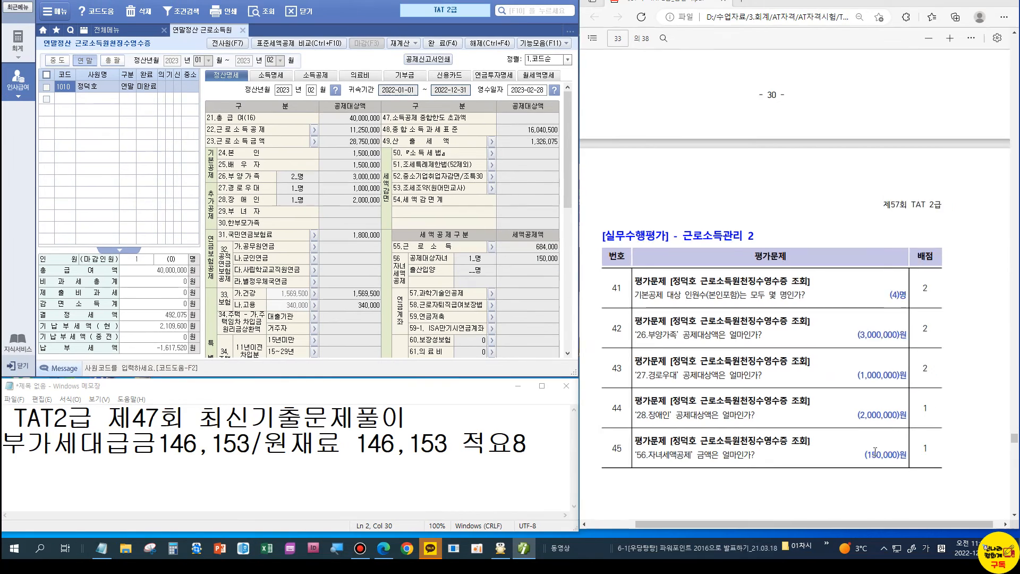
pyautogui.scroll(-12, 837, 414)
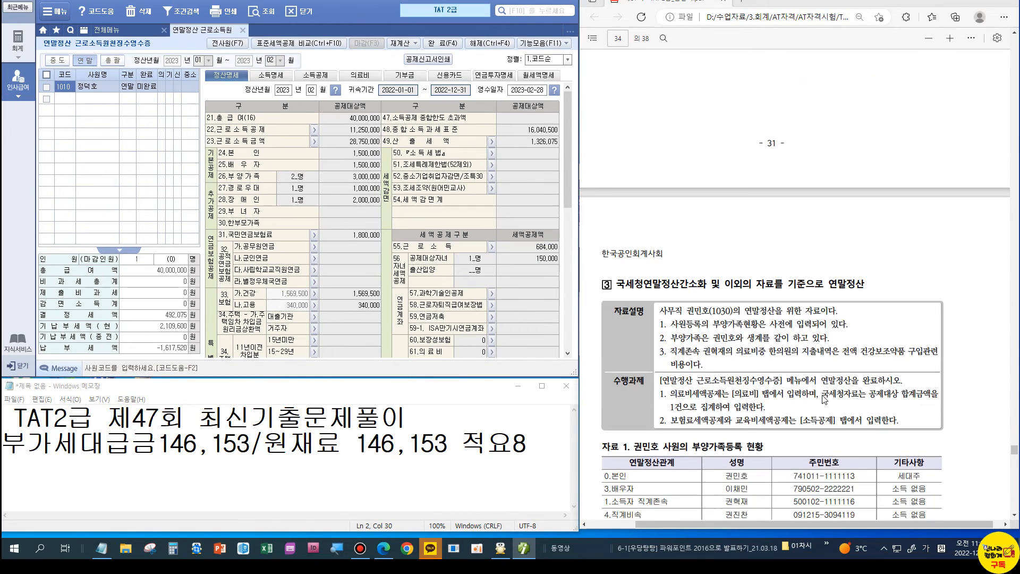
# Step: Pick employee 1030 from 사원 코드도움 for settlement and show the blank 의료비 sheet
pyautogui.scroll(-3, 823, 399)
pyautogui.click(69, 98)
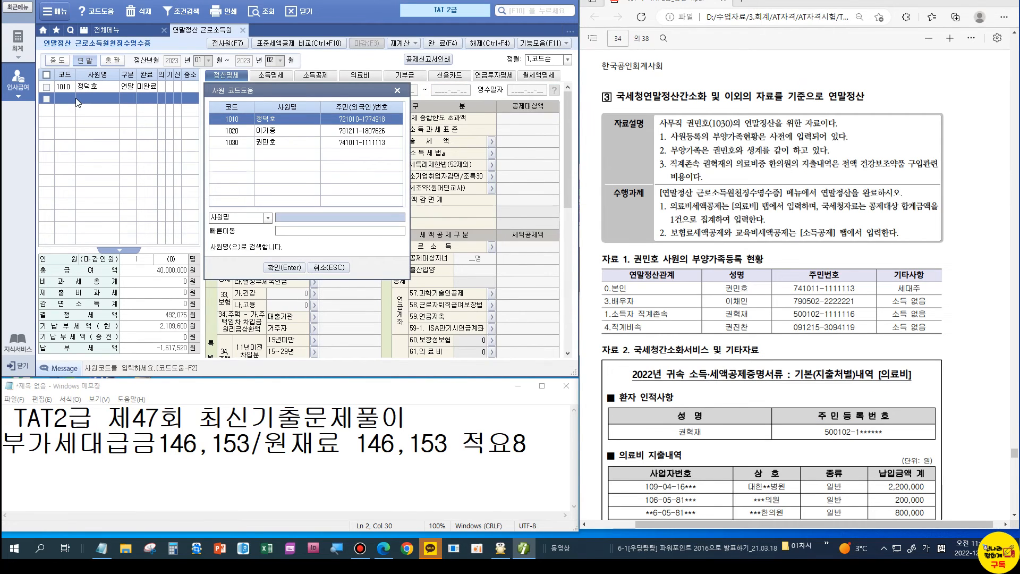
pyautogui.doubleClick(246, 142)
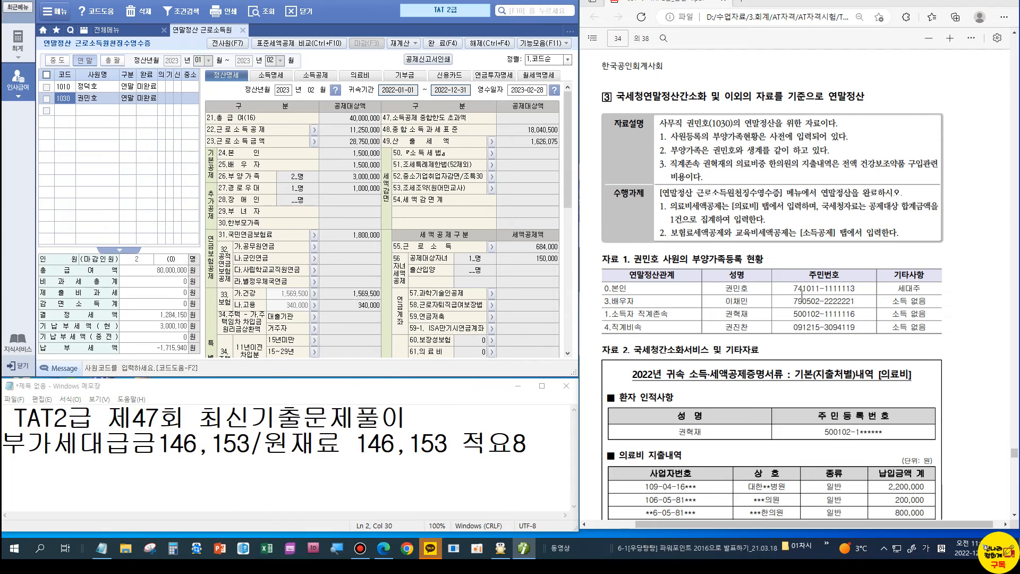
pyautogui.scroll(-4, 802, 294)
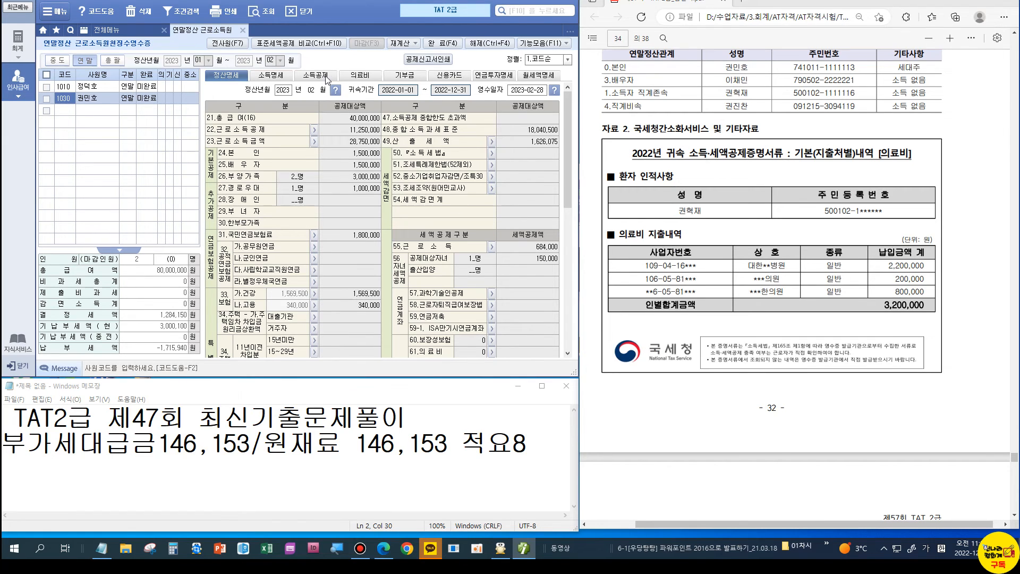
pyautogui.click(361, 76)
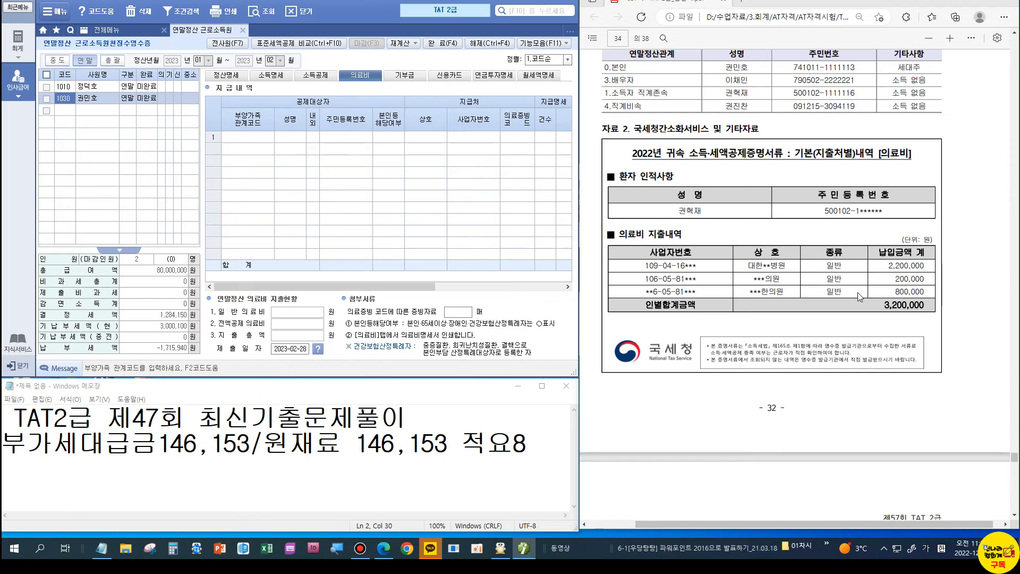
# Step: Enter a 소득자의 직계존속 medical expense: code 1.국세청, 1 case, 2,400,000
pyautogui.click(243, 138)
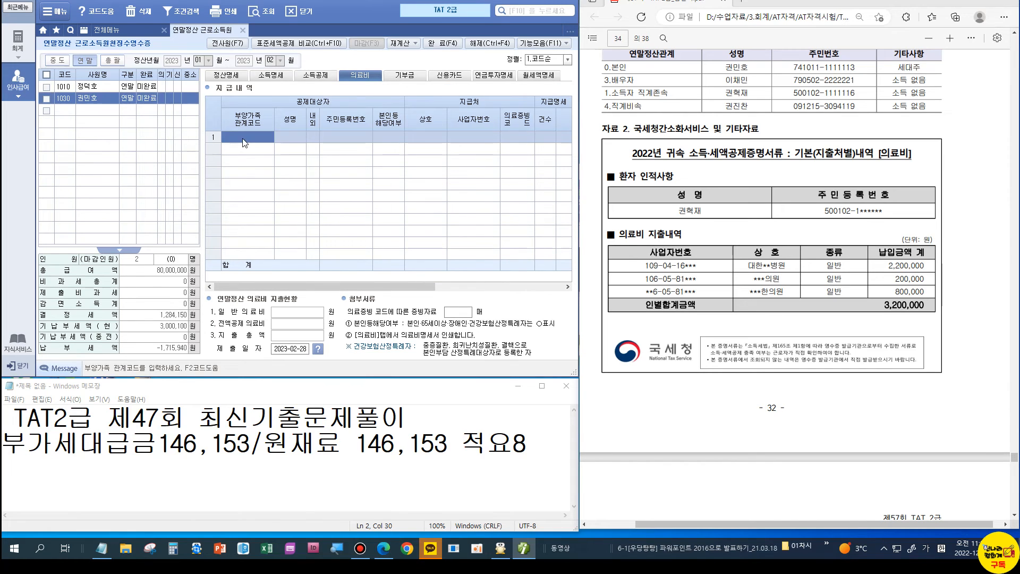
pyautogui.press('F2')
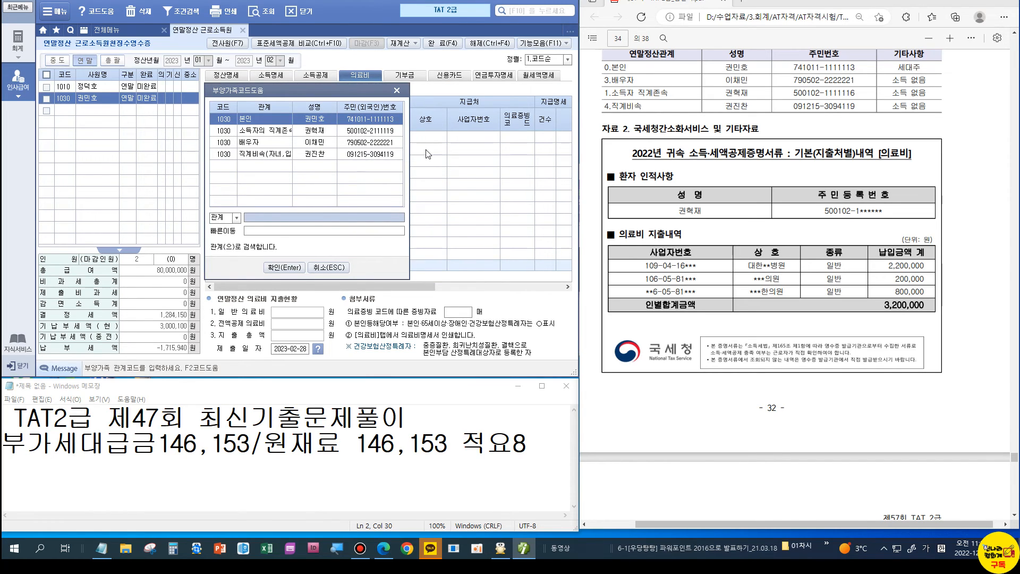
pyautogui.press('Down')
pyautogui.press('Return')
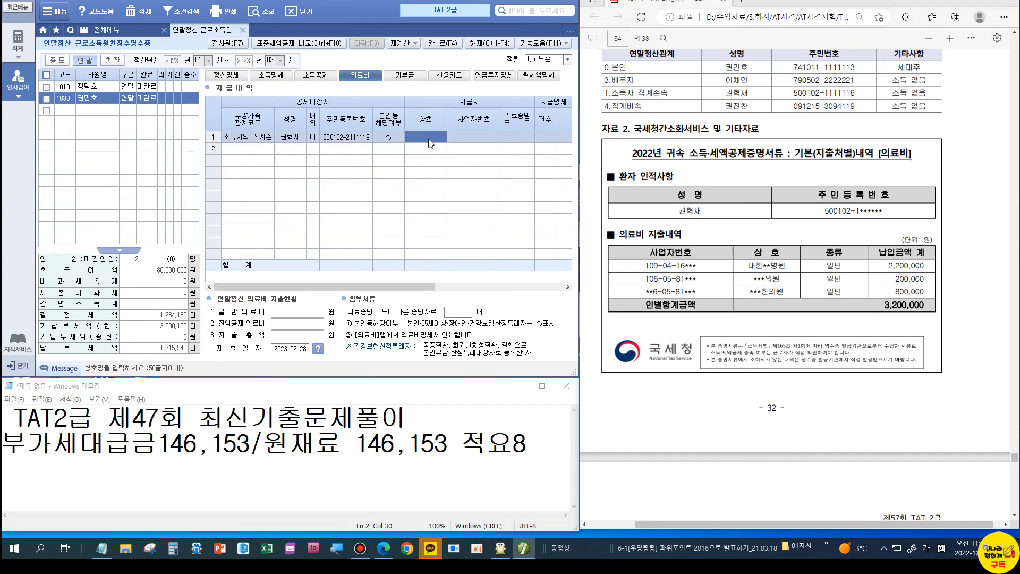
pyautogui.press('Return')
pyautogui.press('Return')
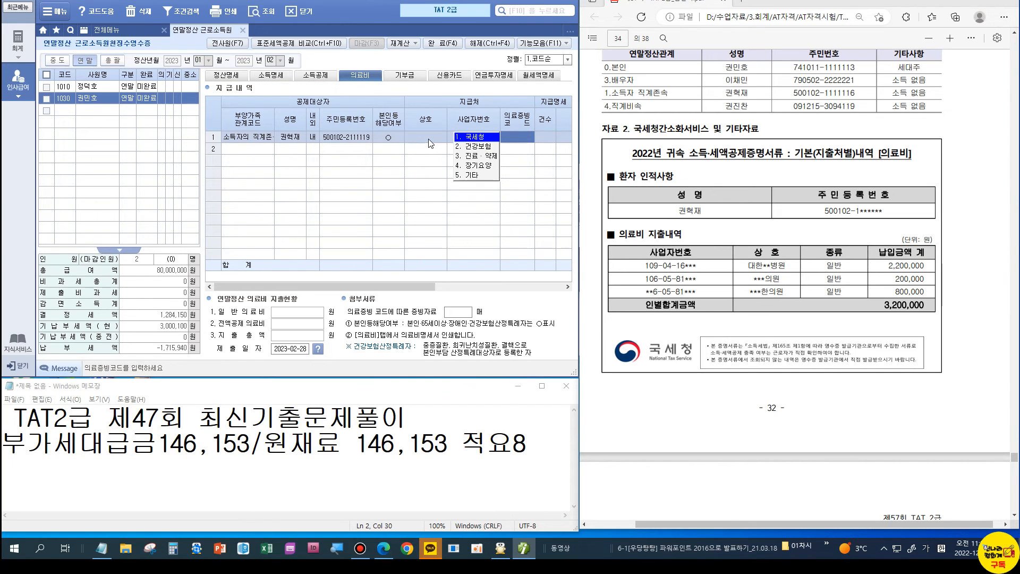
pyautogui.press('Return')
pyautogui.write('1')
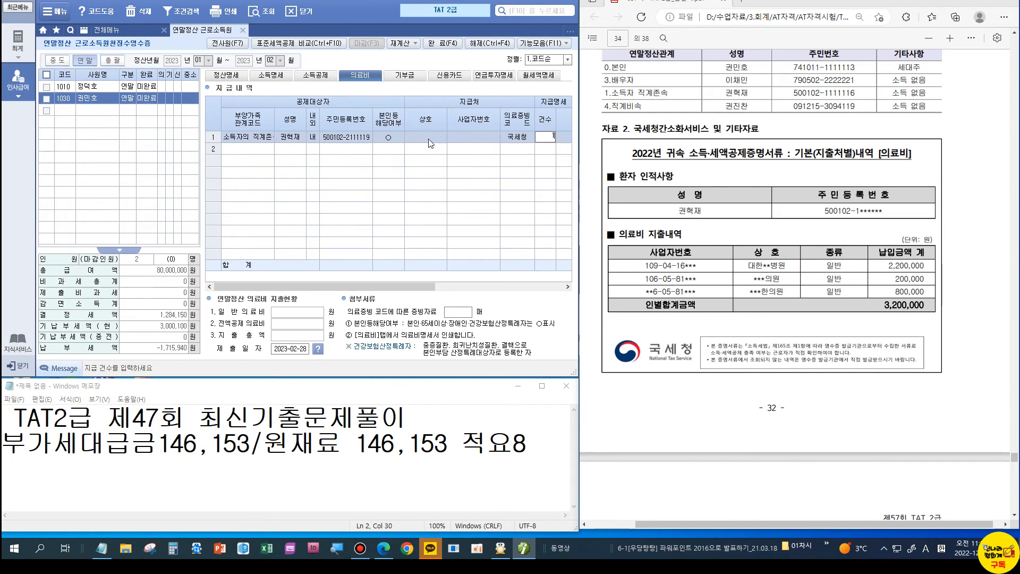
pyautogui.press('Return')
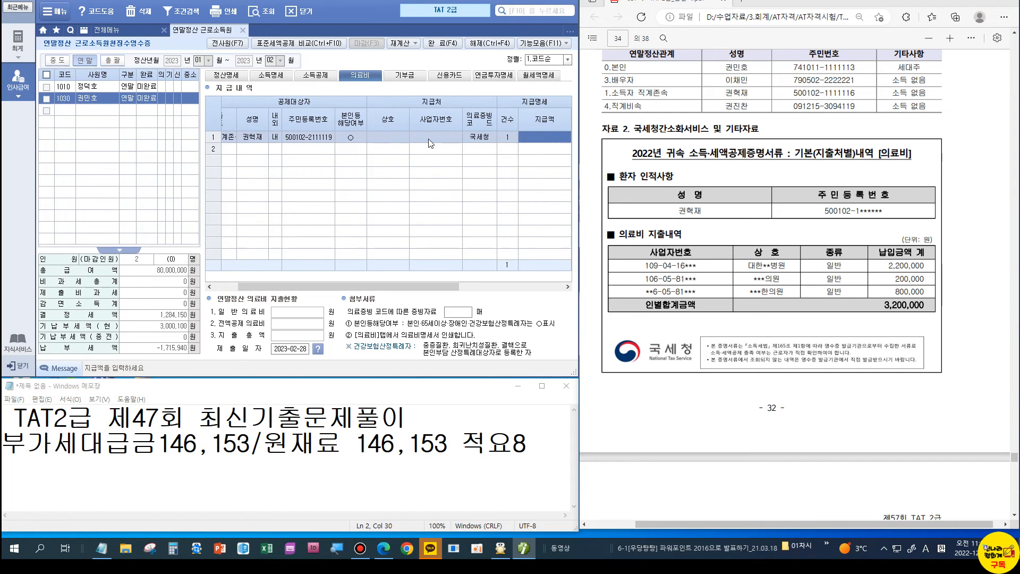
pyautogui.write('2,400,000')
pyautogui.press('Return')
pyautogui.press('Return')
pyautogui.press('Return')
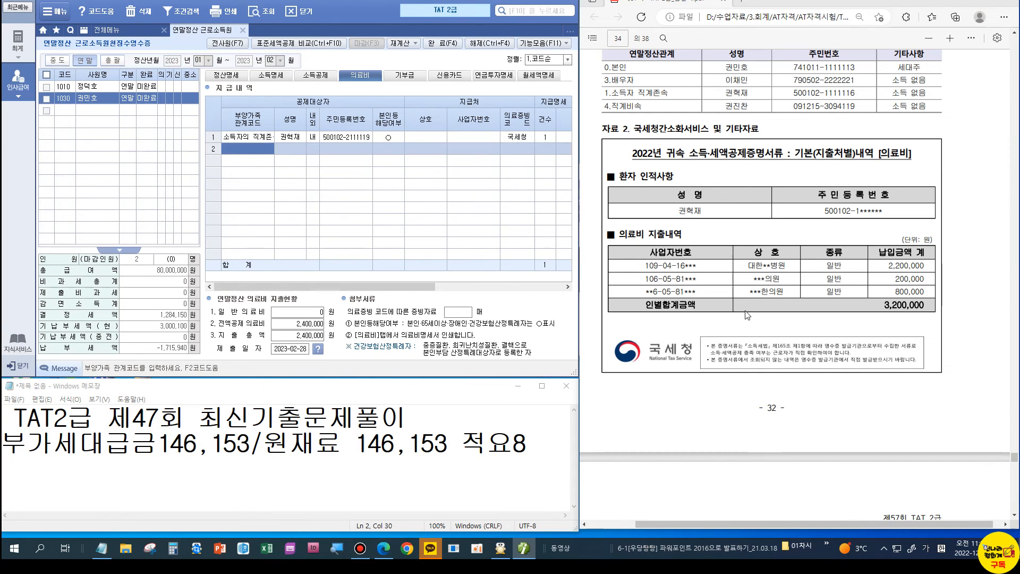
pyautogui.scroll(-6, 747, 315)
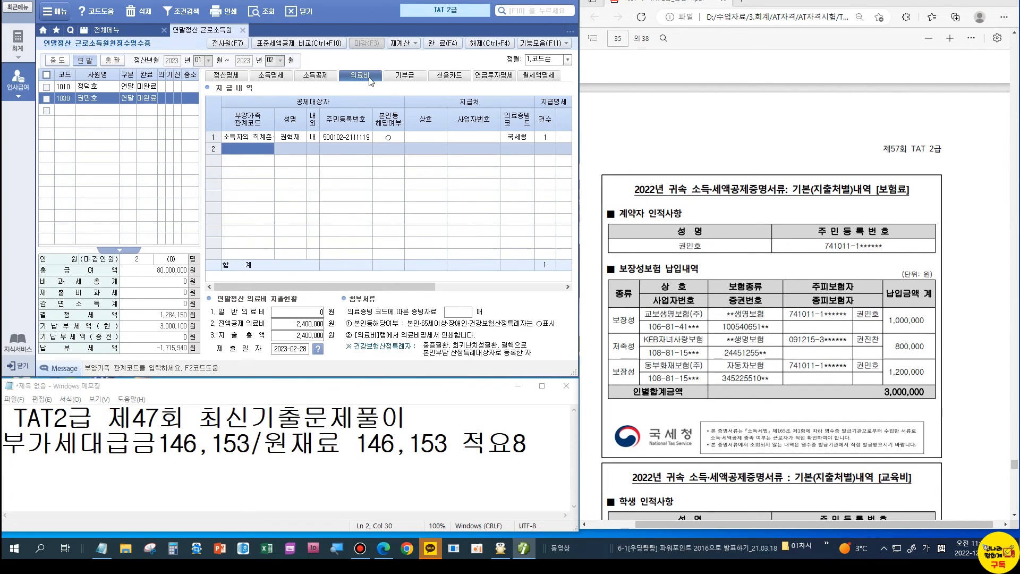
# Step: Enter 2,200,000 in row 1's 보장성 국세청 insurance cell, correcting an initial 1,000,000
pyautogui.click(324, 76)
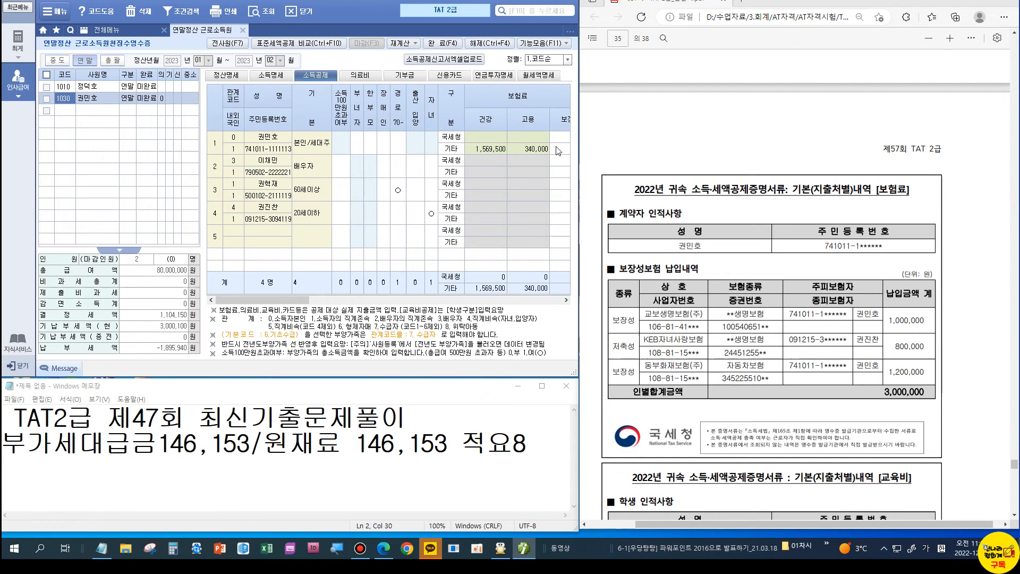
pyautogui.click(562, 141)
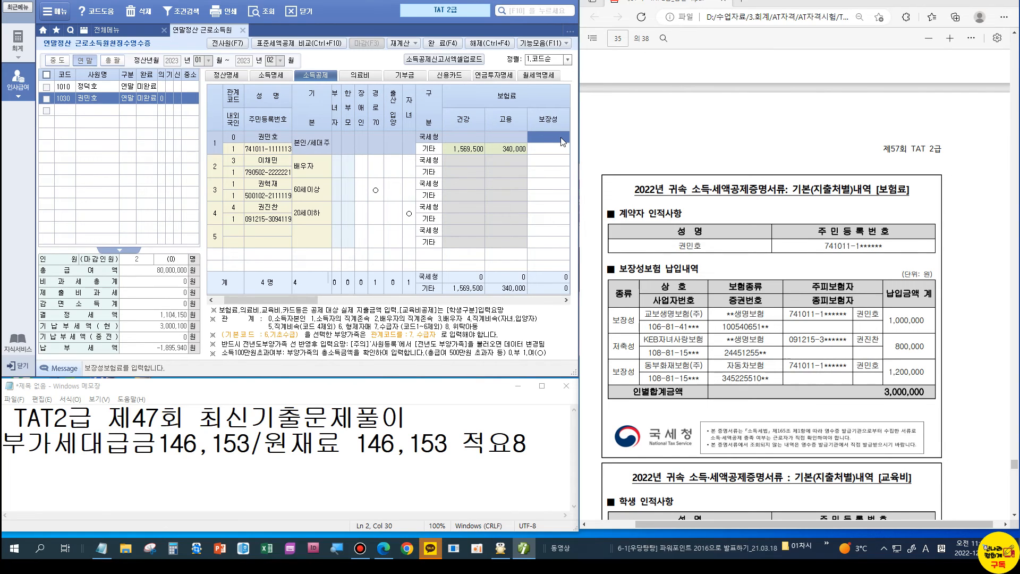
pyautogui.write('1000000')
pyautogui.press('Return')
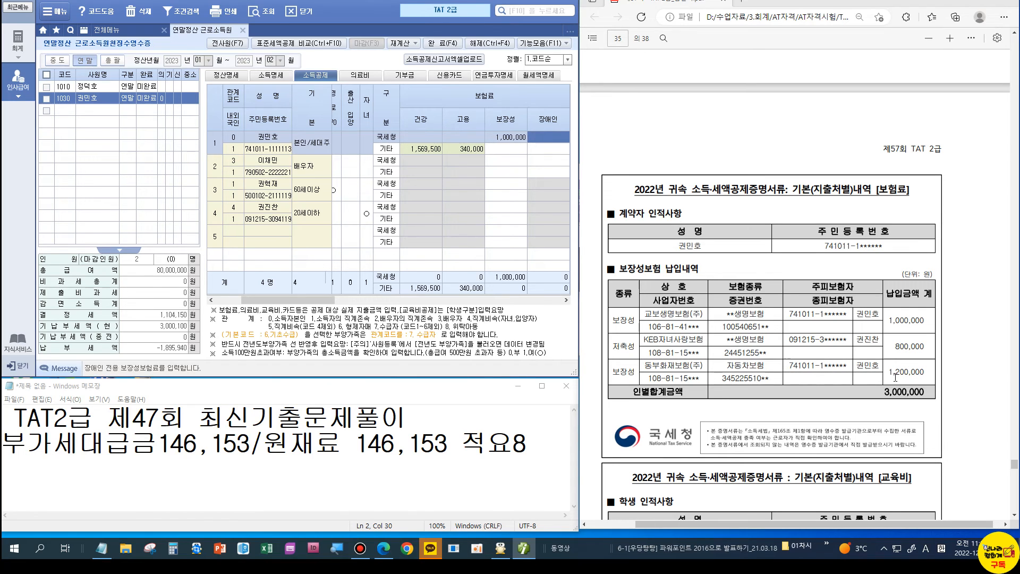
pyautogui.click(504, 141)
pyautogui.write('2200000')
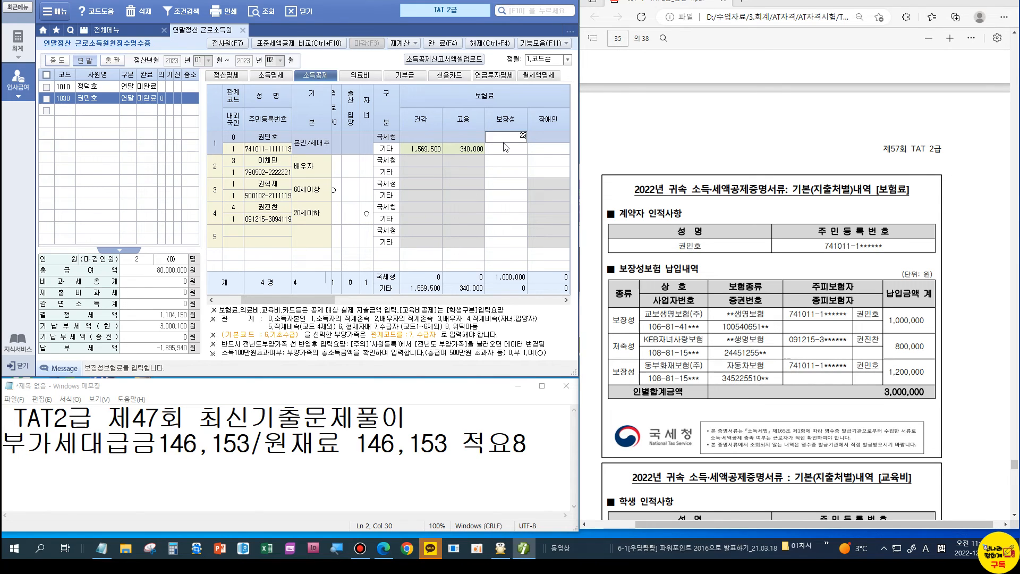
pyautogui.press('Return')
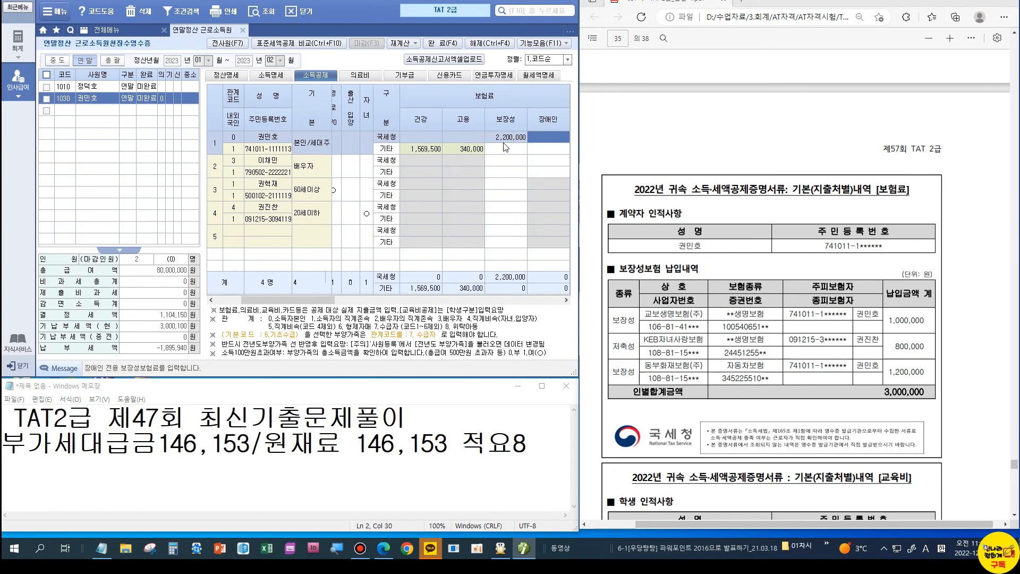
# Step: Move the 소득공제 grid to the 교육비 columns on the fourth dependent's row
pyautogui.scroll(-3, 837, 354)
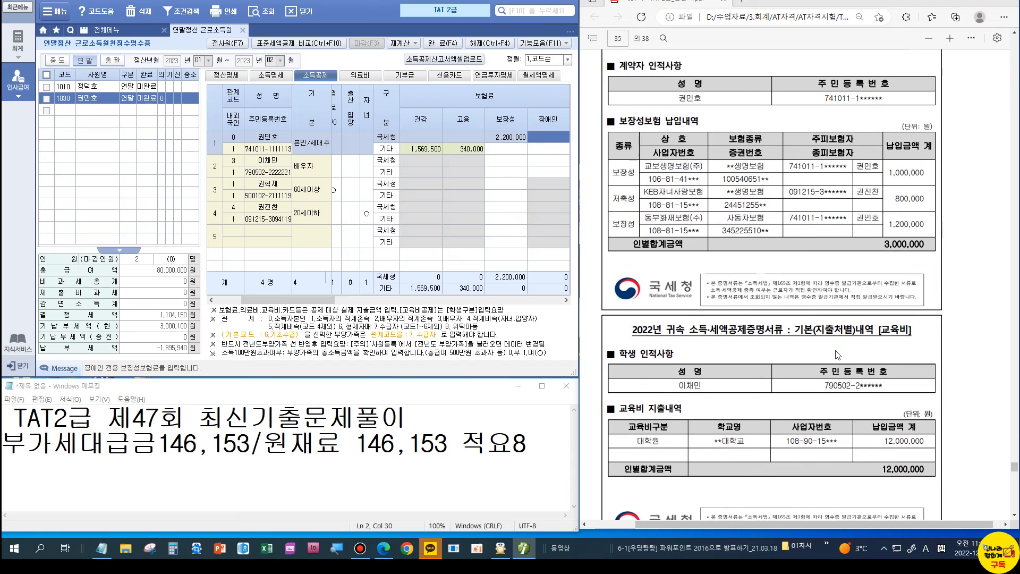
pyautogui.scroll(-2, 838, 354)
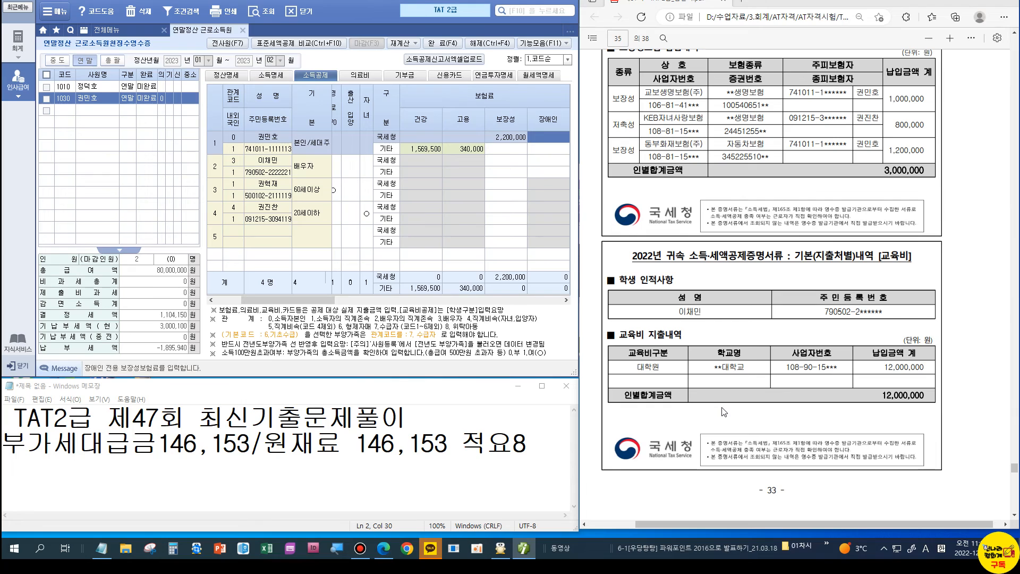
pyautogui.scroll(-10, 724, 412)
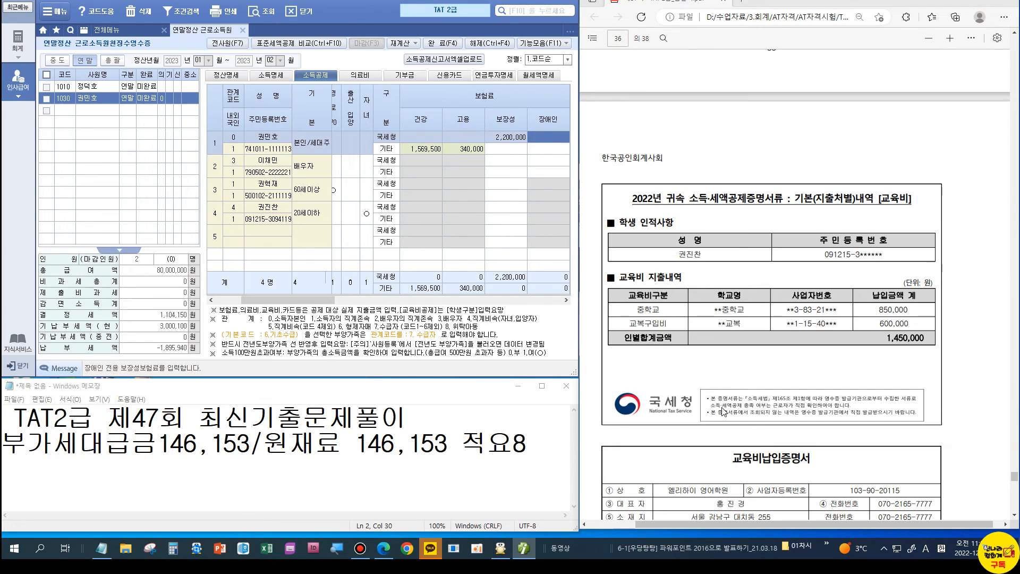
pyautogui.click(496, 210)
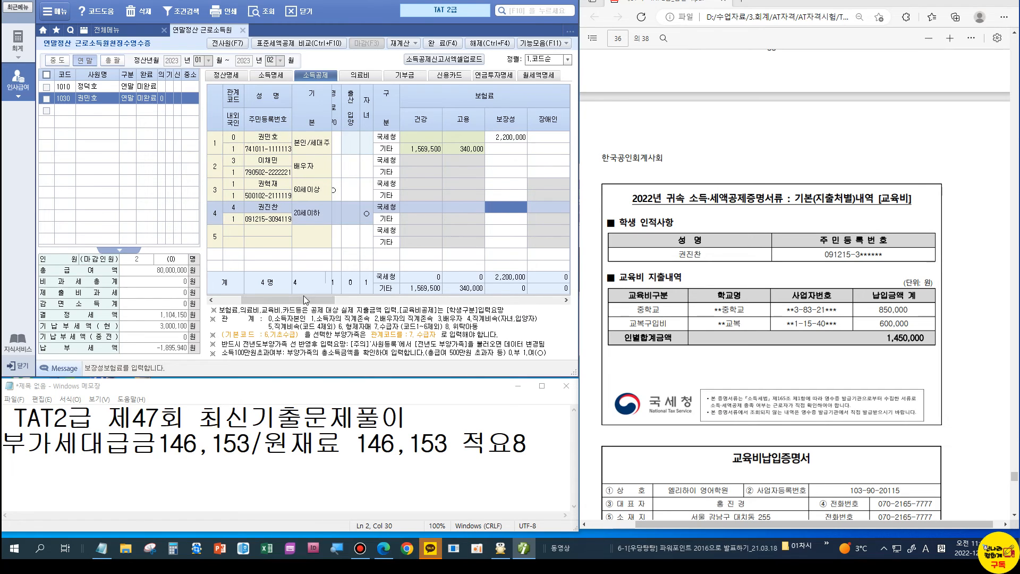
pyautogui.moveTo(303, 298); pyautogui.dragTo(479, 300)
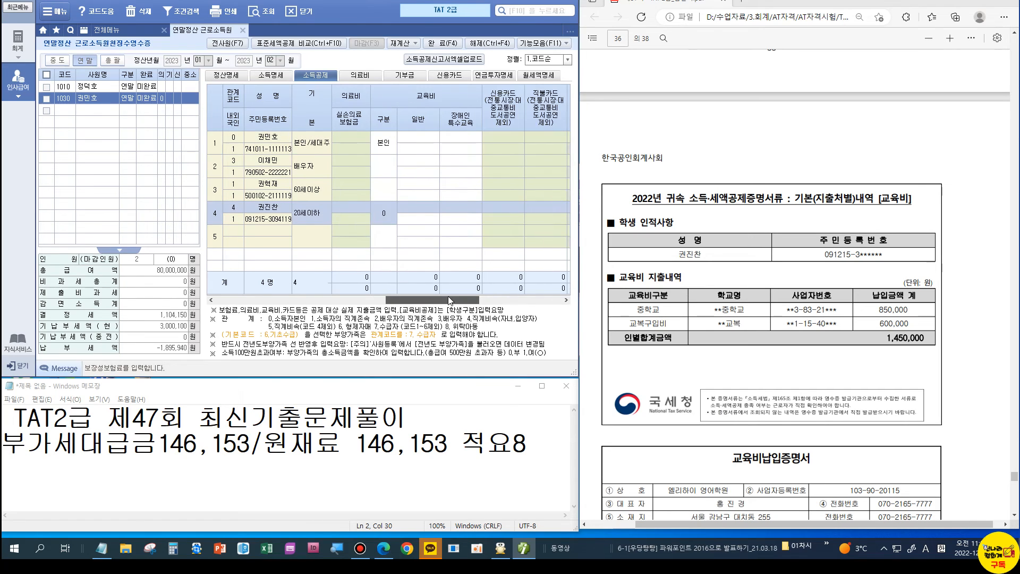
# Step: Set the fourth dependent's education category to primary/secondary school (1) in the education popup
pyautogui.click(420, 208)
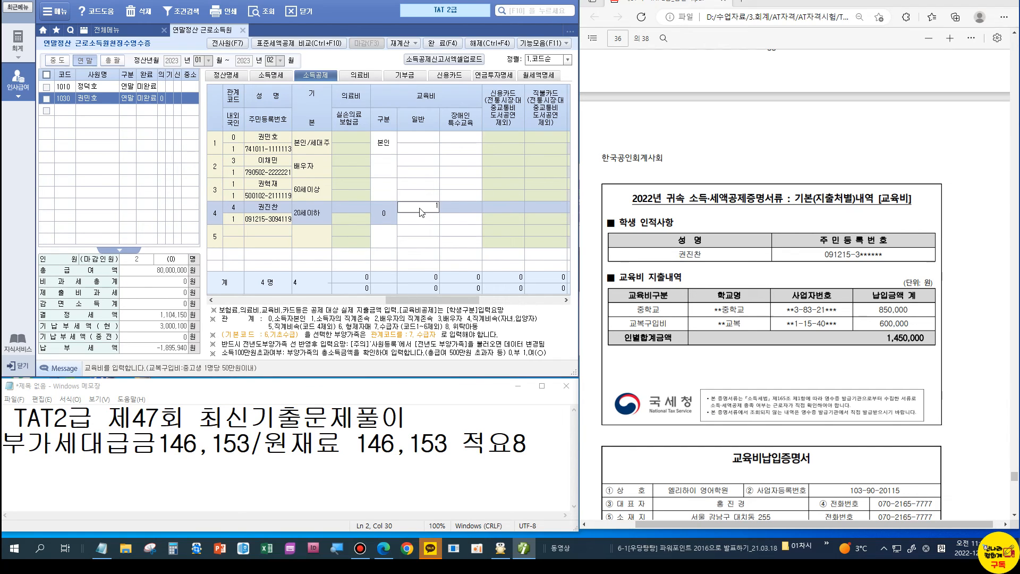
pyautogui.write('1')
pyautogui.press('Return')
pyautogui.write('4')
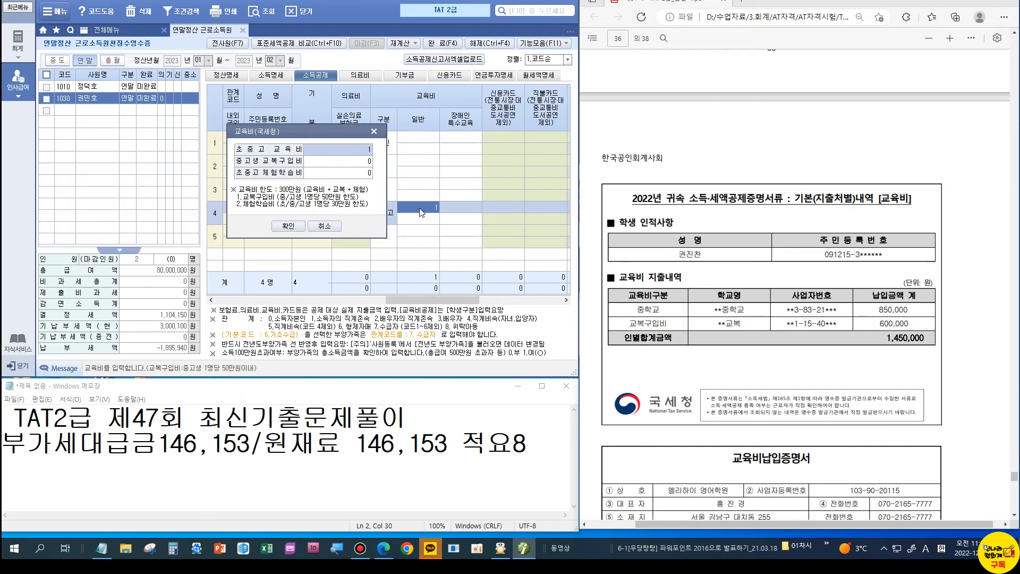
pyautogui.press('BackSpace')
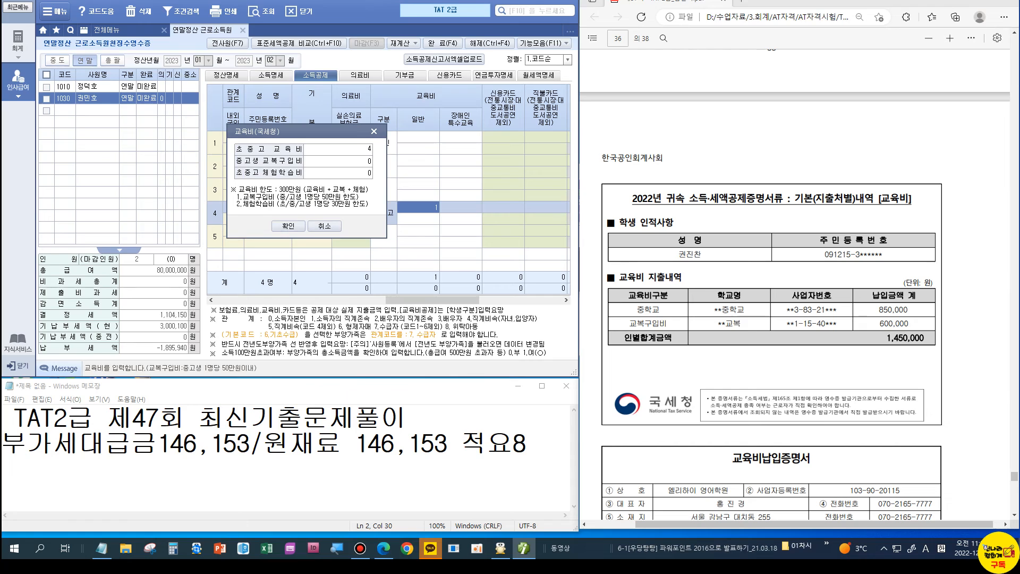
pyautogui.moveTo(315, 133); pyautogui.dragTo(514, 100)
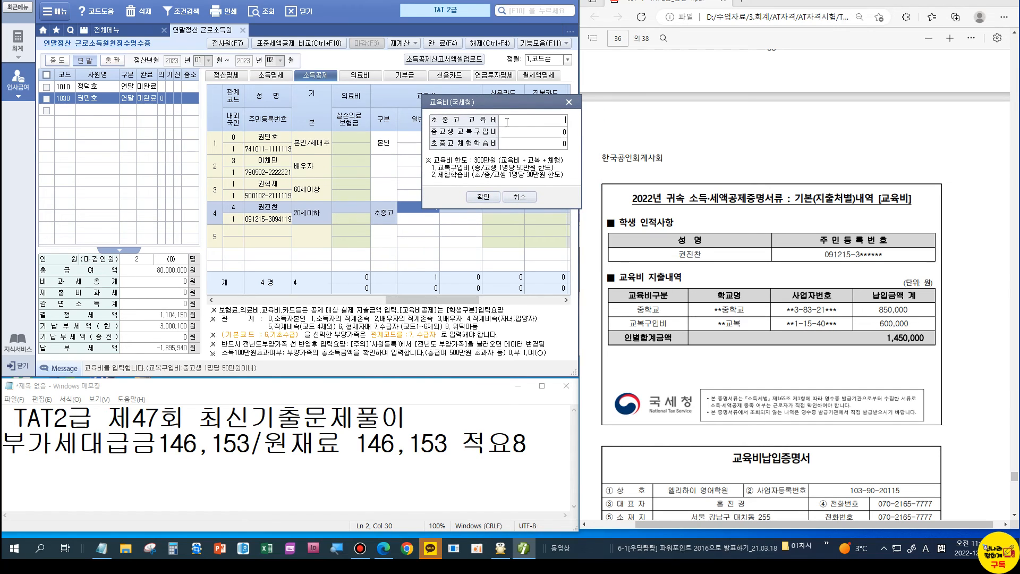
# Step: Enter 850,000 tuition and 500,000 school uniforms, applying the 1,350,000 total
pyautogui.click(523, 134)
pyautogui.click(525, 119)
pyautogui.write('8500000')
pyautogui.press('Return')
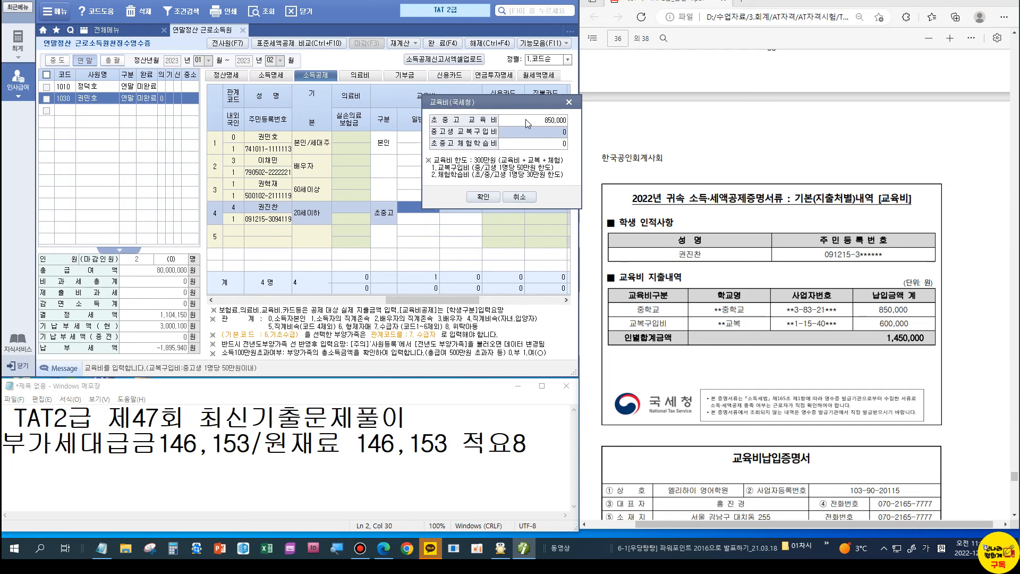
pyautogui.write('500000')
pyautogui.press('Return')
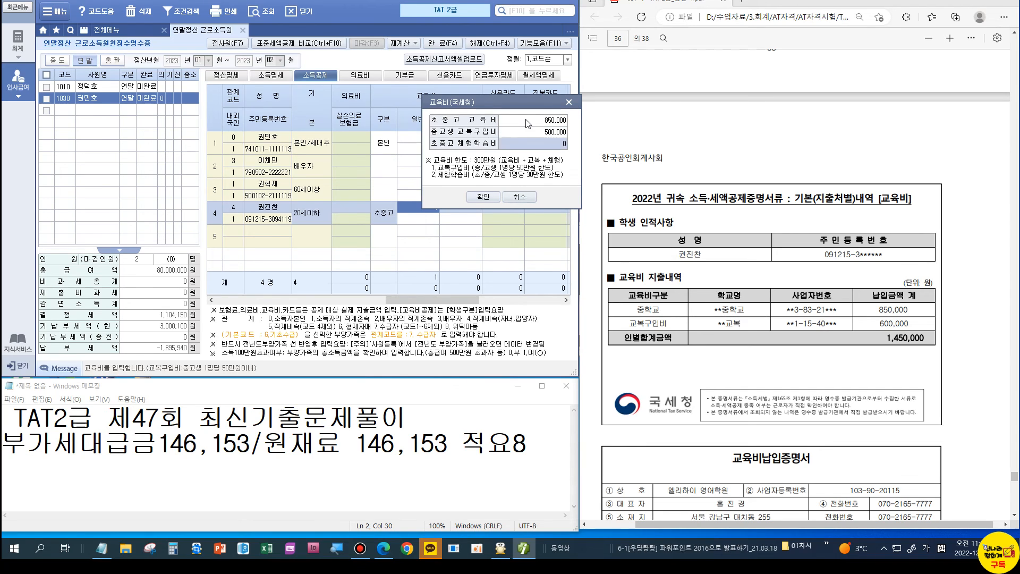
pyautogui.click(498, 196)
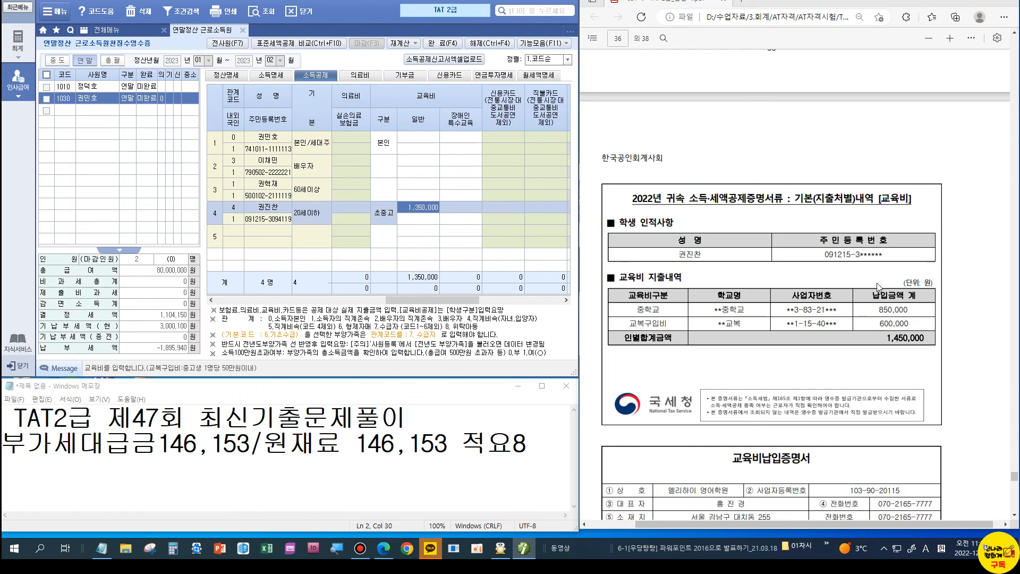
# Step: Review the child's education expense breakdown and close it
pyautogui.scroll(-1, 877, 286)
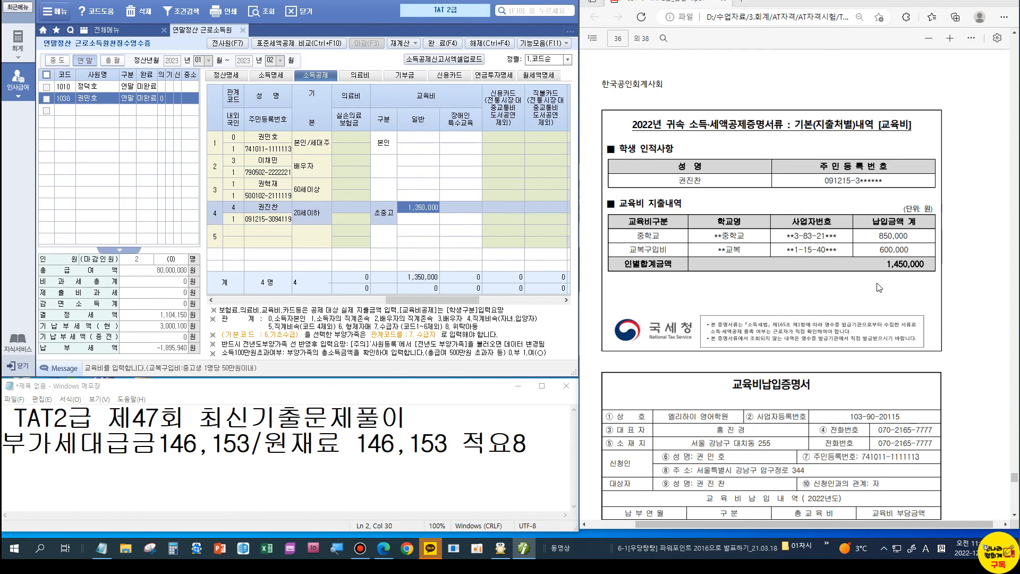
pyautogui.click(424, 208)
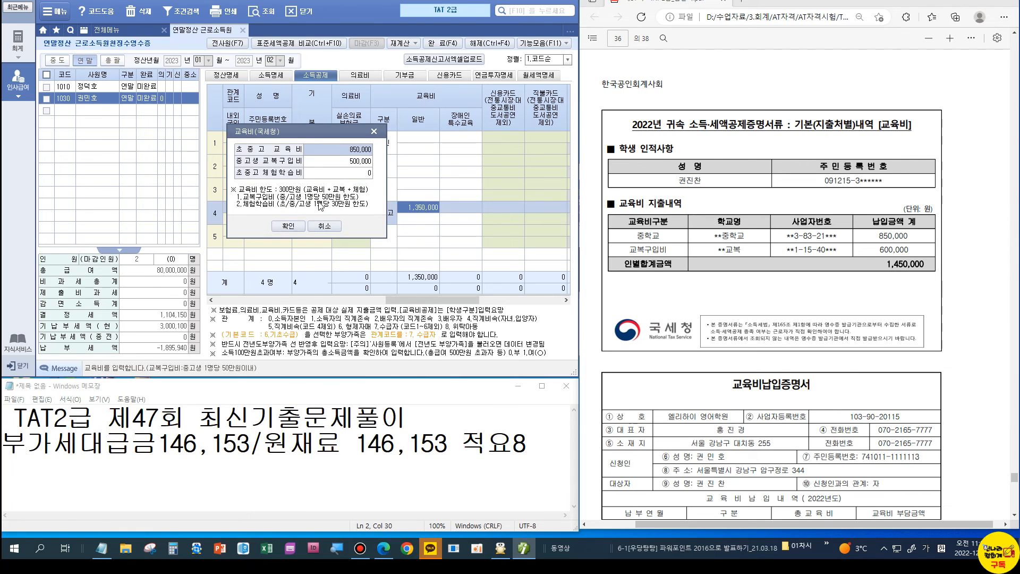
pyautogui.click(288, 226)
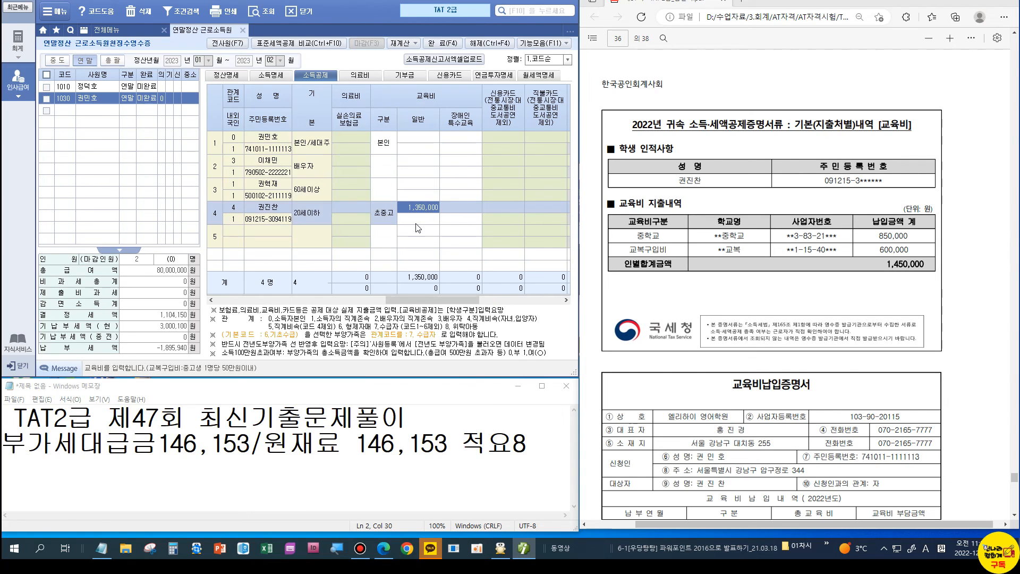
# Step: Scroll the answer PDF to questions 46–50 and check the 1,350,000 education expense answer
pyautogui.scroll(-3, 740, 249)
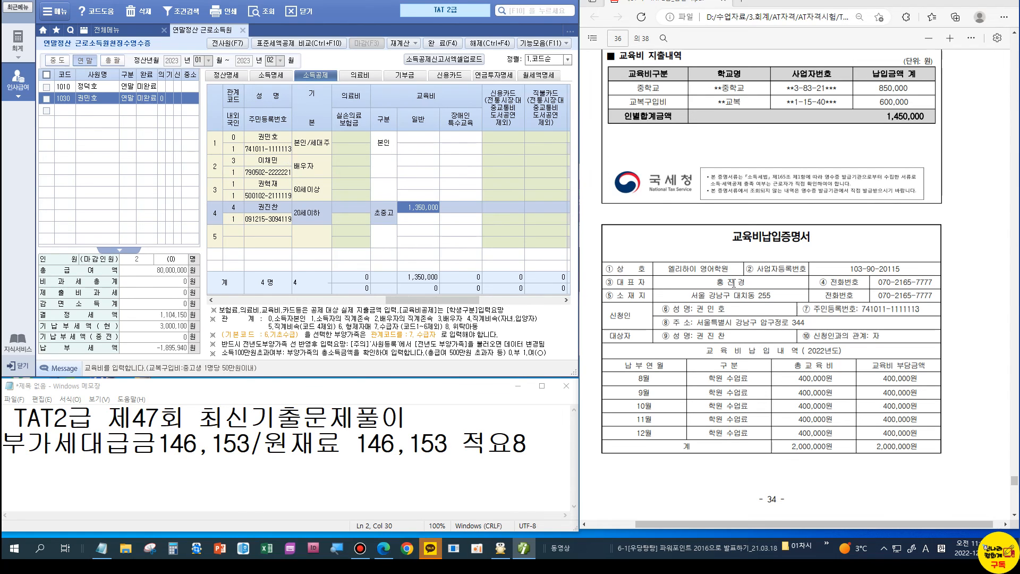
pyautogui.scroll(-4, 872, 422)
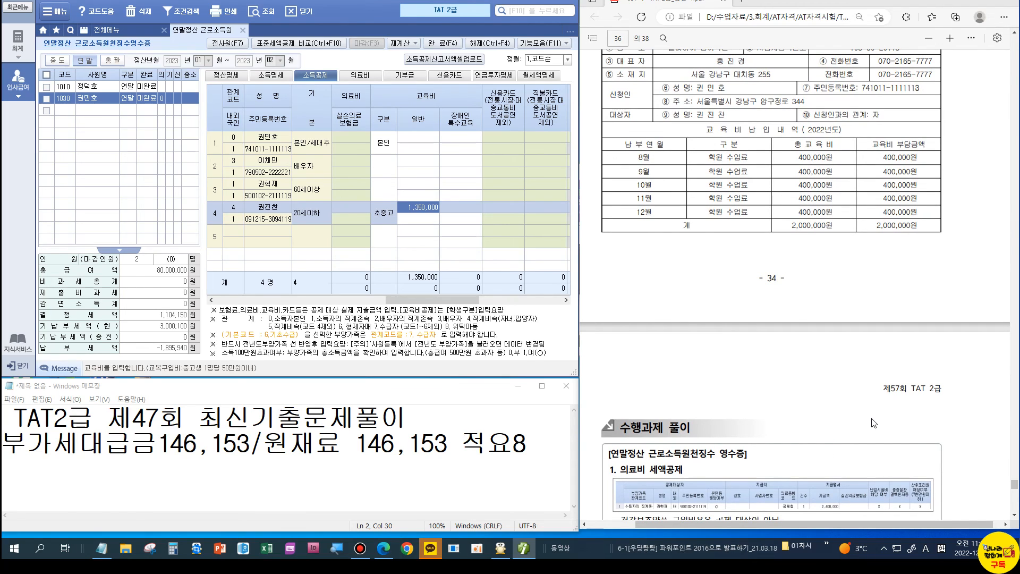
pyautogui.scroll(-4, 873, 423)
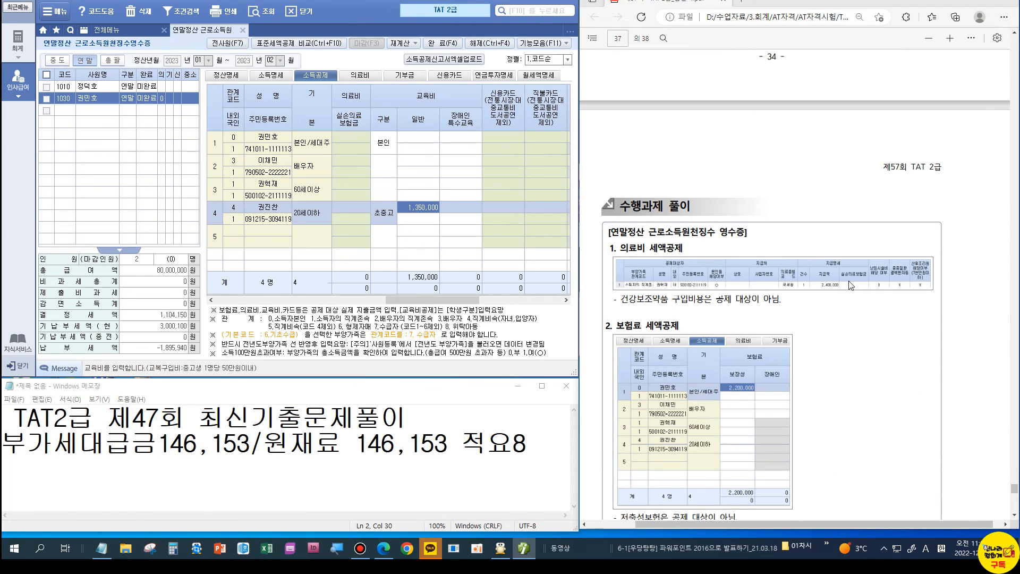
pyautogui.scroll(5, 850, 285)
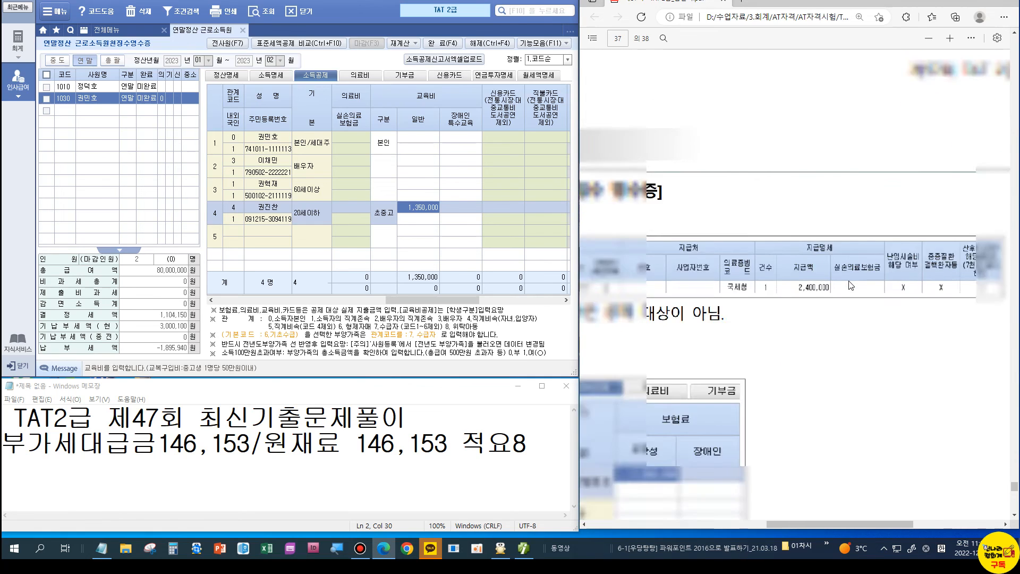
pyautogui.scroll(-5, 850, 285)
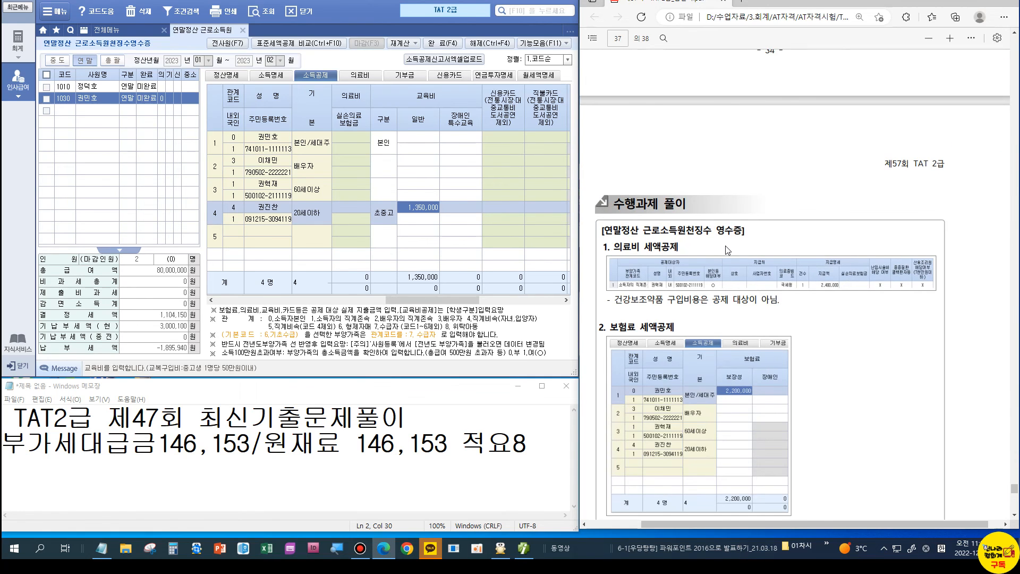
pyautogui.scroll(-4, 728, 250)
pyautogui.scroll(3, 749, 249)
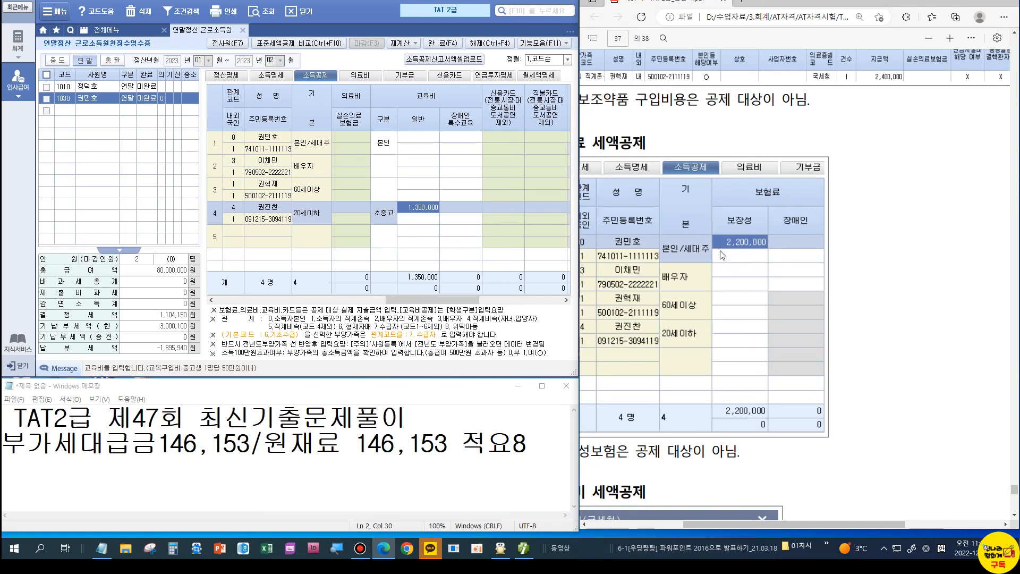
pyautogui.scroll(-3, 797, 281)
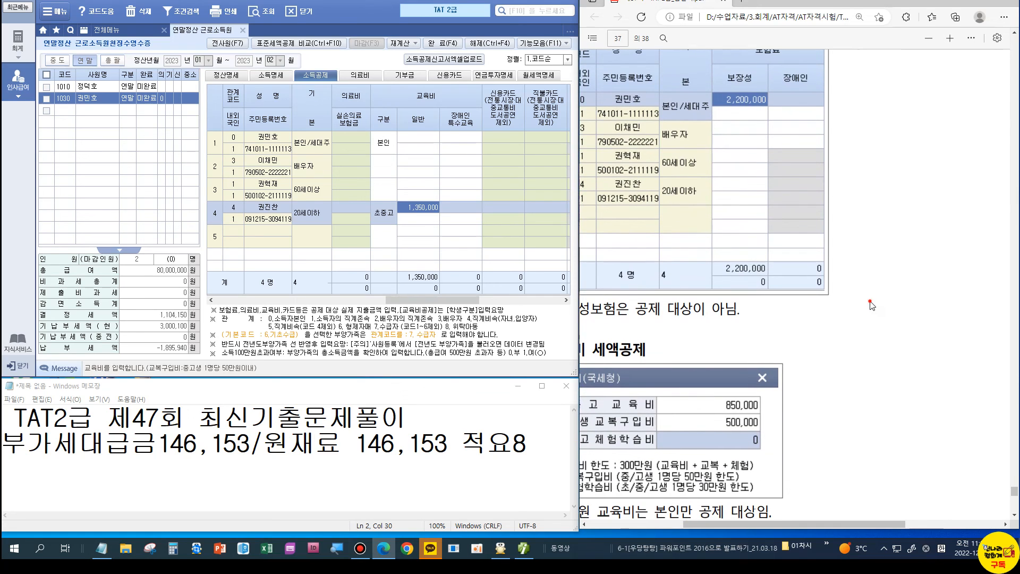
pyautogui.scroll(-3, 869, 304)
pyautogui.scroll(-4, 846, 327)
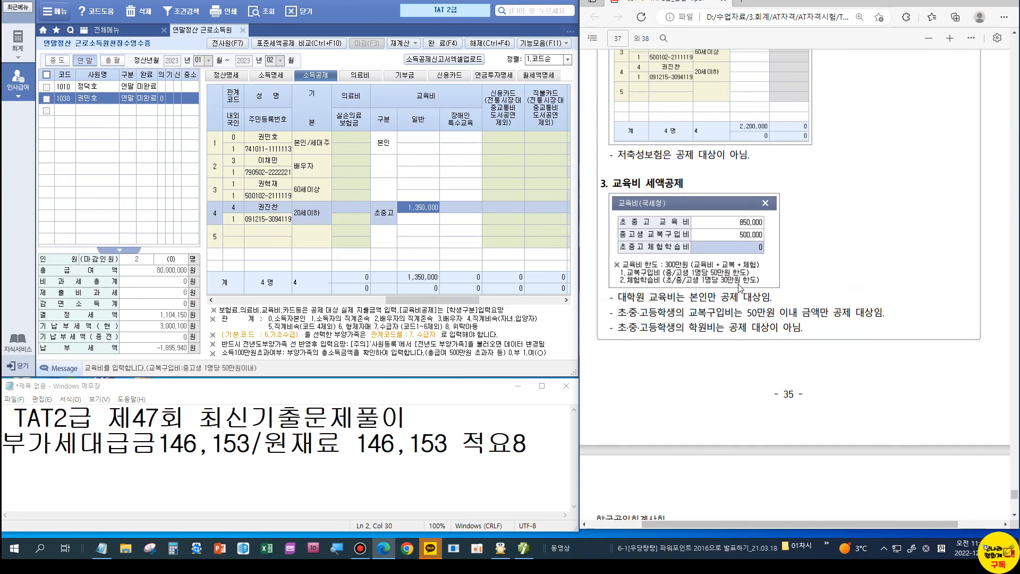
pyautogui.scroll(-8, 728, 270)
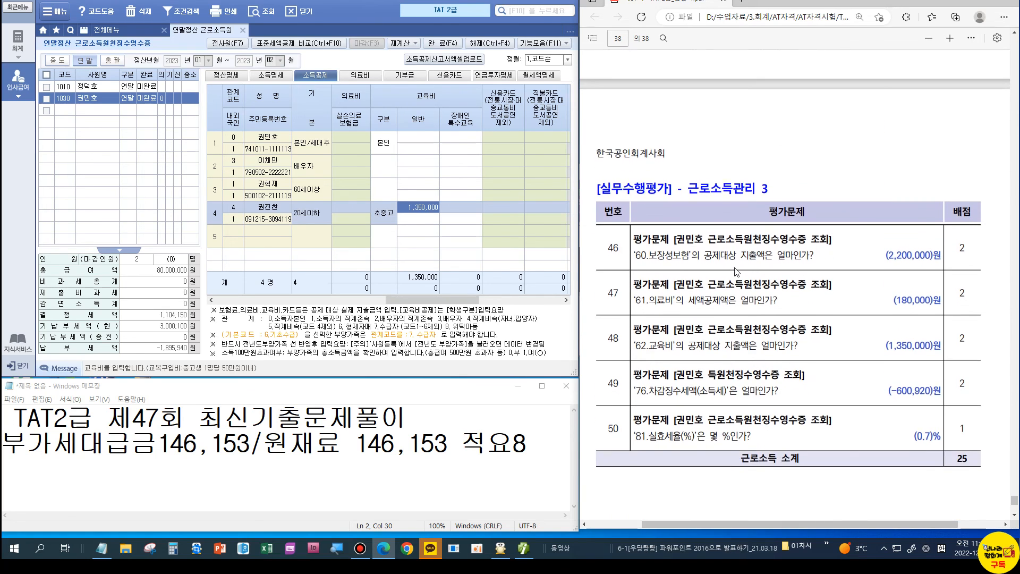
pyautogui.scroll(1, 735, 271)
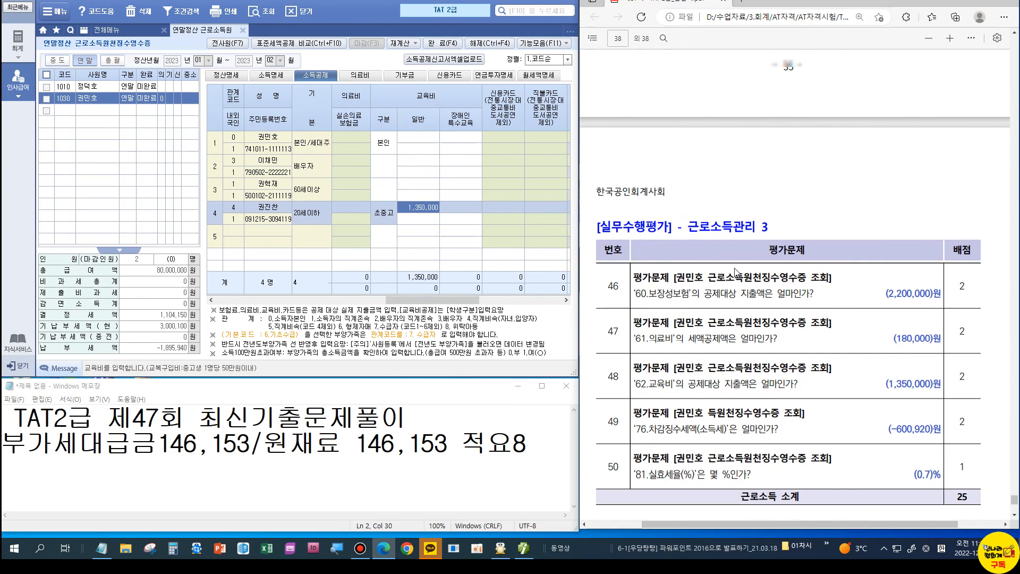
pyautogui.scroll(8, 735, 271)
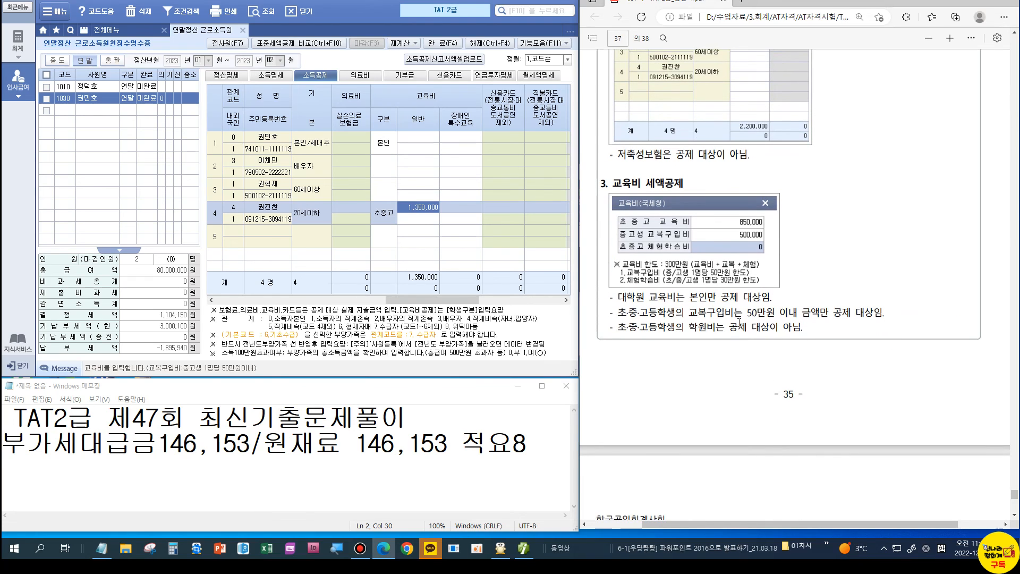
pyautogui.scroll(-1, 745, 332)
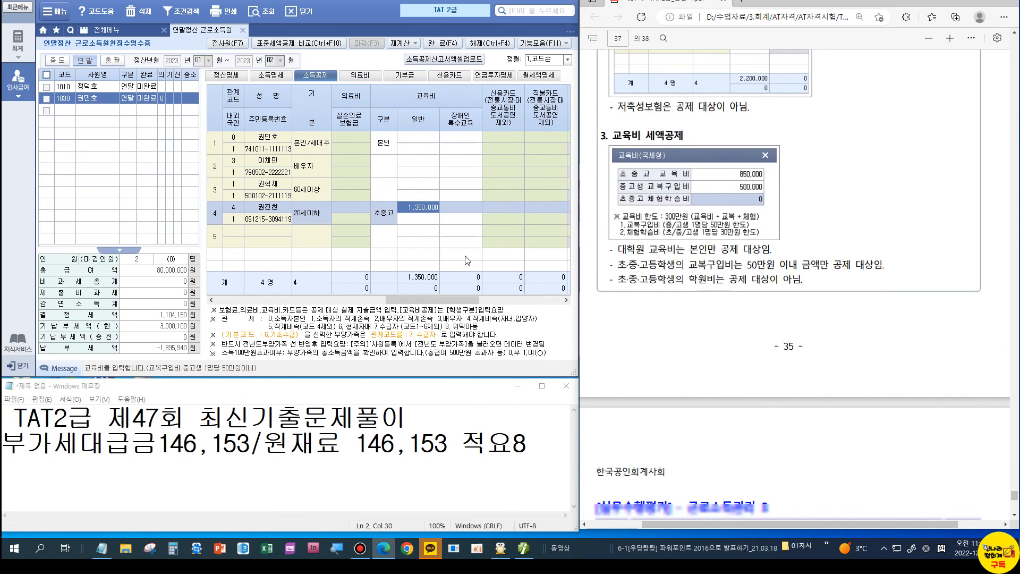
pyautogui.scroll(-8, 794, 255)
pyautogui.press('Return')
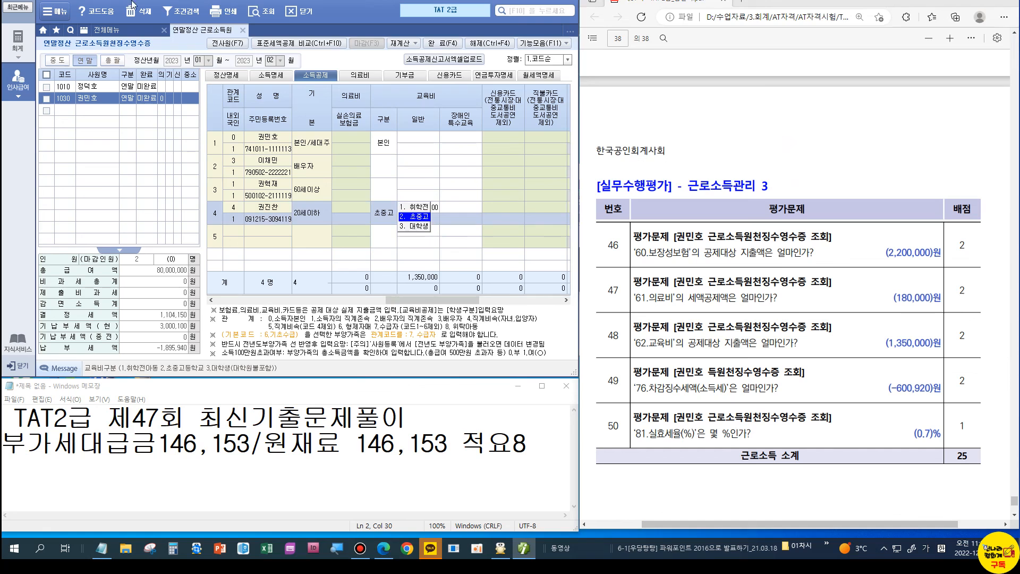
# Step: Show the 정산명세 medical expense details: 2,400,000 spent, 180,000 credit
pyautogui.click(222, 77)
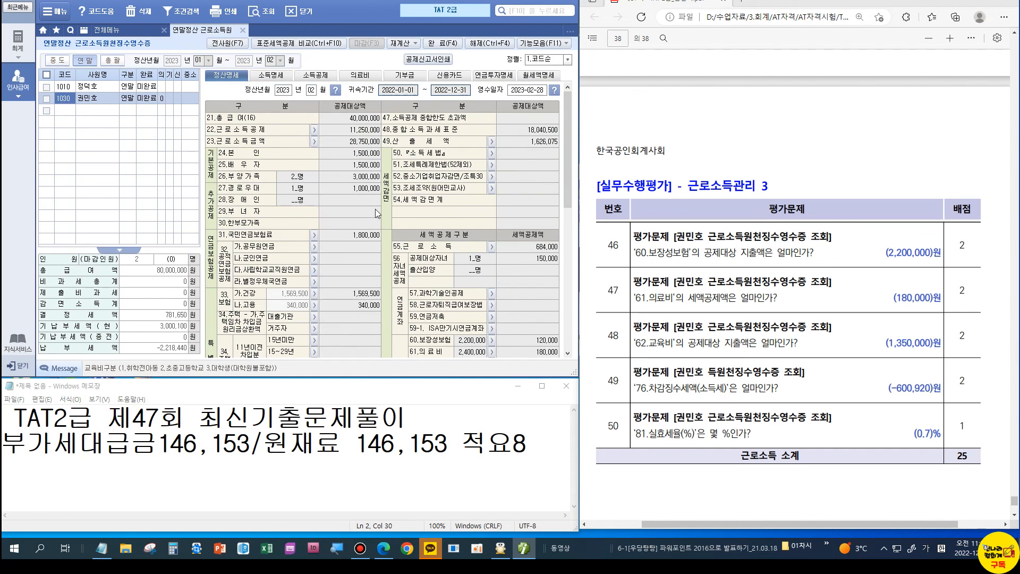
pyautogui.scroll(-3, 404, 281)
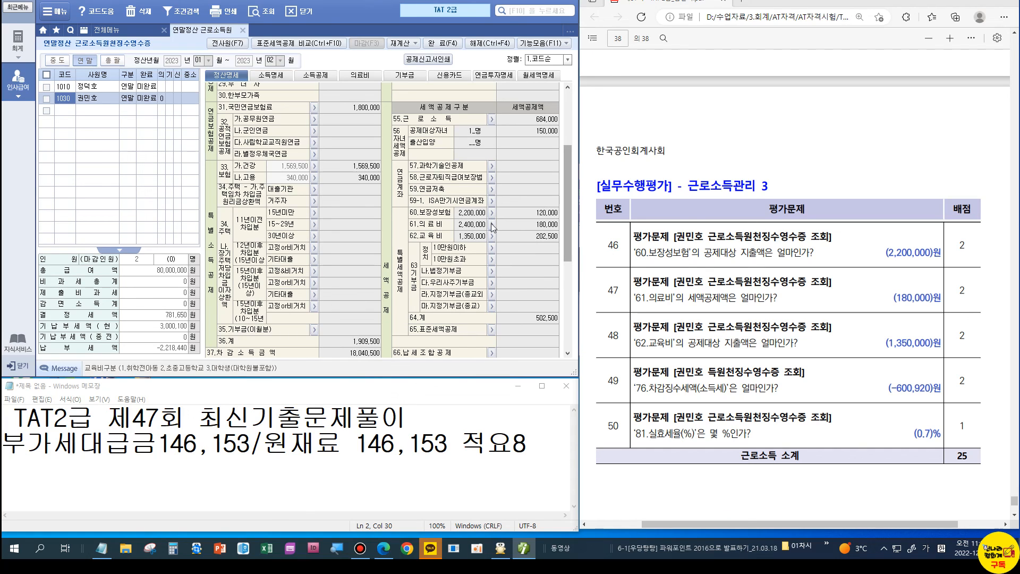
pyautogui.click(492, 225)
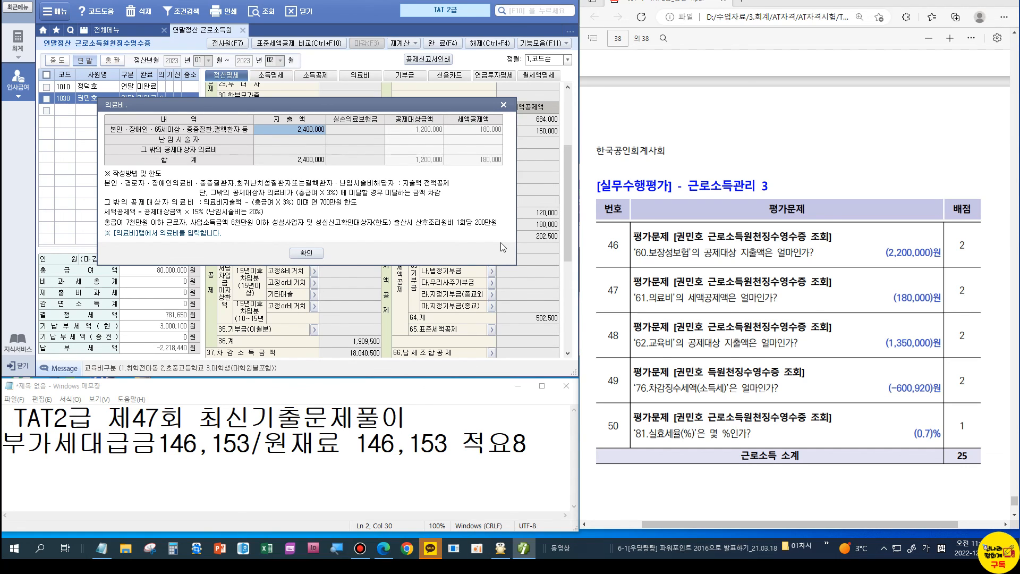
# Step: Compare the −600,920 deducted tax and 0.7% effective rate with answer key questions 49–50
pyautogui.press('Escape')
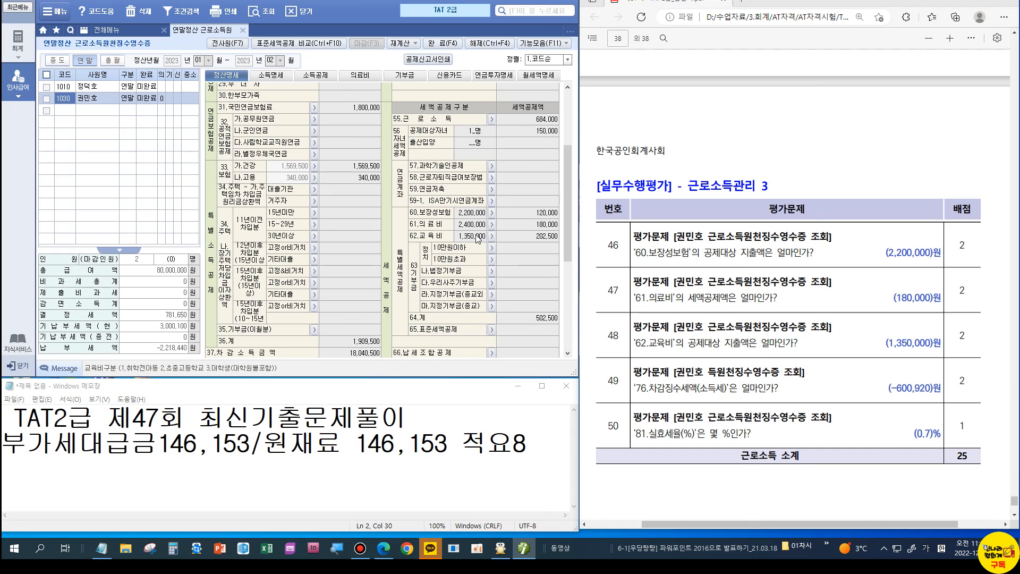
pyautogui.scroll(-5, 482, 298)
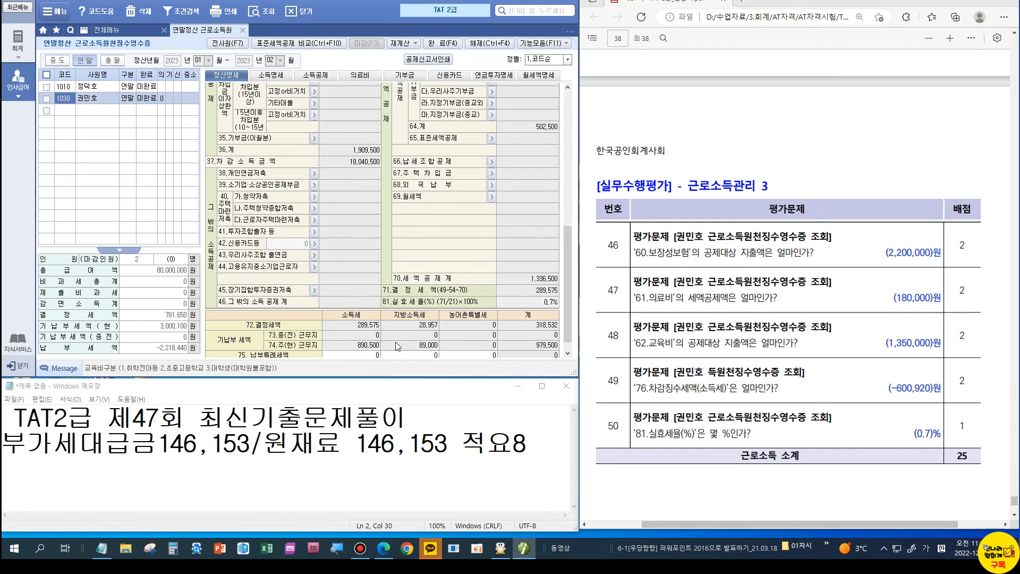
pyautogui.scroll(-1, 395, 342)
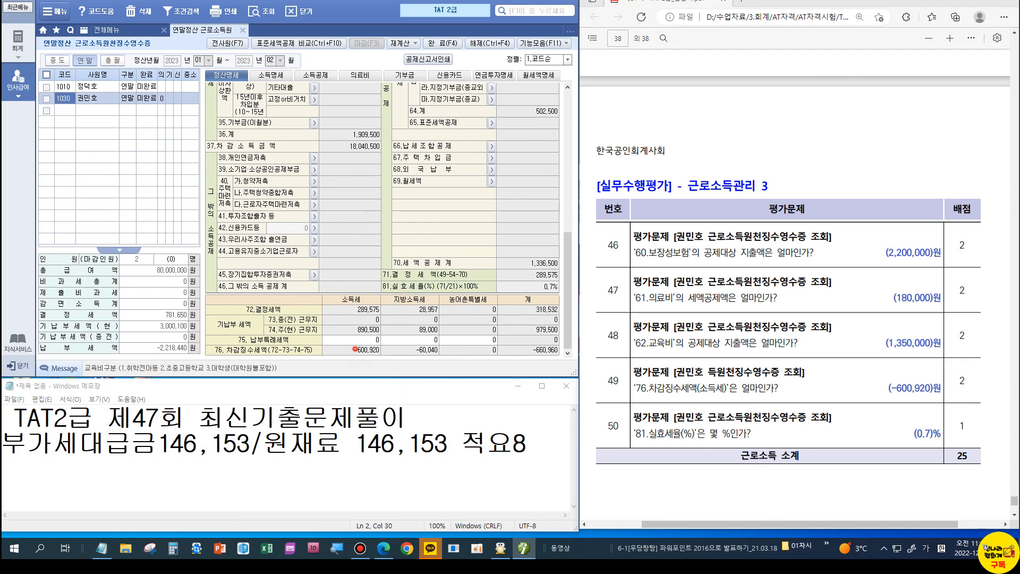
pyautogui.moveTo(351, 334); pyautogui.dragTo(422, 365)
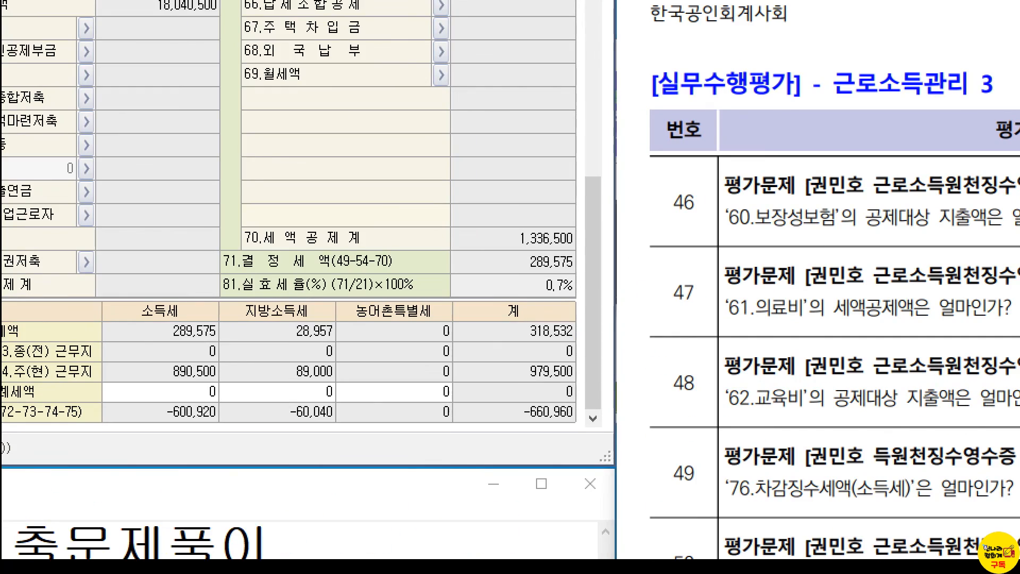
pyautogui.moveTo(524, 274); pyautogui.dragTo(572, 303)
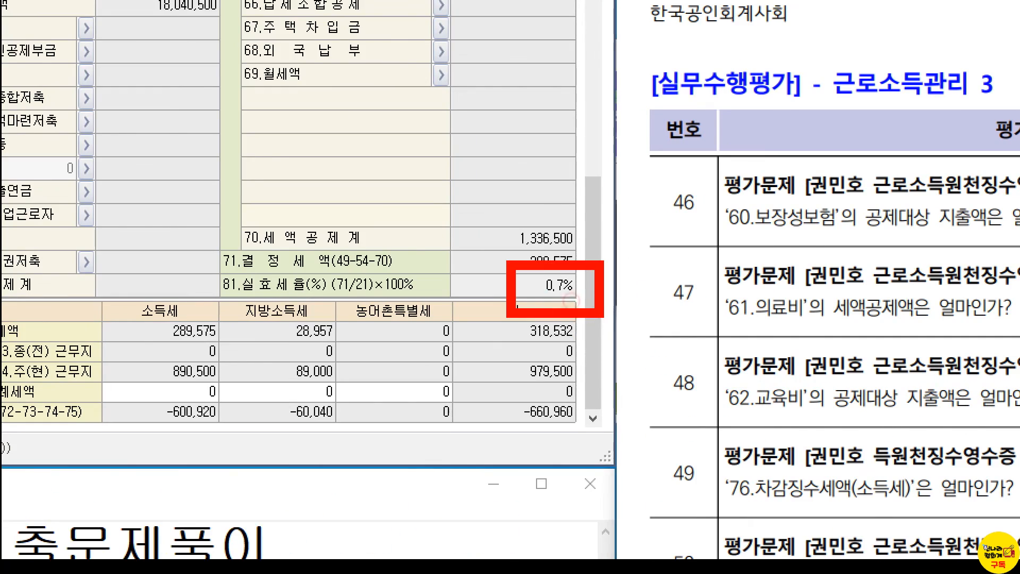
pyautogui.scroll(10, 336, 122)
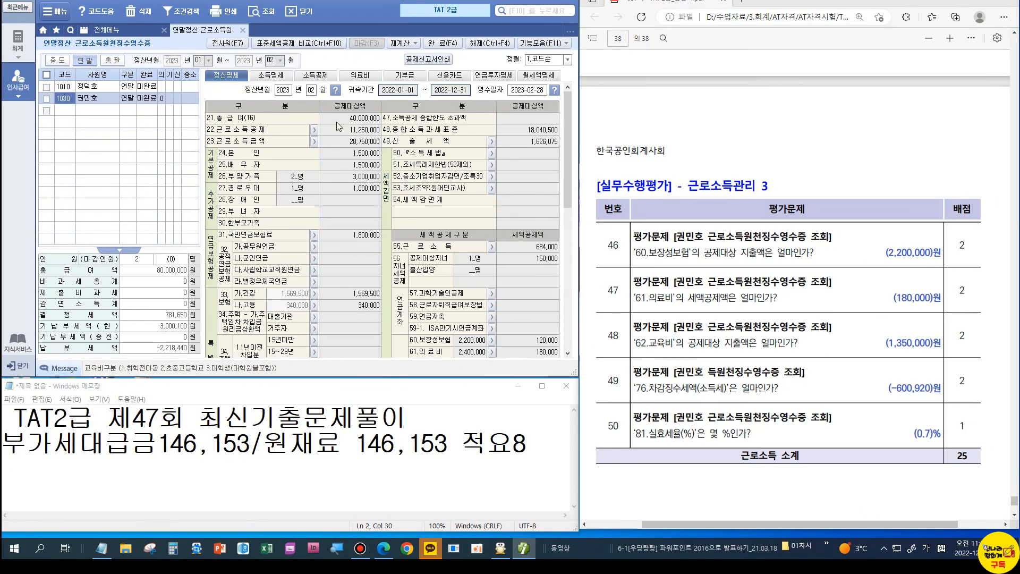
pyautogui.scroll(-10, 377, 192)
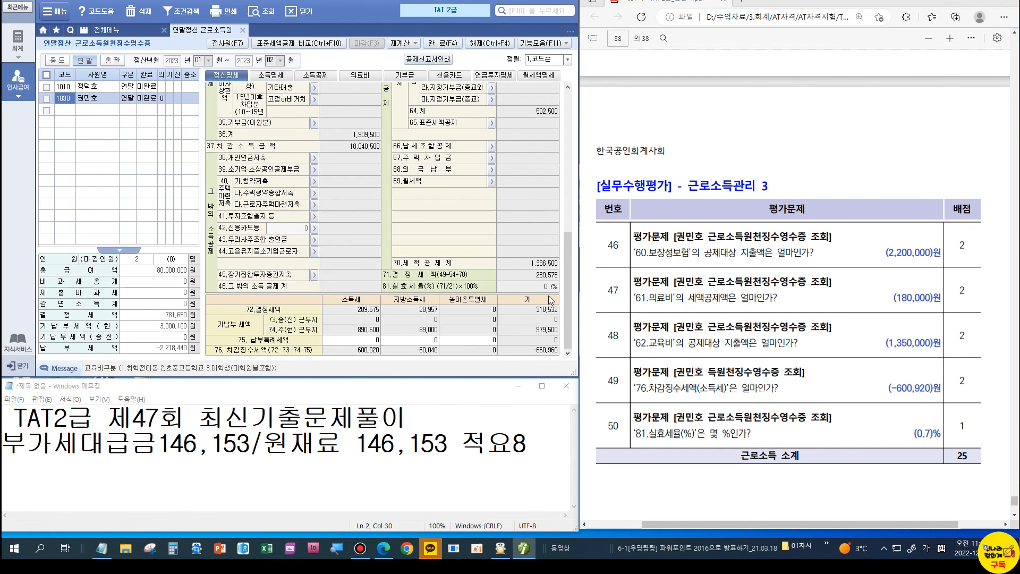
pyautogui.scroll(3, 549, 301)
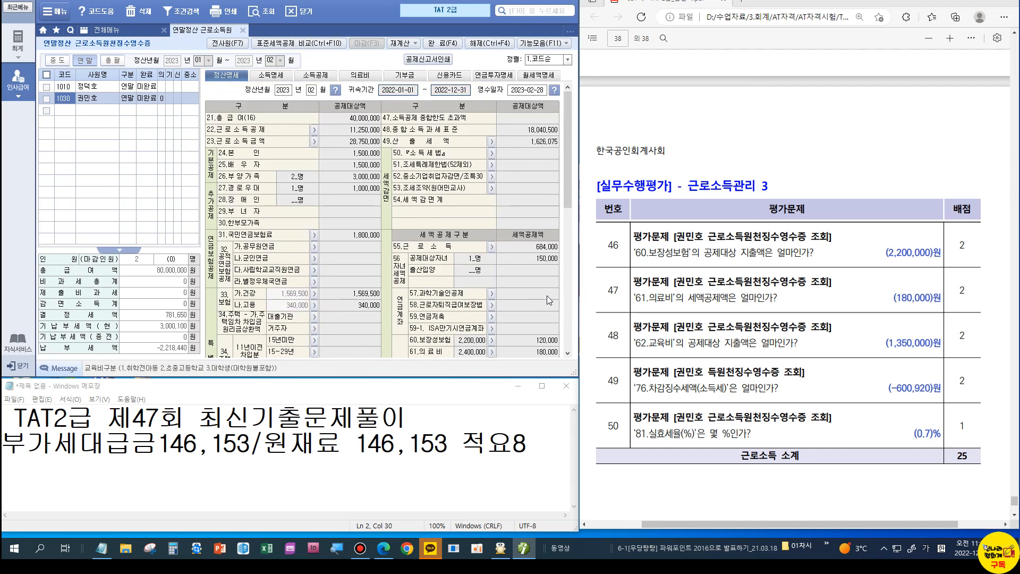
pyautogui.scroll(-3, 549, 301)
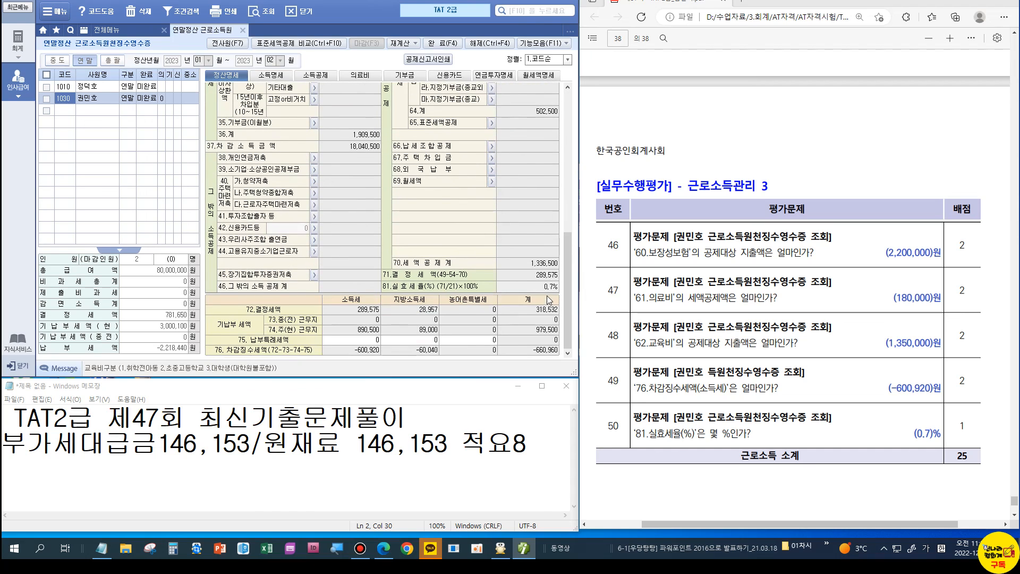
pyautogui.click(354, 314)
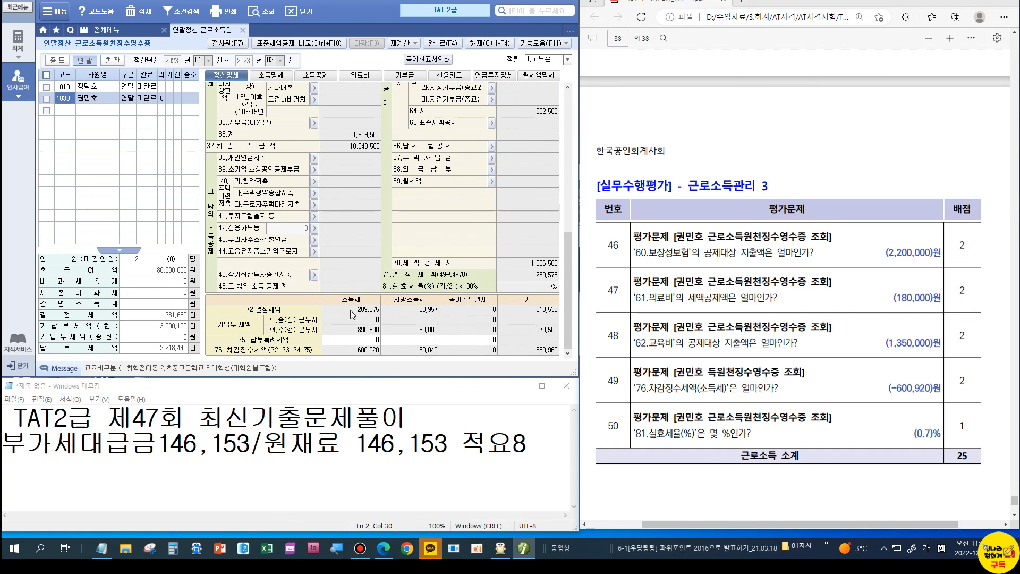